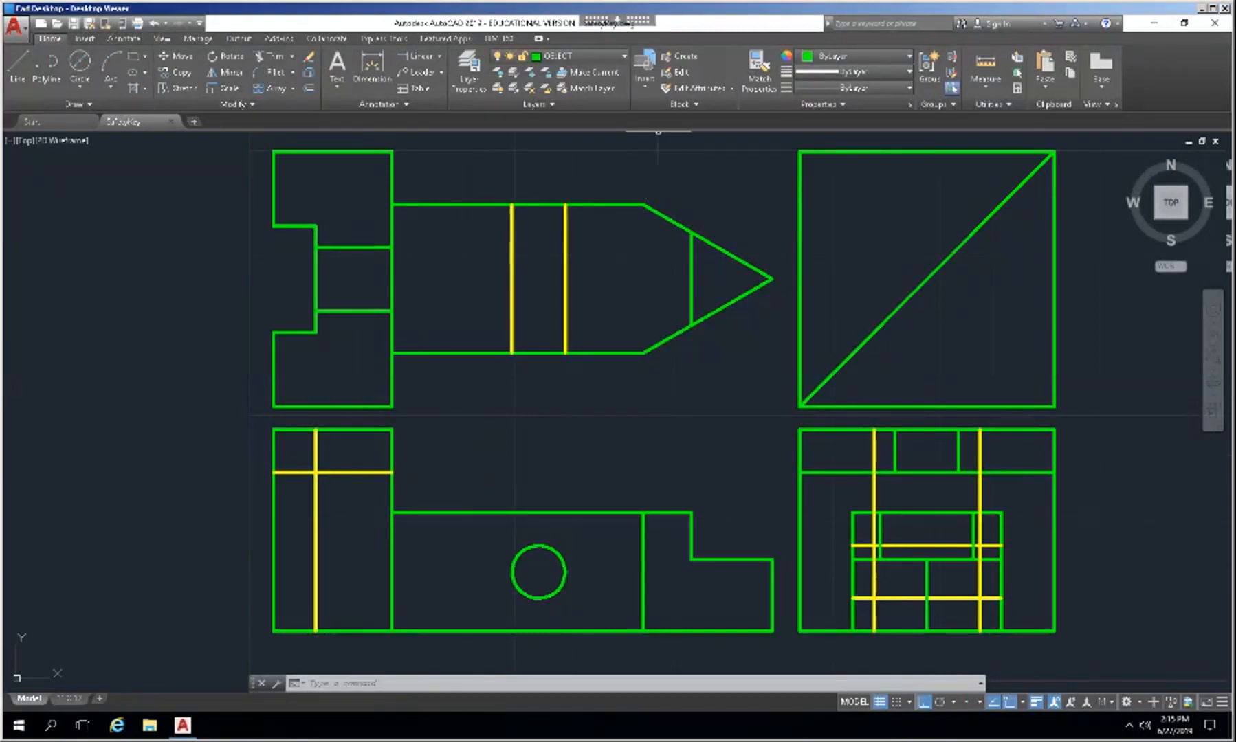
right_click(687, 10)
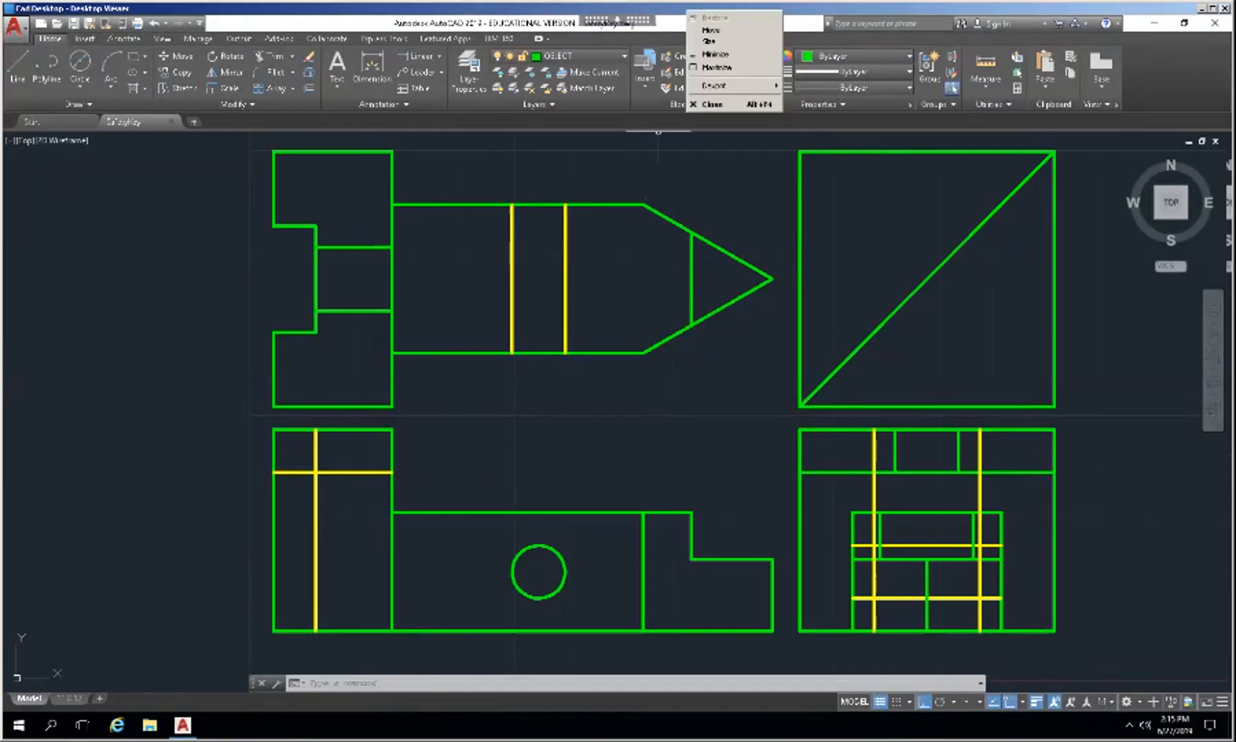
mouse_move(728, 85)
key(Escape)
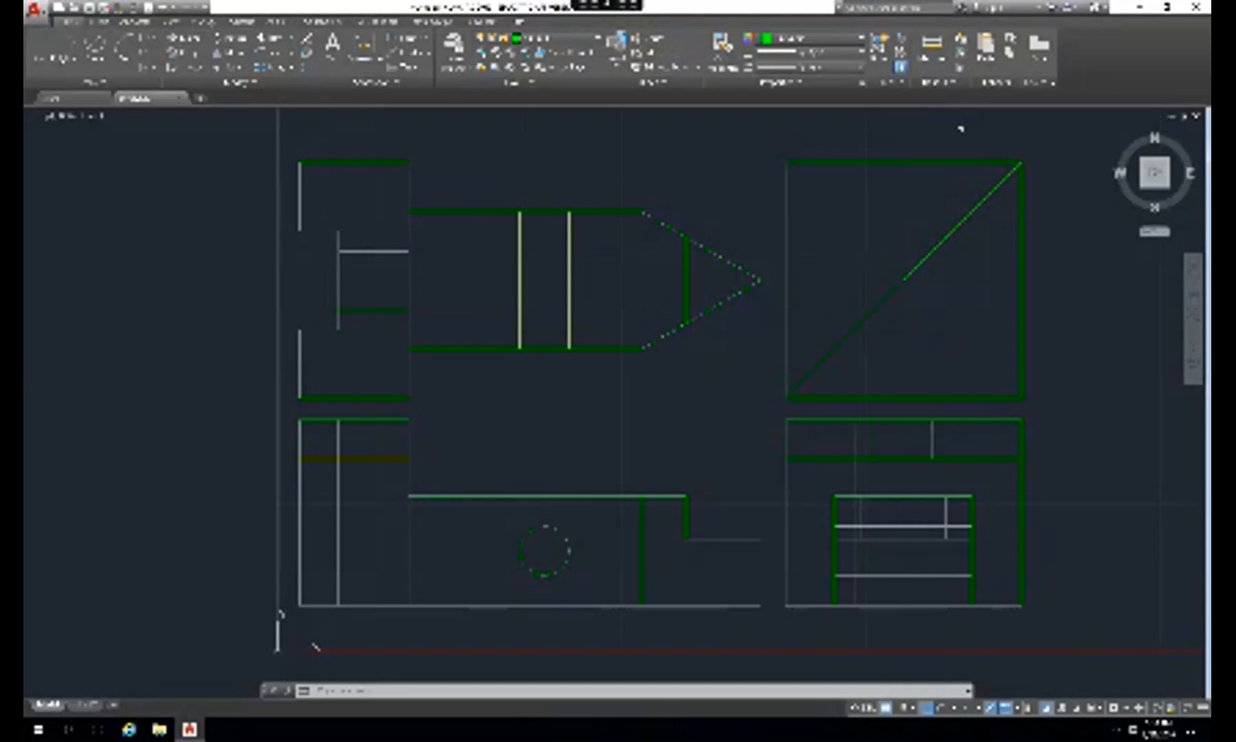
mouse_move(607, 5)
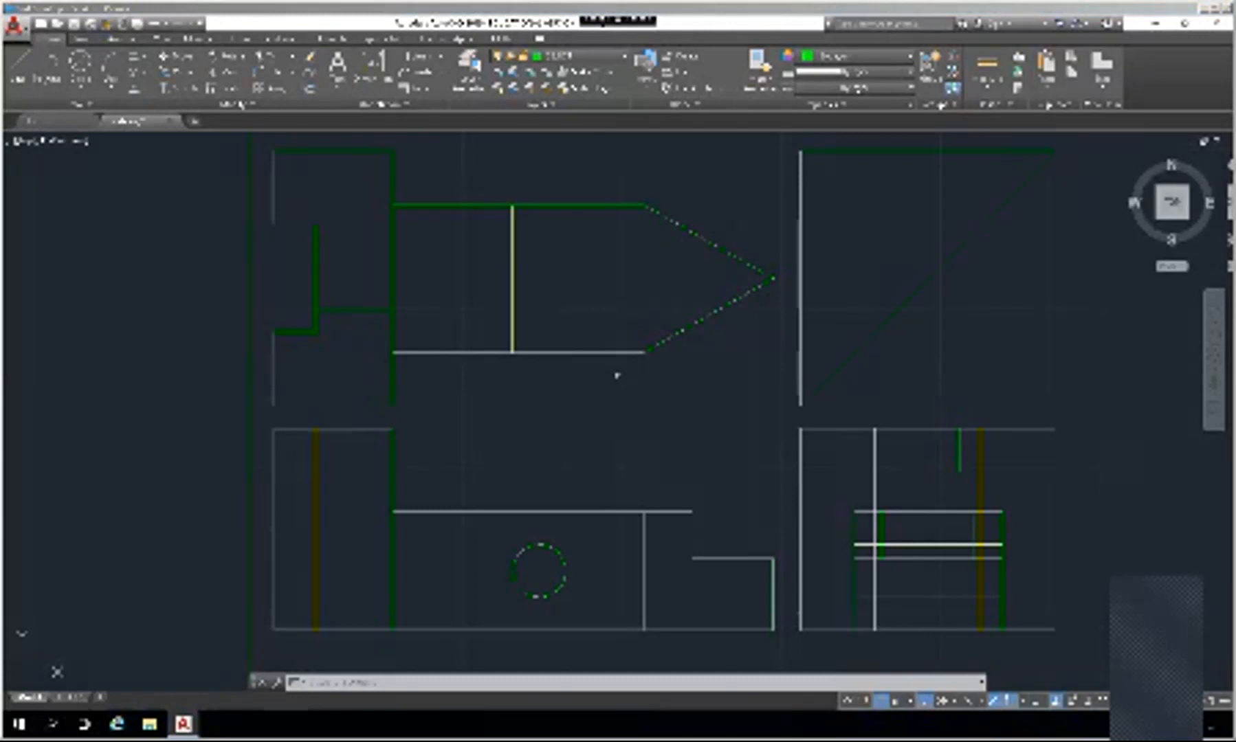
right_click(769, 11)
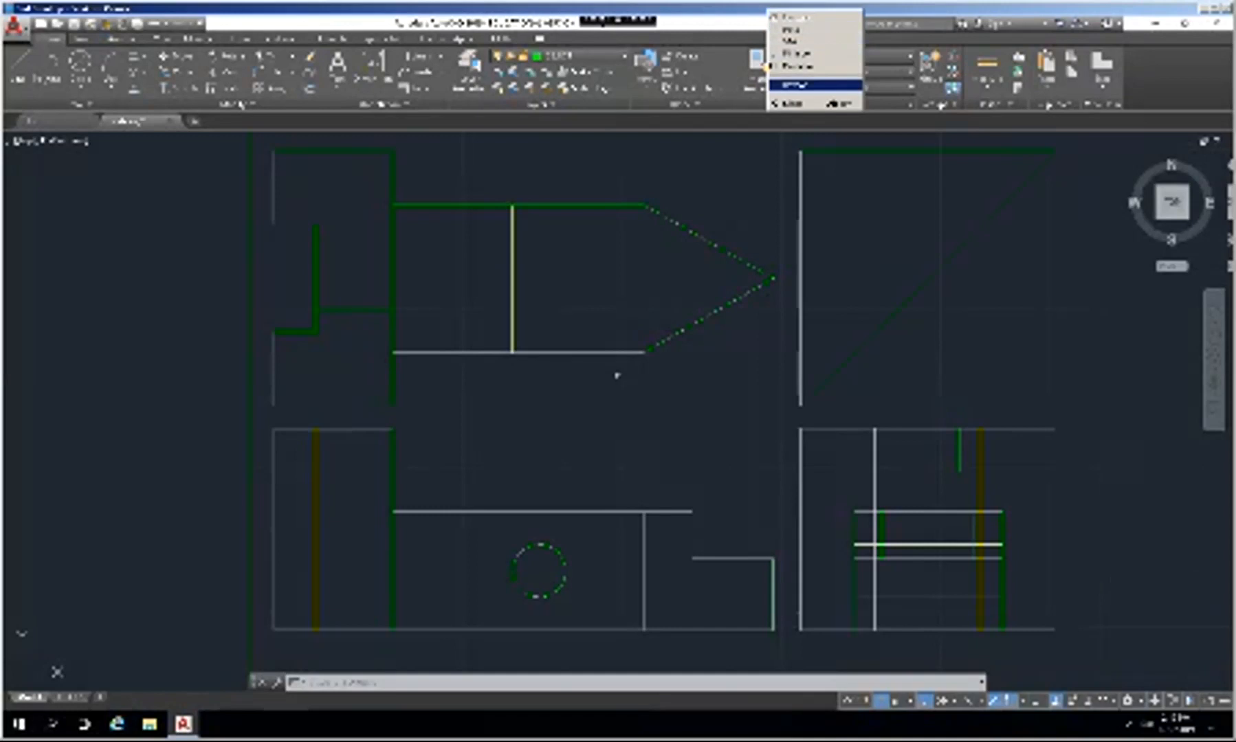
mouse_move(811, 85)
mouse_move(914, 84)
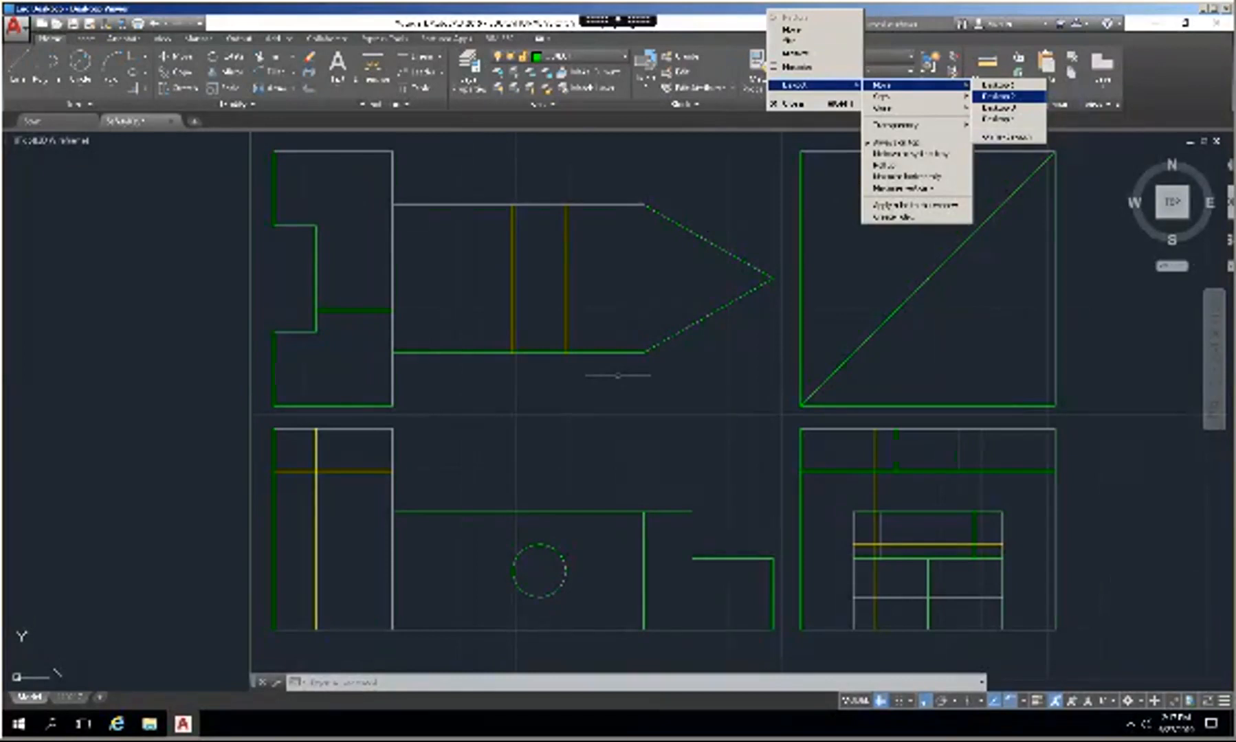
key(Escape)
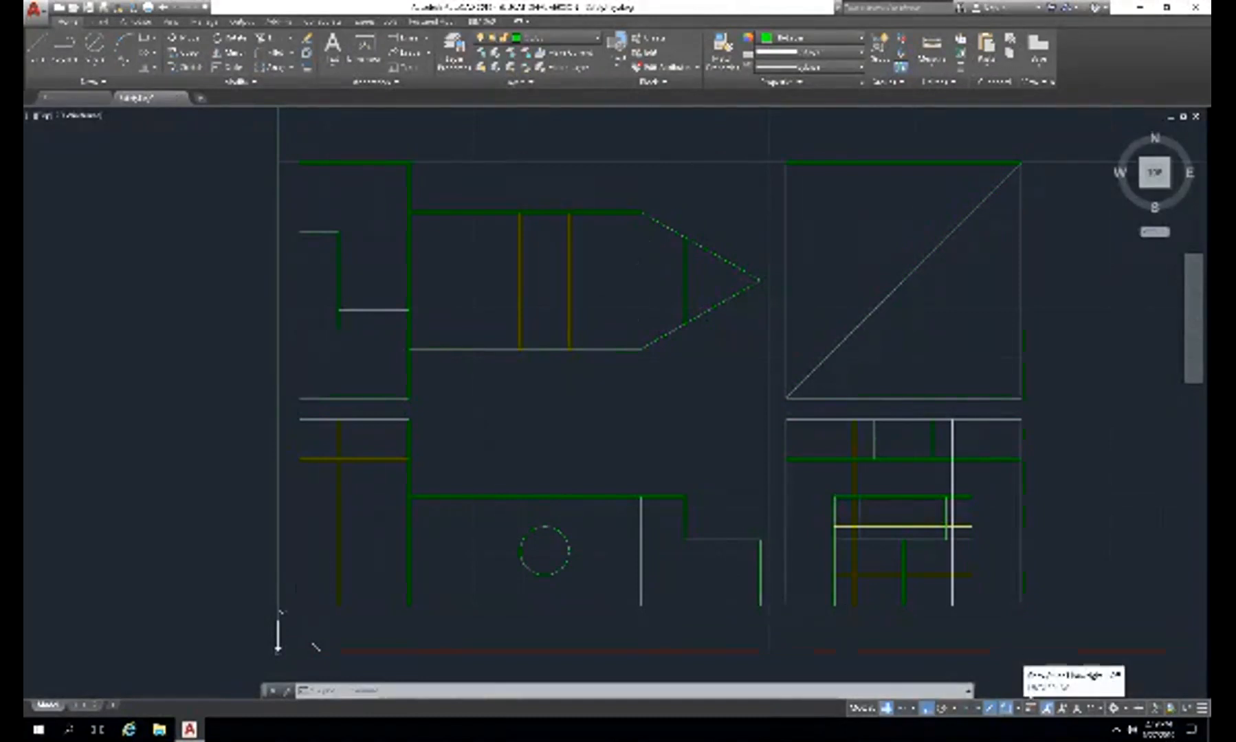
- Toggle the lineweight display on and back off, and make the green OBJECT layer current
click(1031, 708)
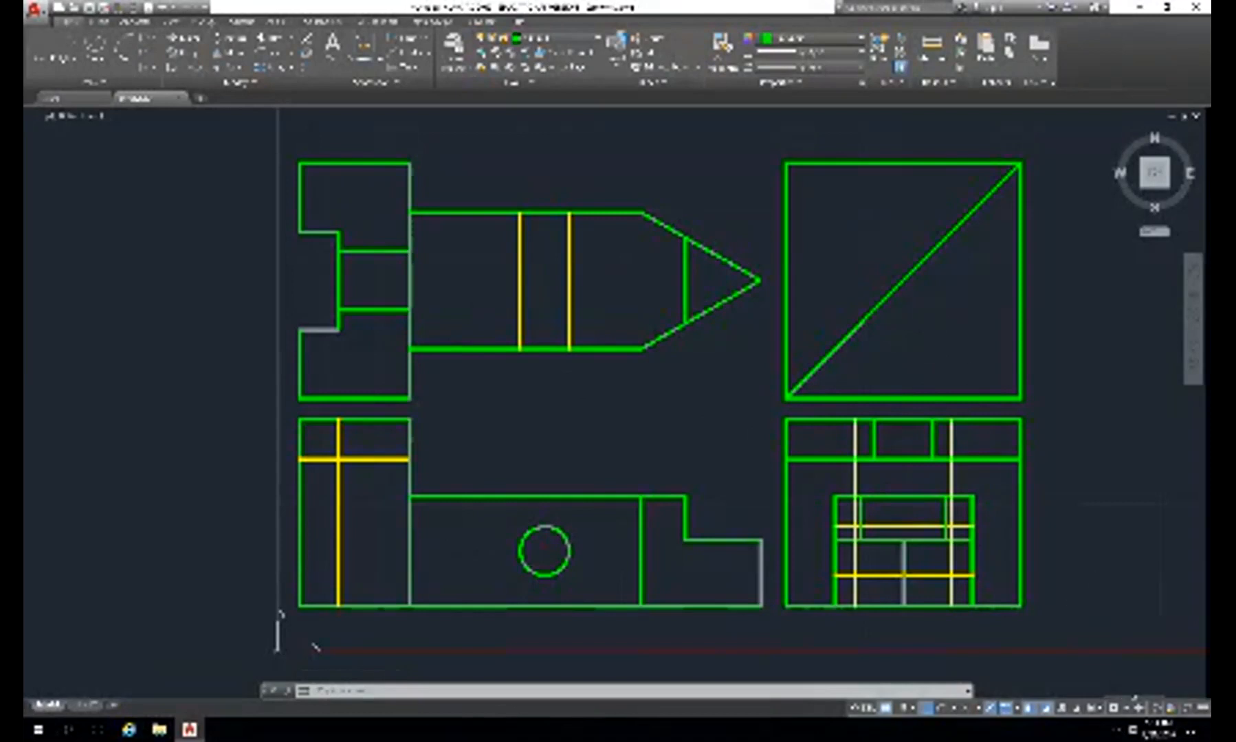
click(1045, 708)
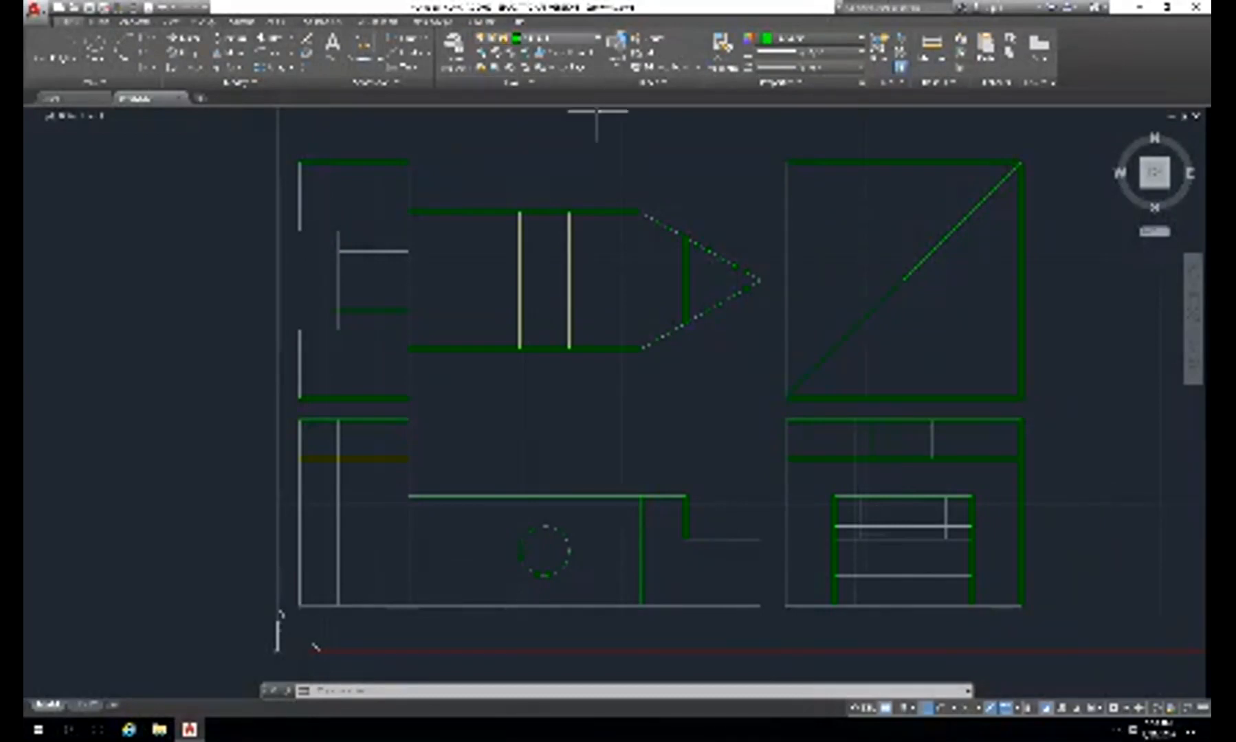
click(550, 38)
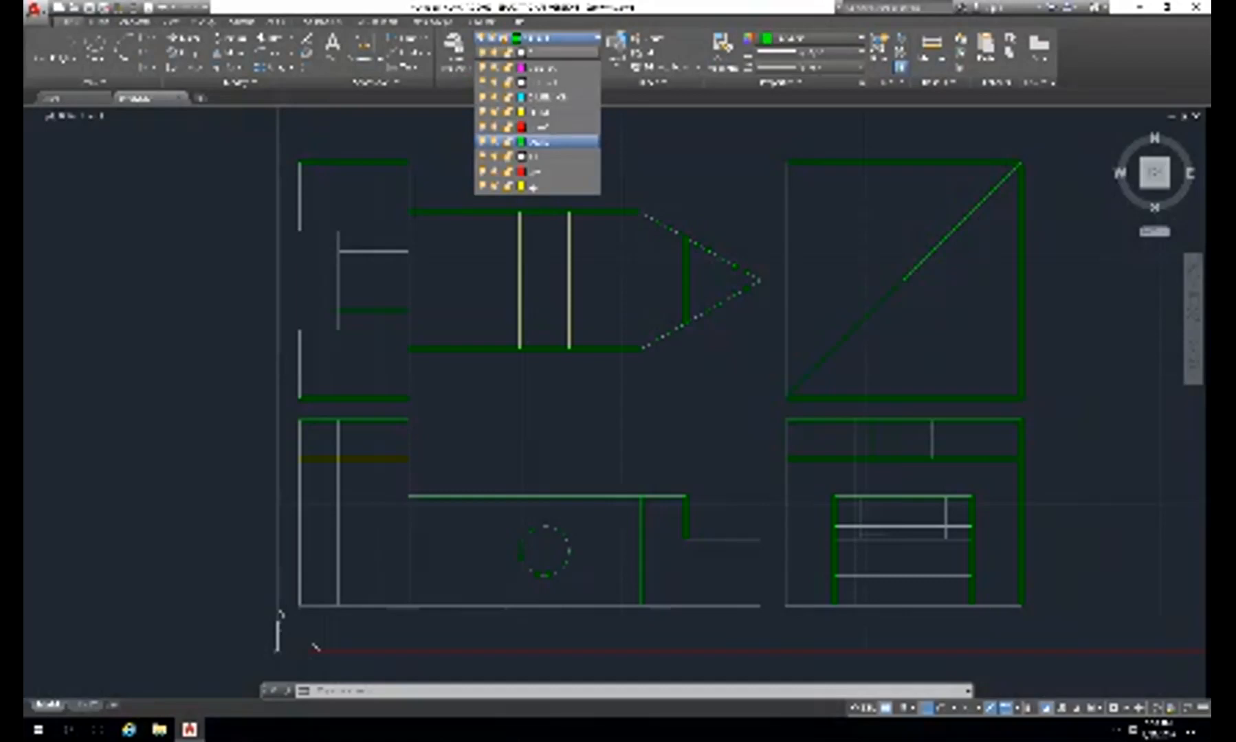
click(539, 141)
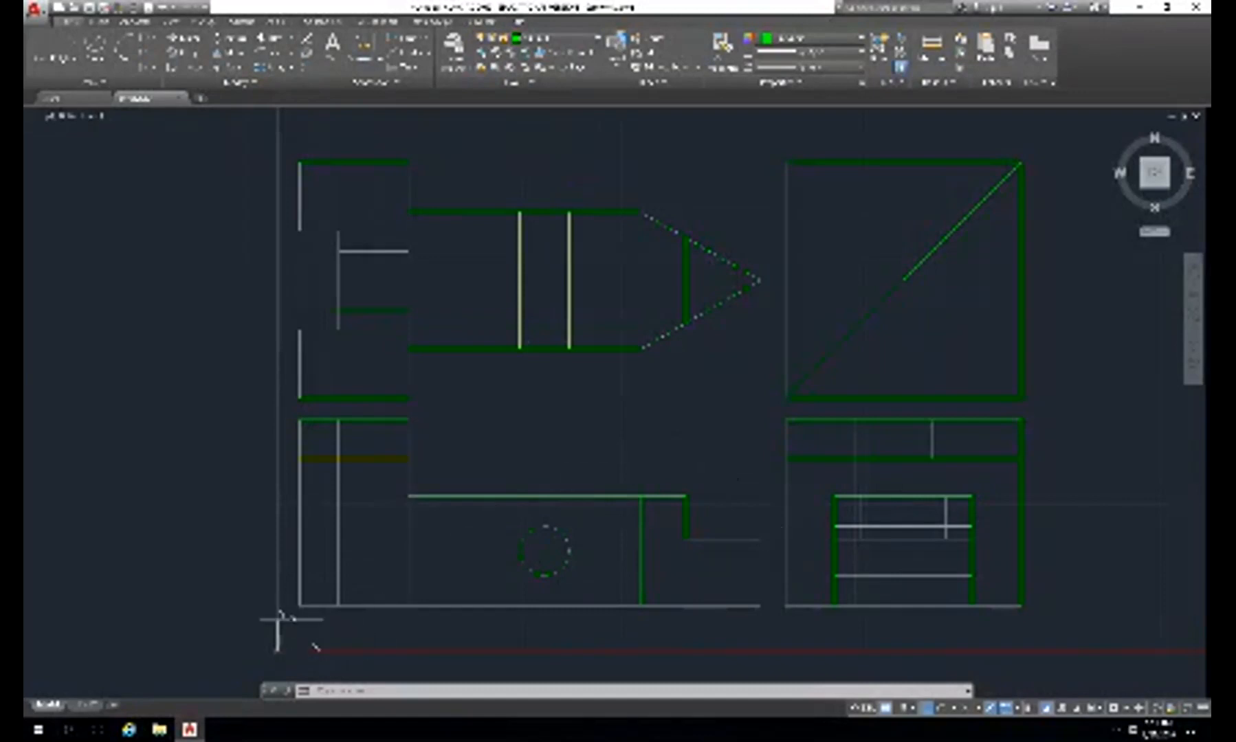
- Erase all the geometry of the four orthographic view areas, including the square with the diagonal line
text(e)
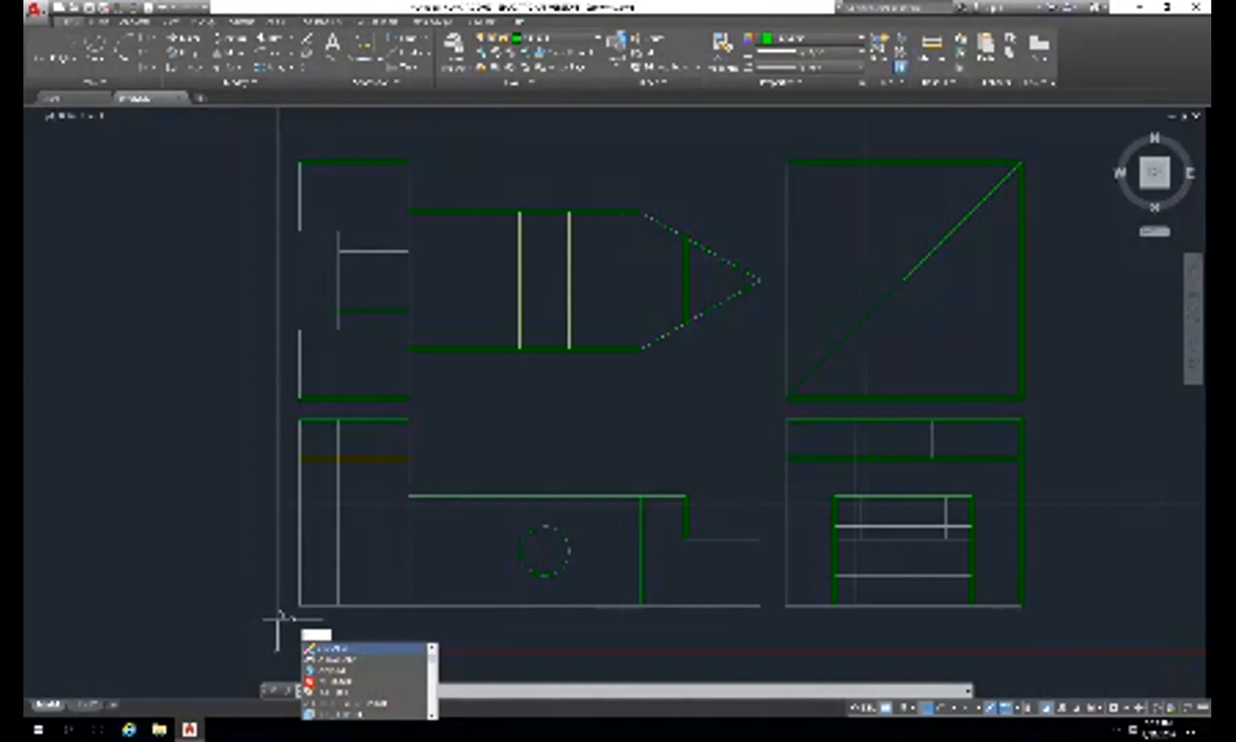
key(Return)
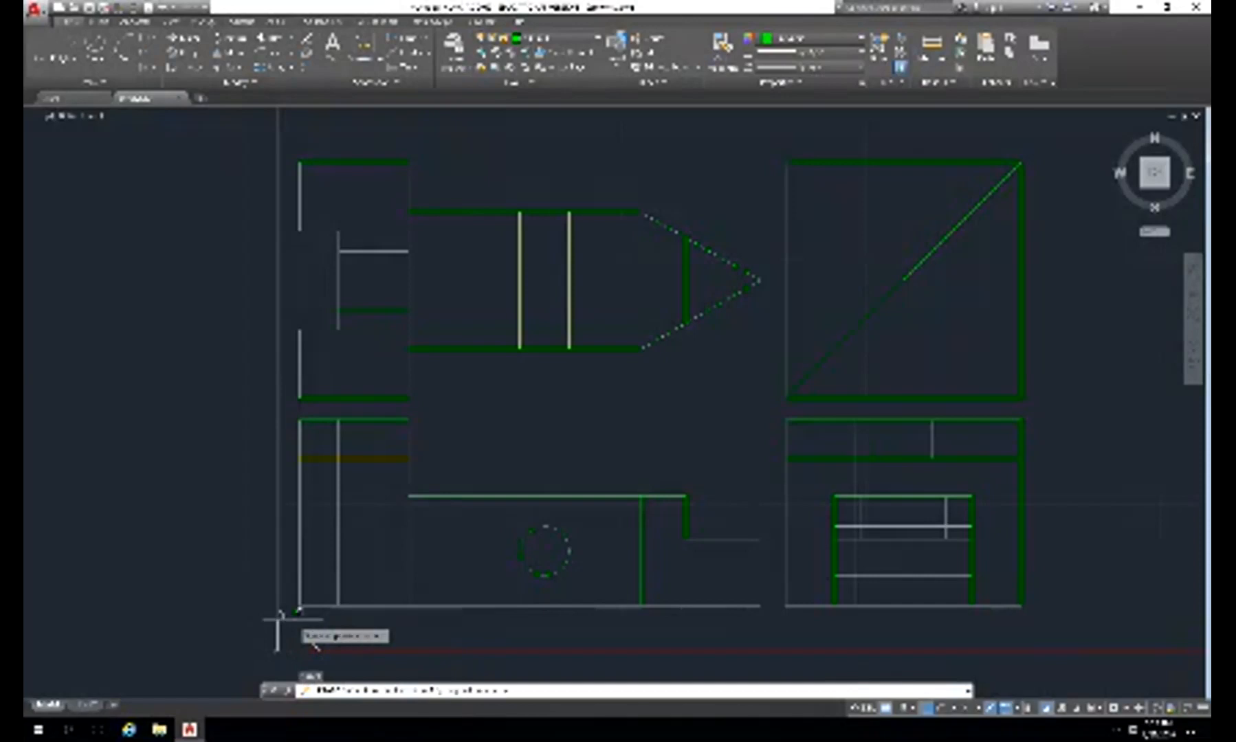
click(294, 621)
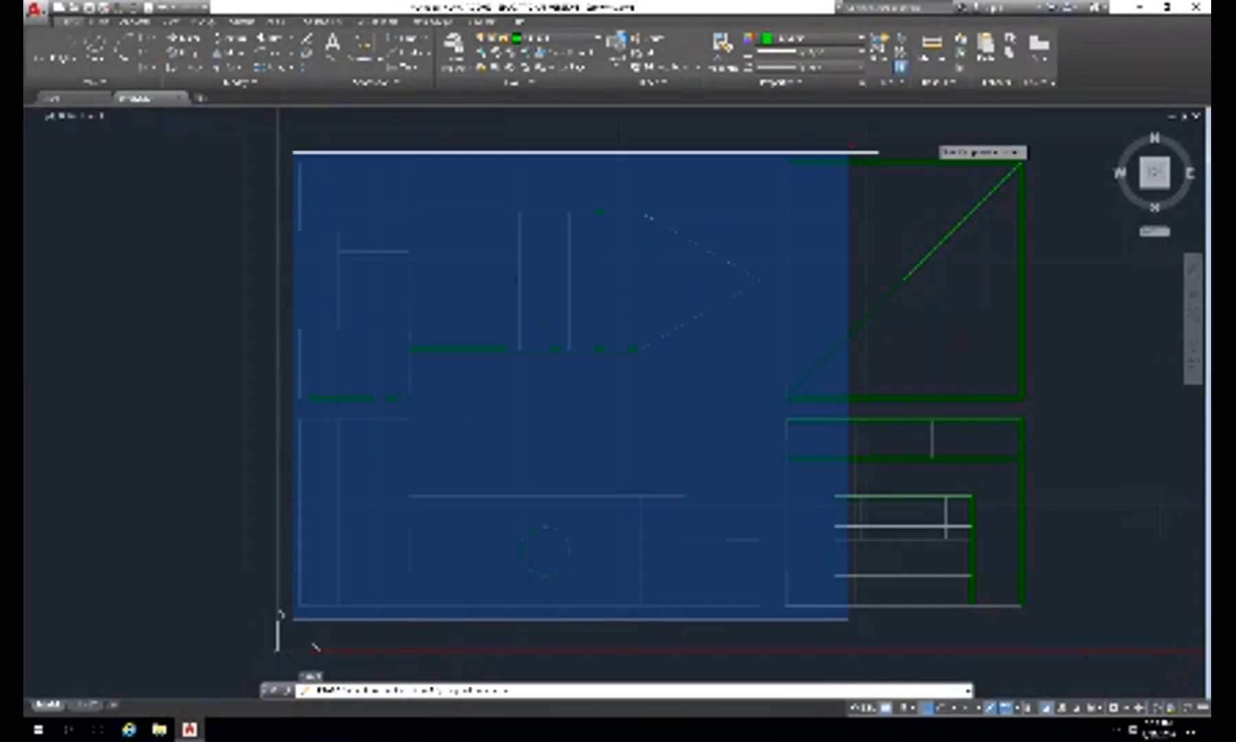
click(1038, 132)
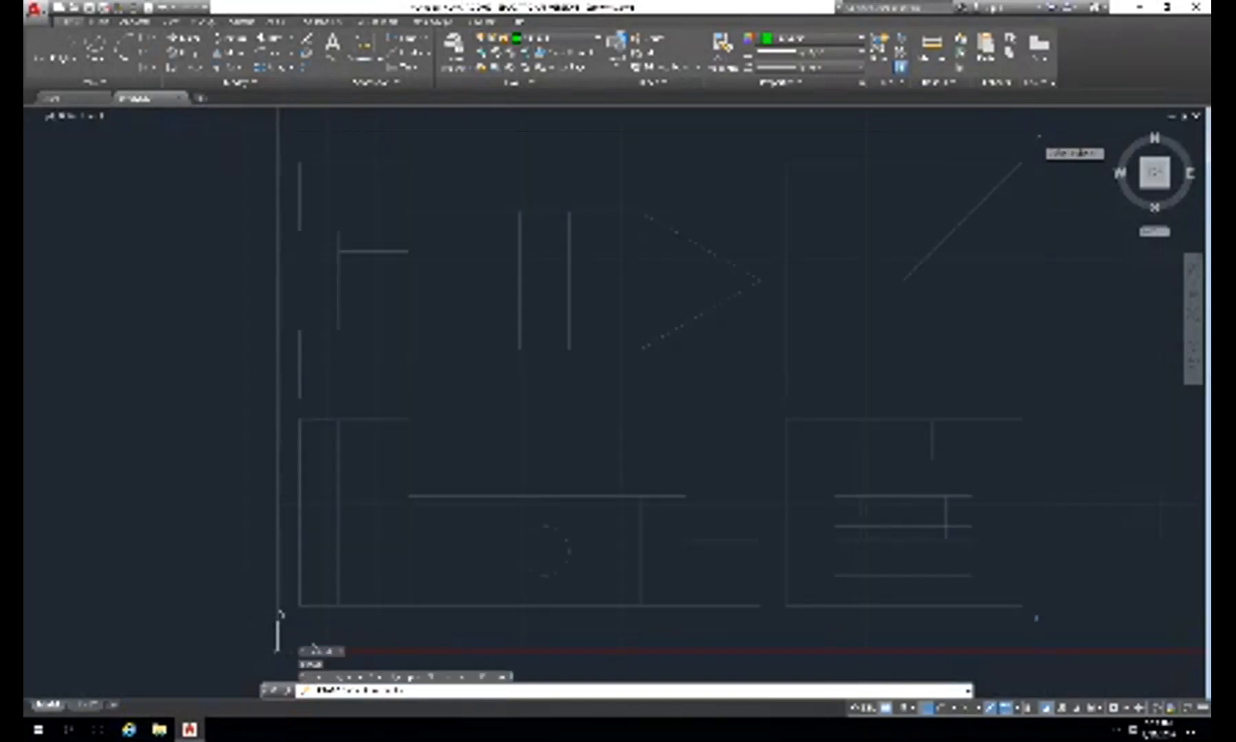
key(Return)
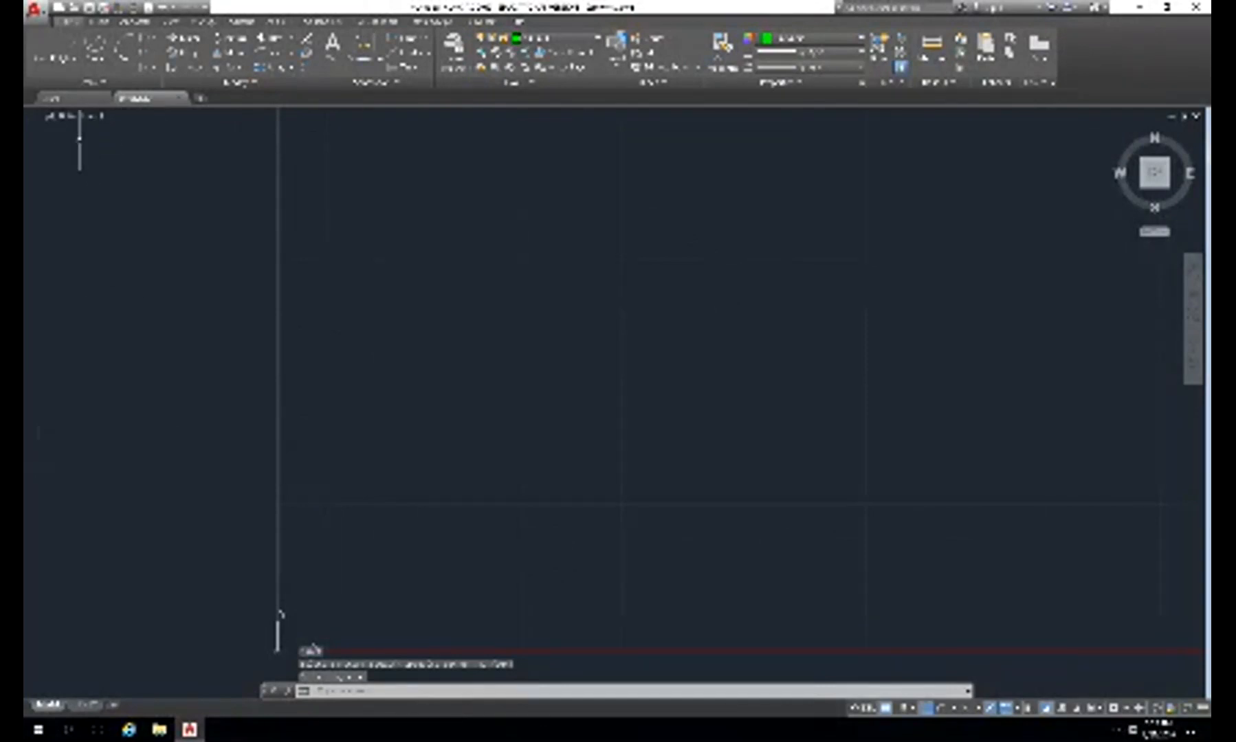
- Save the emptied drawing as a separate DWG file under a new name
click(33, 8)
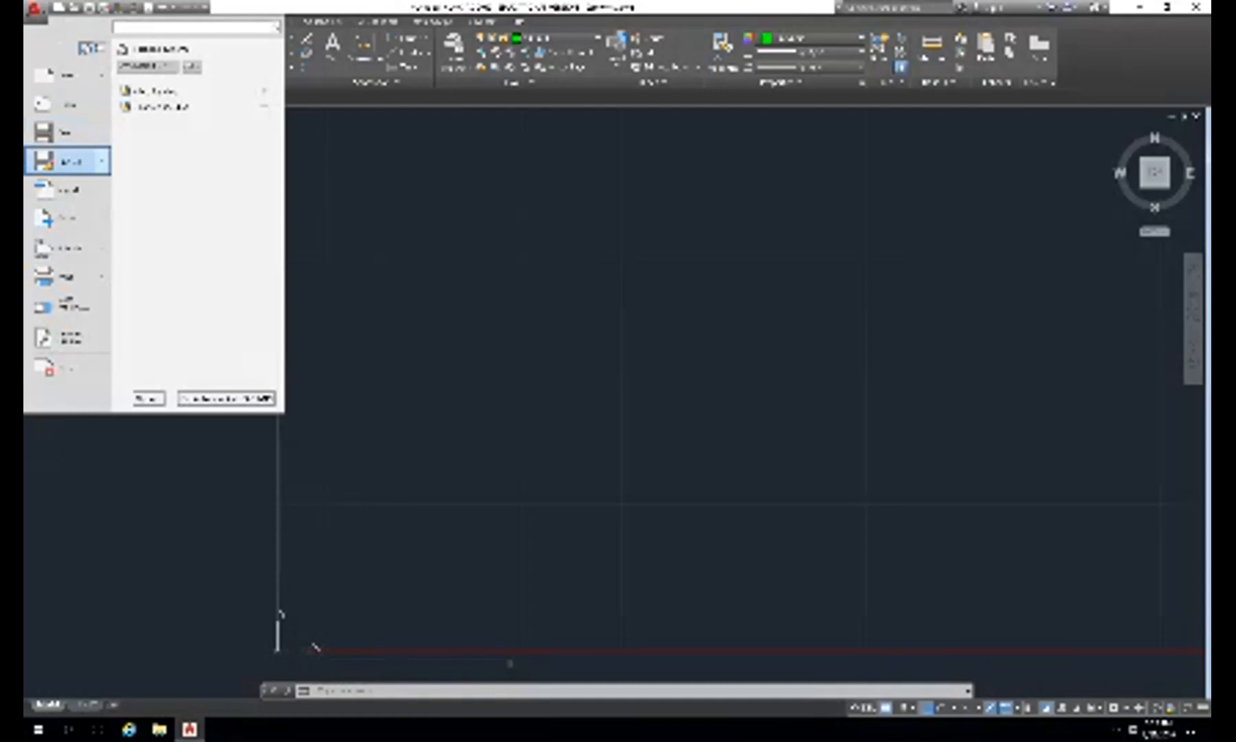
mouse_move(72, 161)
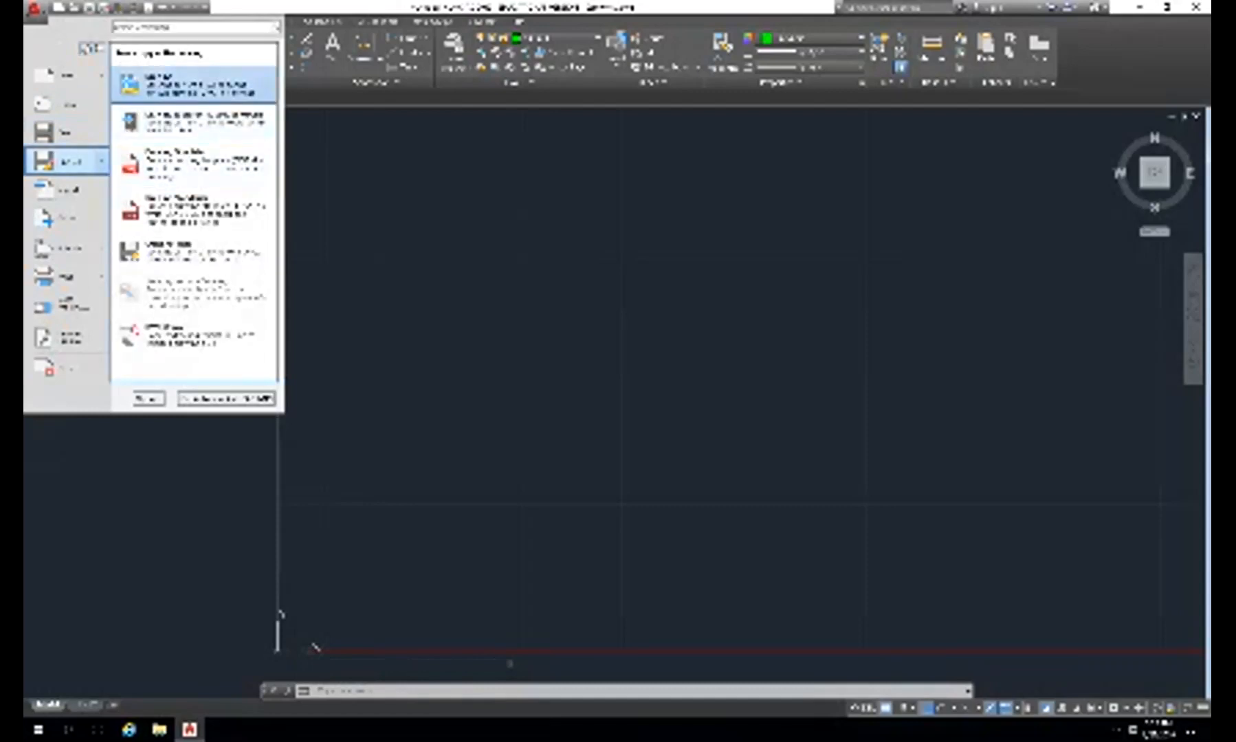
click(192, 84)
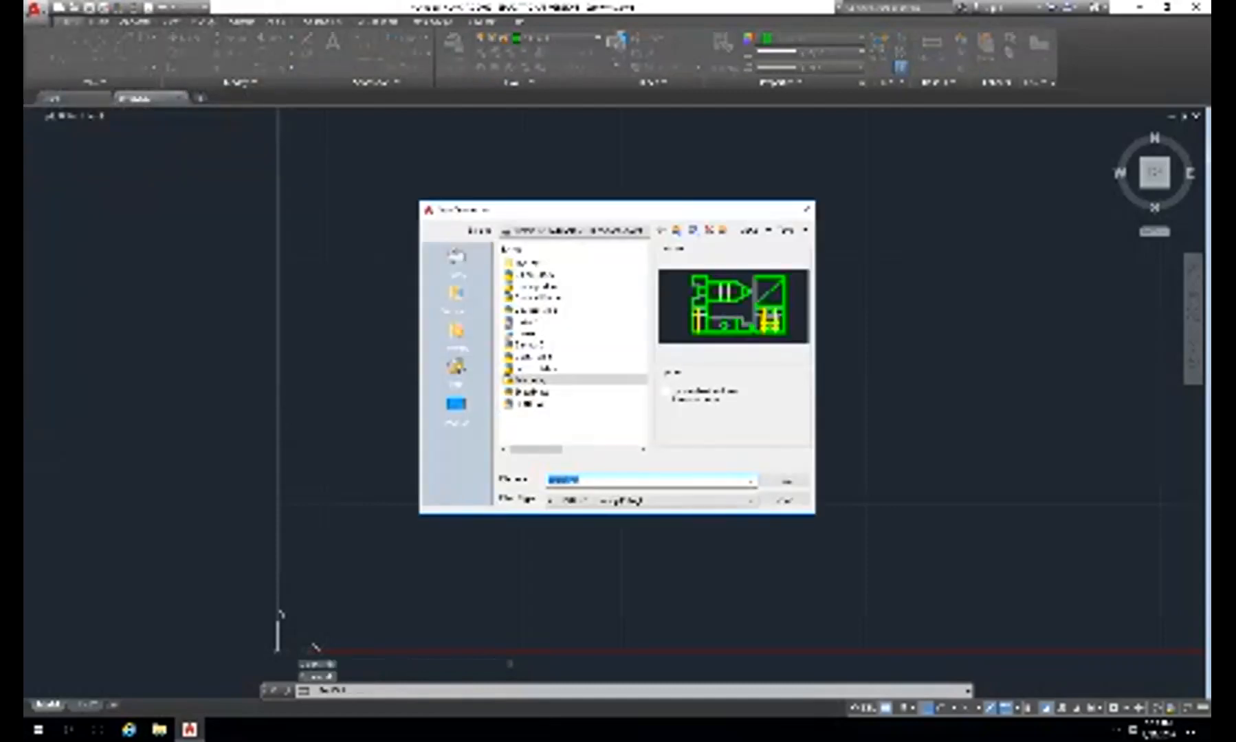
click(581, 481)
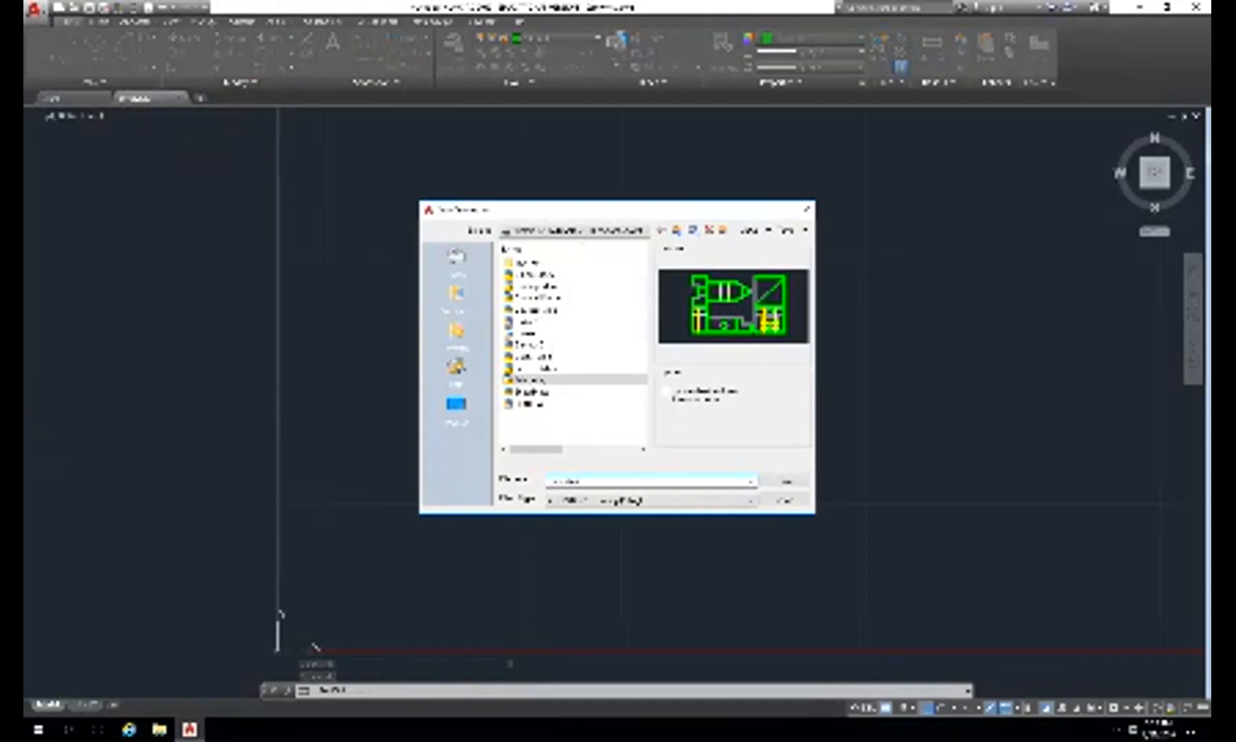
key(BackSpace)
key(BackSpace)
key(BackSpace)
key(BackSpace)
key(BackSpace)
key(BackSpace)
key(BackSpace)
key(BackSpace)
text(indow)
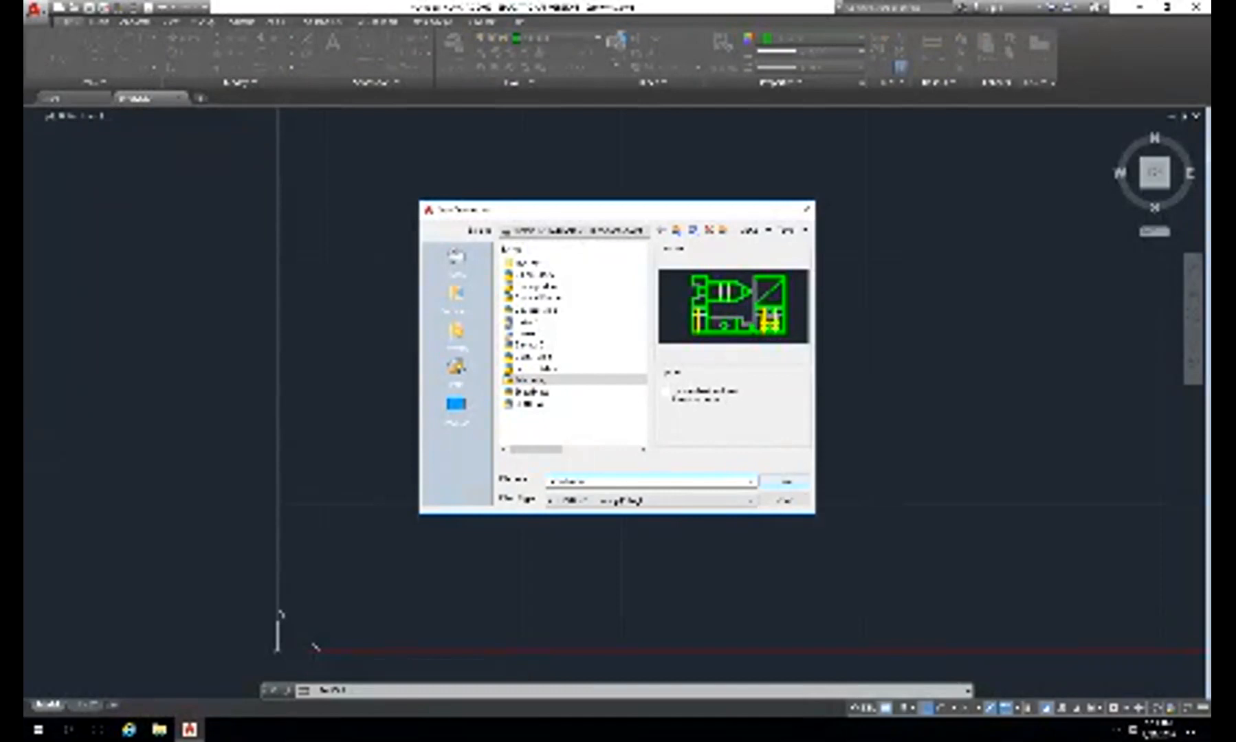
click(785, 482)
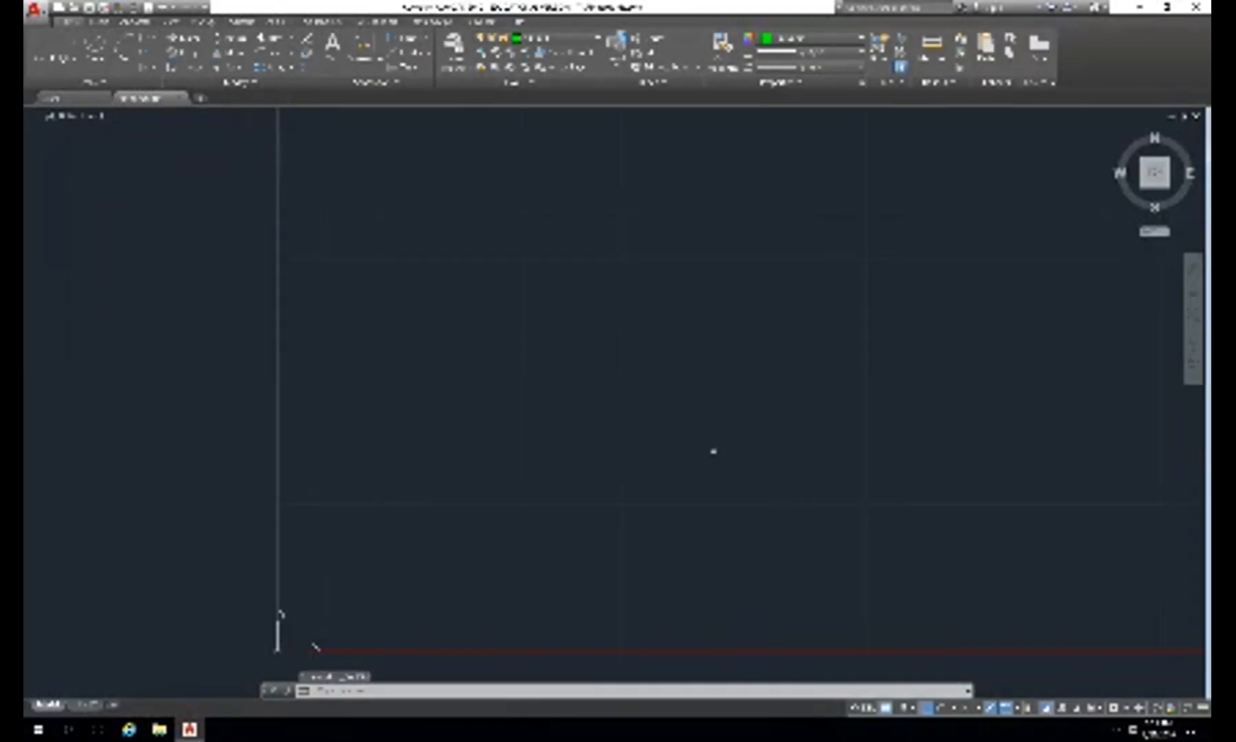
scroll(700, 310, down, 2)
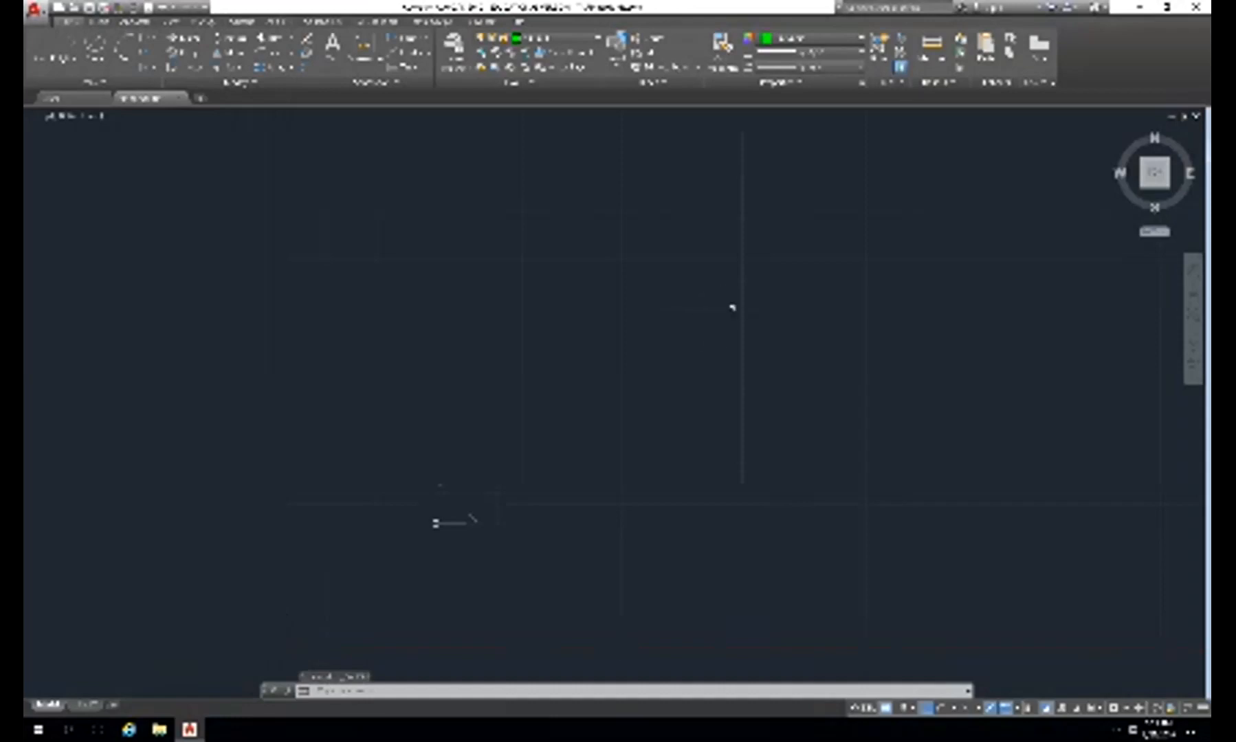
mouse_move(811, 308)
middle_down()
mouse_move(787, 332)
mouse_move(673, 378)
mouse_move(574, 414)
mouse_move(518, 418)
middle_up()
scroll(558, 378, down, 4)
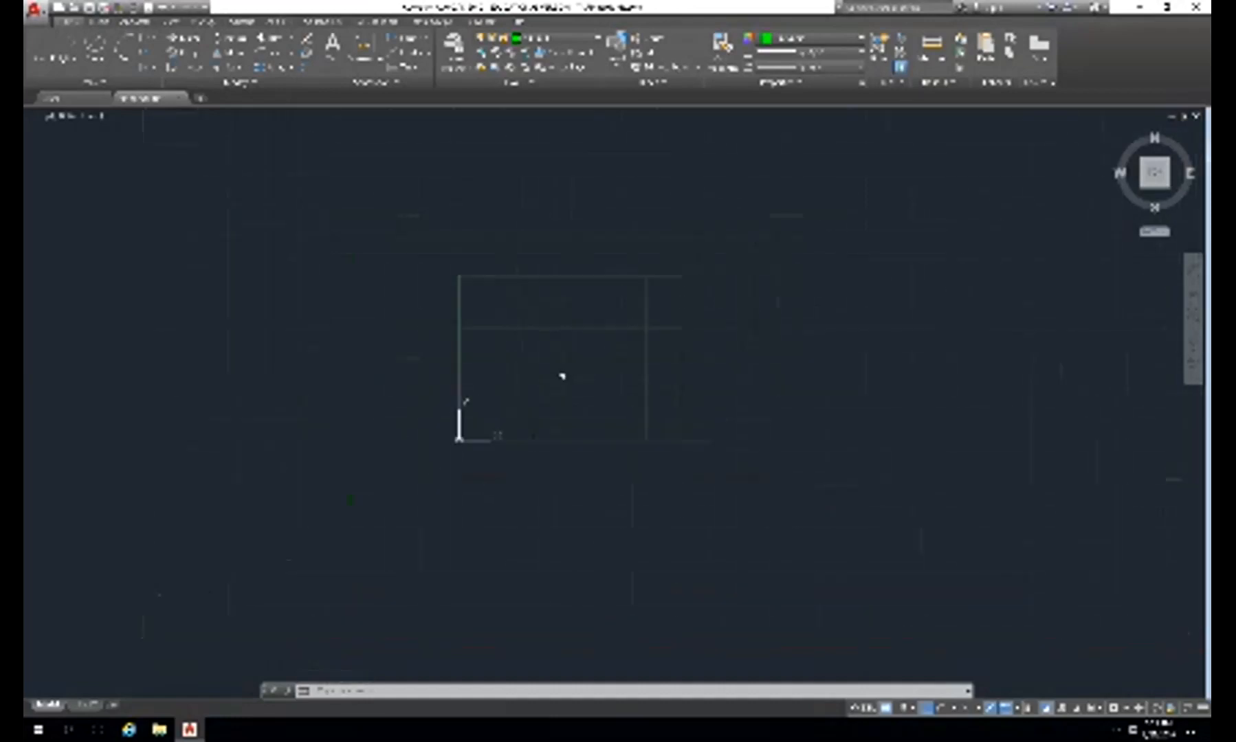
scroll(605, 352, up, 4)
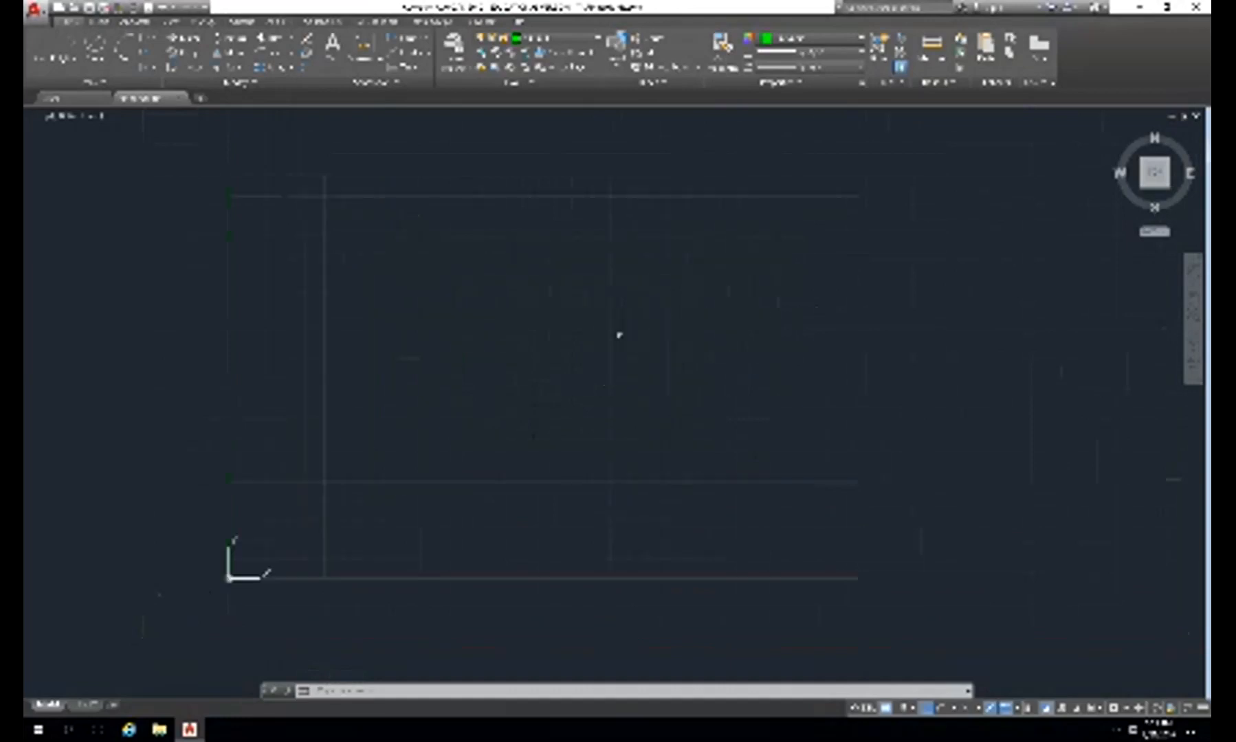
scroll(621, 336, up, 3)
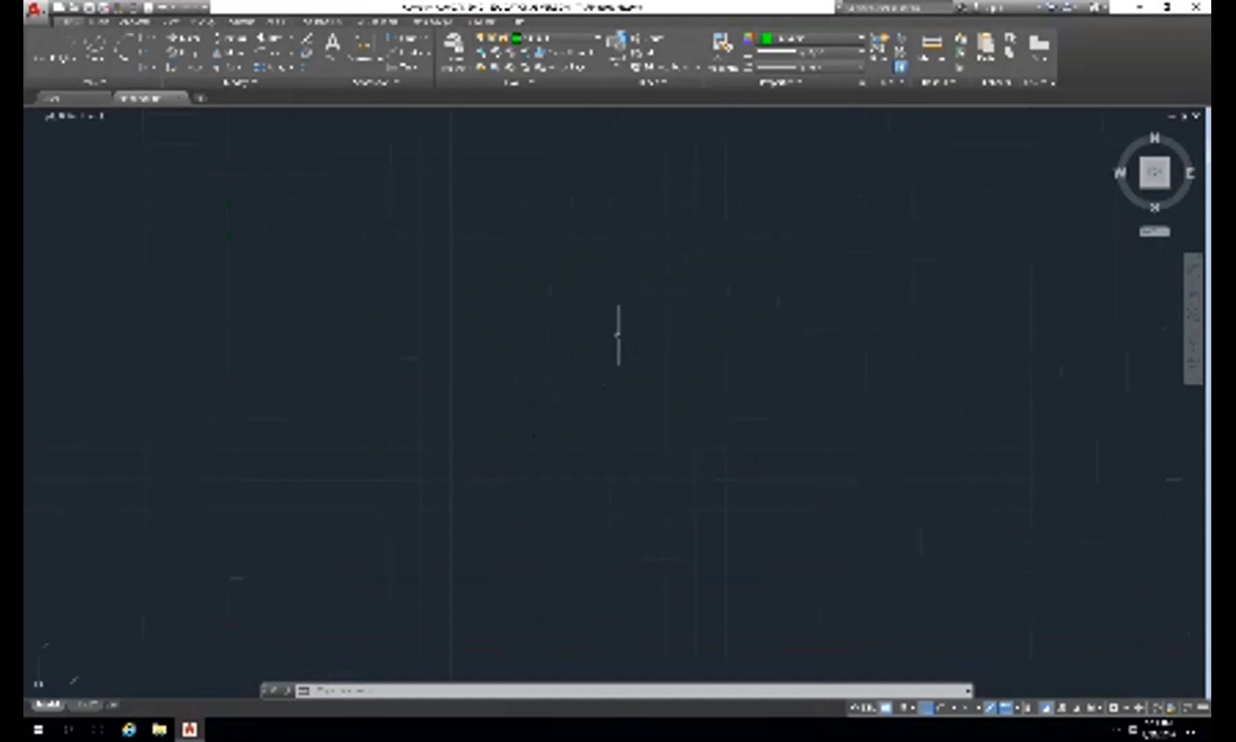
scroll(619, 335, down, 3)
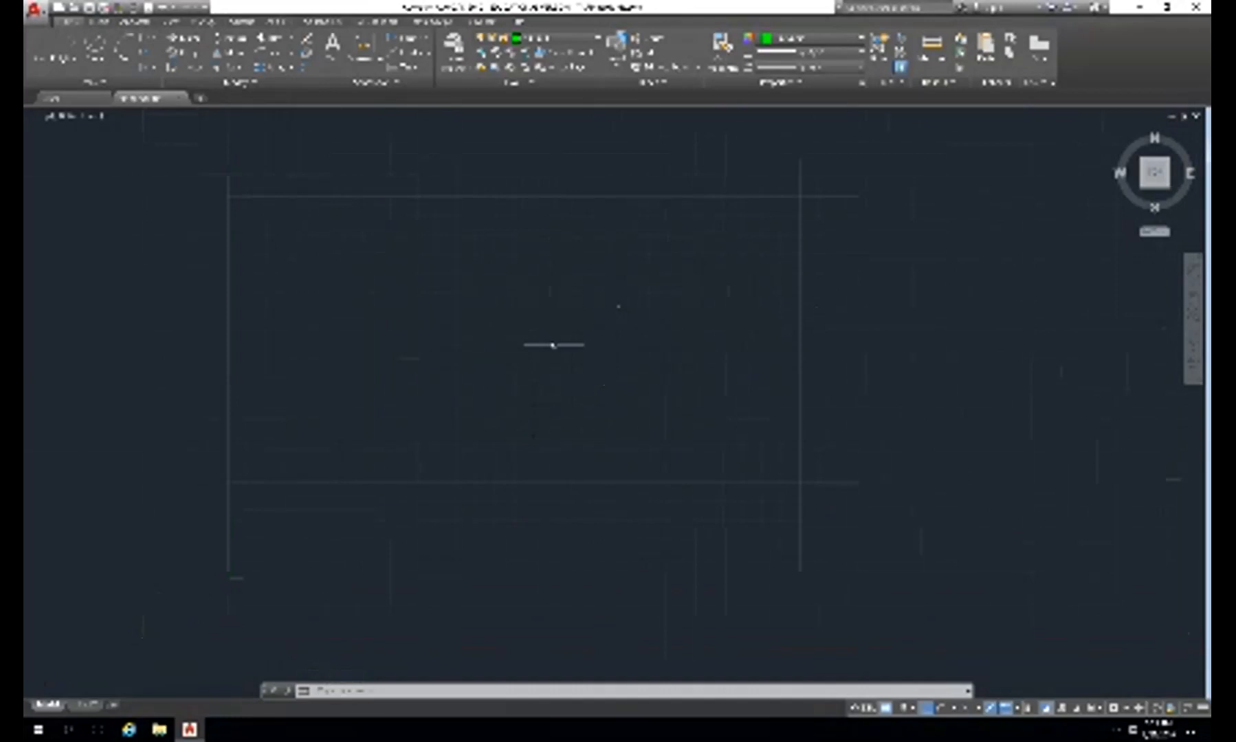
middle_drag(554, 345, 601, 391)
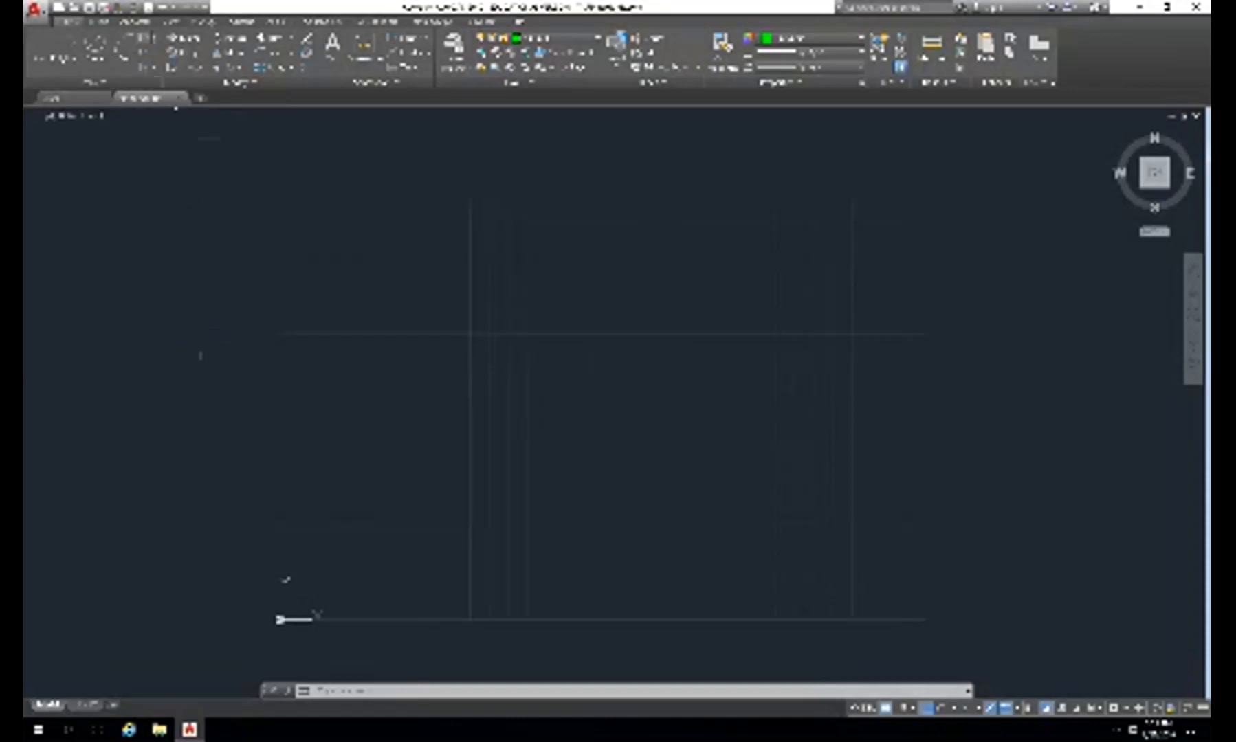
- Draw a large rectangle across most of the empty drawing grid with its lower corners just above the X axis, and select it
click(156, 37)
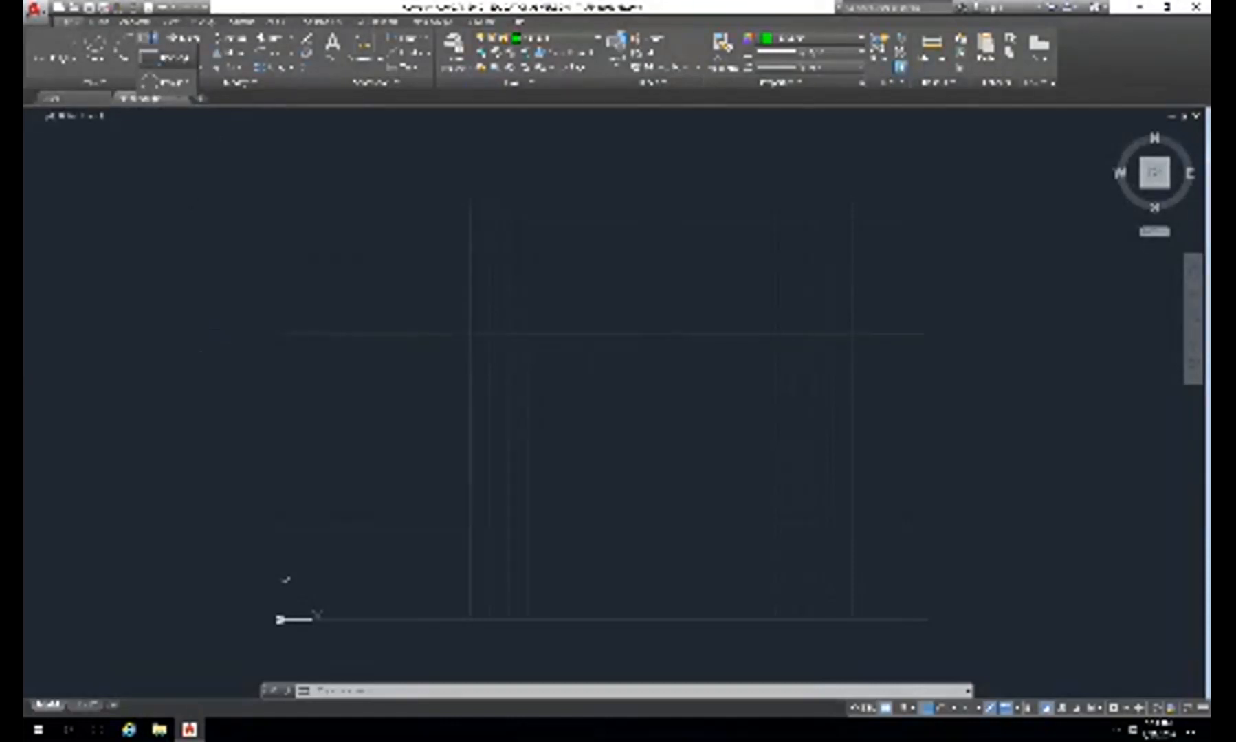
click(161, 60)
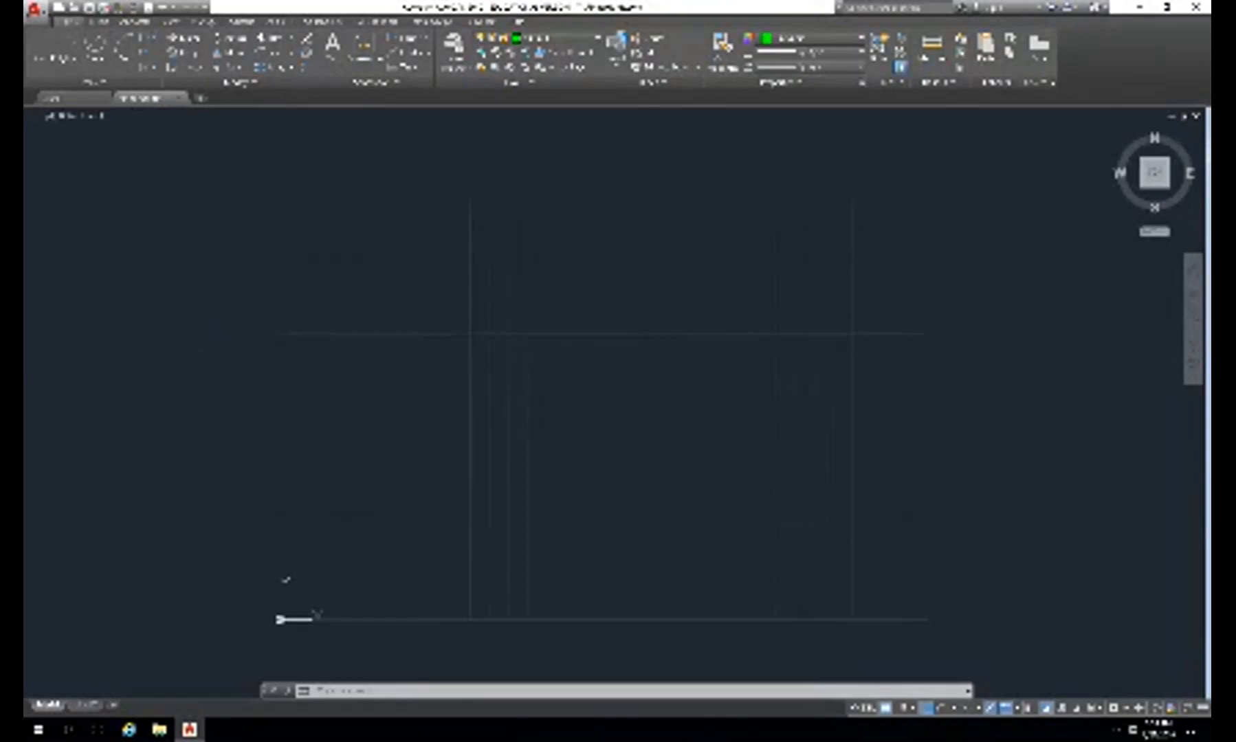
text(rec)
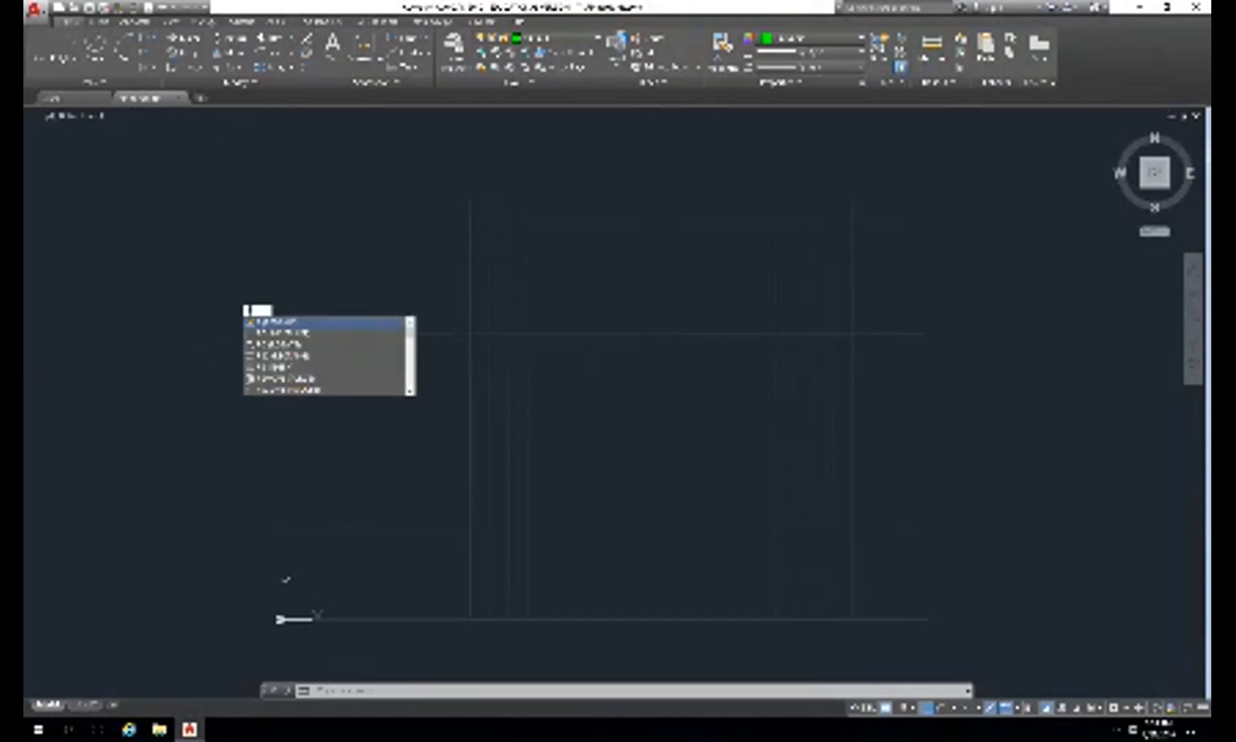
text(t)
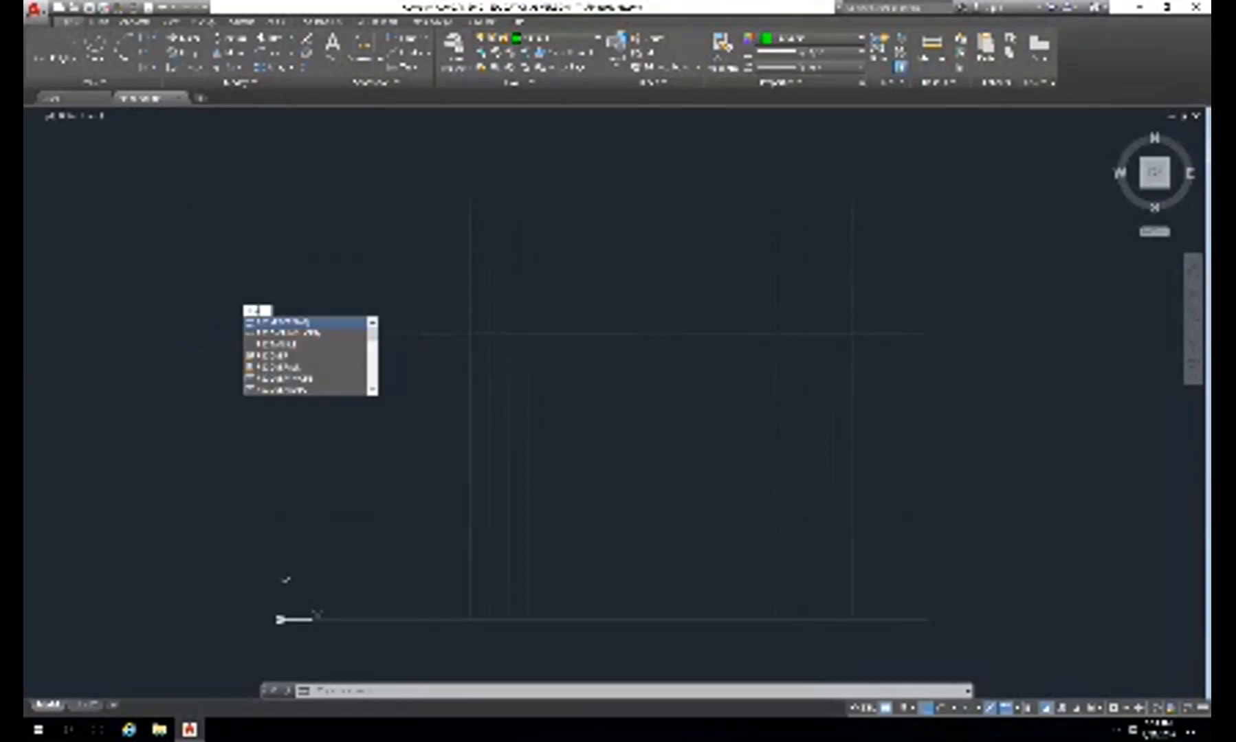
key(Return)
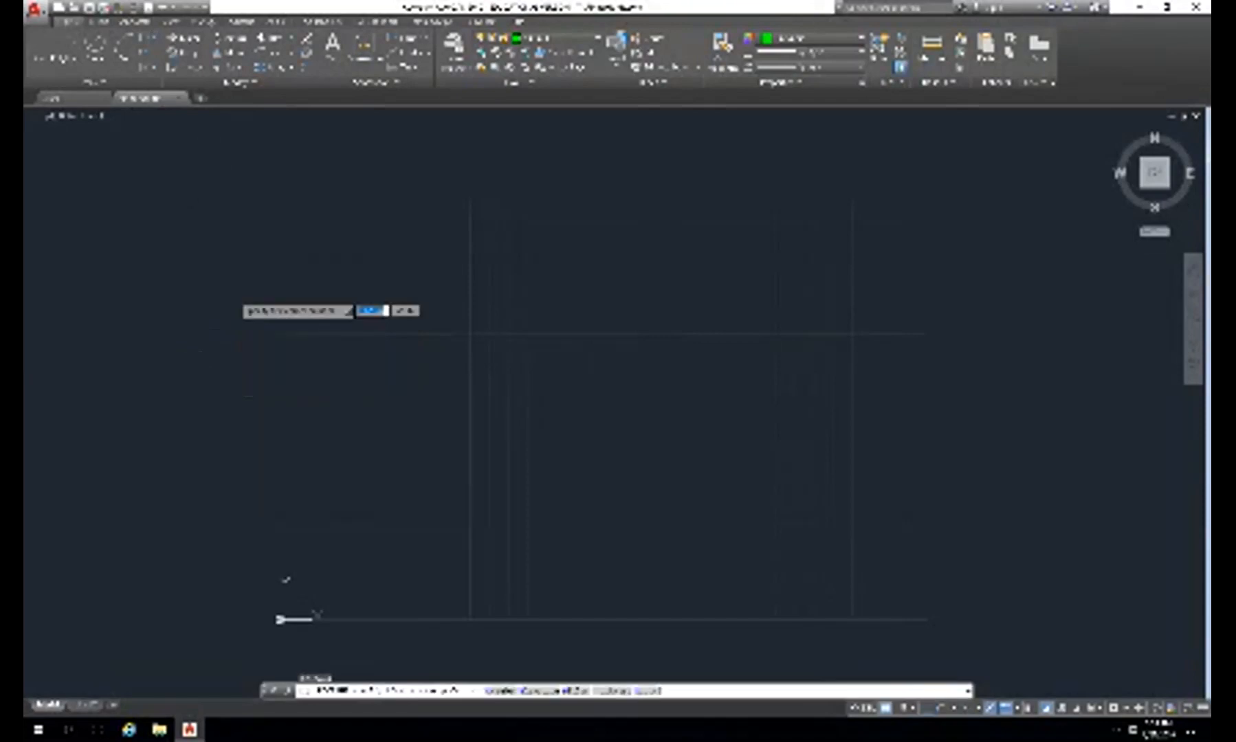
click(293, 213)
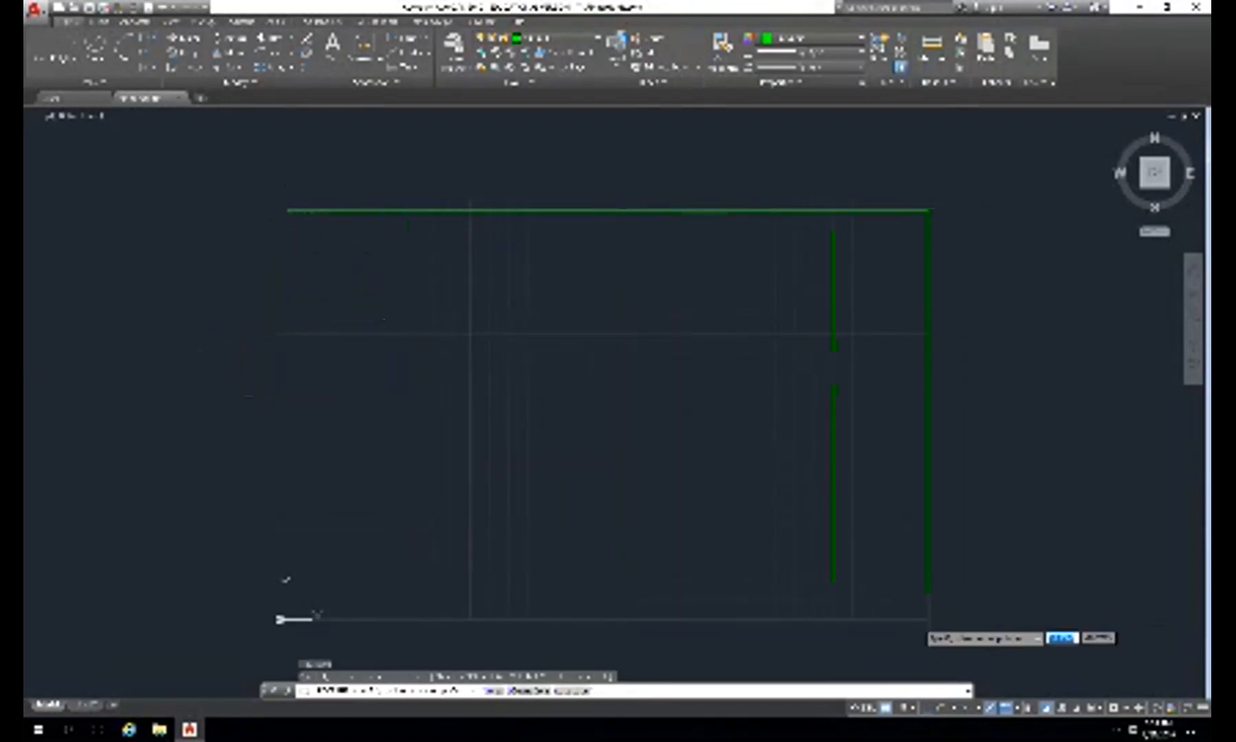
click(917, 610)
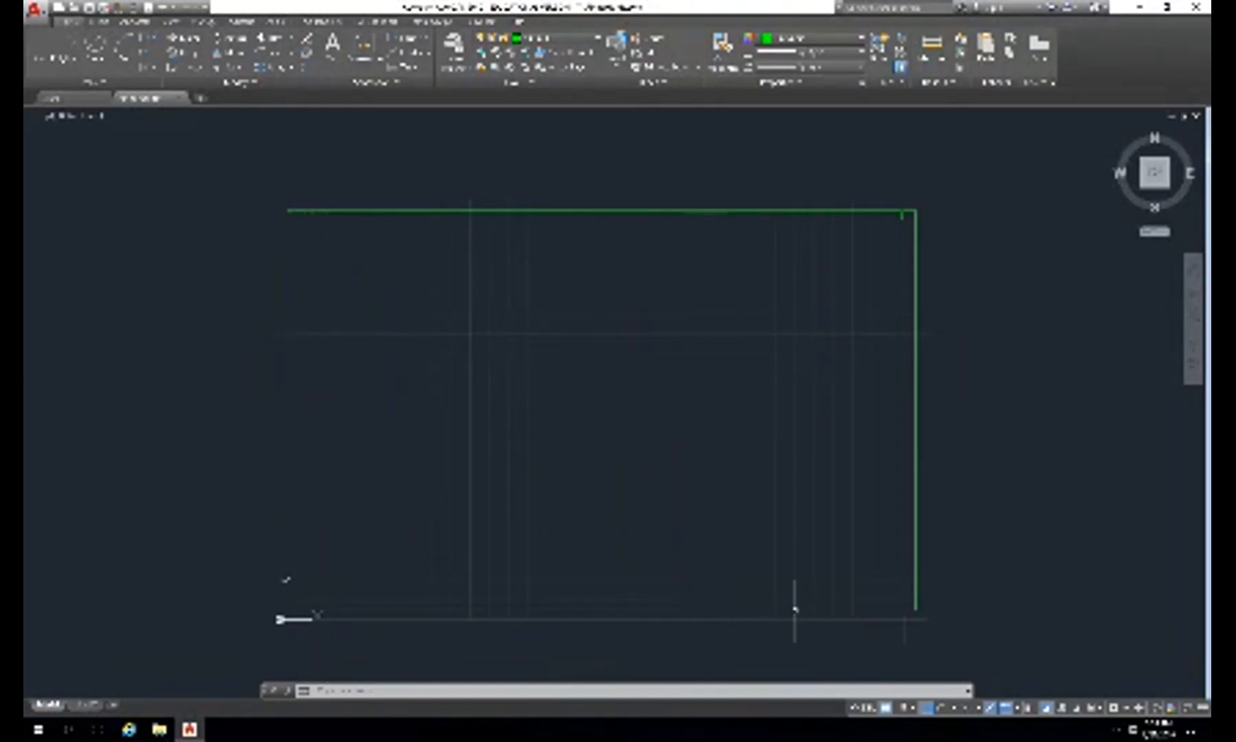
click(795, 610)
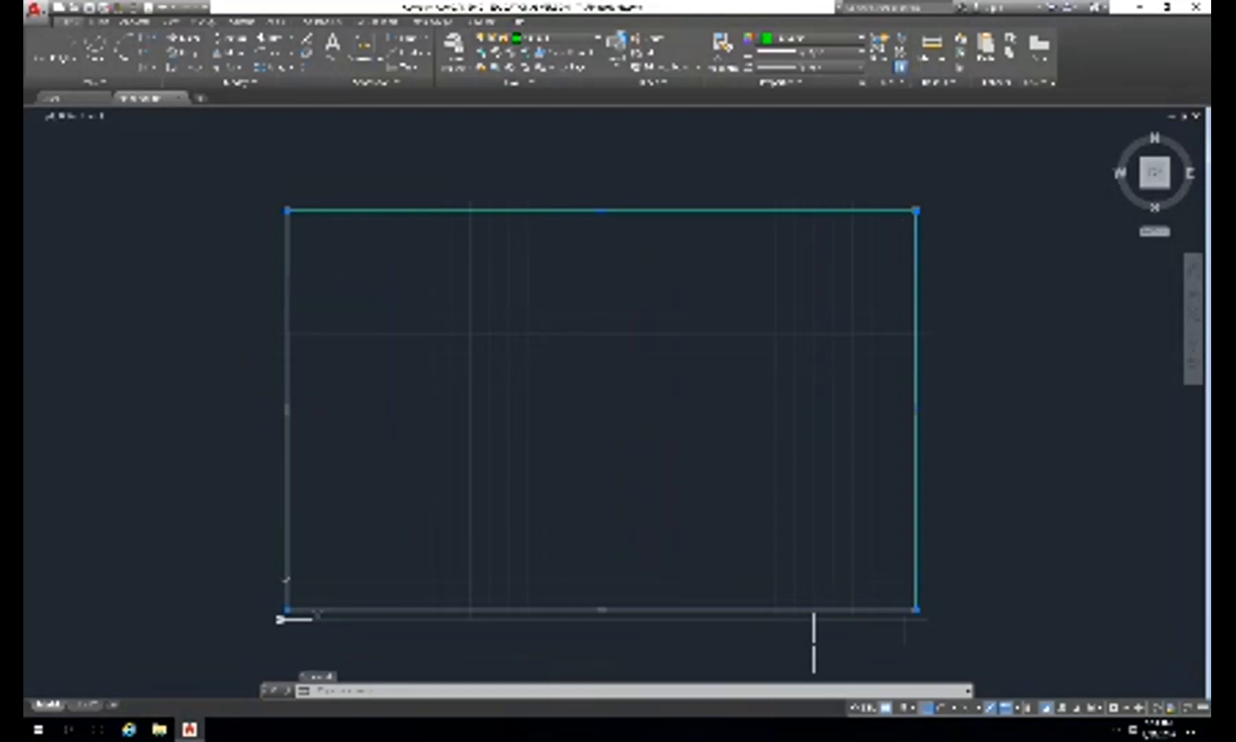
- Explode the large rectangle into separate lines
key(Delete)
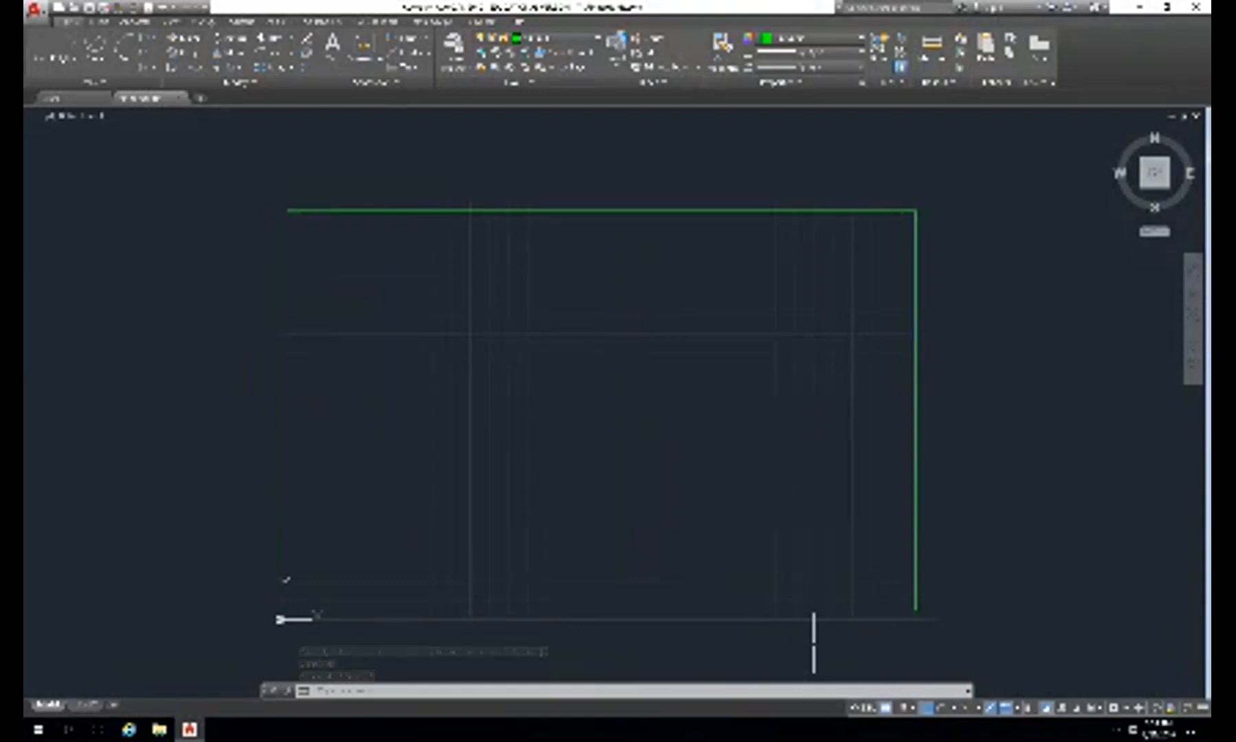
text(l)
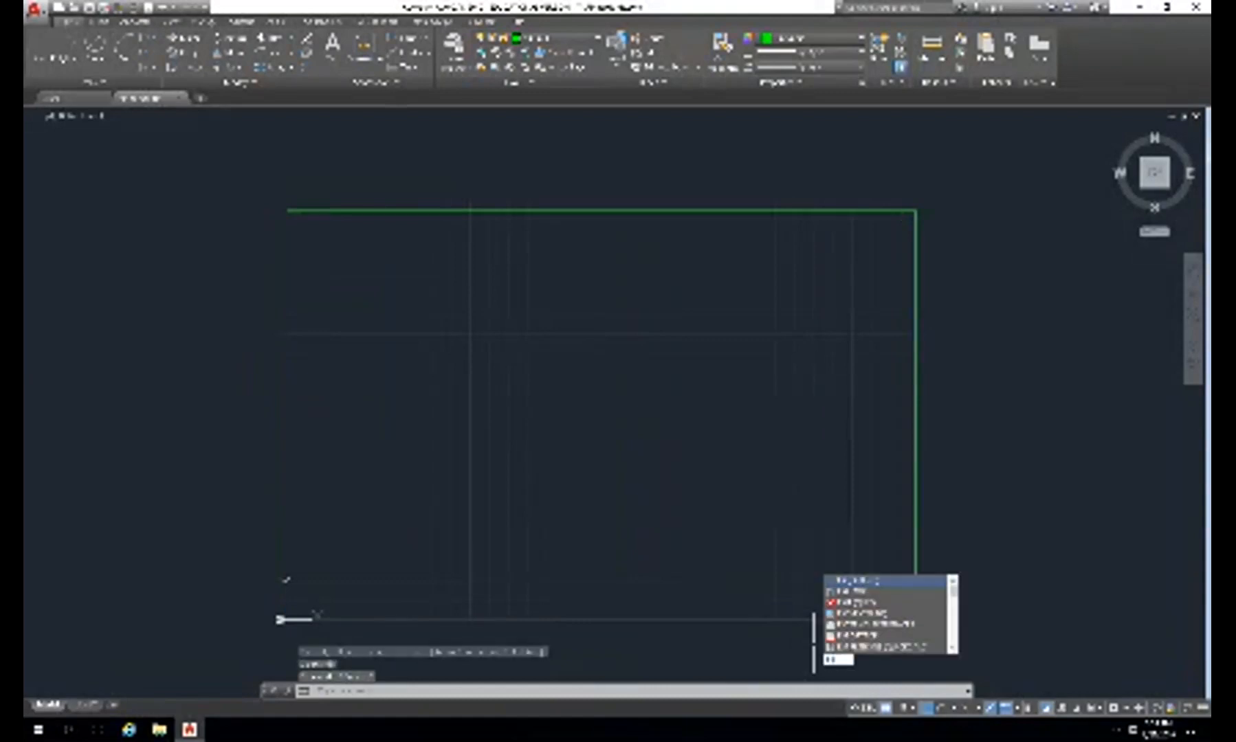
key(Up)
key(Up)
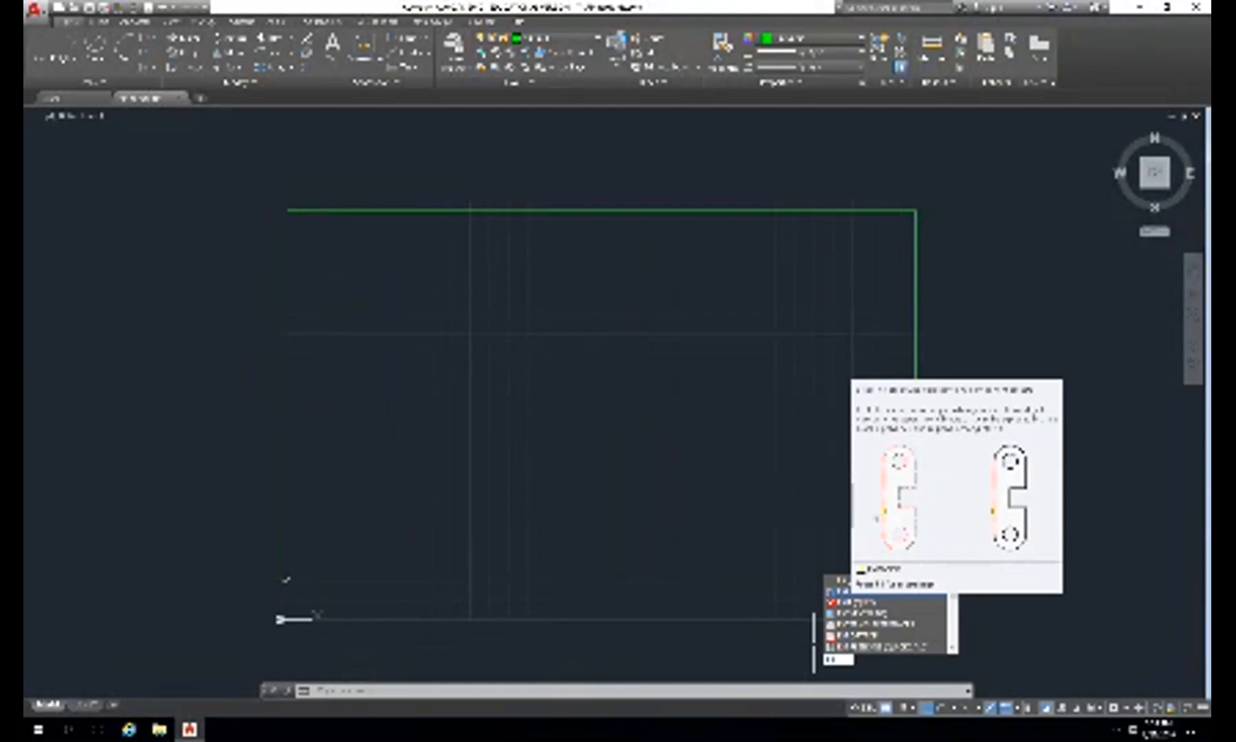
key(Return)
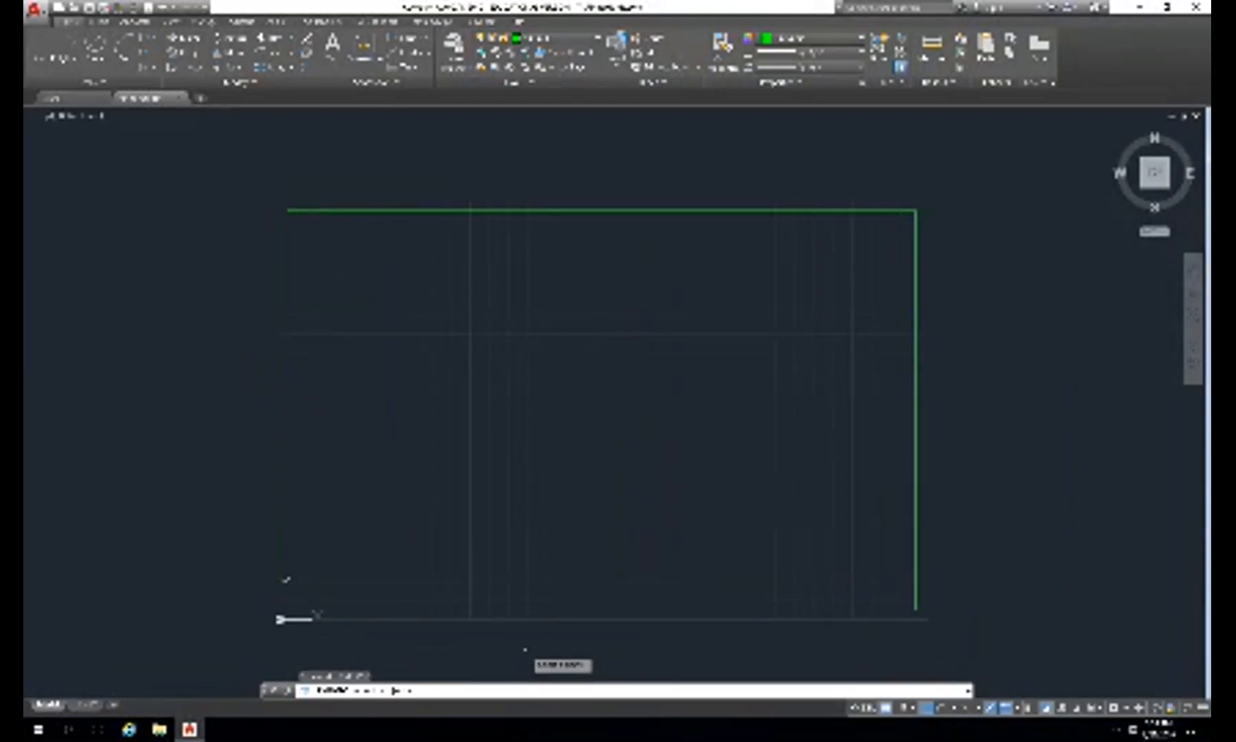
click(525, 609)
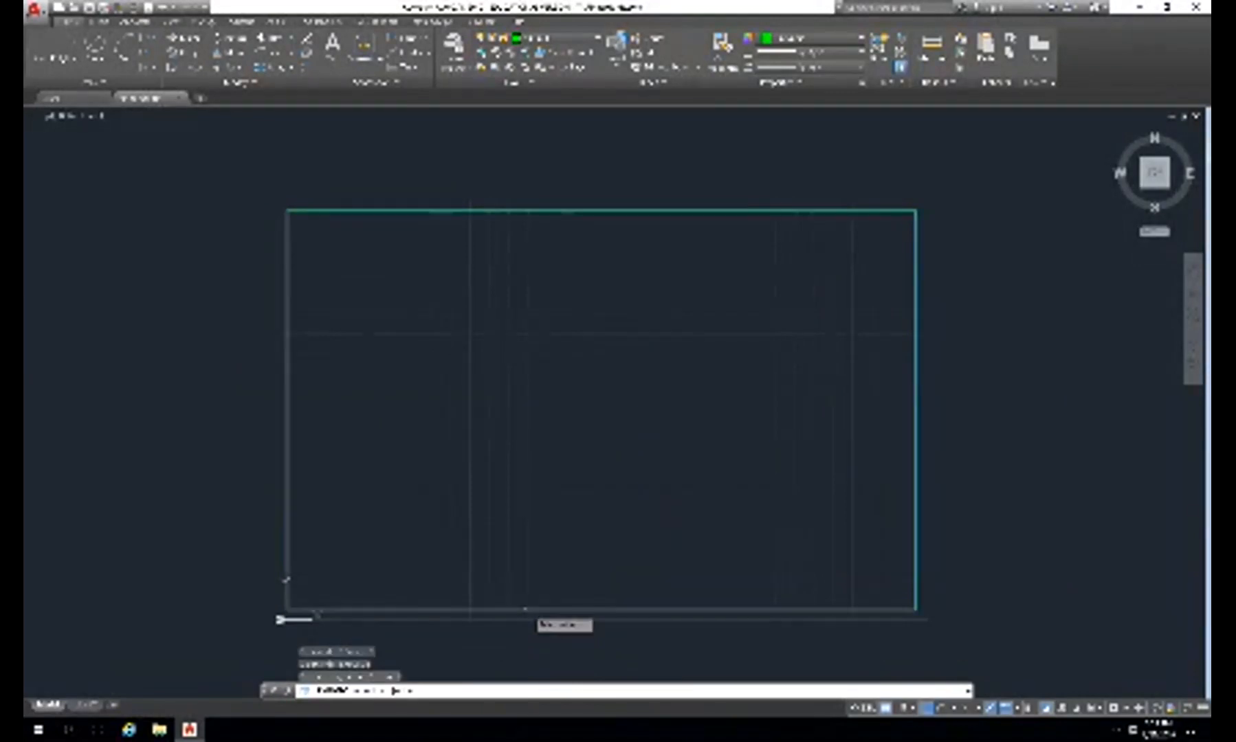
key(Return)
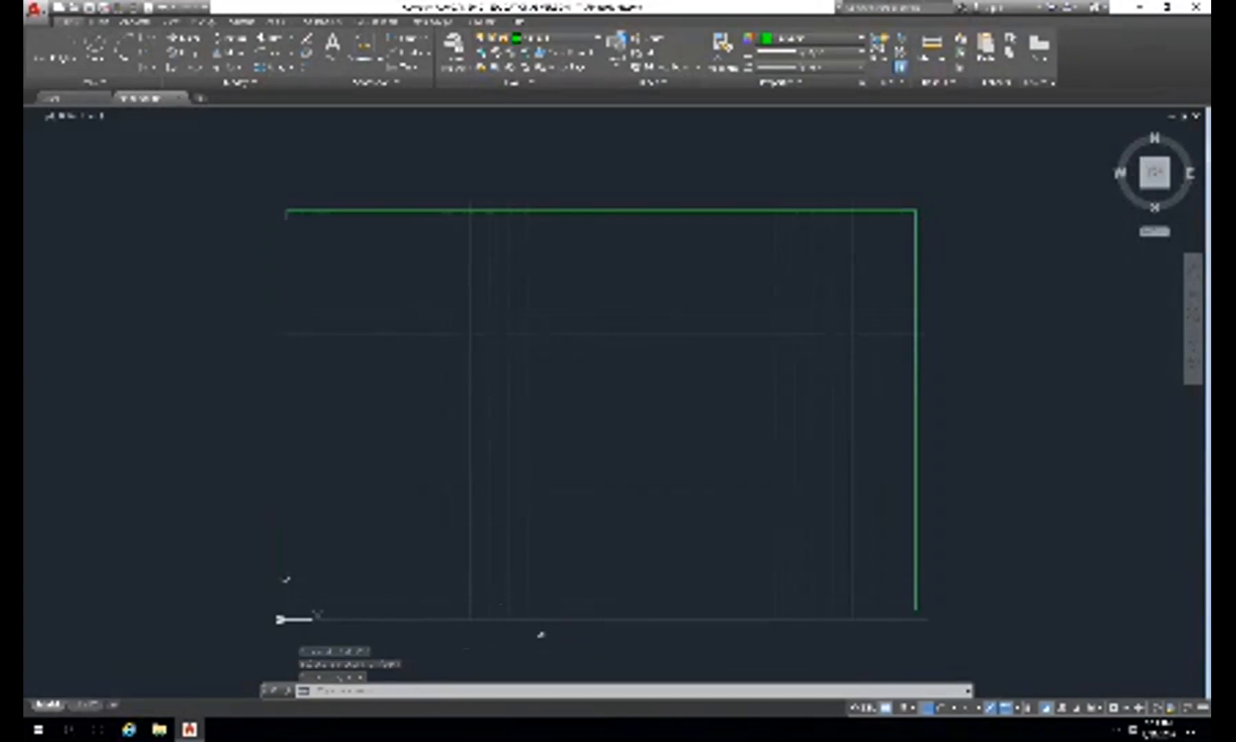
key(Return)
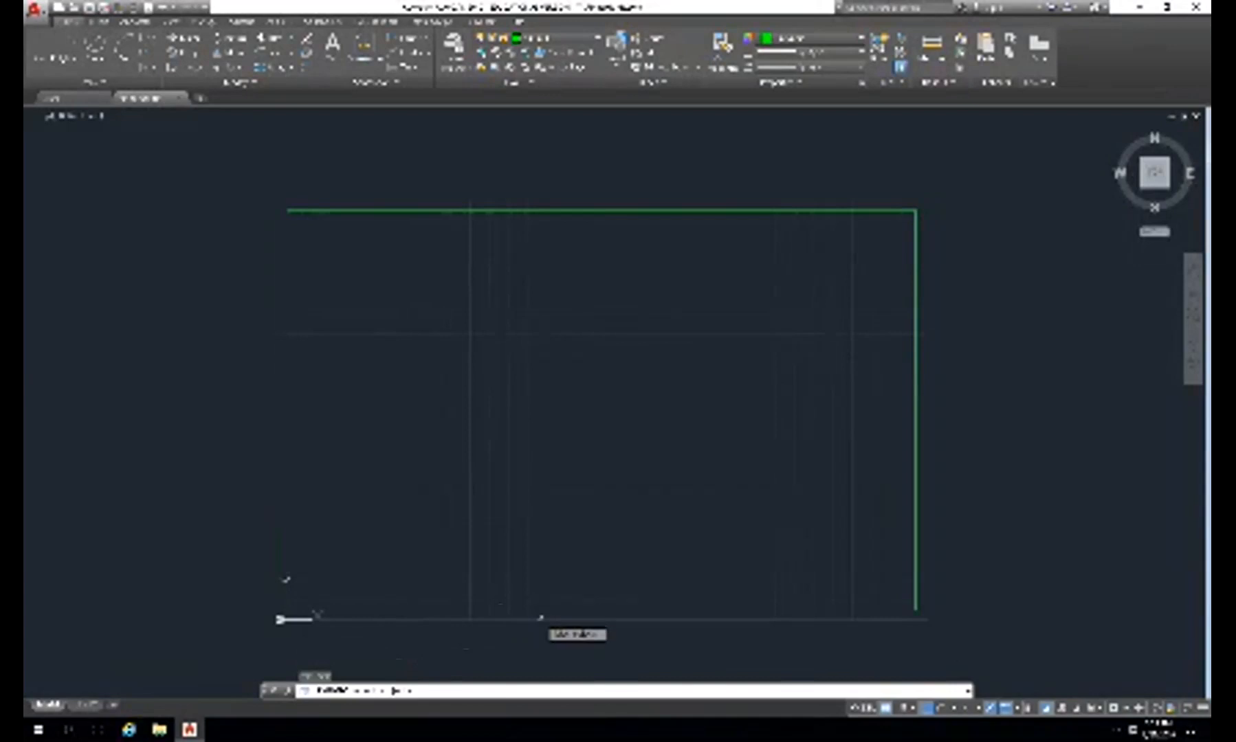
key(Escape)
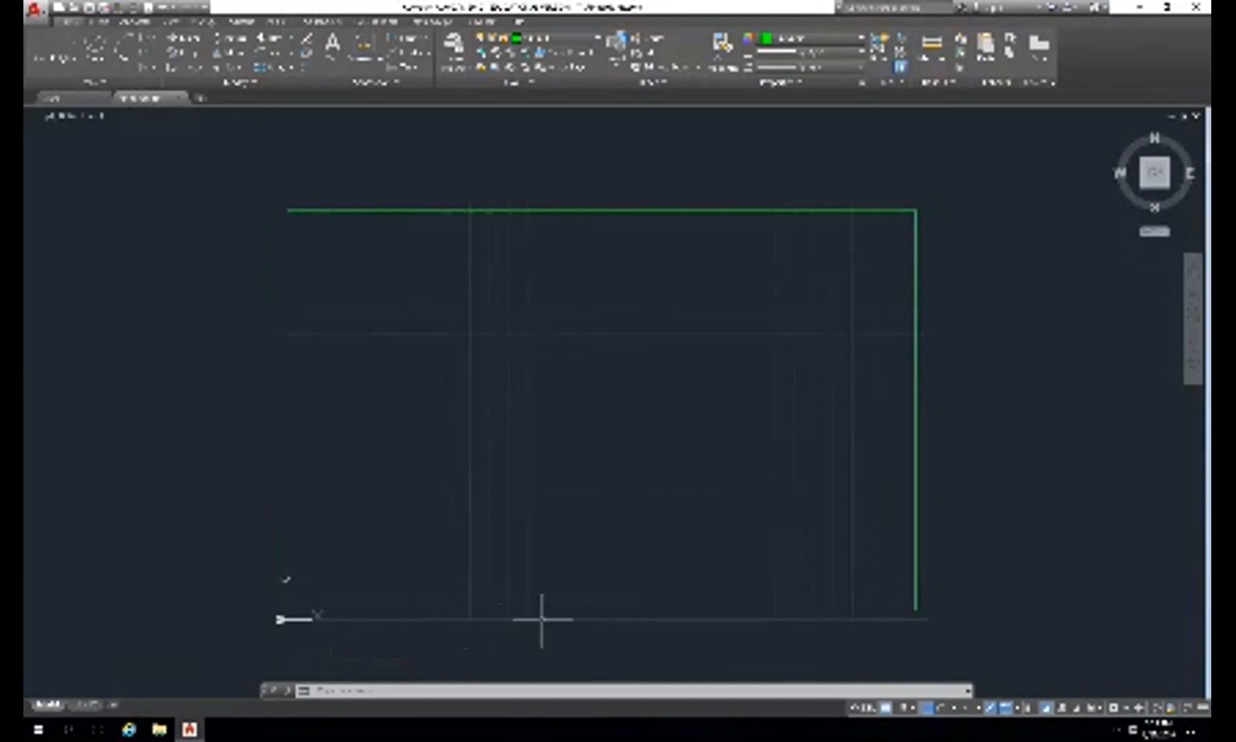
- Select the rectangle's bottom, left and top edges individually to check that they are separate lines, and clear the selection
click(541, 610)
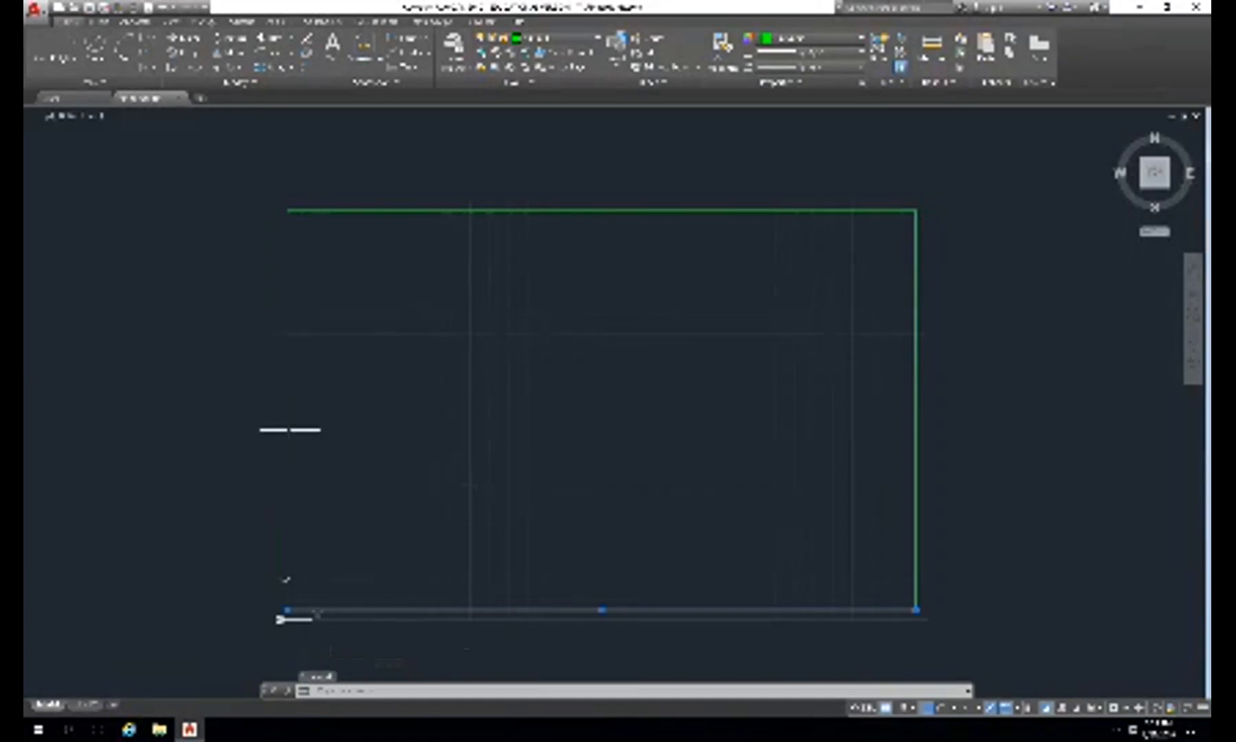
click(288, 430)
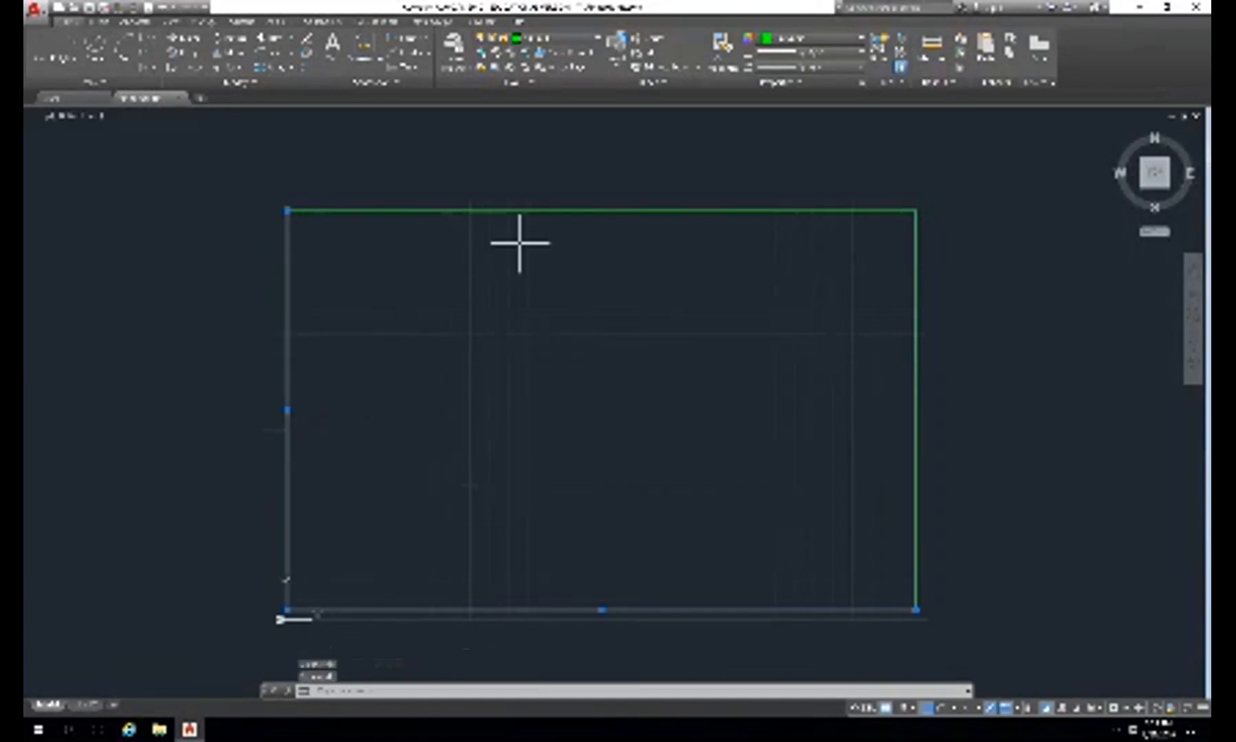
click(548, 209)
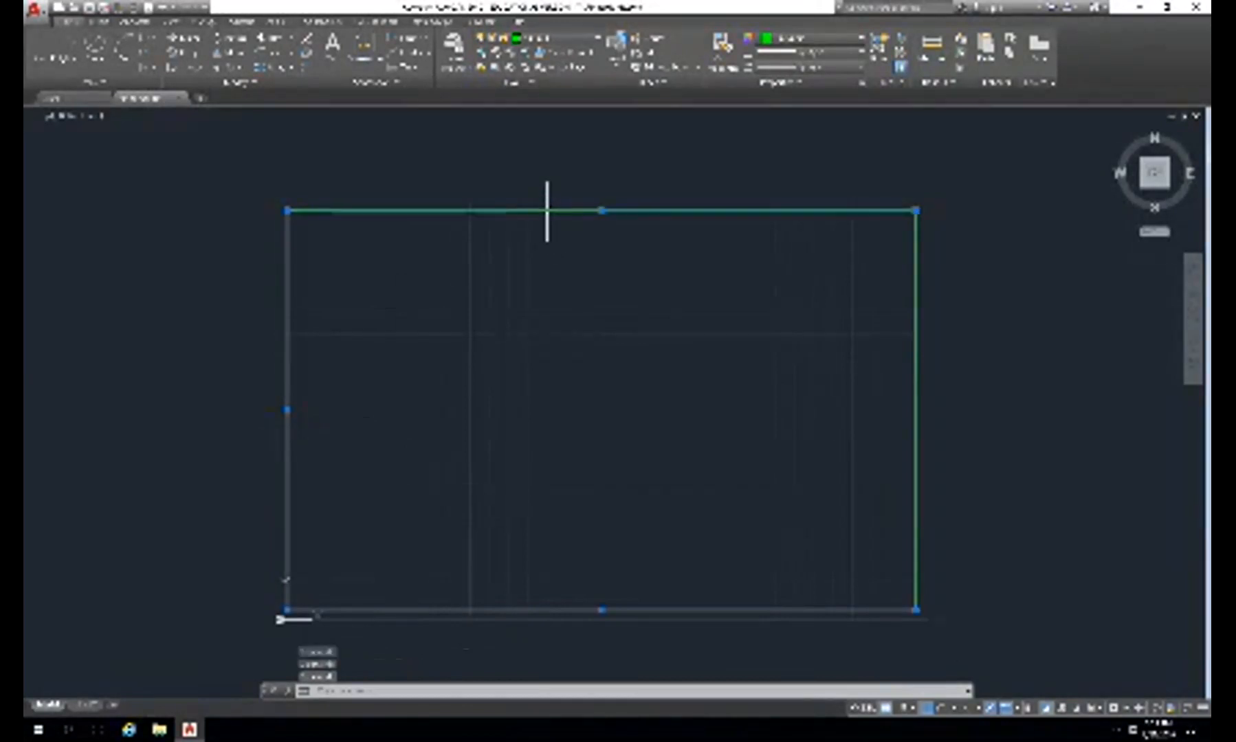
key(Delete)
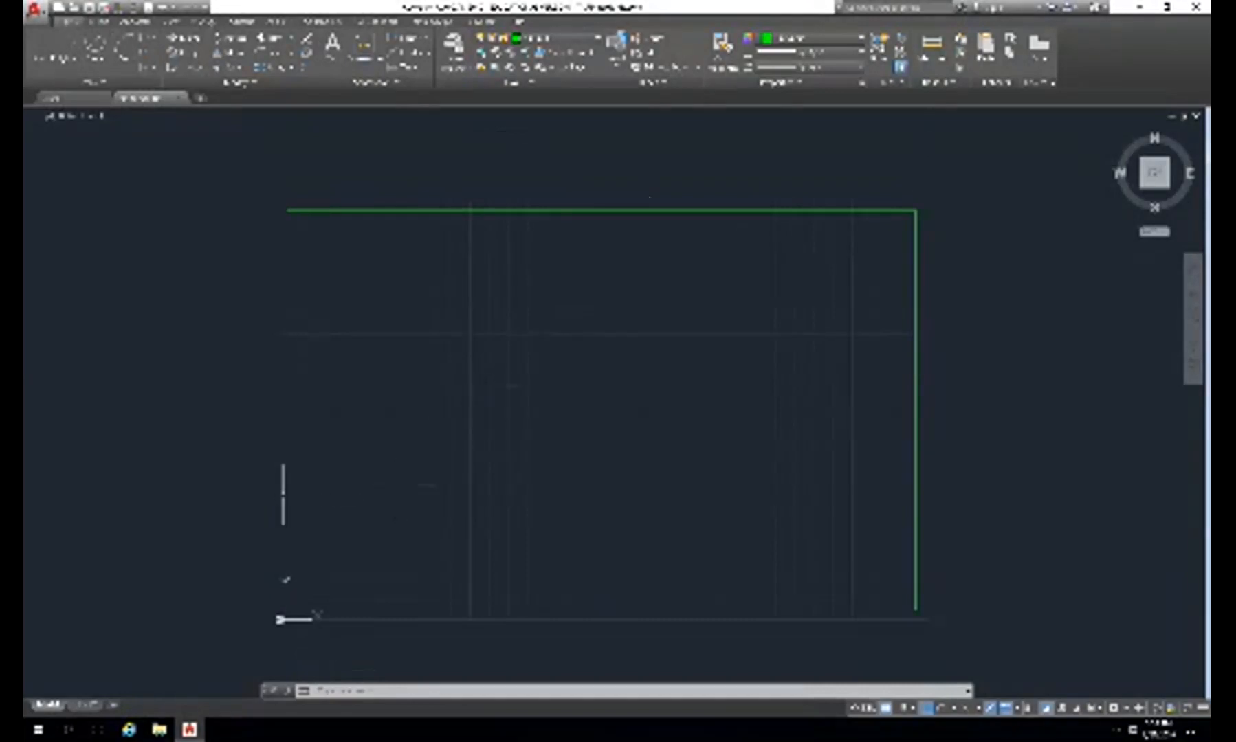
- Offset the rectangle's left edge inward to make a vertical line about a quarter of the way across
text(l)
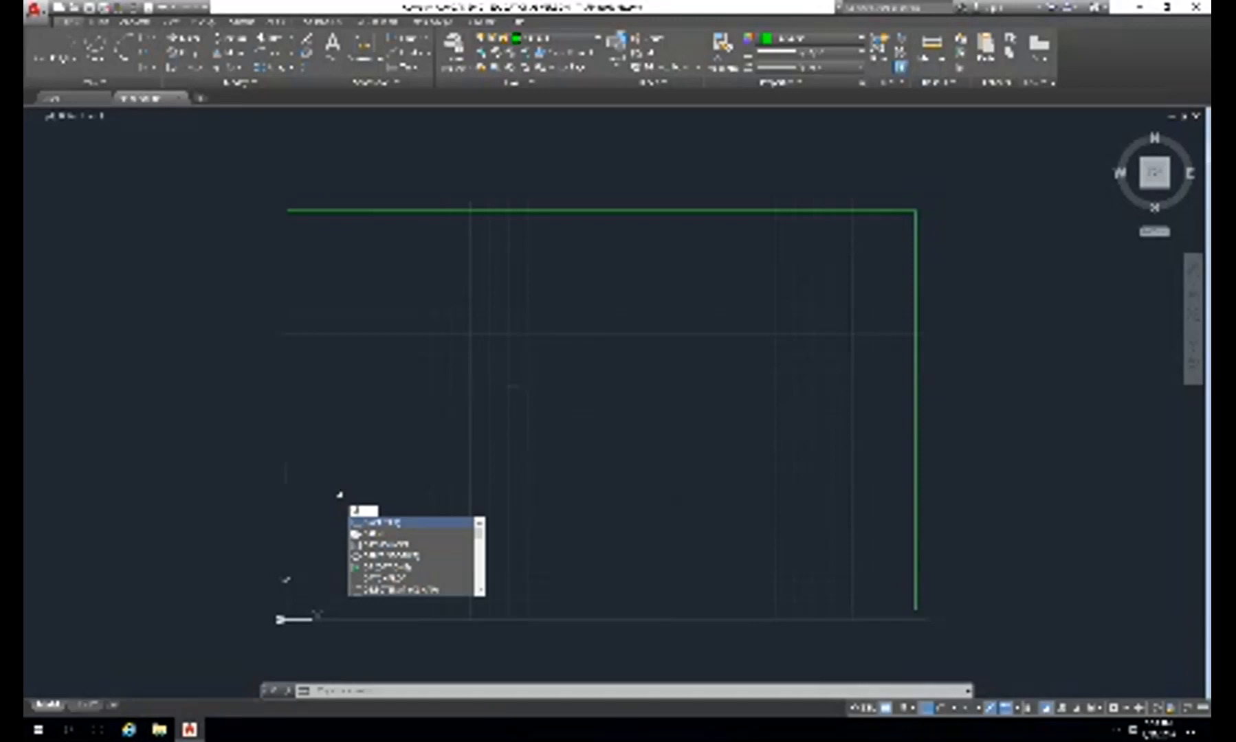
key(Return)
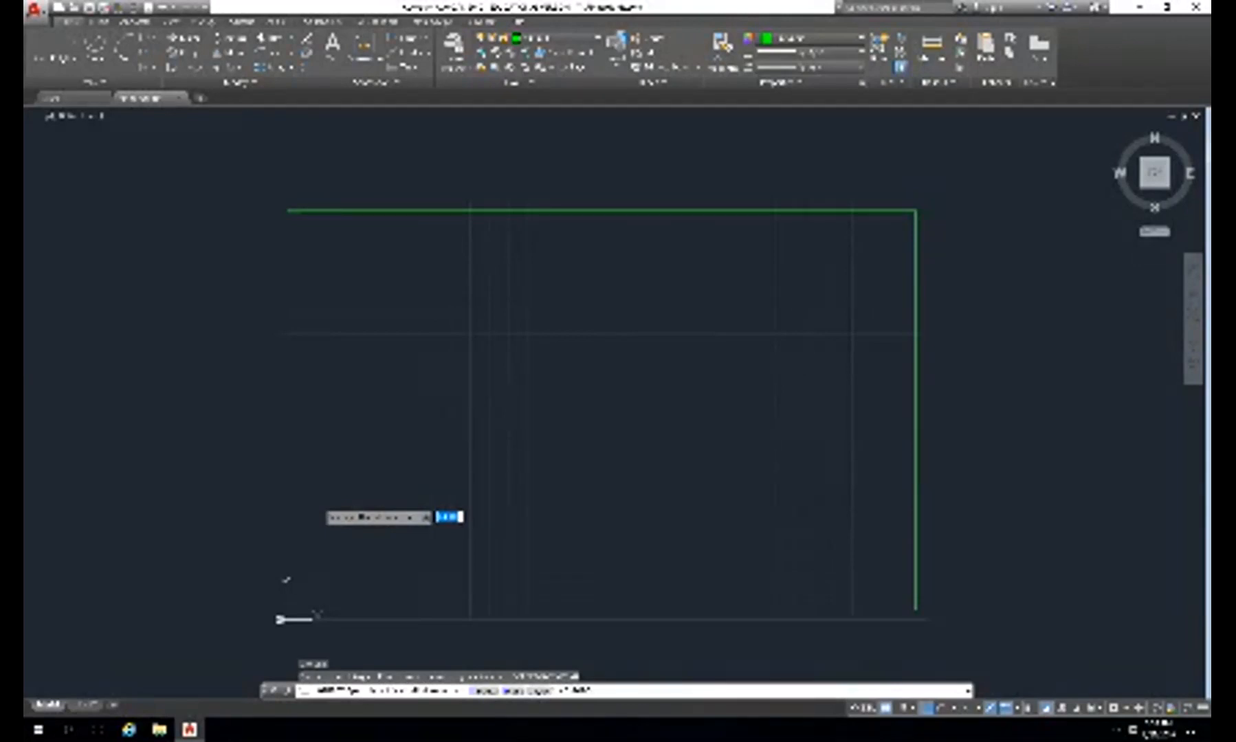
text(45)
key(Return)
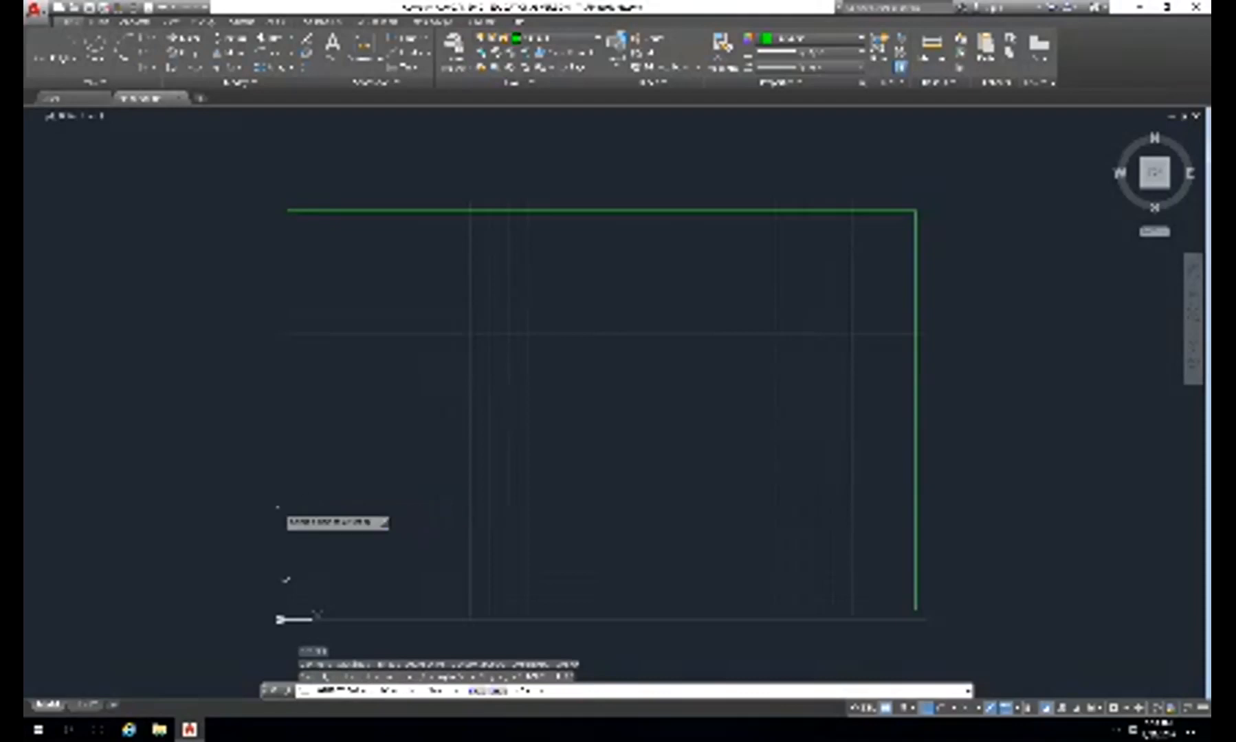
click(282, 503)
key(Return)
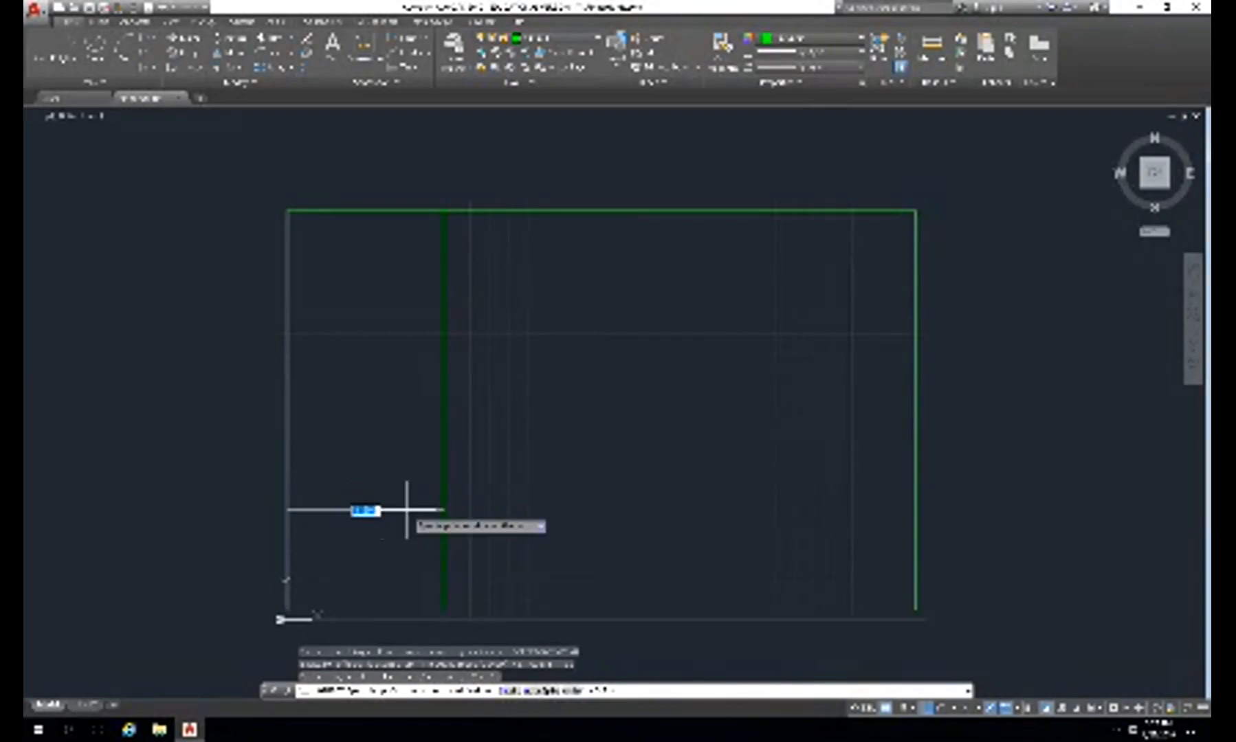
key(Escape)
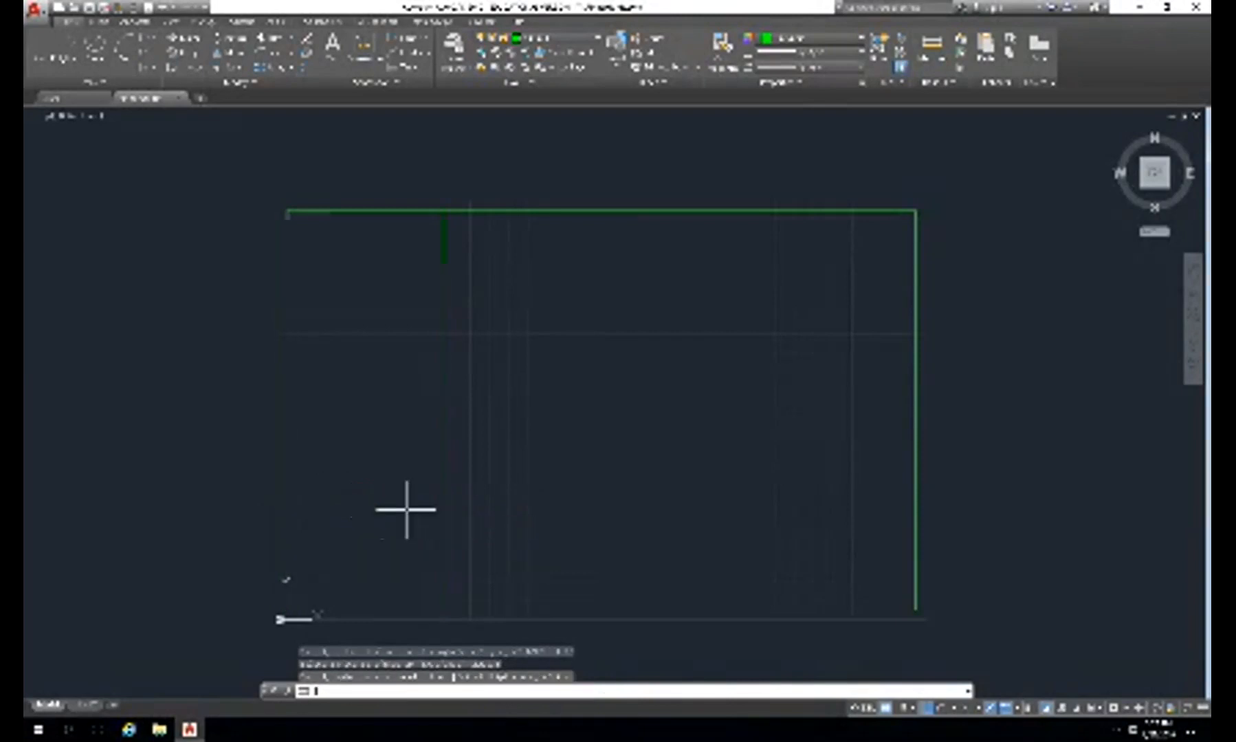
text(o)
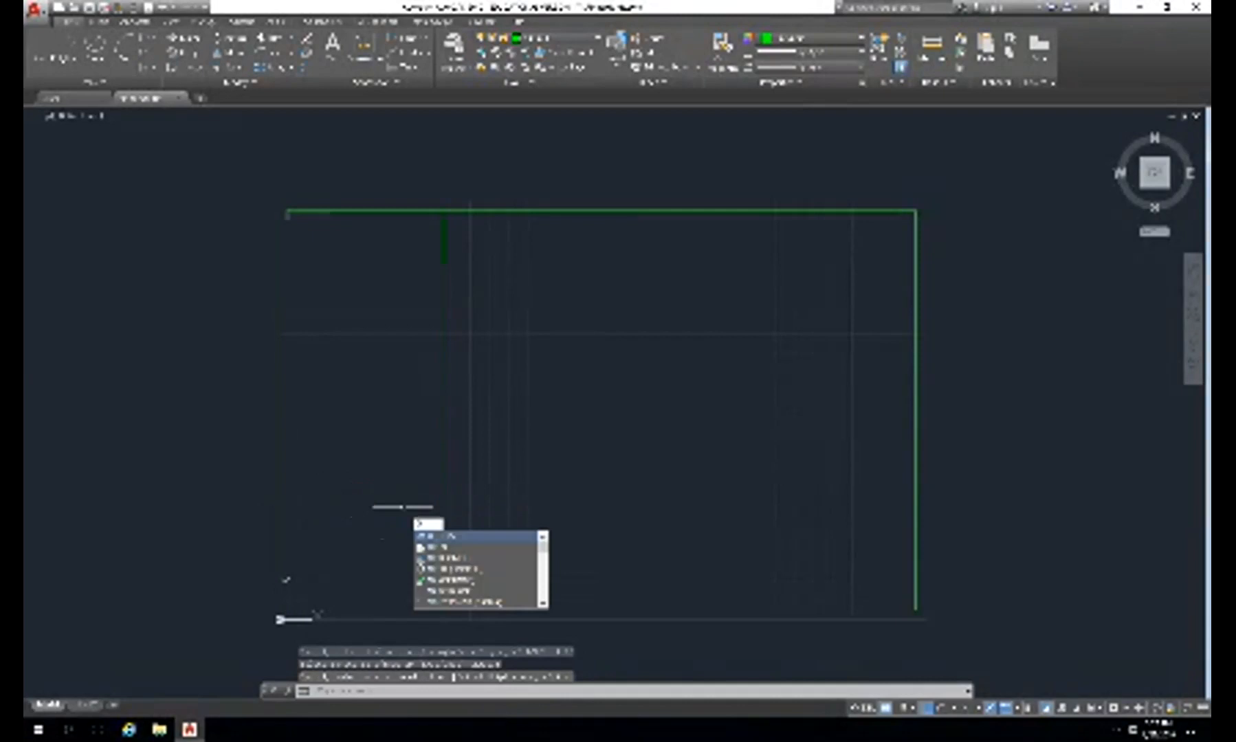
key(Return)
key(Return)
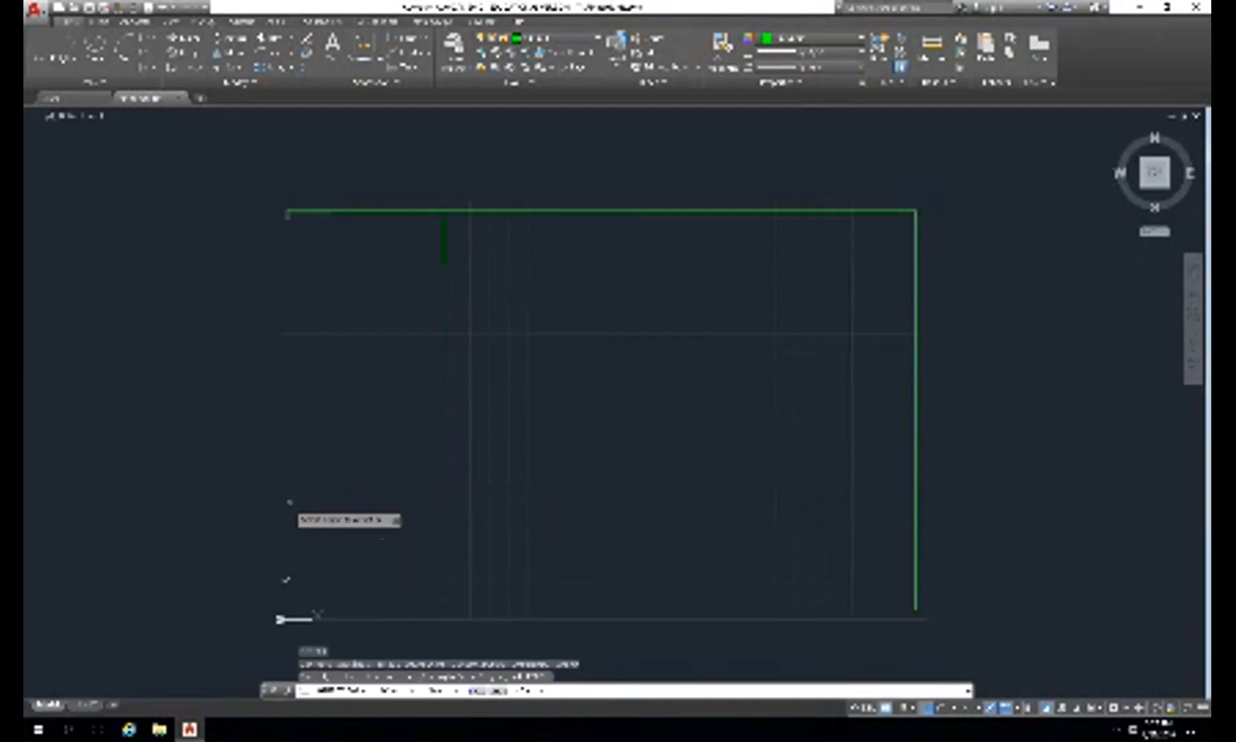
click(287, 503)
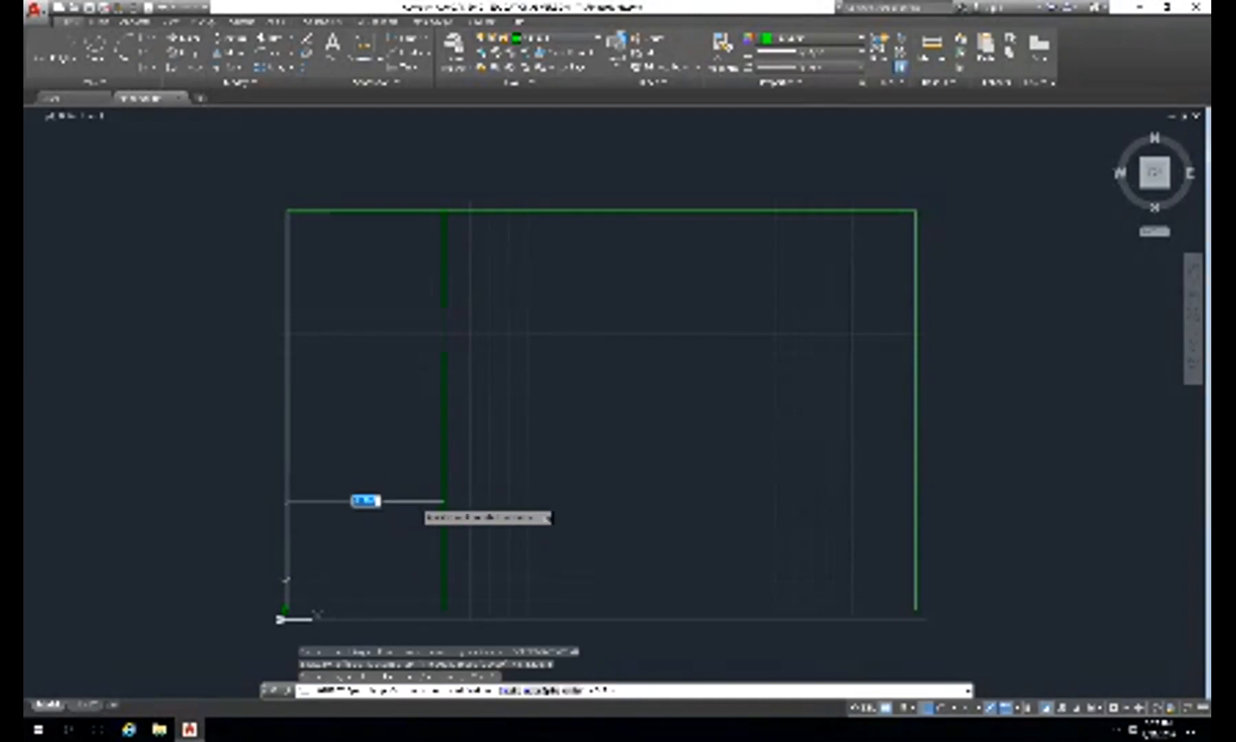
click(420, 500)
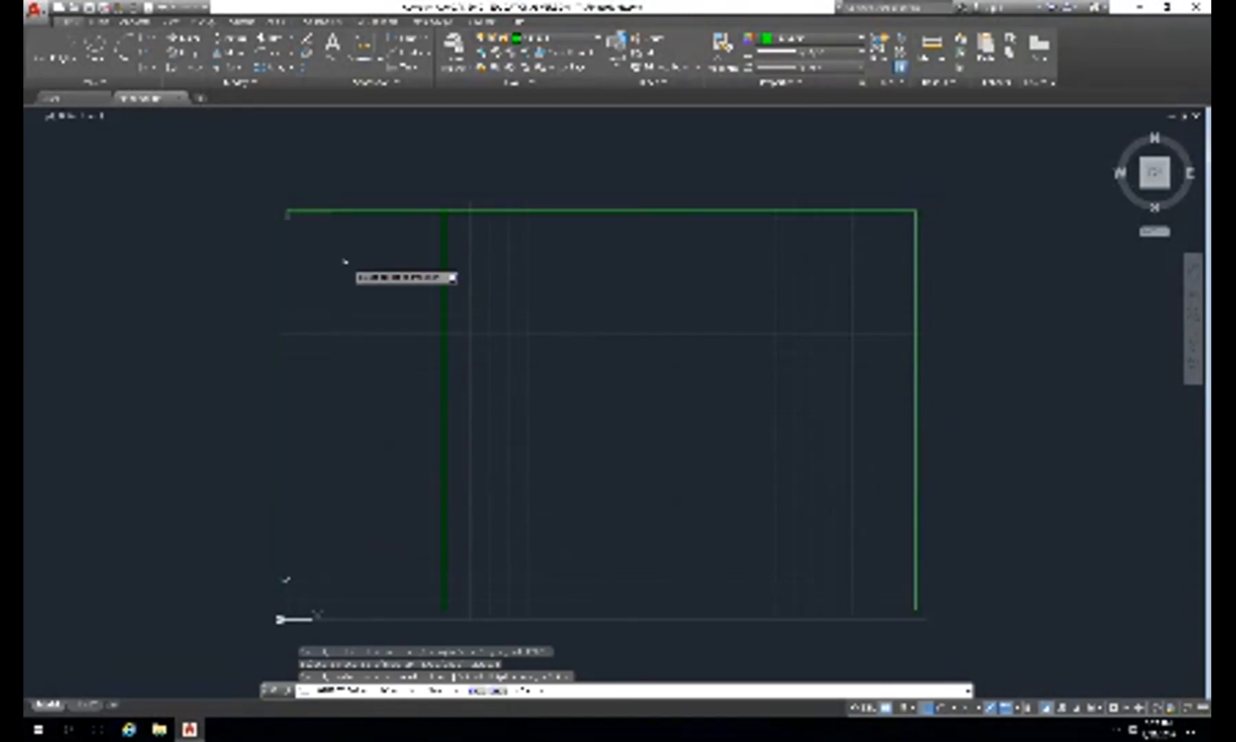
- Offset the rectangle's top edge downward to make a horizontal line across its upper part
click(361, 211)
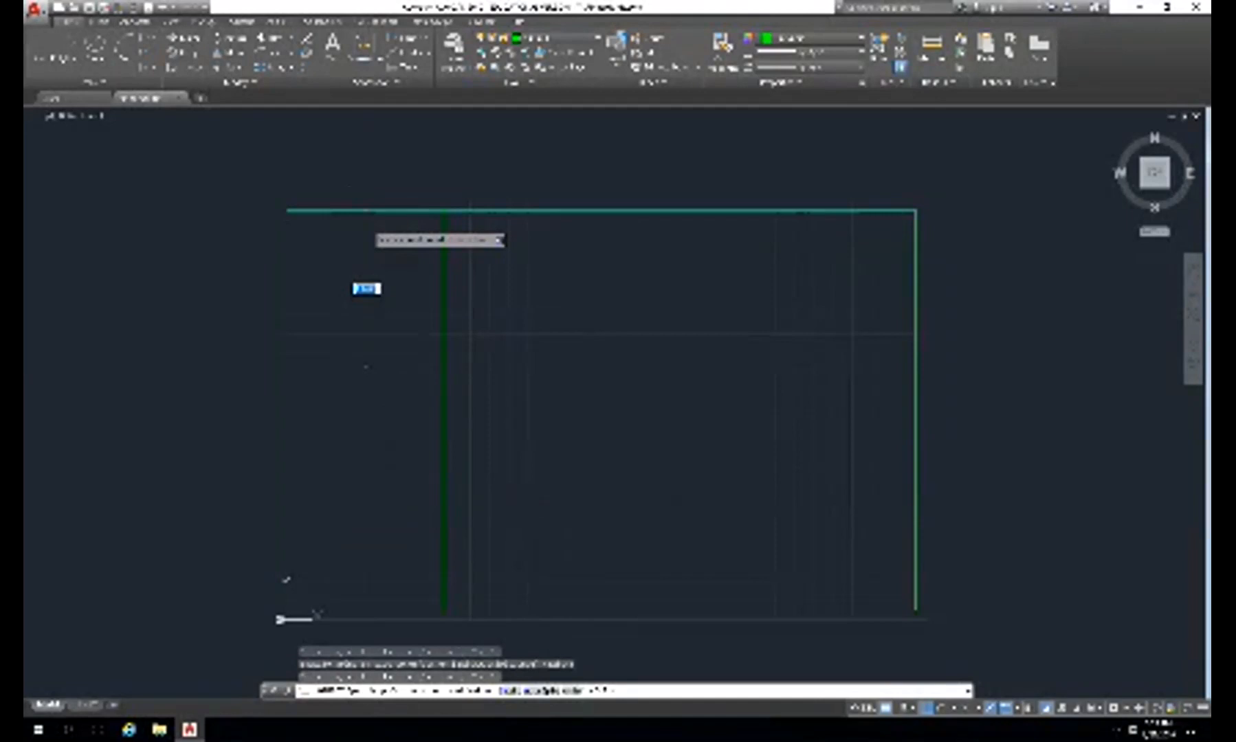
text(5)
key(BackSpace)
click(365, 367)
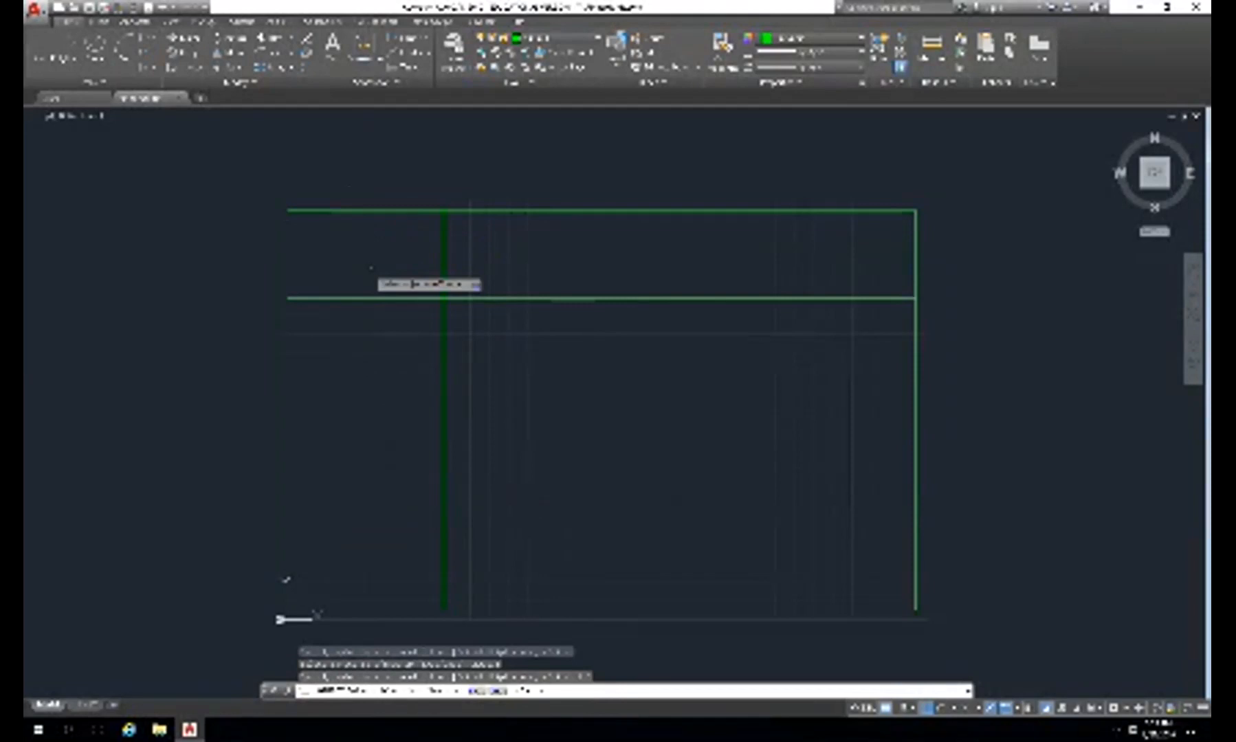
click(371, 268)
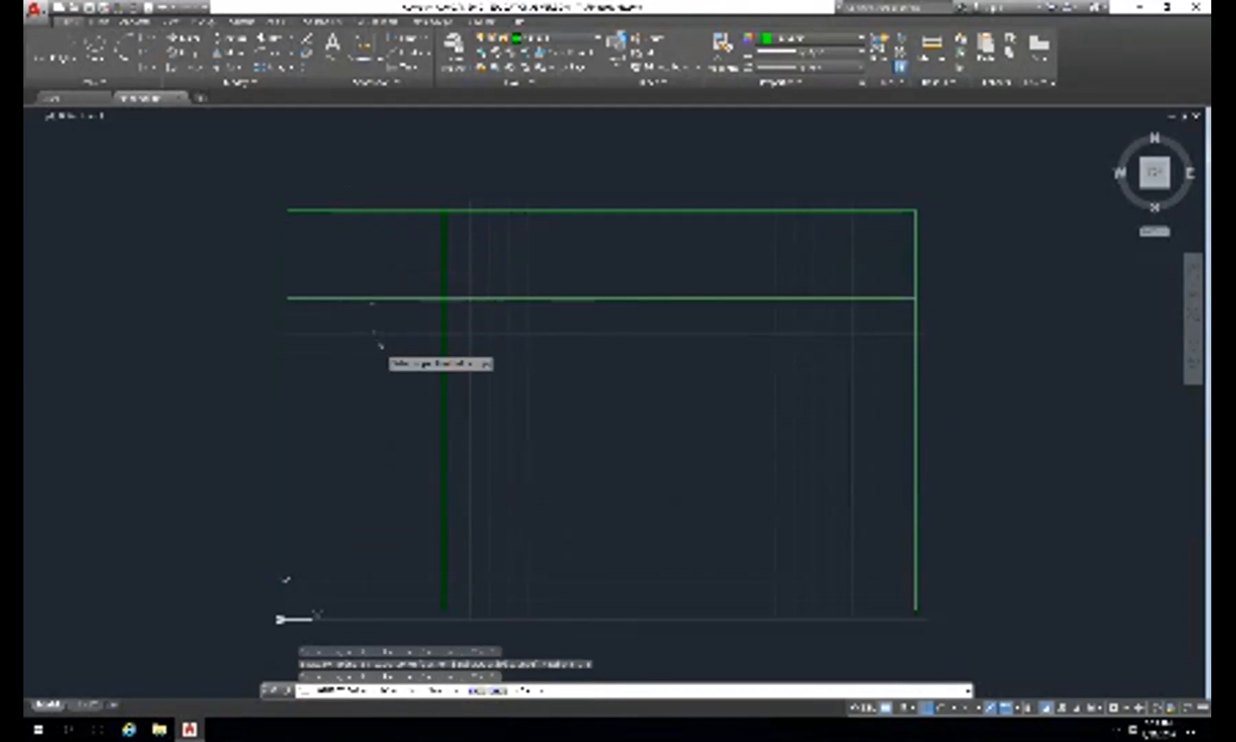
key(Return)
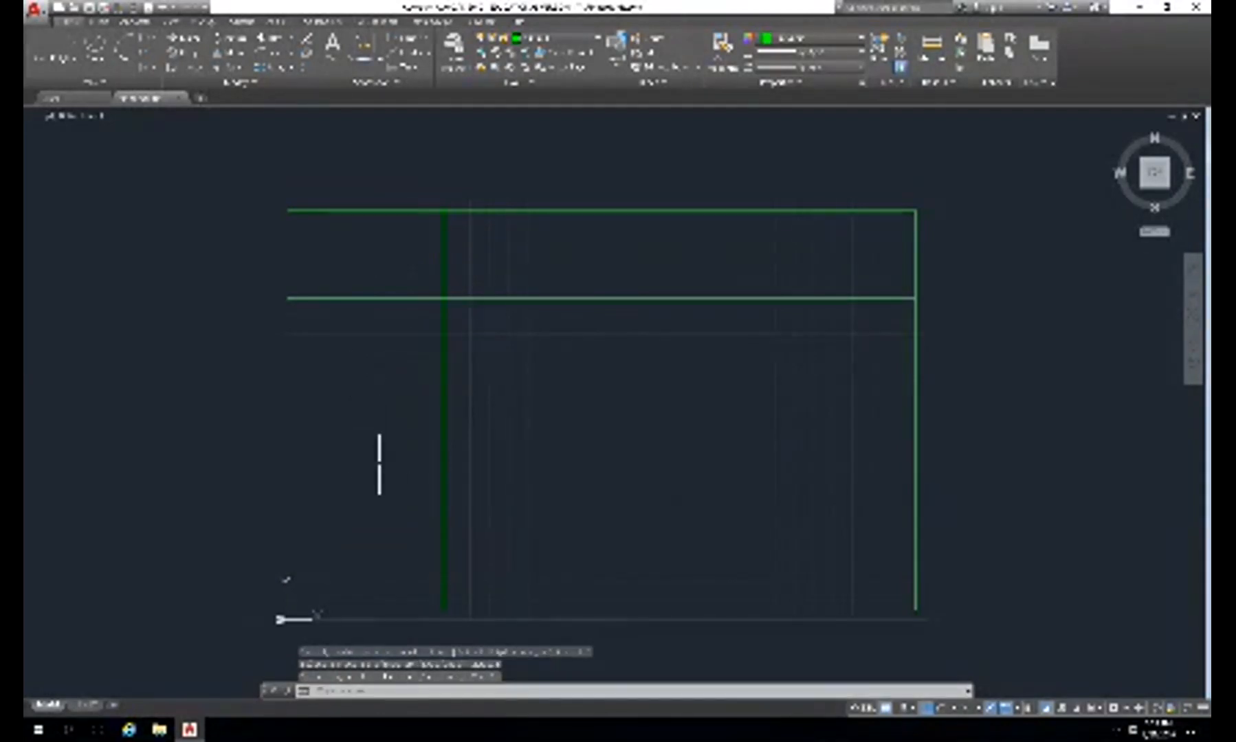
- Offset the rectangle's left edge toward the inside again, entering a new offset distance
key(Return)
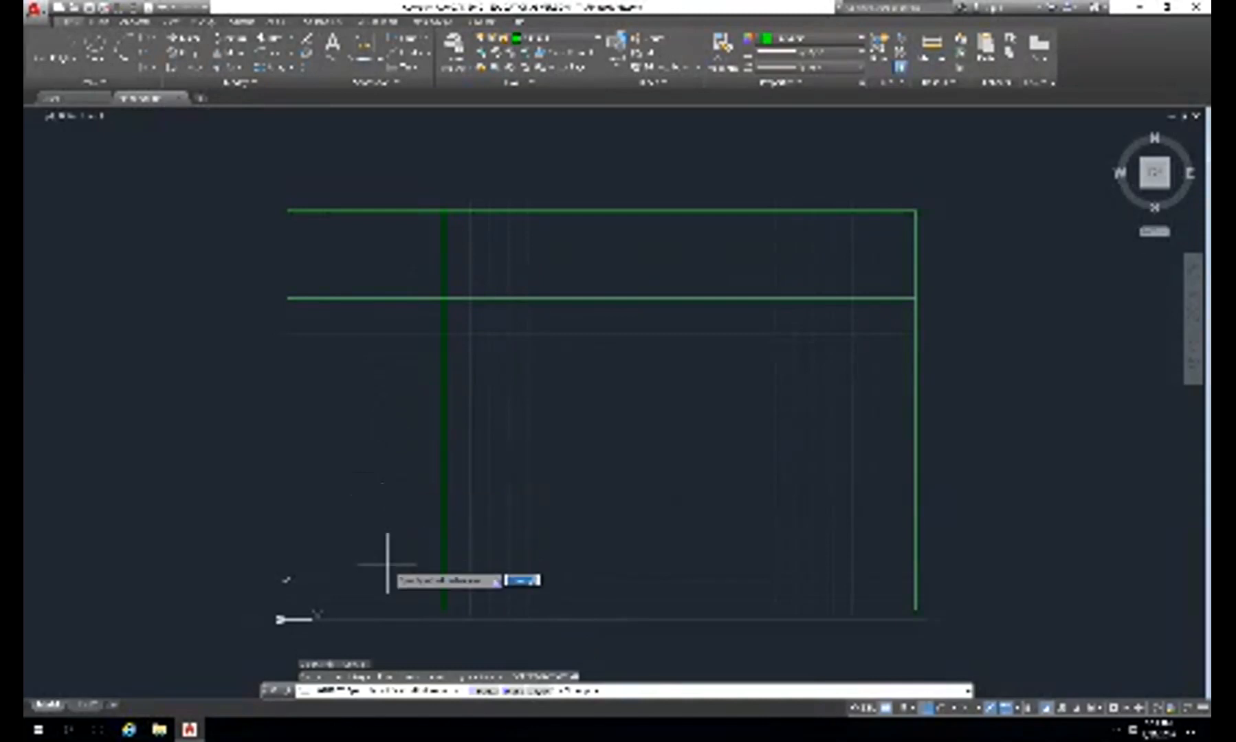
text(400)
key(Return)
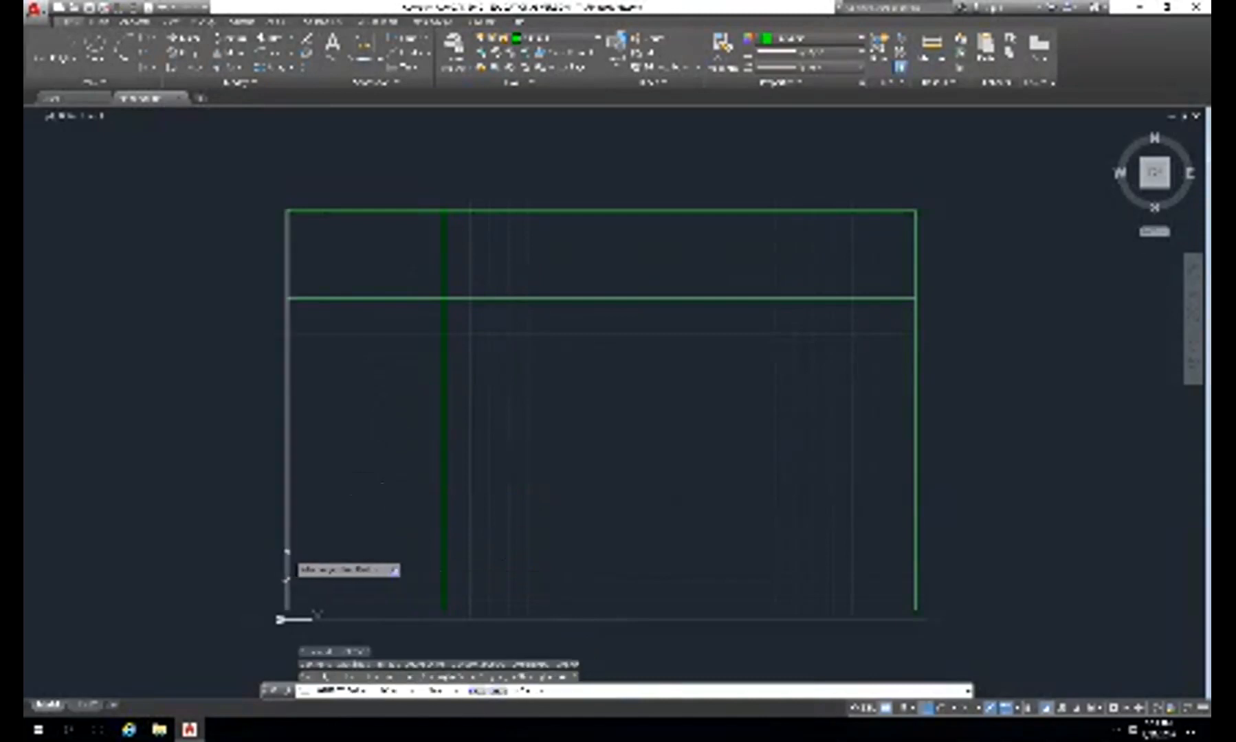
click(287, 565)
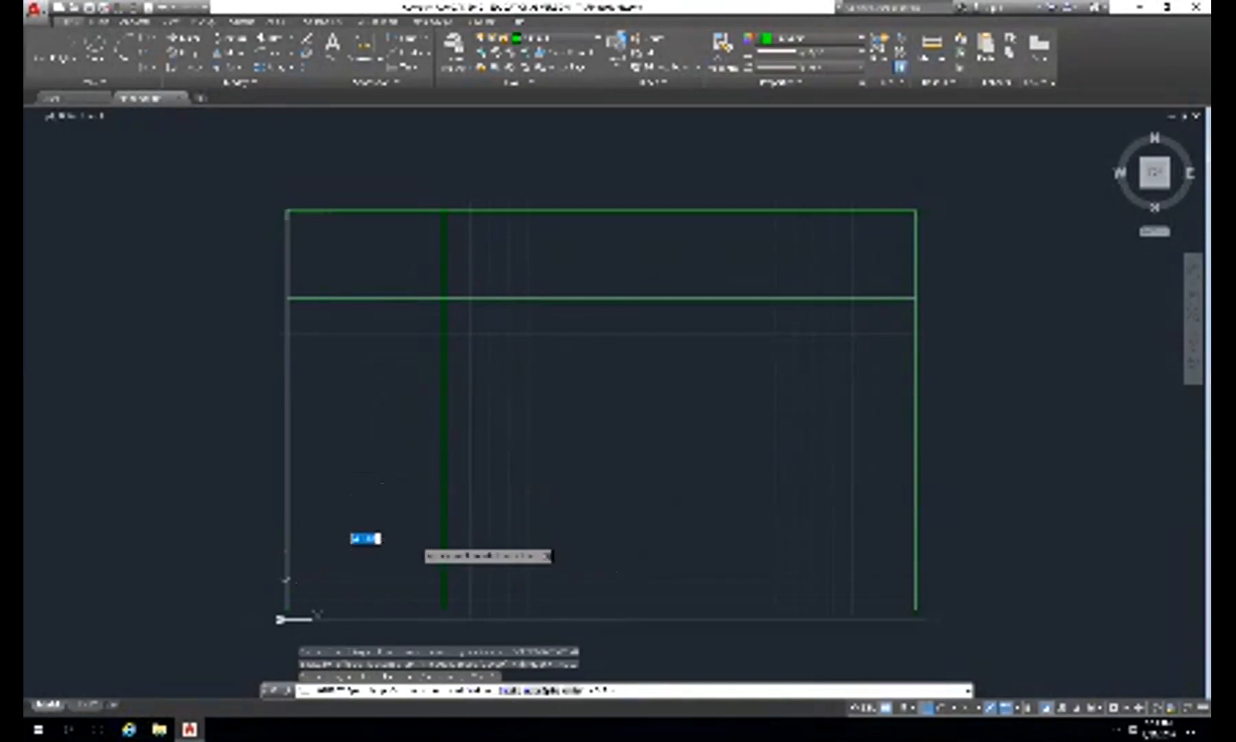
click(413, 538)
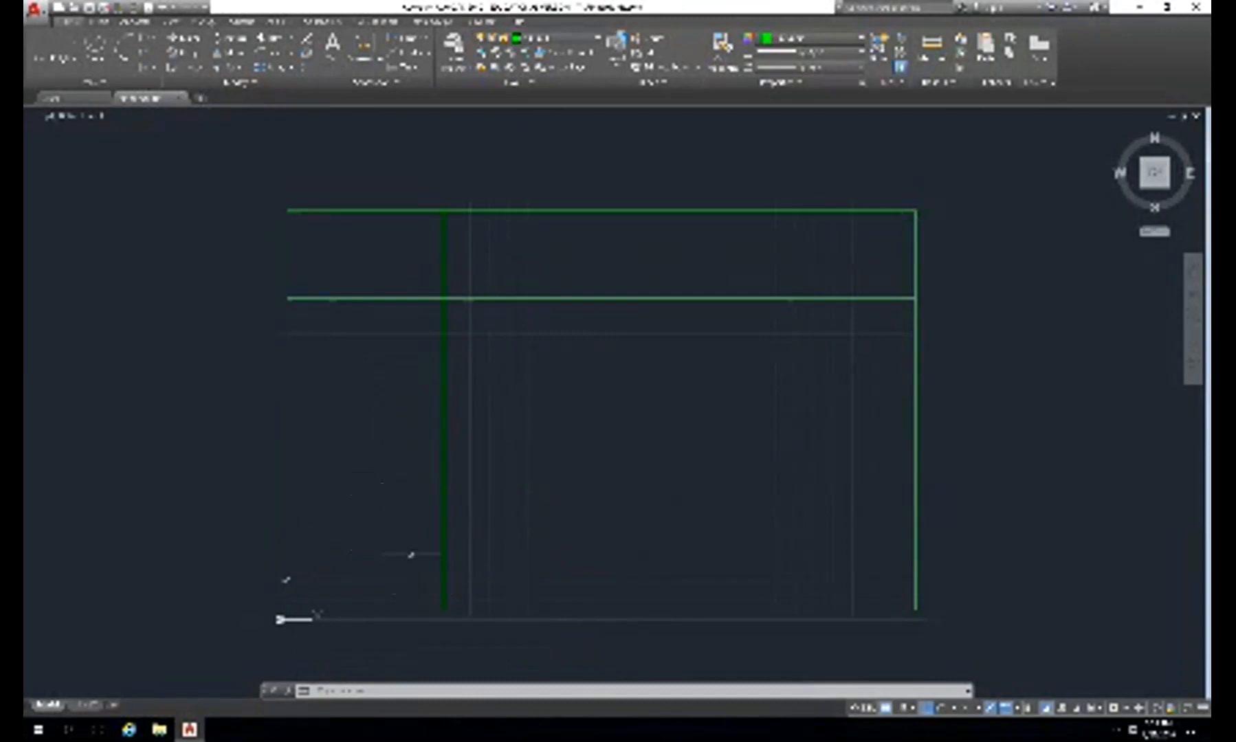
text(di)
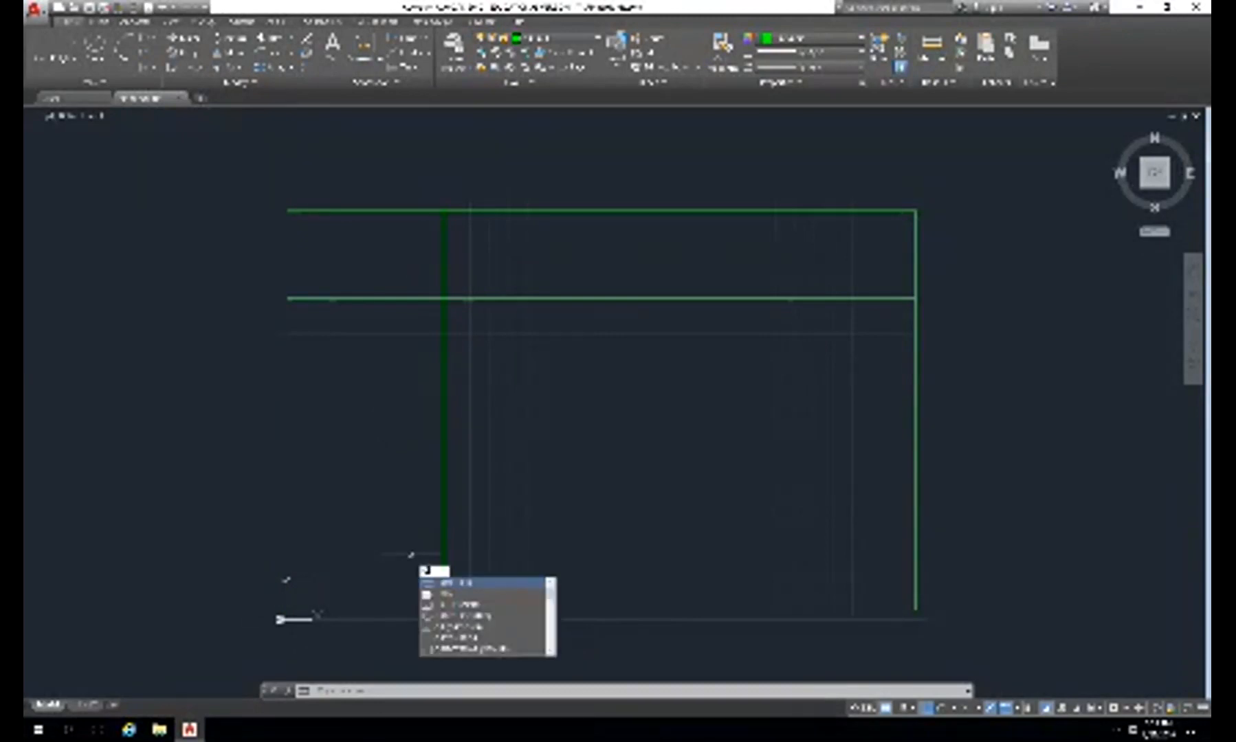
key(Return)
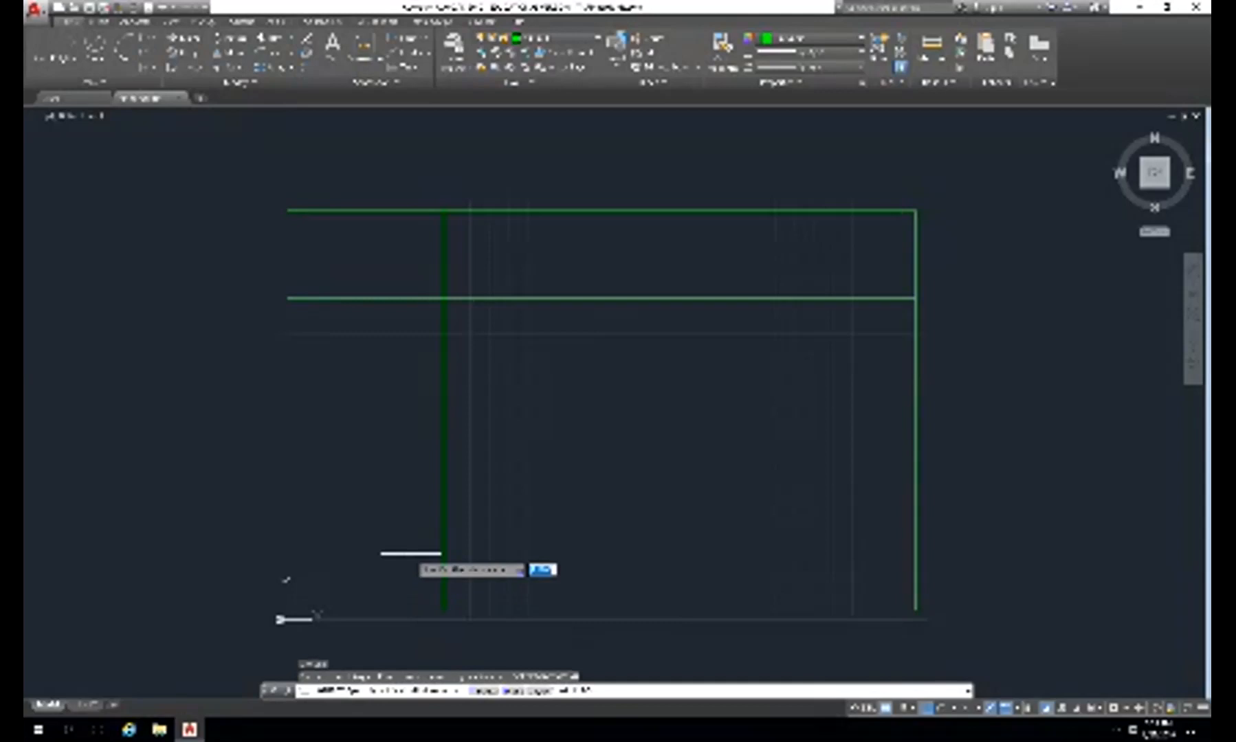
text(1)
key(Return)
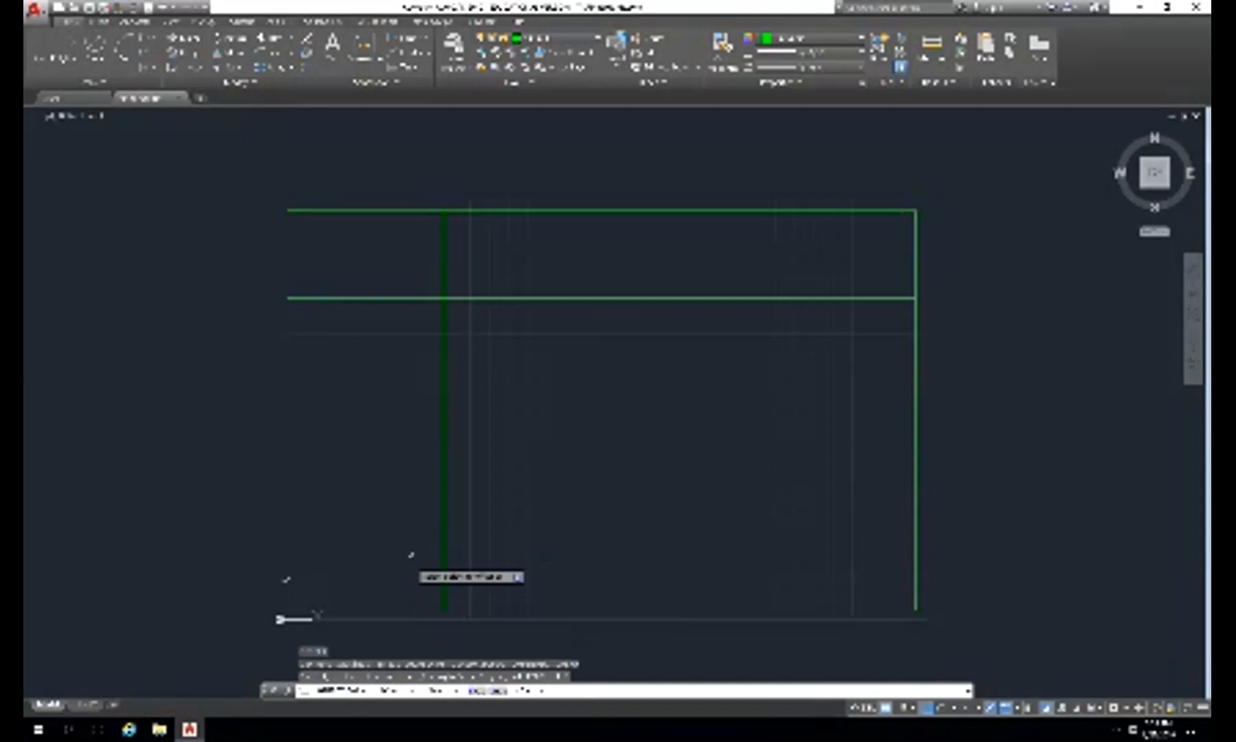
click(404, 598)
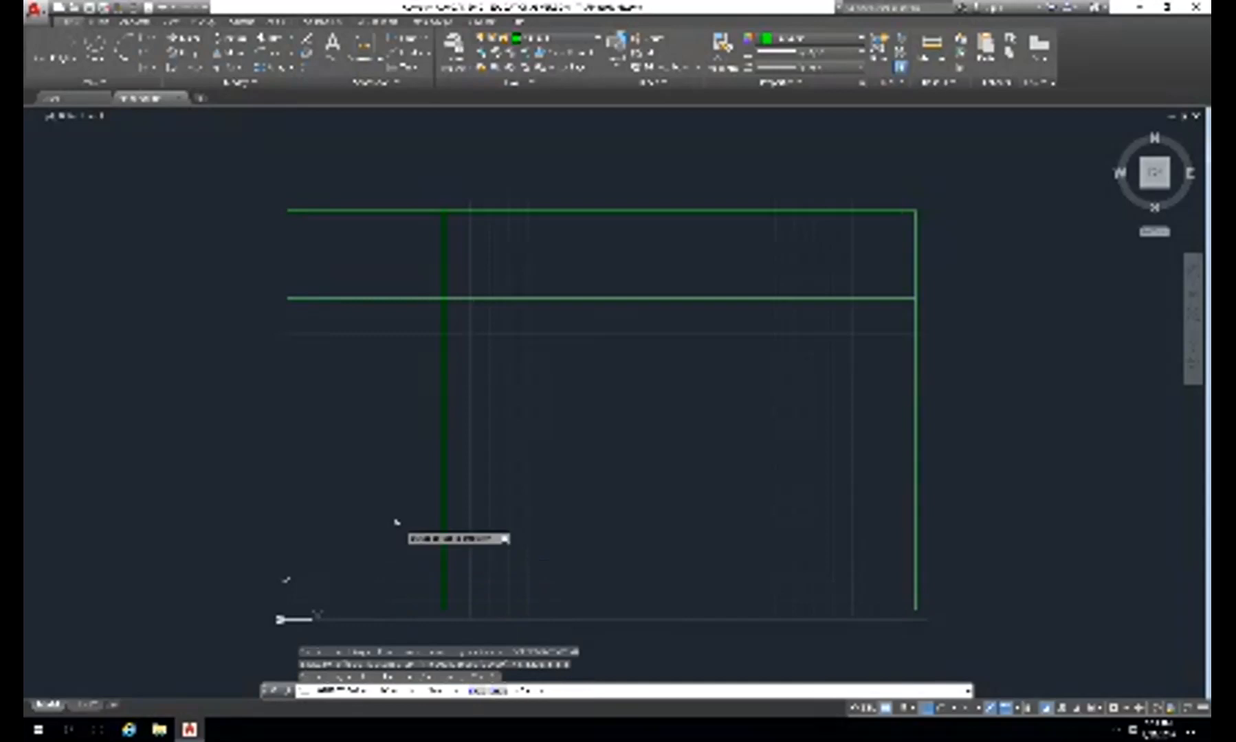
click(396, 598)
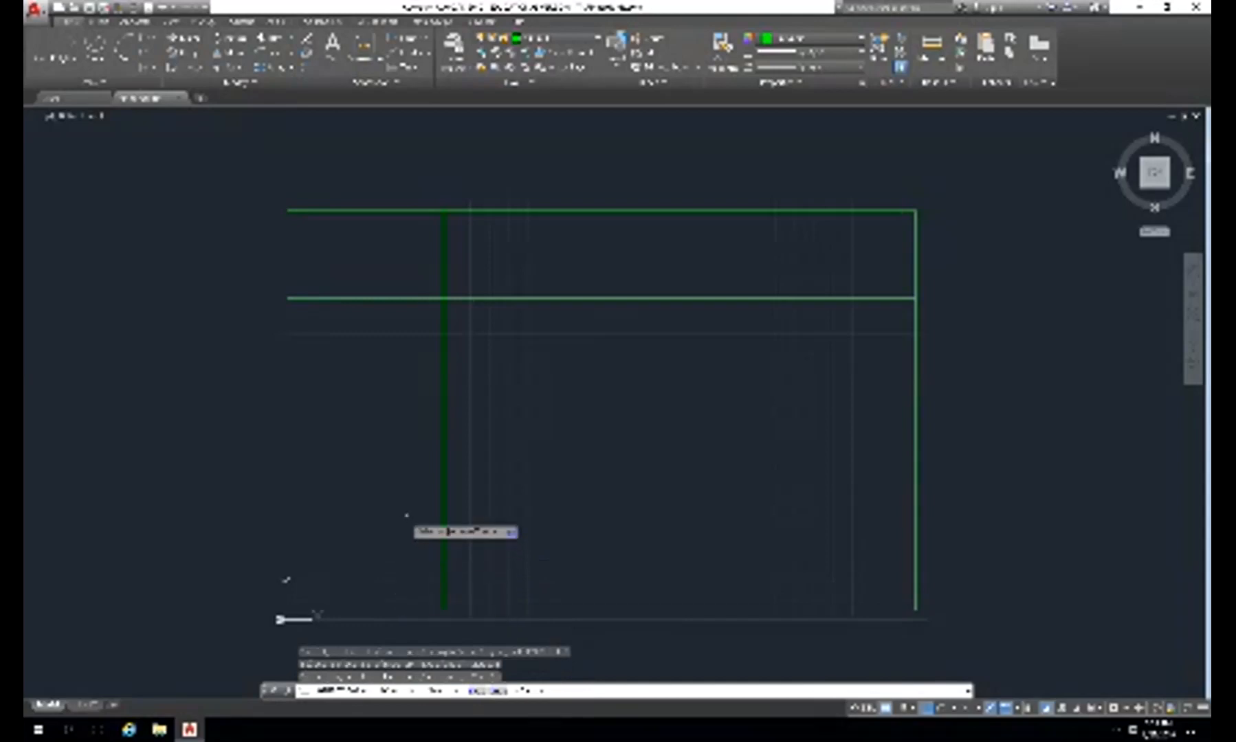
key(Escape)
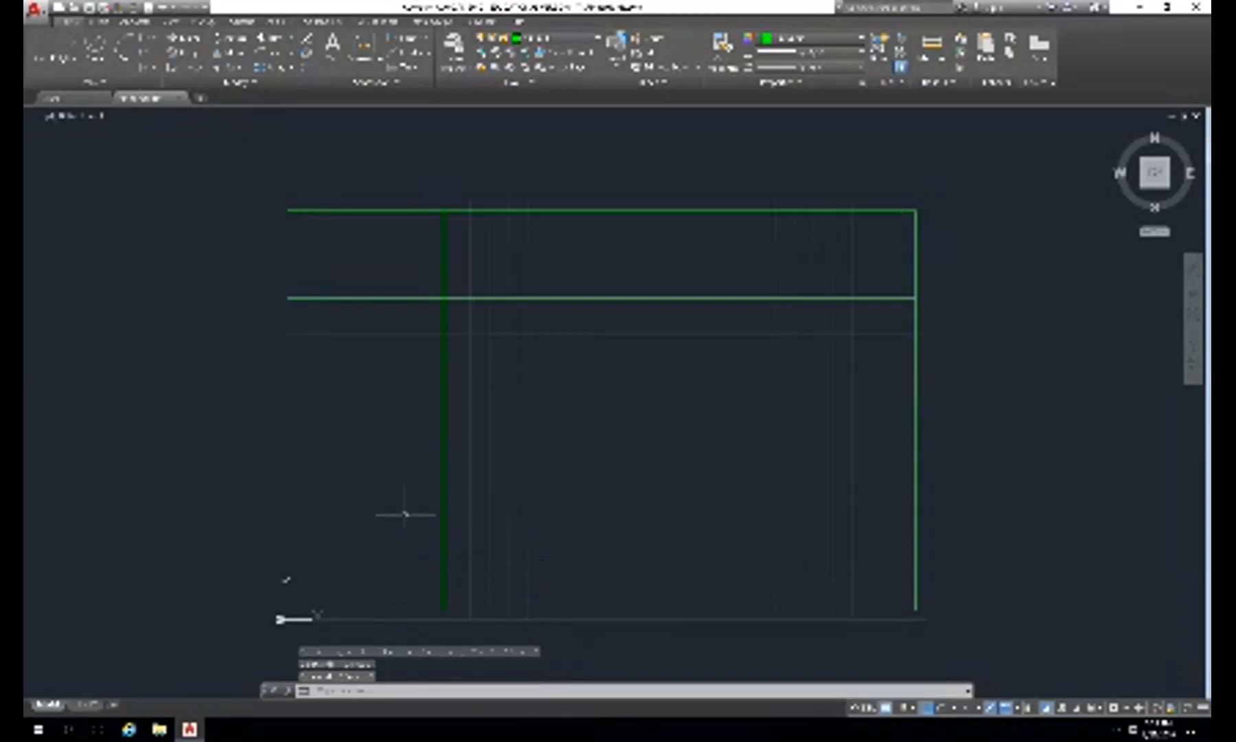
- Offset the rectangle's bottom edge upward to make a horizontal line across its lower part
text(o)
key(Return)
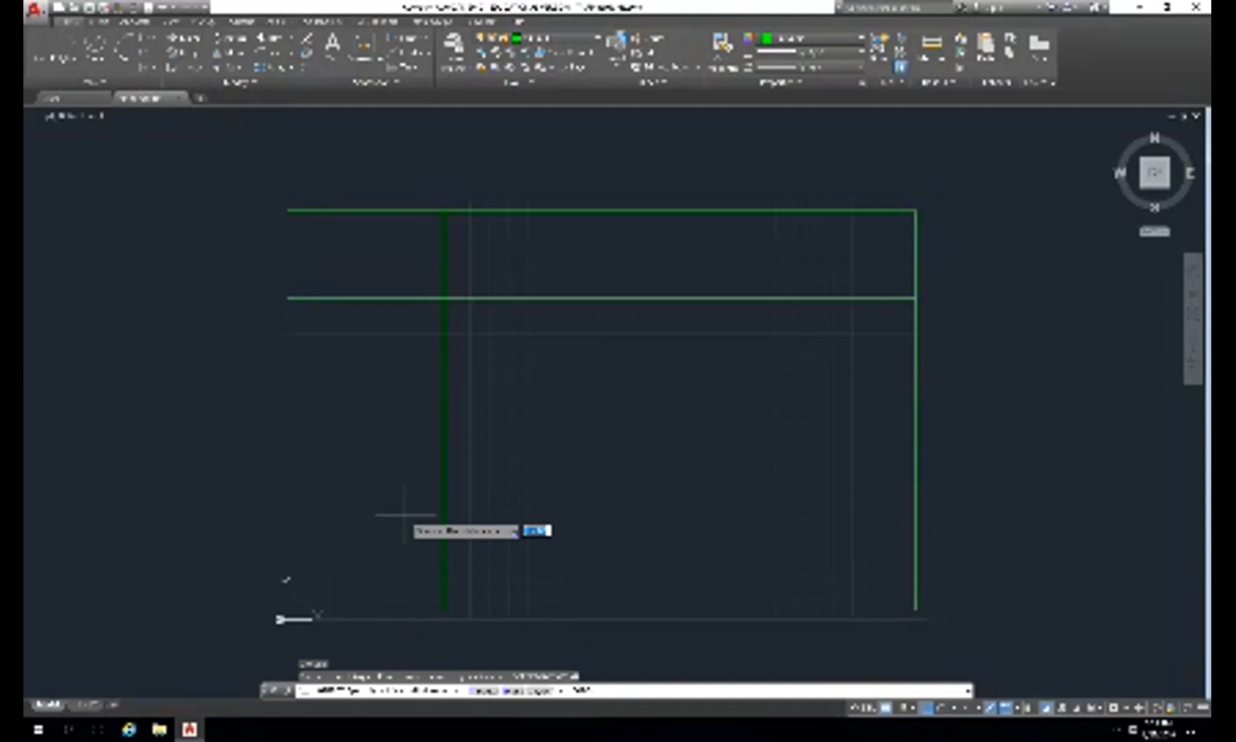
key(Return)
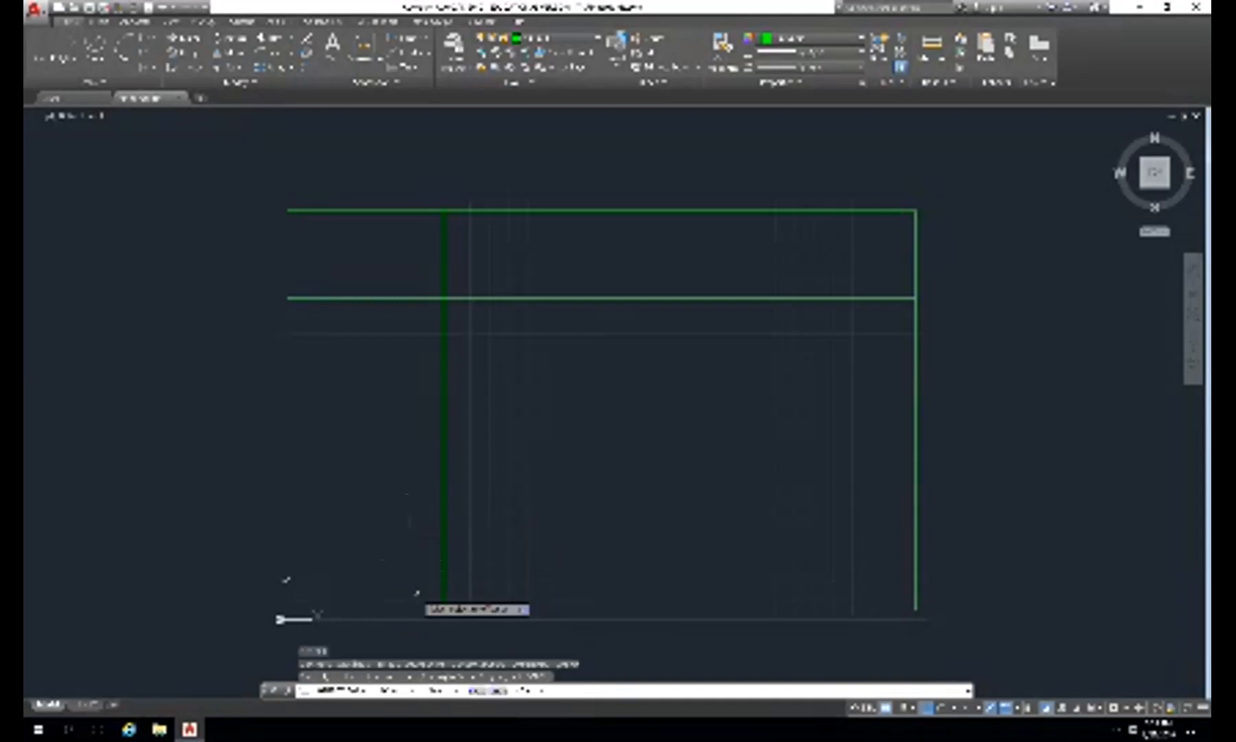
click(414, 608)
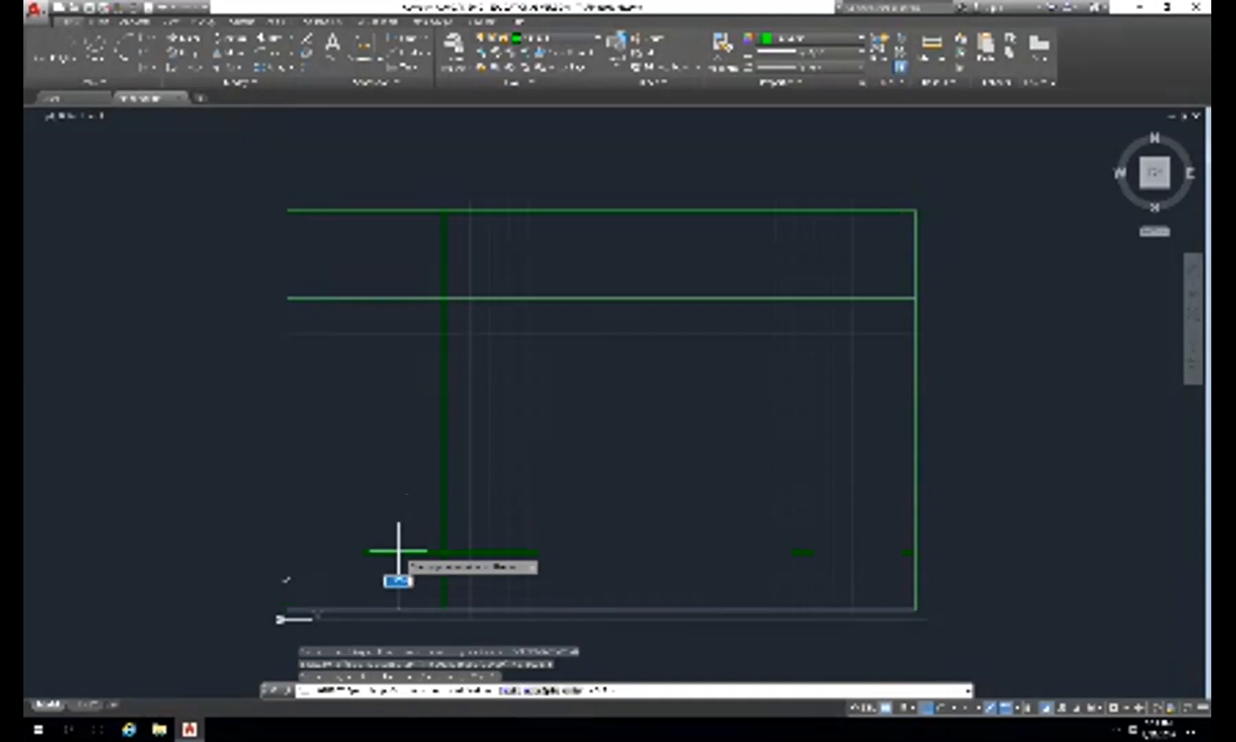
click(398, 550)
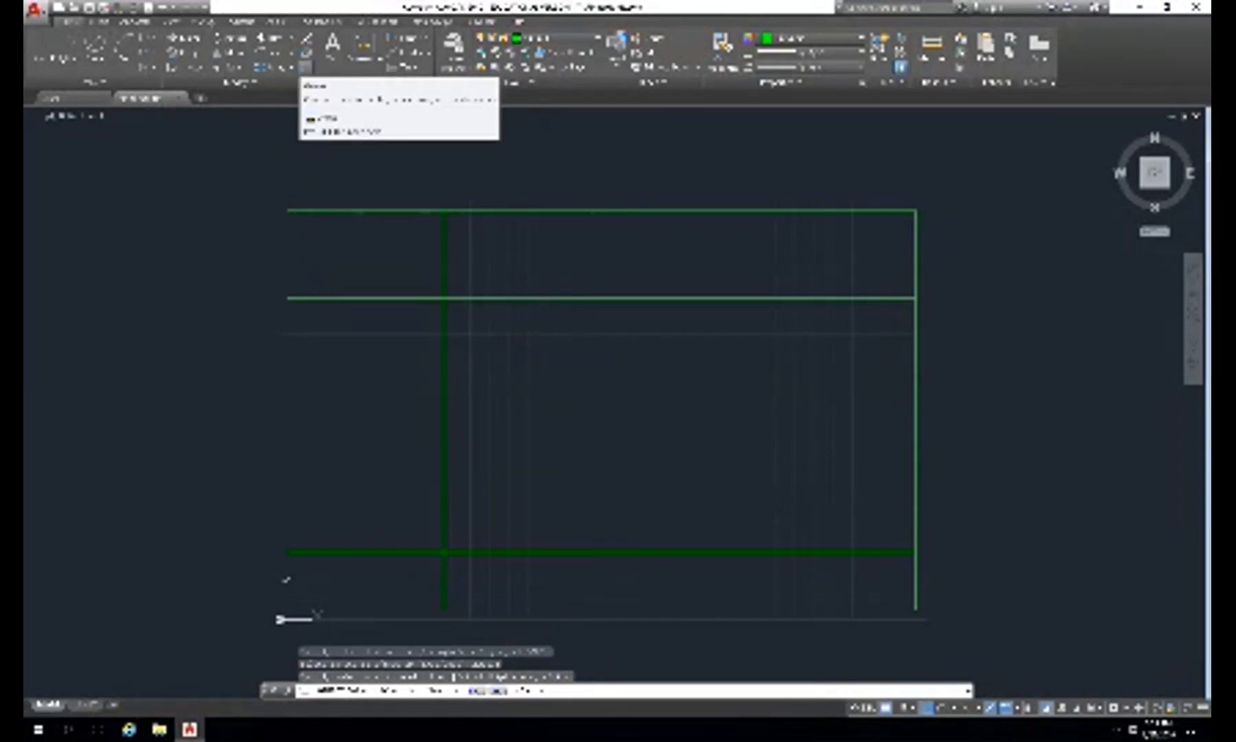
- Offset the rectangle's right edge inward by a new distance to make a vertical line near the right side, and end the Offset command
click(305, 67)
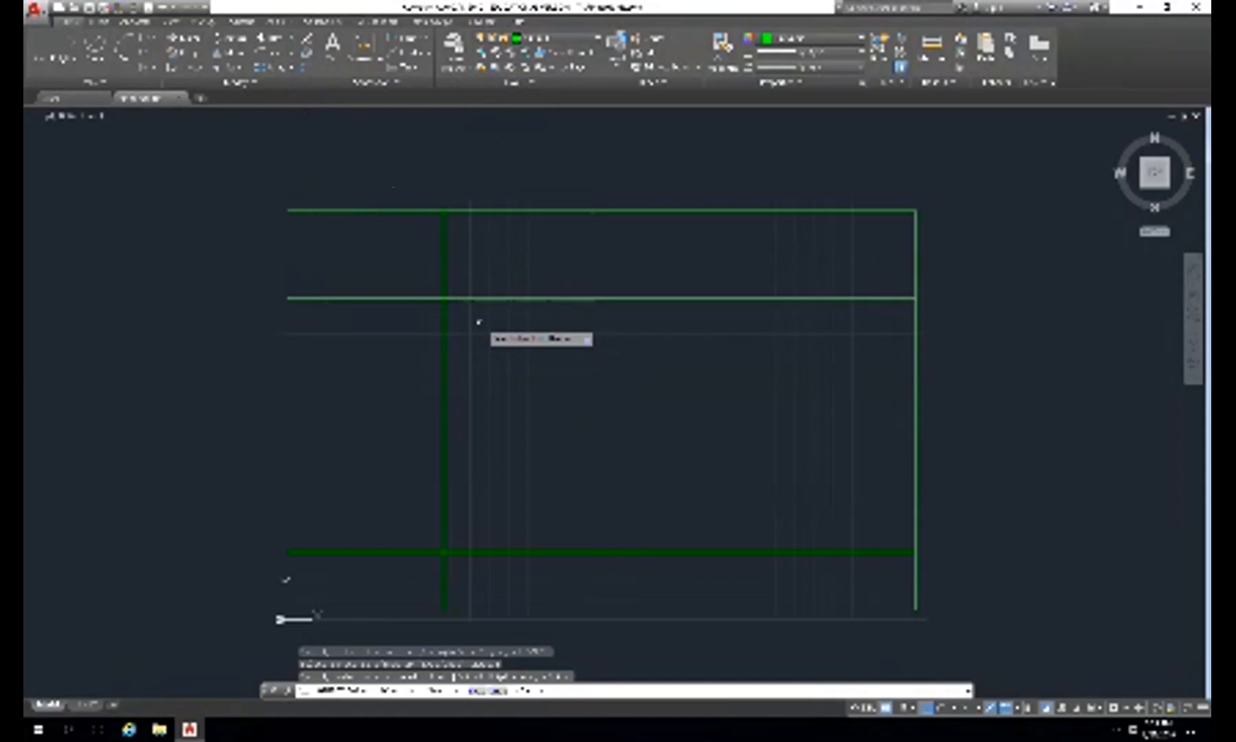
text(e)
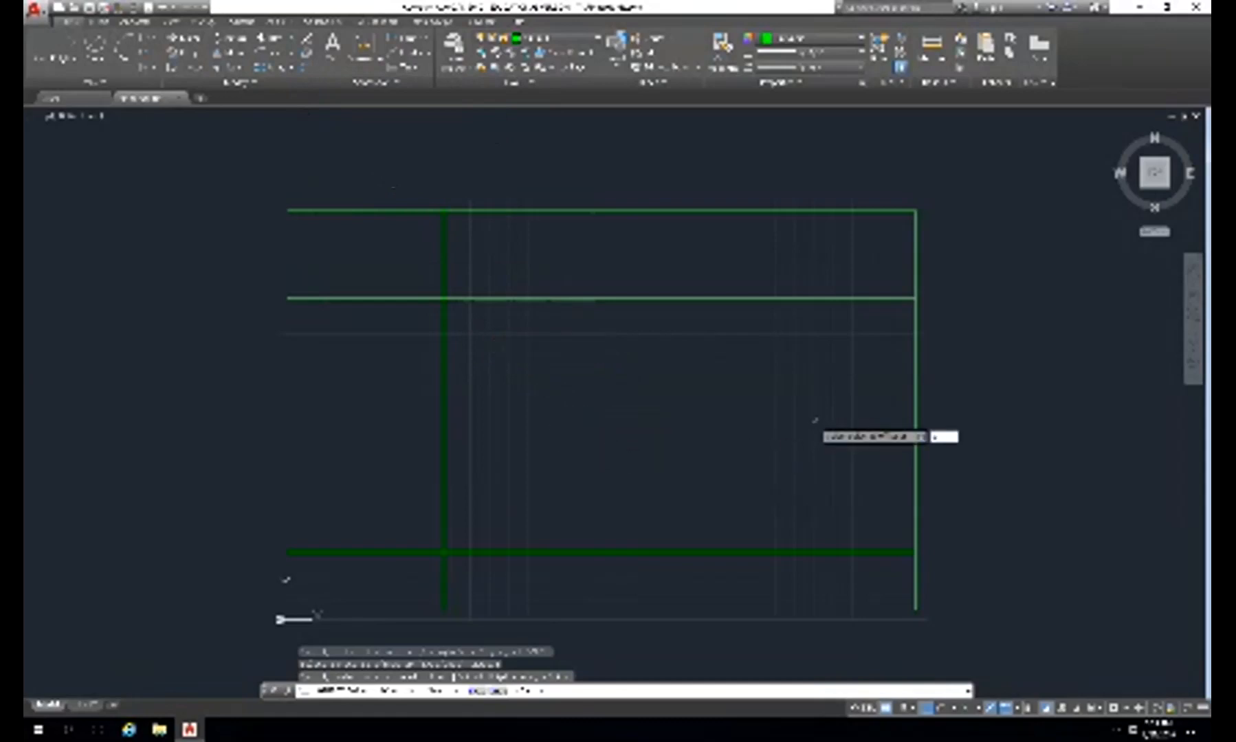
key(Return)
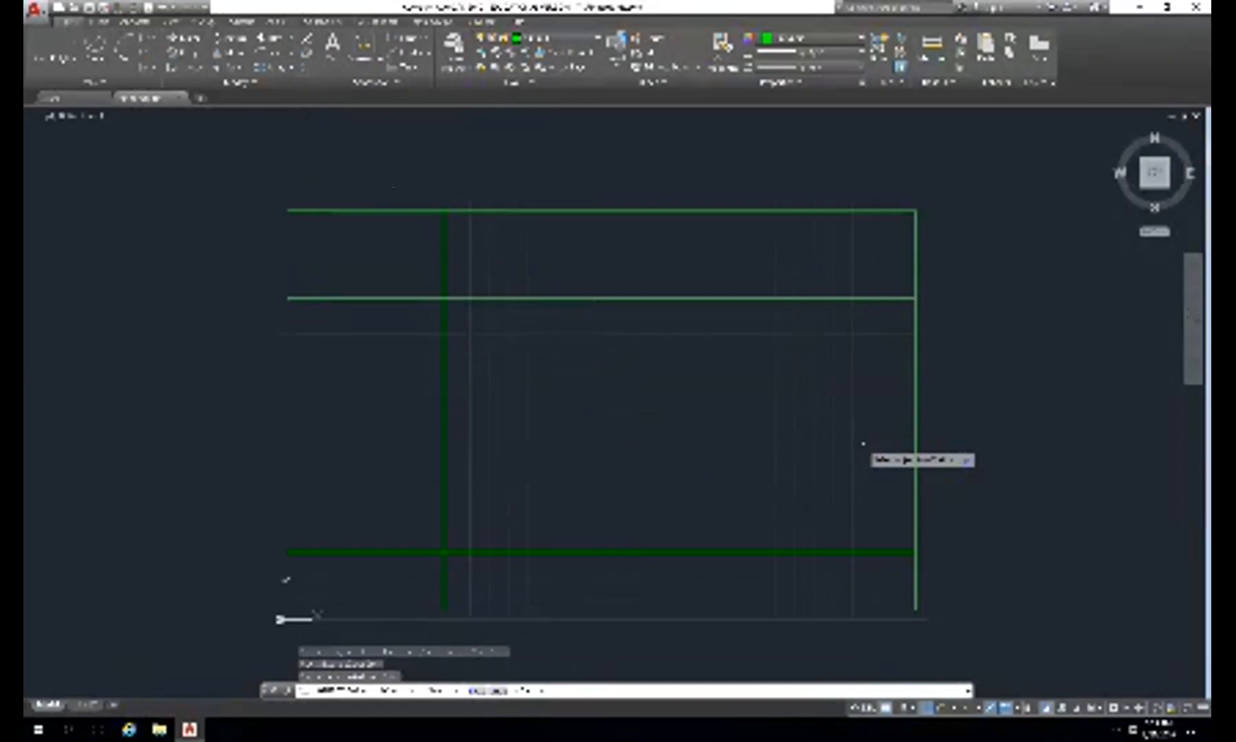
click(916, 467)
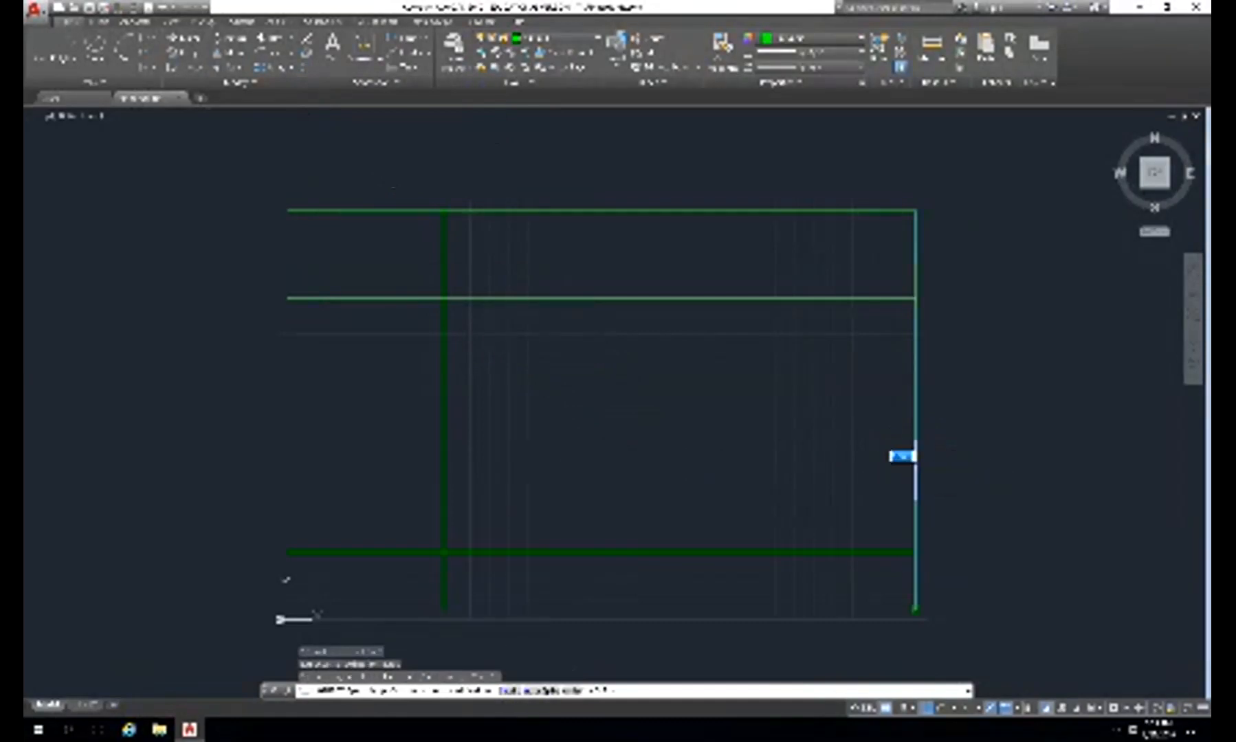
text(1)
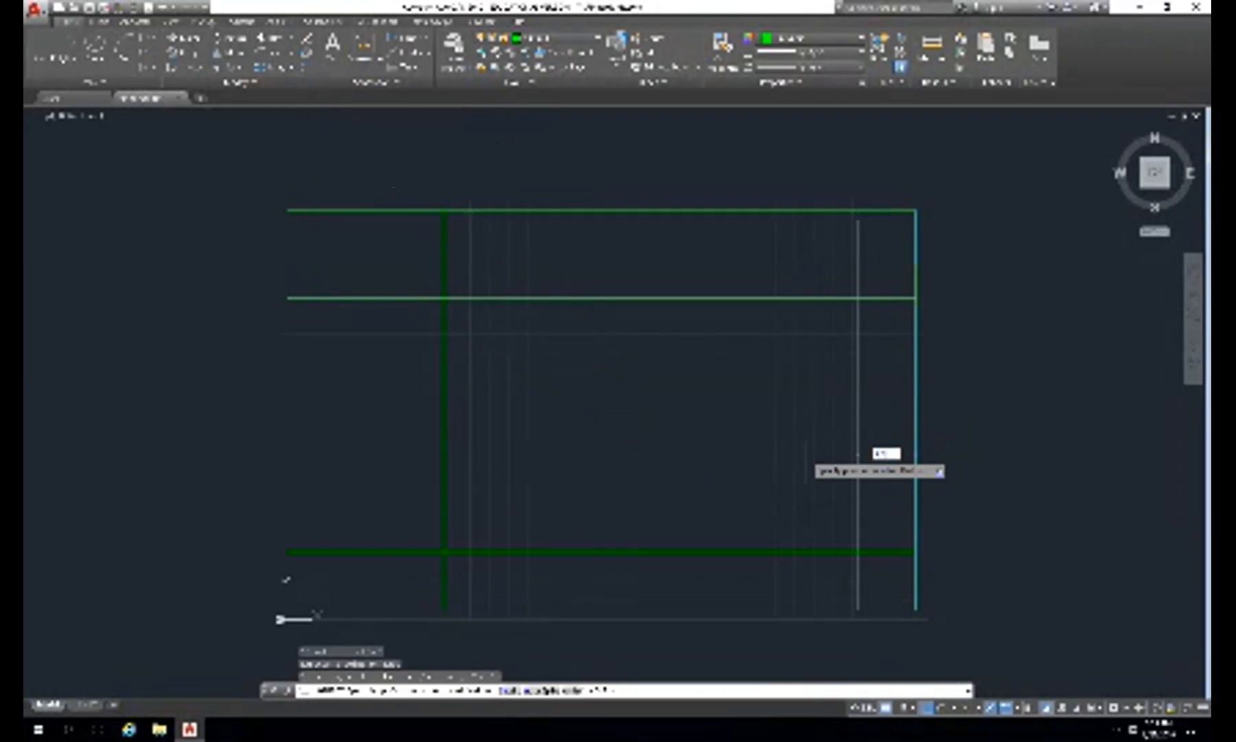
key(Return)
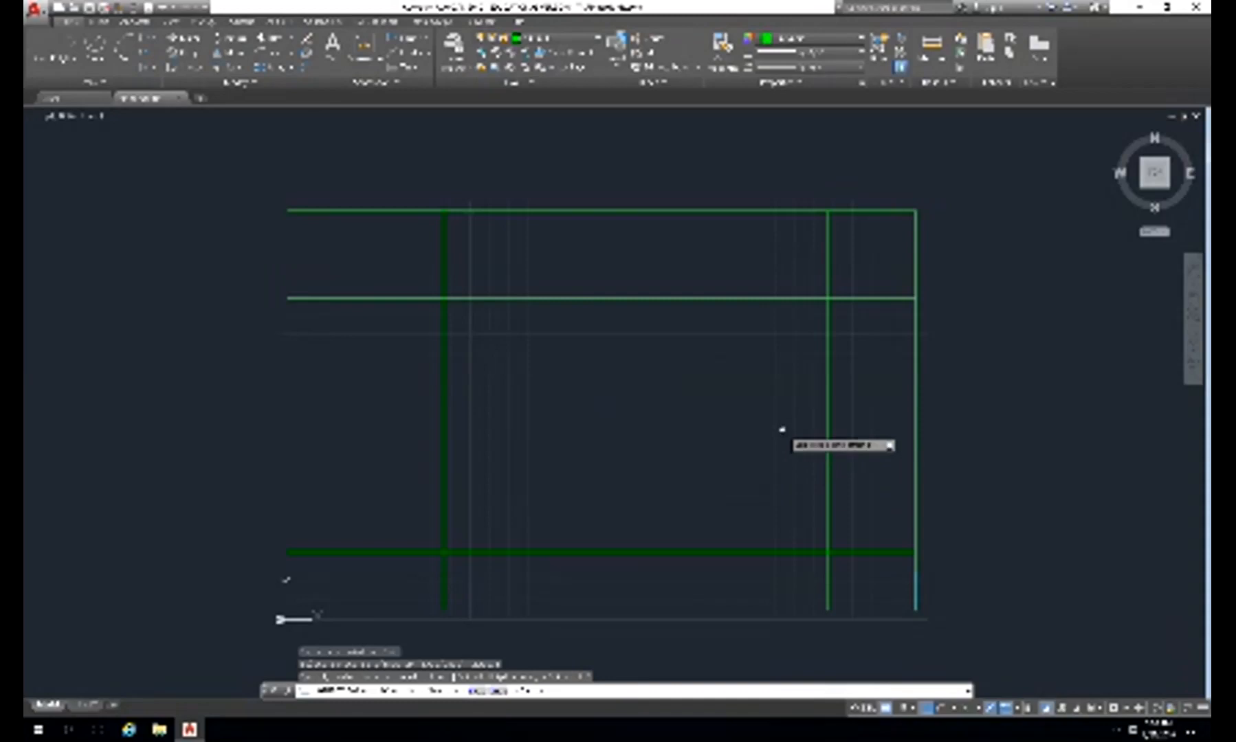
key(Escape)
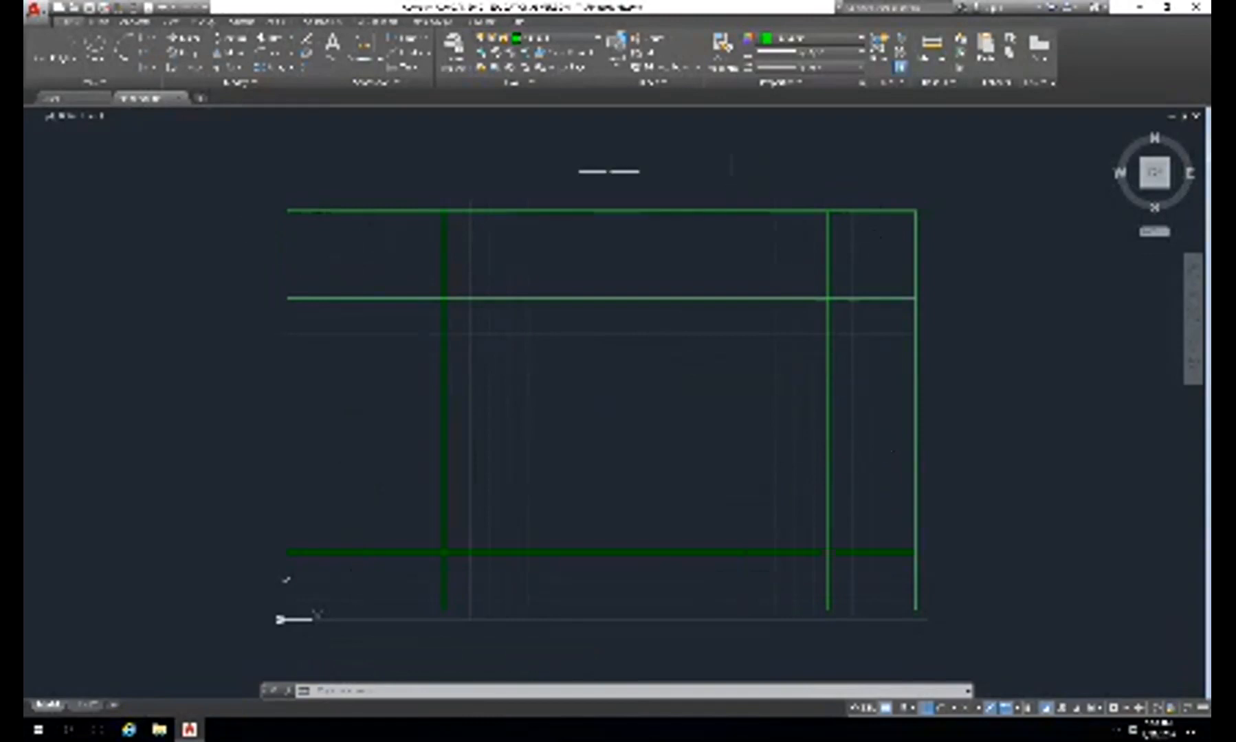
- Trim all horizontal lines between the two inner verticals, using every line of the drawing as a cutting edge
text(l)
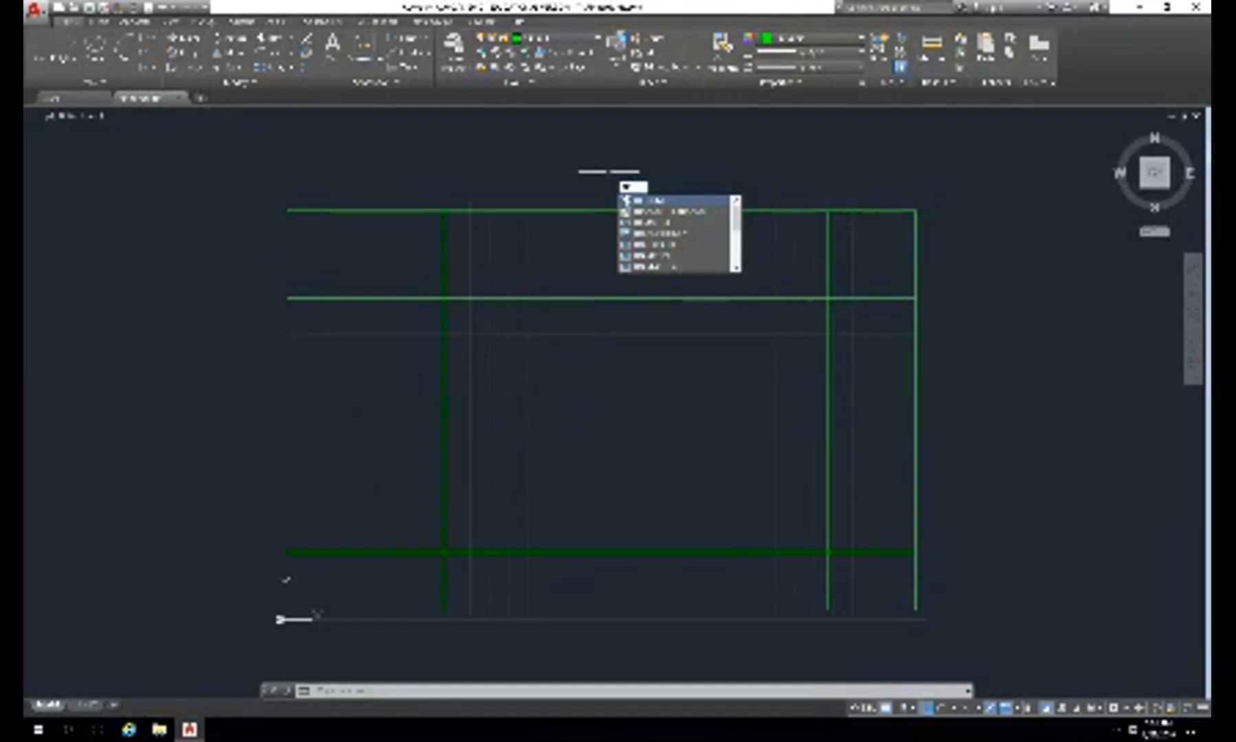
key(Return)
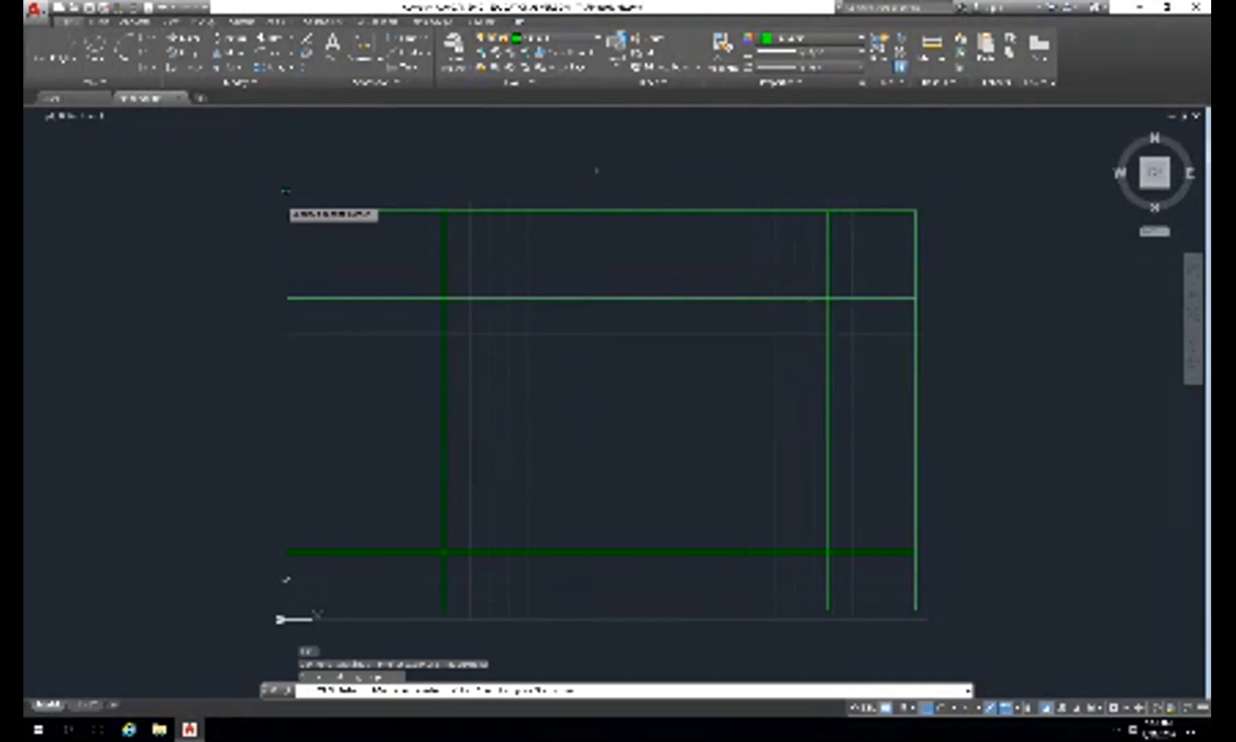
click(279, 199)
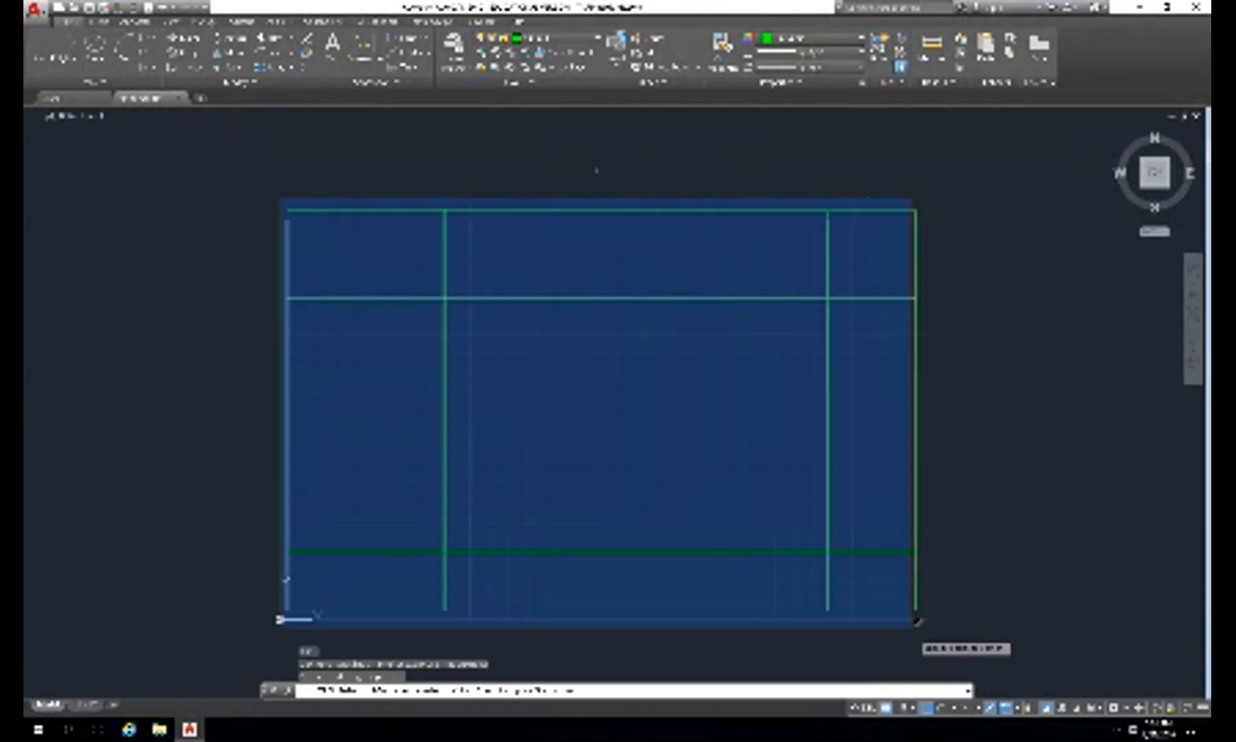
click(933, 629)
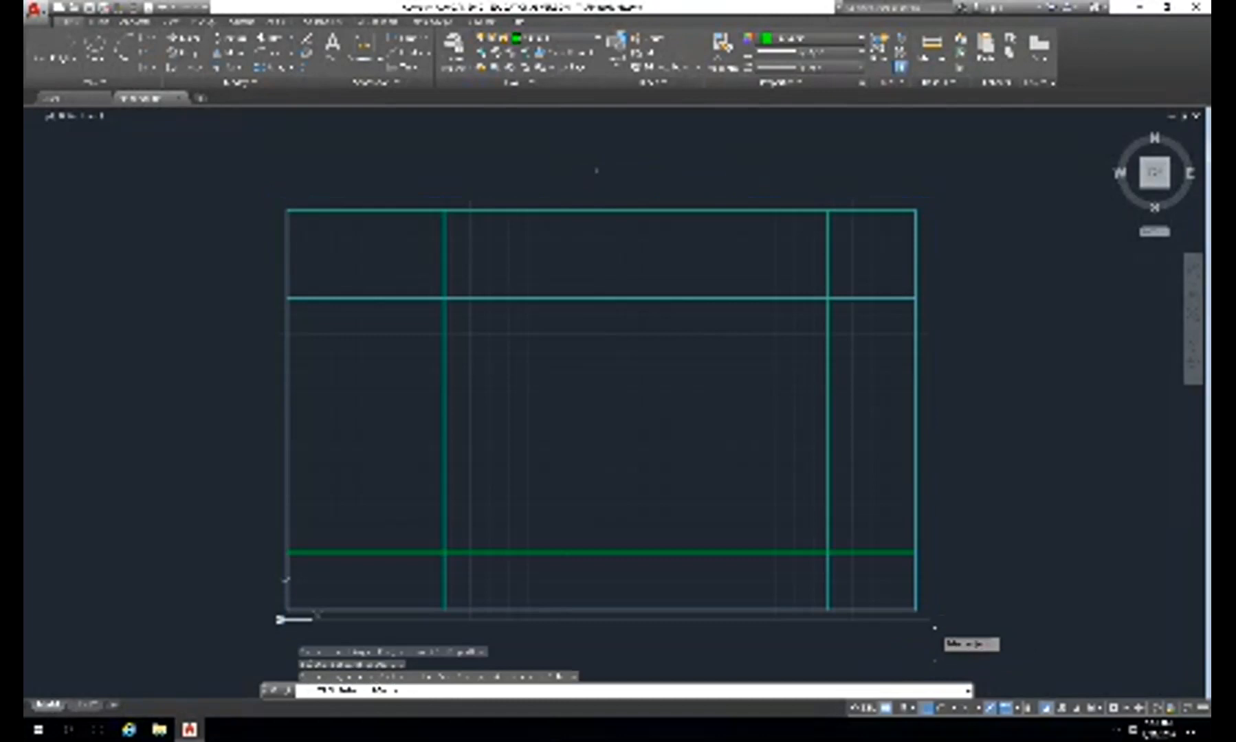
key(Return)
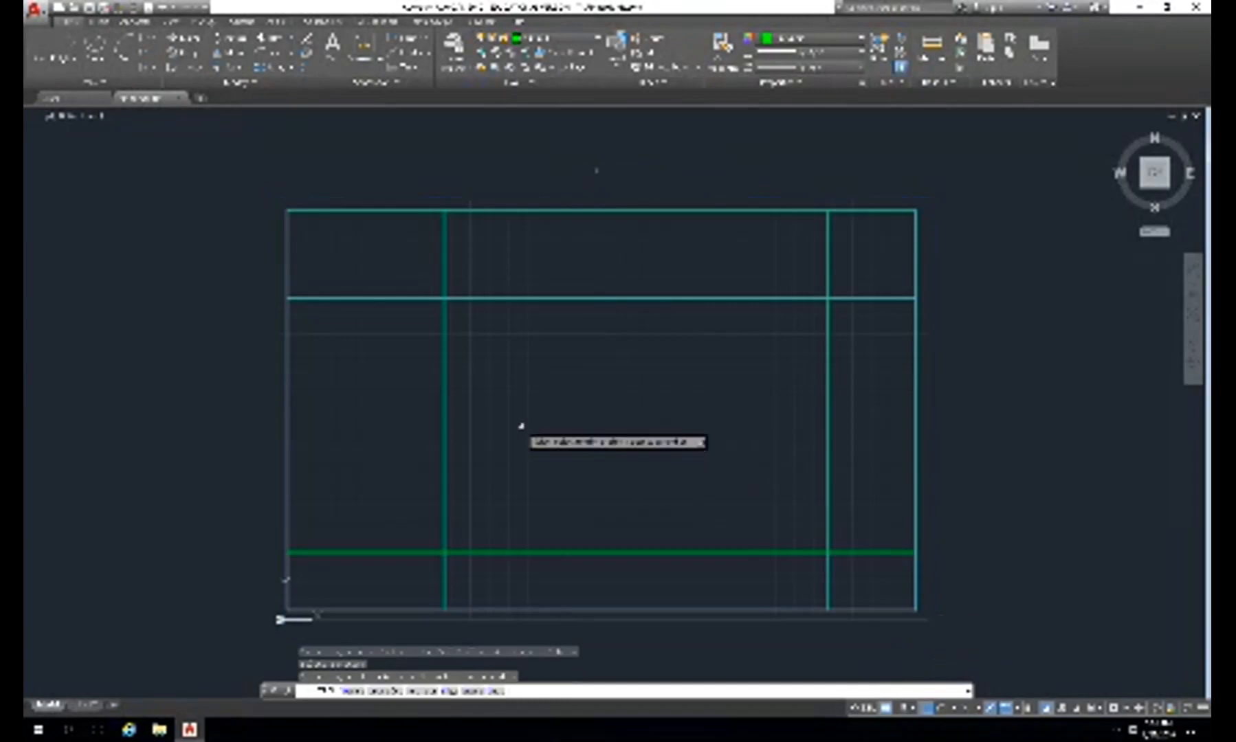
click(539, 180)
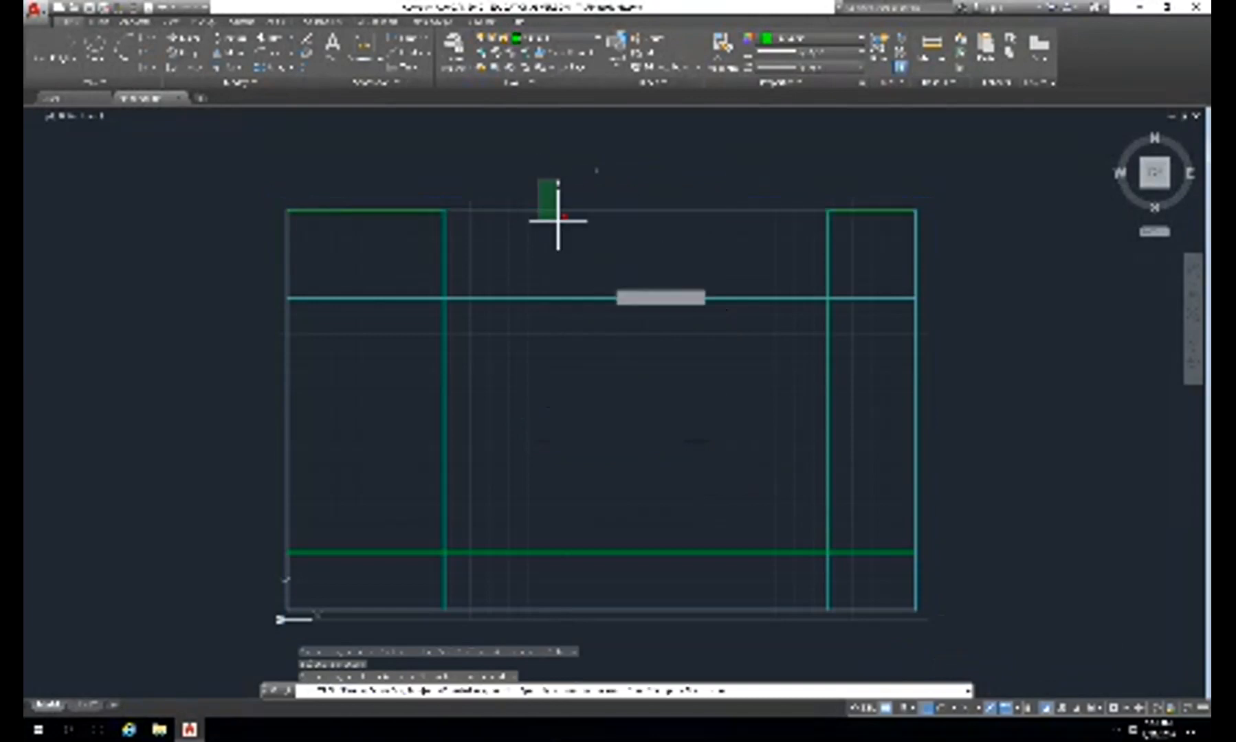
click(713, 622)
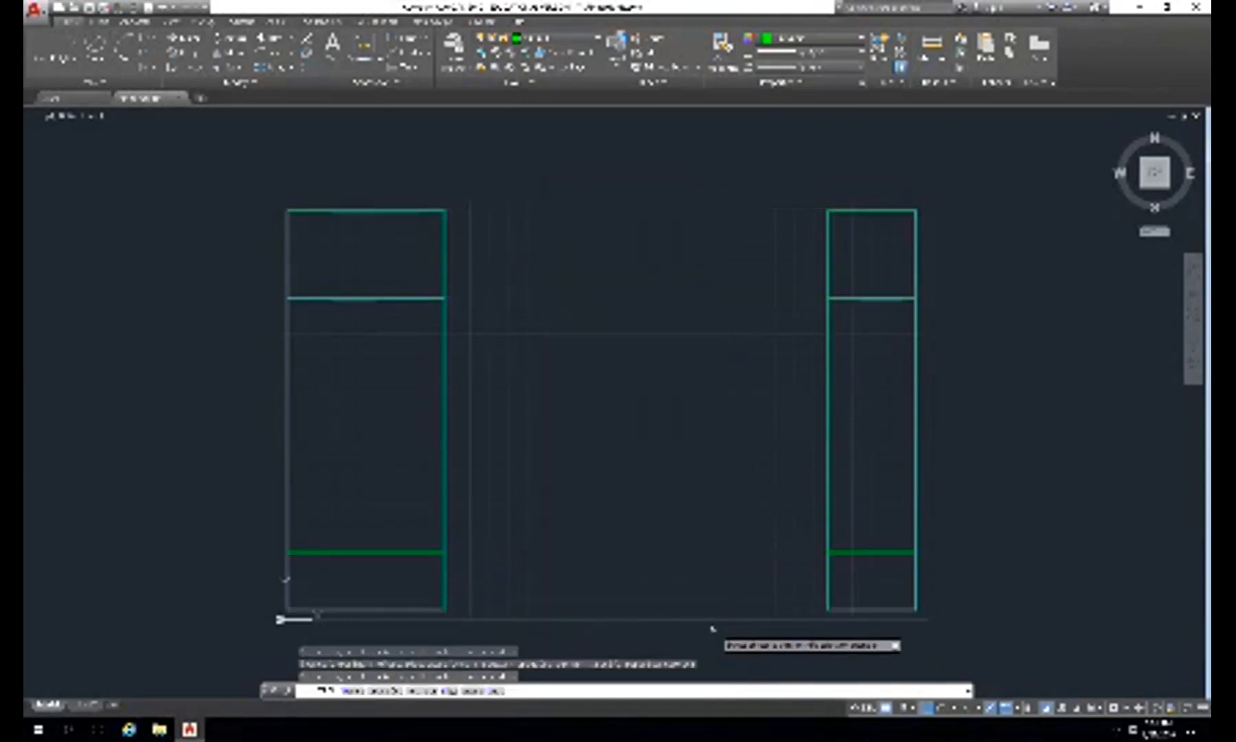
- Trim the rectangle's left edge between the upper and lower inner horizontal lines
click(232, 360)
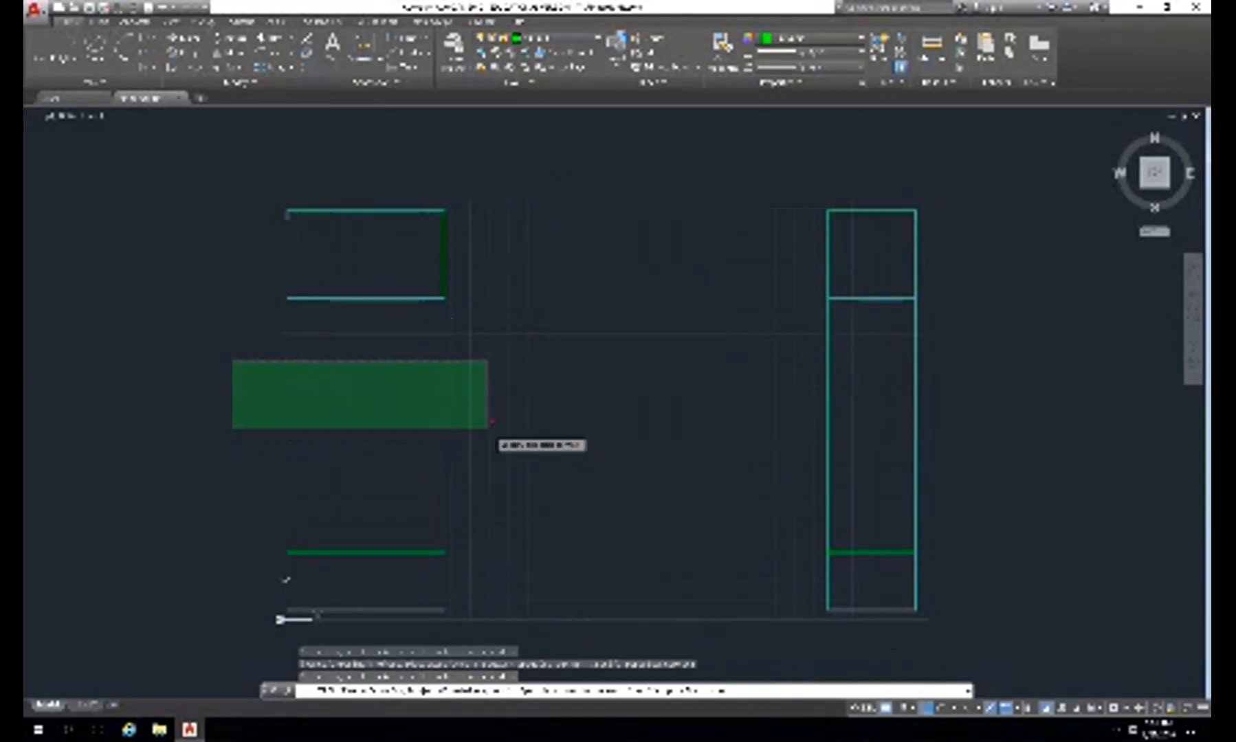
click(178, 383)
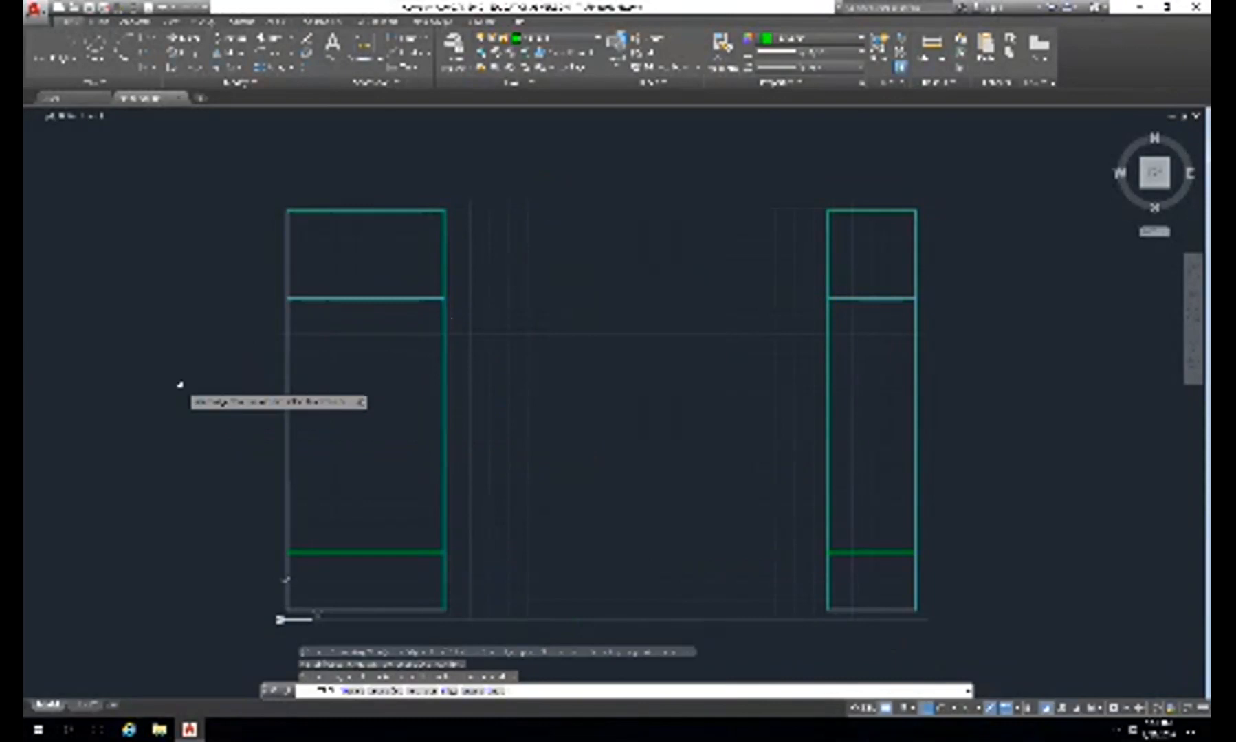
click(289, 413)
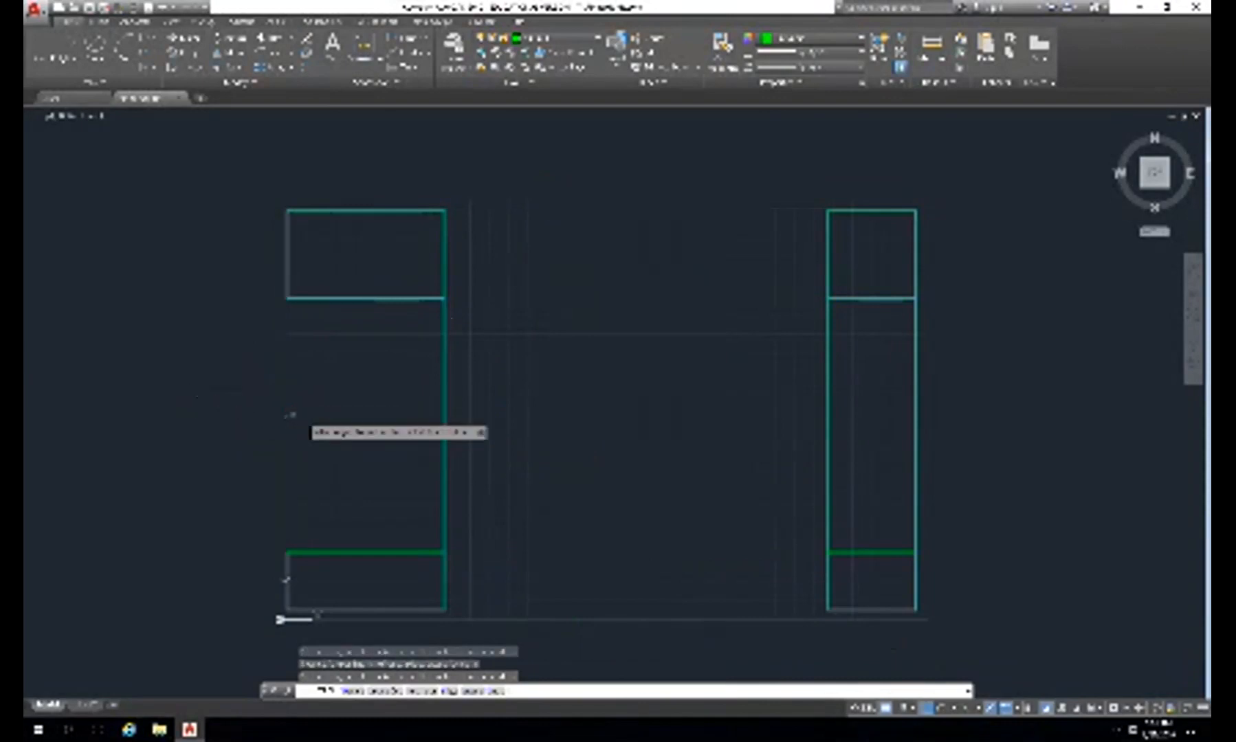
click(451, 421)
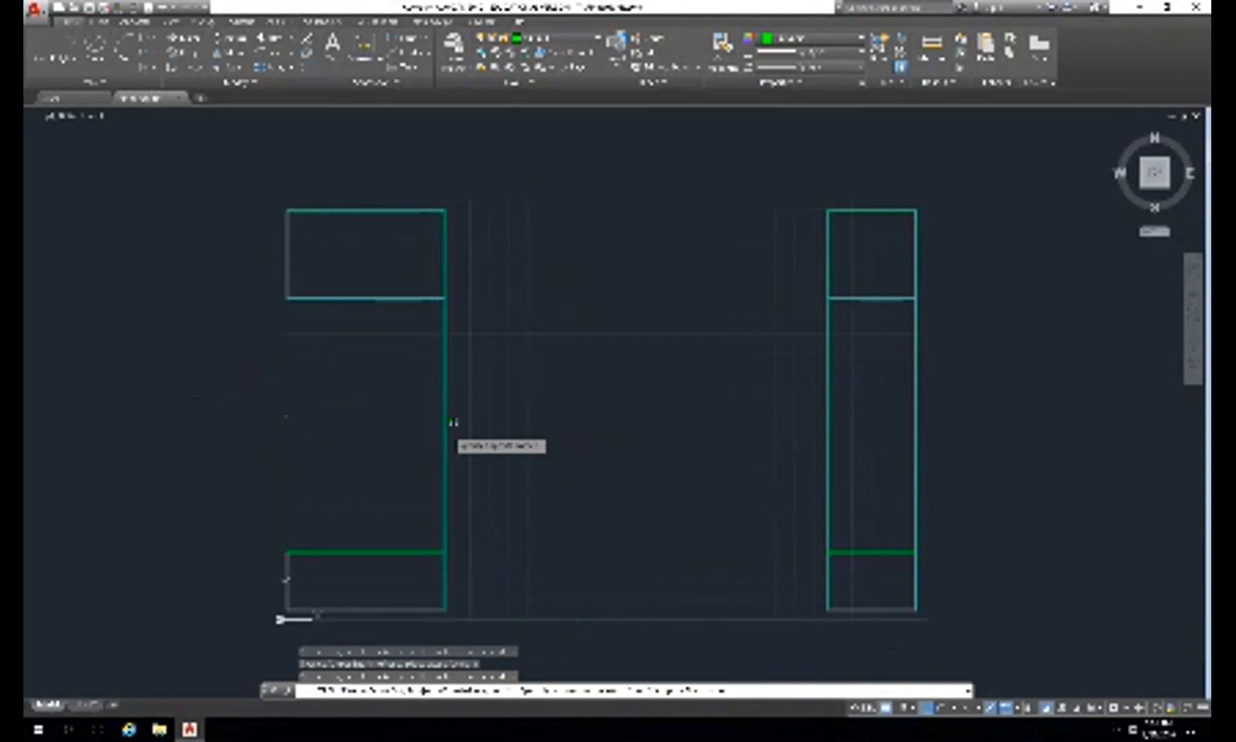
click(441, 402)
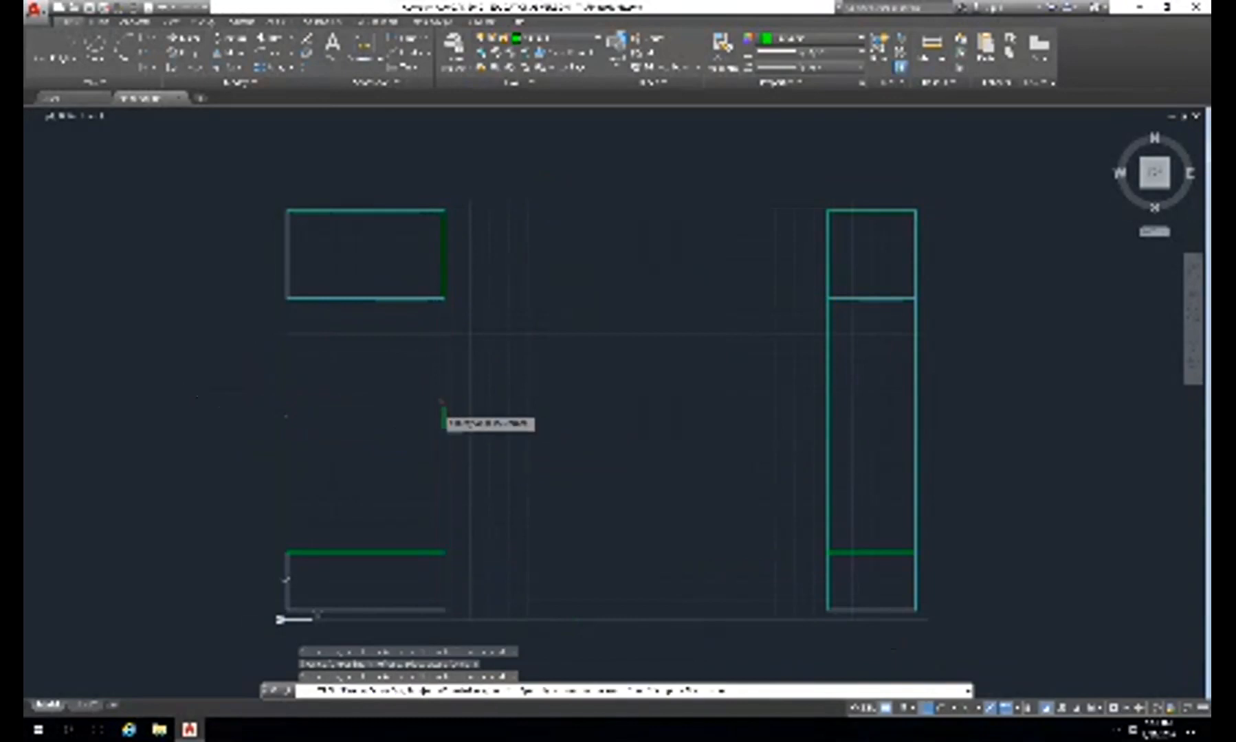
key(ctrl+z)
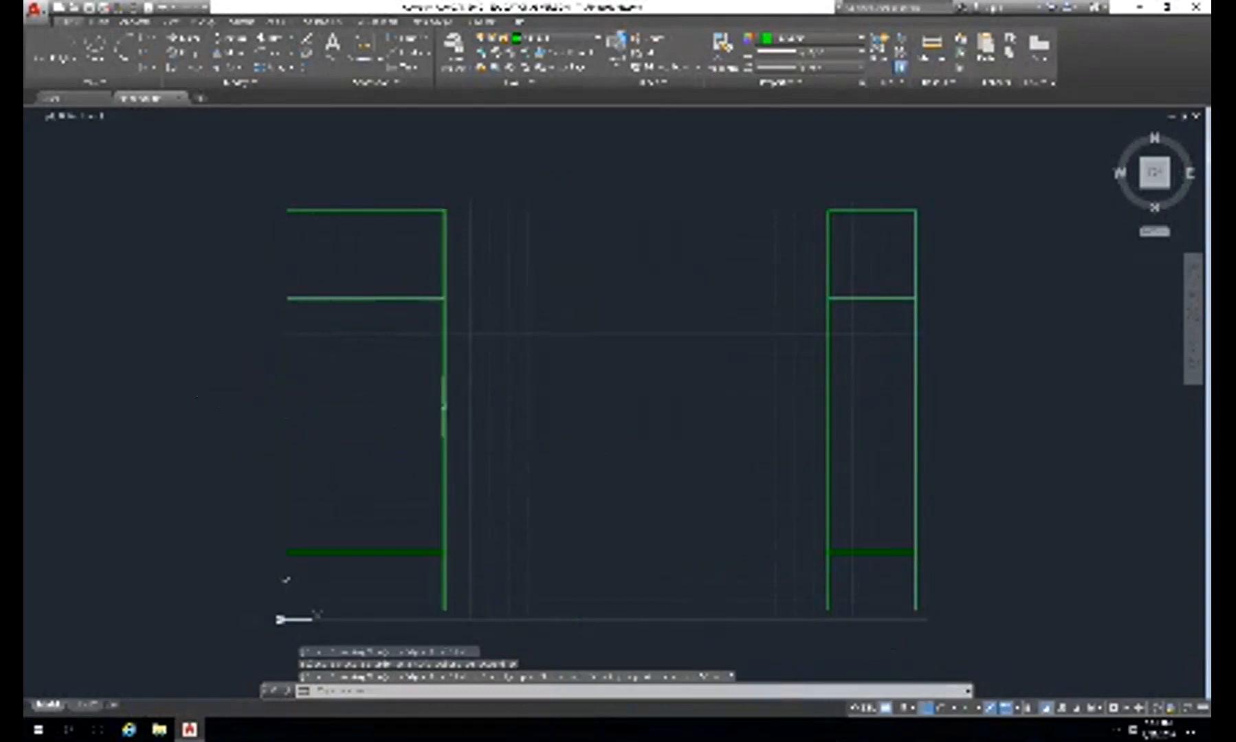
- Trim the left inner vertical between the upper and lower inner horizontals, using only those two lines as cutting edges
text(t)
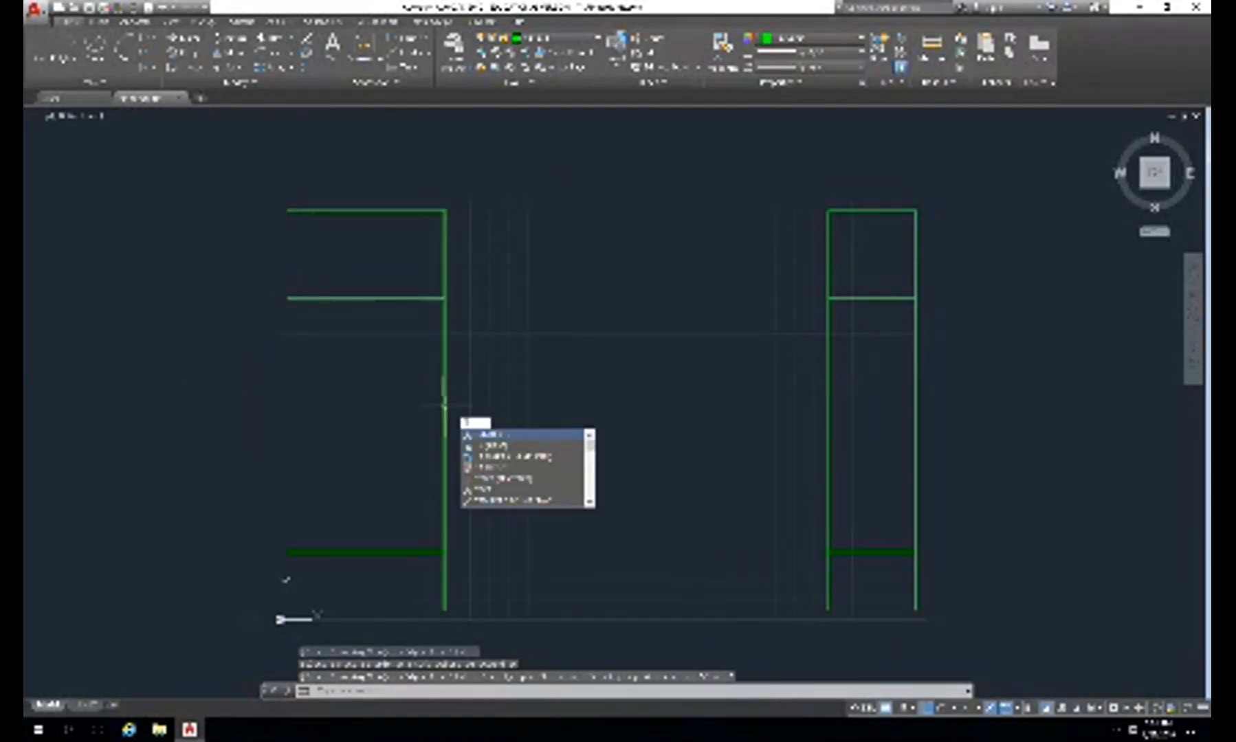
text(r)
key(Return)
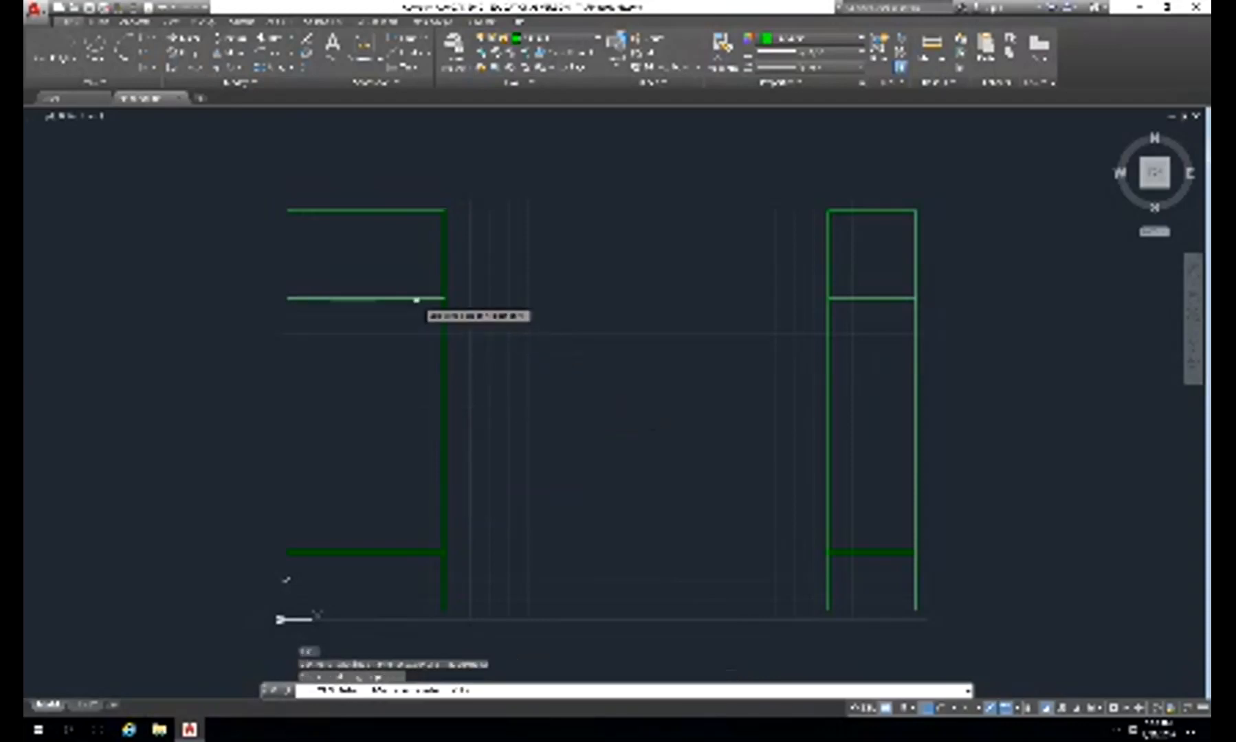
click(417, 300)
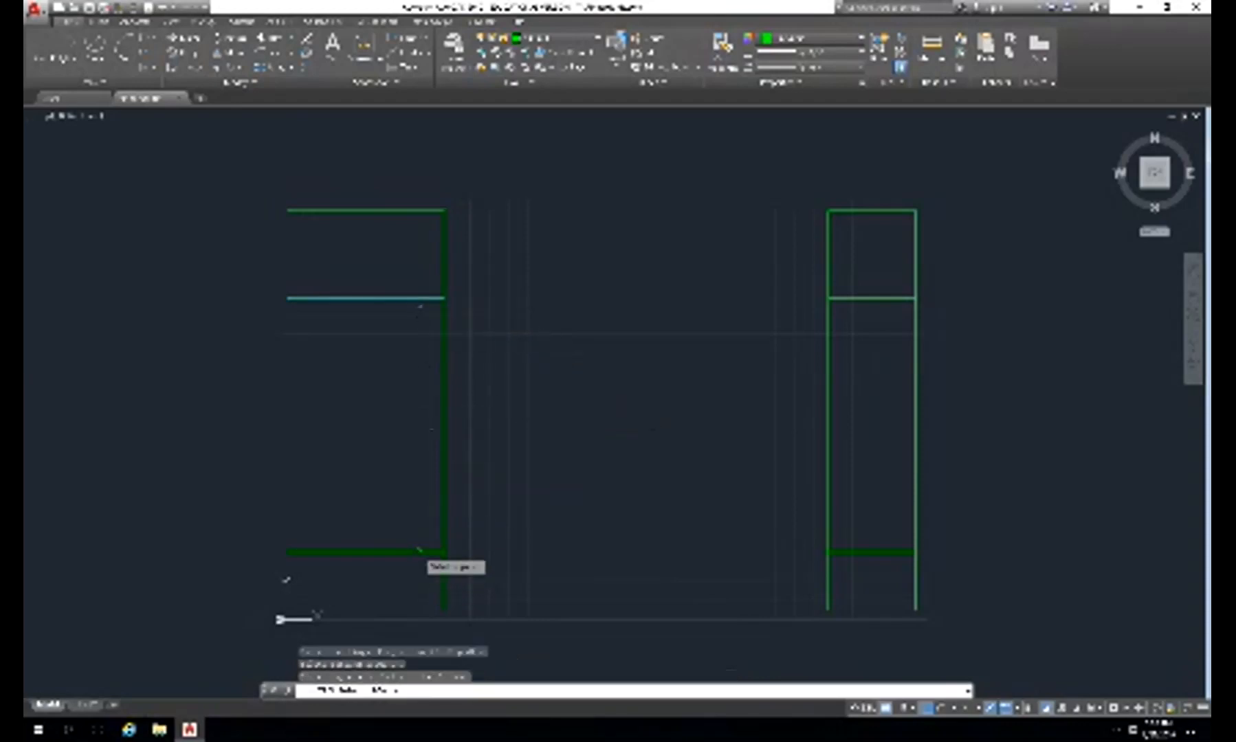
key(Return)
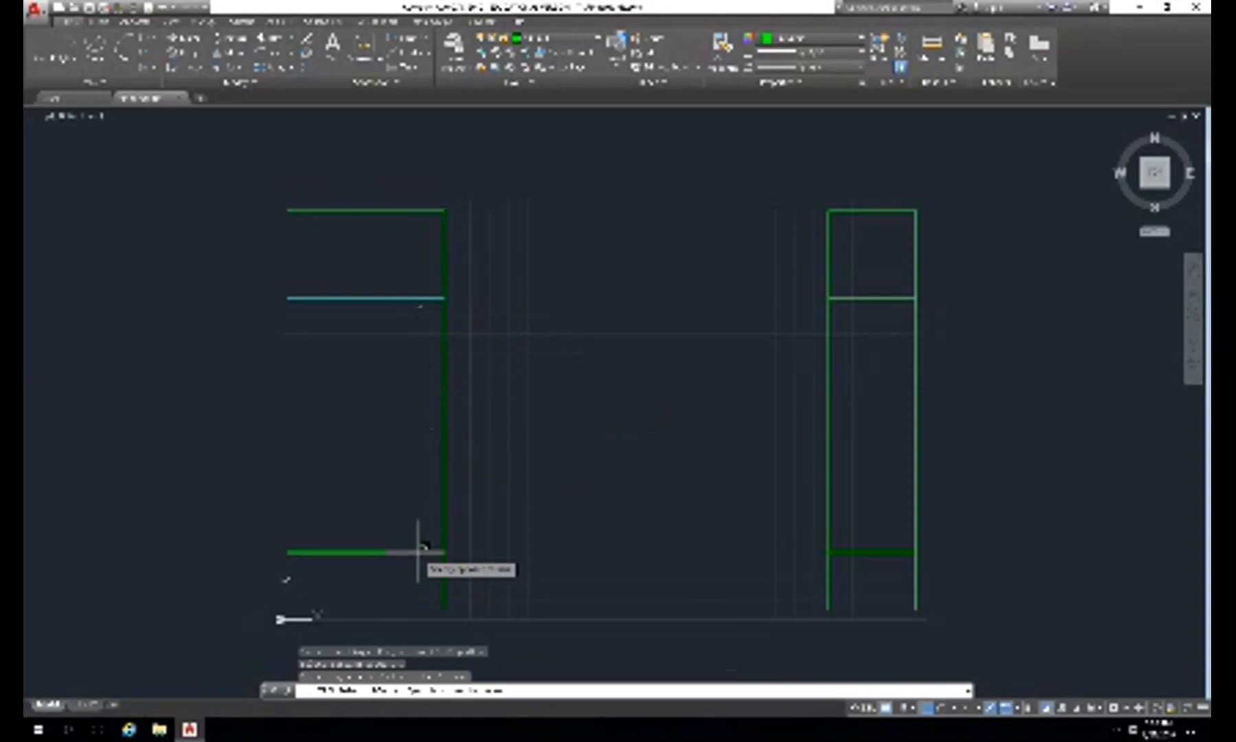
click(418, 550)
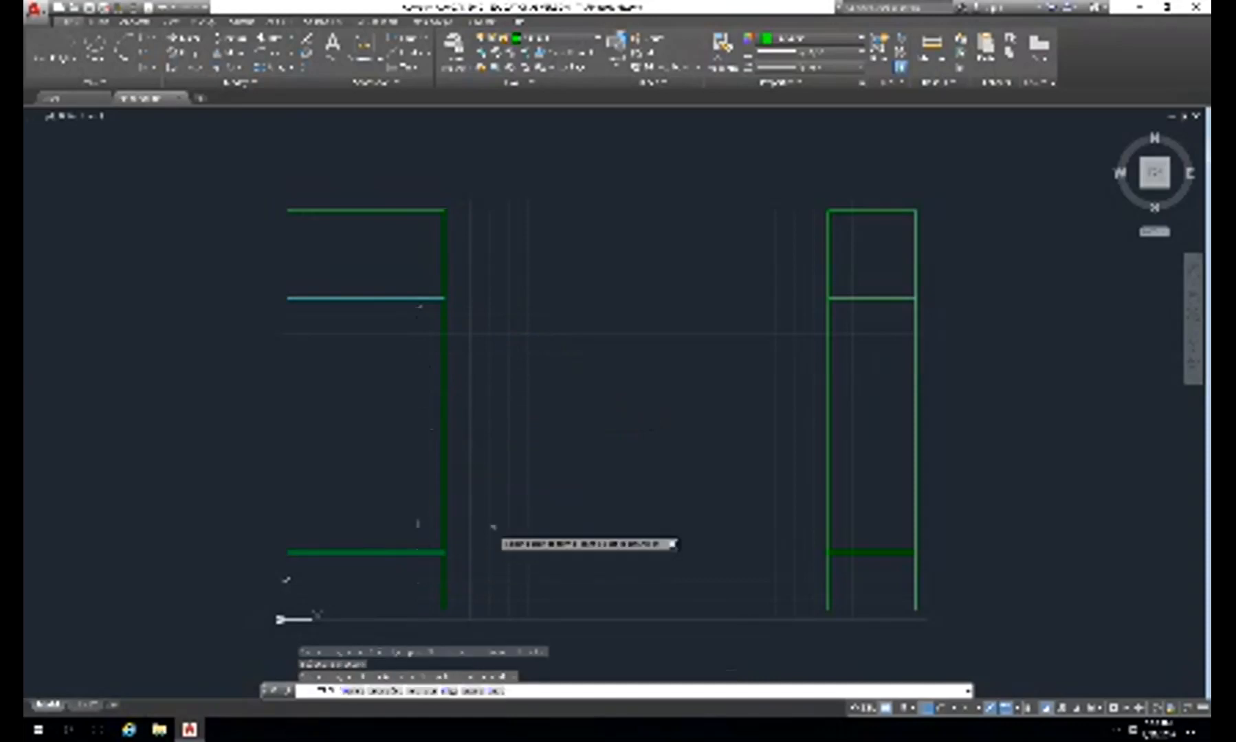
click(444, 444)
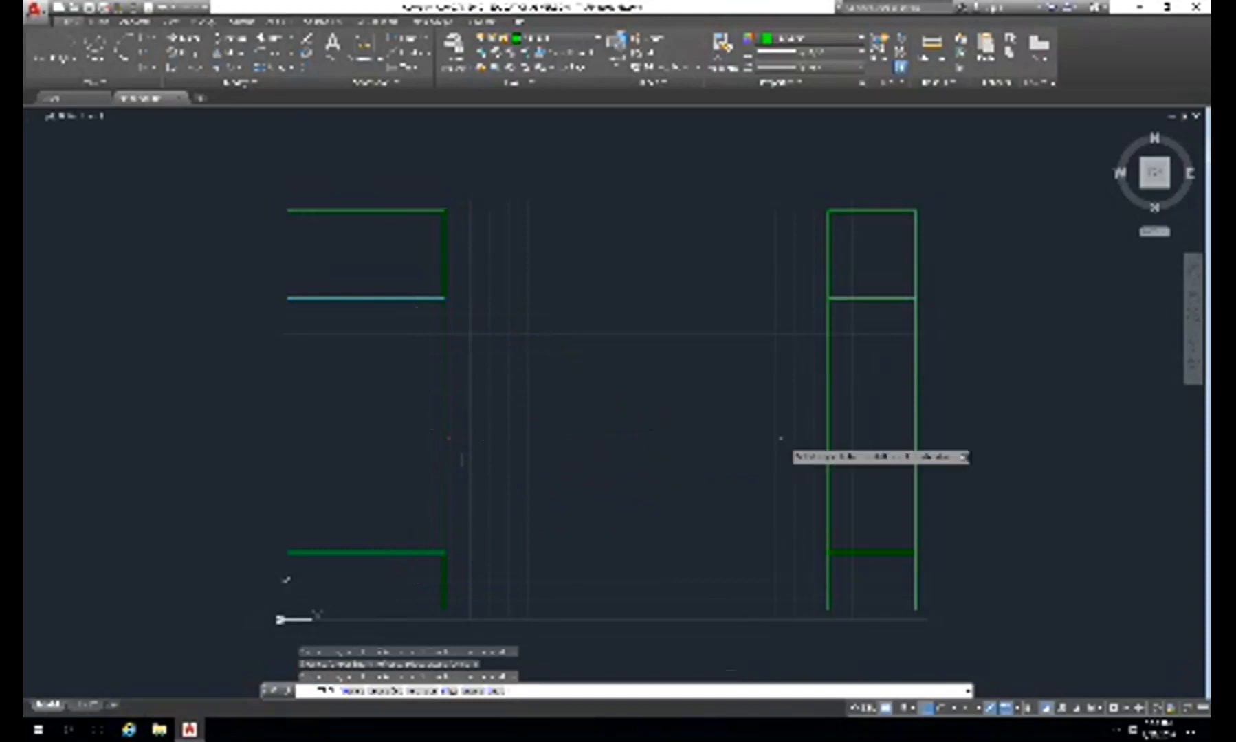
key(Escape)
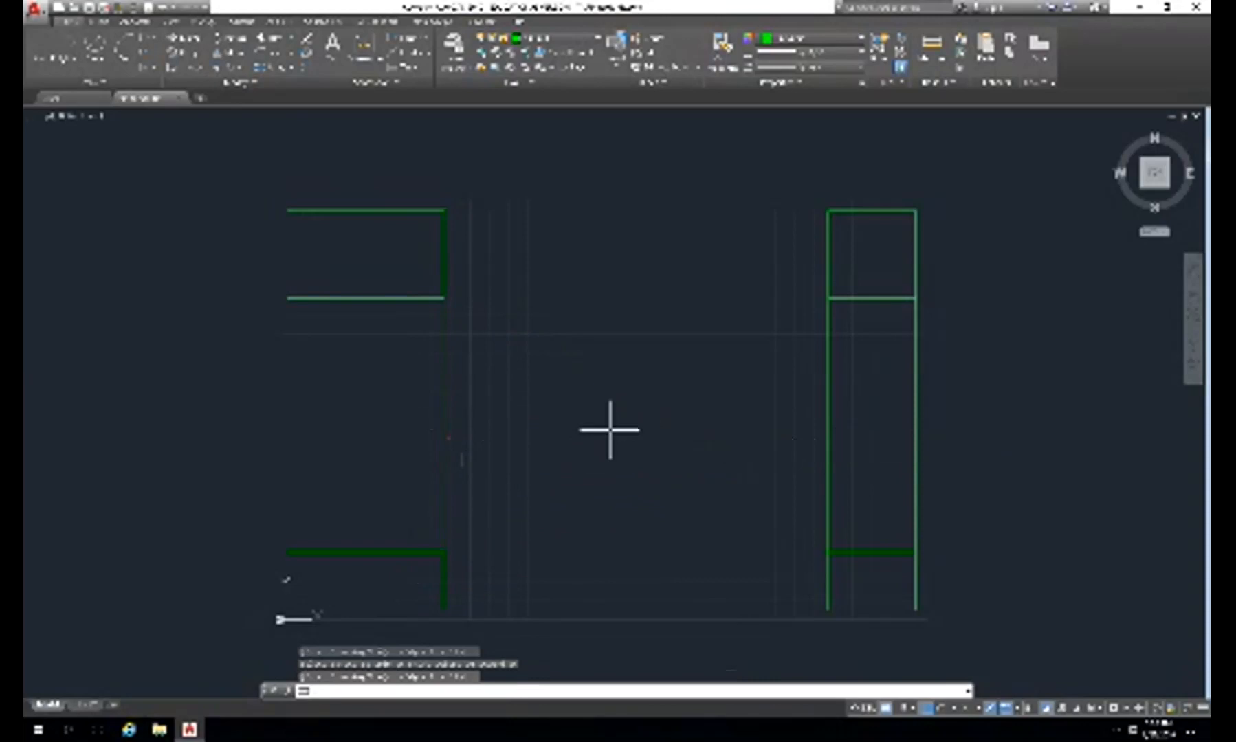
- Trim the right inner vertical and the rectangle's right edge between the upper and lower inner horizontals, using those two lines as cutting edges
key(Return)
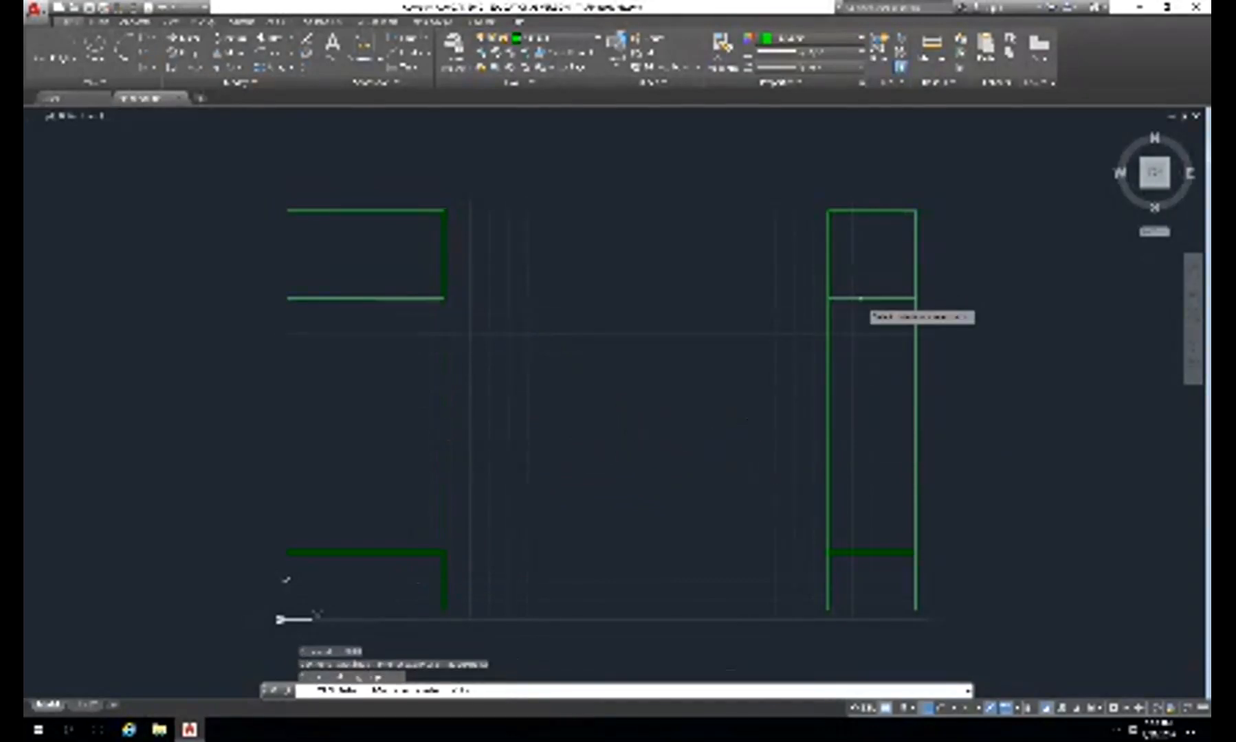
click(858, 300)
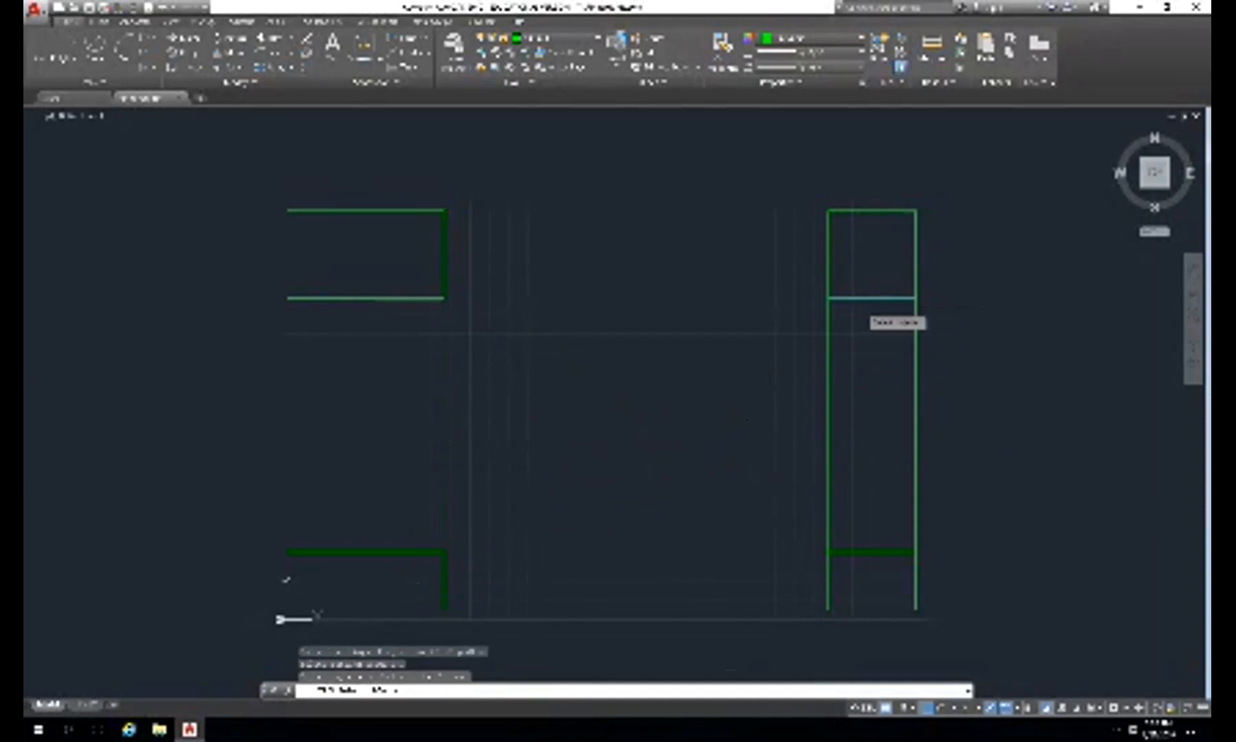
click(837, 553)
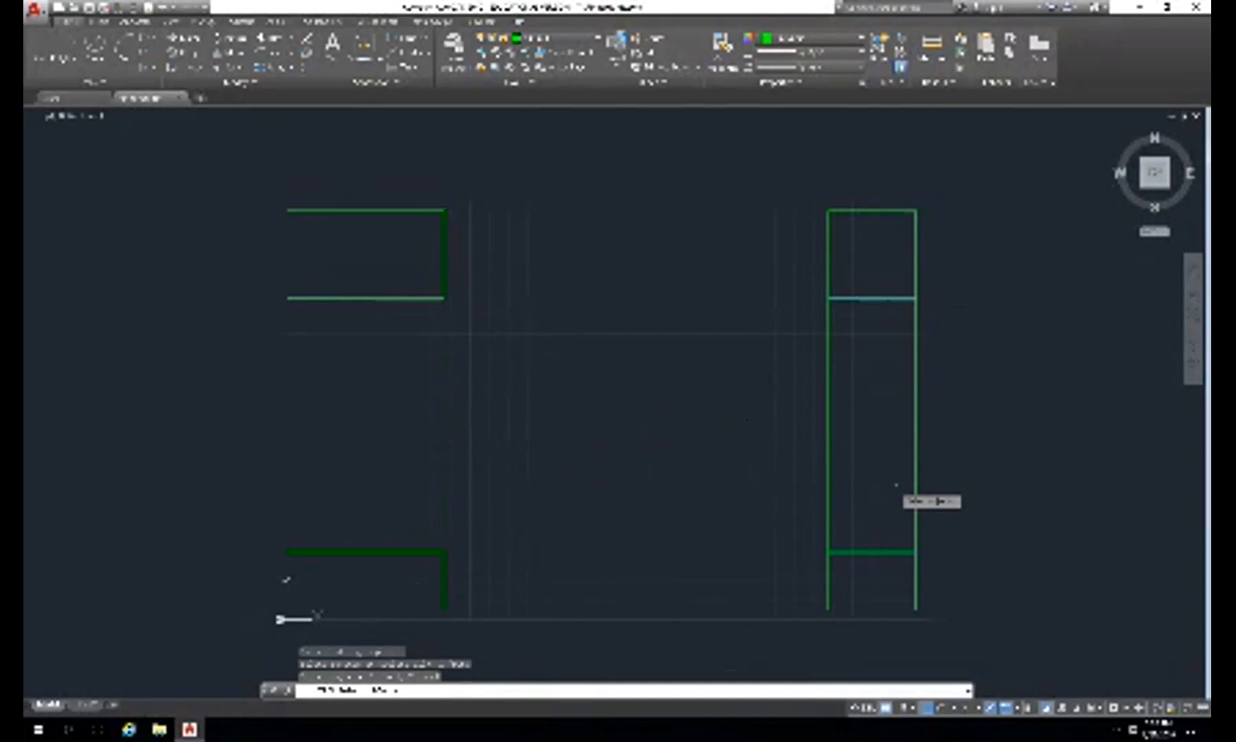
key(Return)
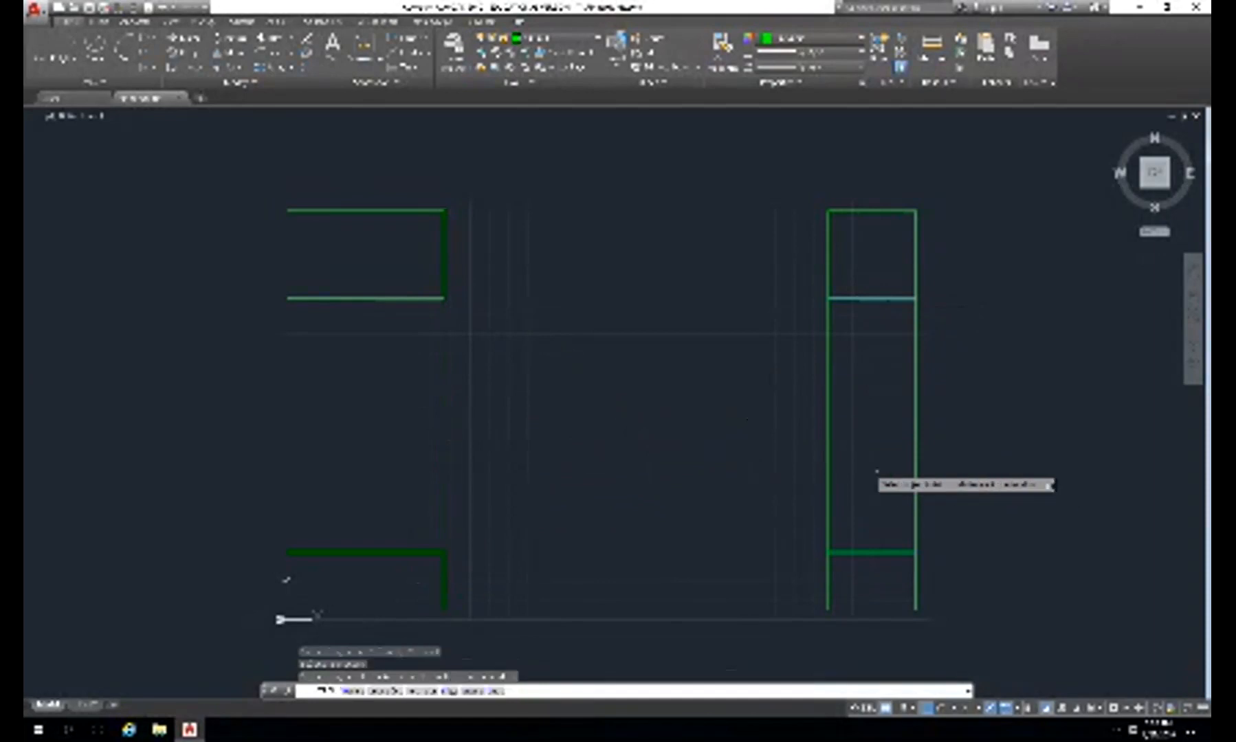
click(827, 462)
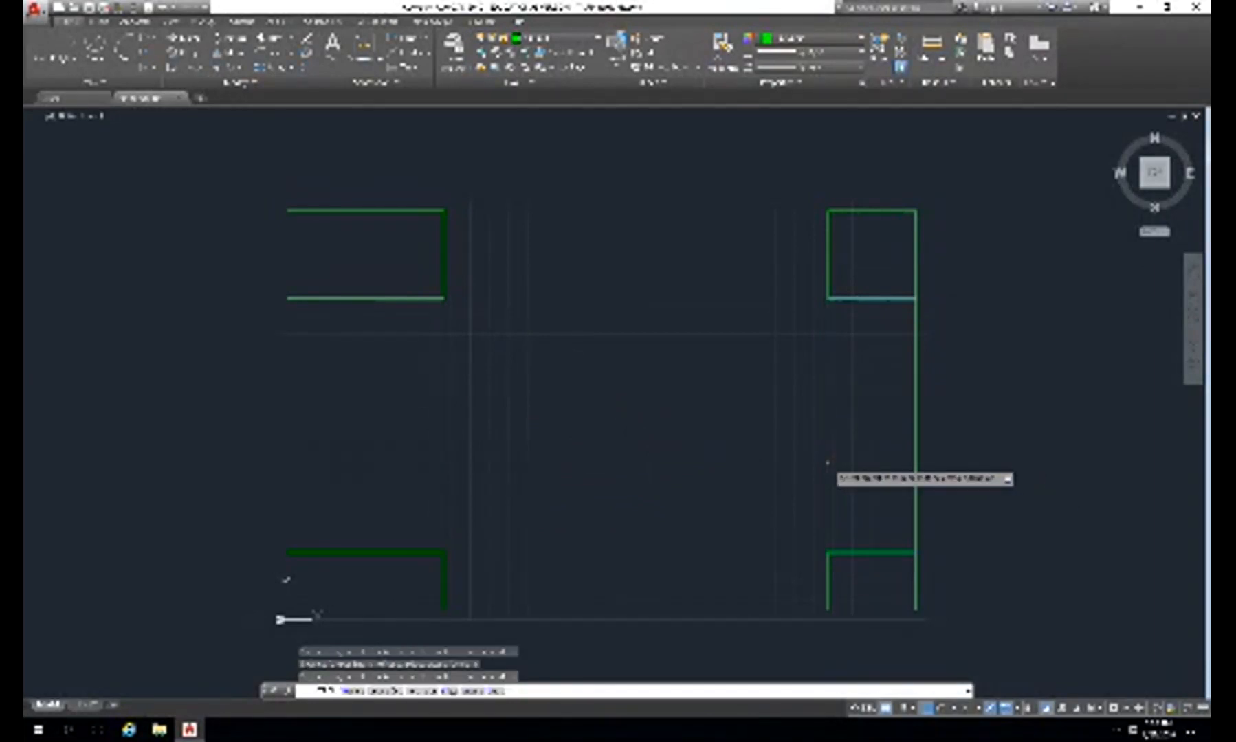
click(915, 454)
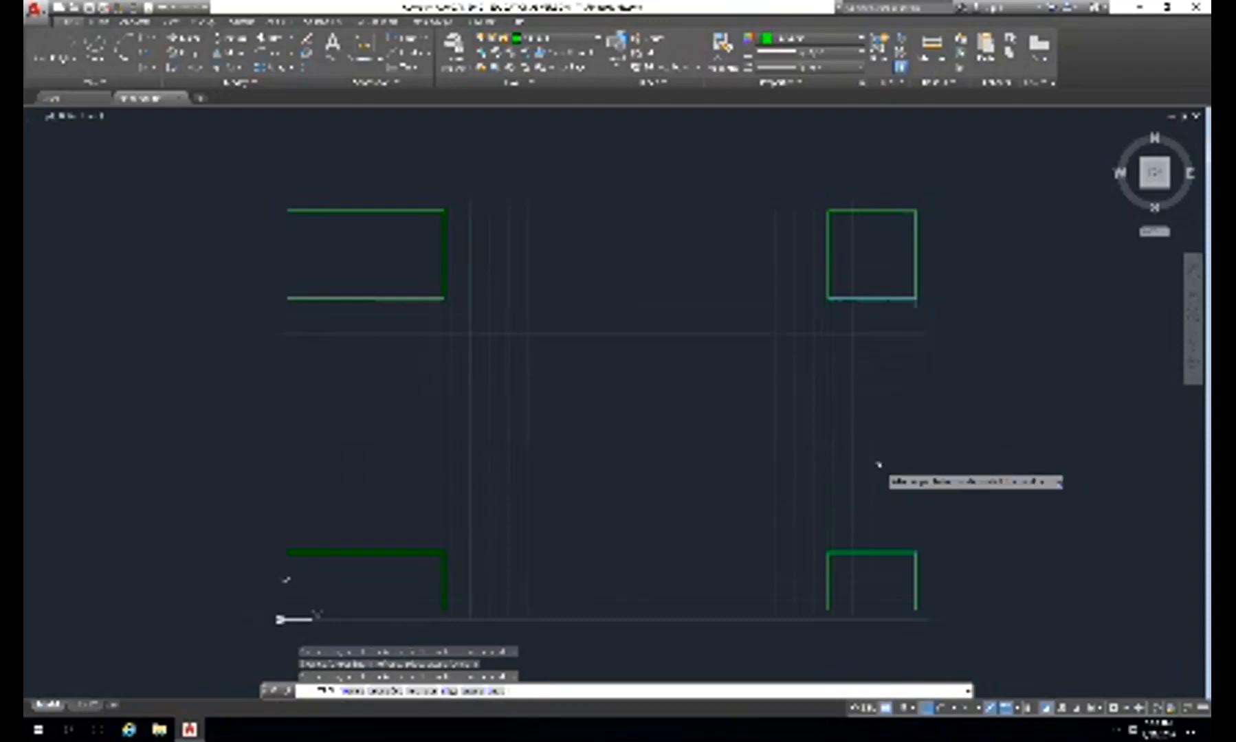
key(Escape)
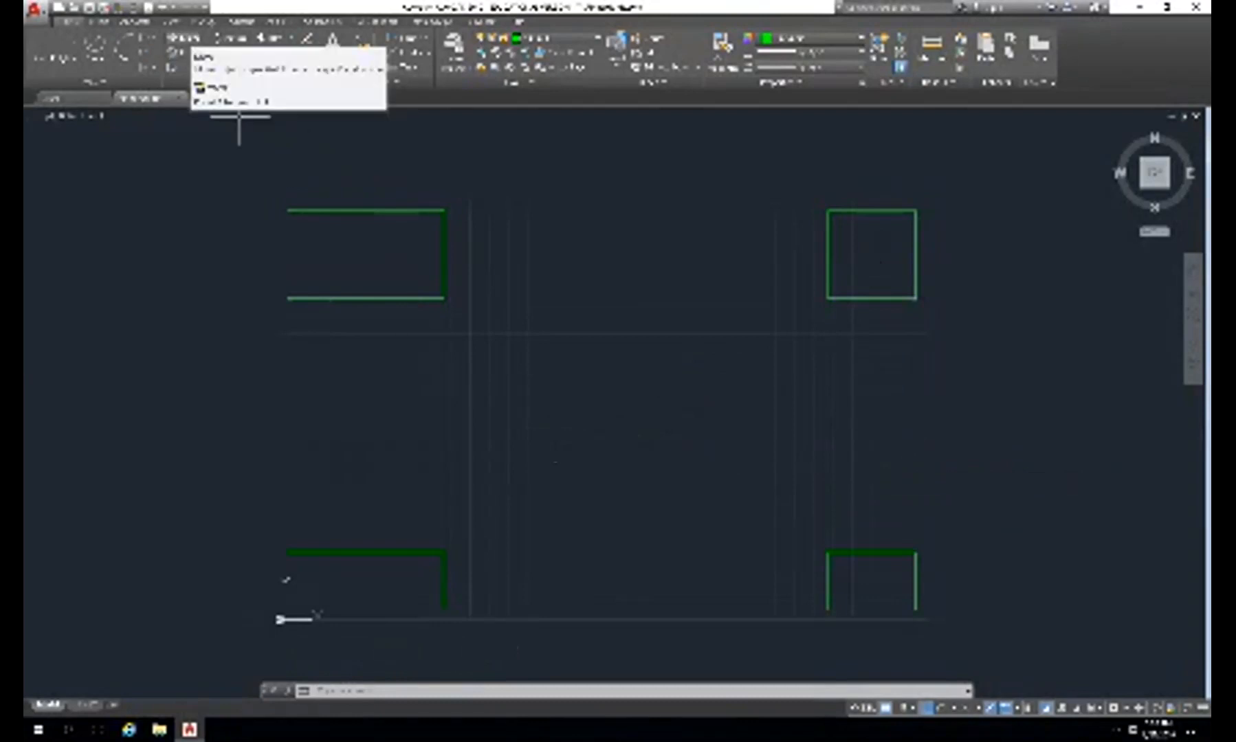
- Move the upper and lower boxes on the right side horizontally to just beside the left boxes, leaving a narrow gap
text(m)
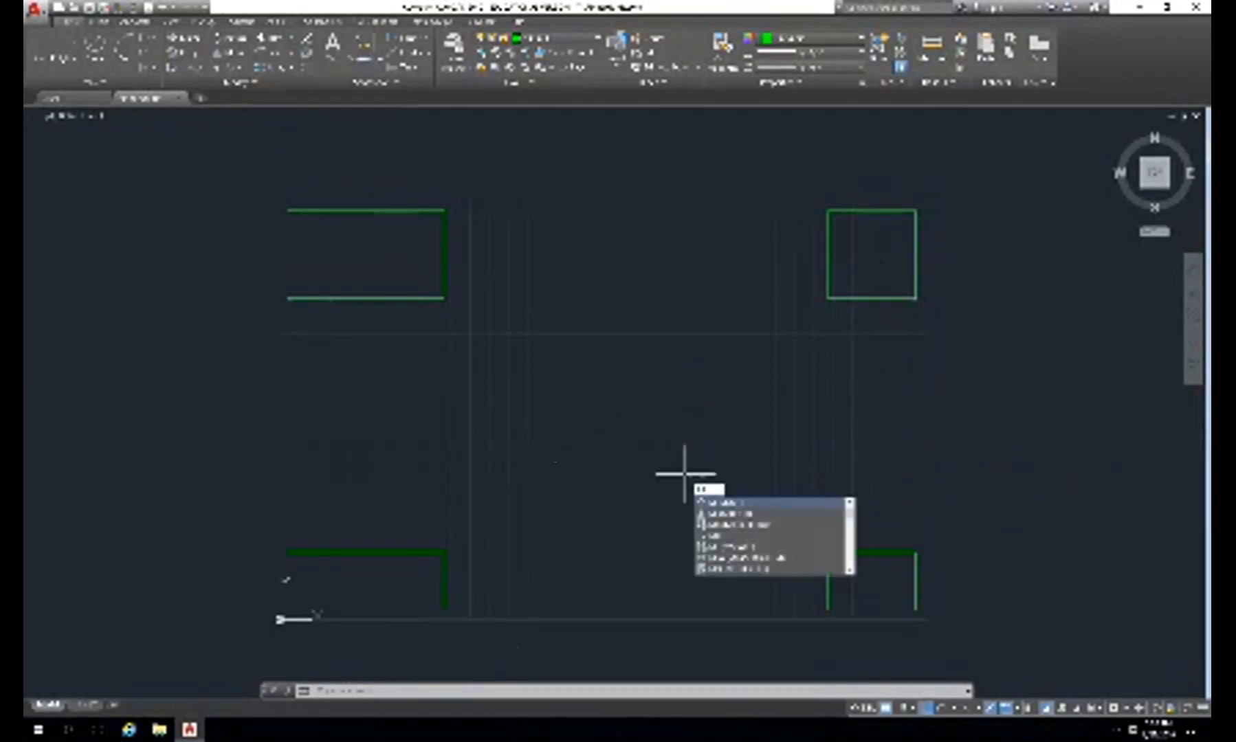
key(Return)
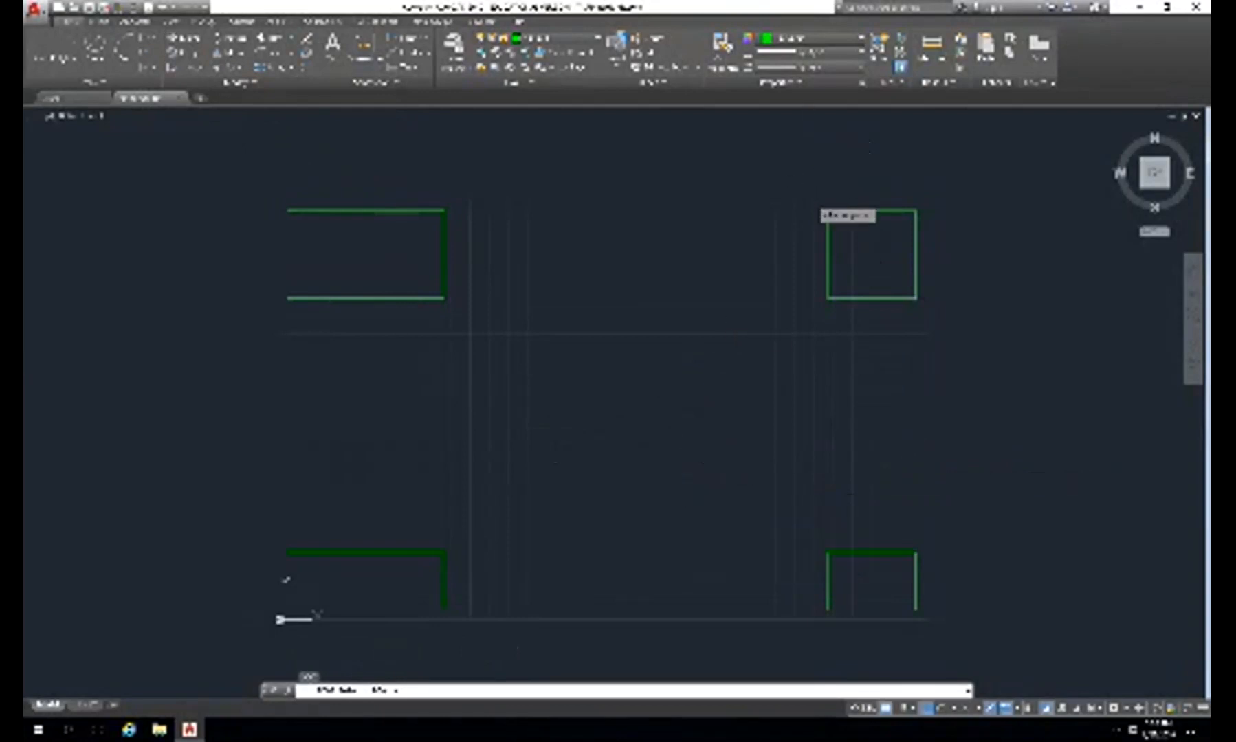
click(809, 197)
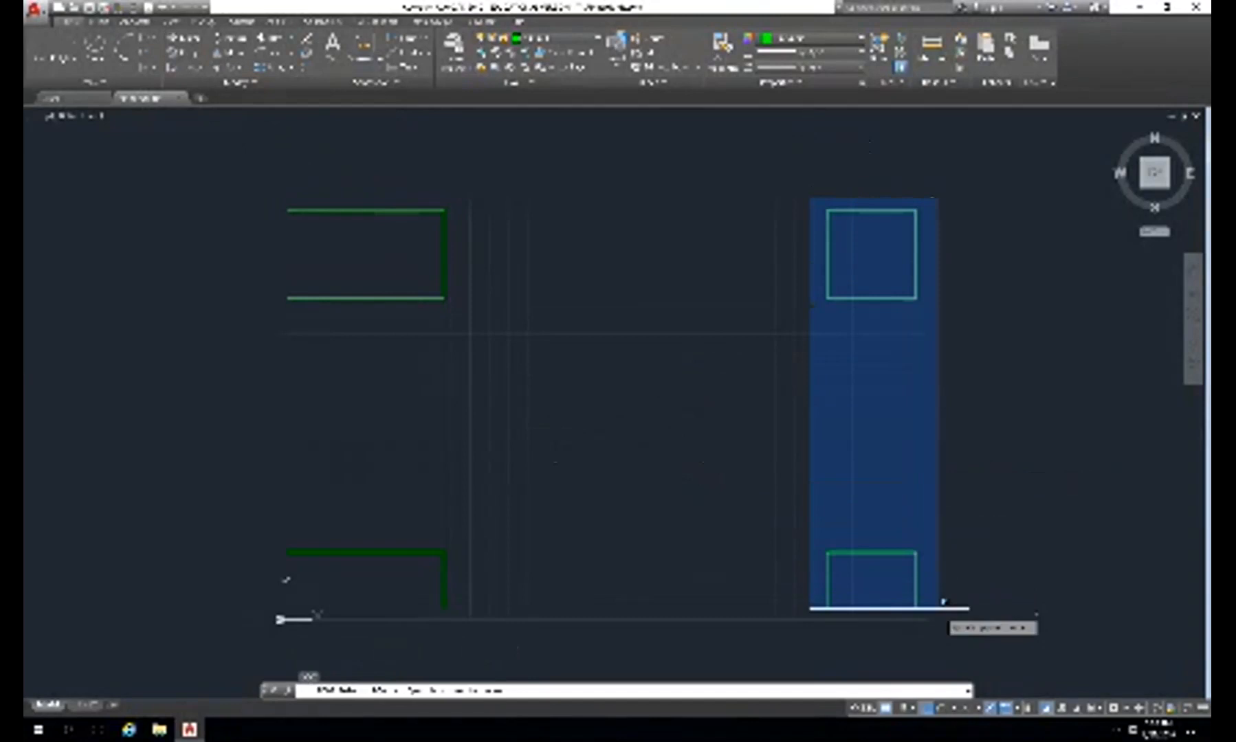
click(941, 625)
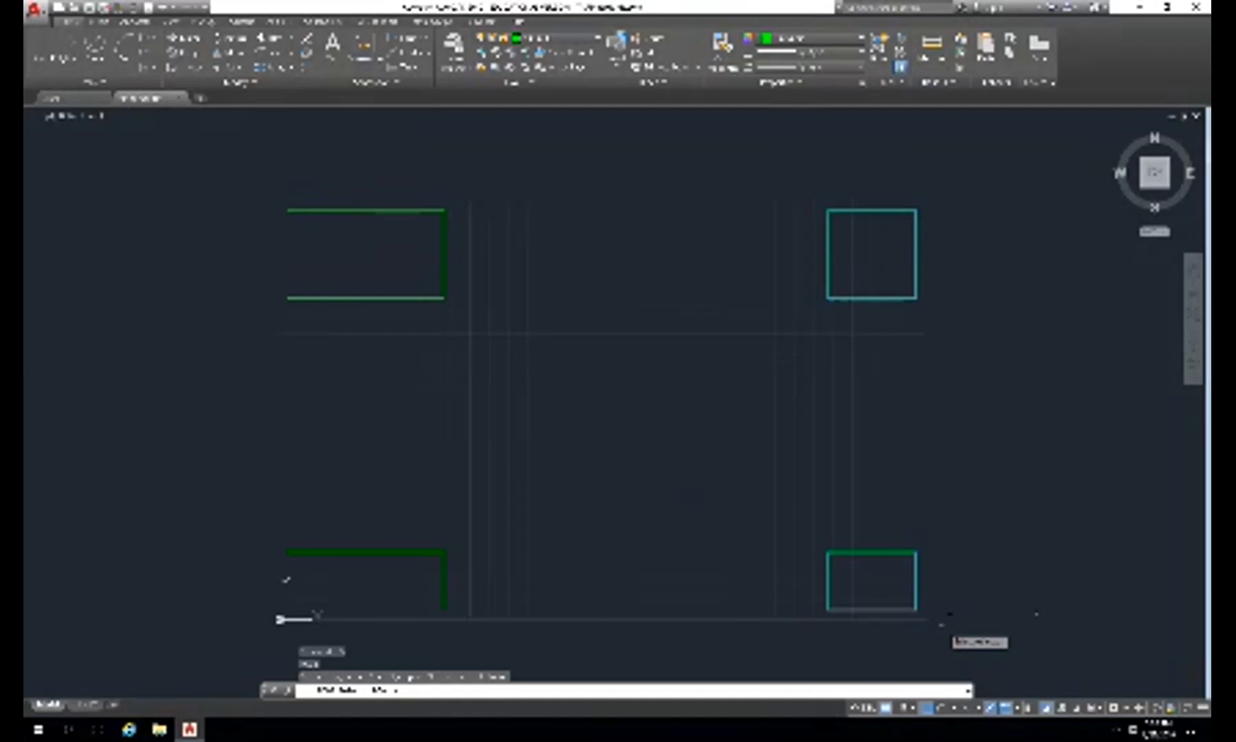
click(742, 413)
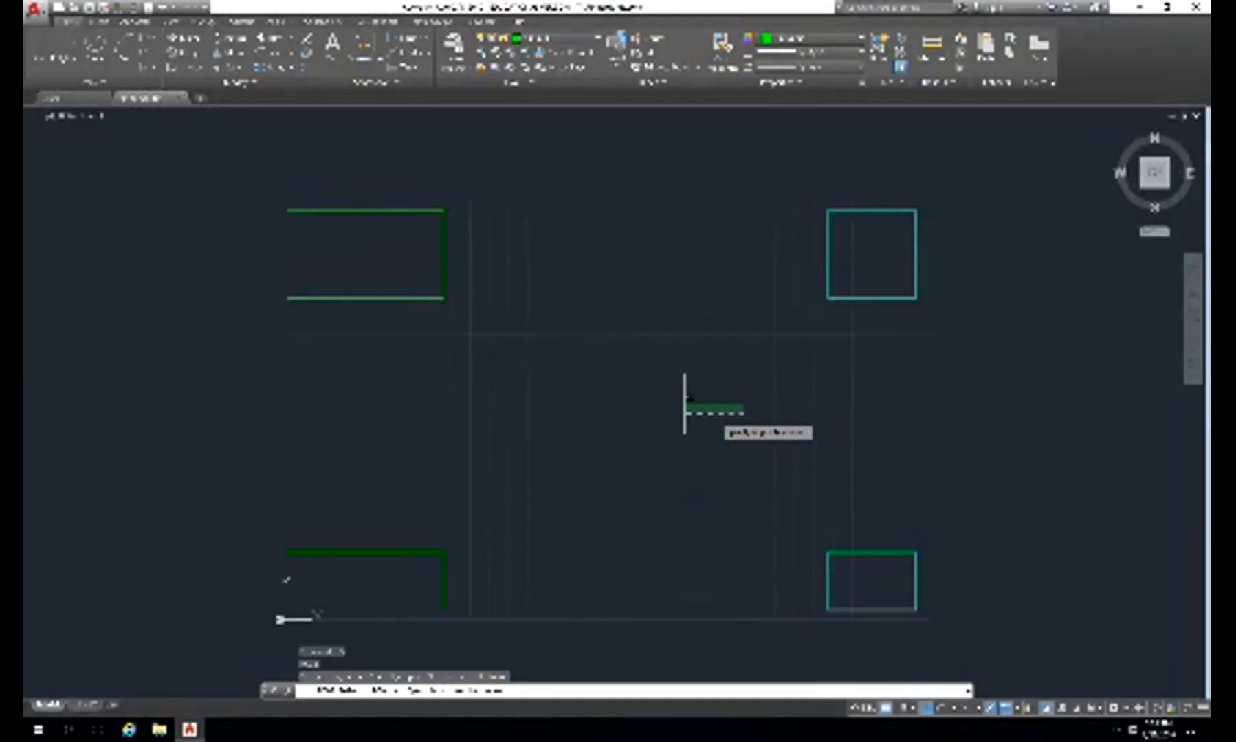
key(Escape)
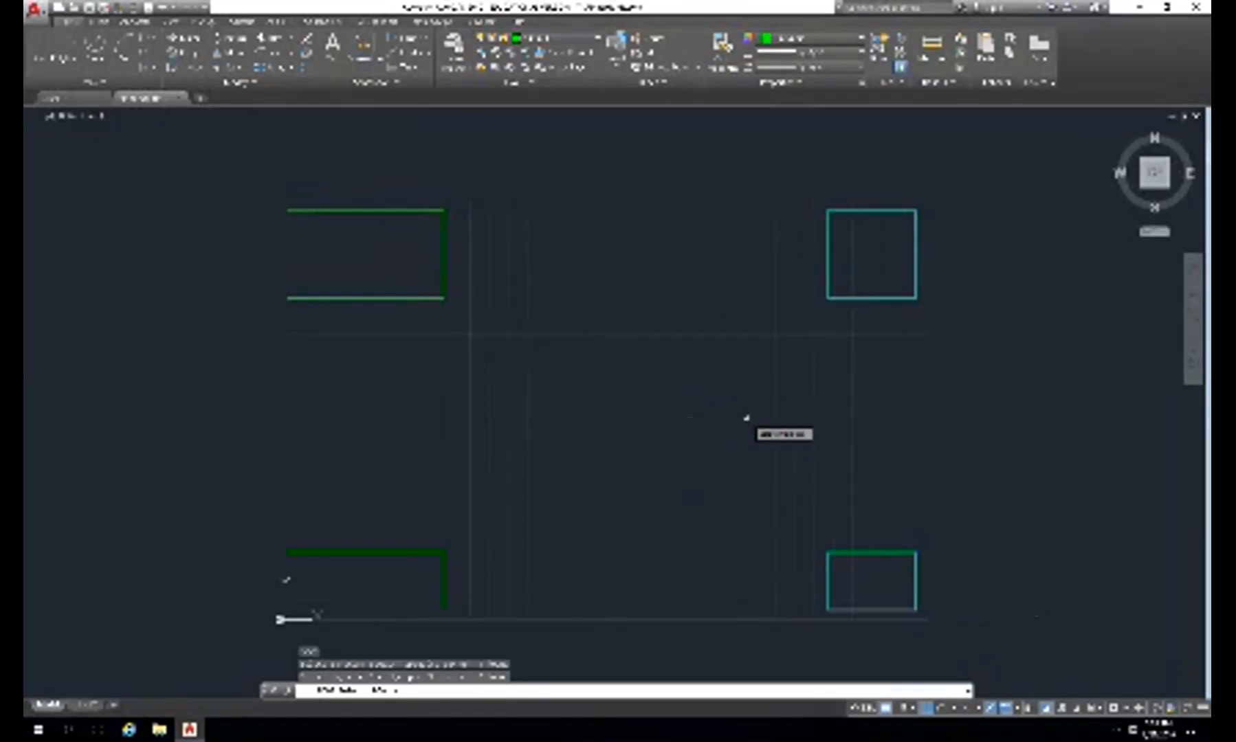
key(Return)
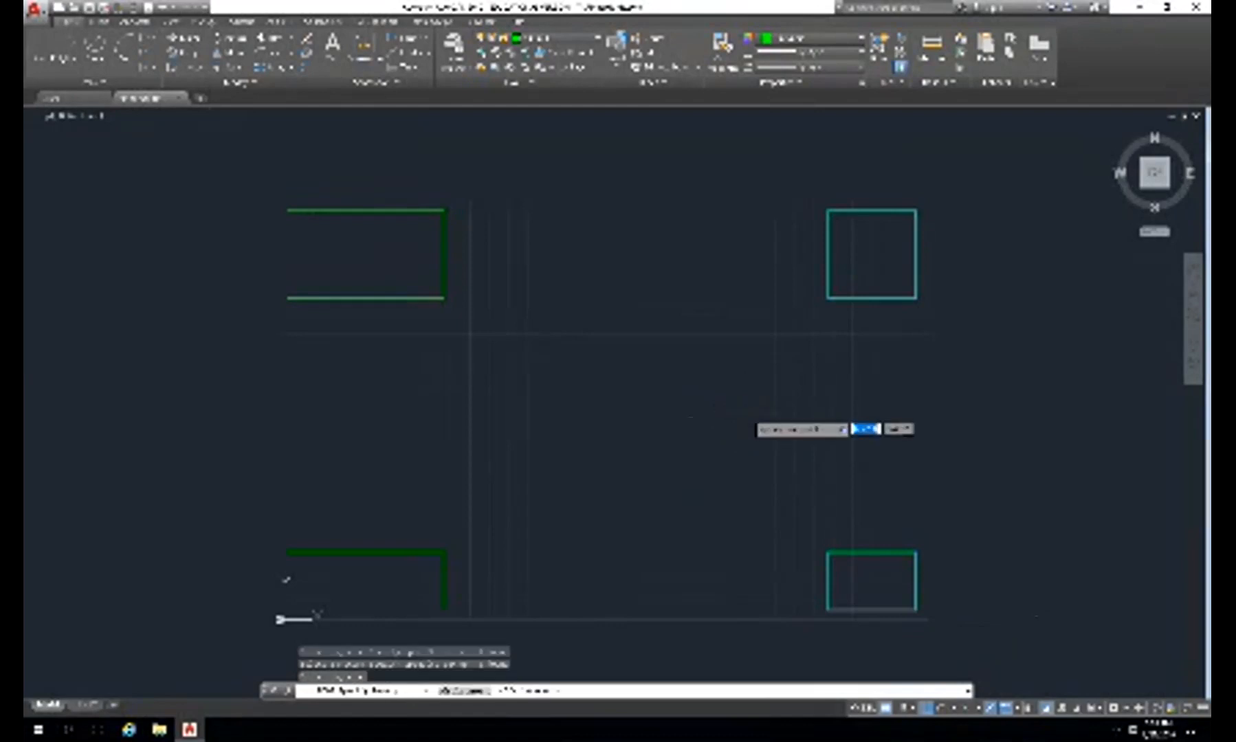
click(754, 411)
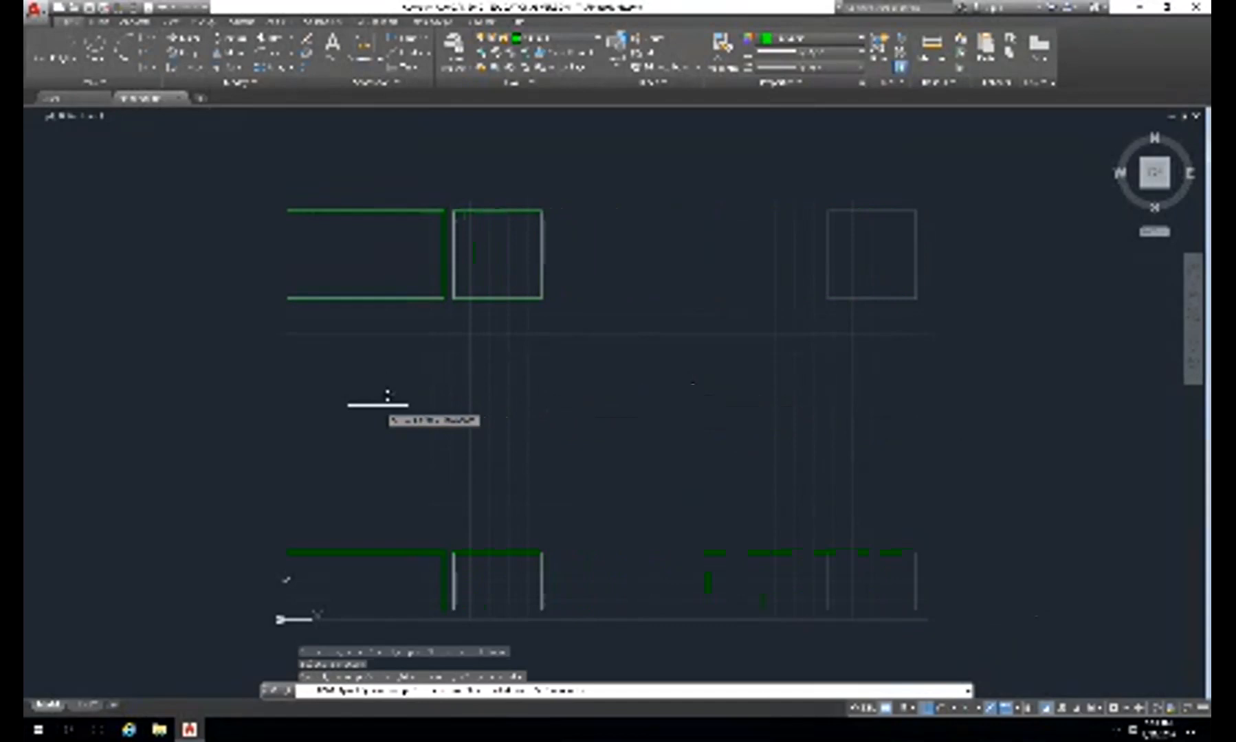
click(377, 405)
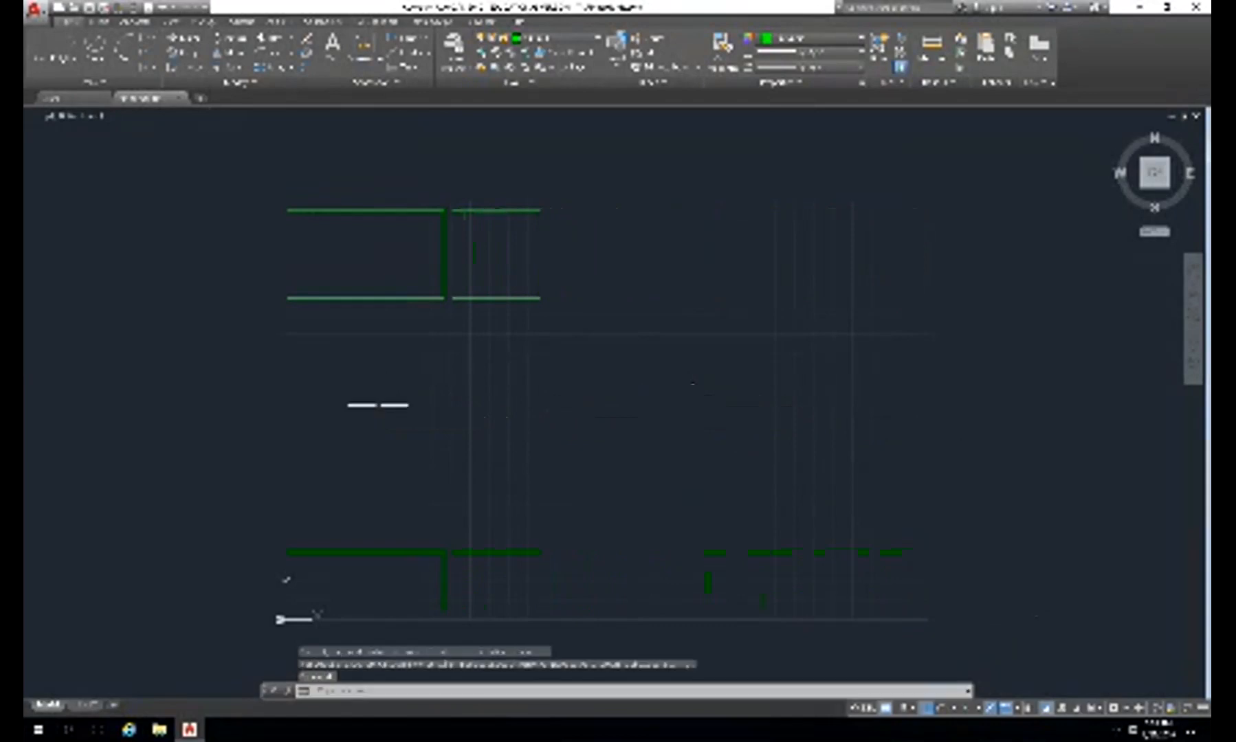
- Move the two upper boxes straight down to just above the lower boxes, leaving a narrow gap
text(m)
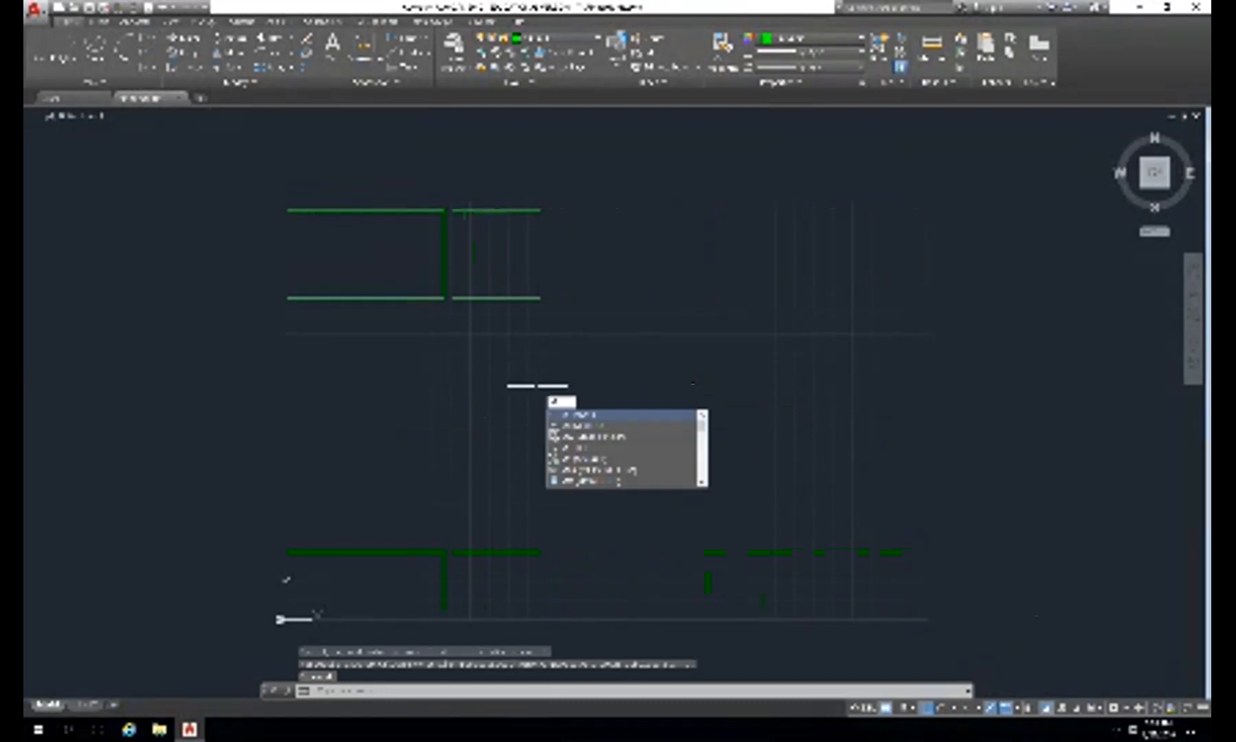
key(Return)
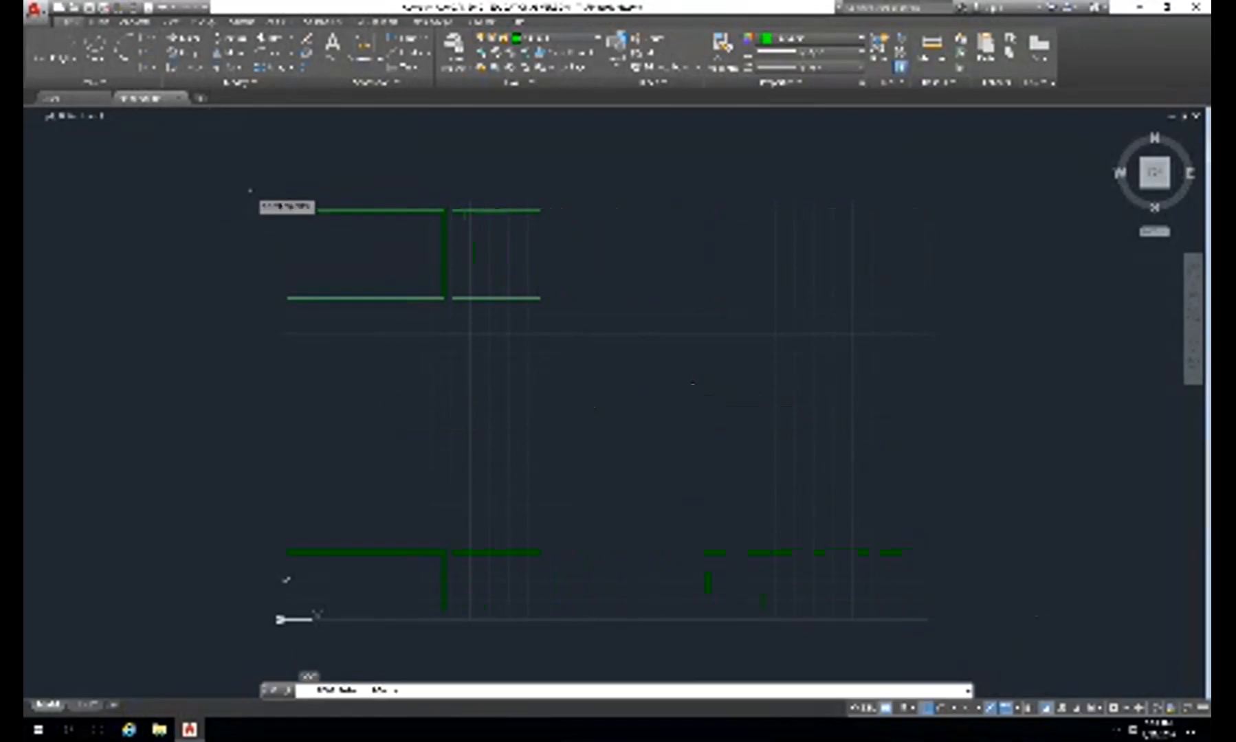
click(263, 187)
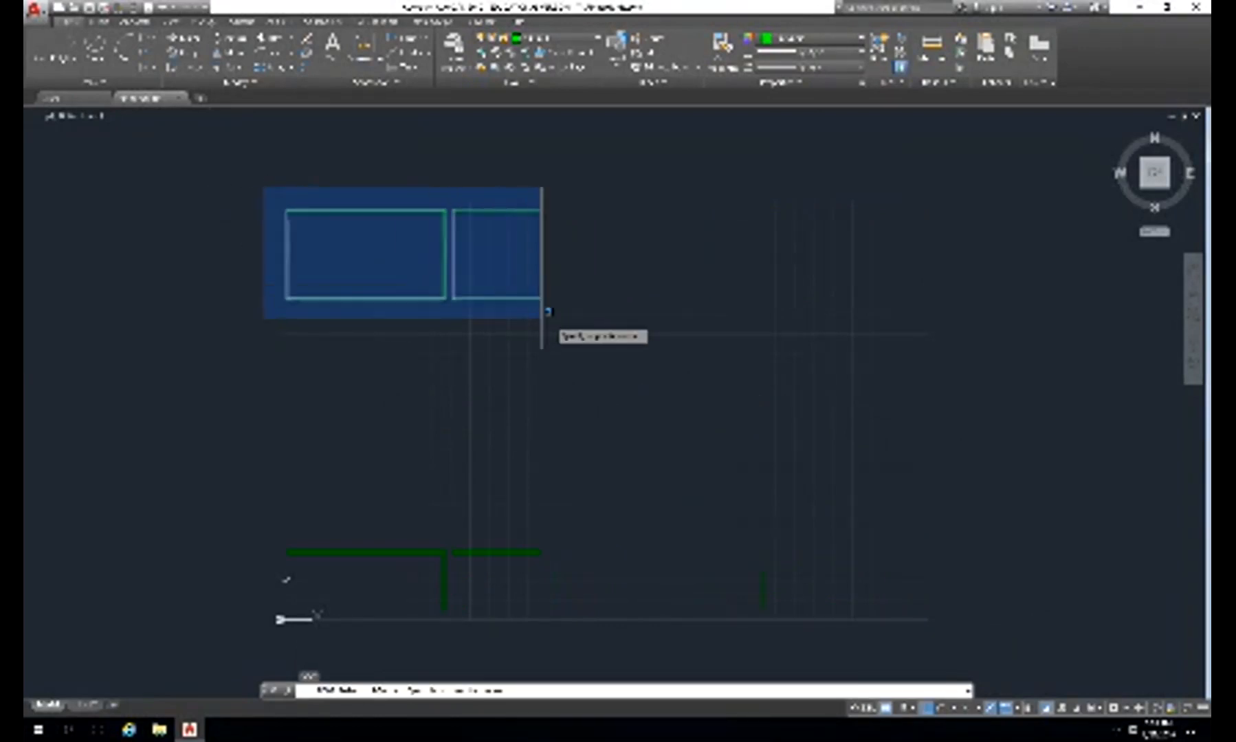
click(585, 321)
text(m)
key(Return)
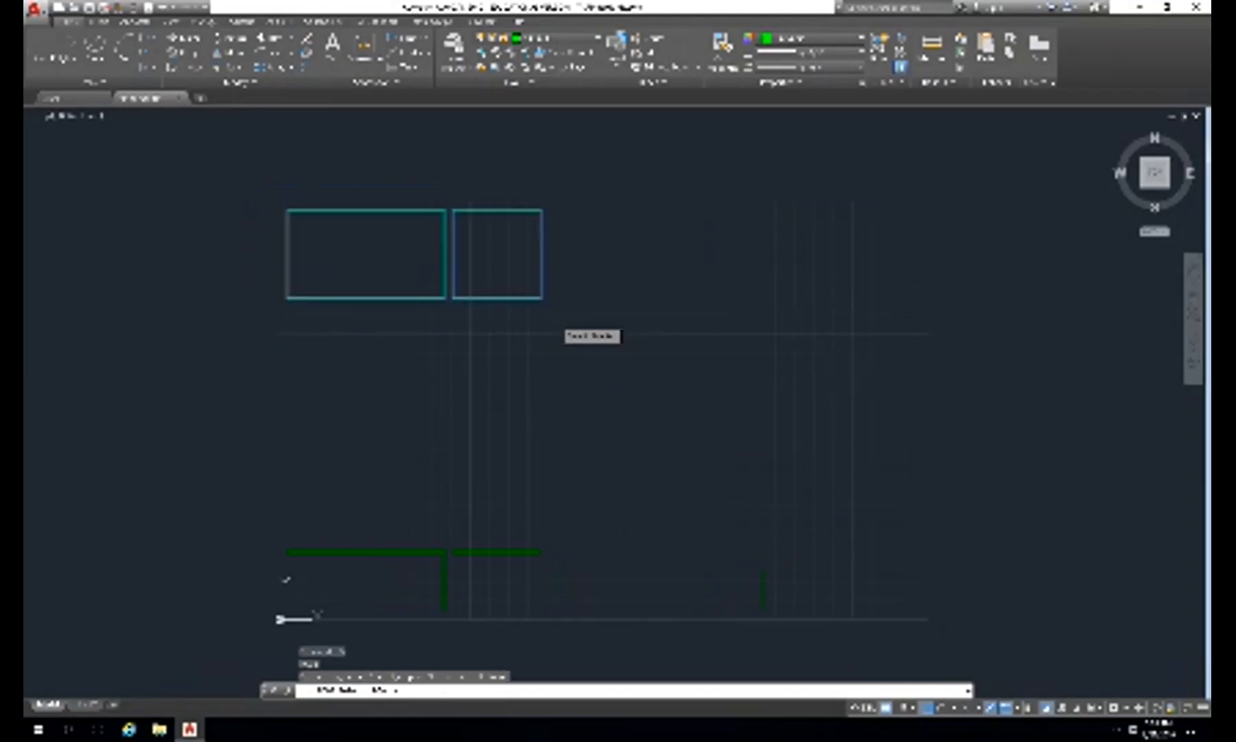
key(Return)
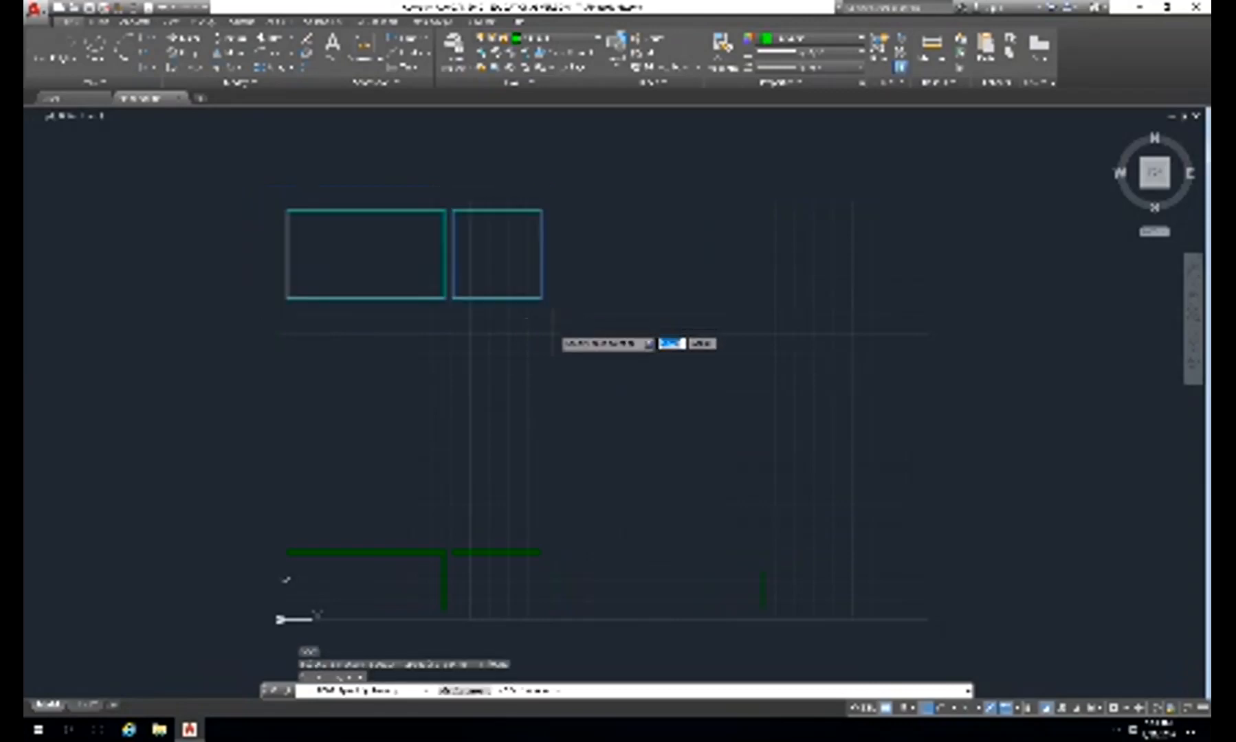
click(620, 354)
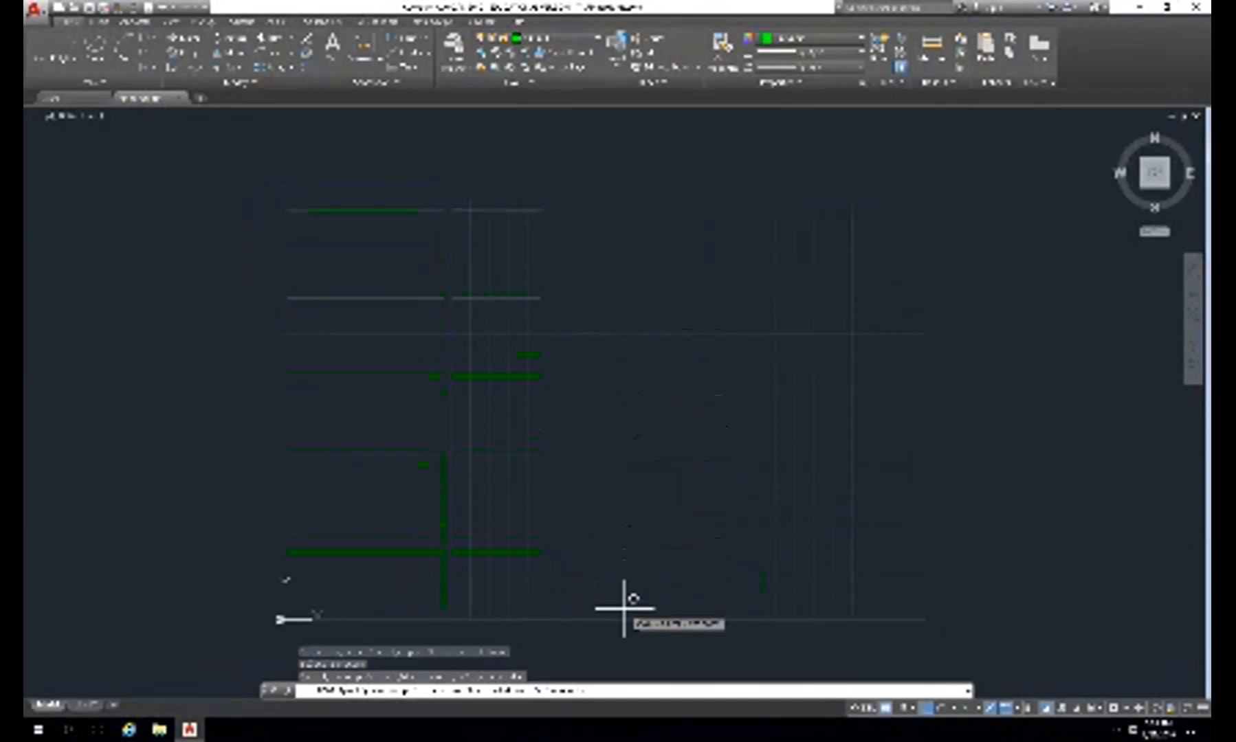
click(624, 608)
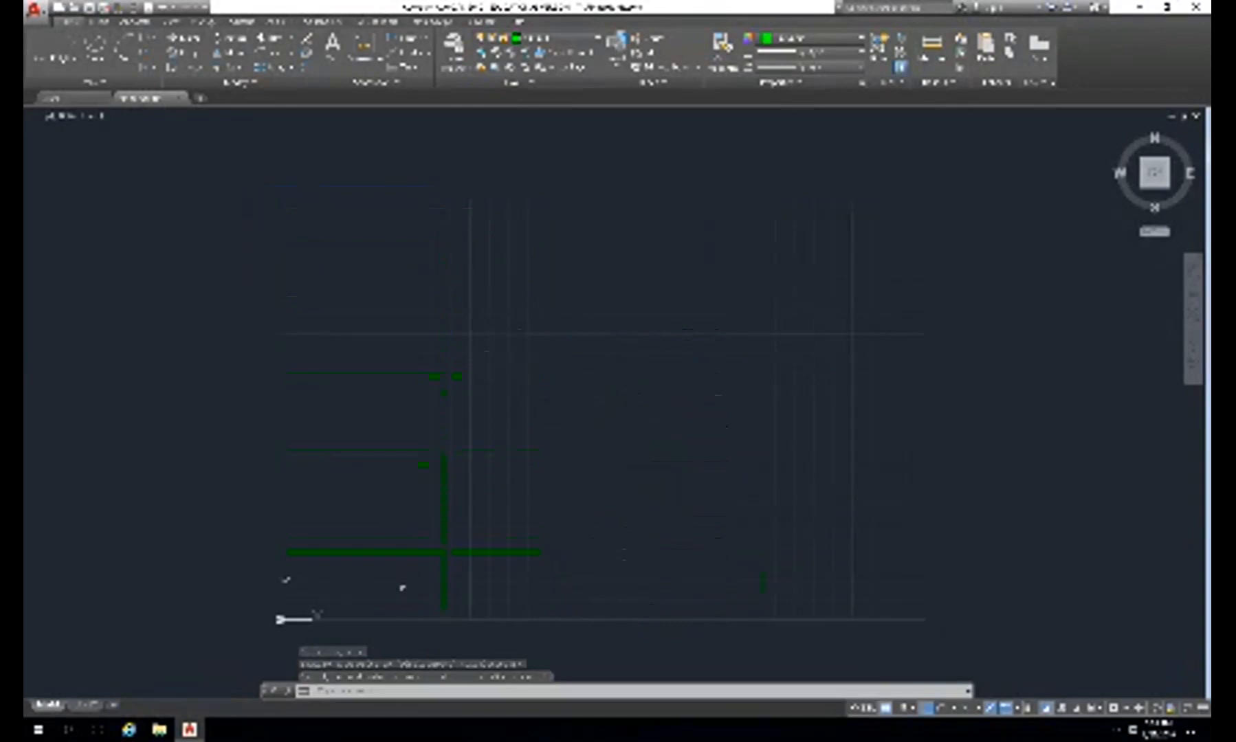
key(Escape)
key(Escape)
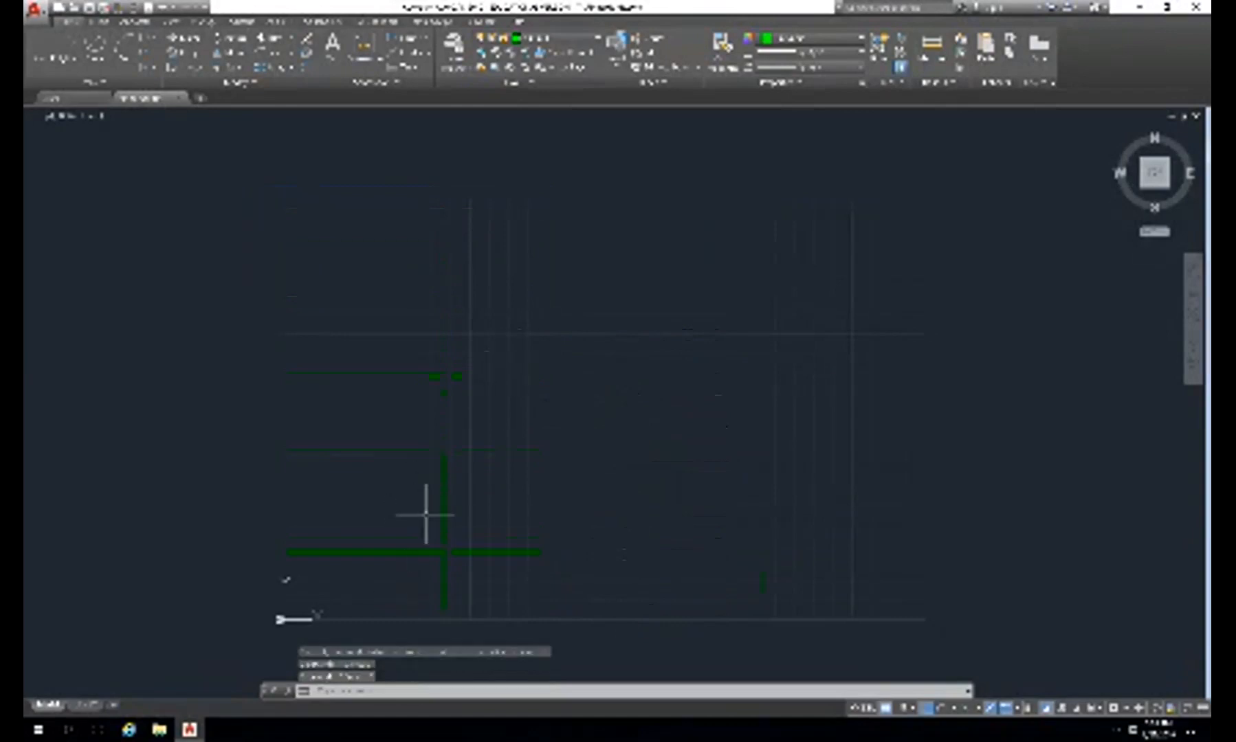
- Offset the left edge of the lower-left box inward by 1 and end the Offset command
mouse_move(417, 540)
middle_down()
mouse_move(442, 496)
mouse_move(546, 400)
mouse_move(622, 382)
mouse_move(621, 373)
mouse_move(592, 381)
middle_up()
scroll(593, 380, down, 1)
scroll(589, 381, up, 4)
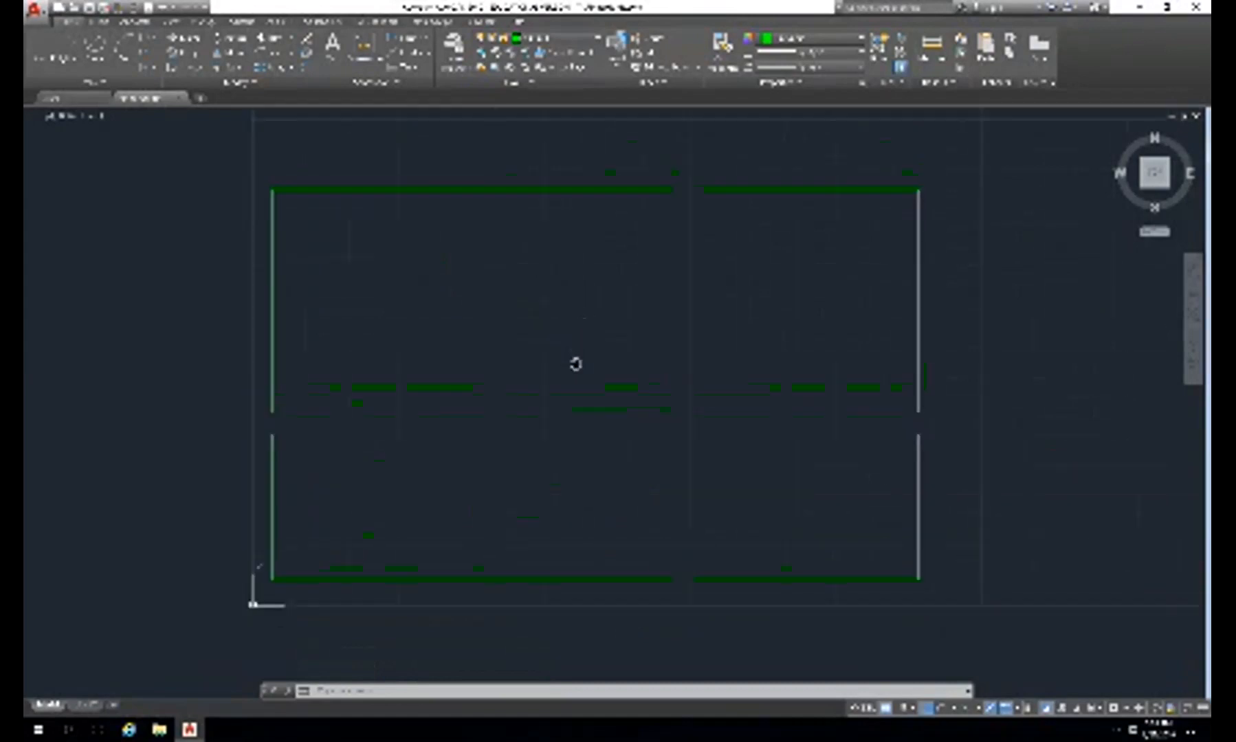
scroll(578, 377, up, 2)
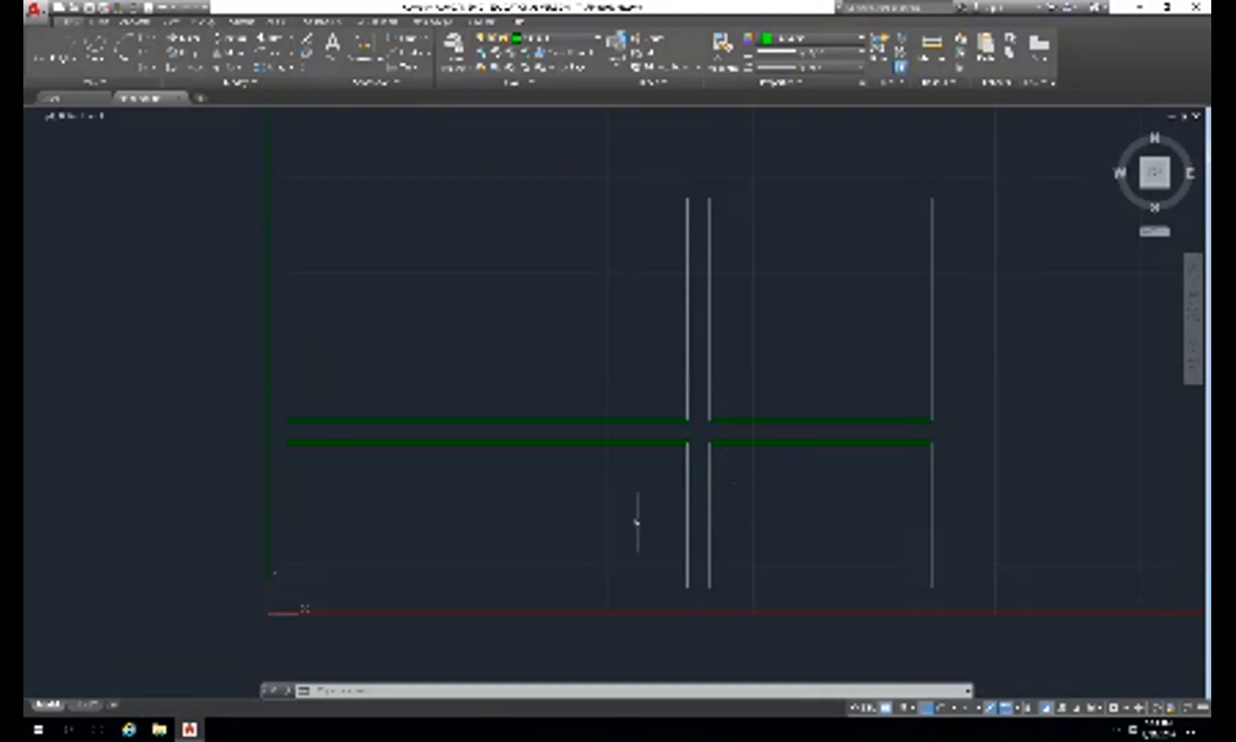
mouse_move(527, 508)
middle_down()
mouse_move(681, 403)
mouse_move(648, 381)
middle_up()
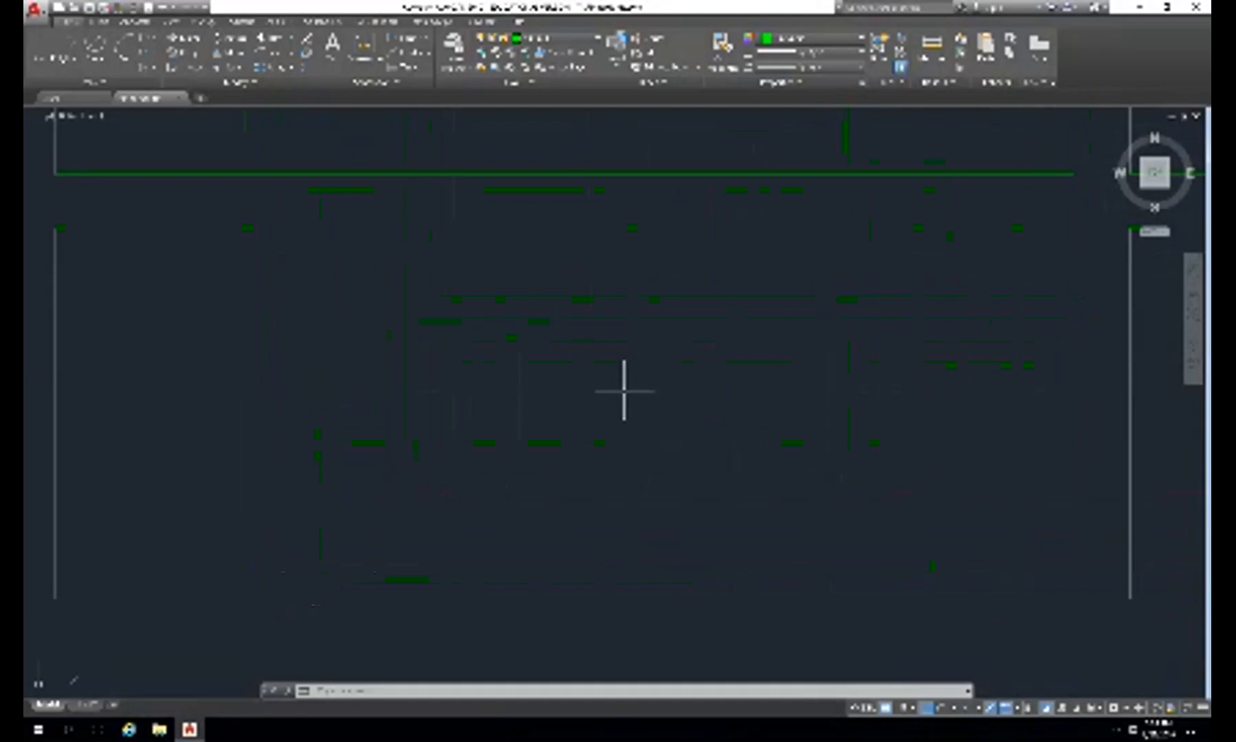
text(o)
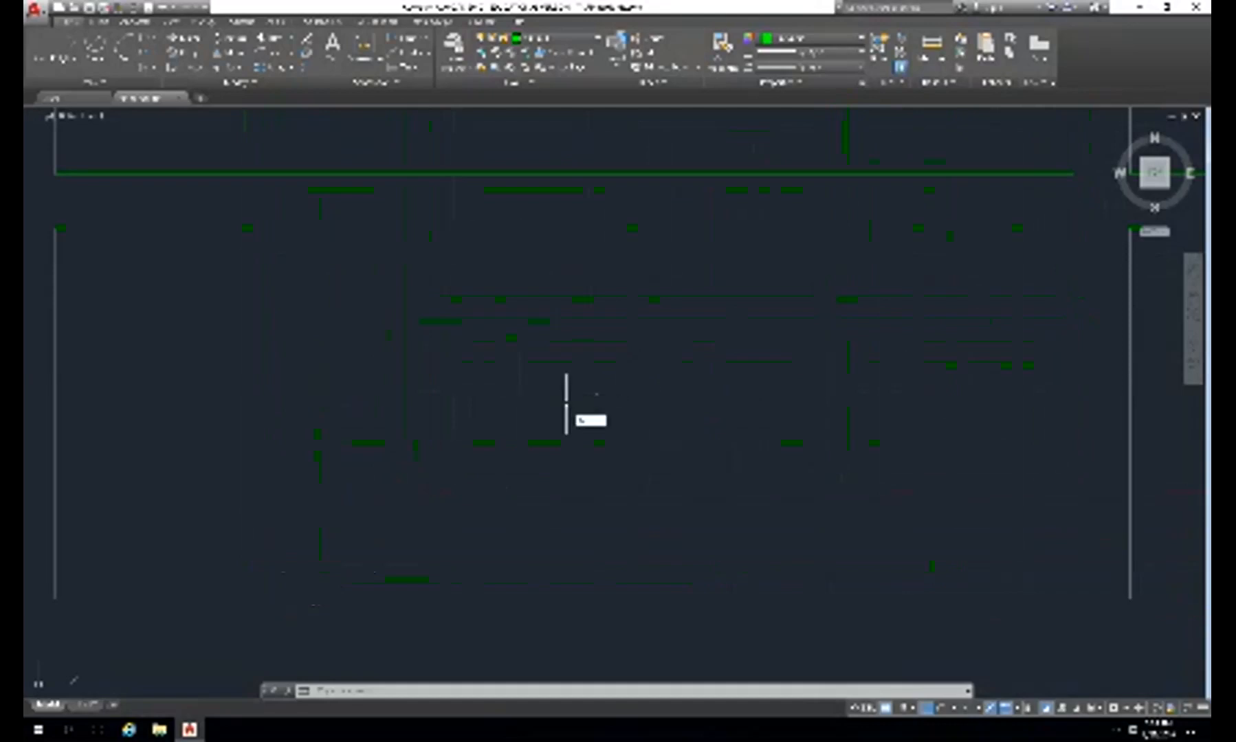
key(Return)
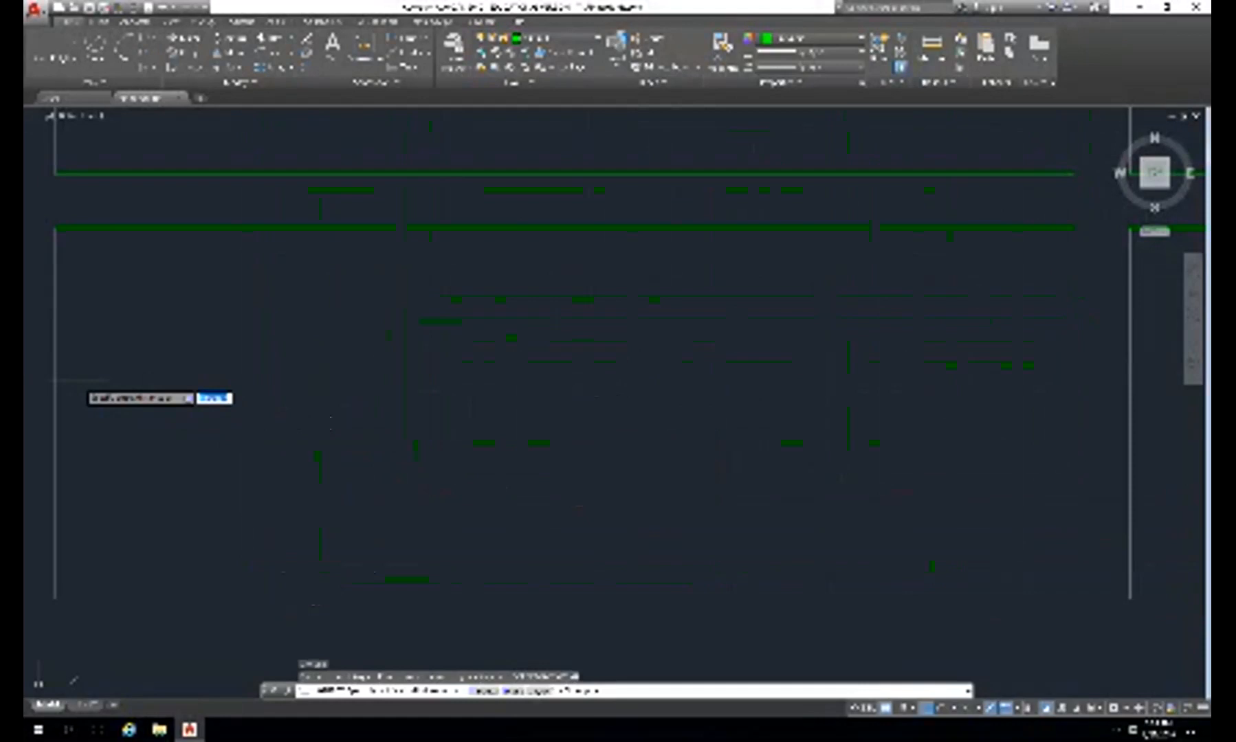
text(1)
key(Return)
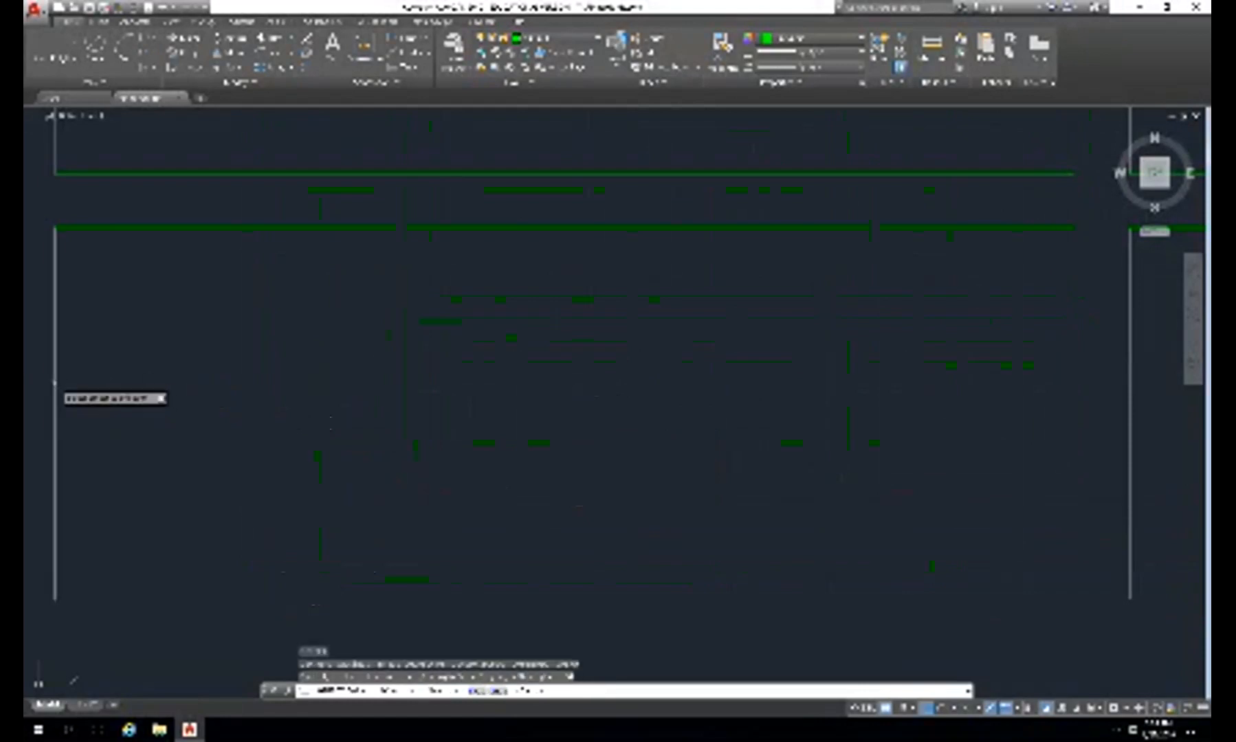
click(55, 384)
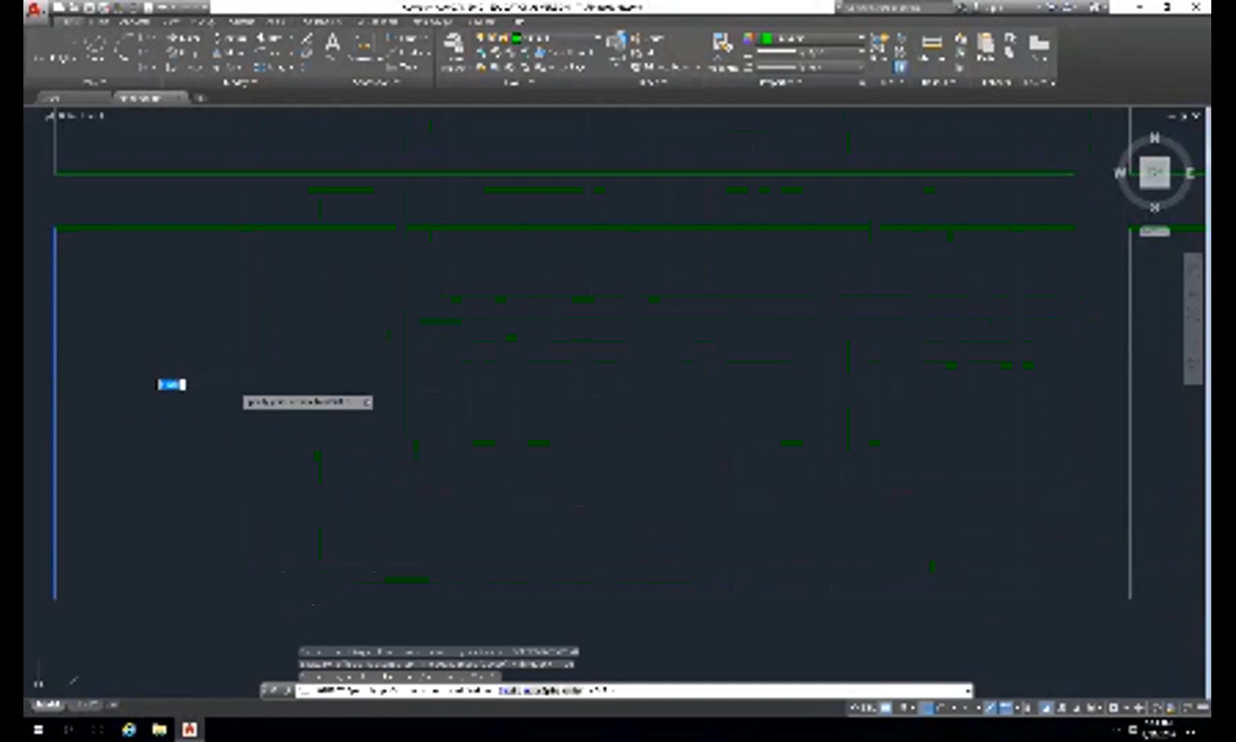
click(233, 385)
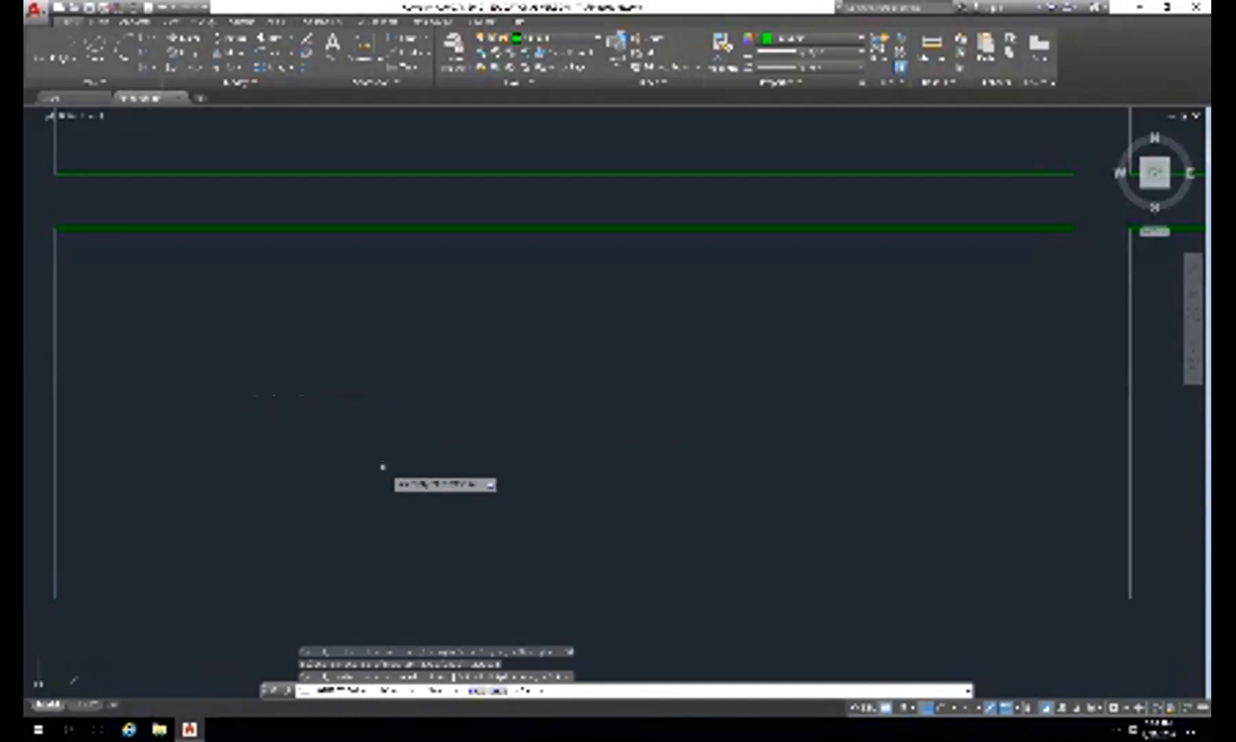
key(Escape)
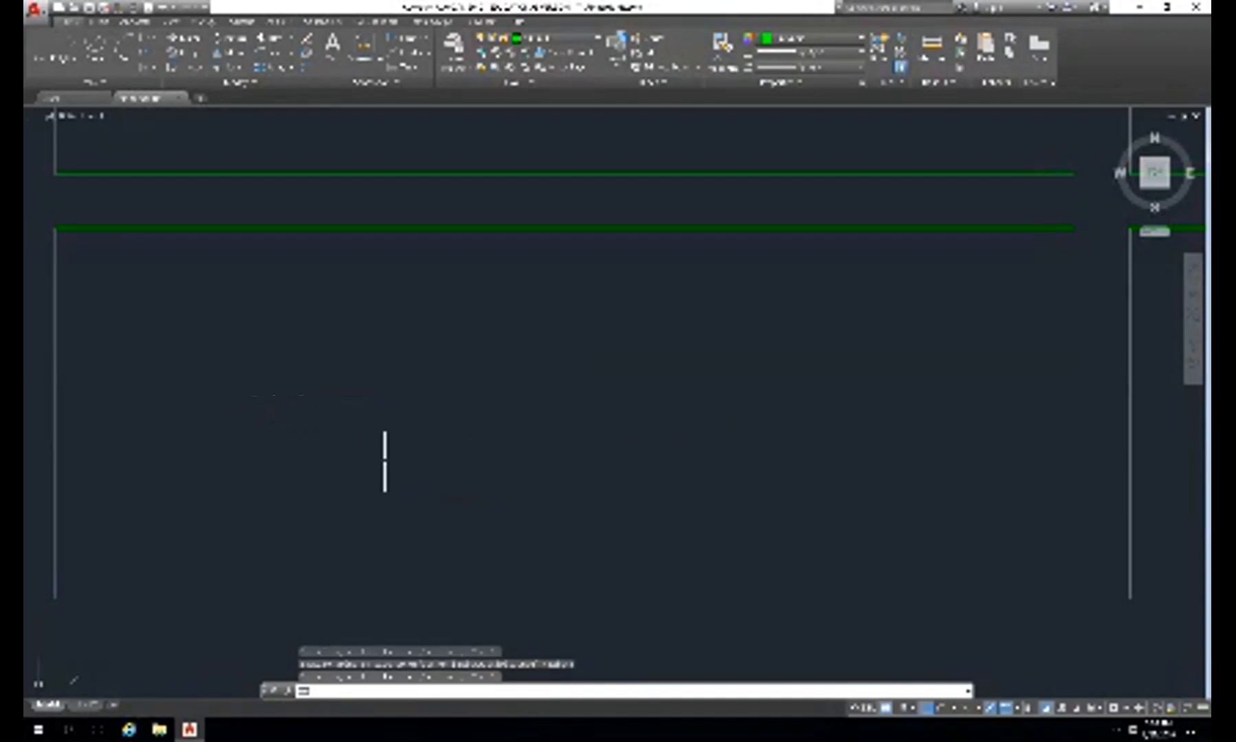
- Offset the bottom edge of the lower-left box upward into the box by .25
key(Return)
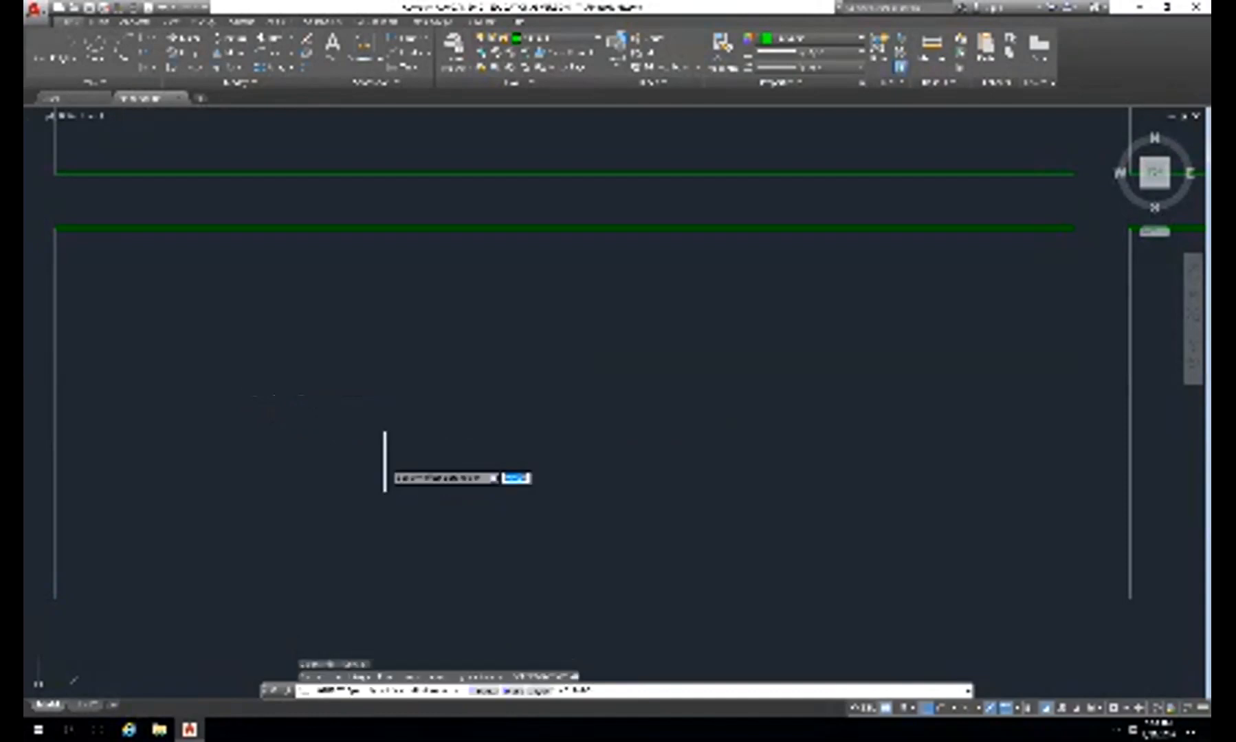
text(.)
text(4)
key(BackSpace)
text(25)
key(Return)
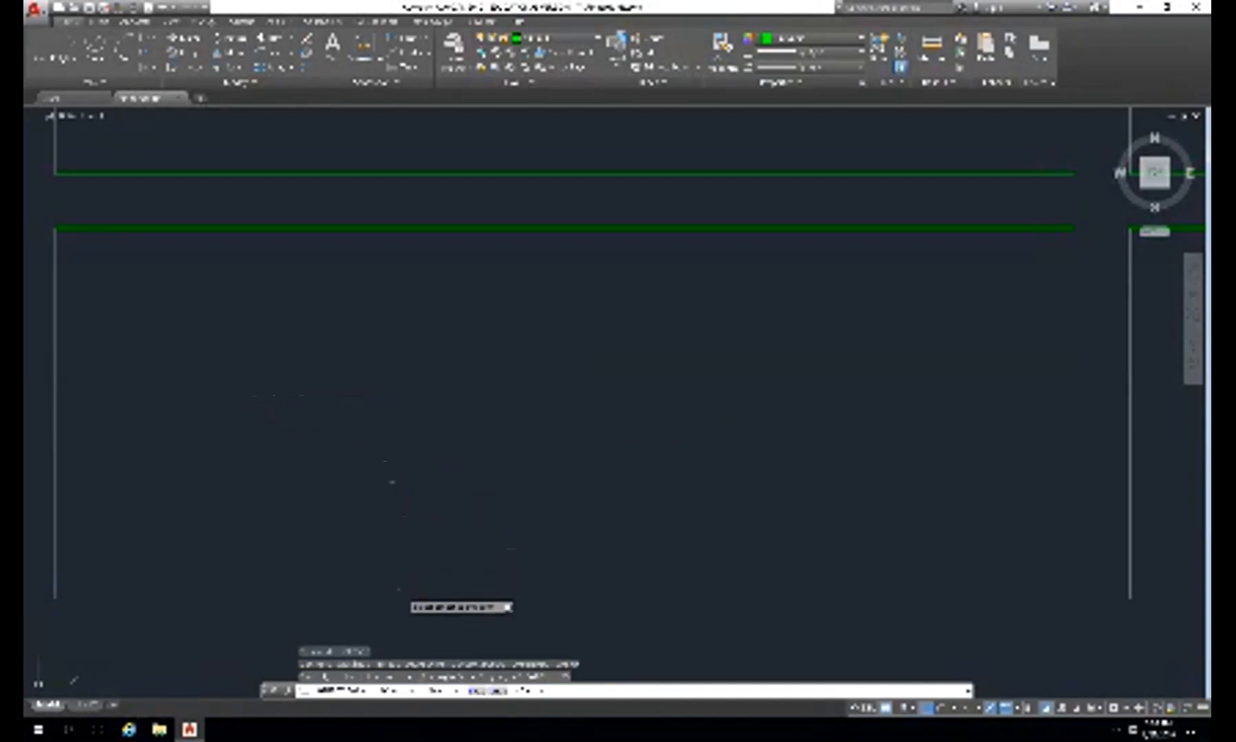
click(402, 600)
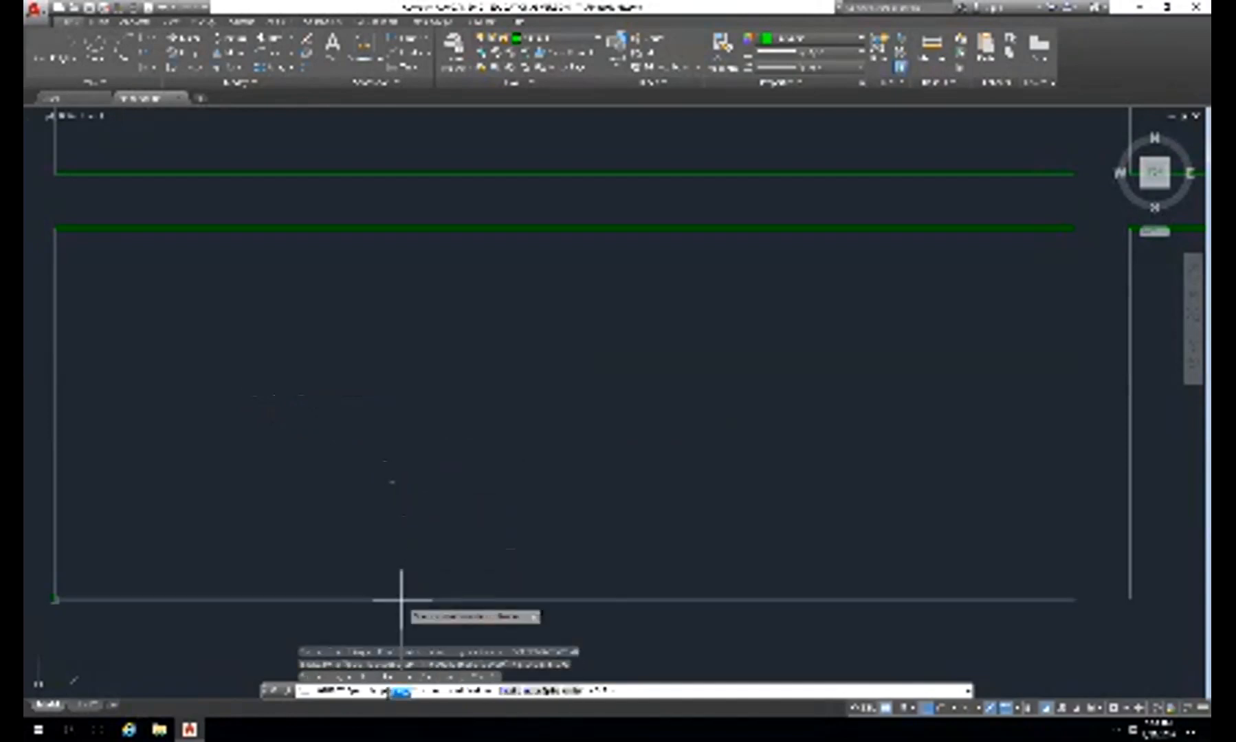
click(401, 509)
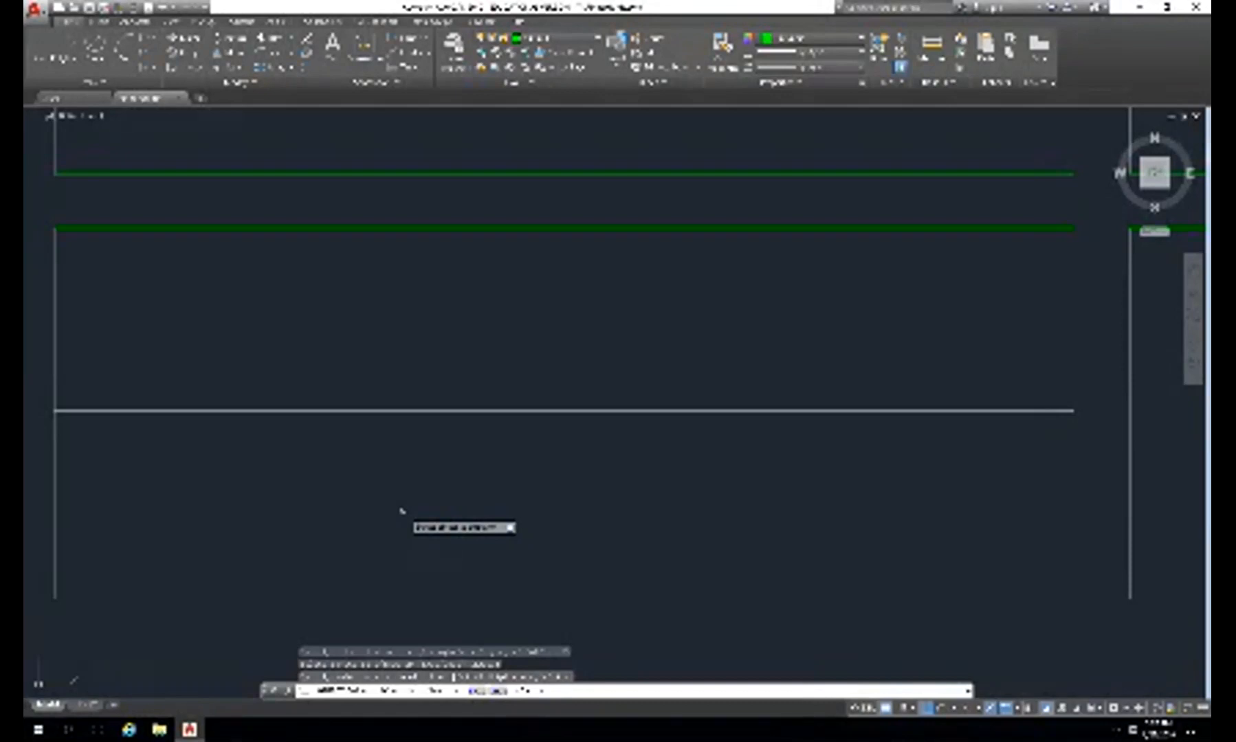
- Draw a horizontal line from the right end of the lower-left box's offset line across the lower-right box to just past its right end
scroll(775, 445, down, 3)
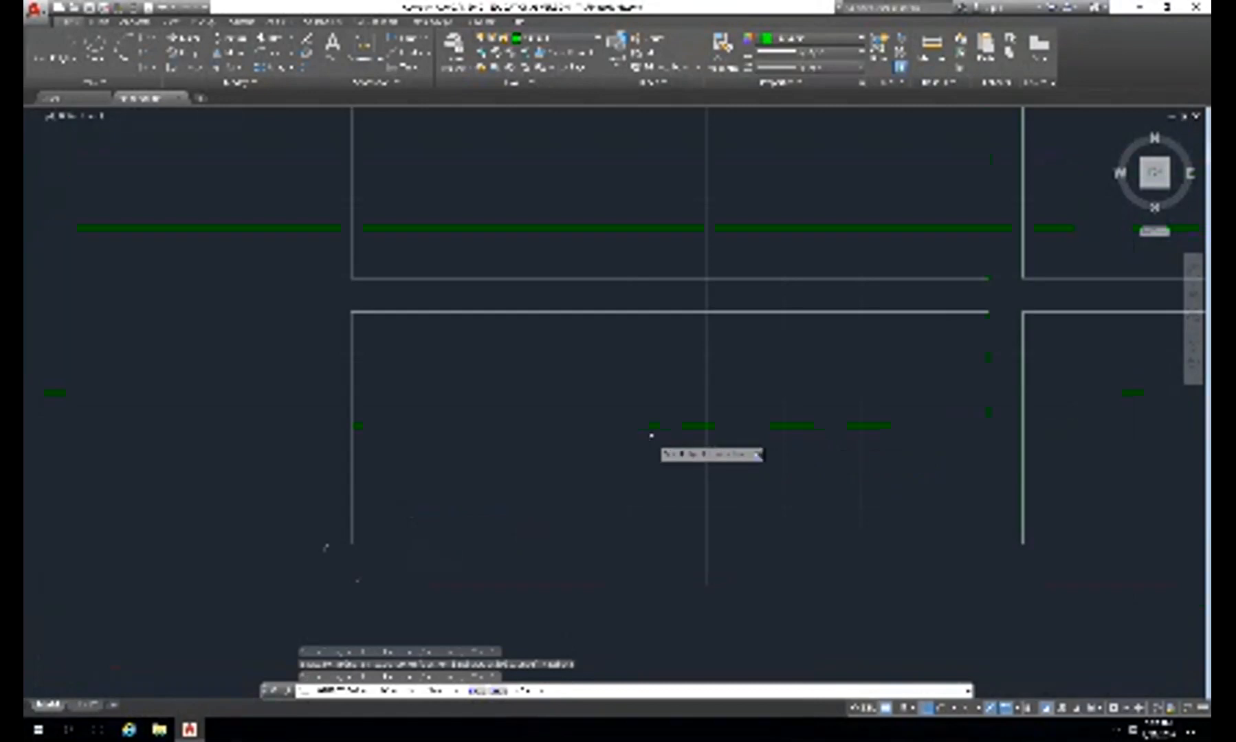
middle_drag(631, 438, 372, 431)
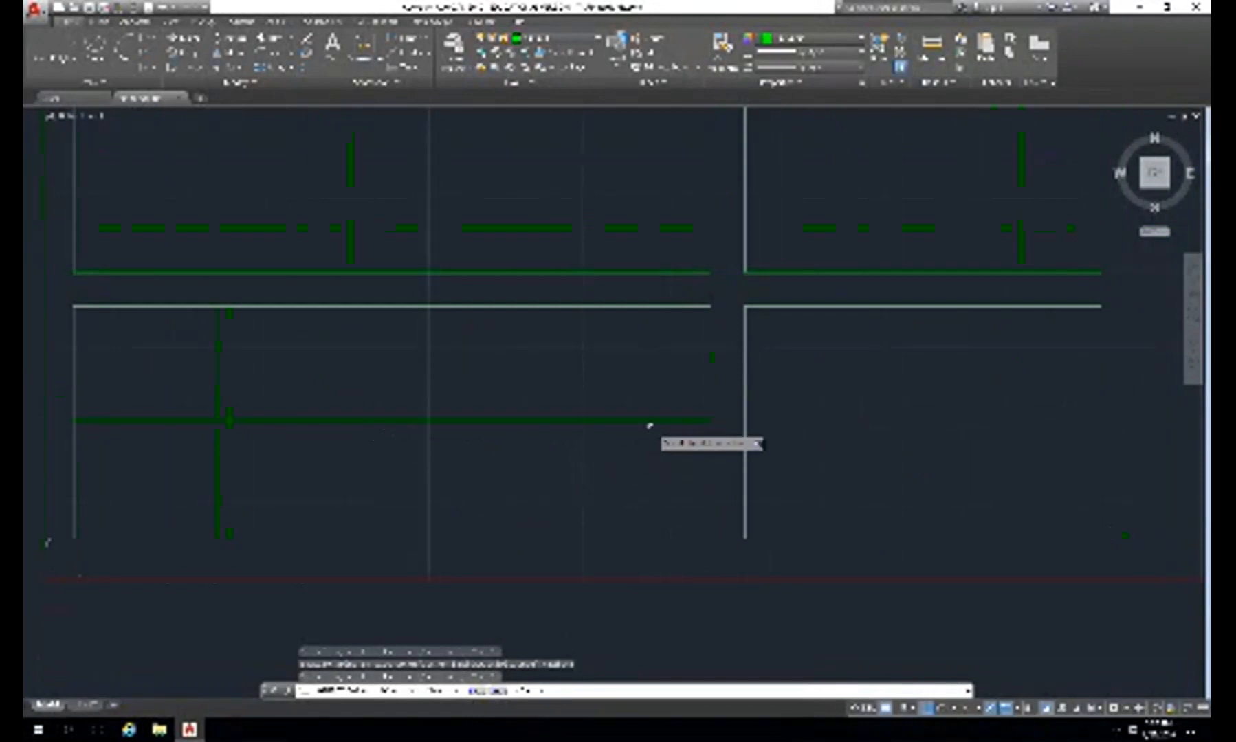
key(Delete)
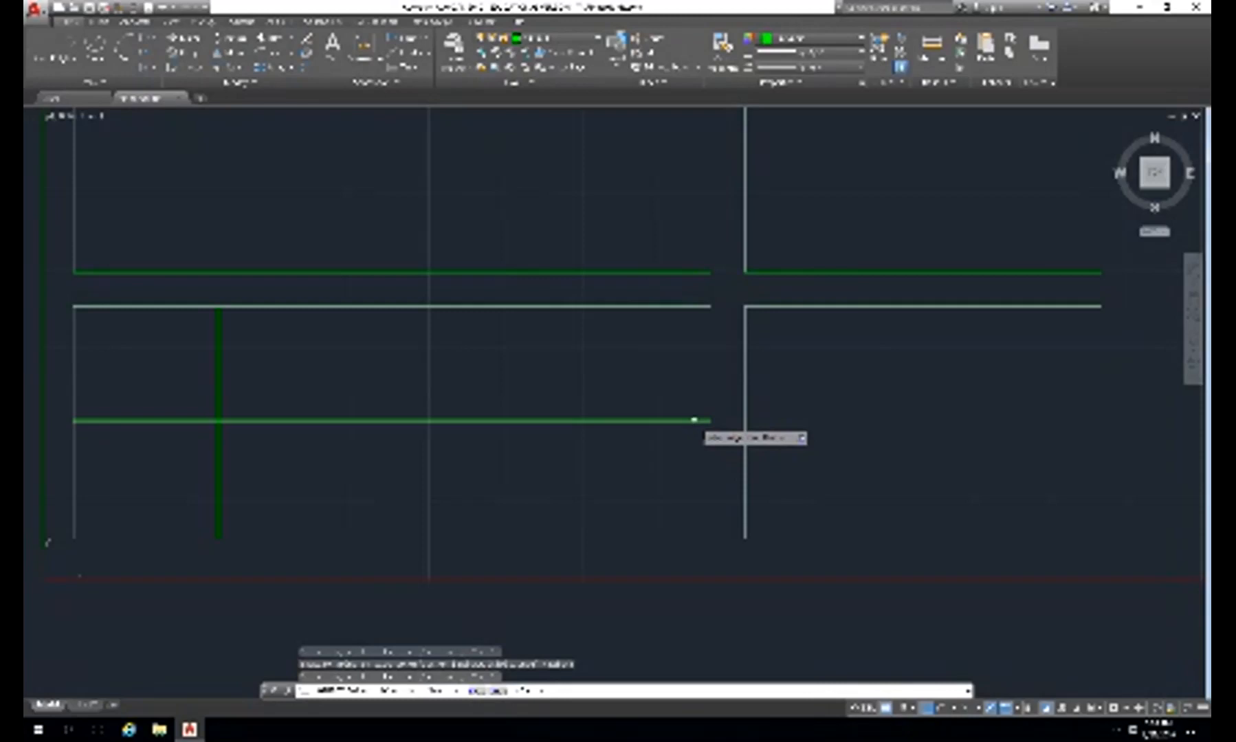
text(1)
key(Return)
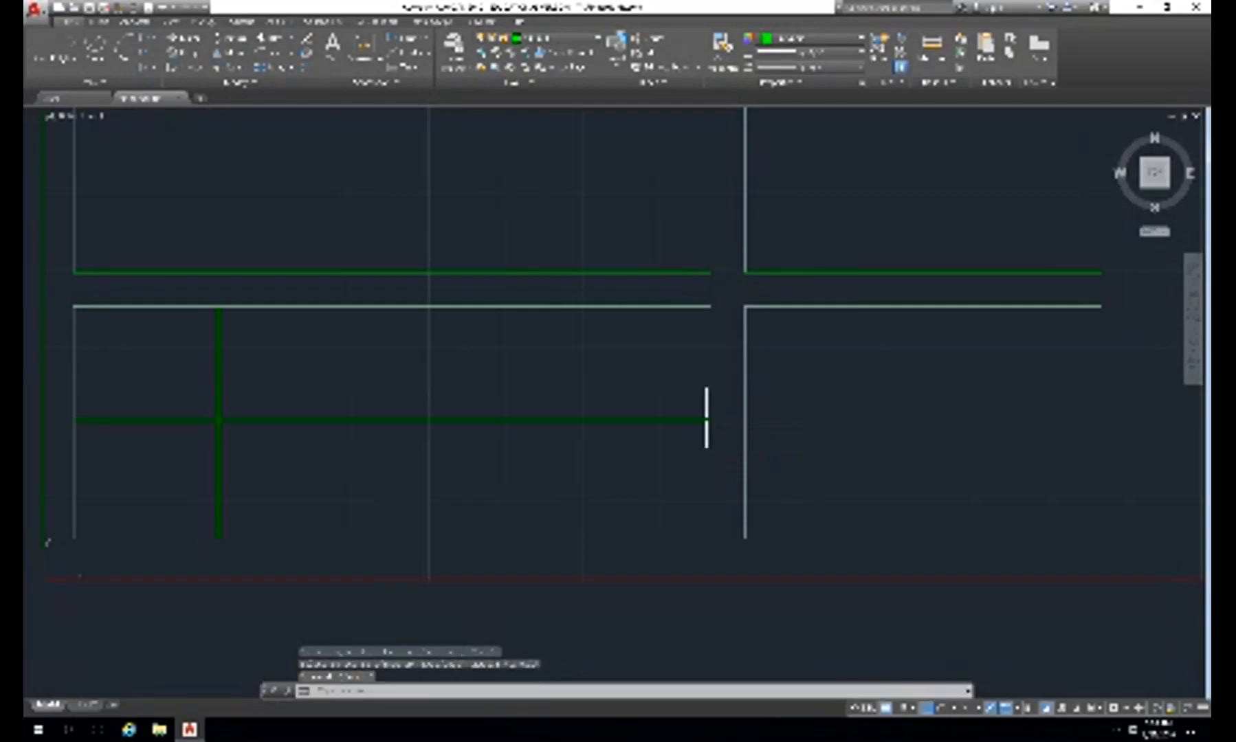
text(c)
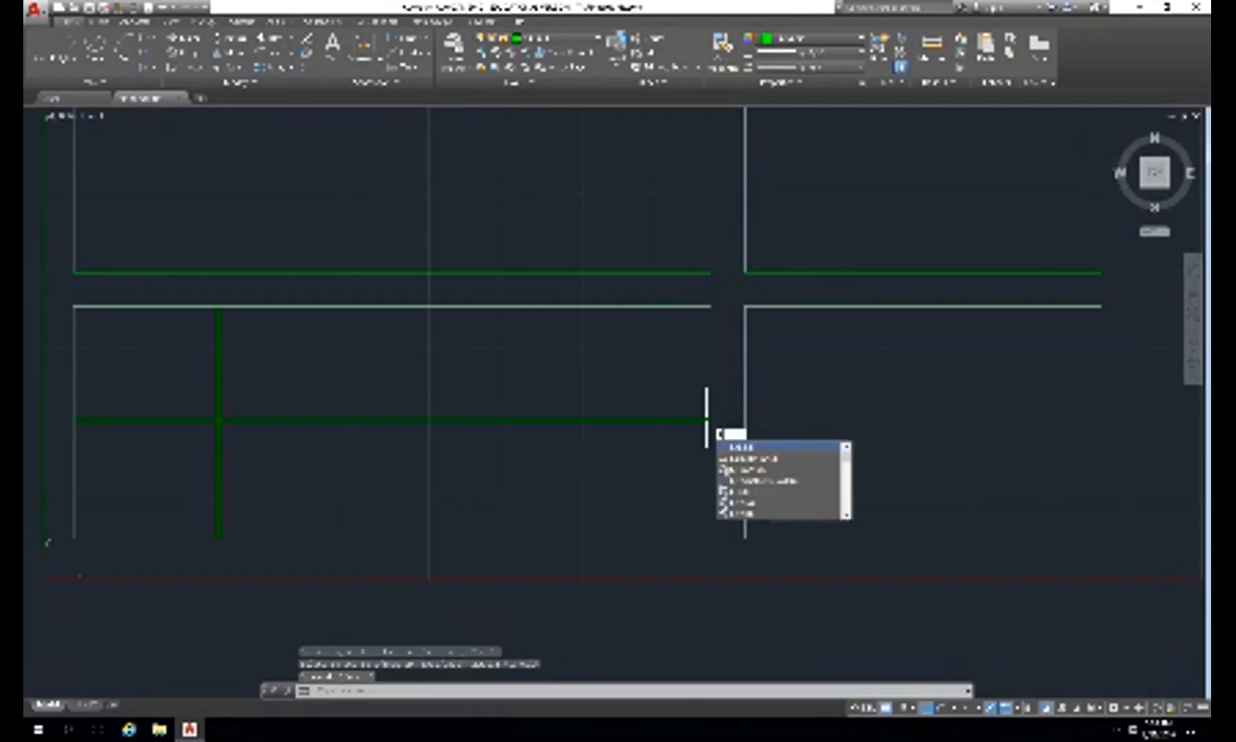
key(Return)
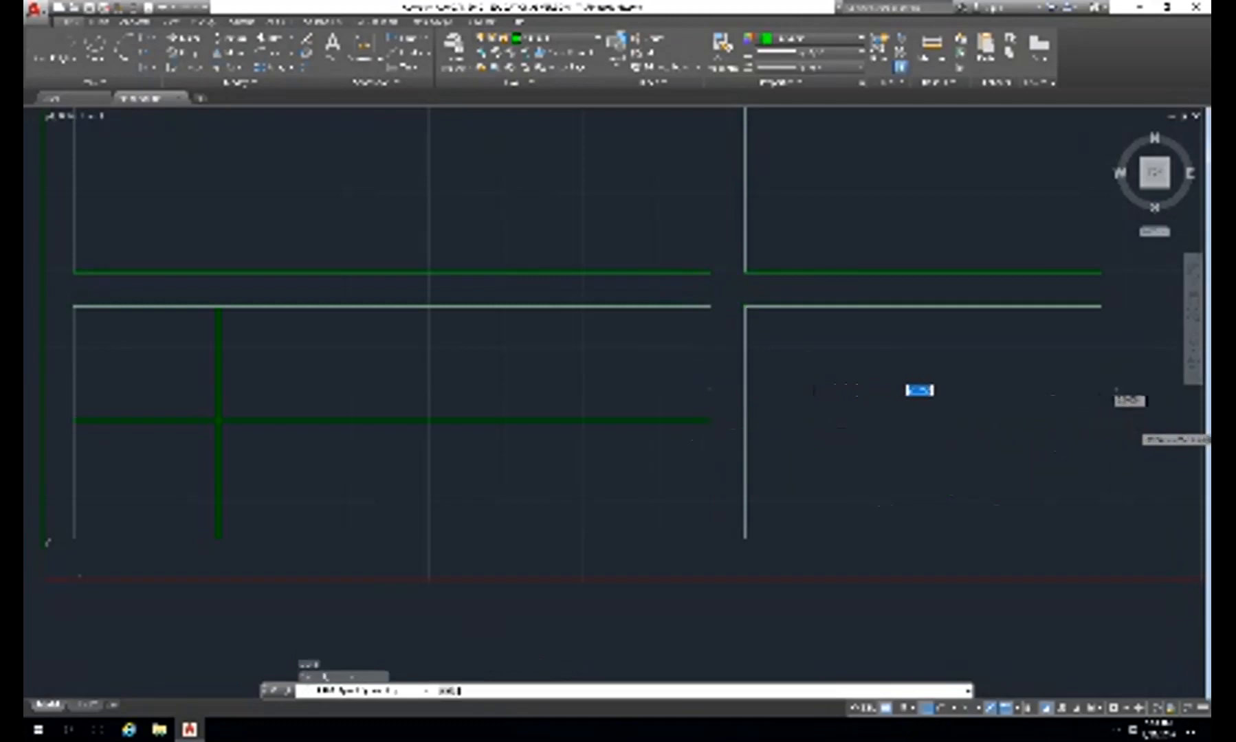
click(1133, 421)
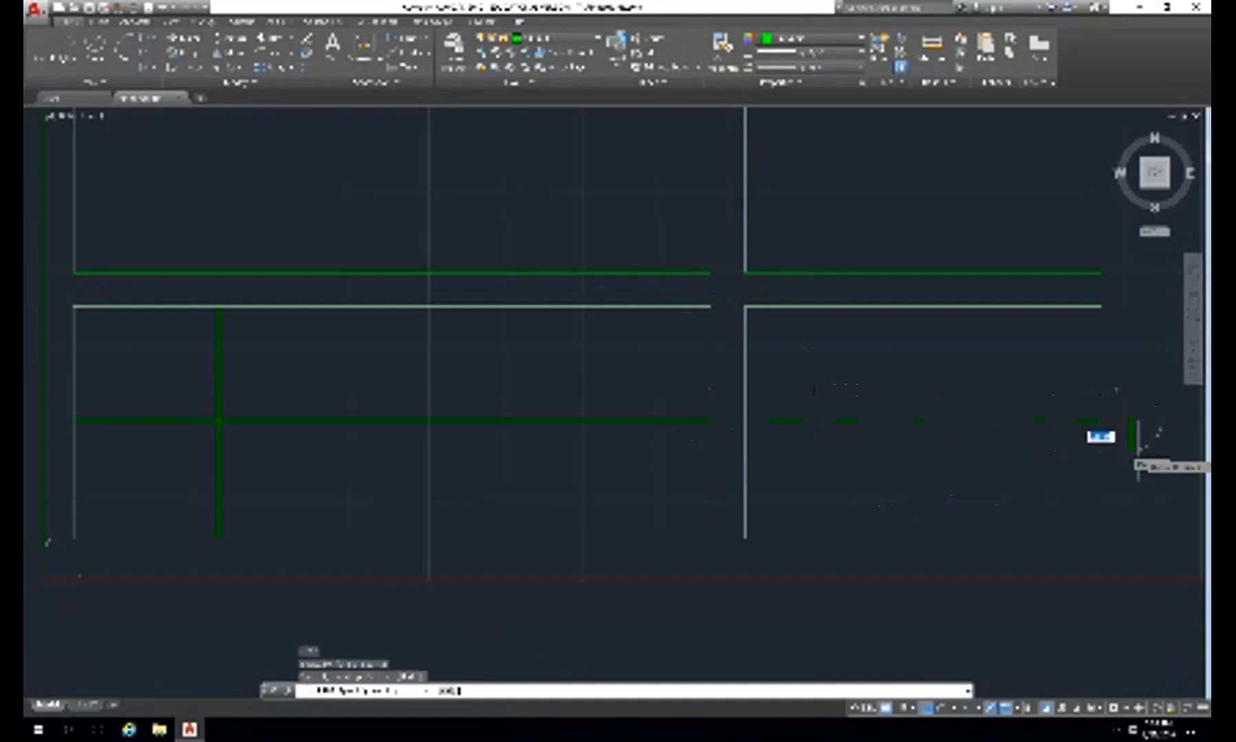
click(1138, 448)
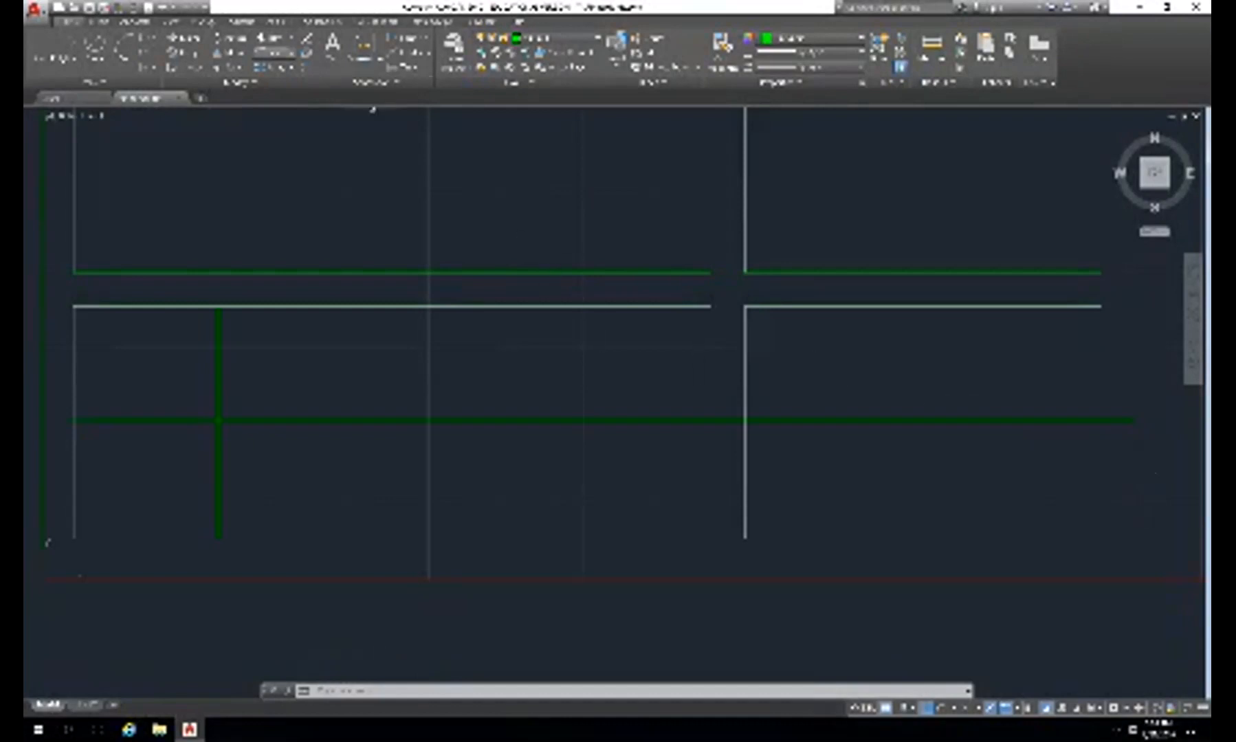
- Apply Chamfer to the top and left edges of the lower-right box at their shared corner
click(293, 52)
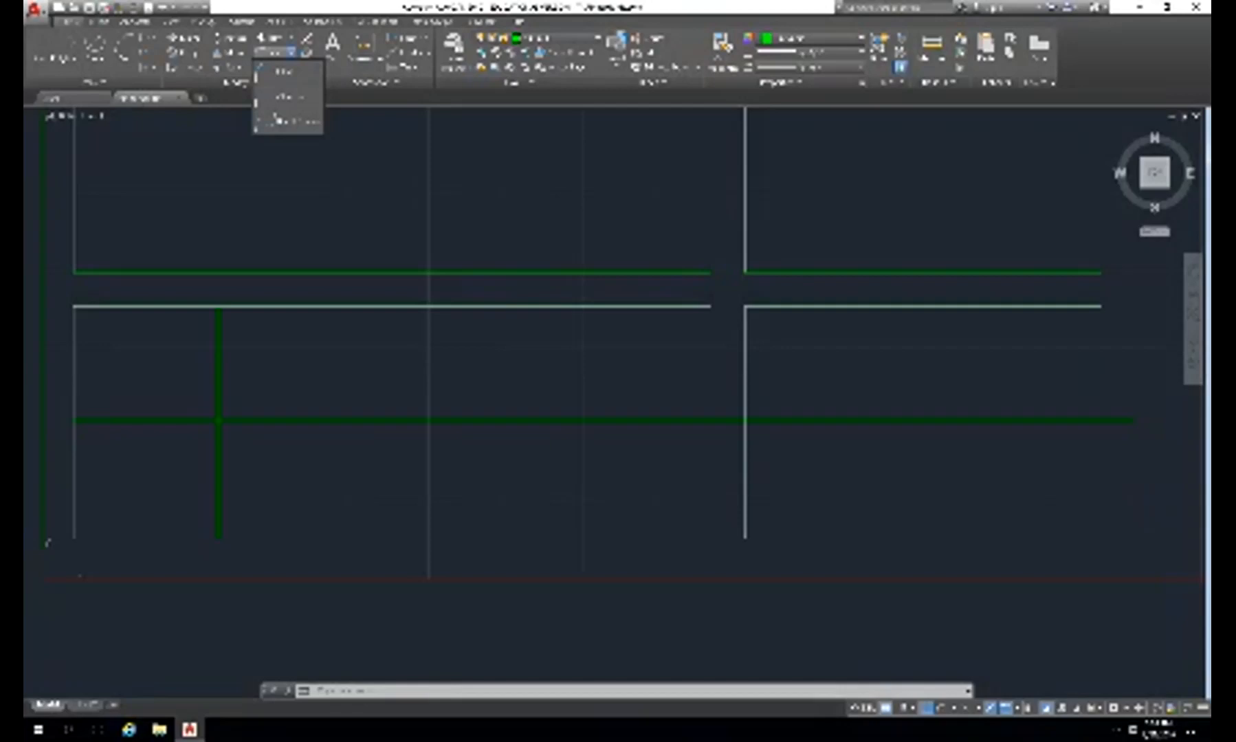
click(275, 119)
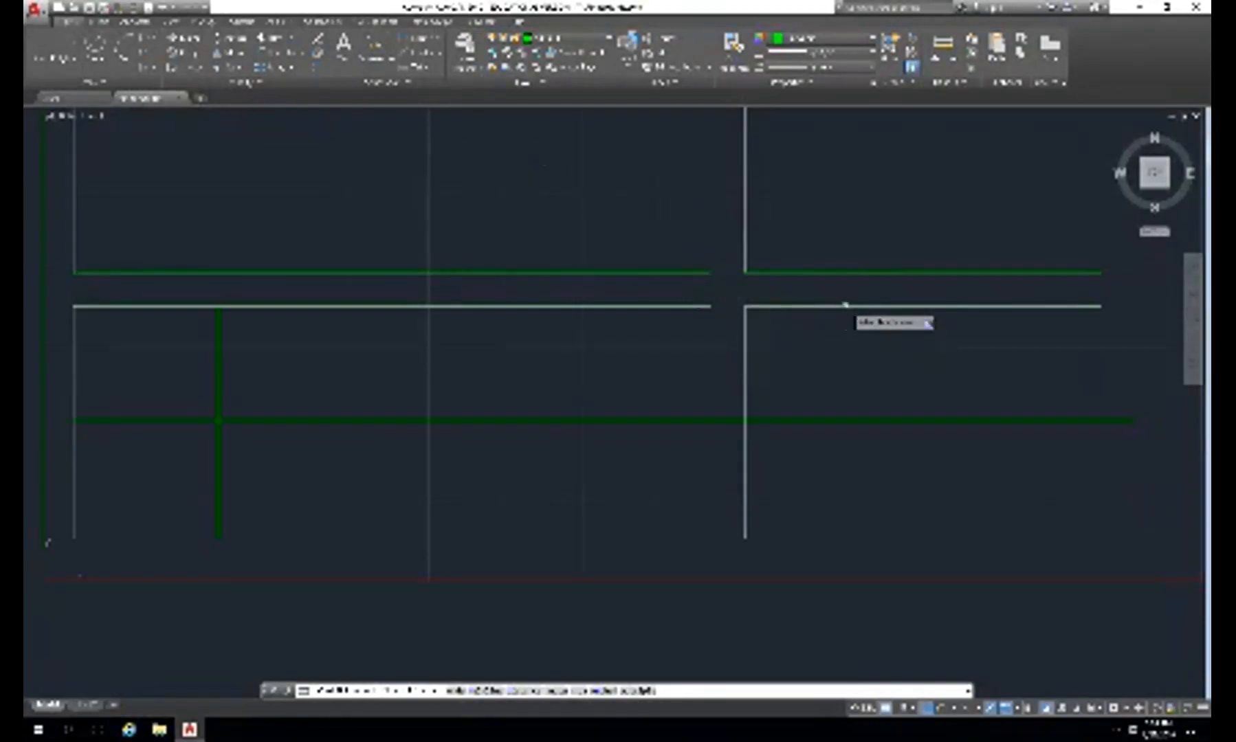
click(846, 305)
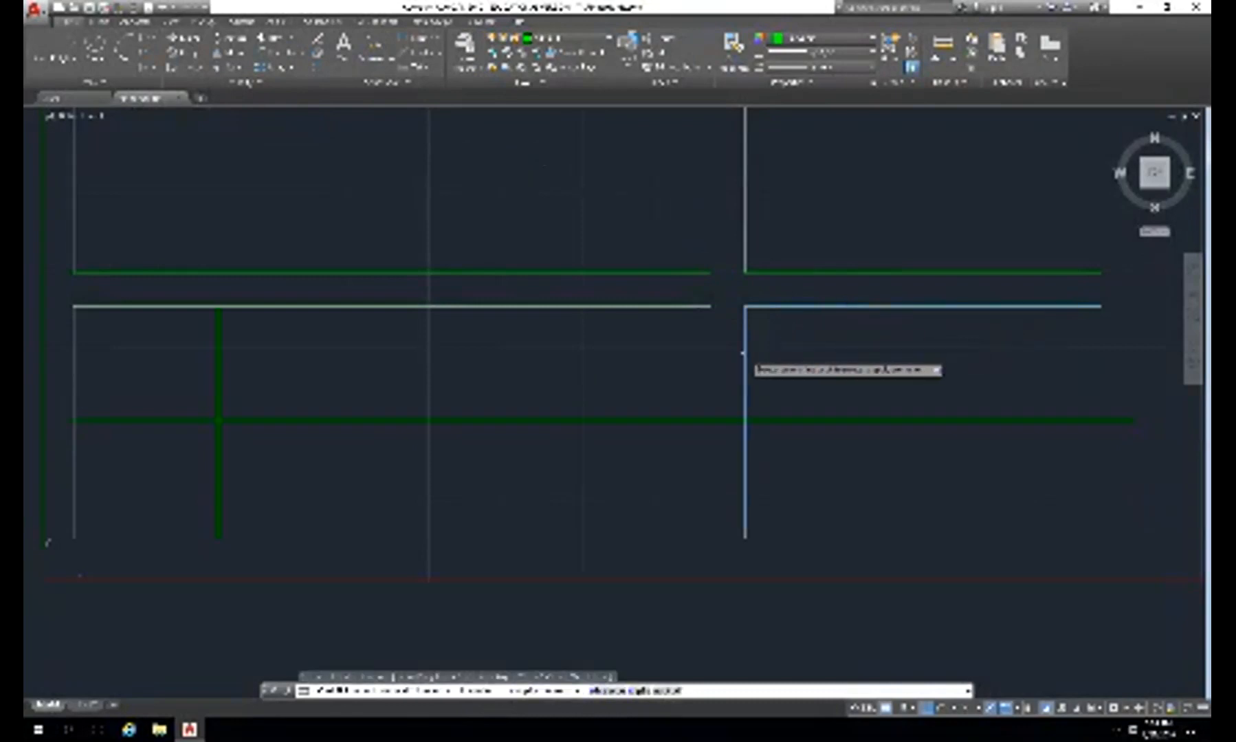
click(744, 353)
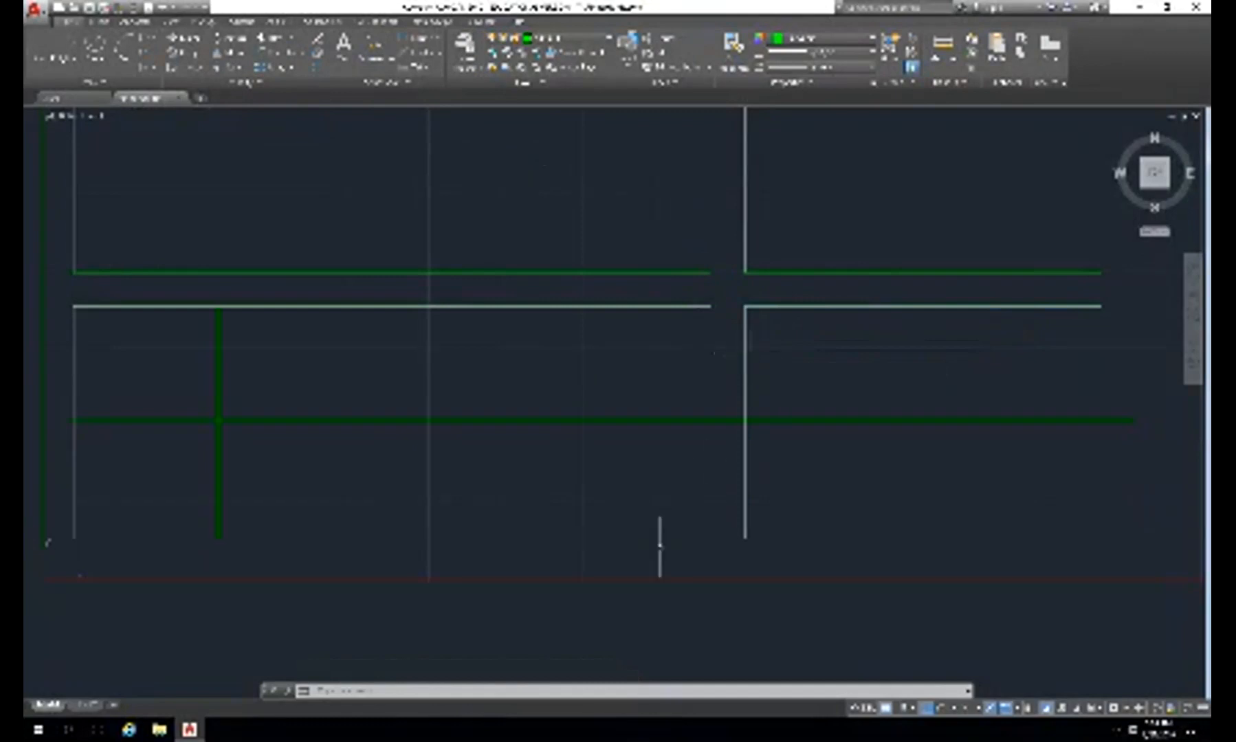
text(l)
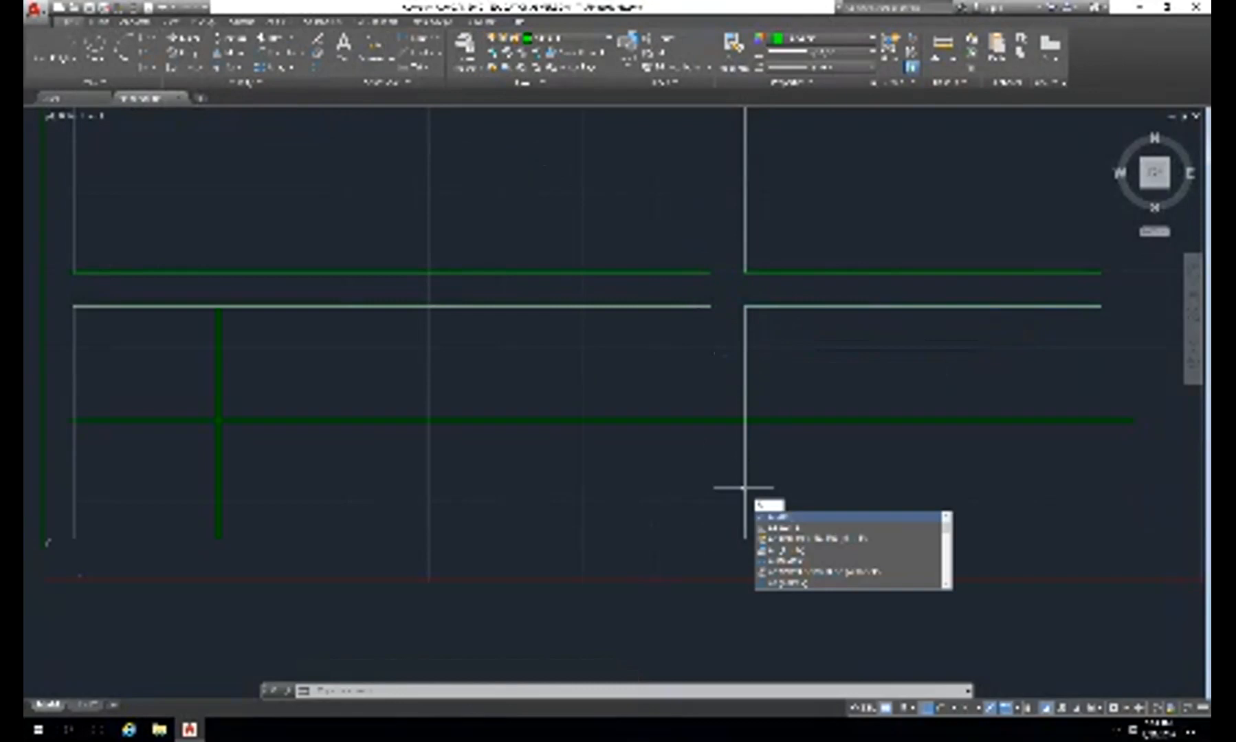
key(Return)
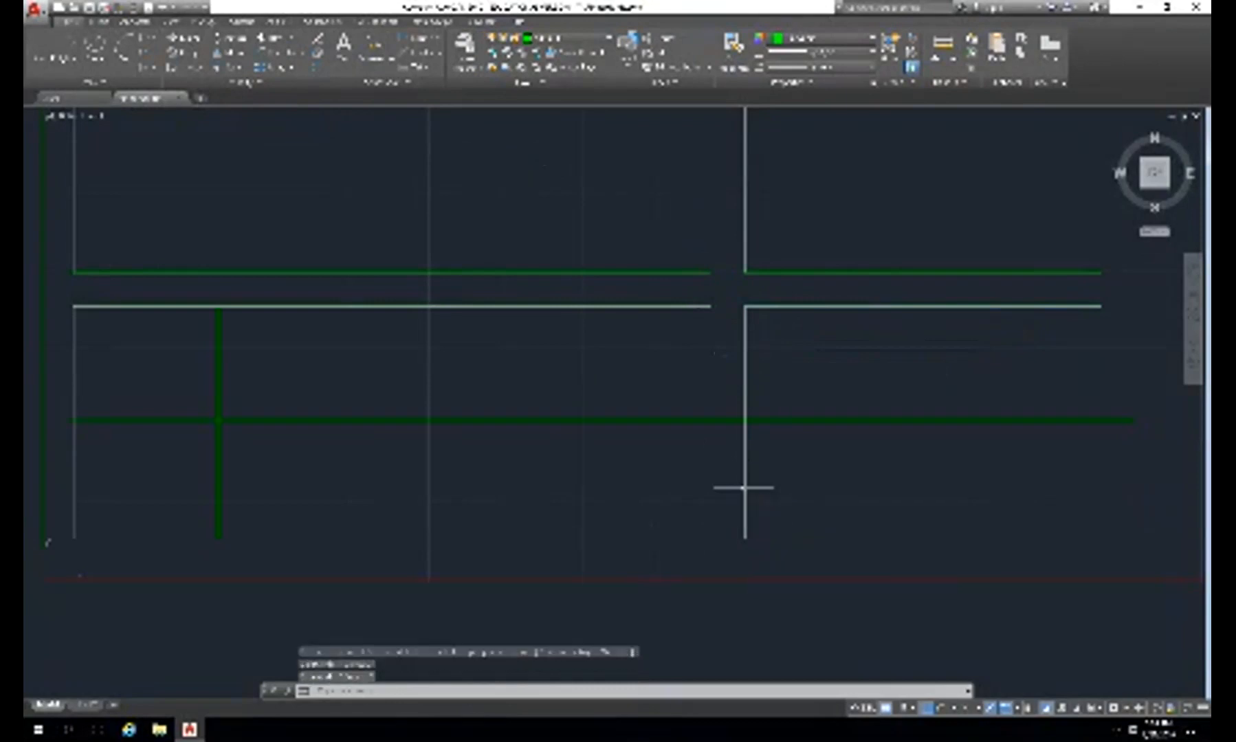
key(Escape)
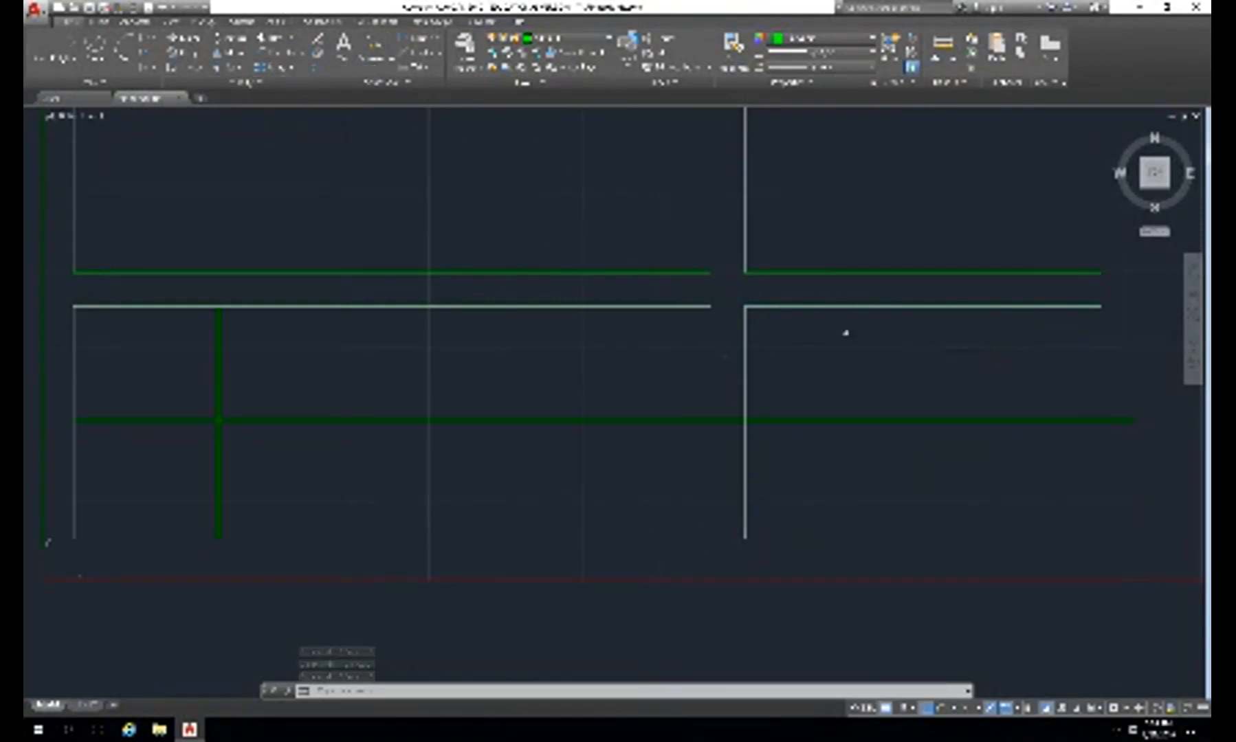
- Repeat Chamfer twice on the lower-right box, picking its top edge and its left edge each time
text(l)
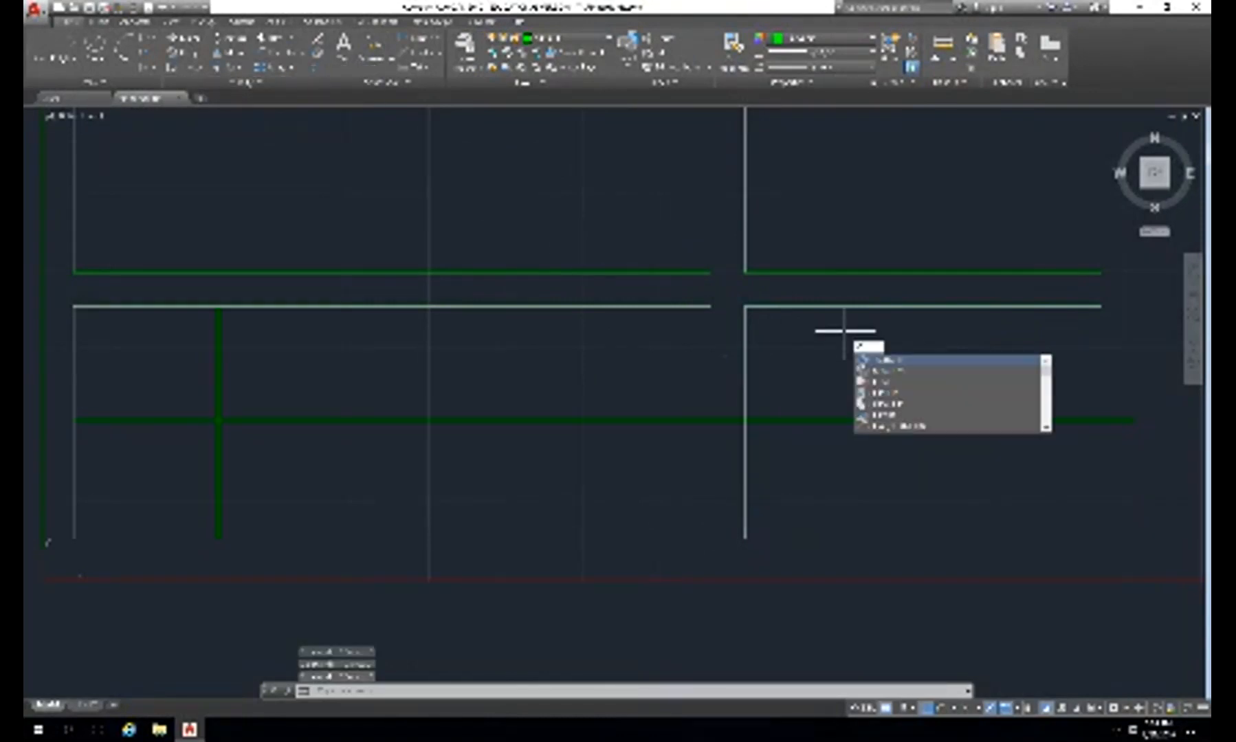
text(ay)
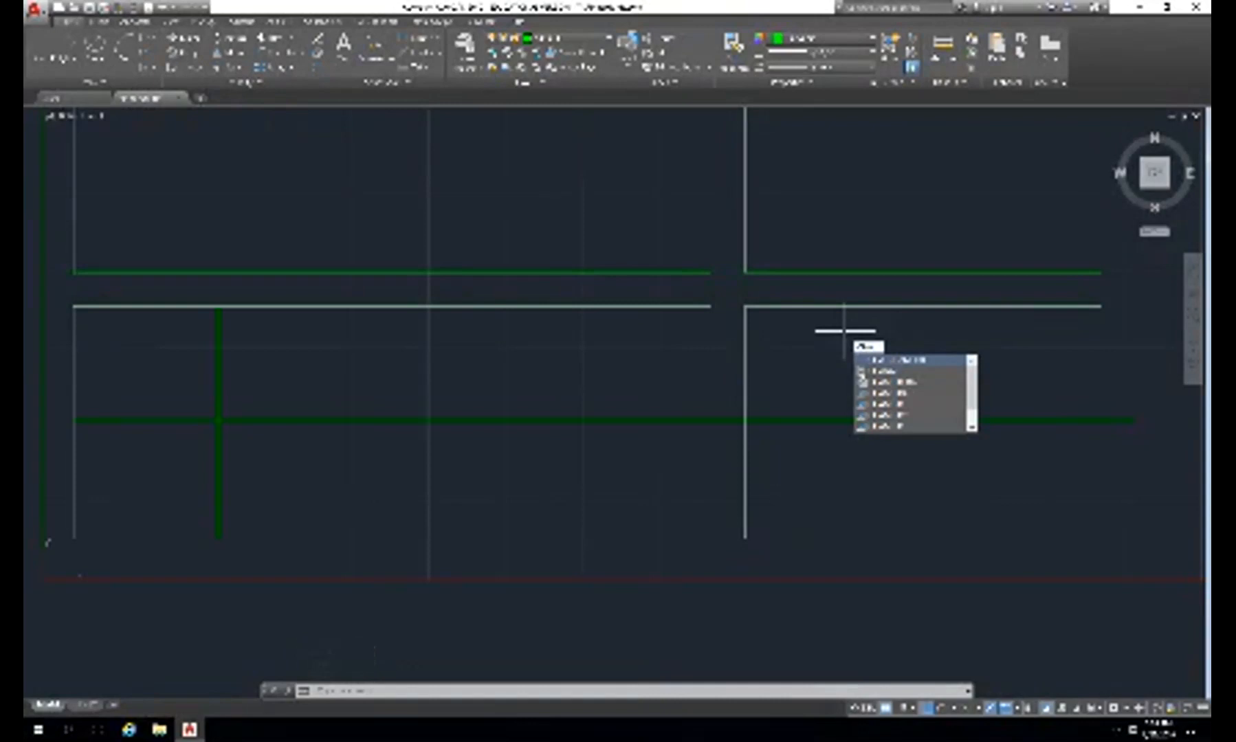
key(Return)
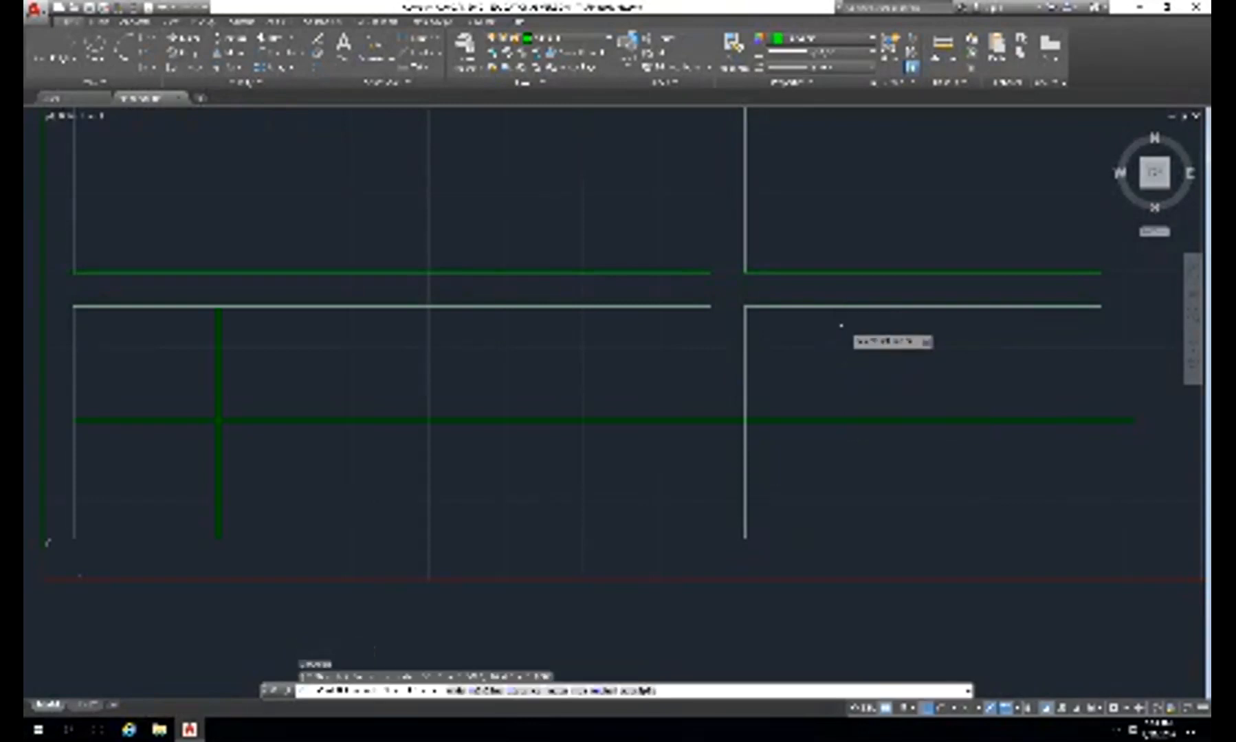
click(840, 306)
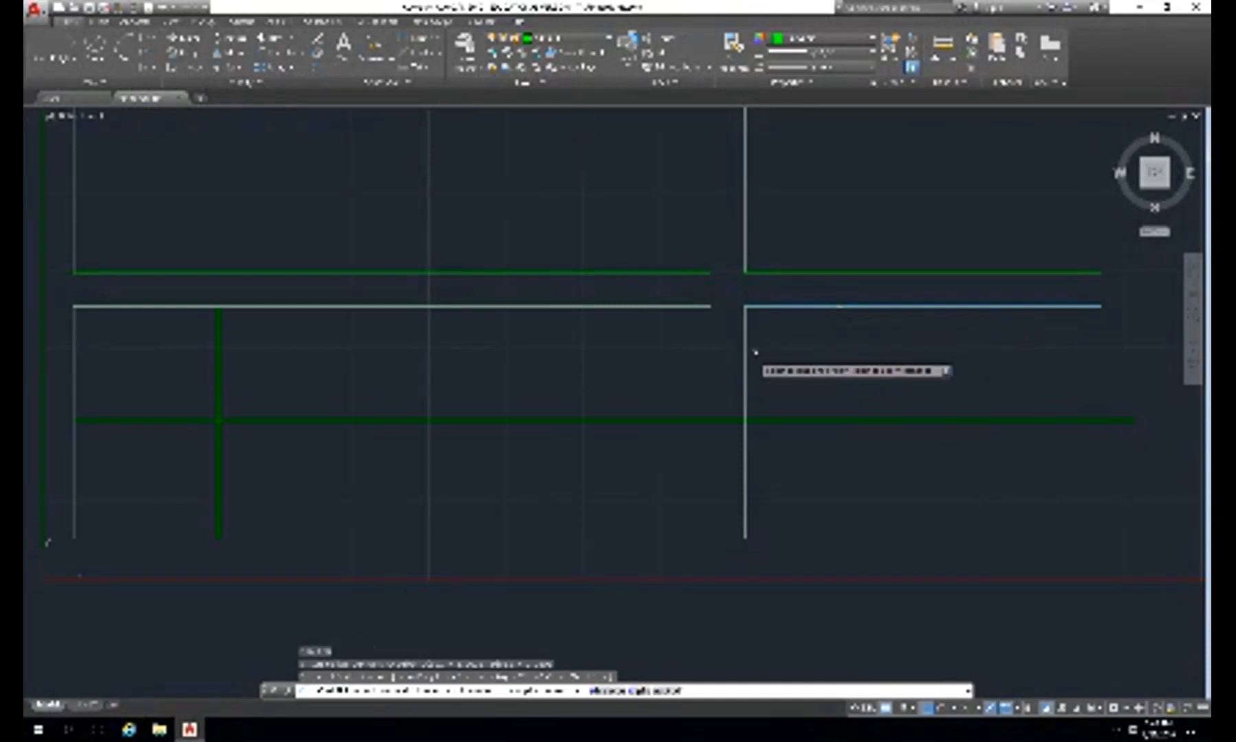
click(745, 322)
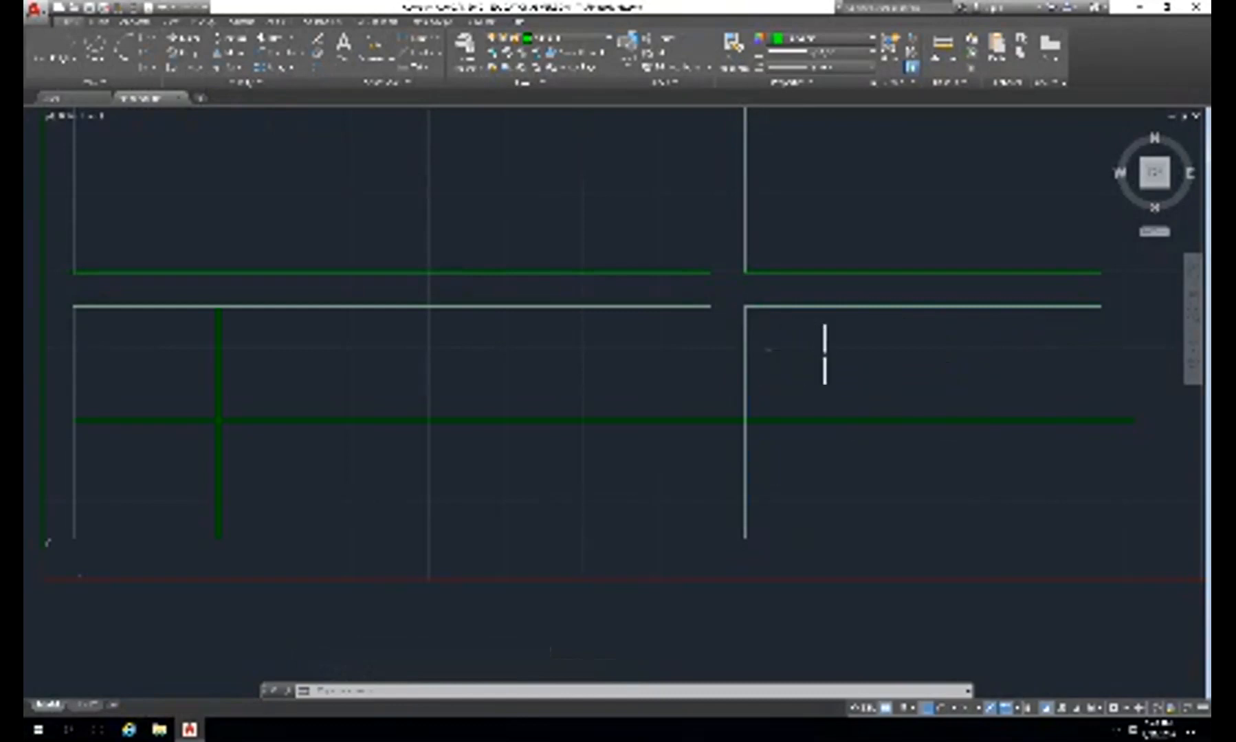
key(space)
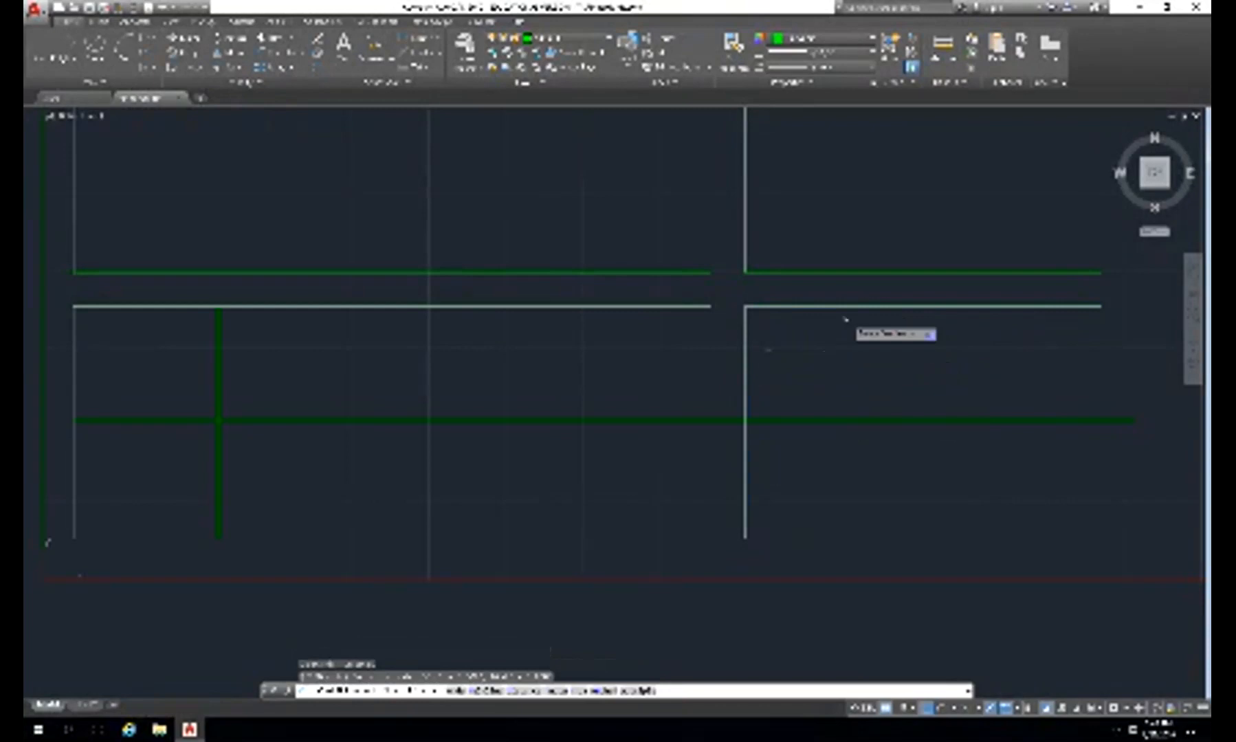
key(Return)
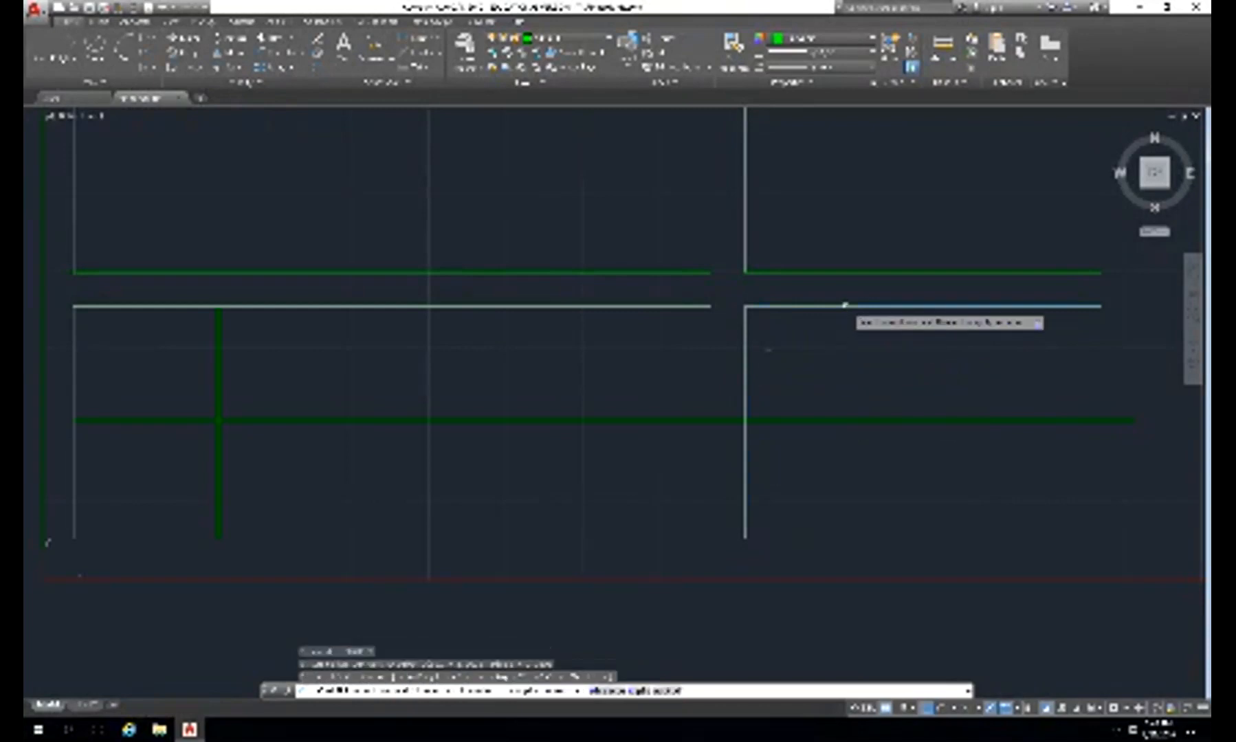
click(746, 304)
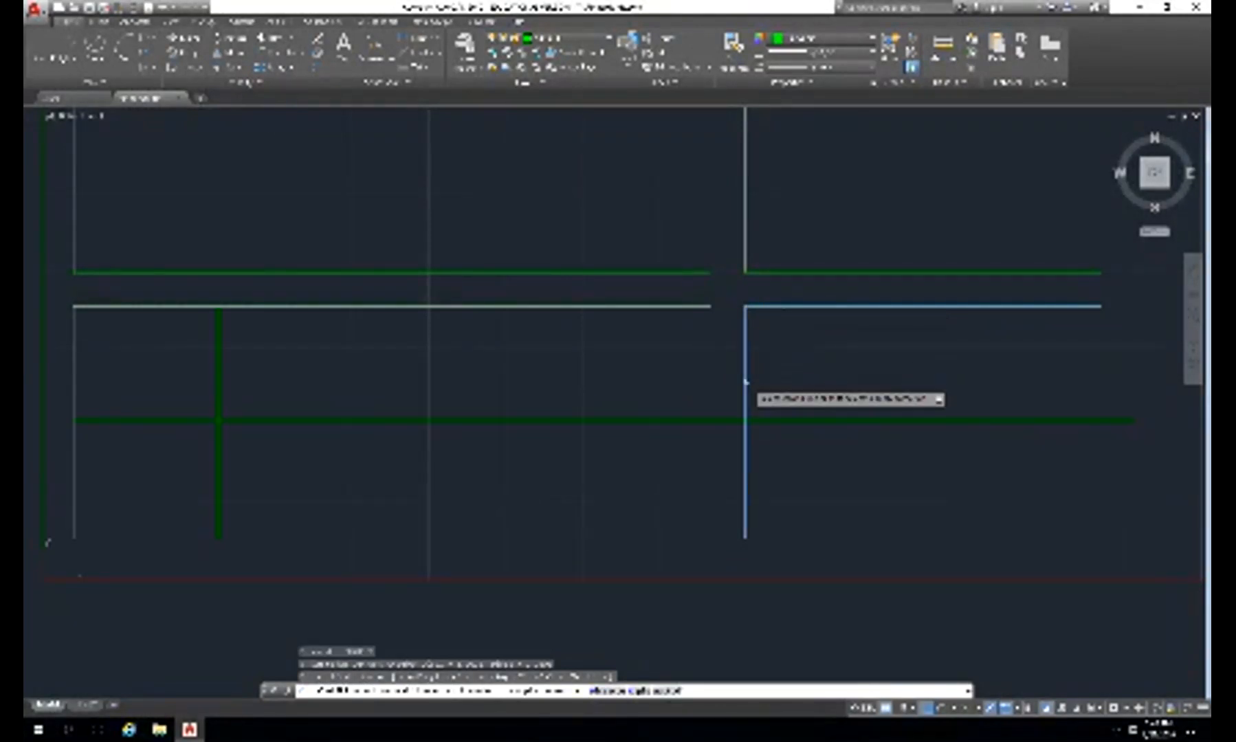
click(746, 381)
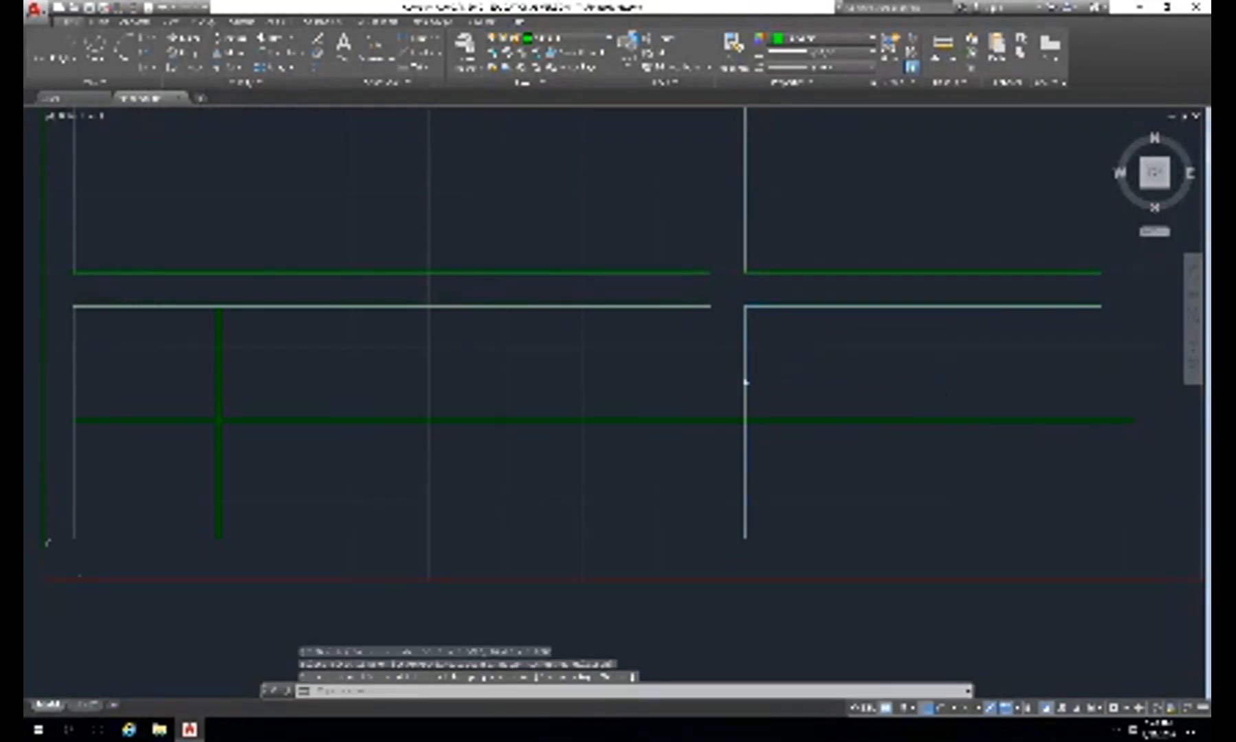
text(l)
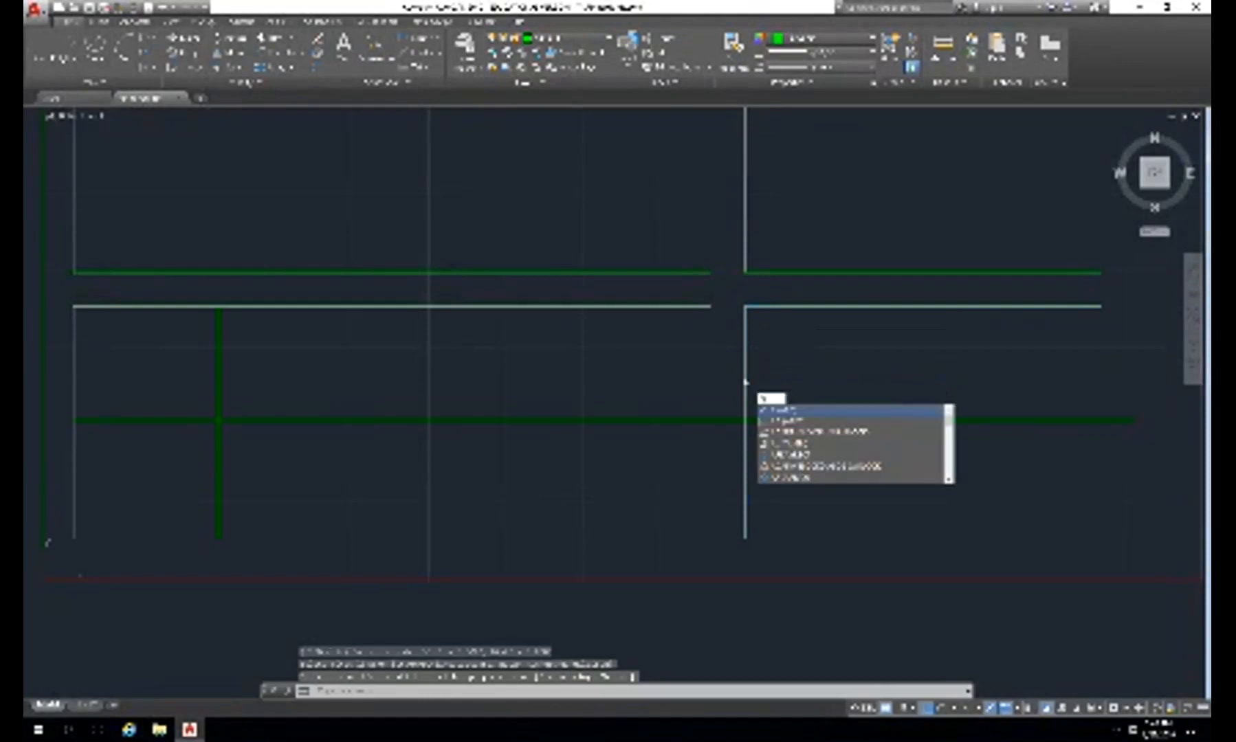
key(BackSpace)
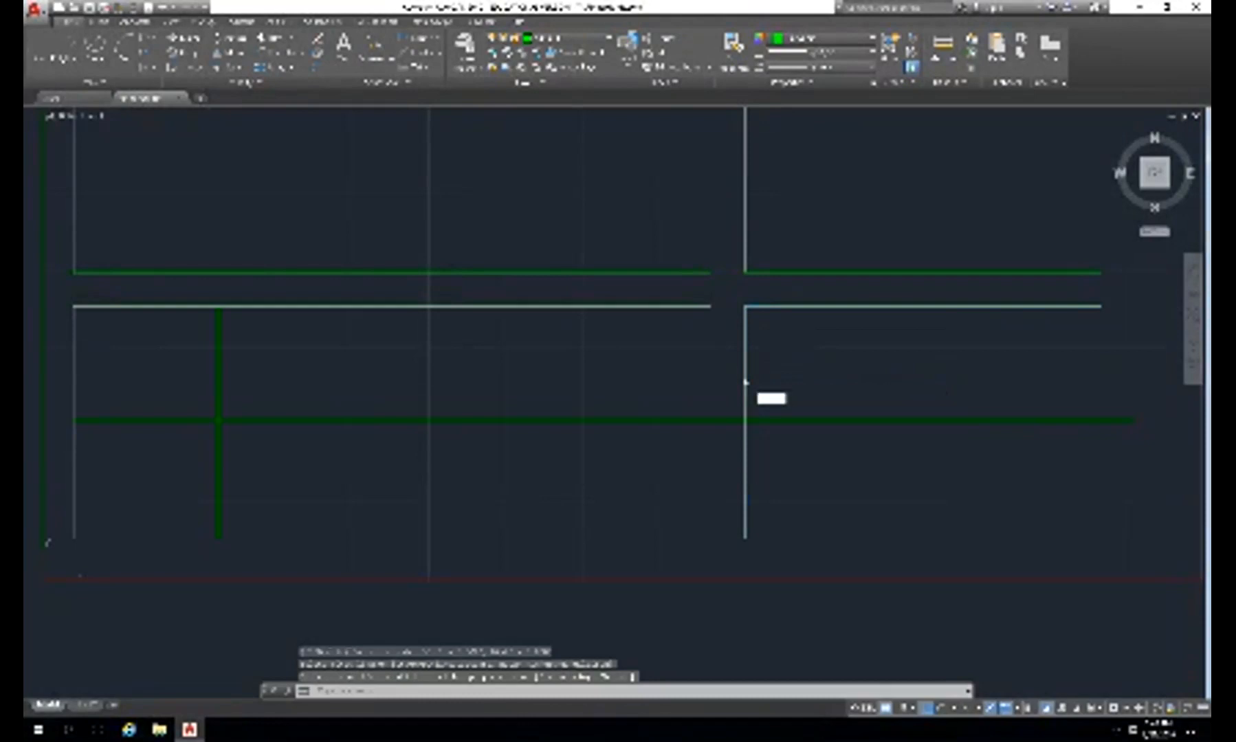
text(m)
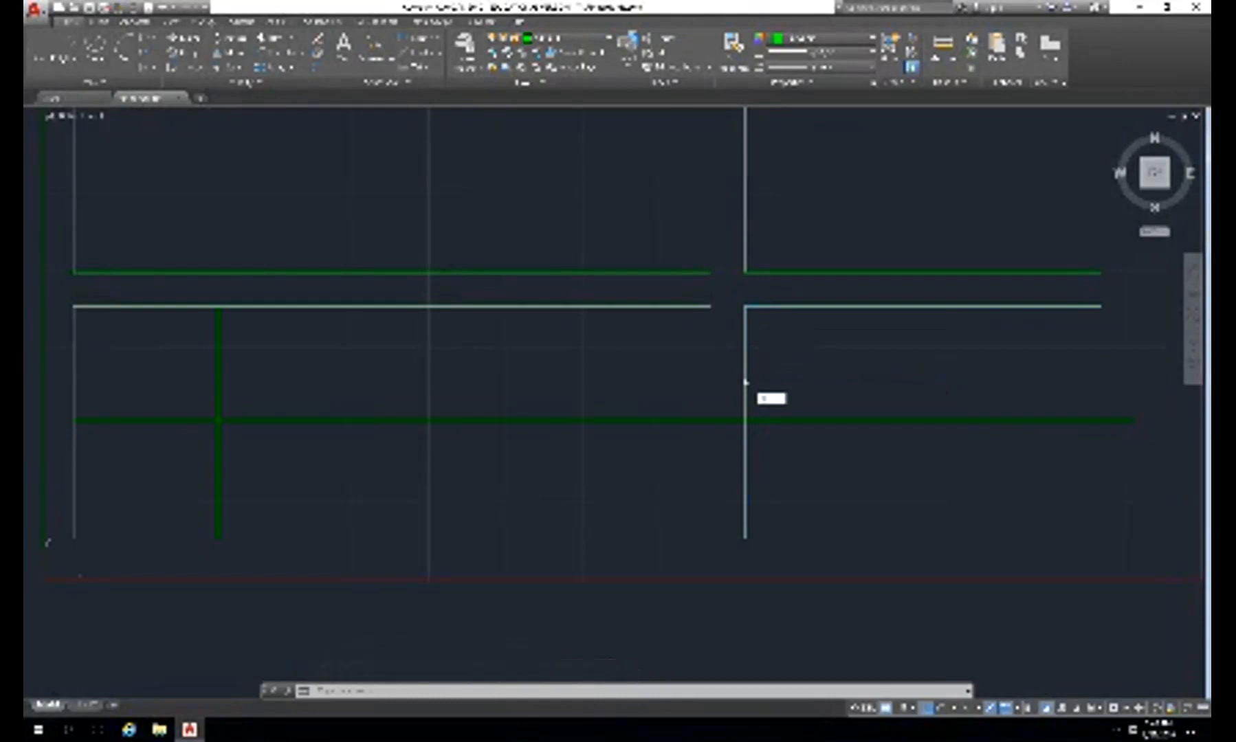
key(Return)
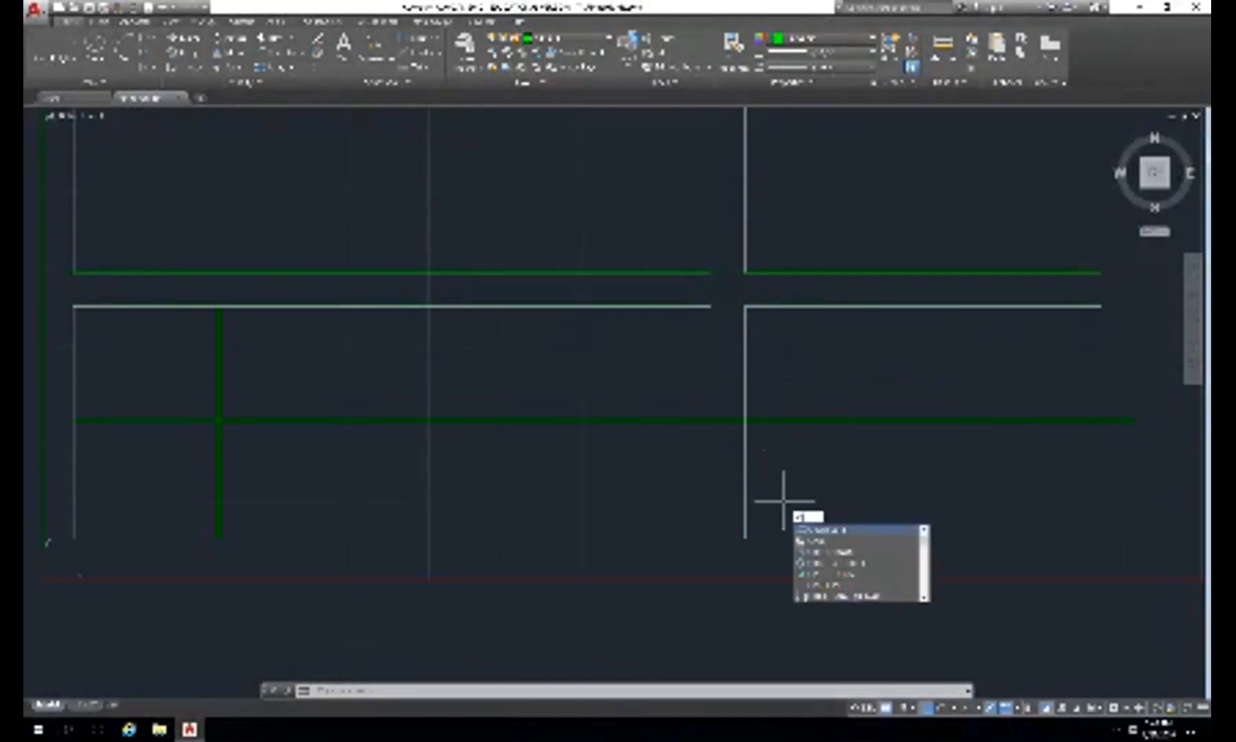
key(Return)
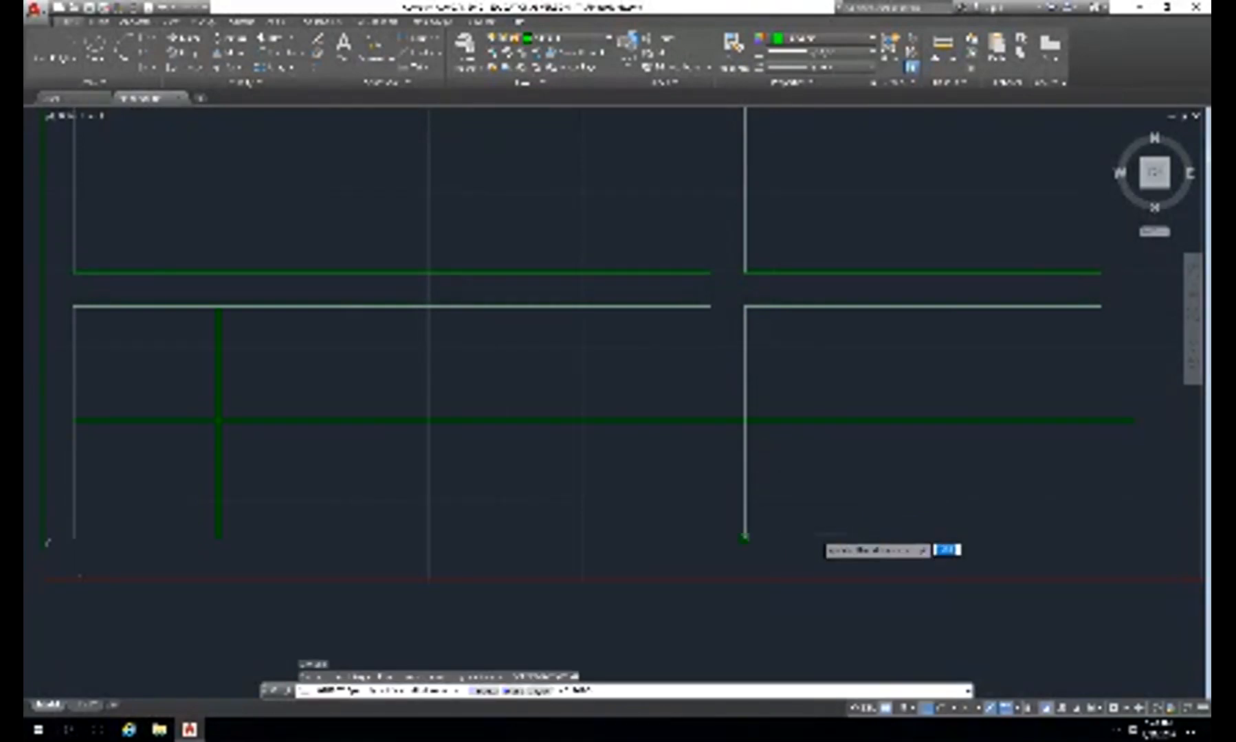
text(1)
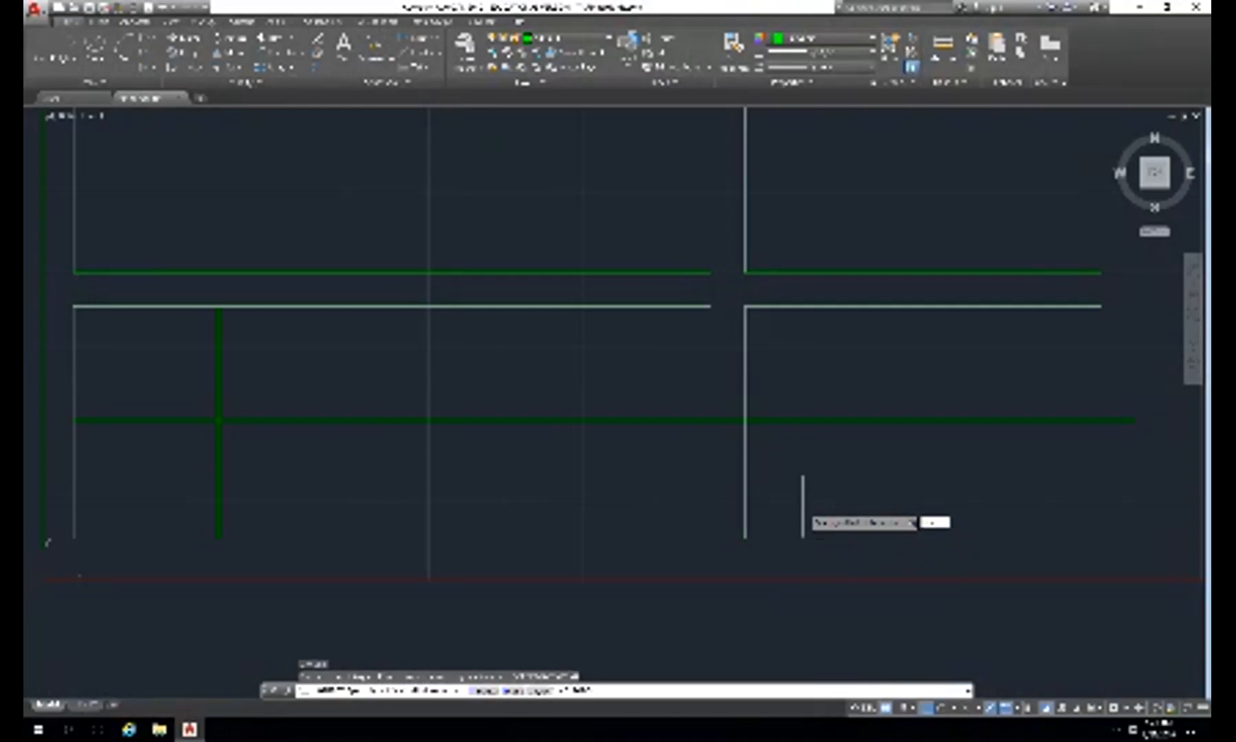
text(00)
key(Return)
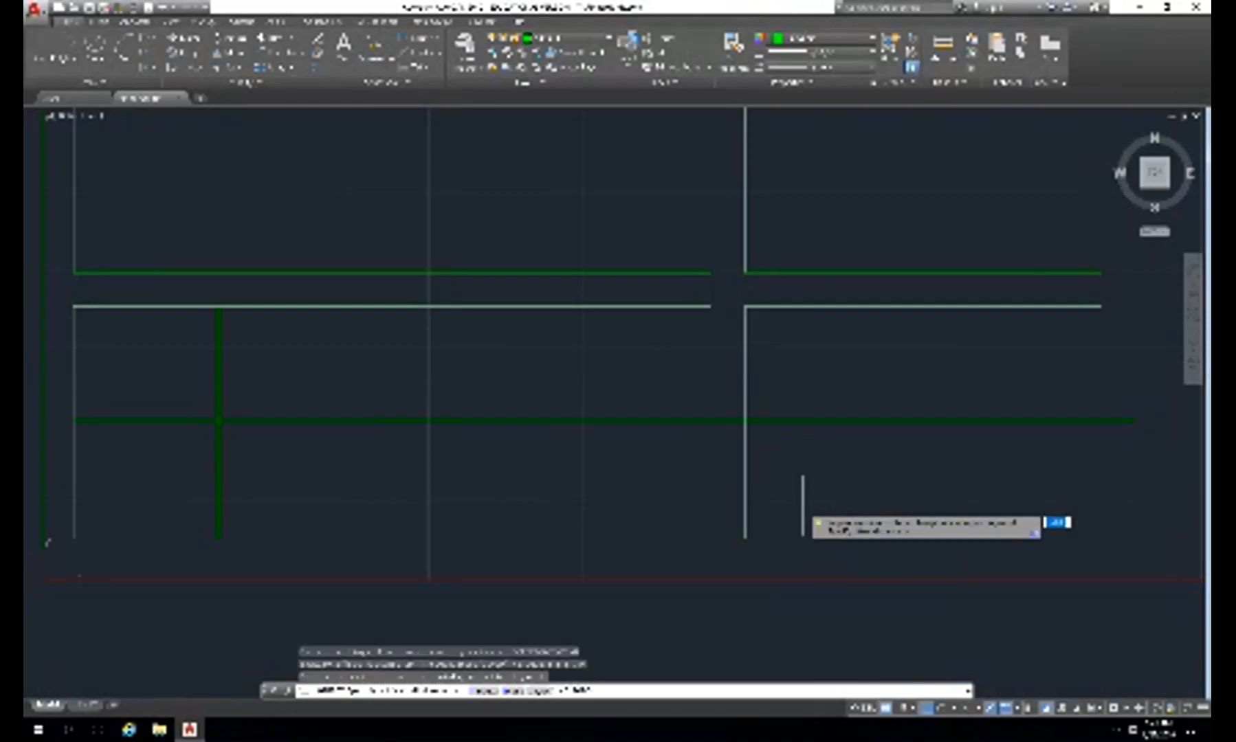
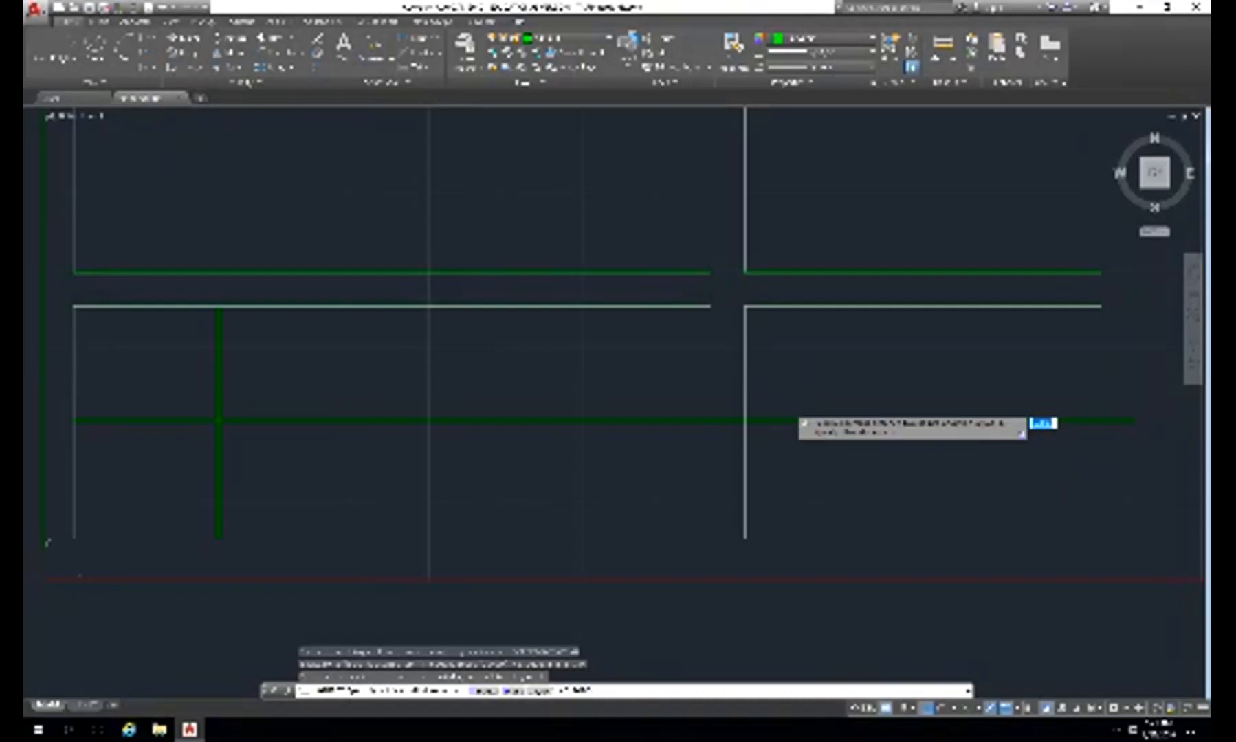
key(Escape)
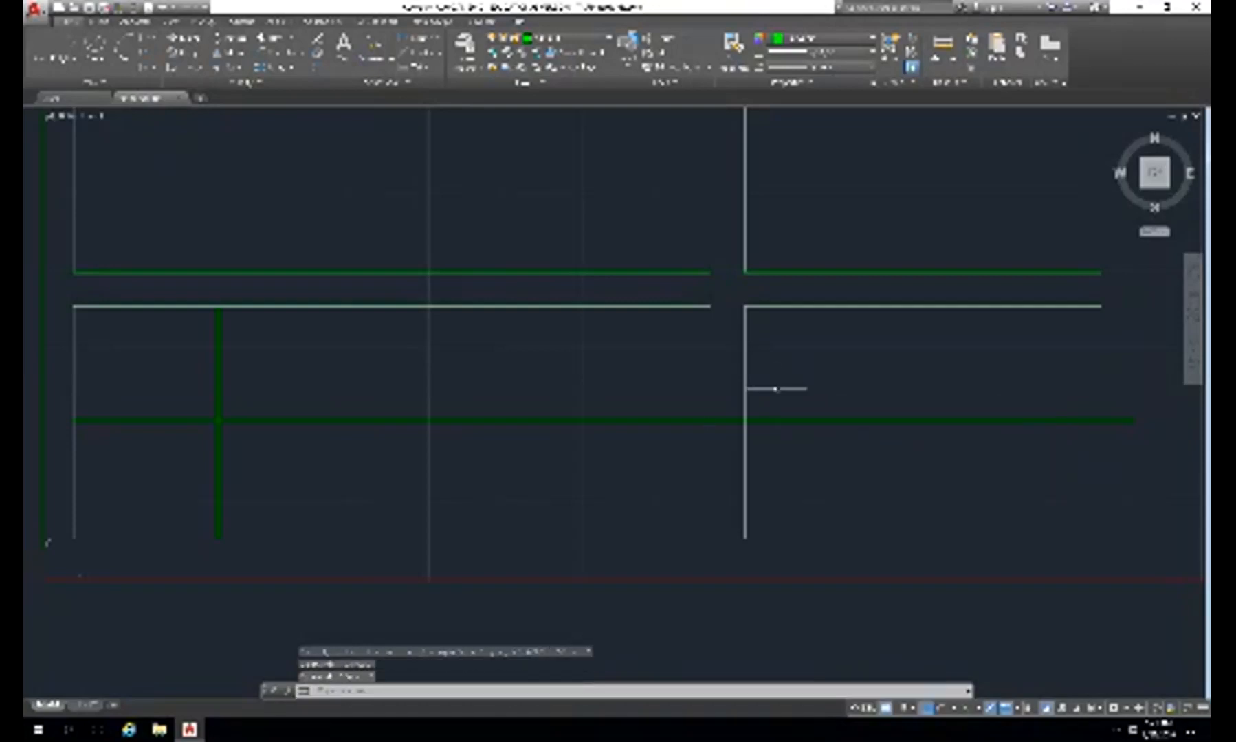
- Try to offset the top edge of the lower-right box downward into the box by 20
text(ml)
key(Return)
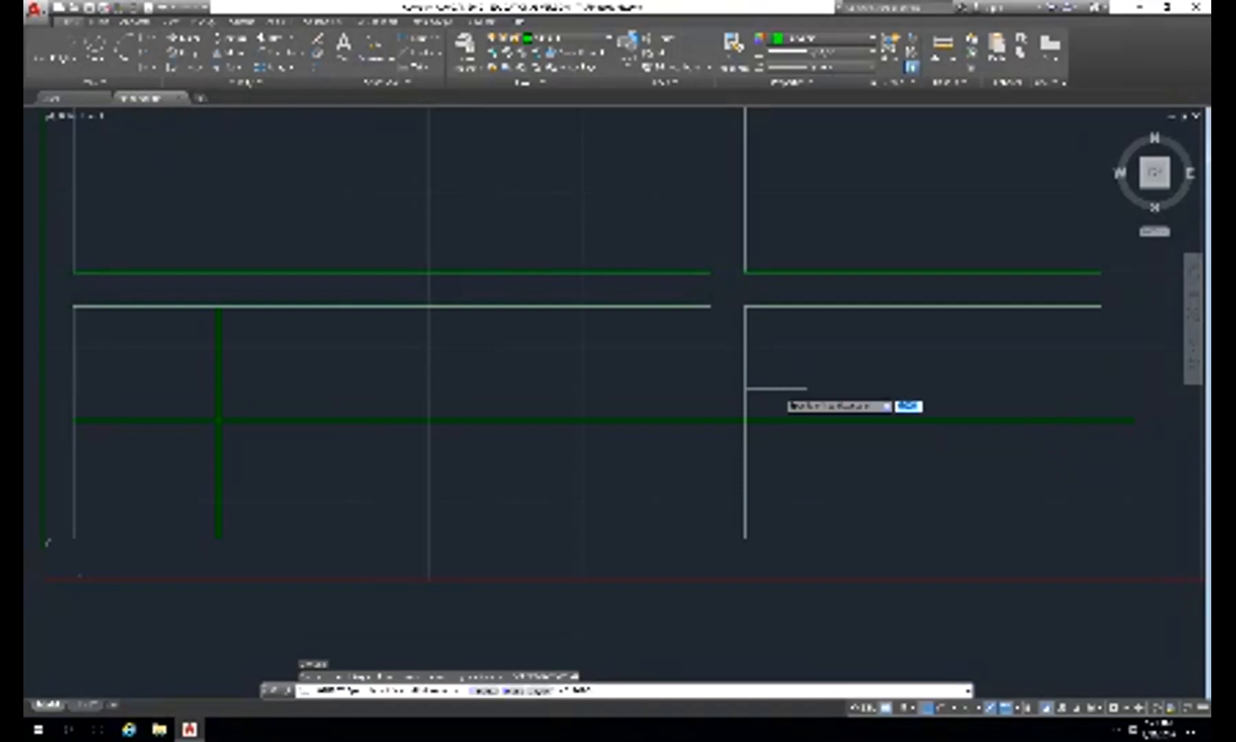
text(20)
key(Return)
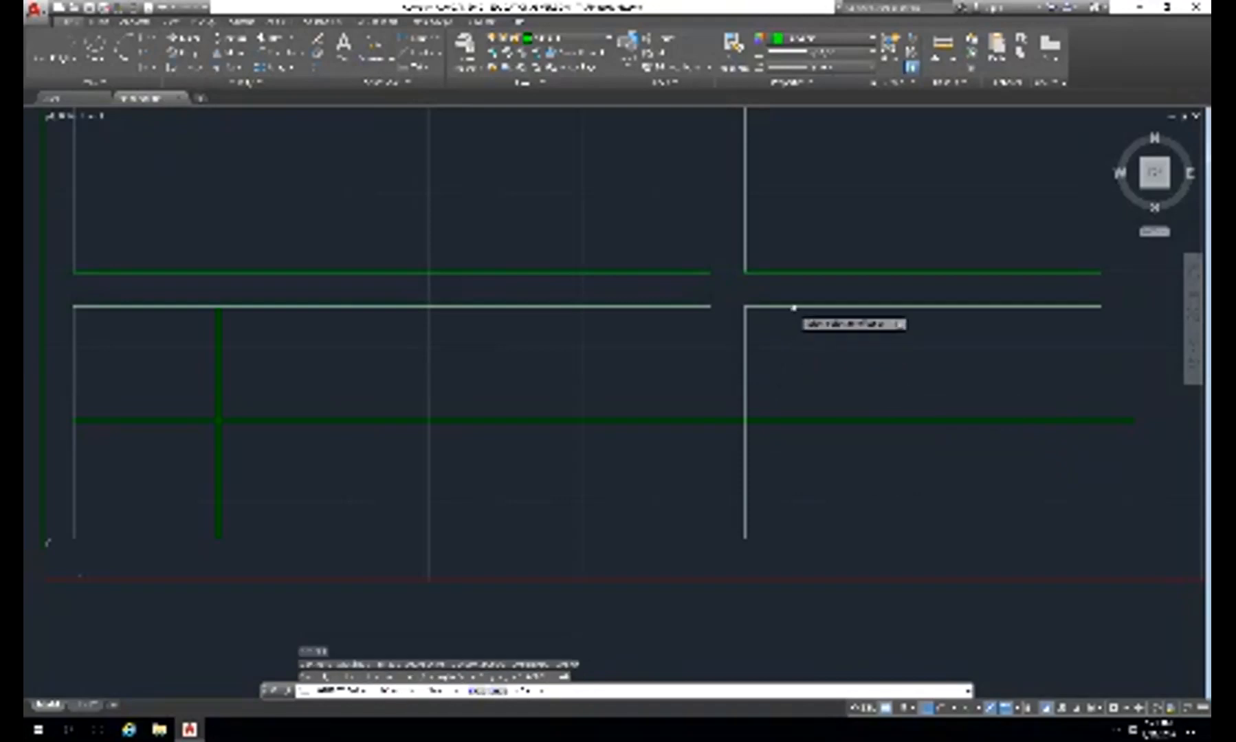
click(794, 307)
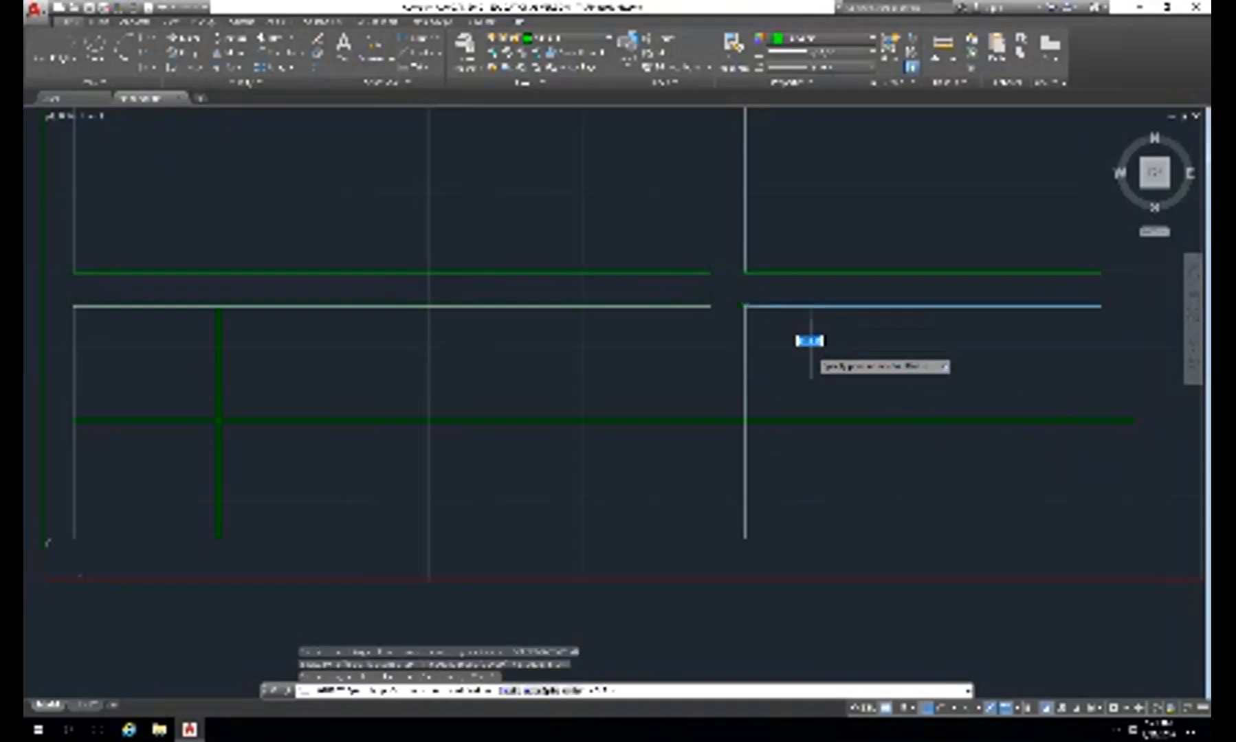
click(811, 353)
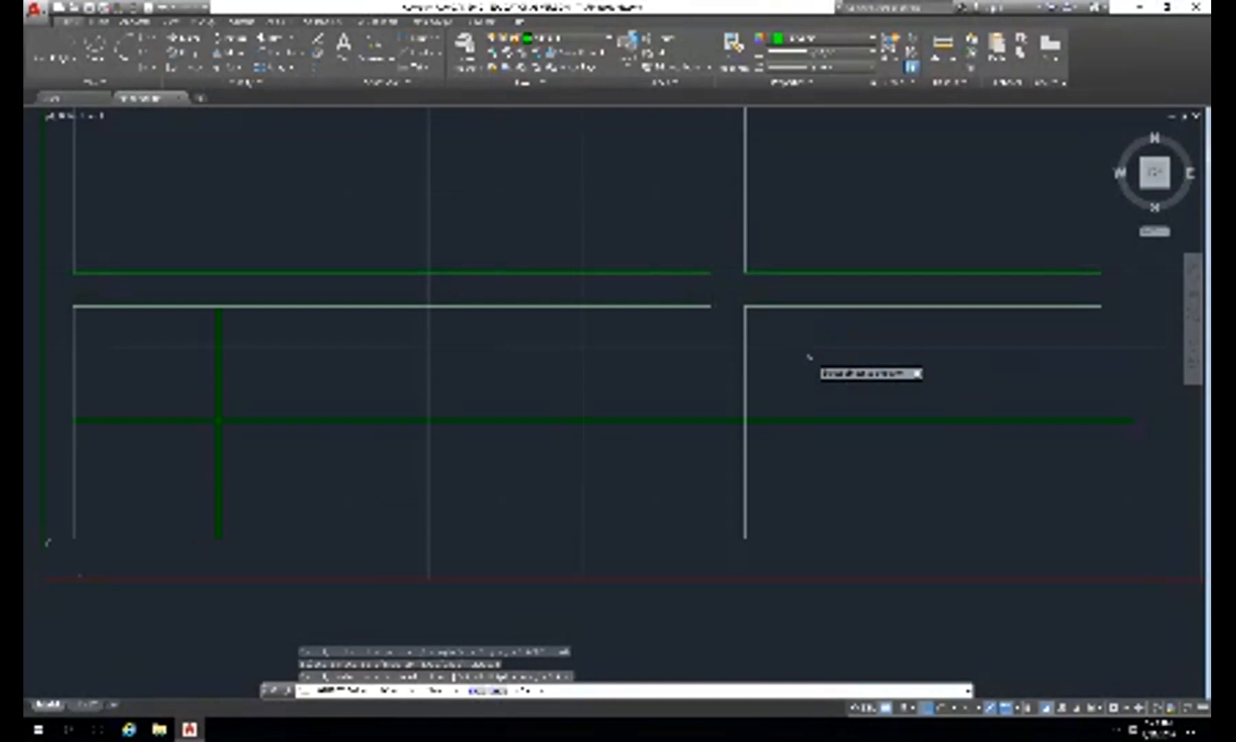
text(e)
key(Return)
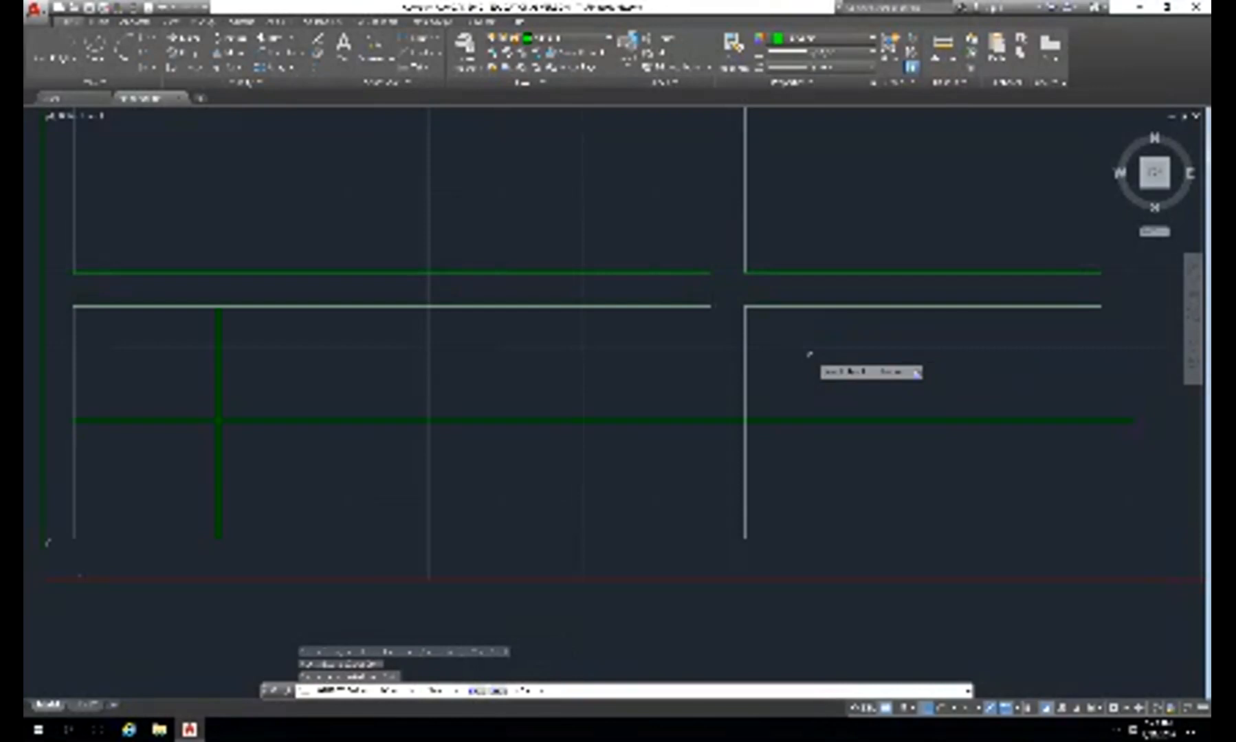
key(Escape)
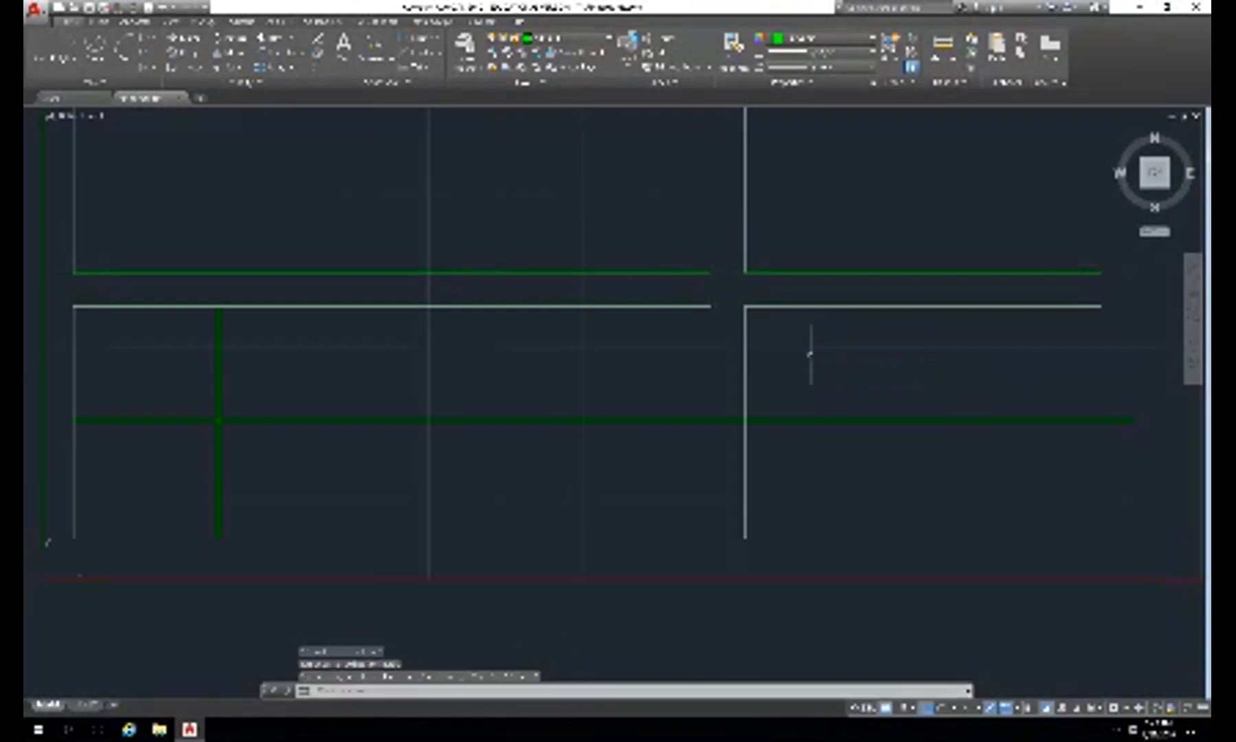
- Draw a diagonal line from a relative start point above the lower-right box down to the upper part of its left edge
text(l)
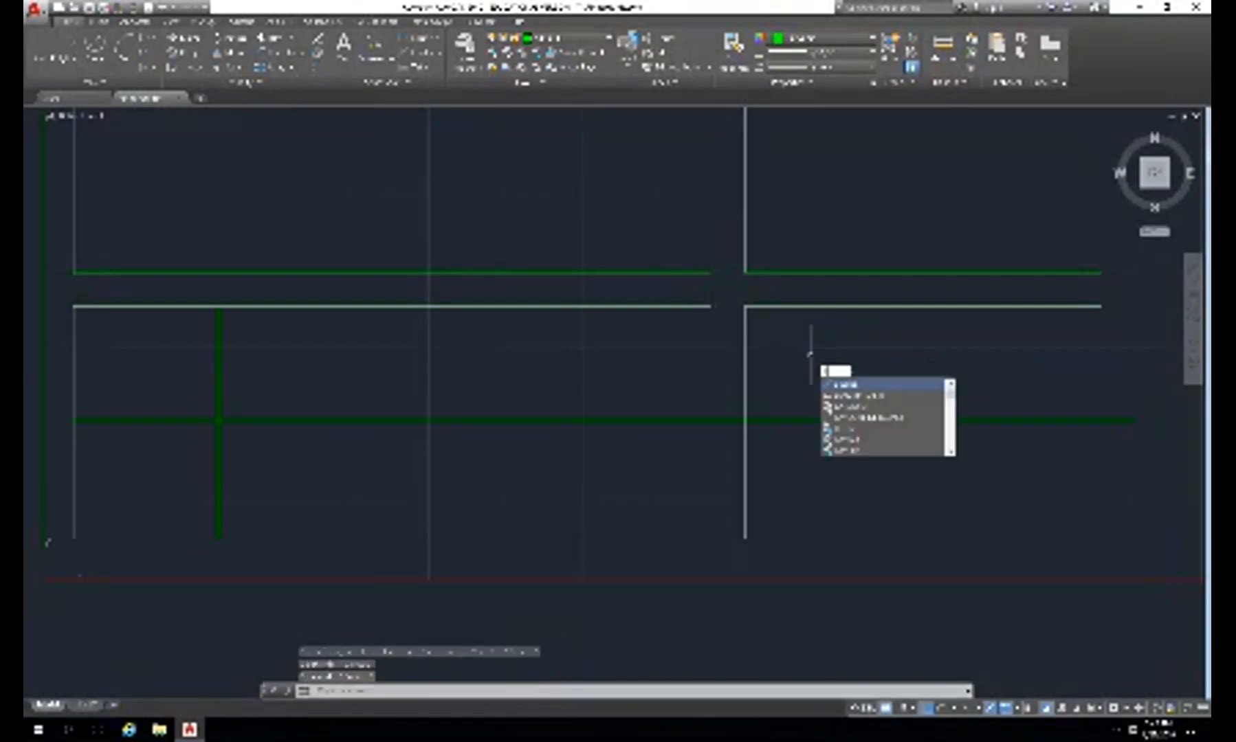
key(Return)
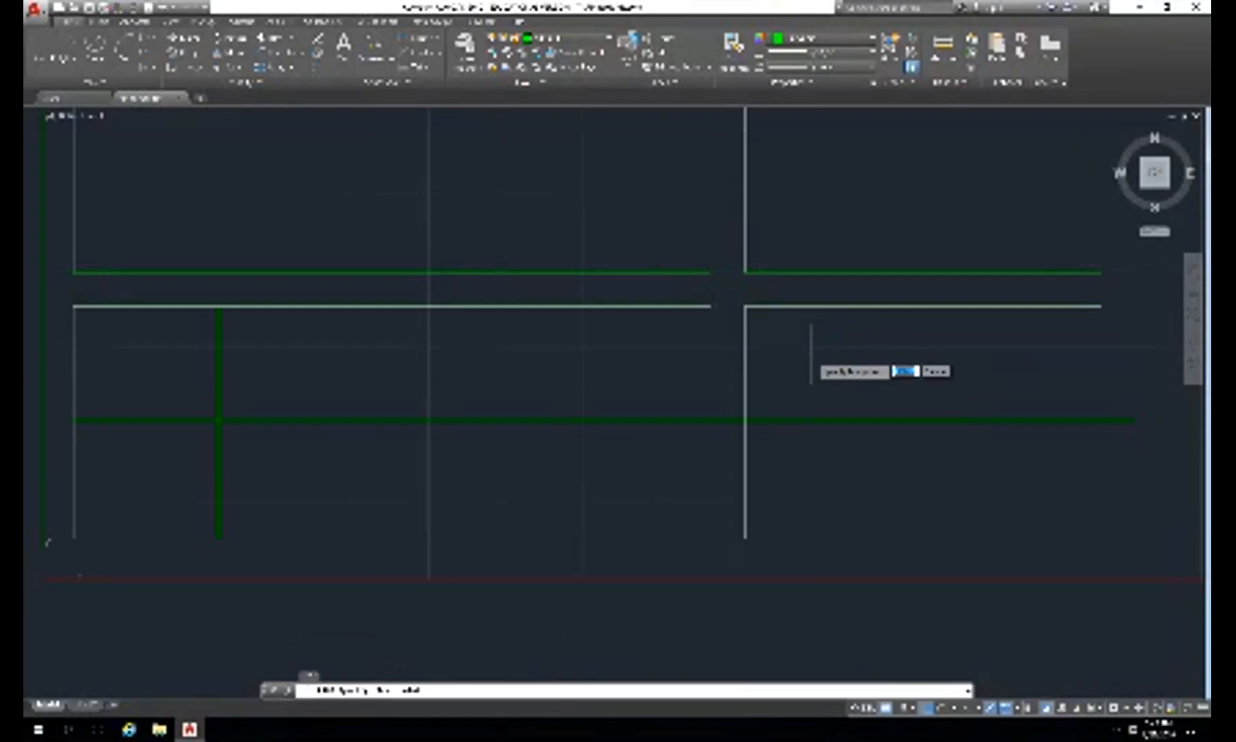
text(@)
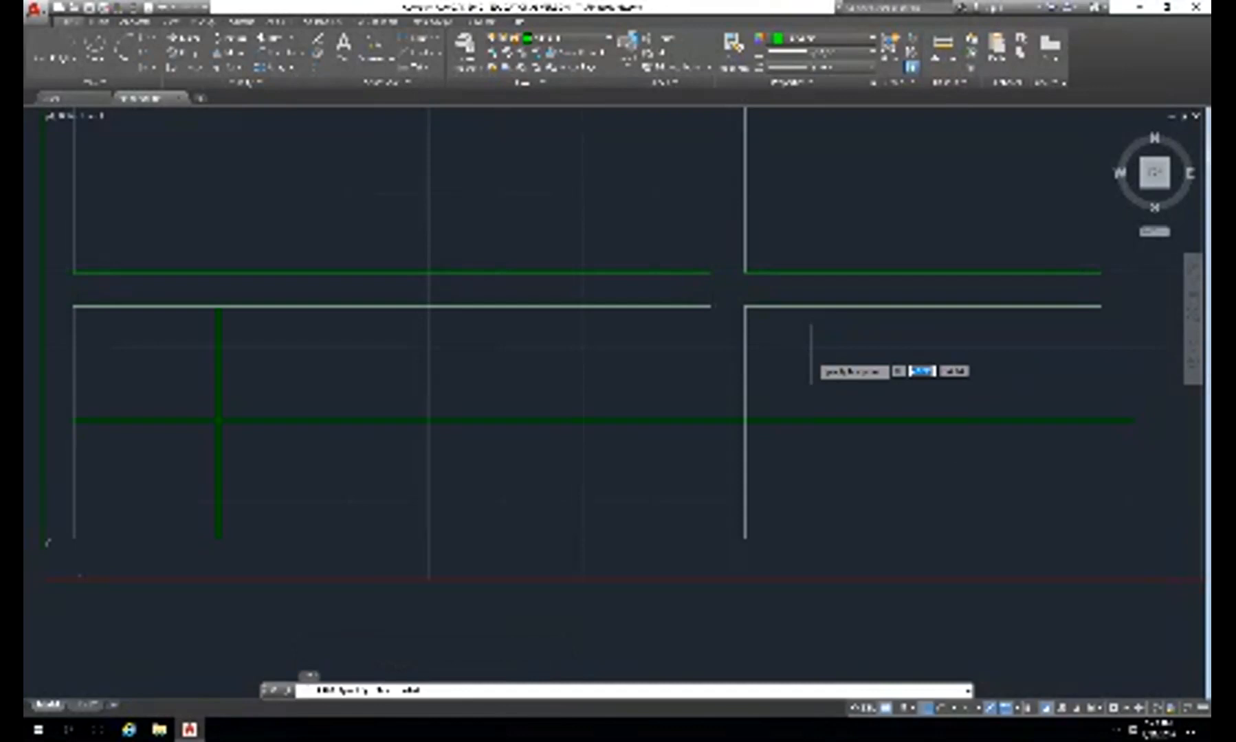
text(1)
key(Tab)
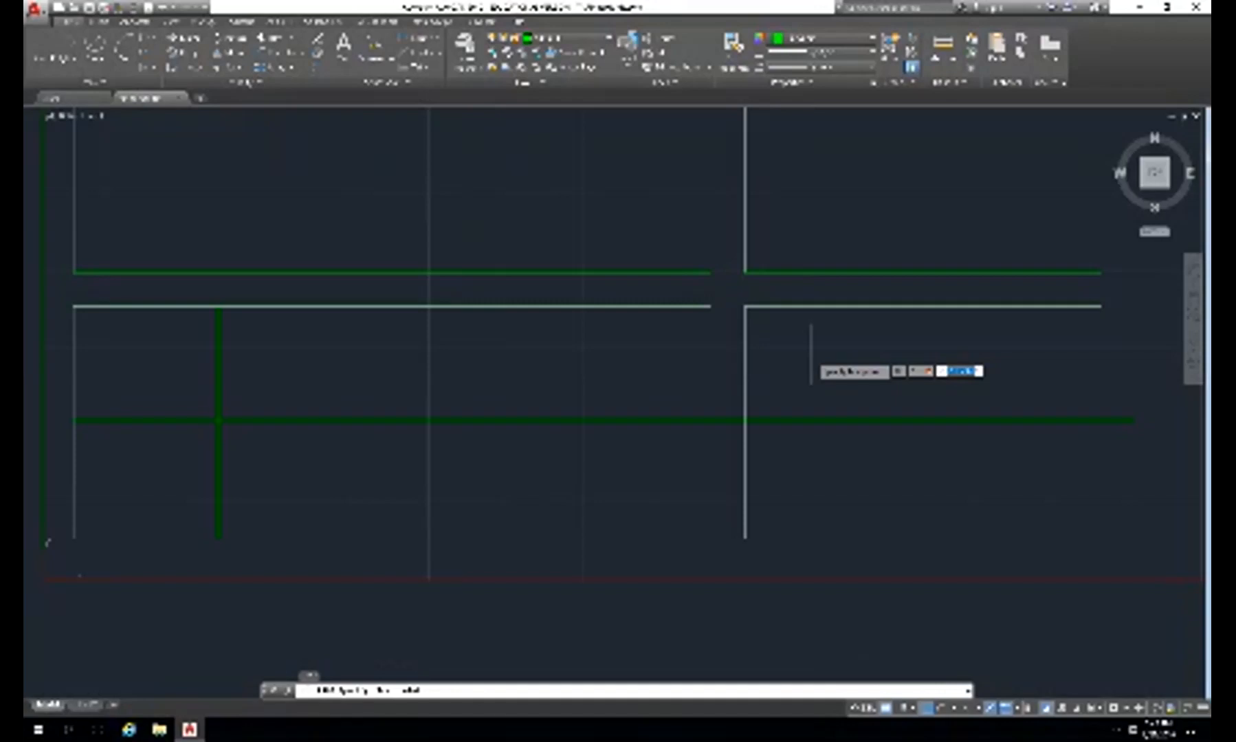
text(90)
key(Return)
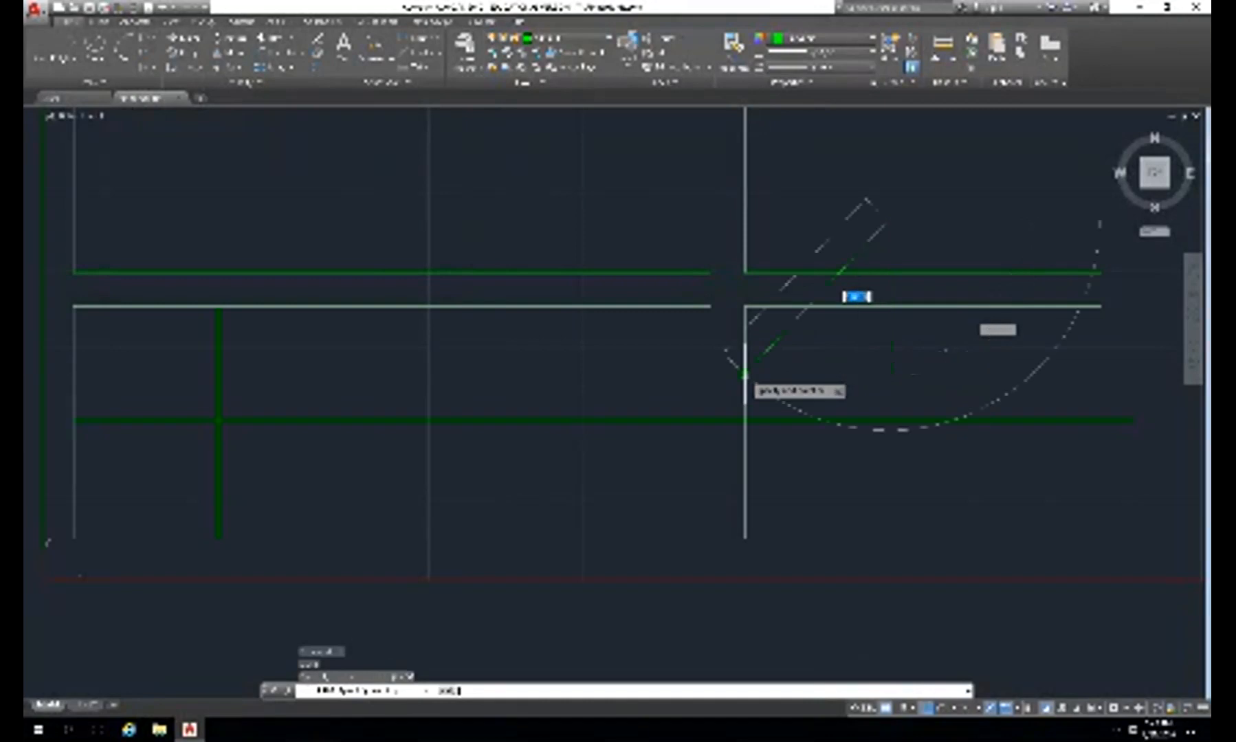
click(745, 375)
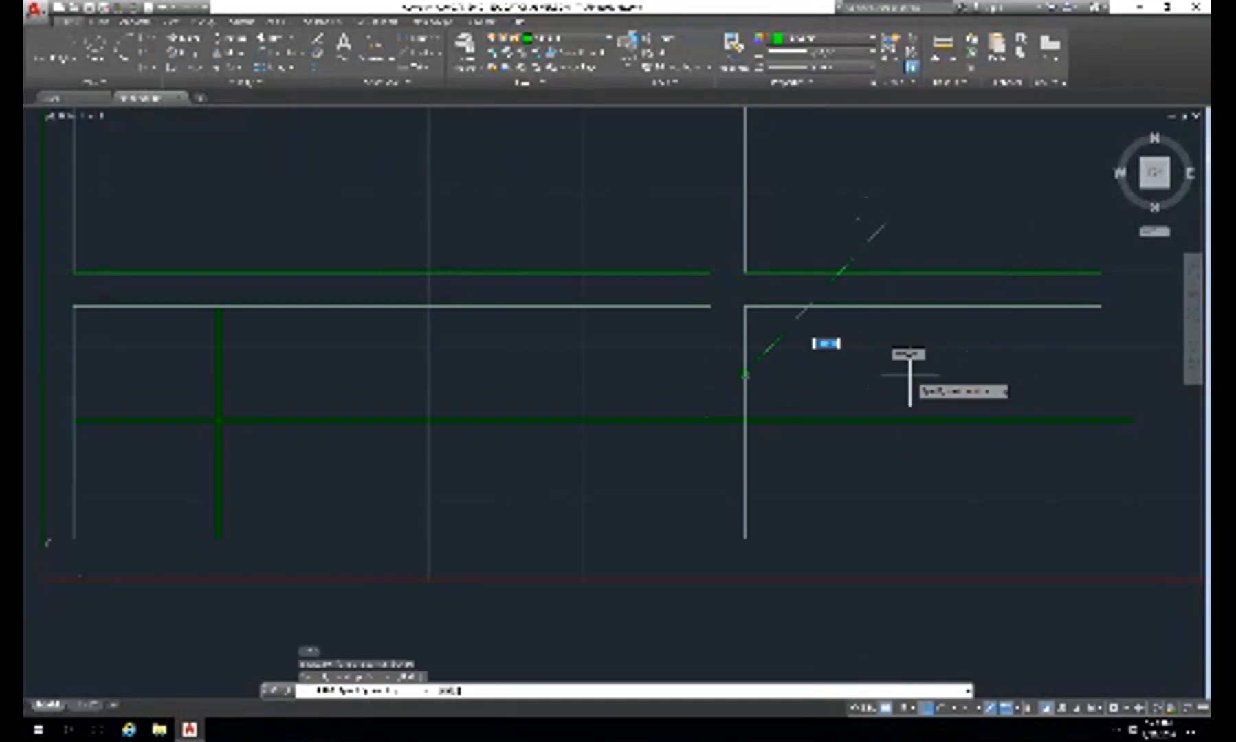
key(Return)
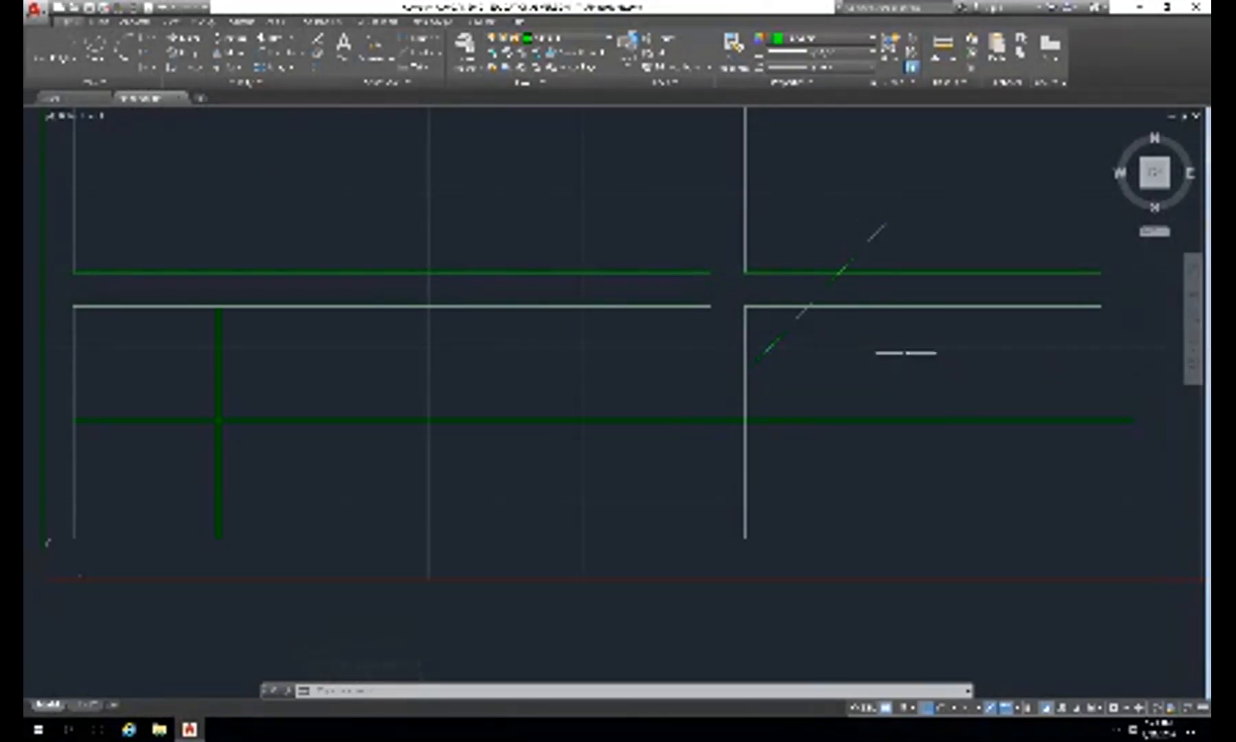
- Mirror the diagonal line about a vertical axis through the midpoint of the lower-right box's top edge, keeping the original
text(l)
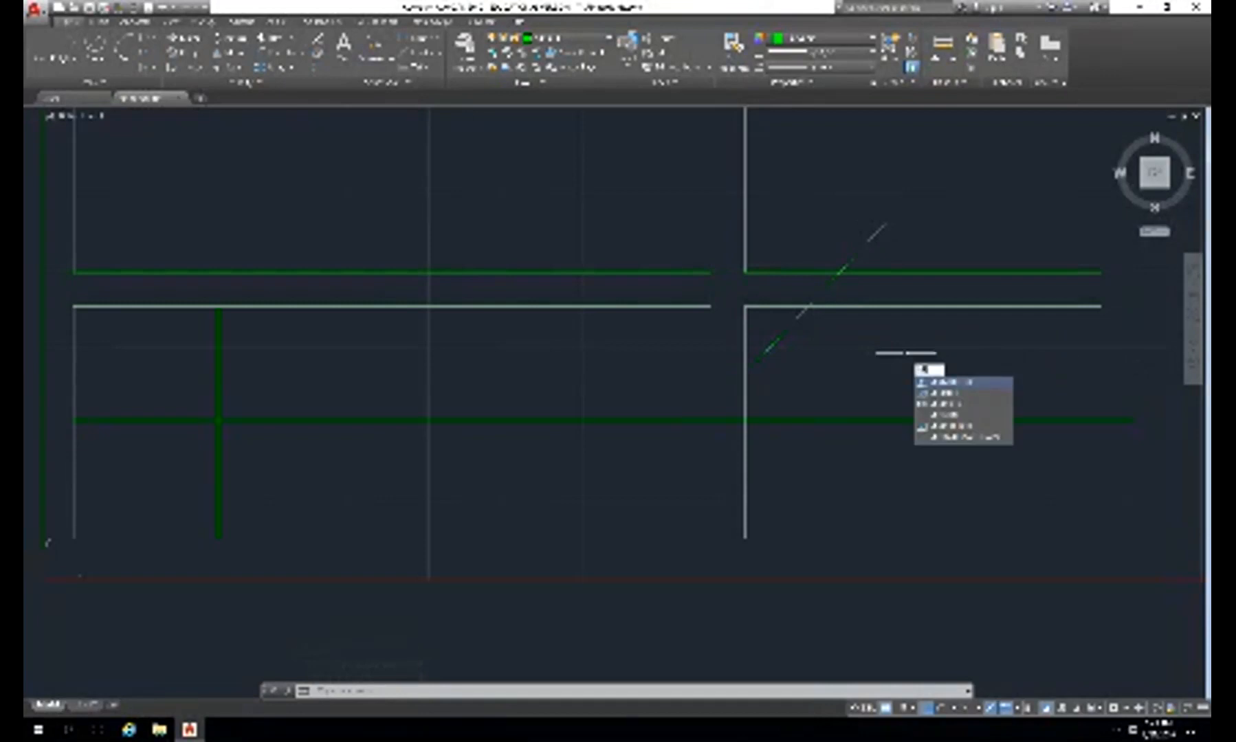
key(Return)
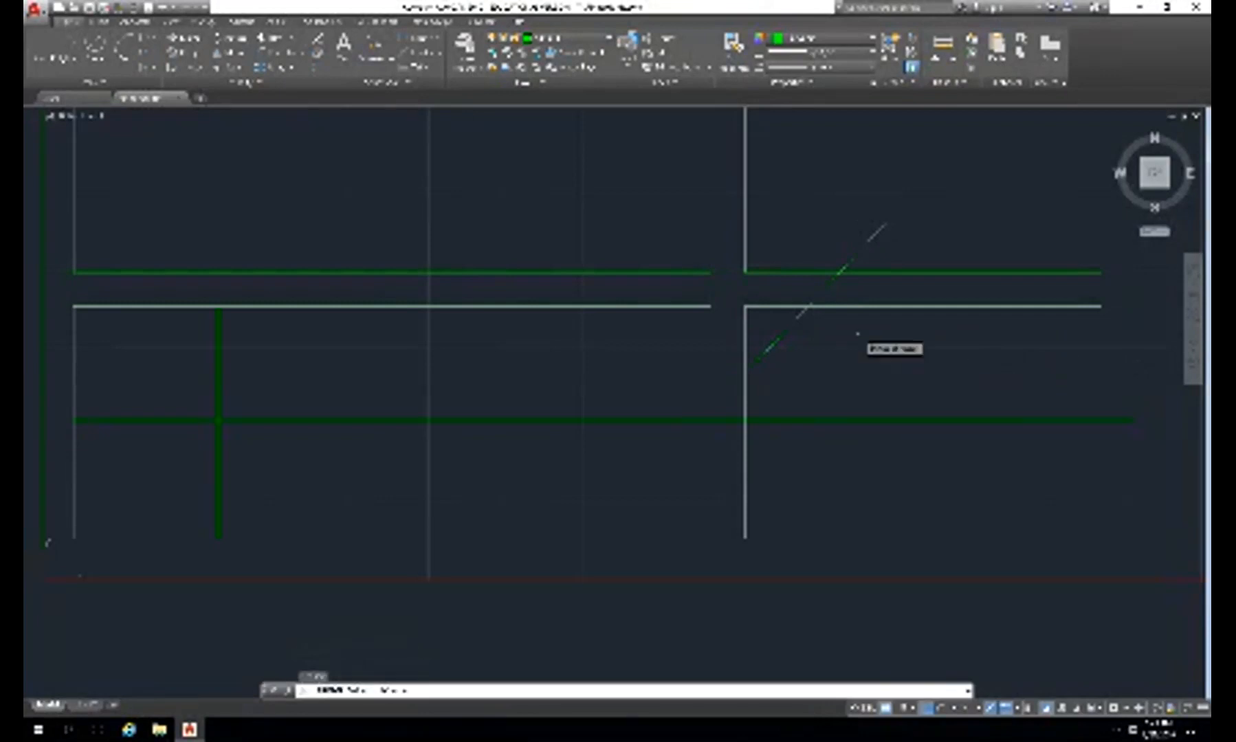
click(795, 320)
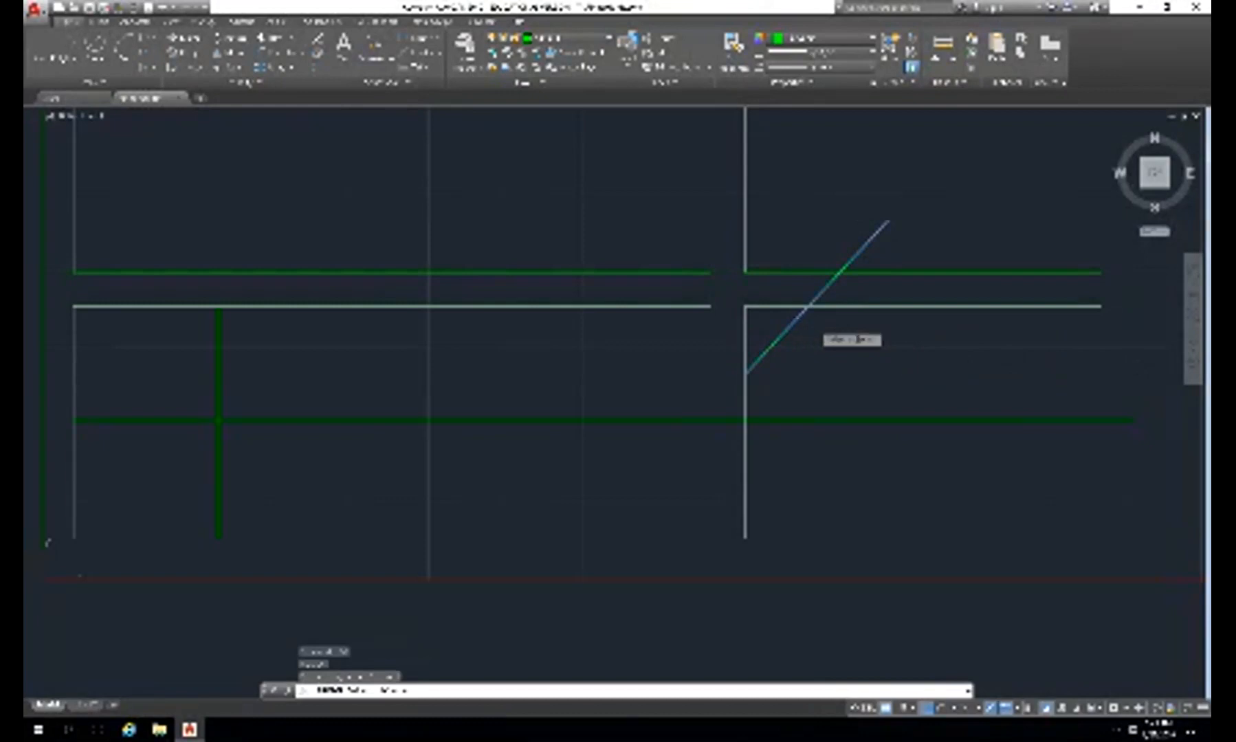
click(840, 329)
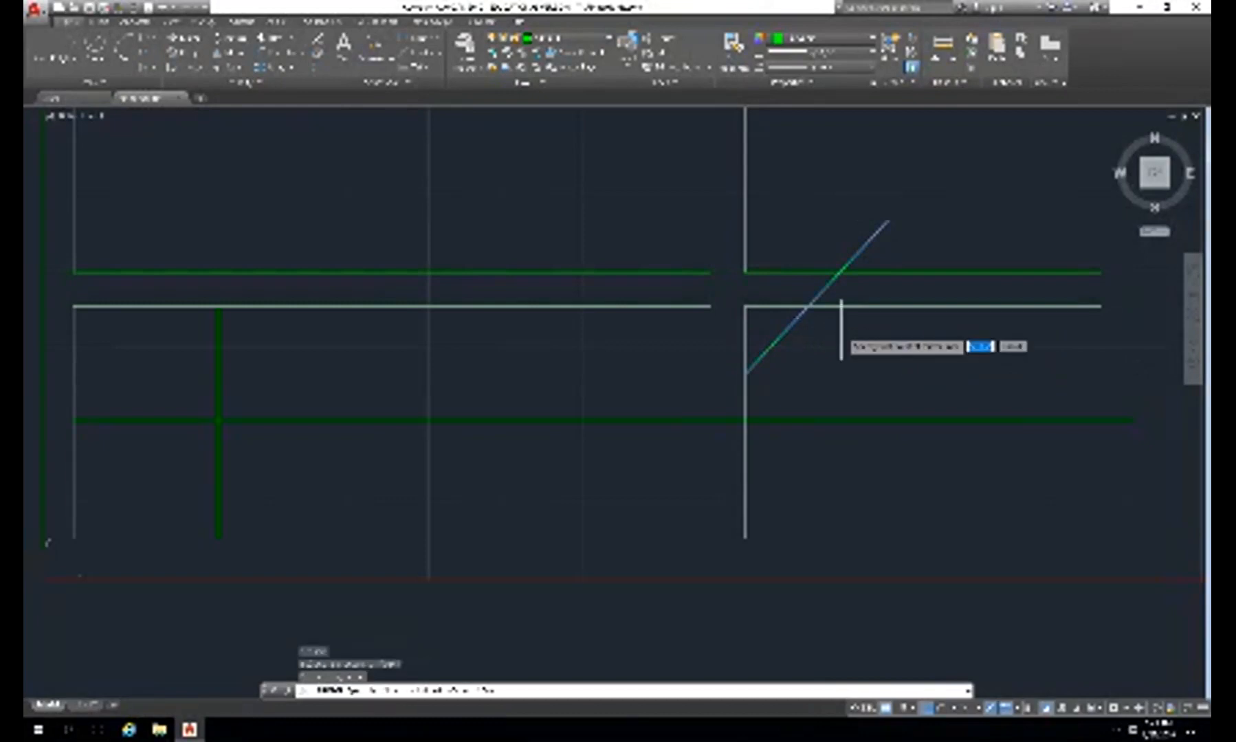
text(end)
key(Return)
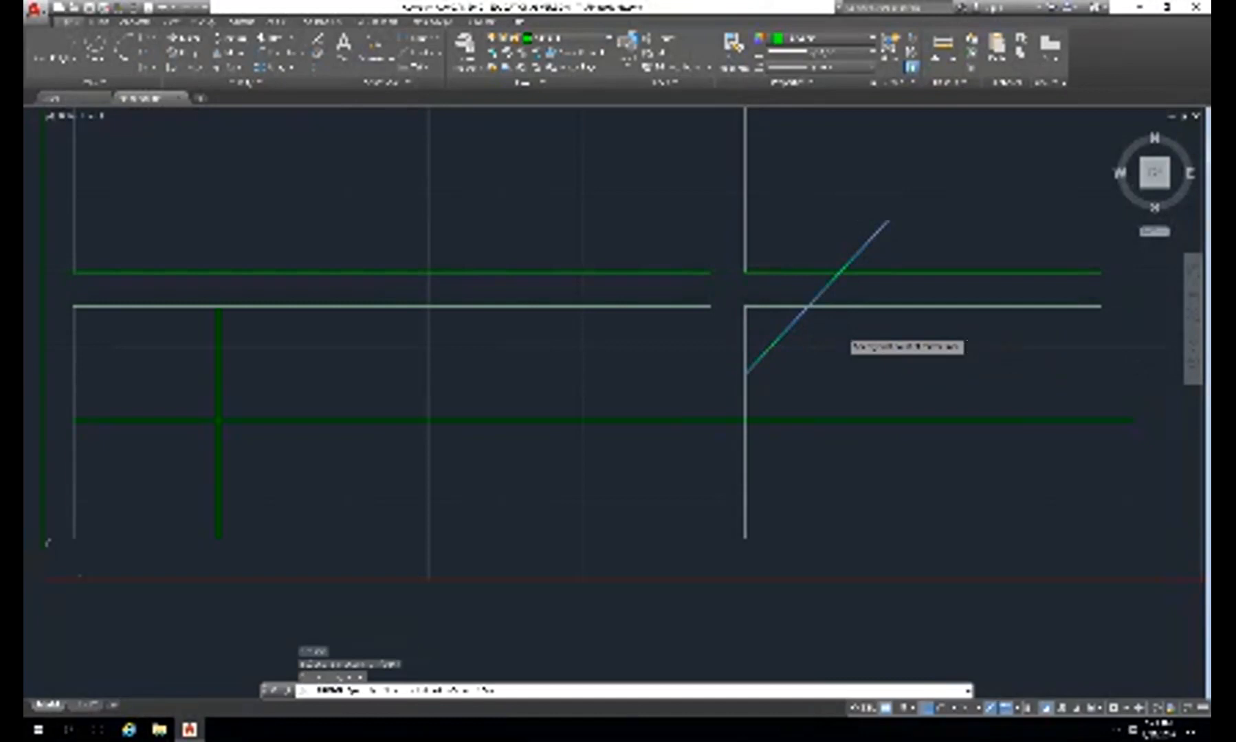
click(846, 329)
key(Escape)
click(927, 306)
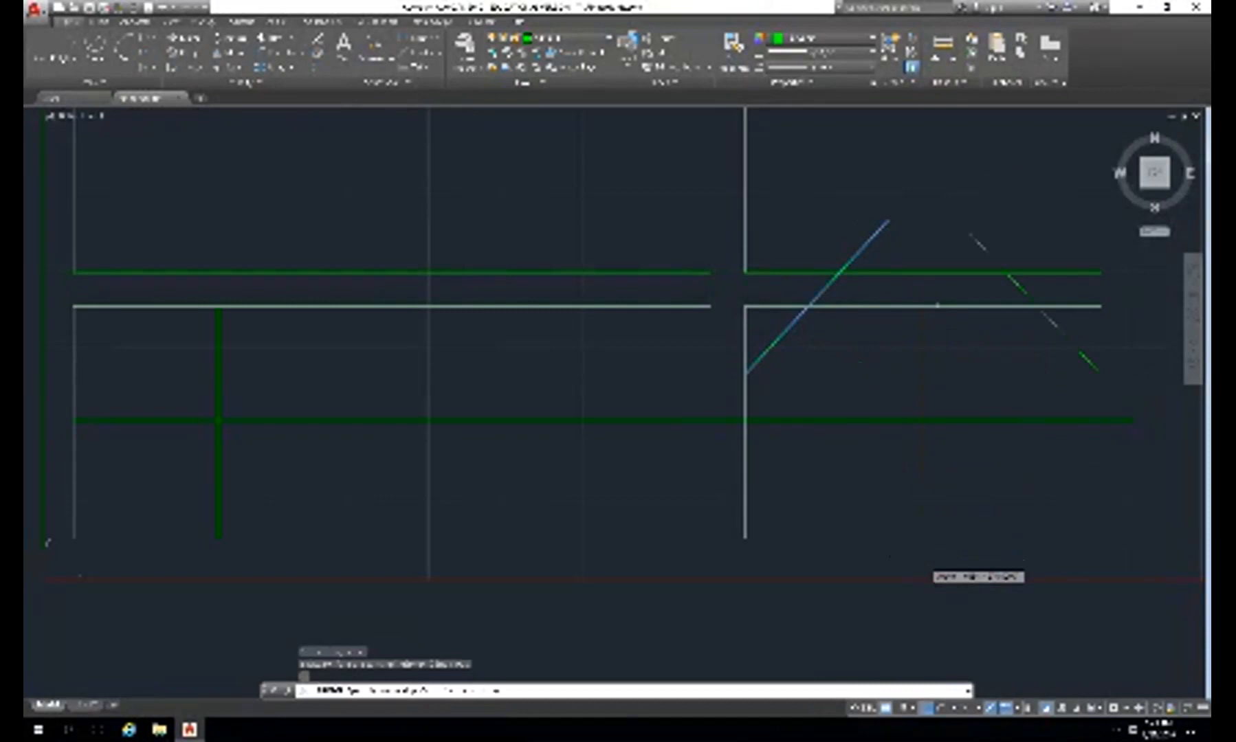
click(925, 564)
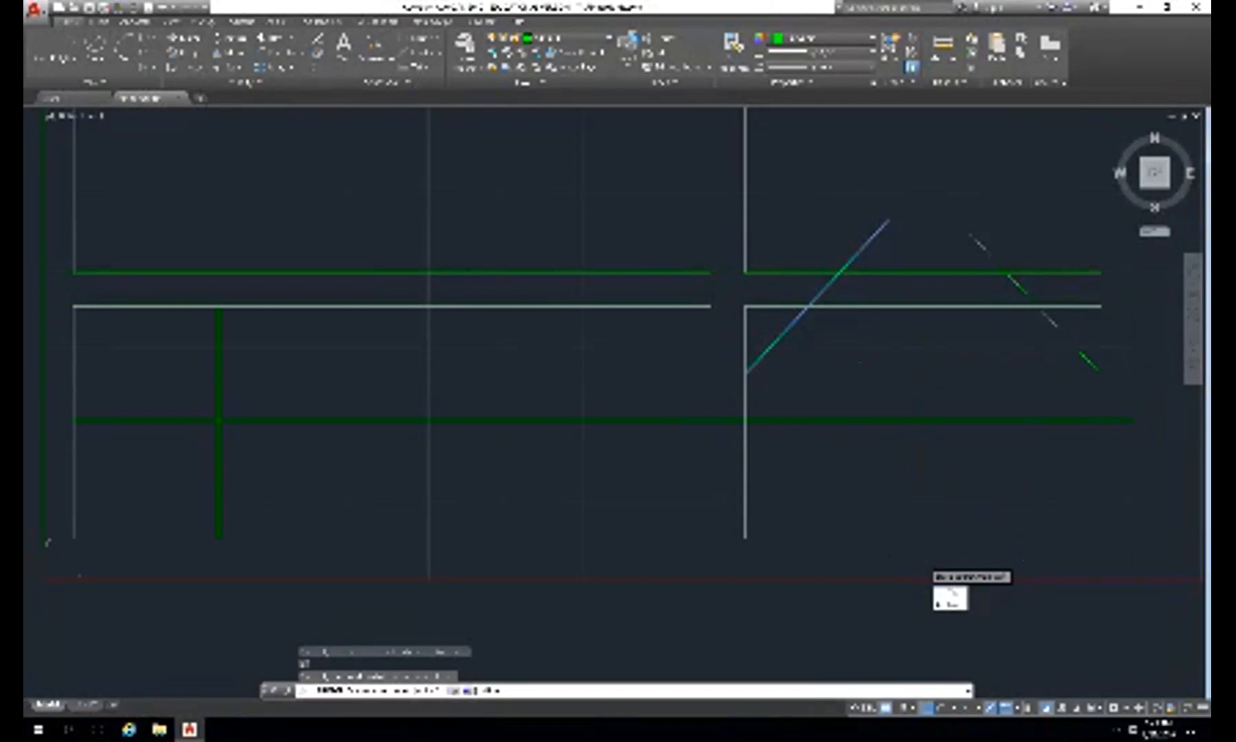
key(Return)
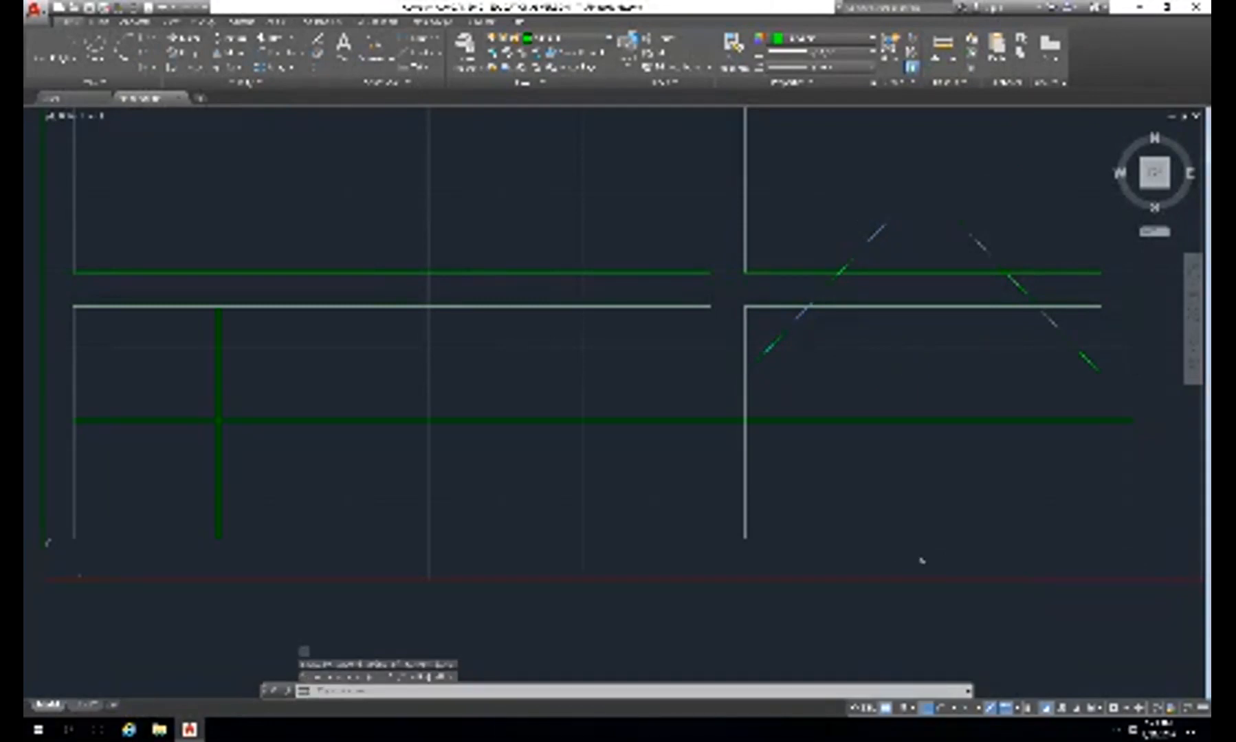
- Trim both diagonal lines where they extend above the lower-right box, using its top edge as the cutting edge
text(l)
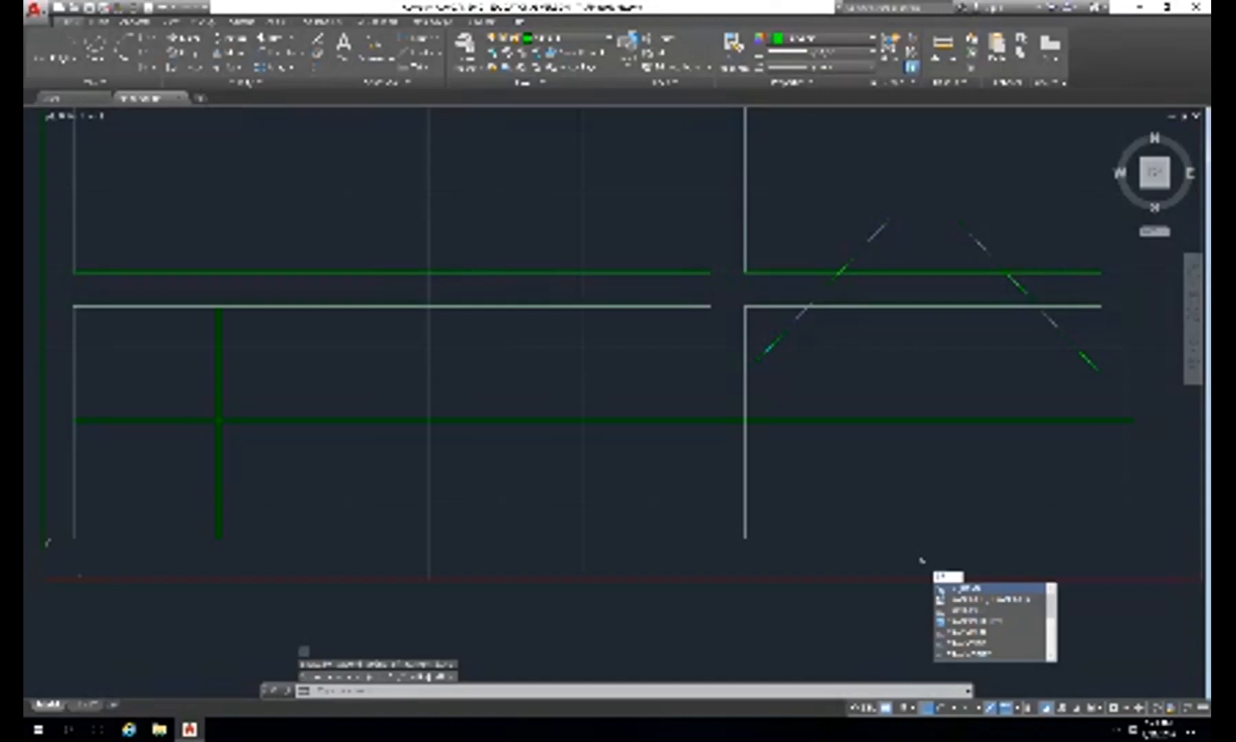
key(Return)
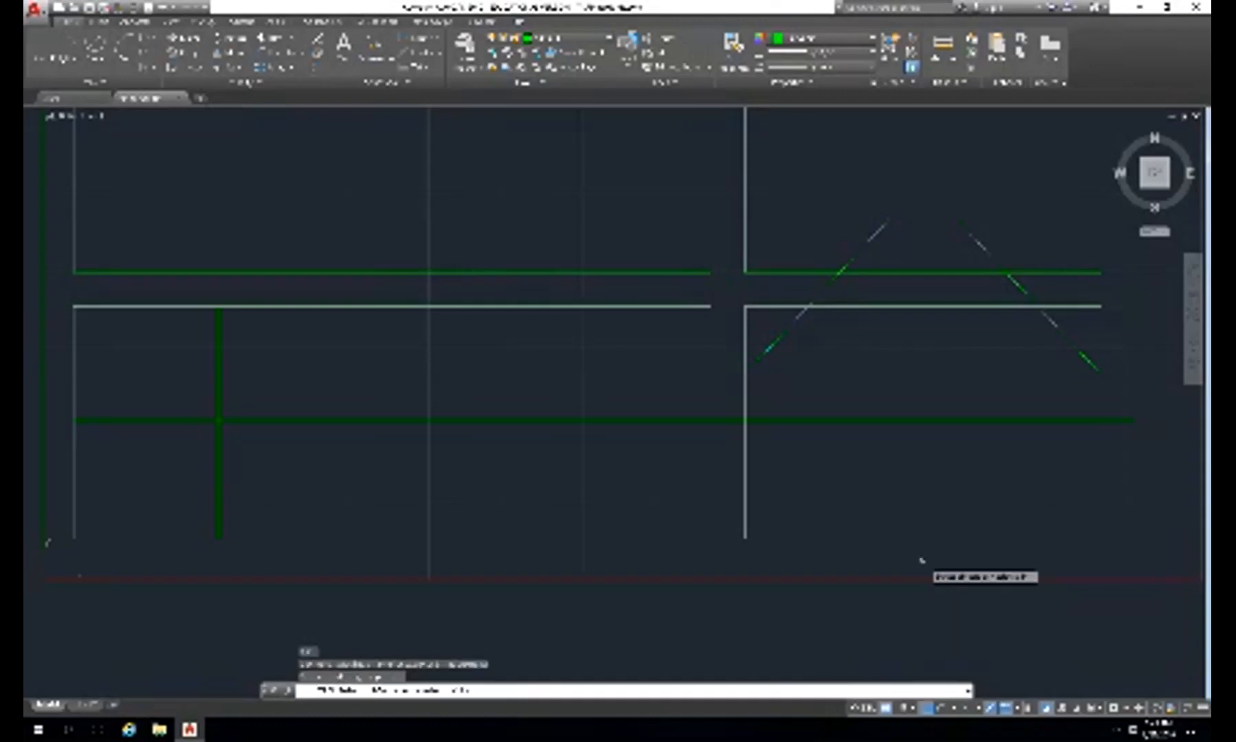
click(900, 306)
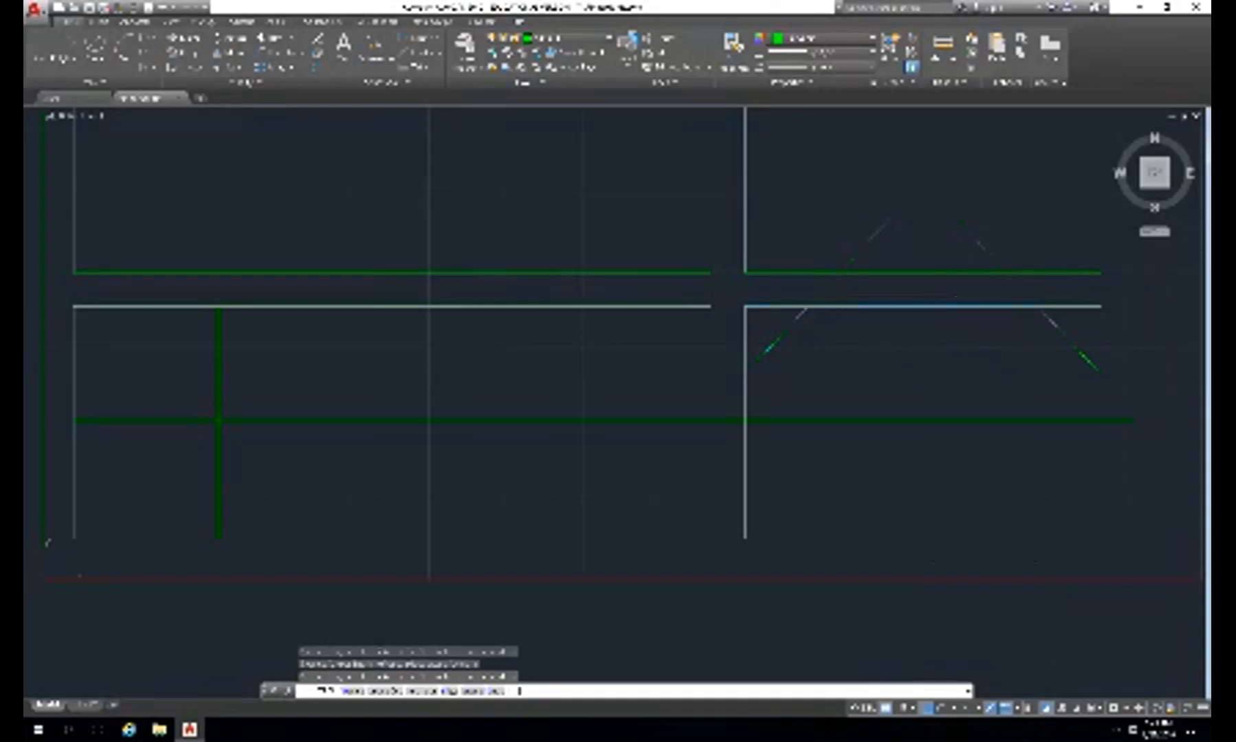
key(Escape)
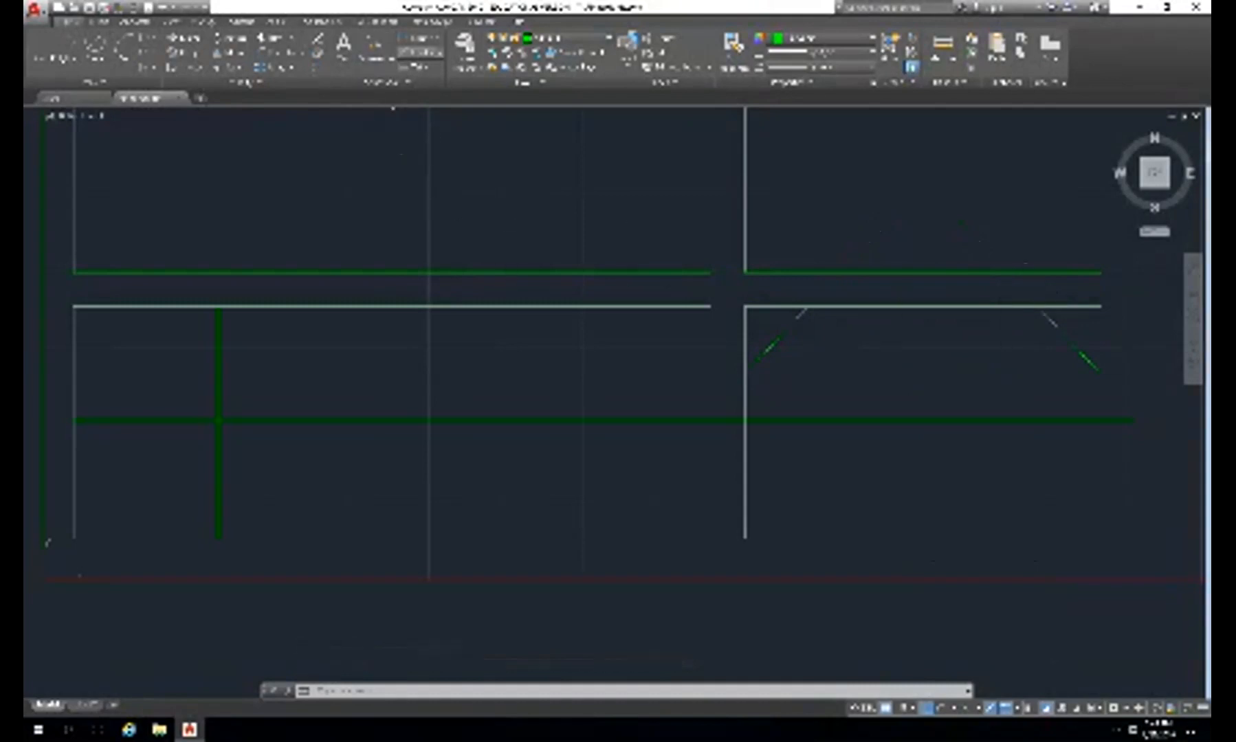
- Add an angular dimension between the lower-right box's right edge and the mirrored diagonal, placing it above the box's upper-right corner
click(438, 38)
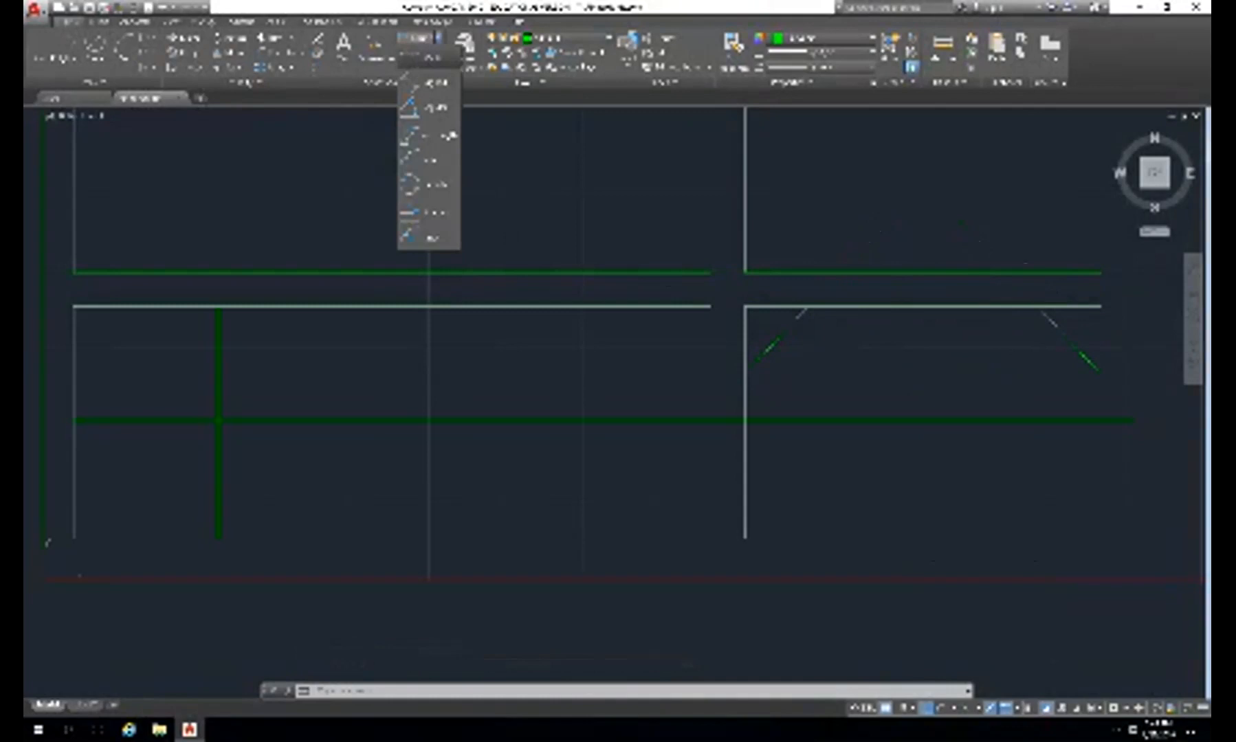
click(427, 108)
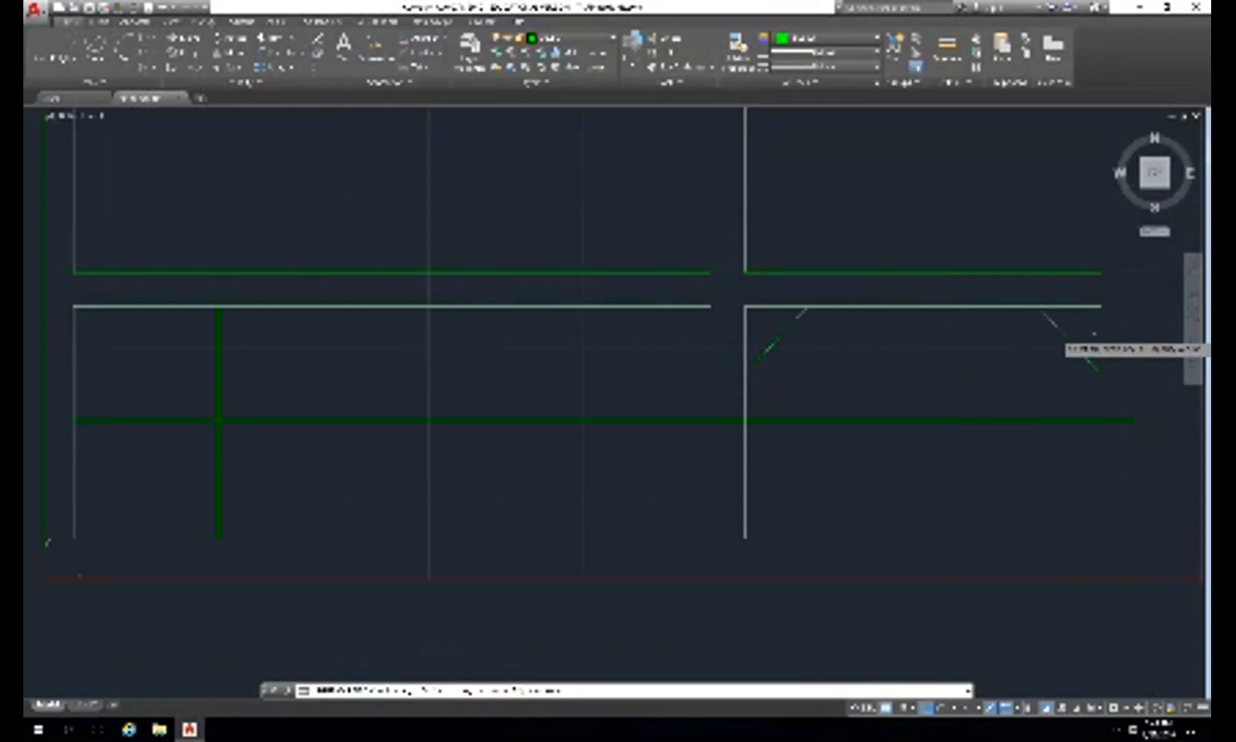
click(1100, 337)
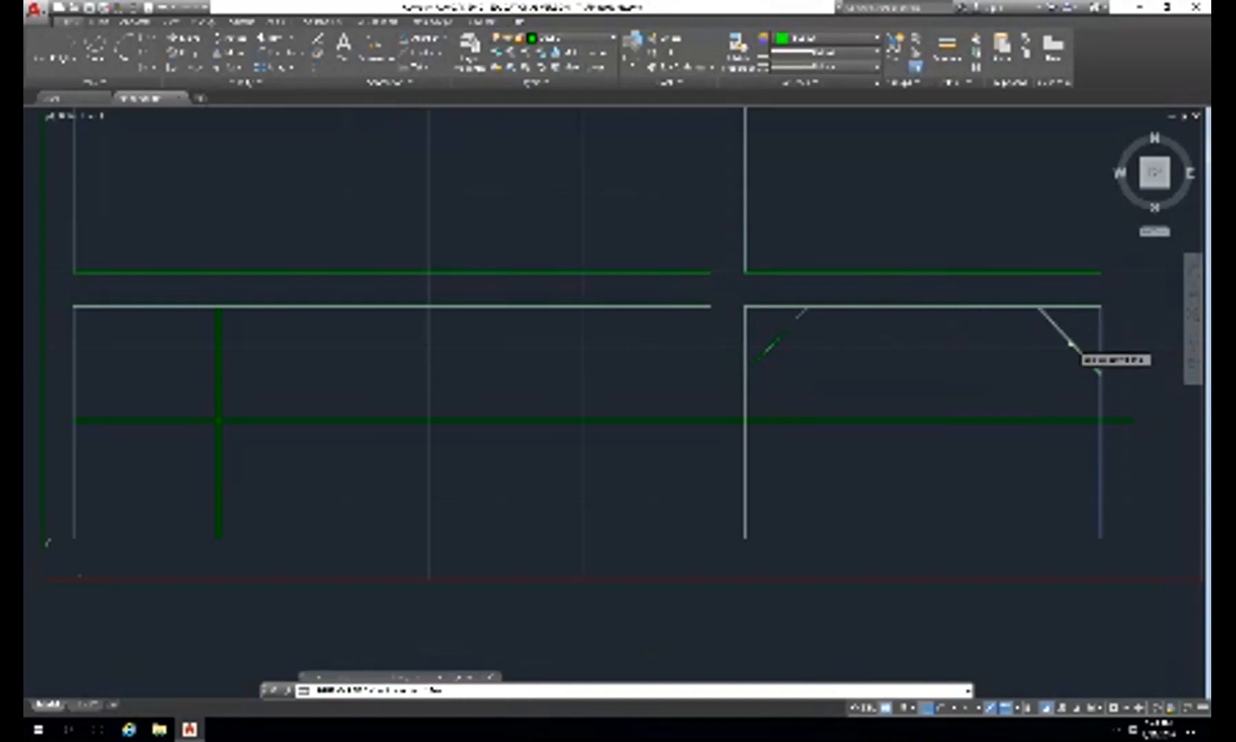
click(1070, 343)
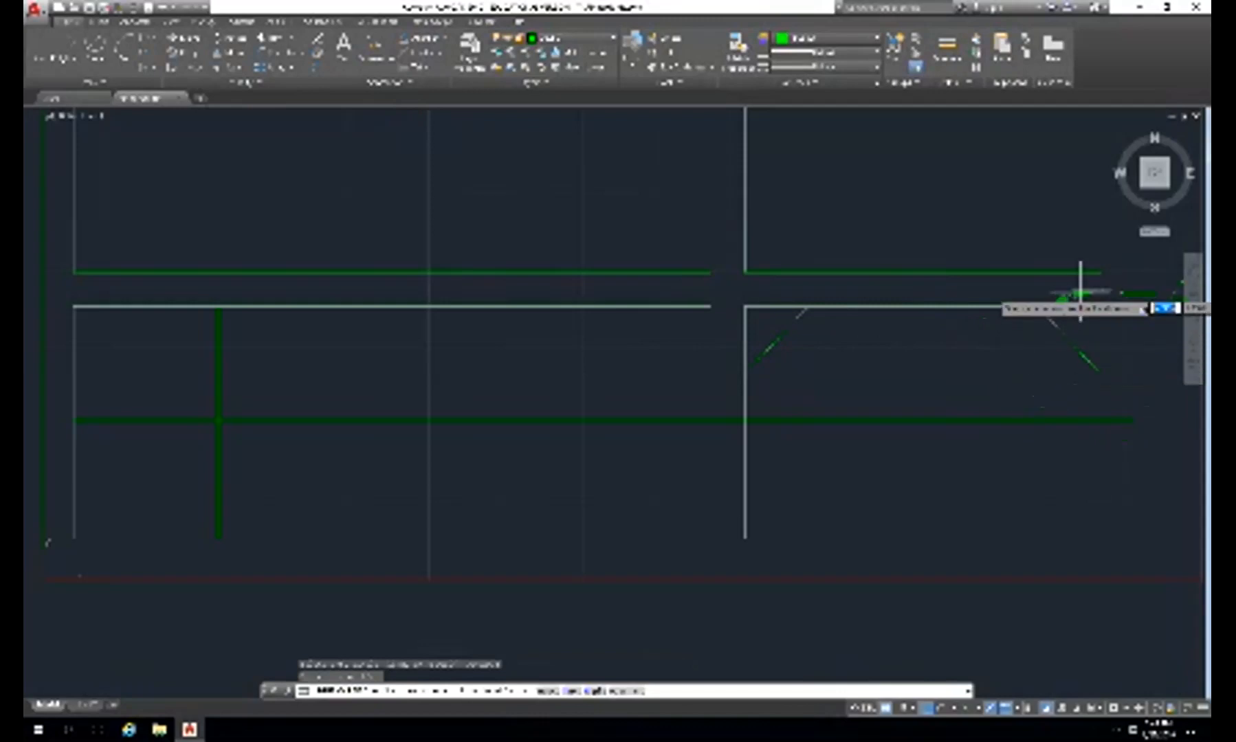
click(1058, 288)
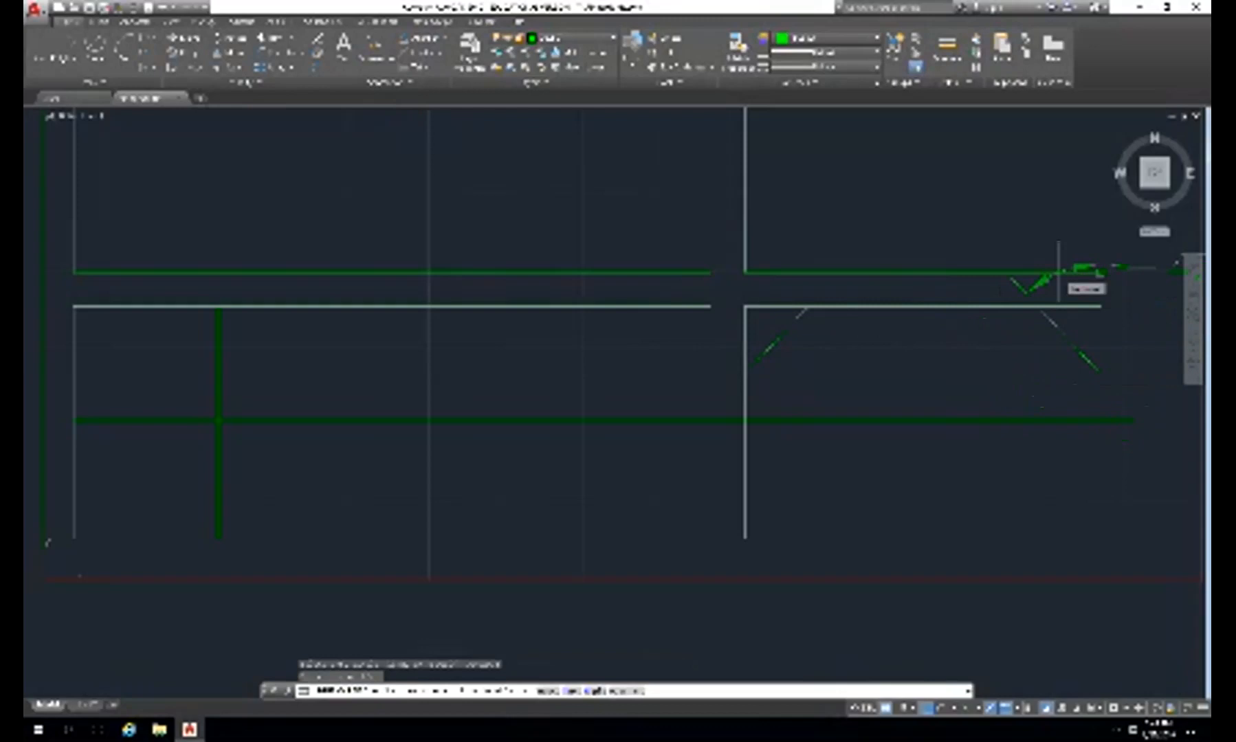
- Place the angular dimension above the lower-right box's upper-right corner and undo it
click(1058, 272)
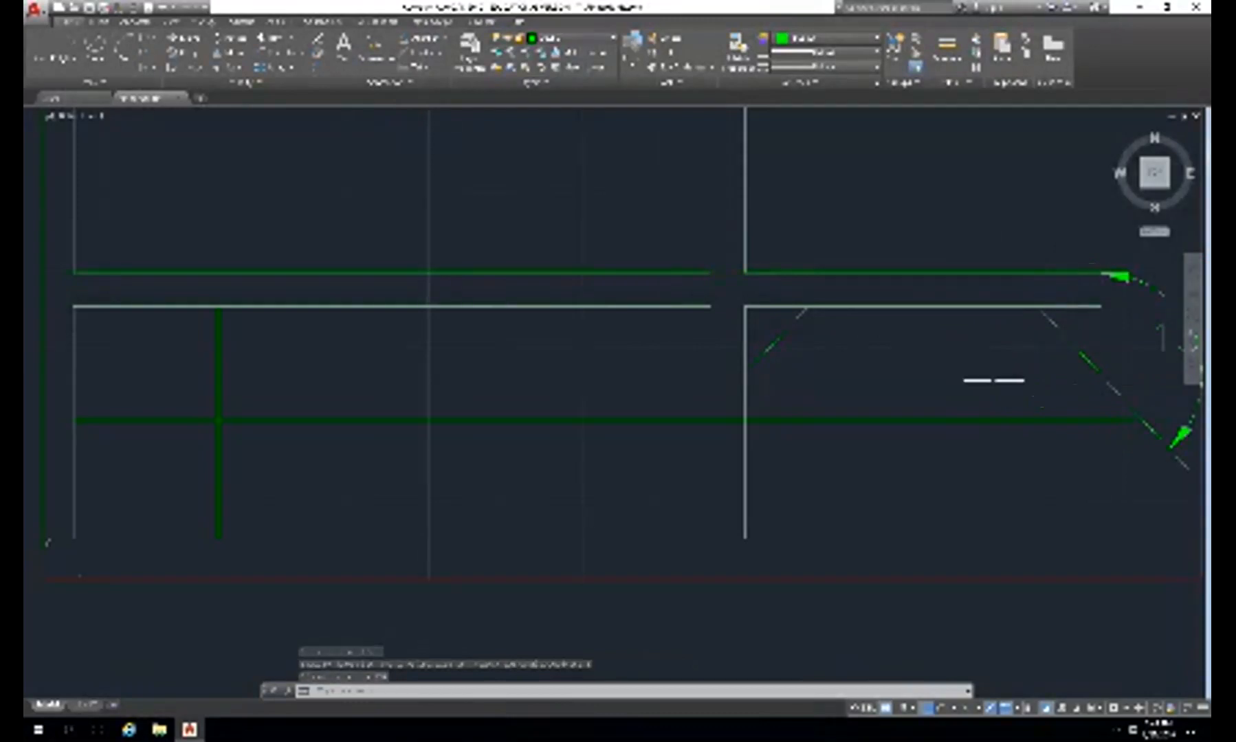
scroll(979, 346, down, 2)
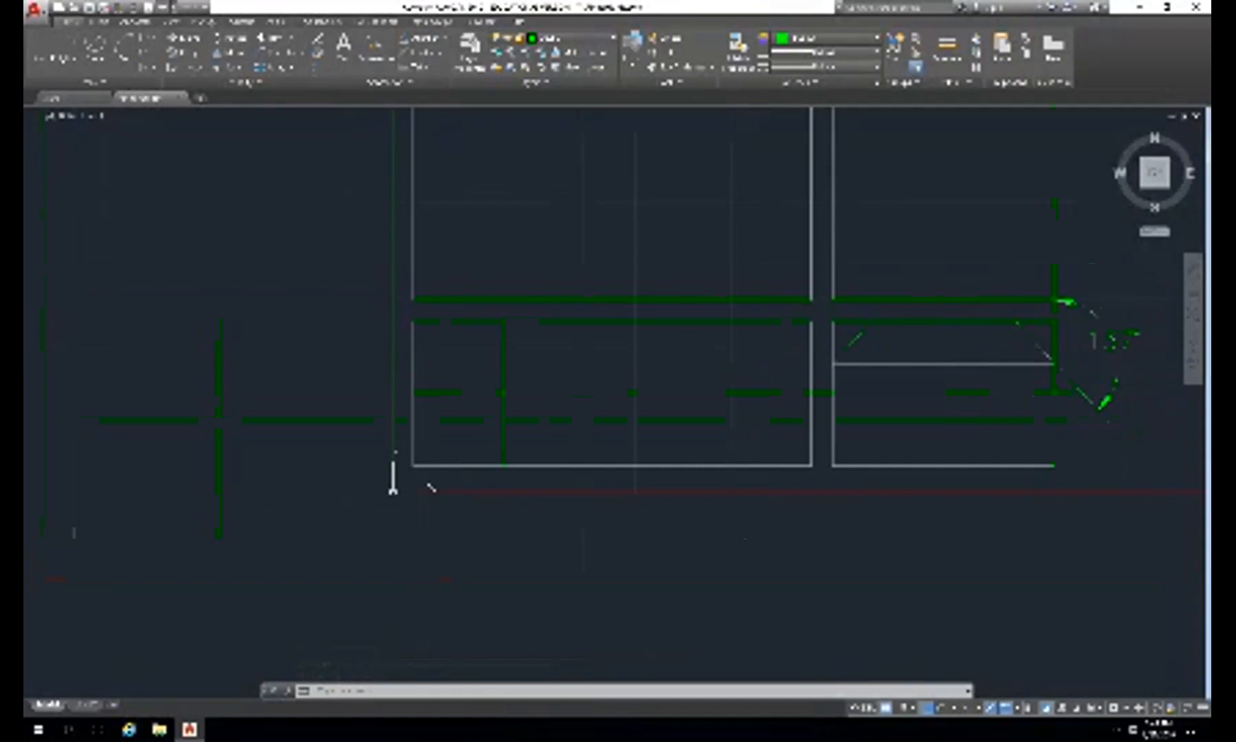
click(163, 8)
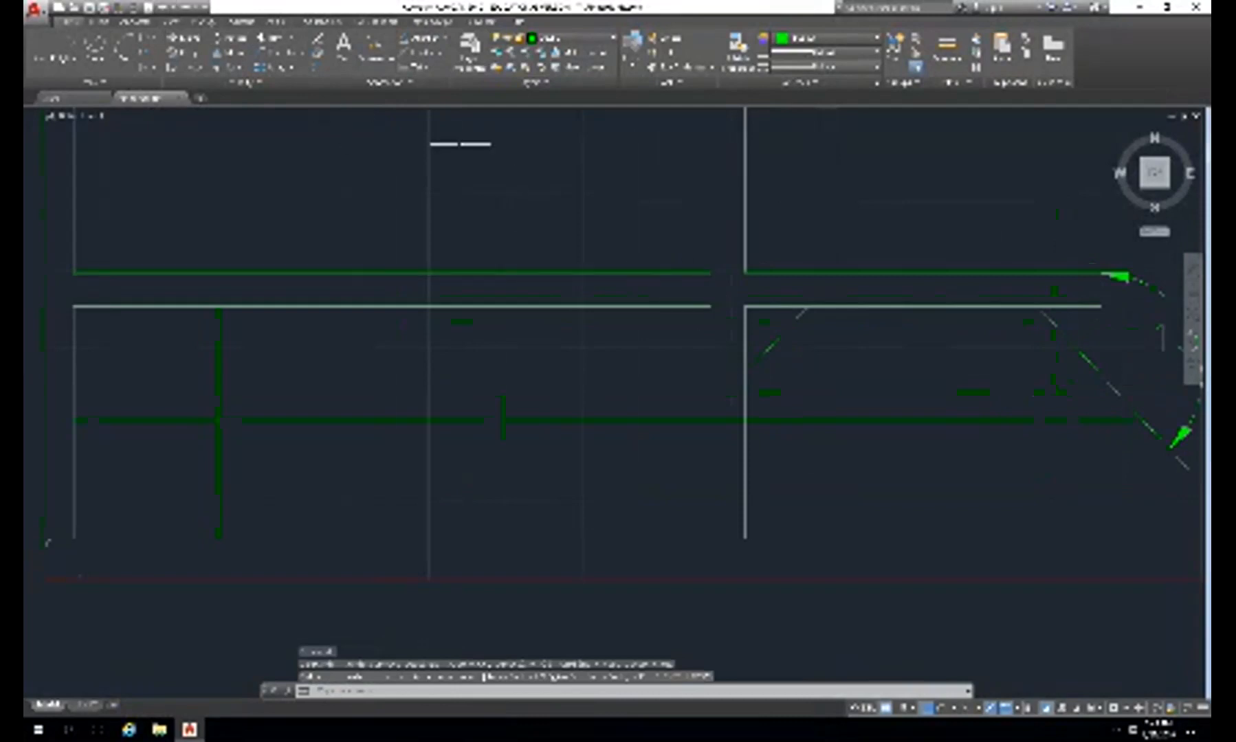
click(165, 6)
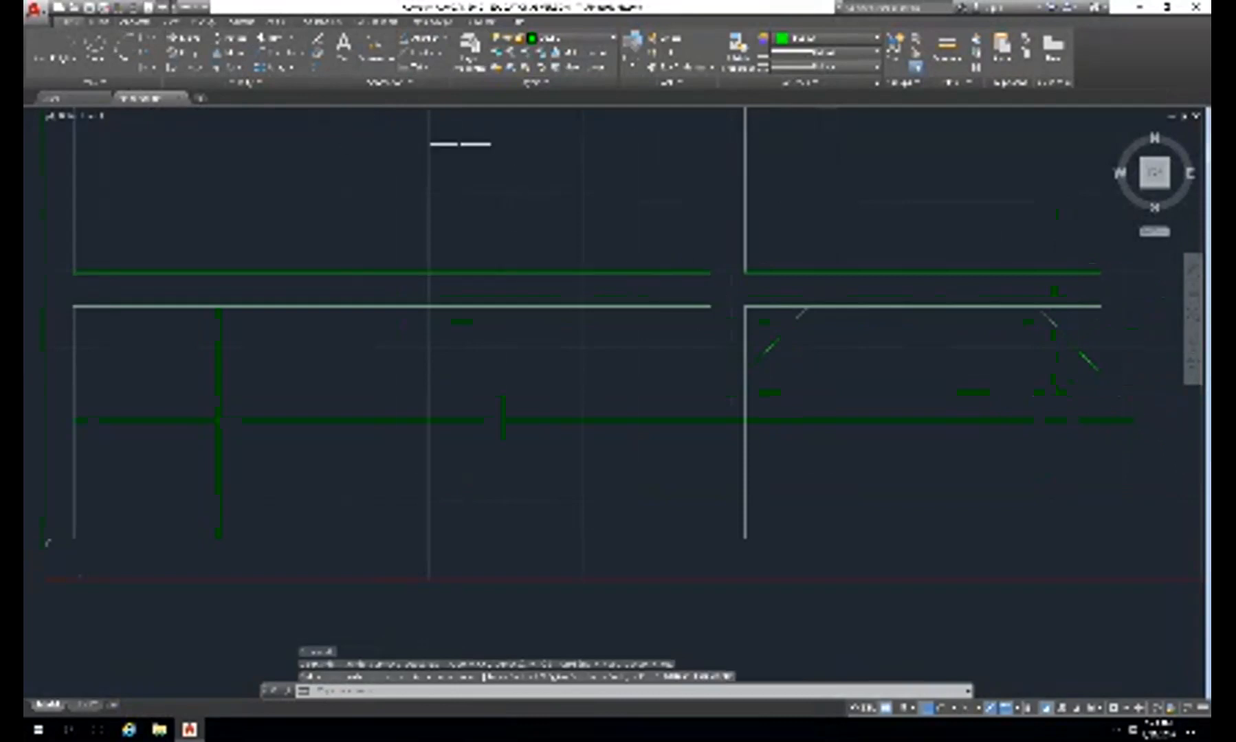
- Add an angular dimension between the lower-right box's right edge and the mirrored diagonal, placing it just outside the right edge
mouse_move(761, 334)
middle_down()
mouse_move(417, 309)
mouse_move(365, 321)
mouse_move(382, 347)
middle_up()
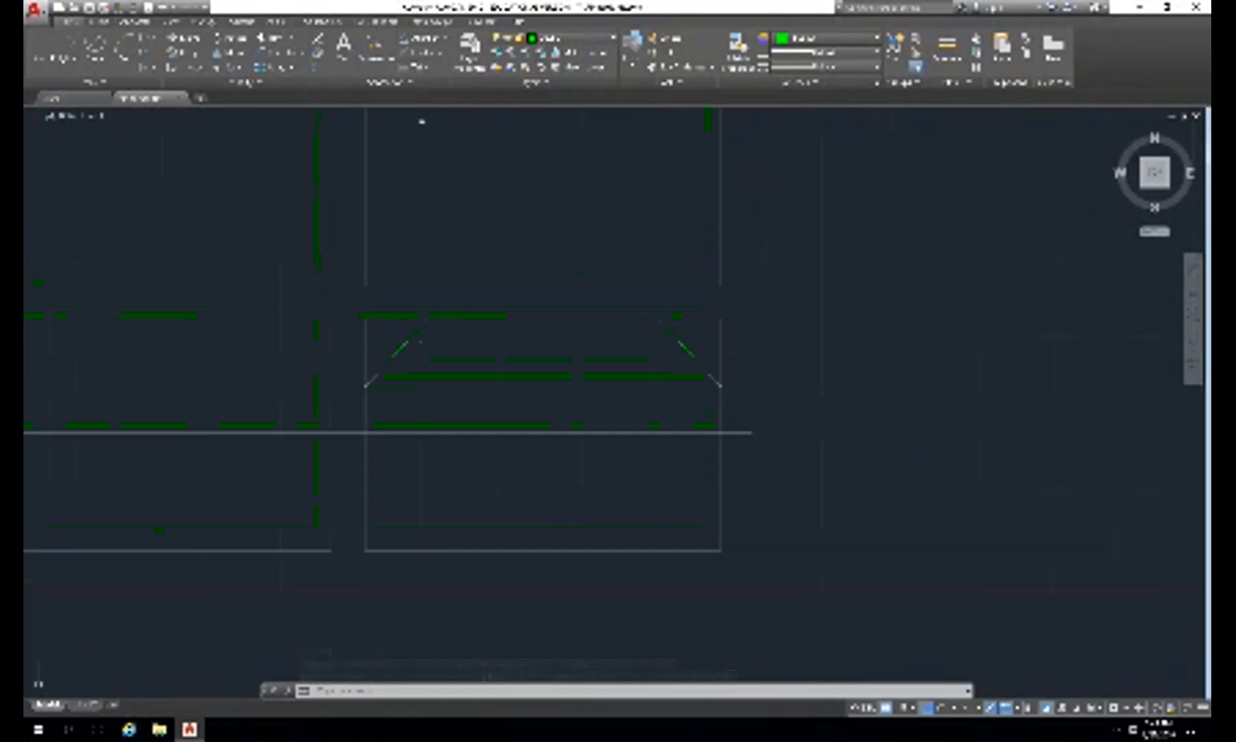
click(422, 39)
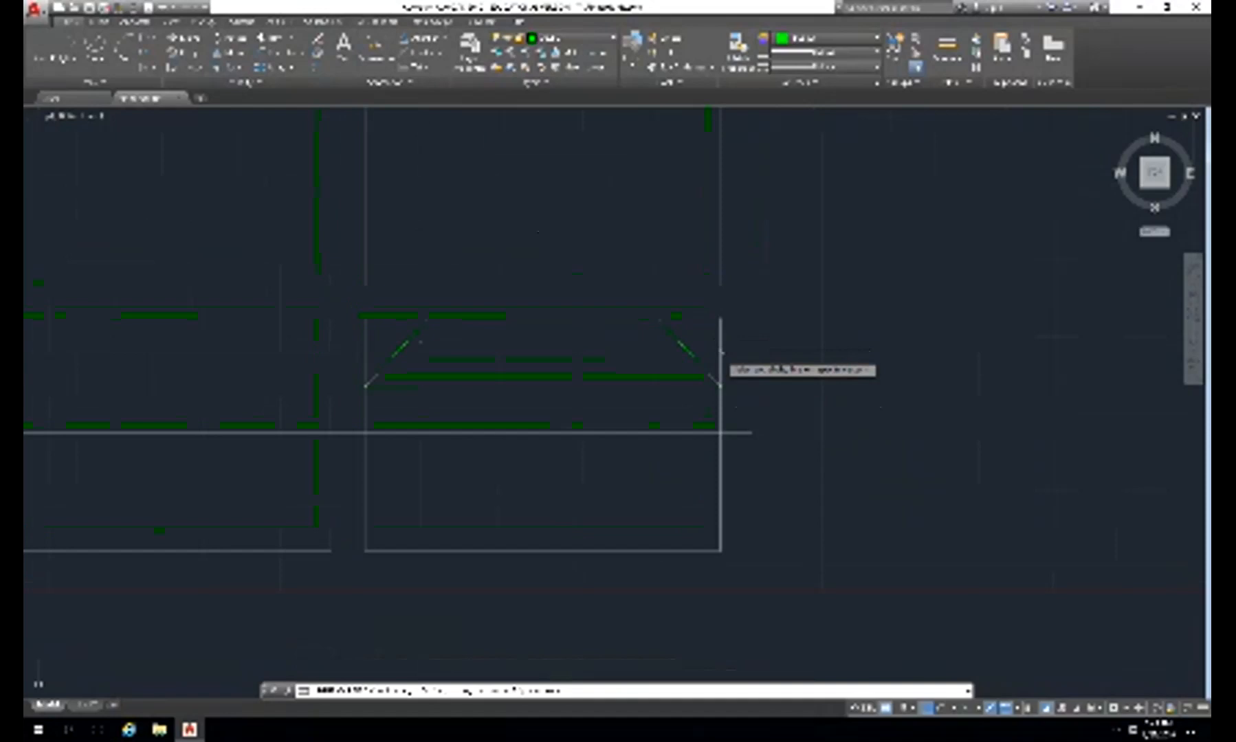
key(Return)
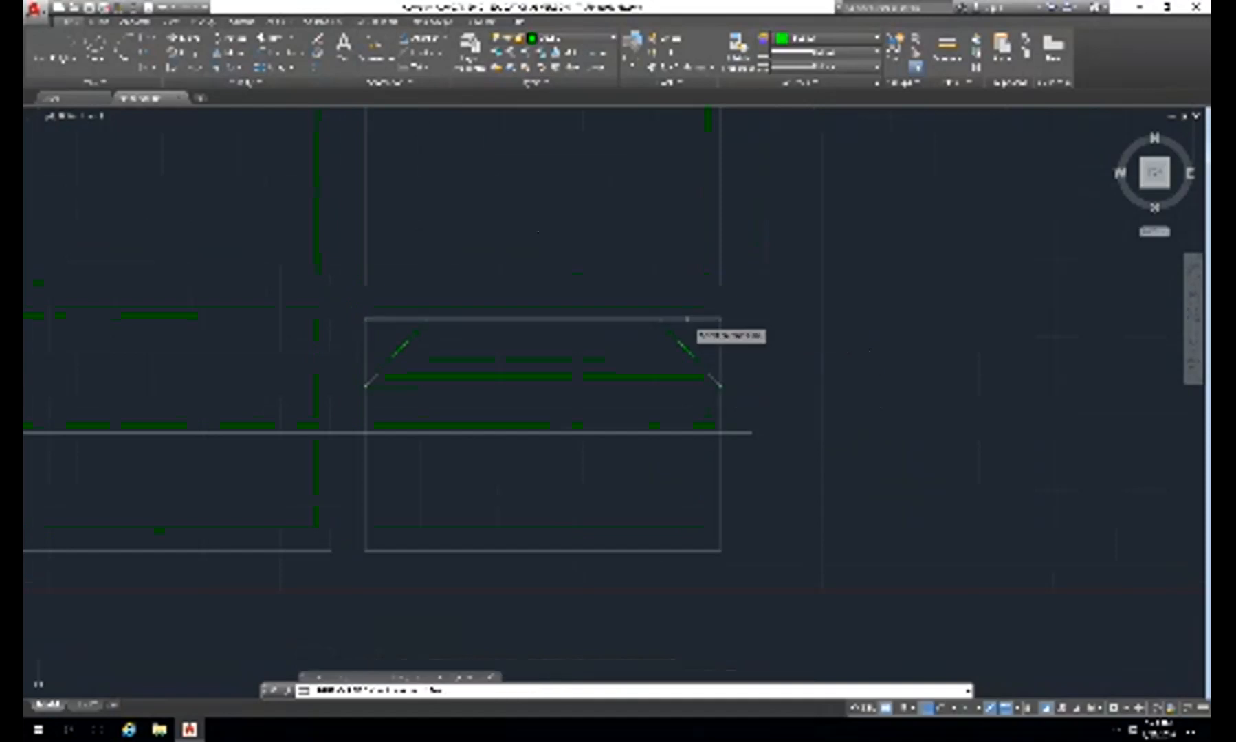
click(686, 352)
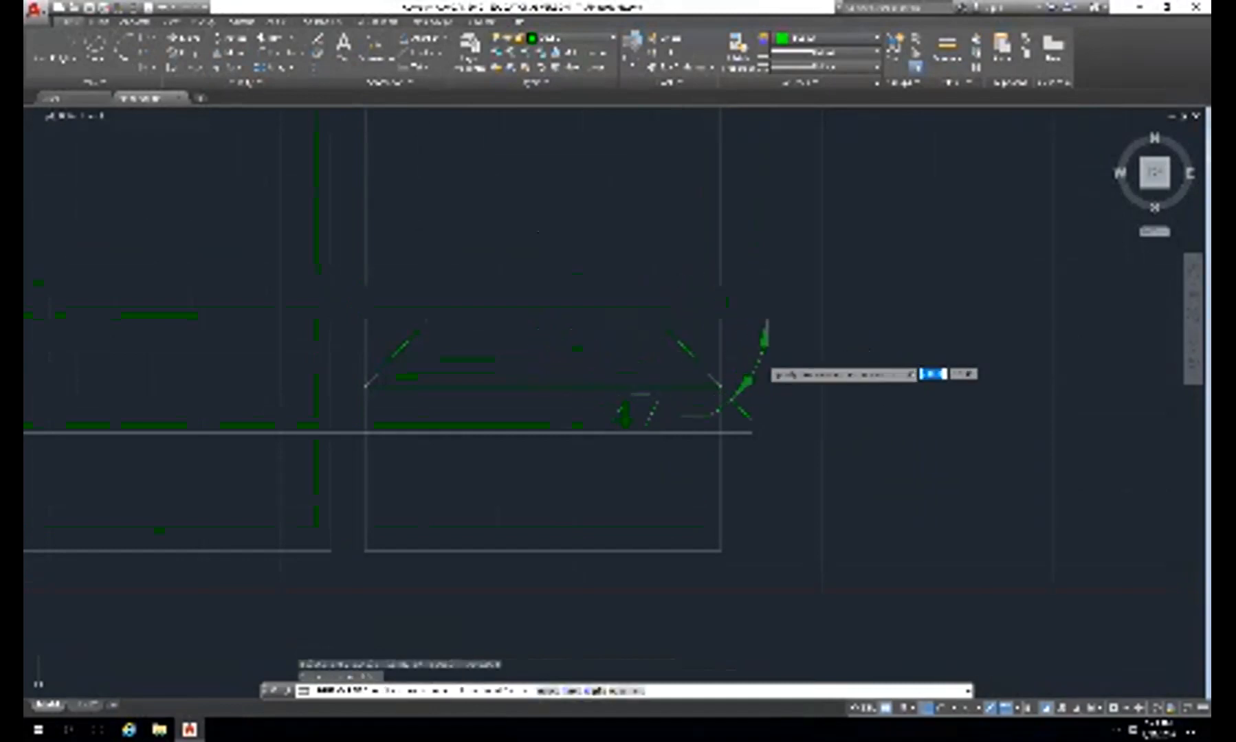
click(760, 358)
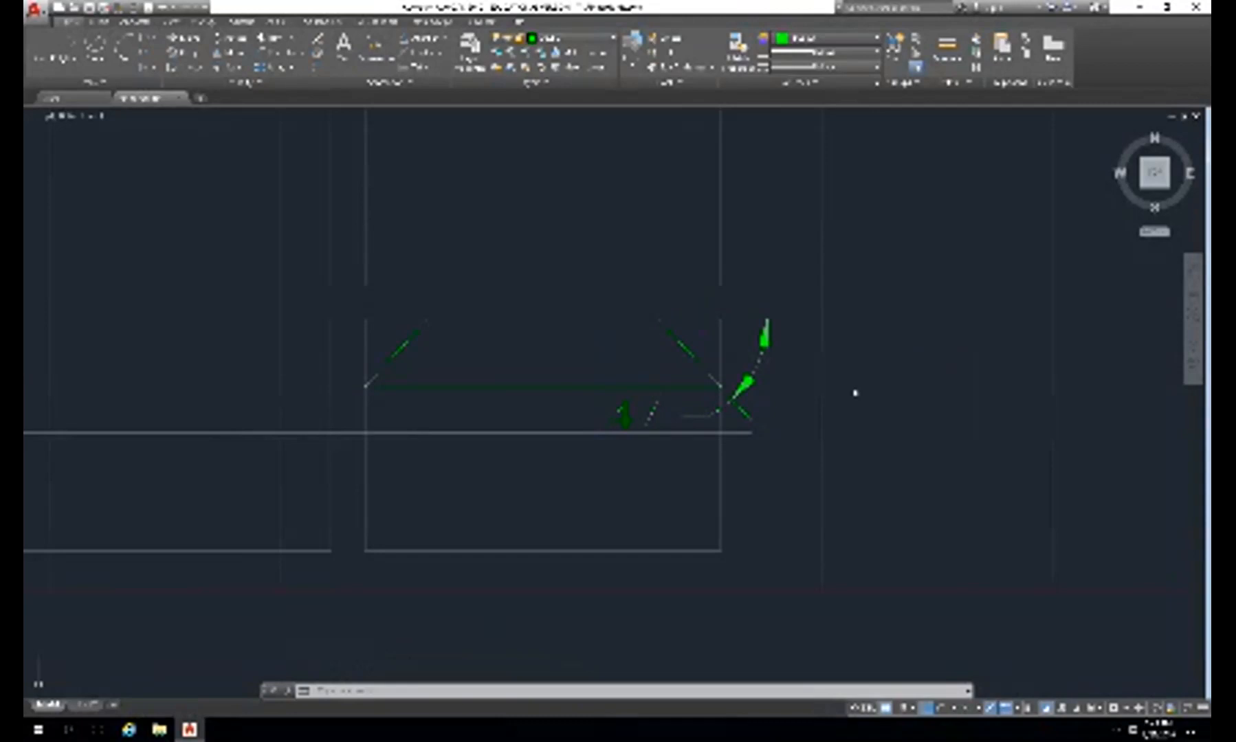
- Erase the angular dimension beside the lower-right box's right edge
text(e)
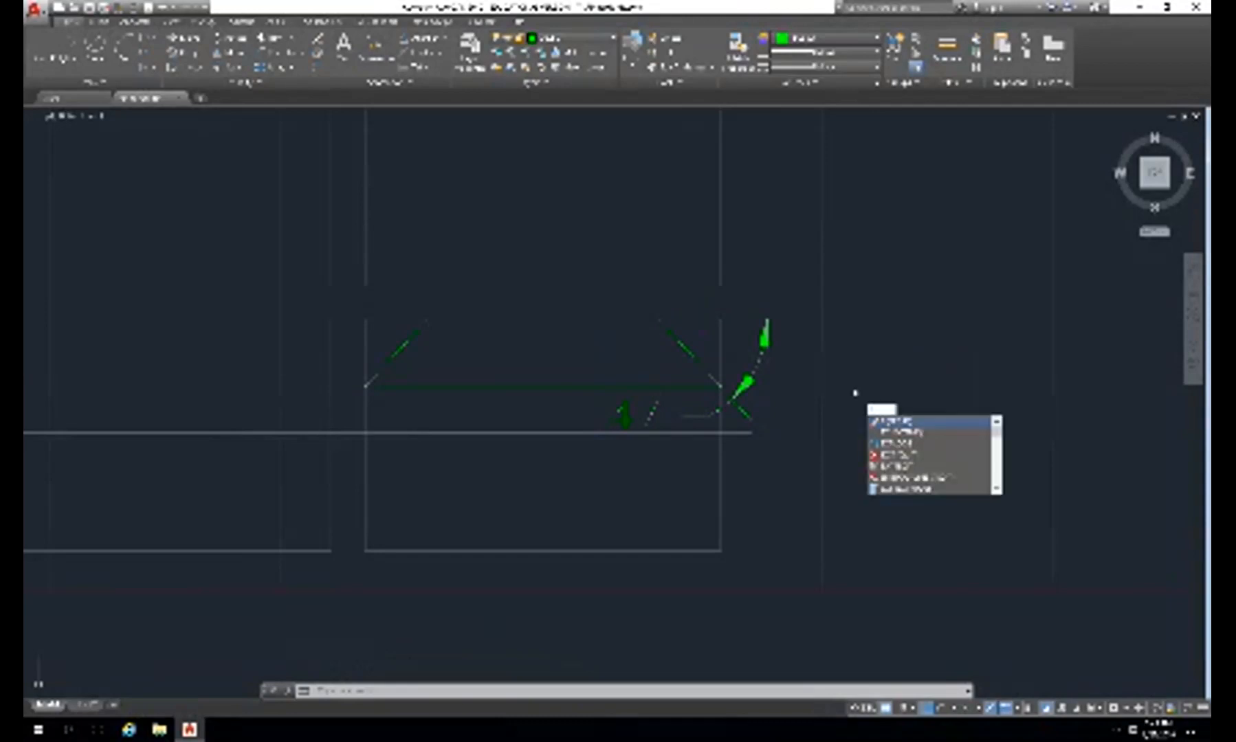
key(Return)
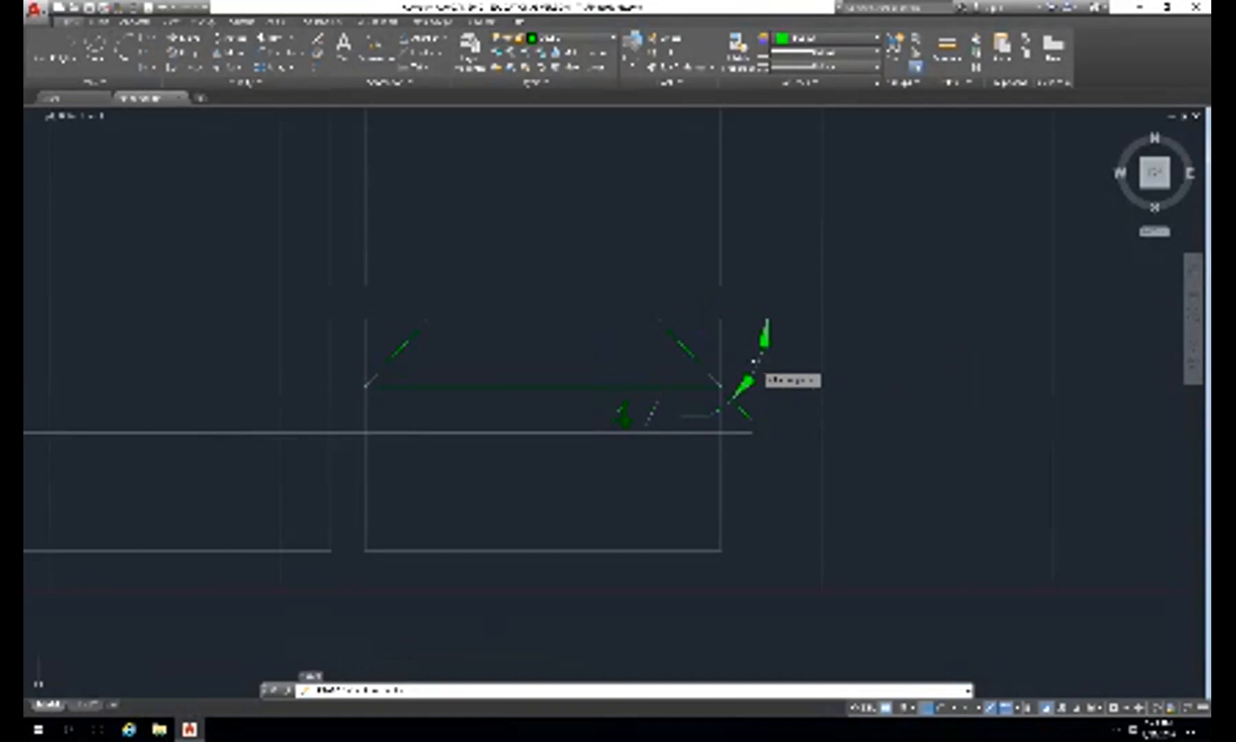
click(749, 382)
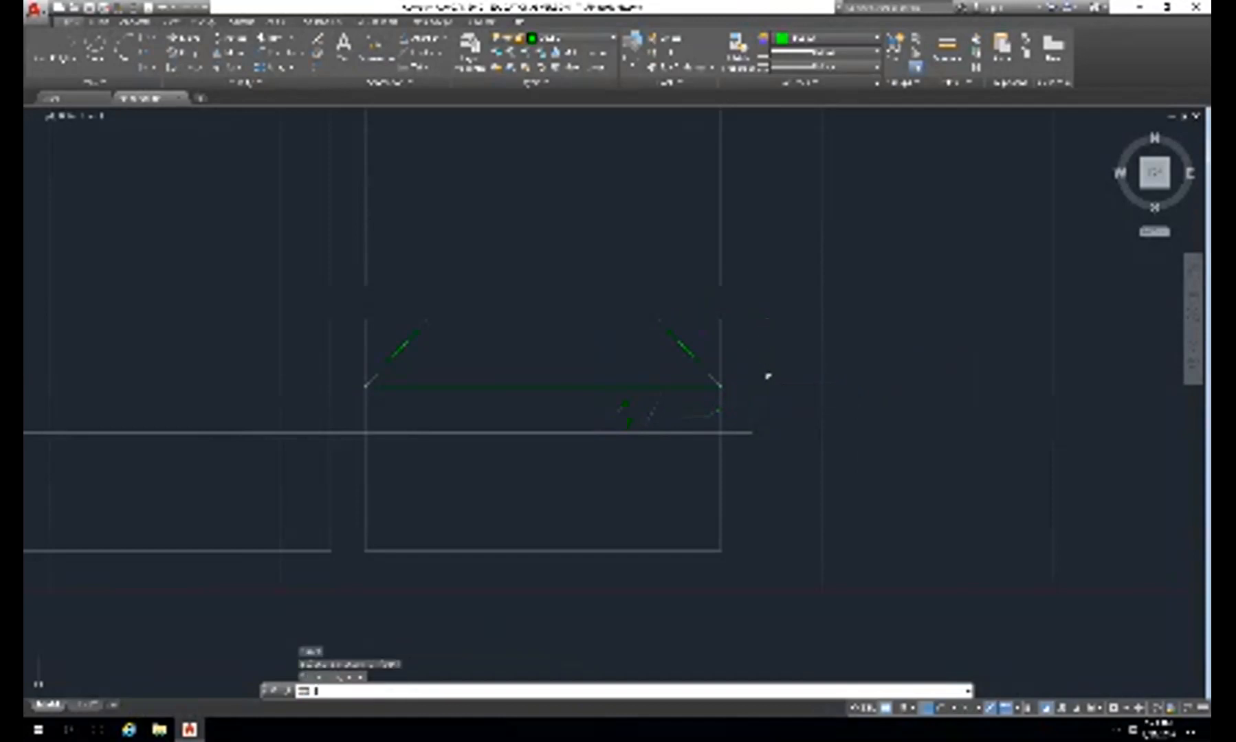
key(Return)
- Erase both corner diagonals from the lower-right box and save the drawing
text(e)
key(Return)
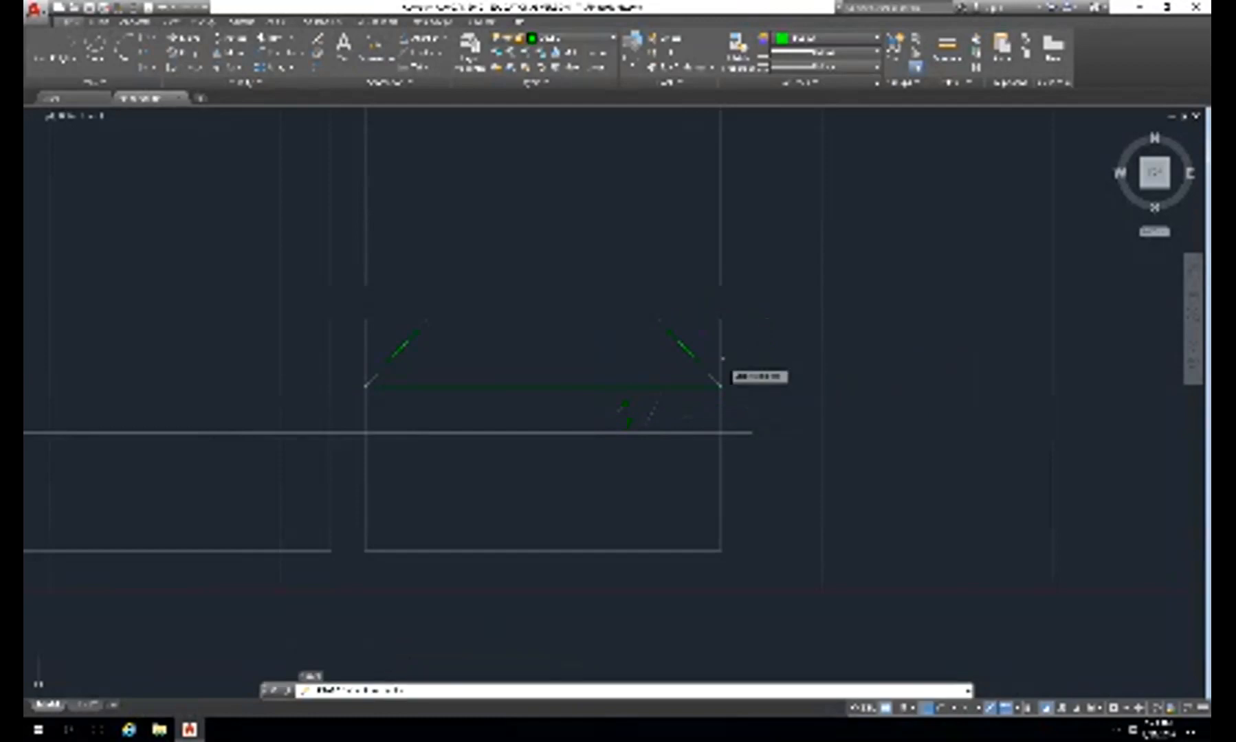
click(692, 355)
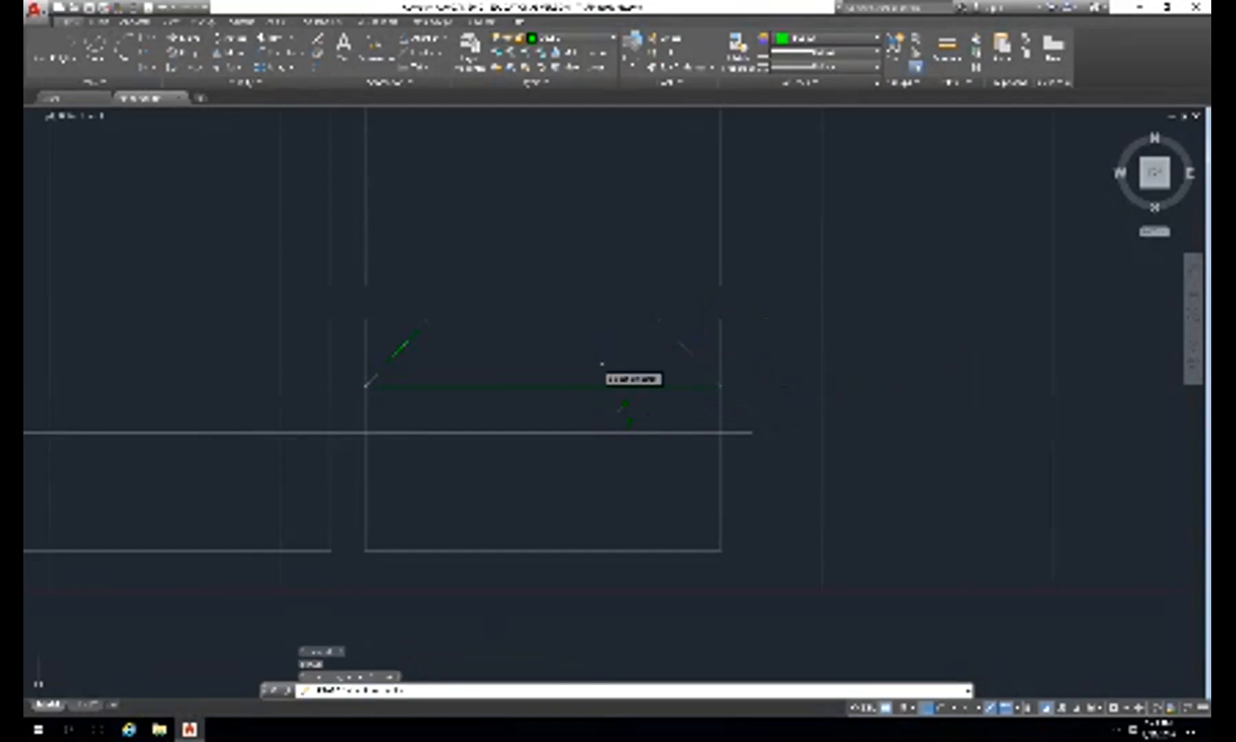
click(398, 353)
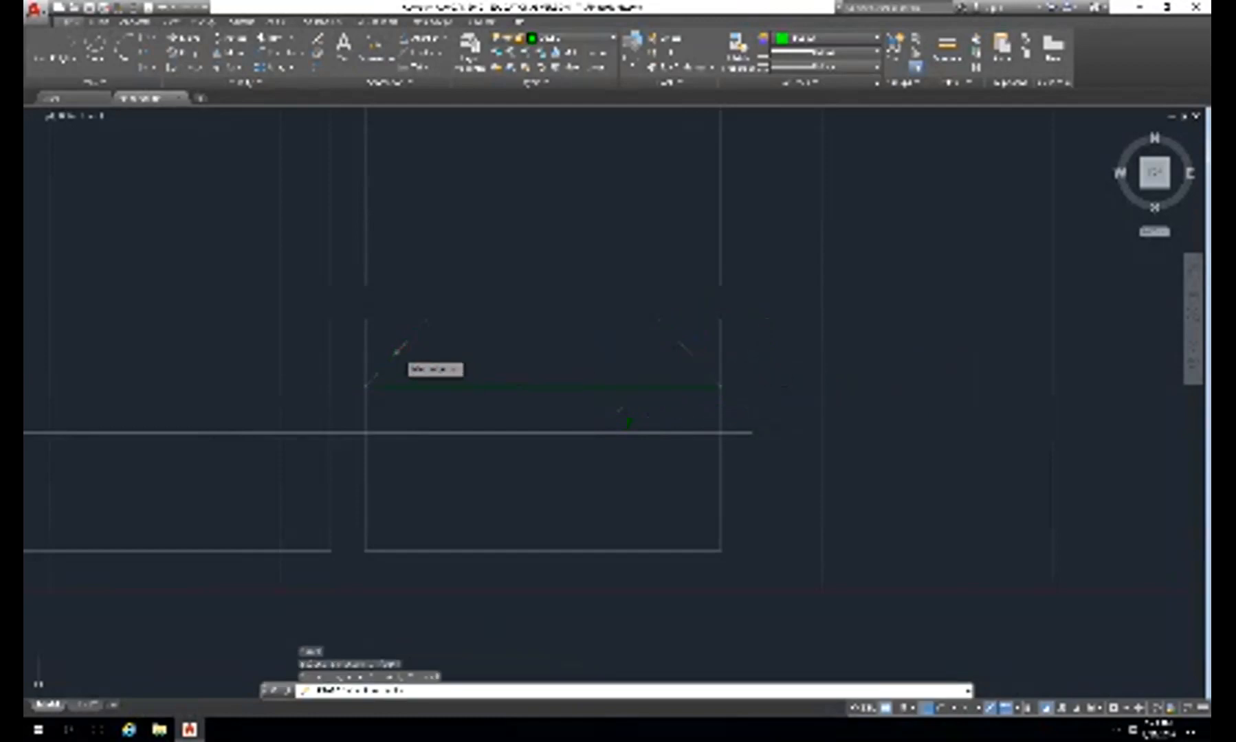
key(Return)
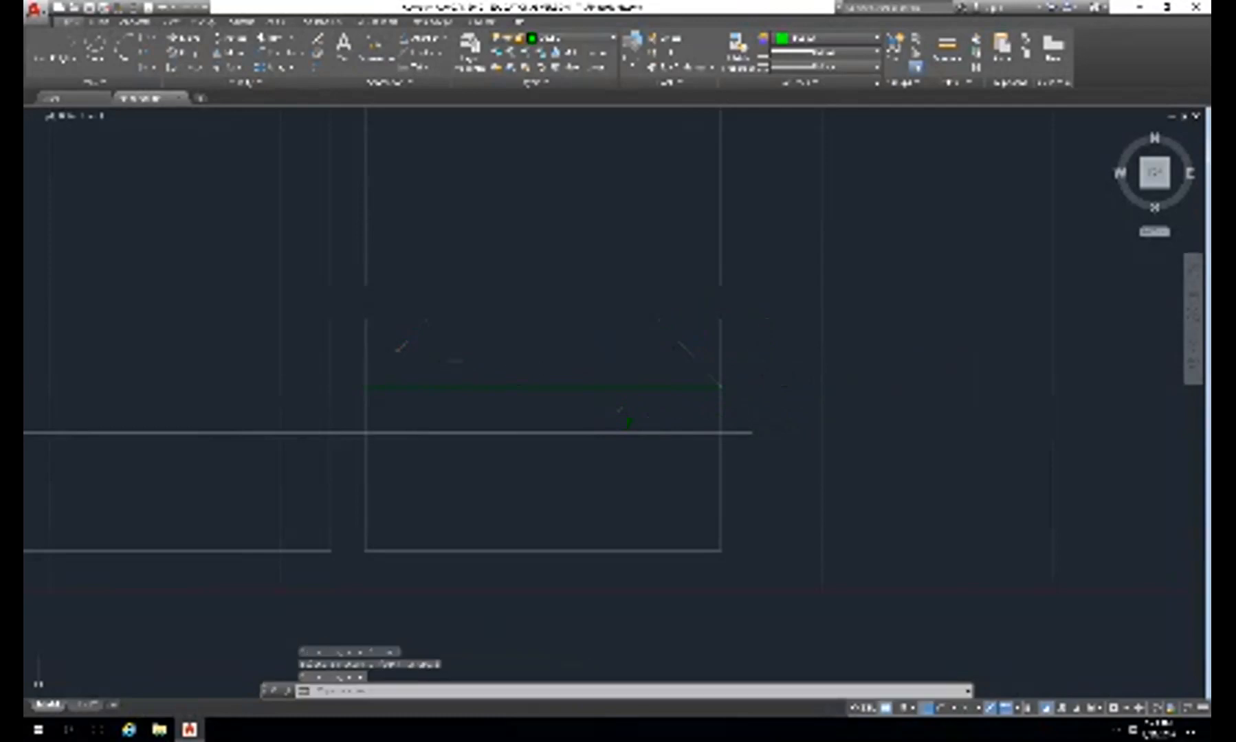
key(ctrl+s)
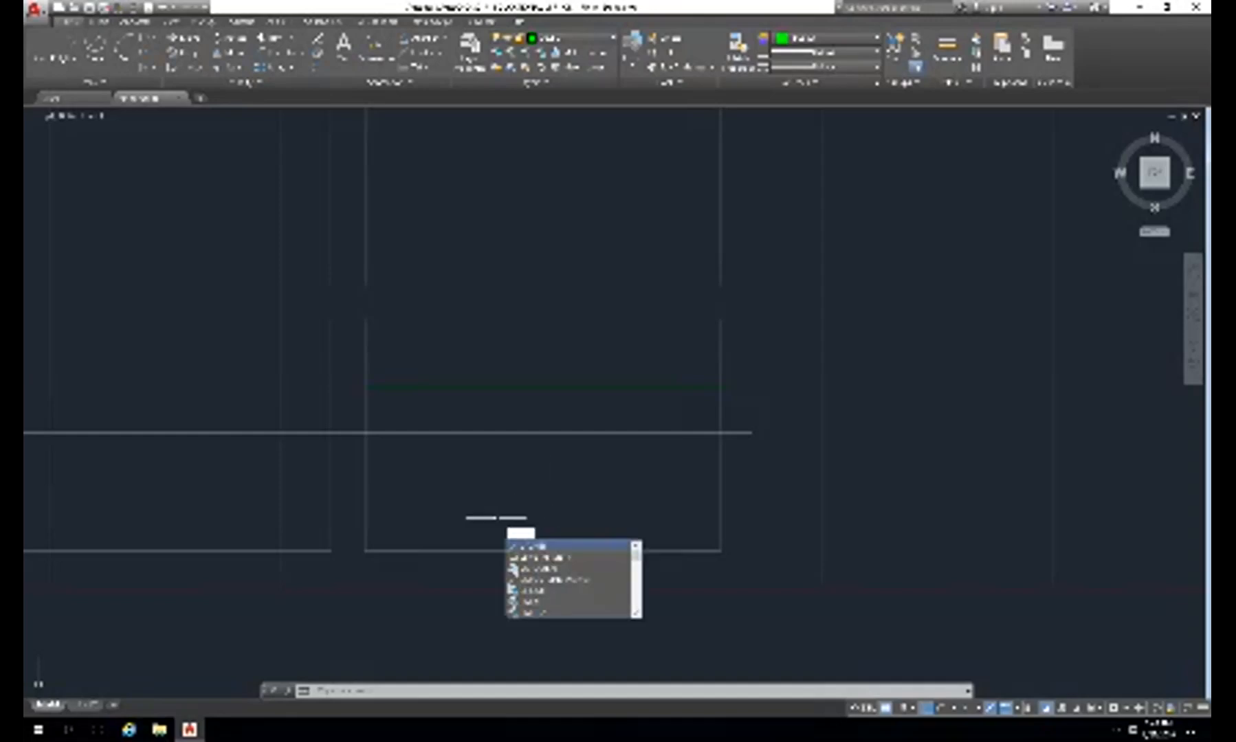
- Draw a line of length 1 at 60 degrees from where the upper green horizontal line meets the lower-right box's left edge
key(Return)
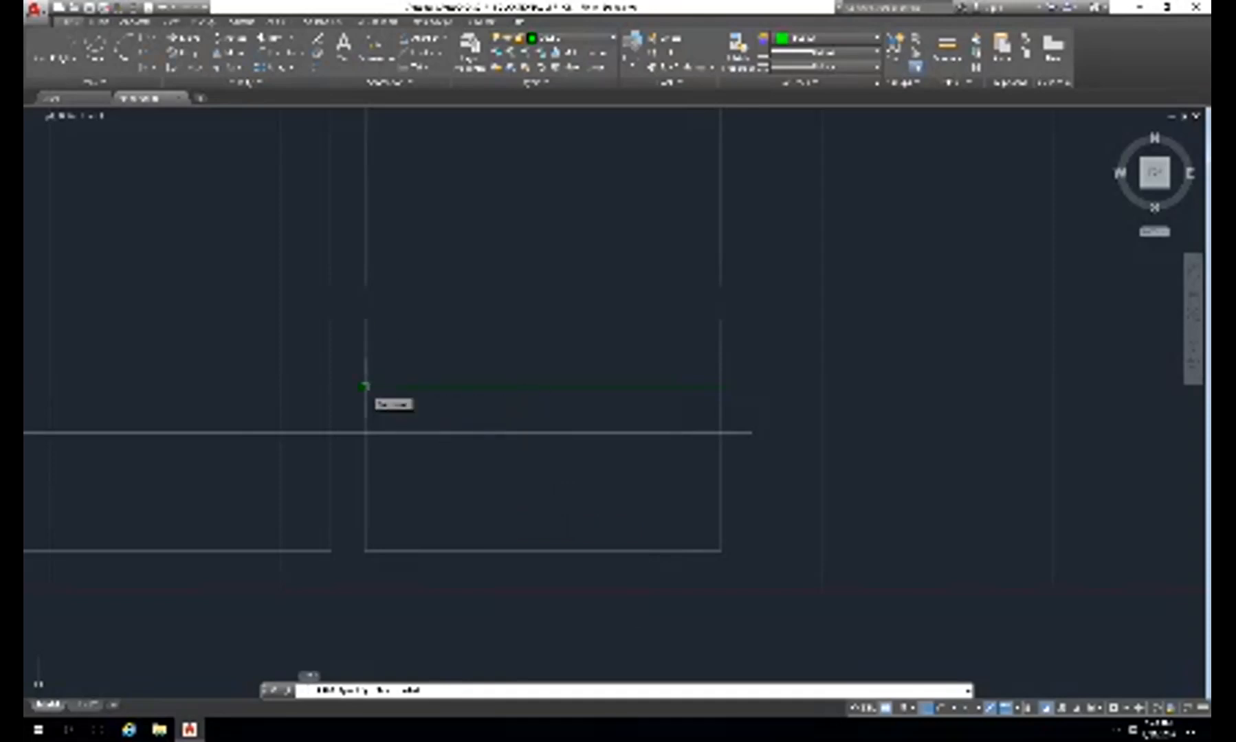
click(364, 387)
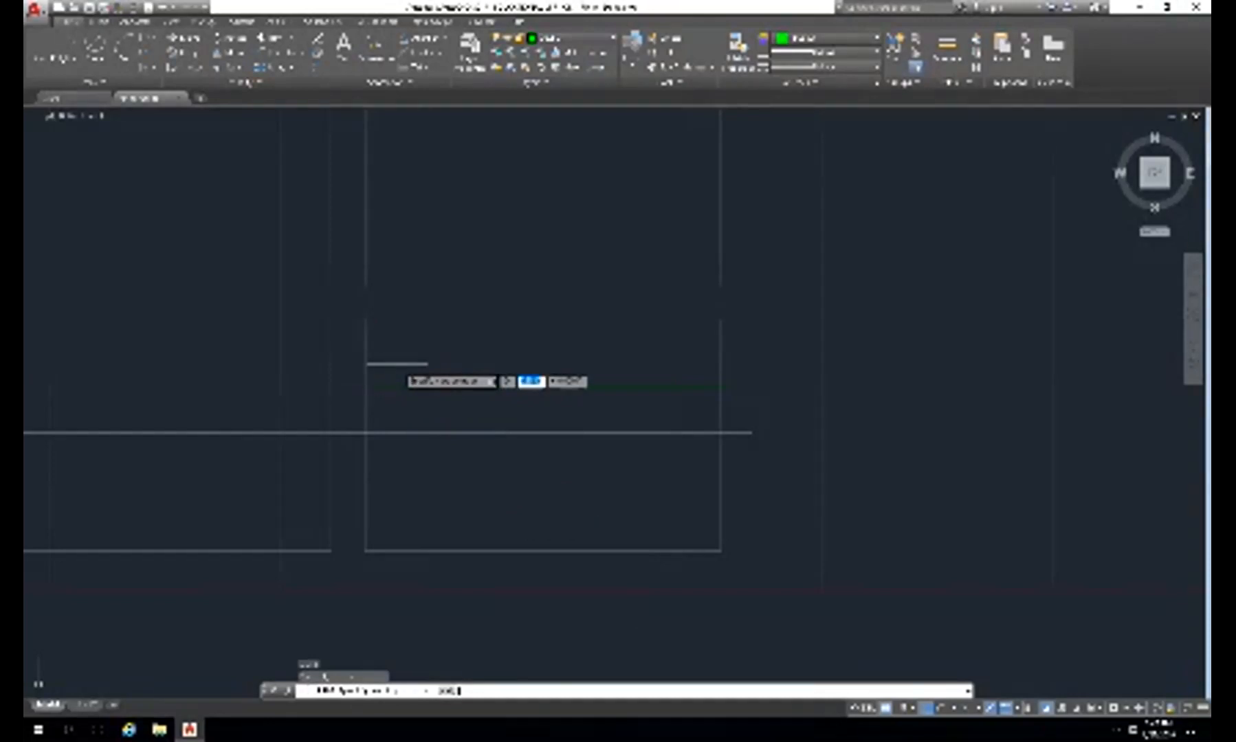
text(1)
key(Tab)
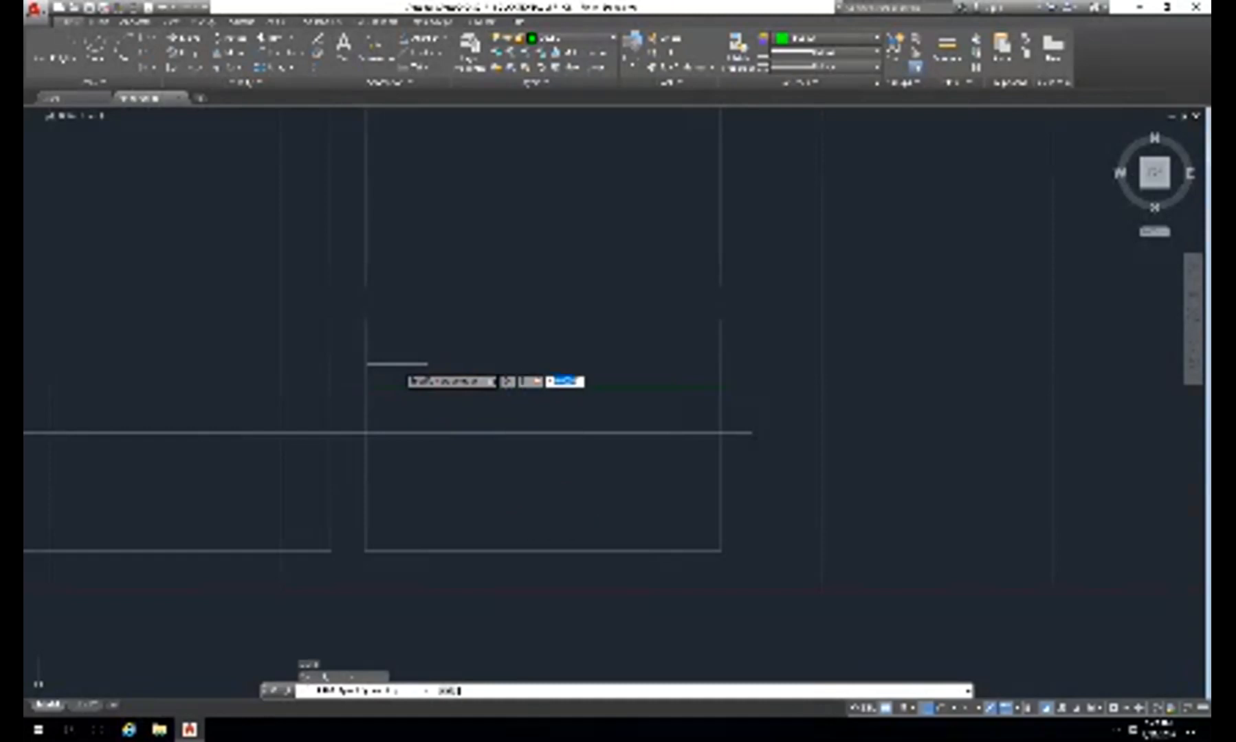
text(90)
key(Return)
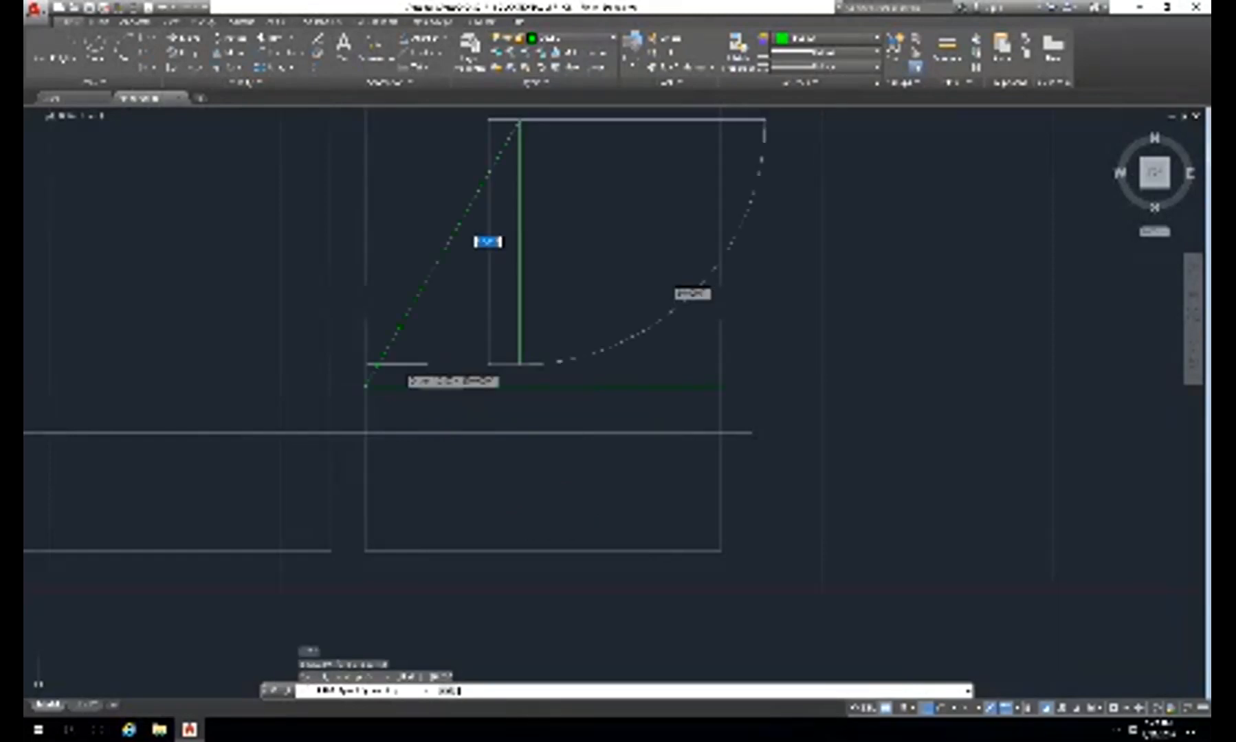
key(Escape)
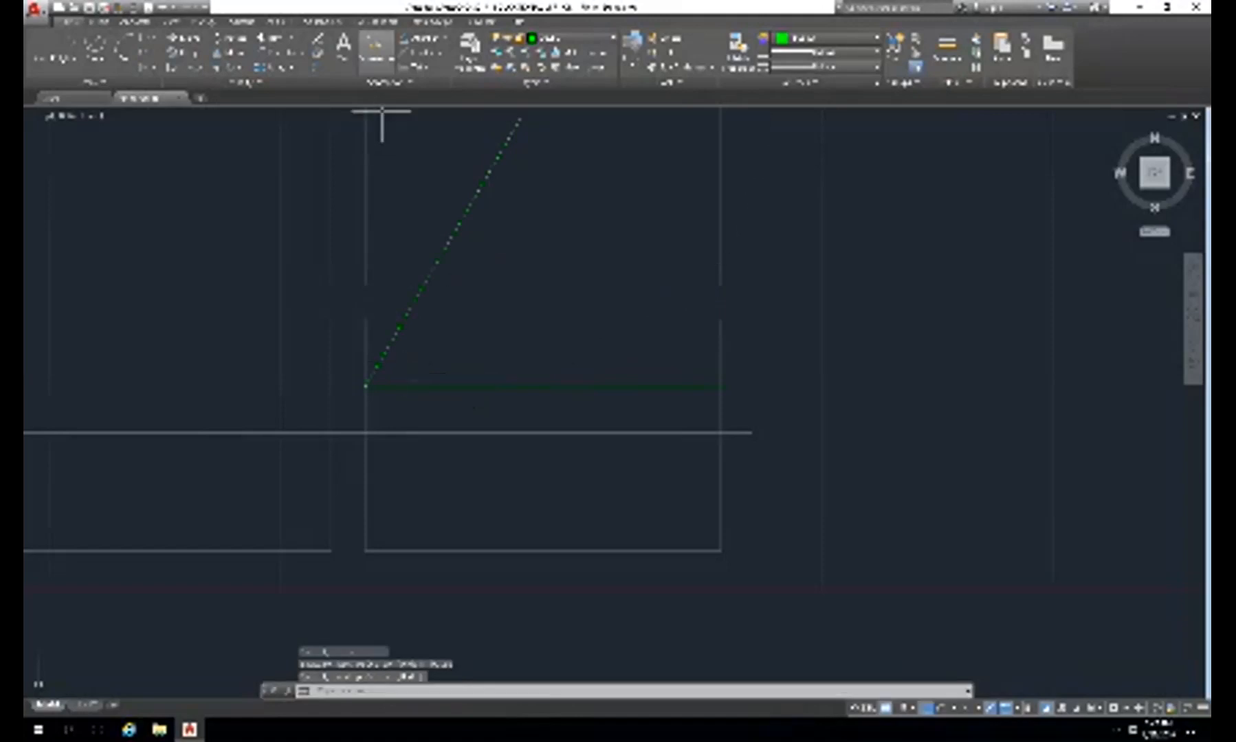
- Check the diagonal's angle against the lower-right box's top edge and left edge with trial angular dimensions
click(375, 48)
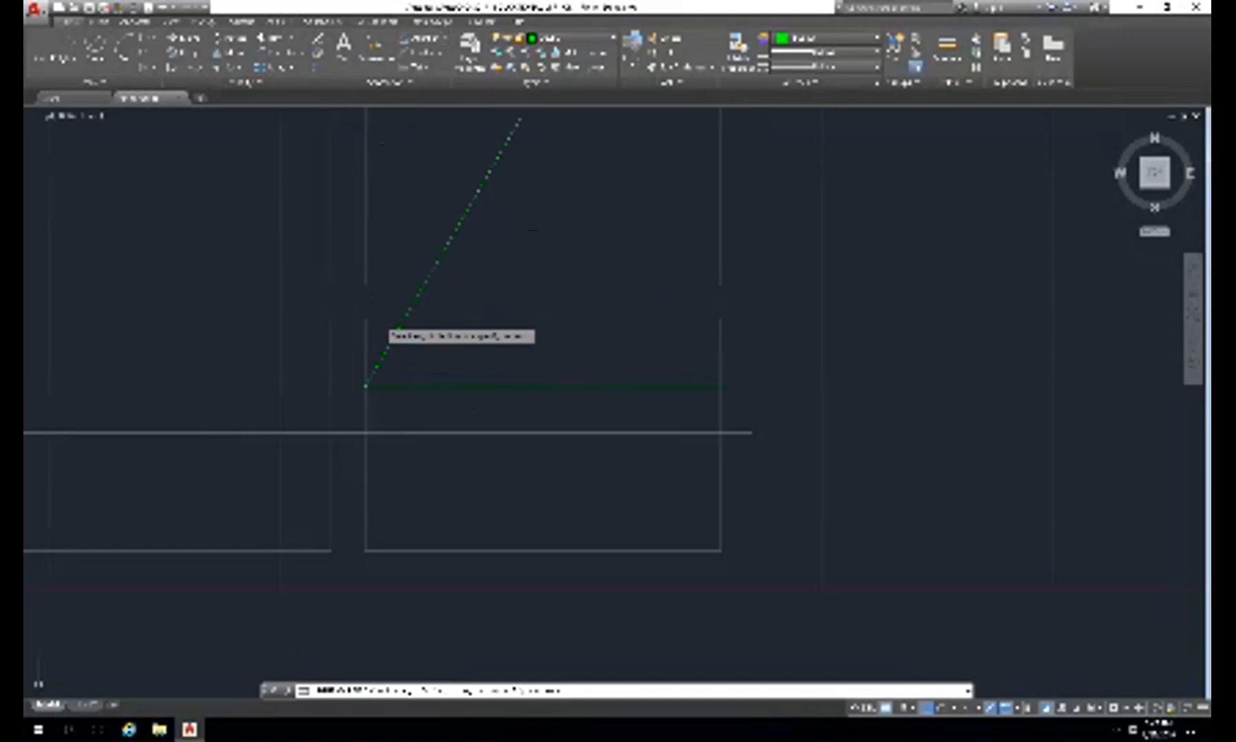
click(400, 328)
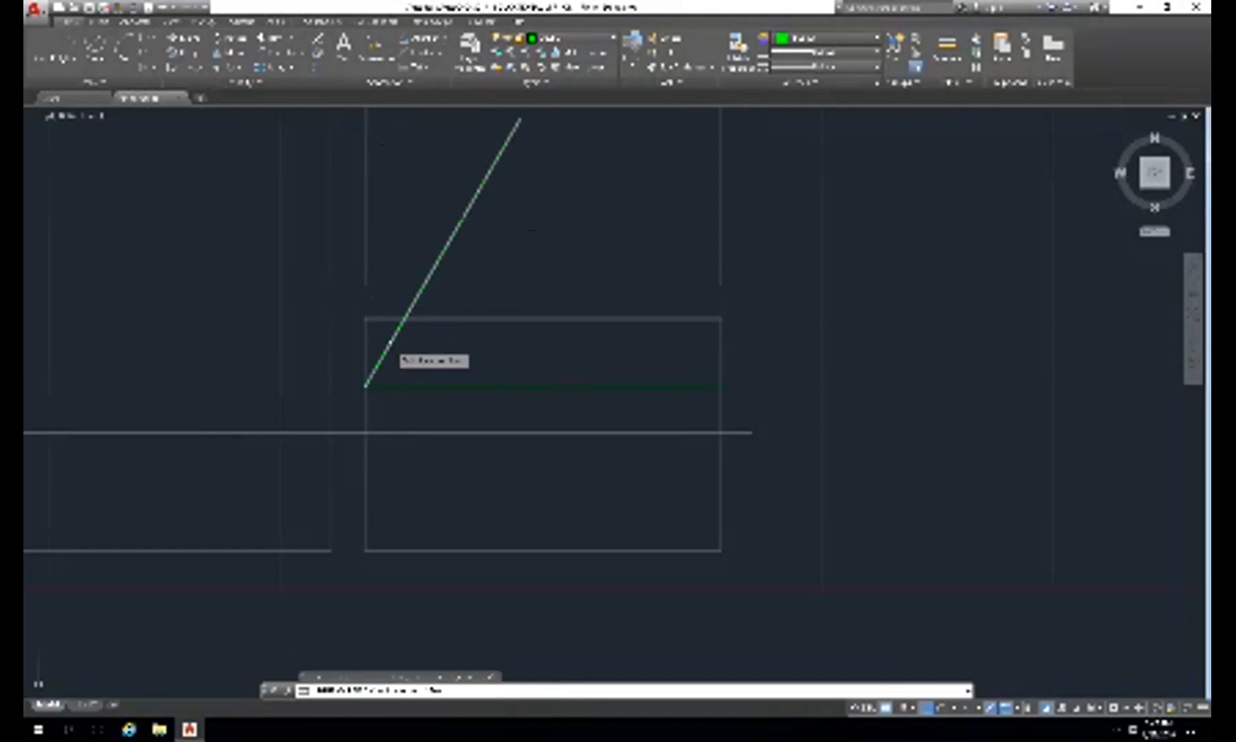
click(391, 344)
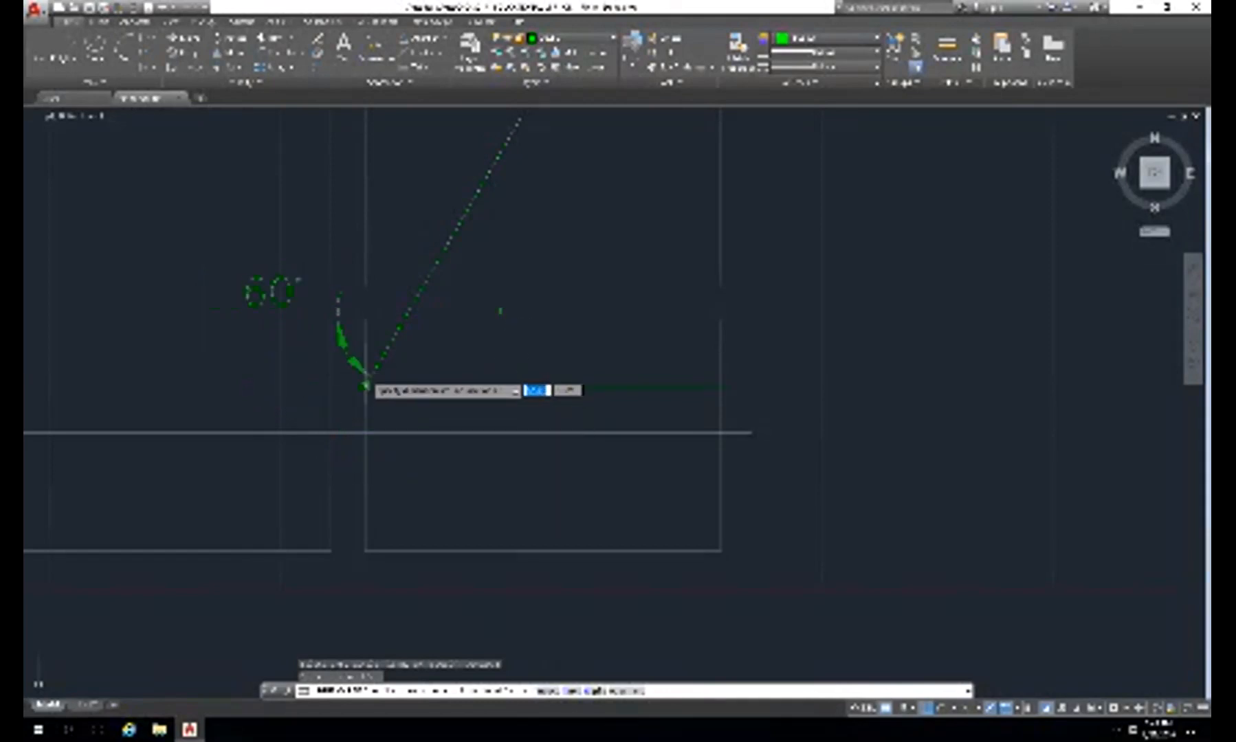
key(Escape)
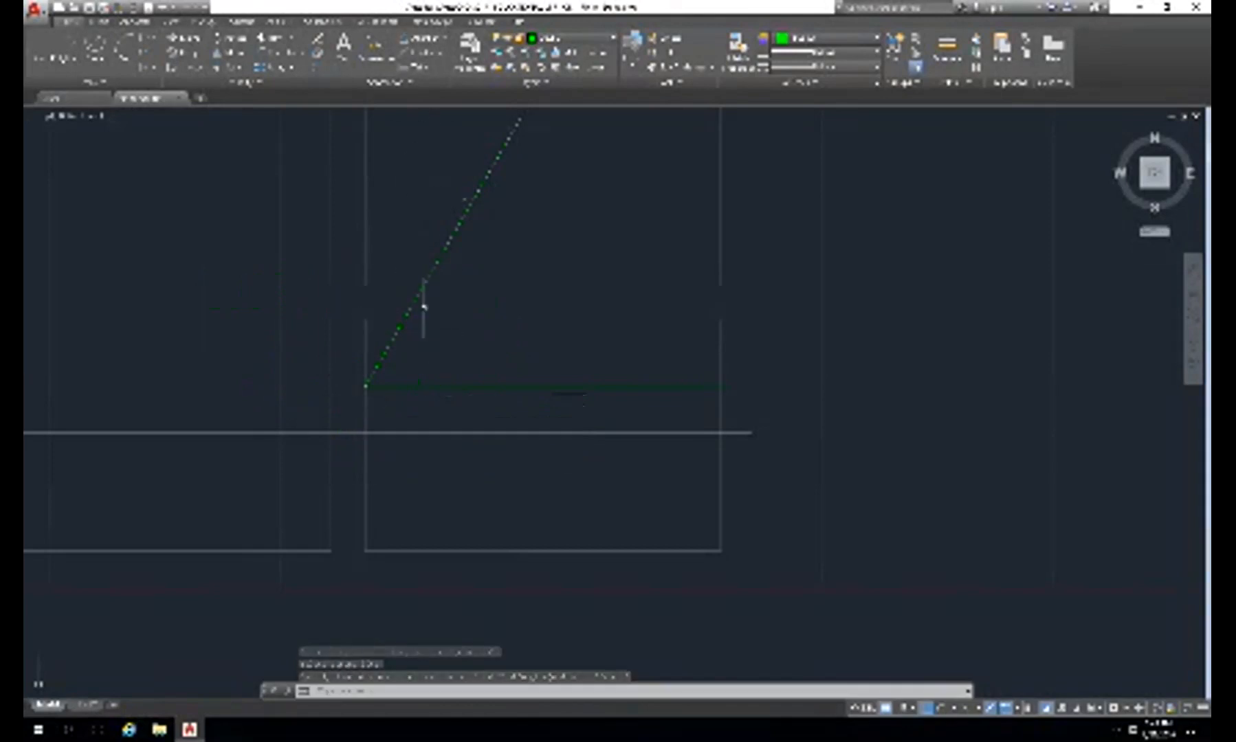
key(space)
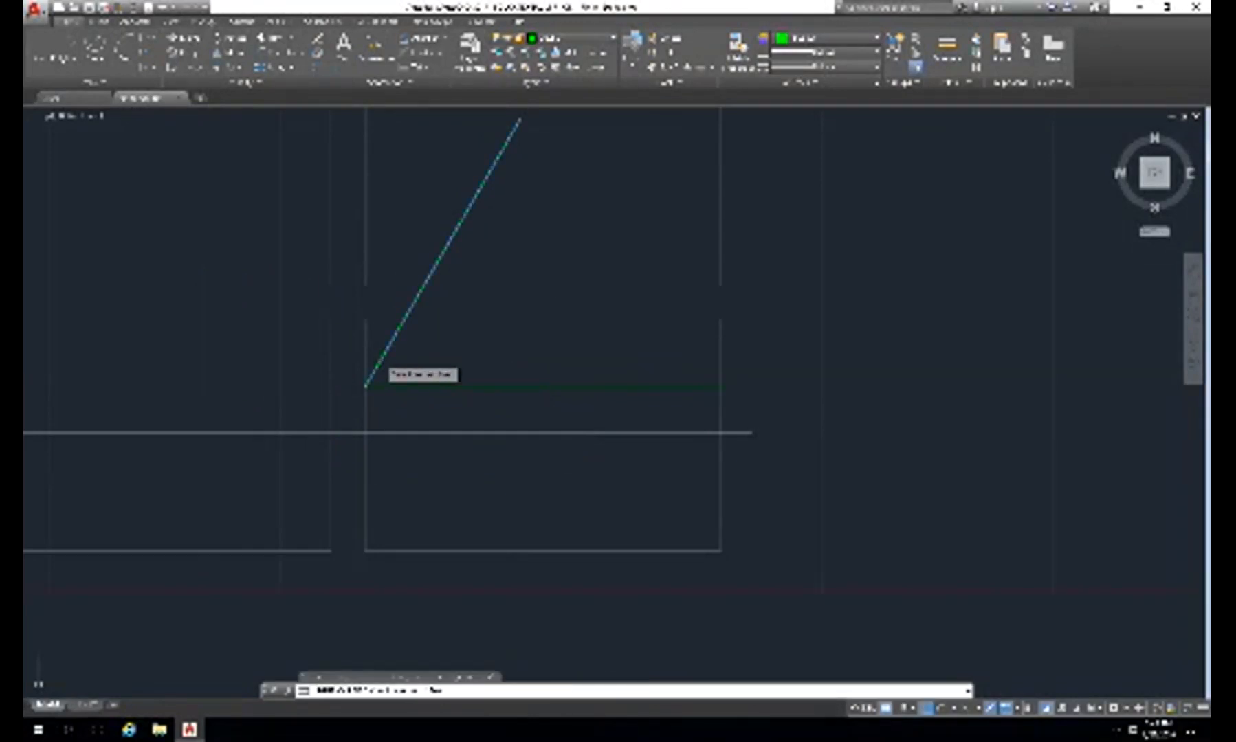
click(369, 353)
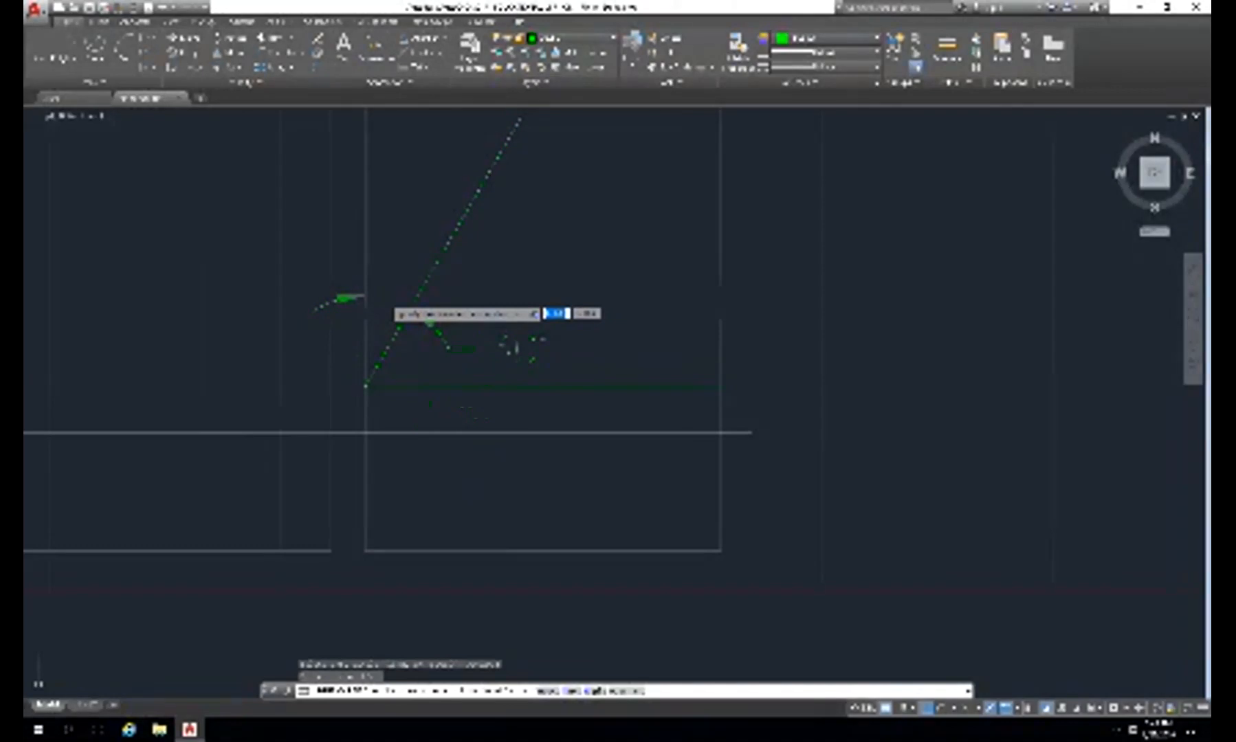
key(Escape)
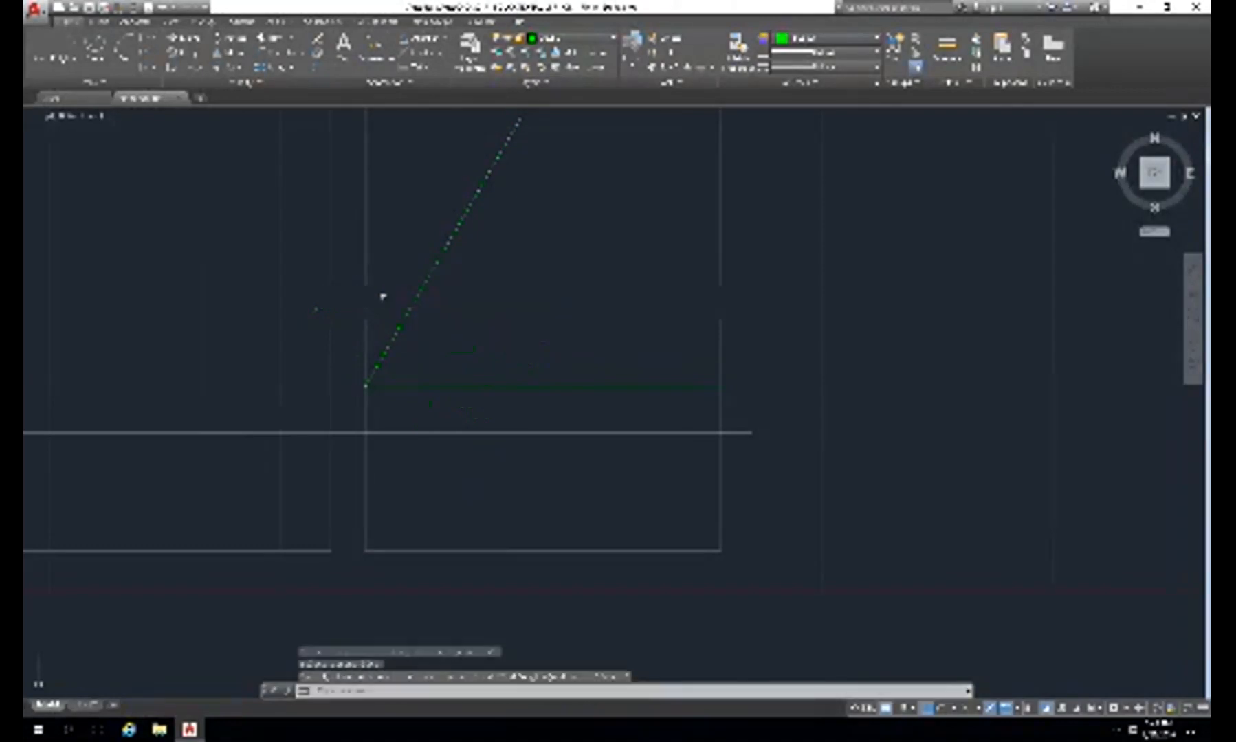
- Erase the 60-degree diagonal line from the lower-right box
text(l)
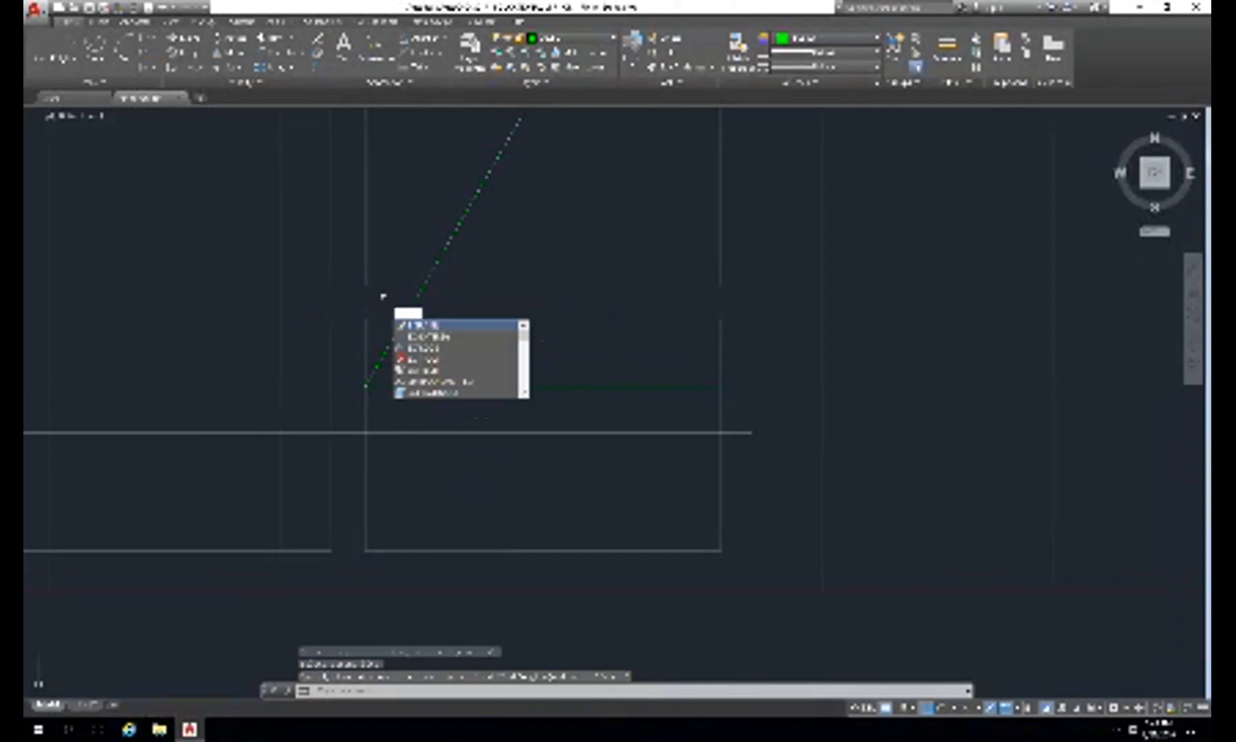
key(Return)
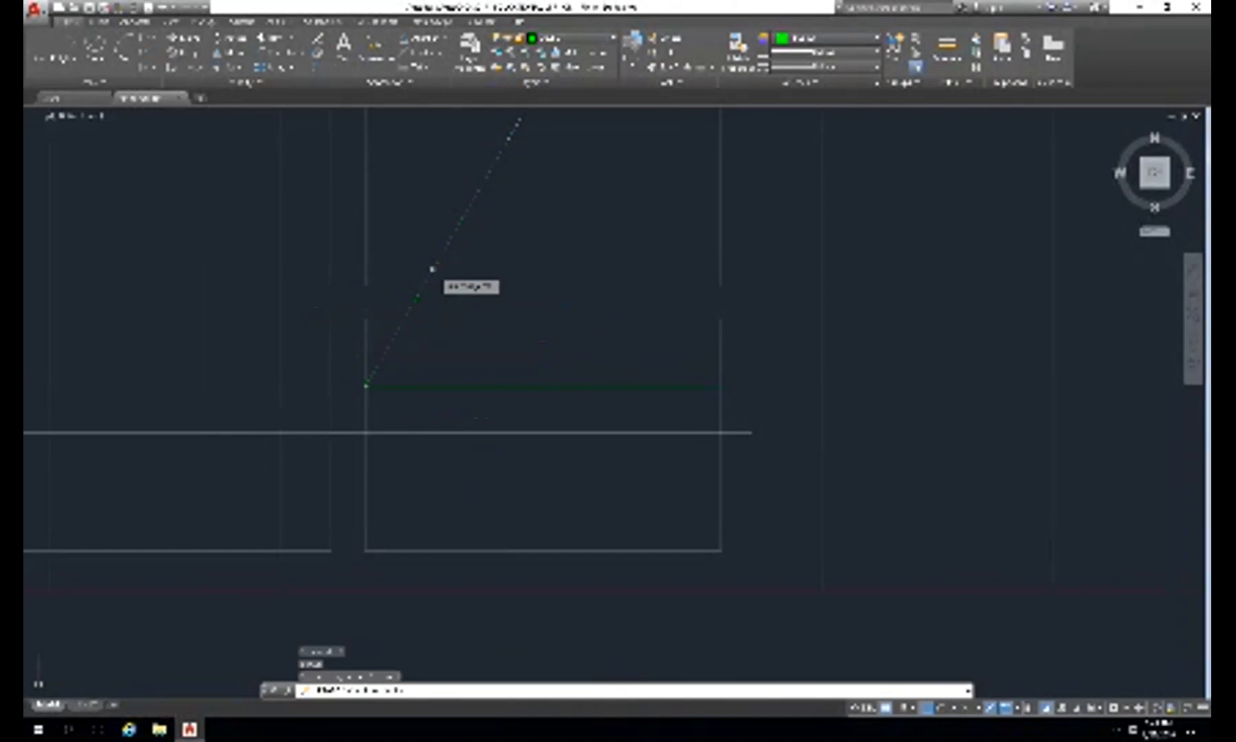
key(Escape)
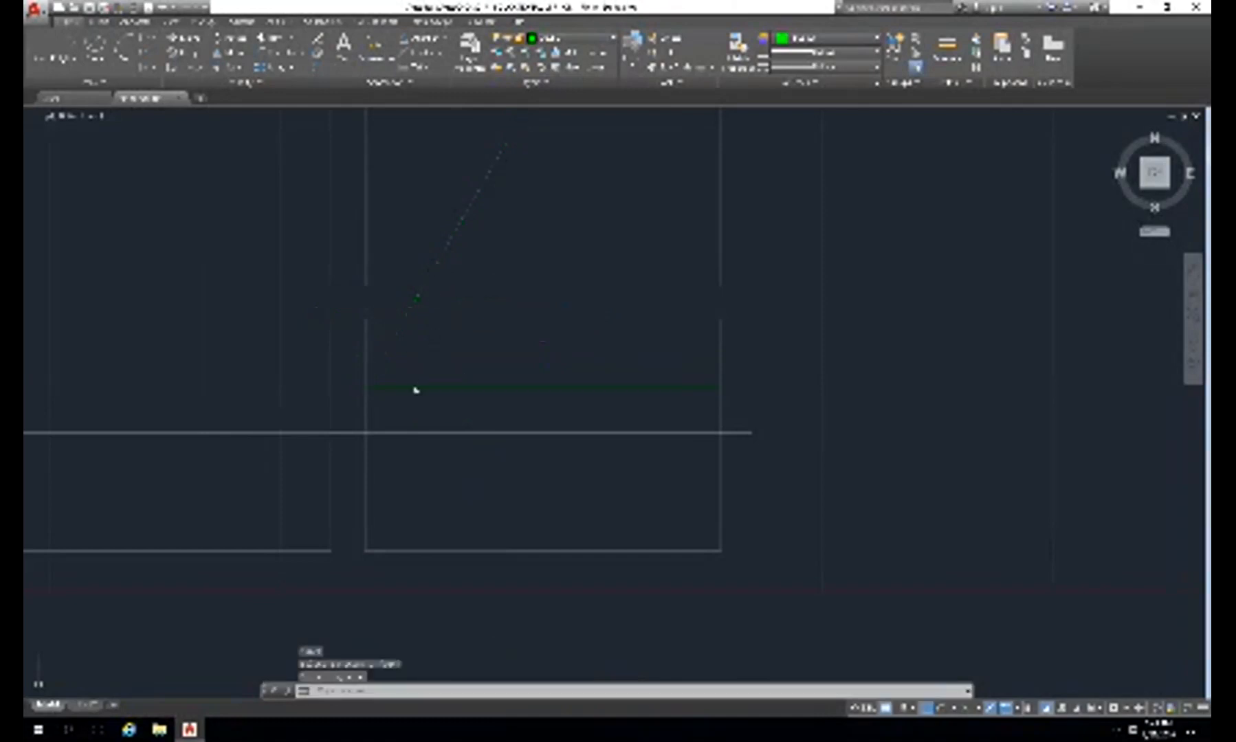
- Draw a diagonal line from where the upper green horizontal line meets the lower-right box's left edge
text(l)
key(Return)
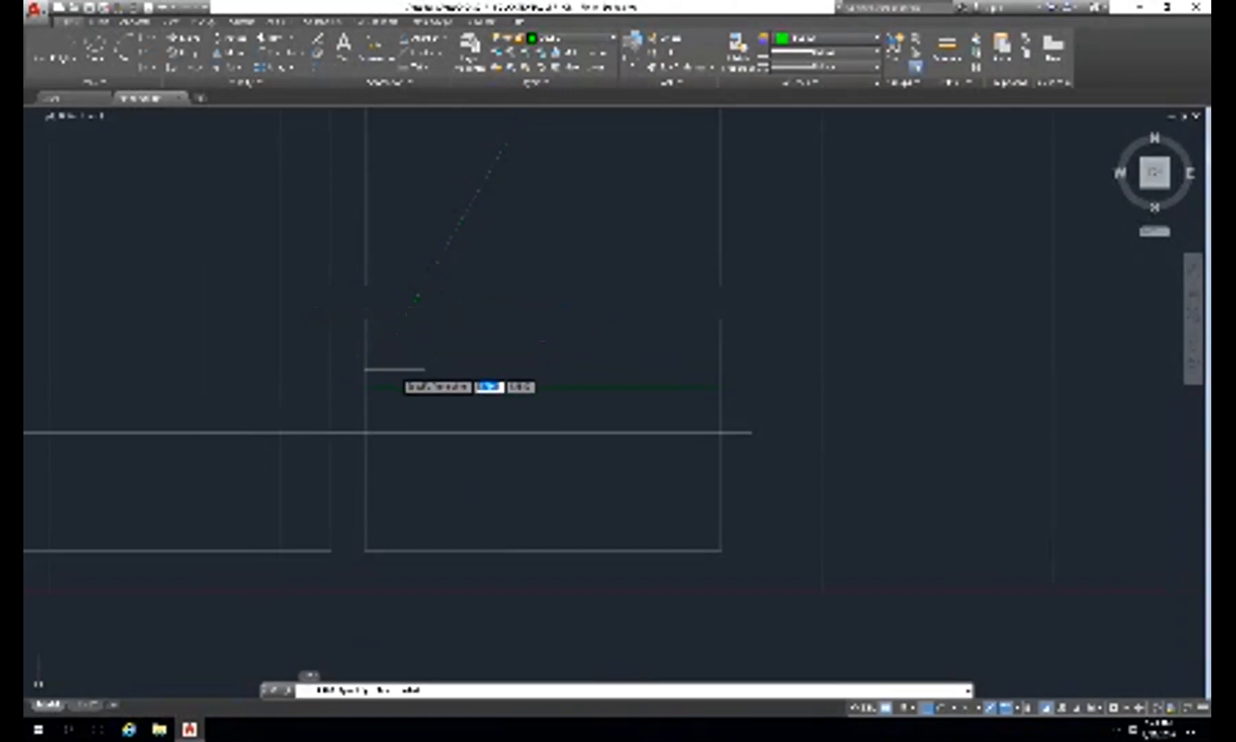
click(364, 387)
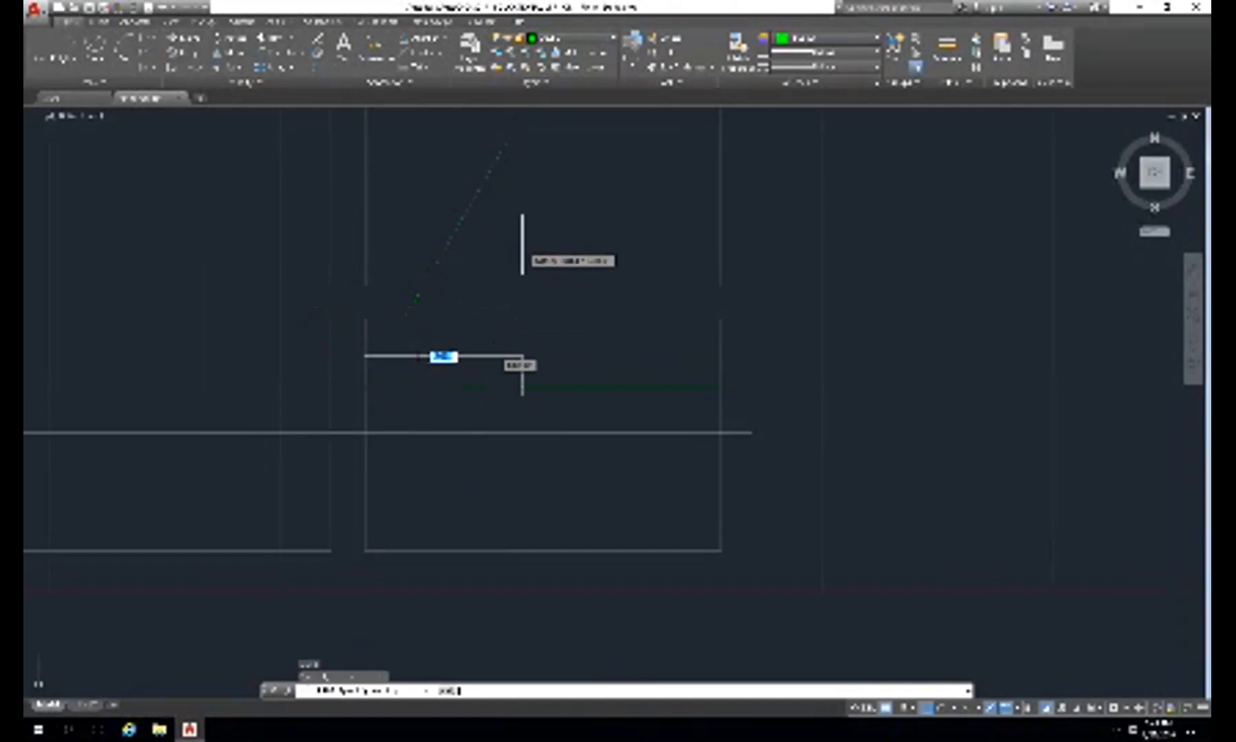
click(522, 245)
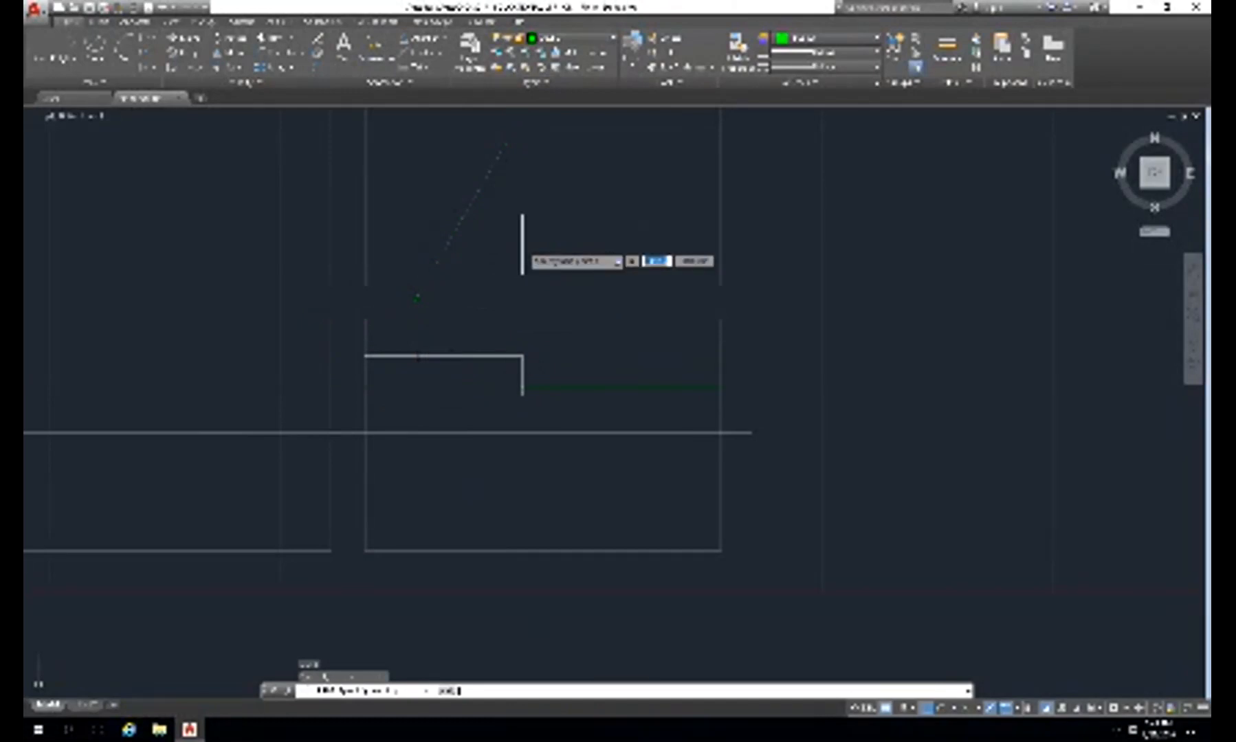
text(2)
key(Tab)
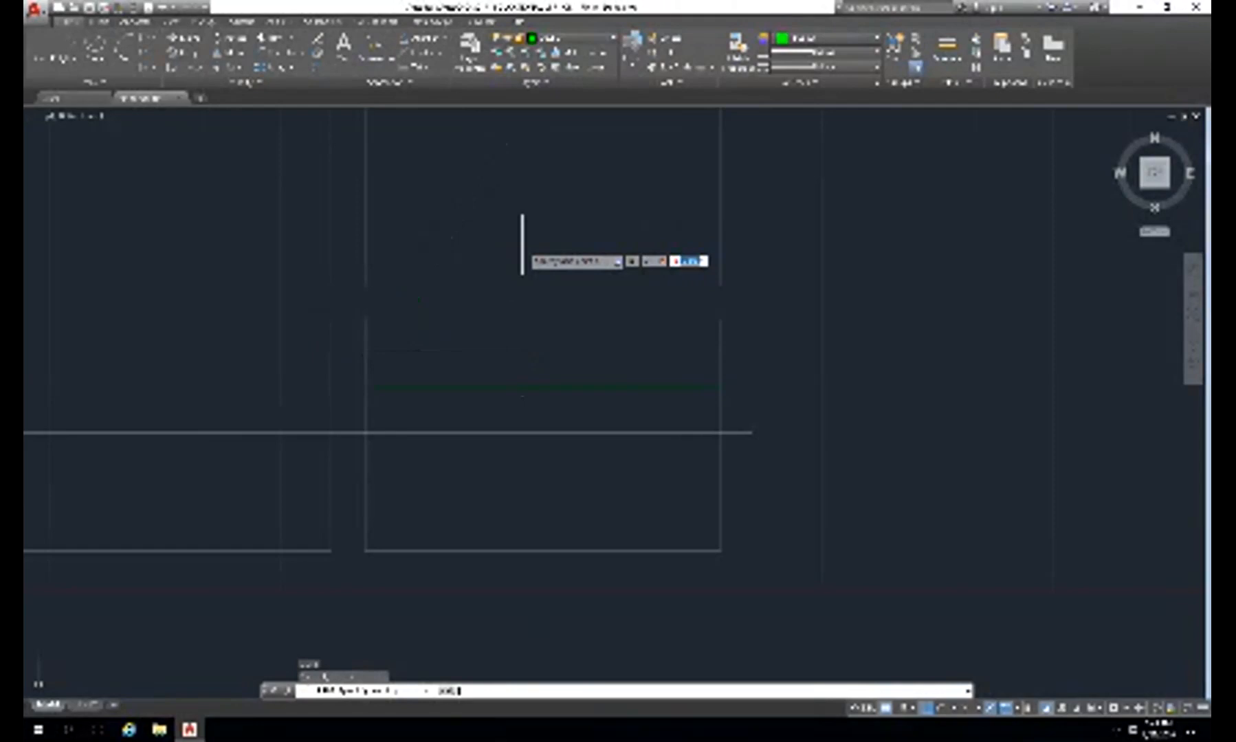
key(Return)
key(Return)
- Draw a line at about 60 degrees, sloping up and outward from the green line's end on the box's right edge
text(l)
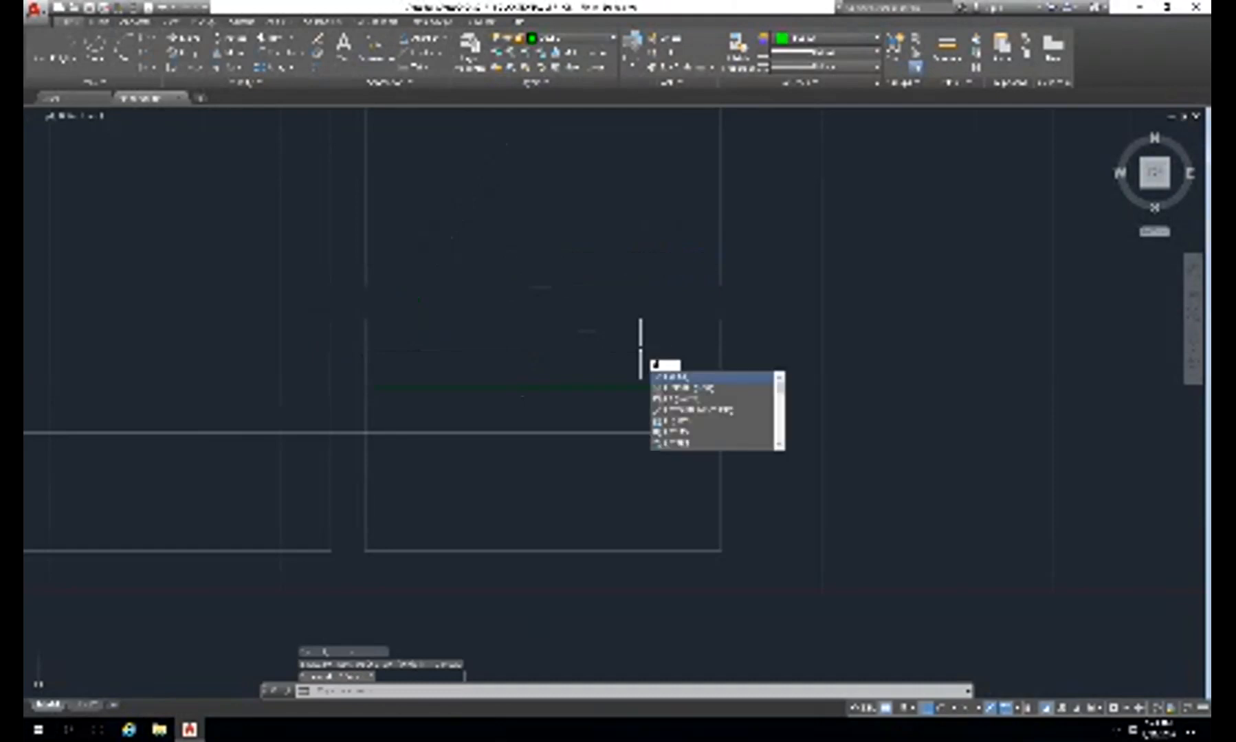
key(Return)
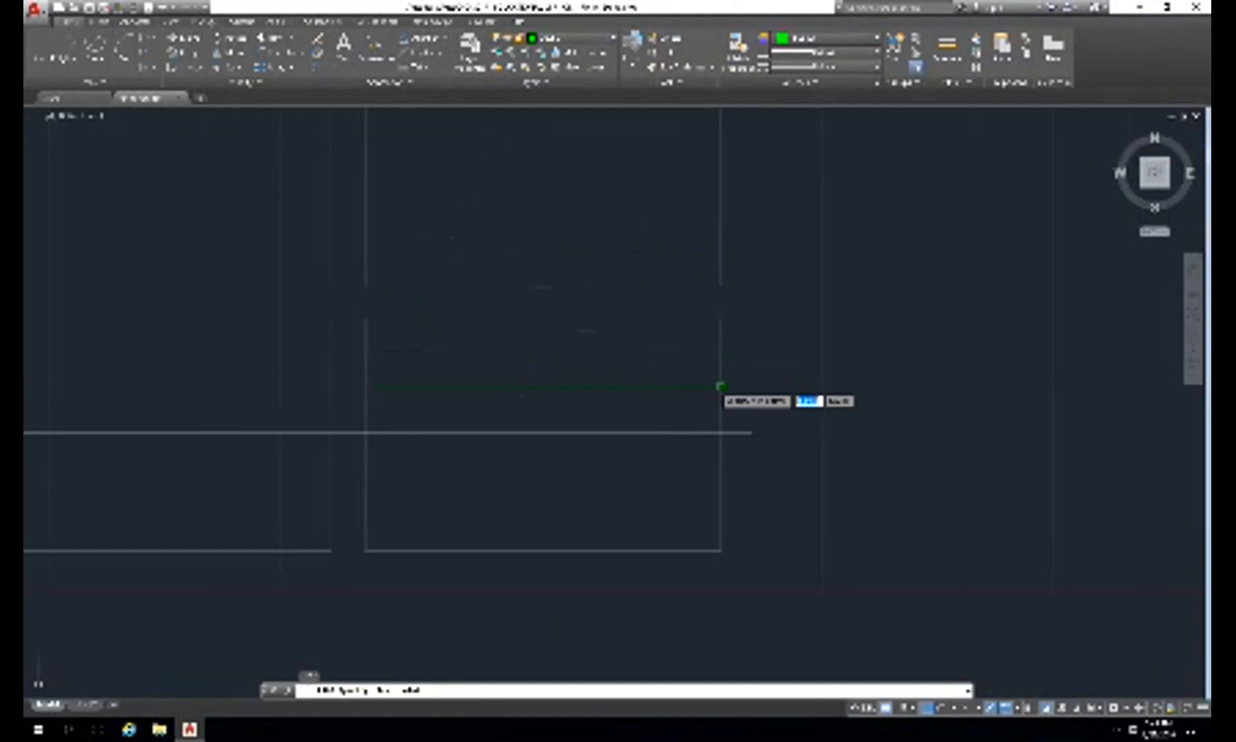
click(720, 387)
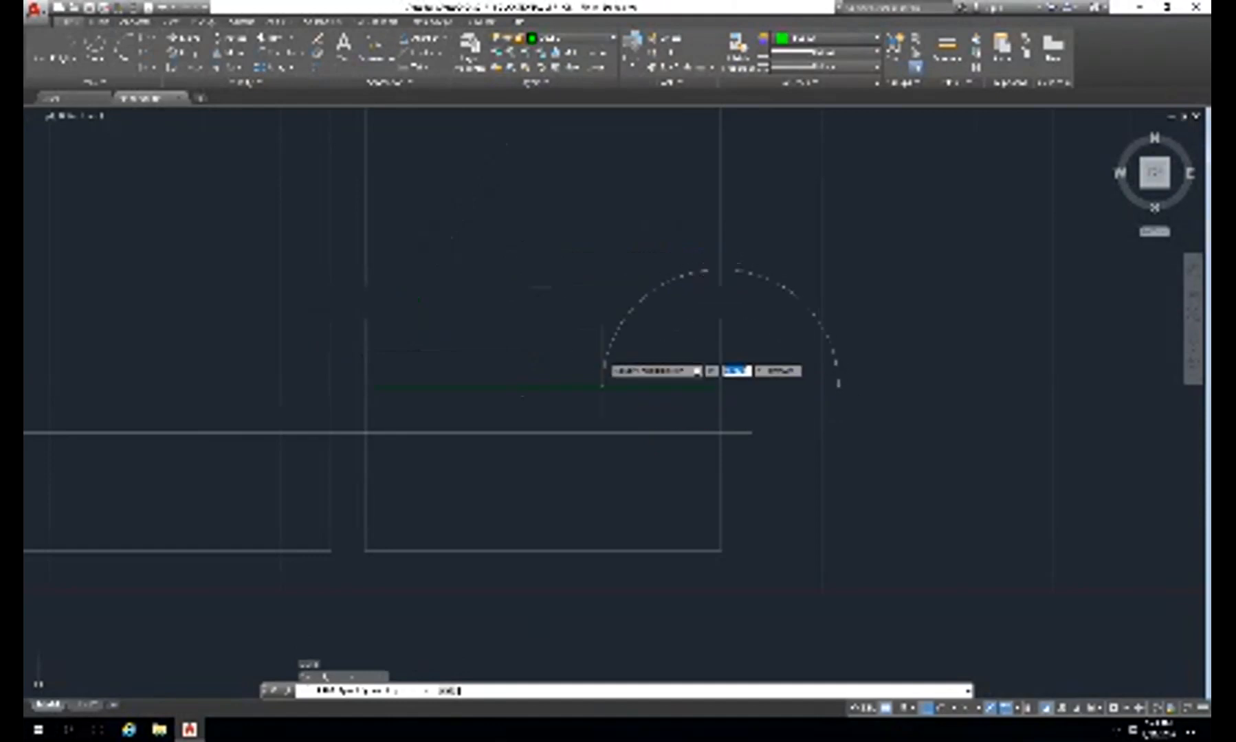
text(4)
key(Tab)
text(9)
key(Return)
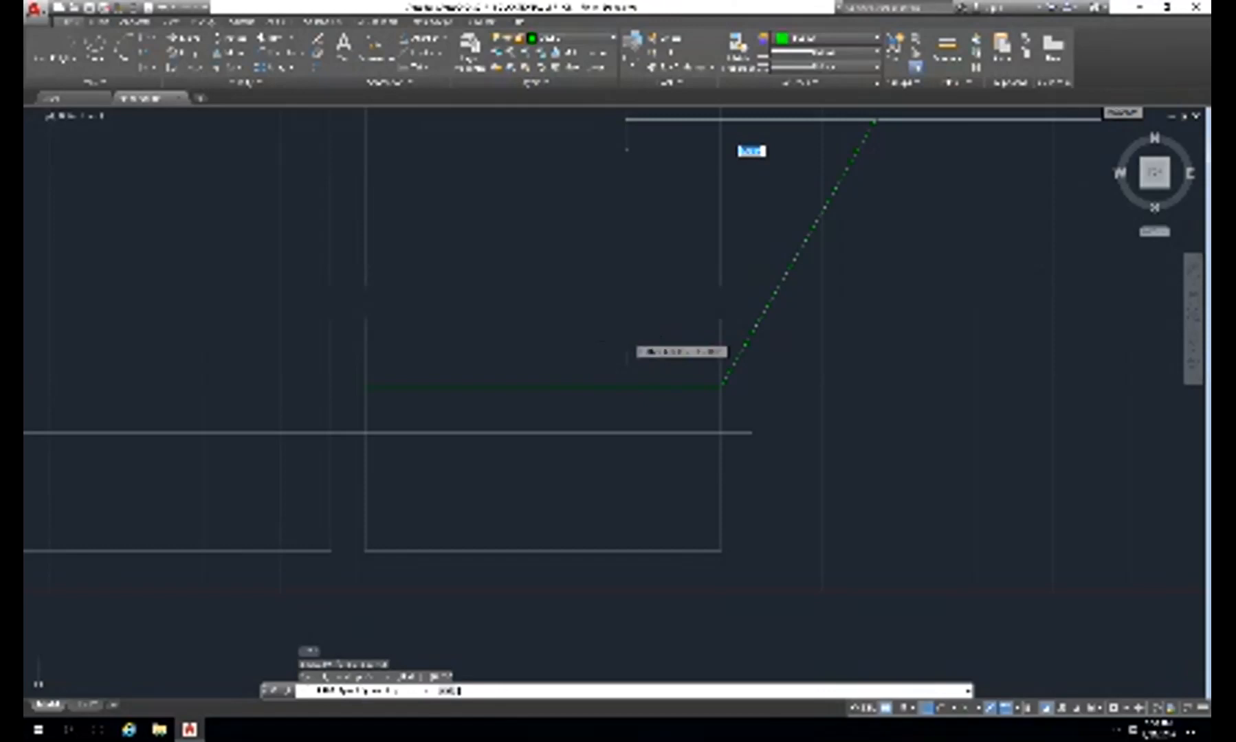
key(Return)
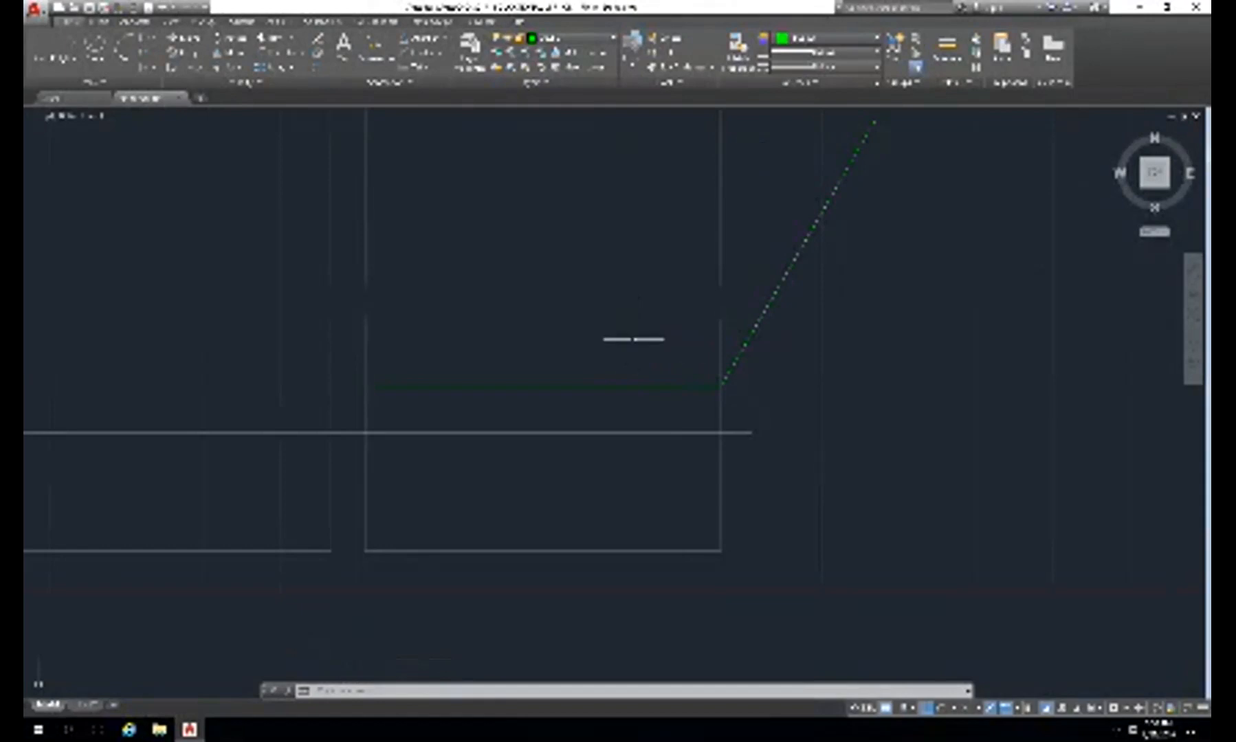
- Erase the steep diagonal that slopes outward from the box's right edge
right_click(645, 357)
click(671, 366)
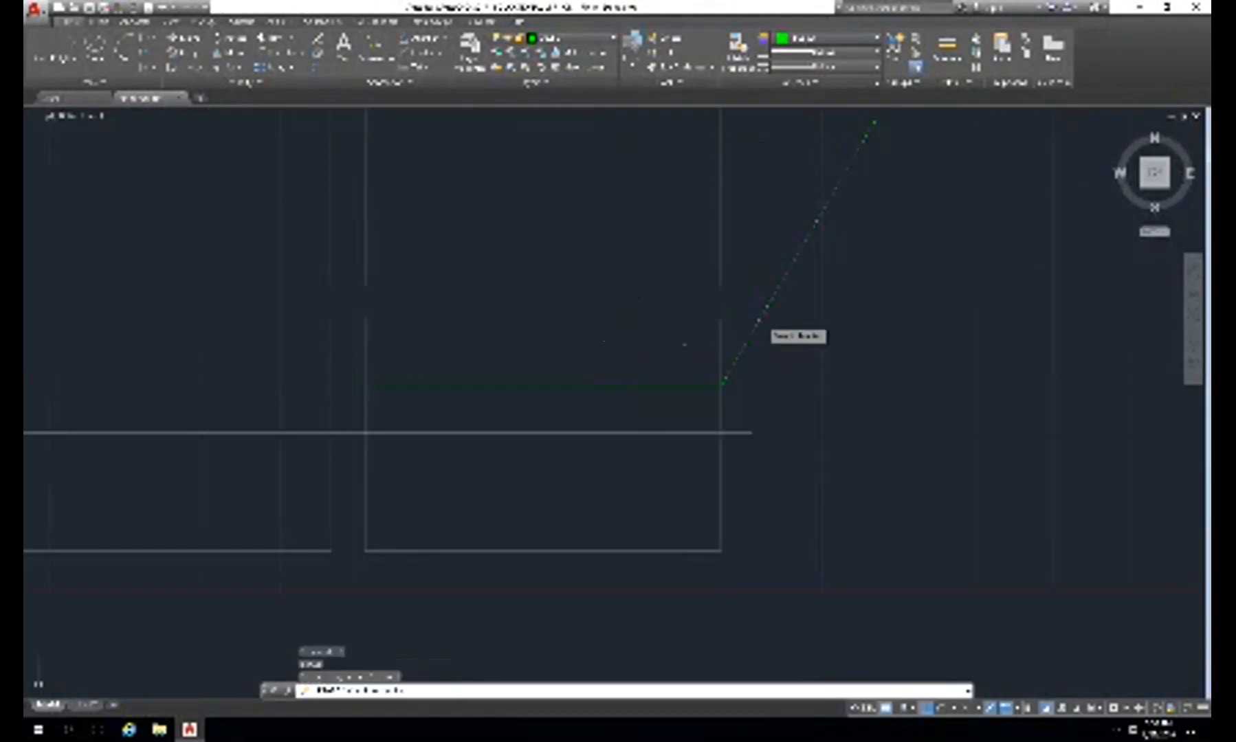
key(Escape)
- Draw a line of length 1 at about 120 degrees from where the green line meets the box's right edge
text(l)
key(Return)
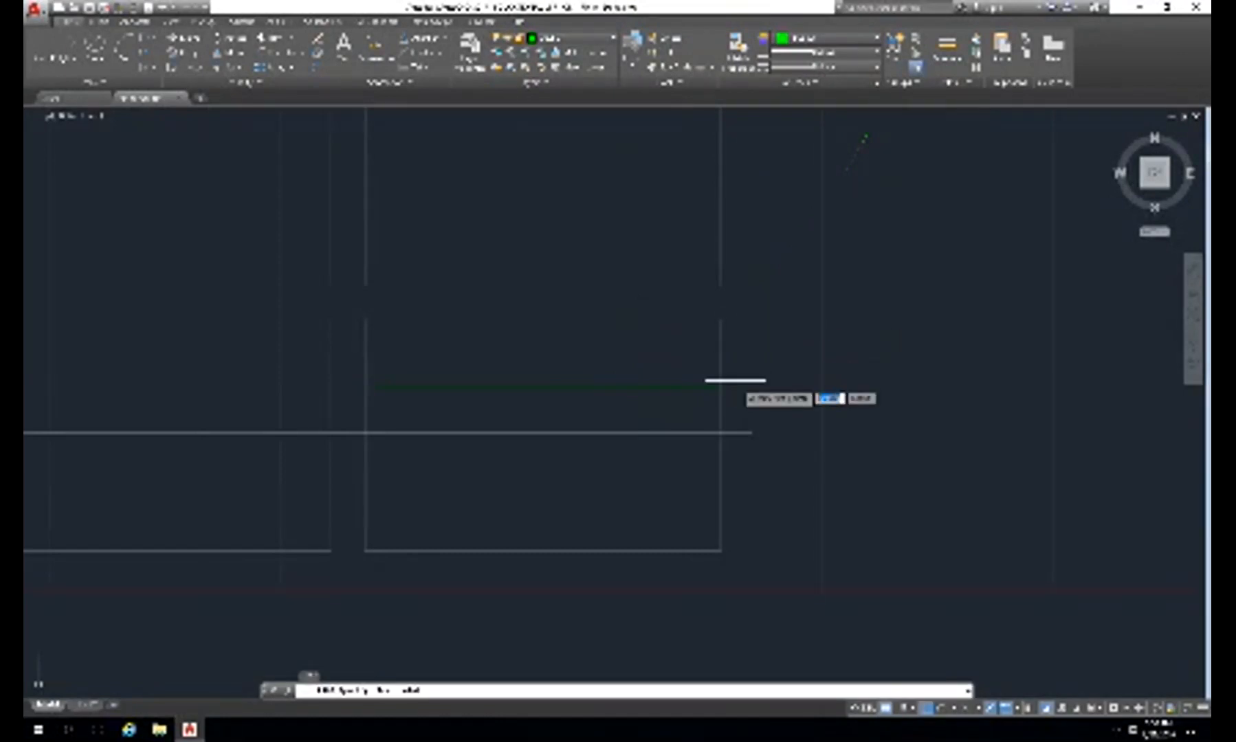
click(721, 387)
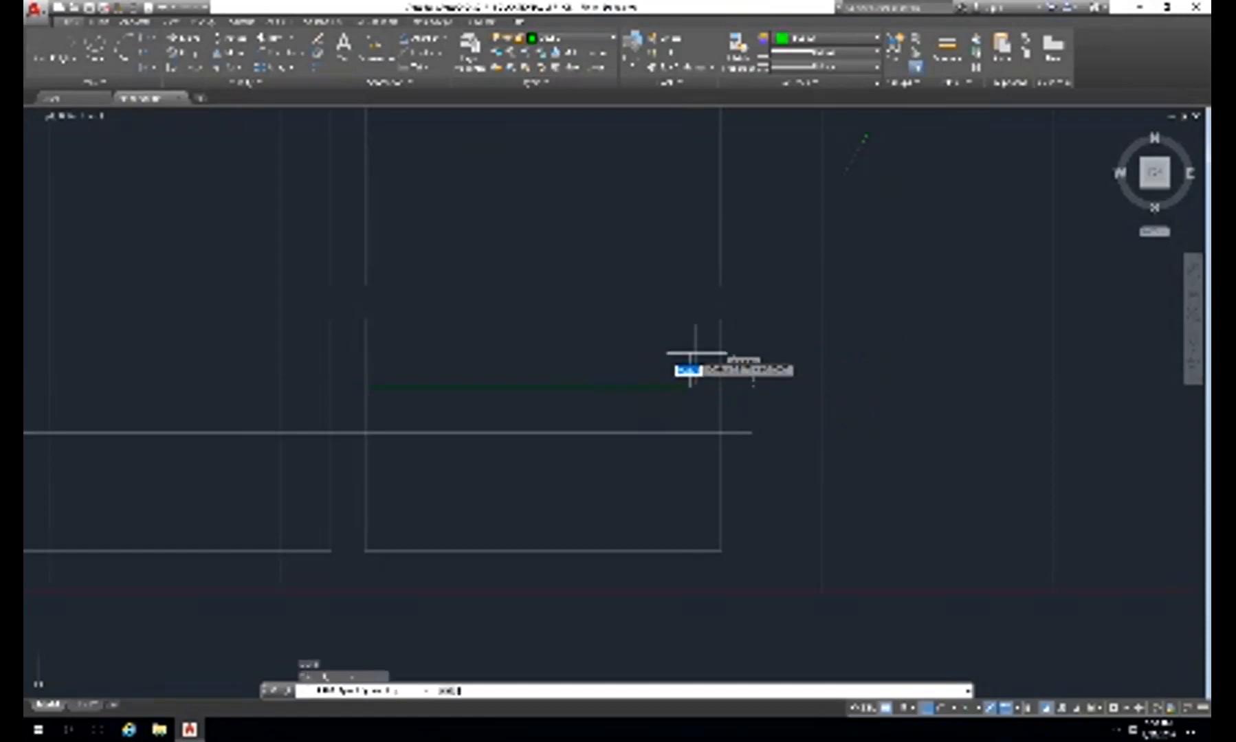
text(@1)
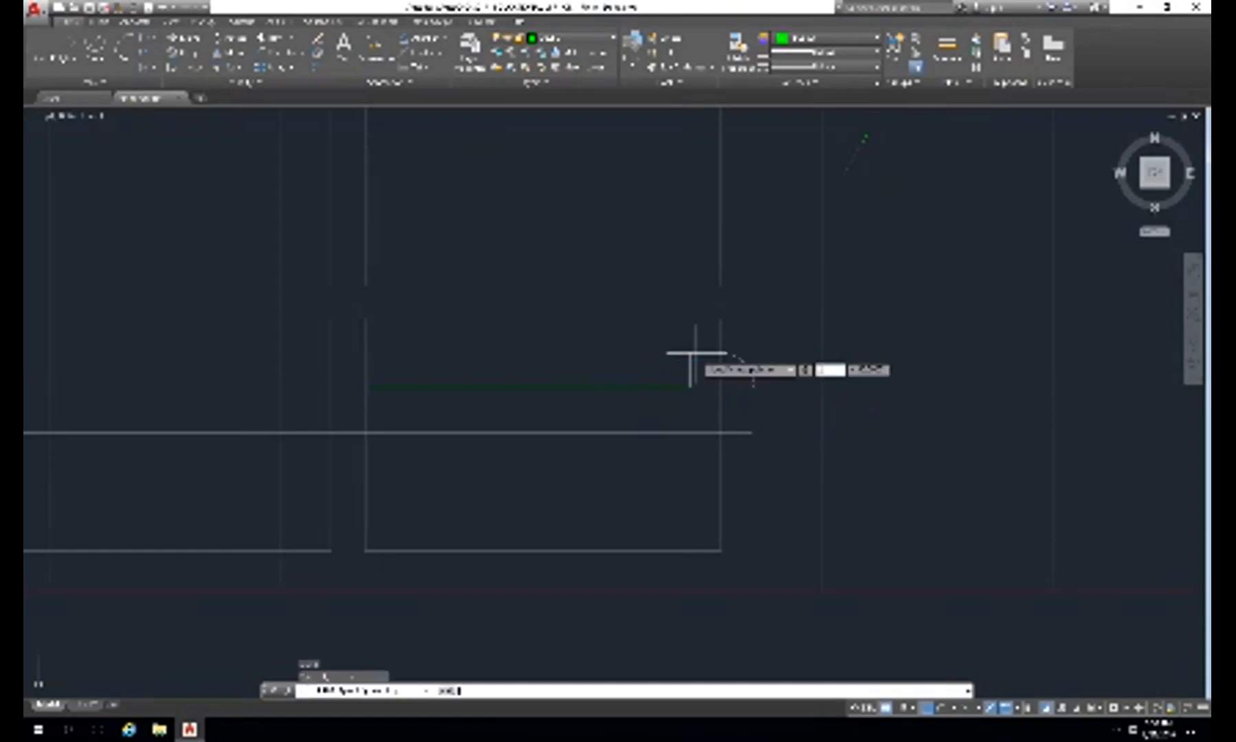
key(Tab)
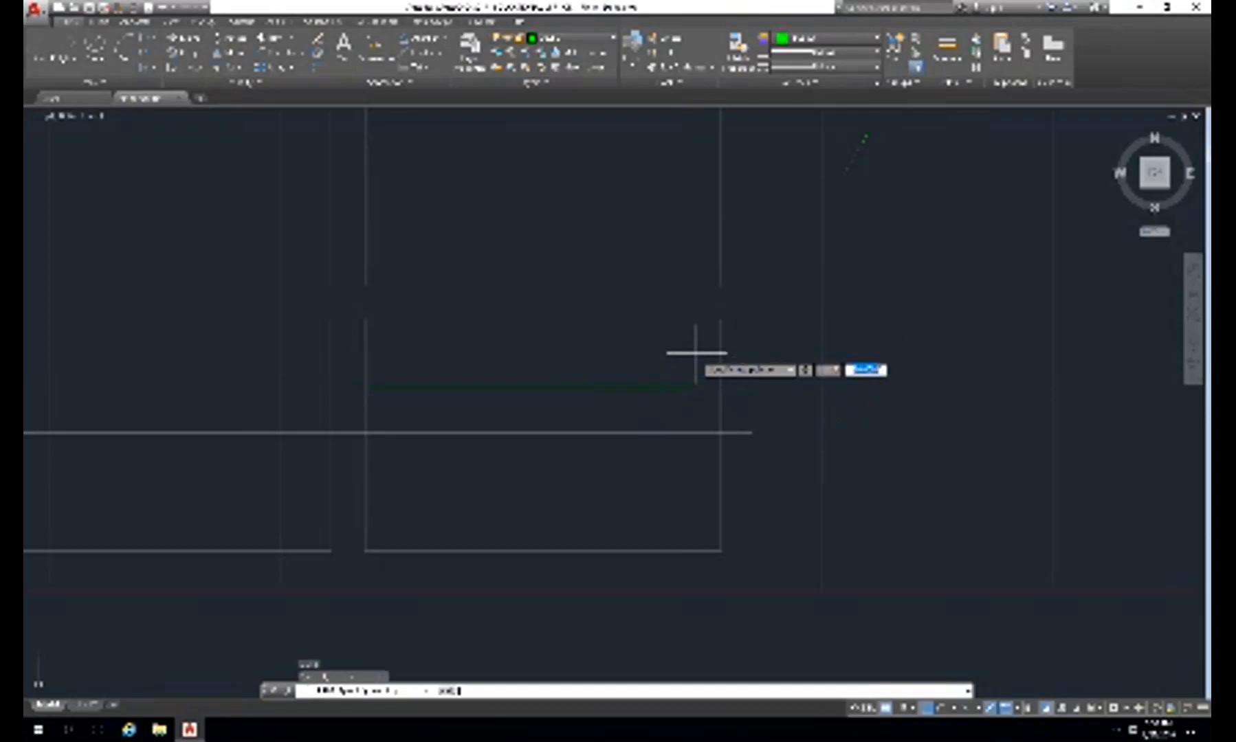
text(56)
key(Return)
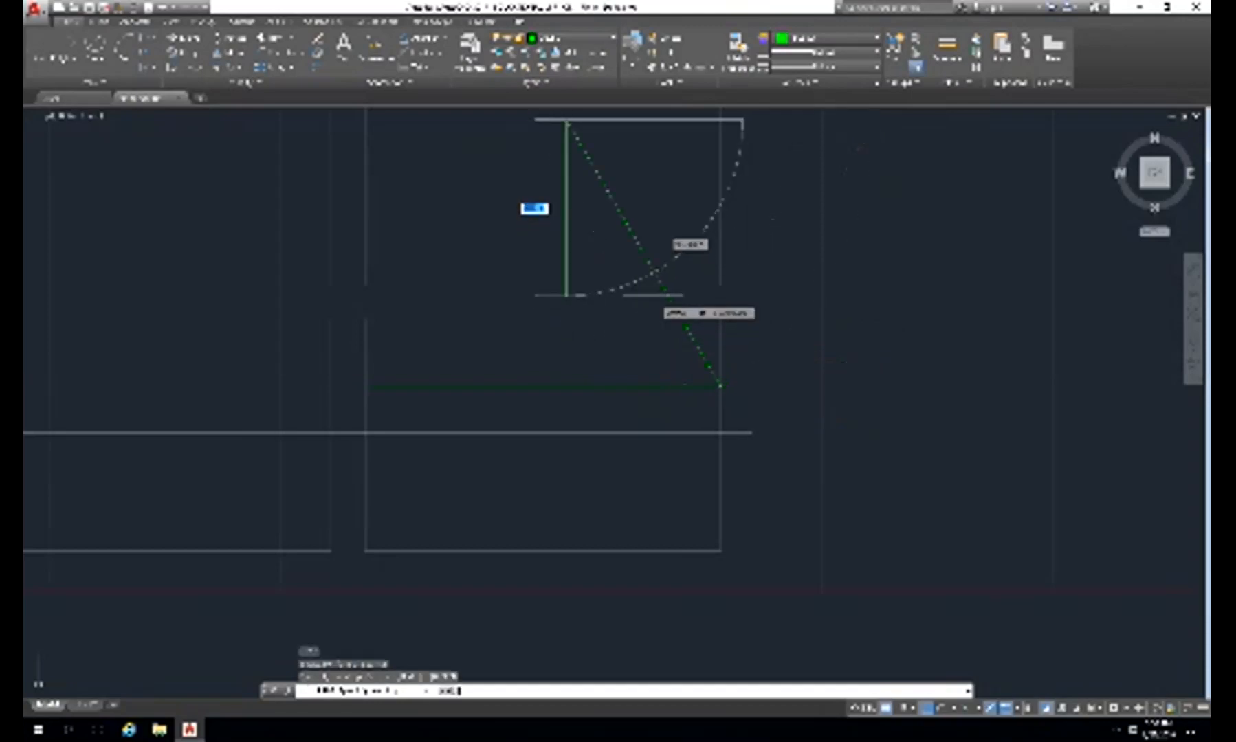
click(639, 282)
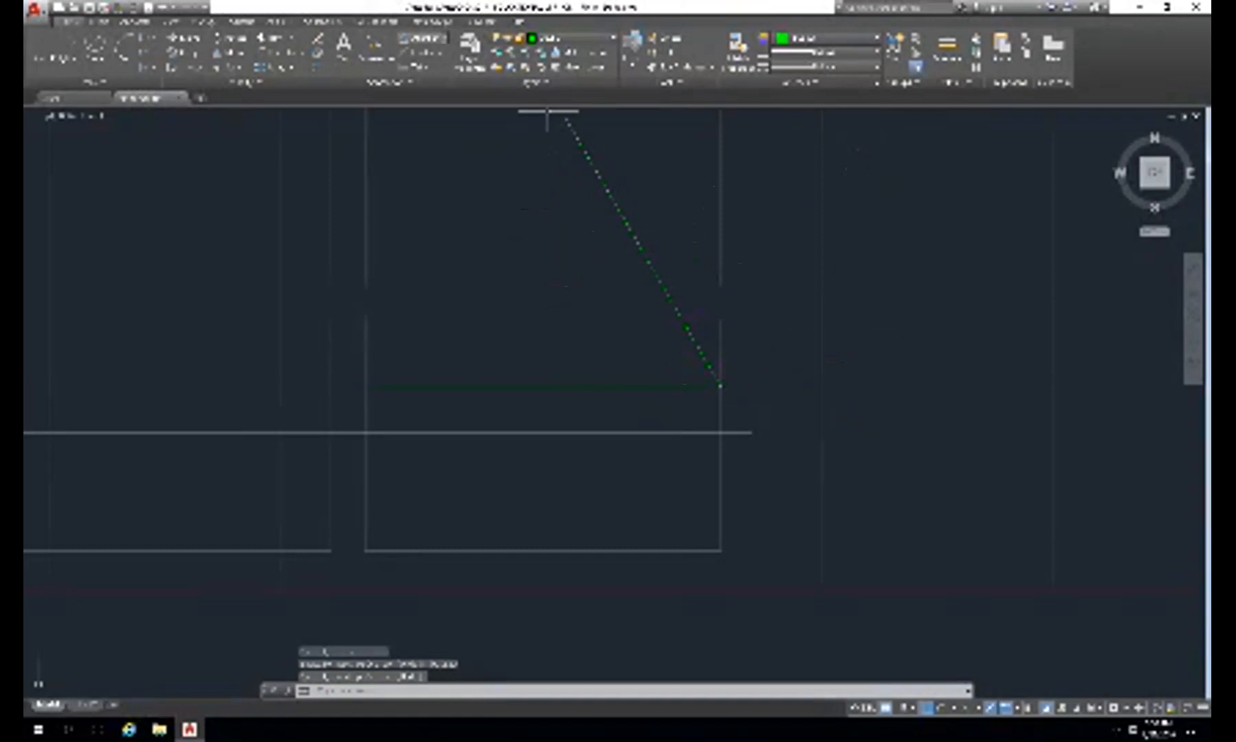
- Check the inward diagonal's angle against the lower-right box's top edge with a trial angular dimension
click(699, 319)
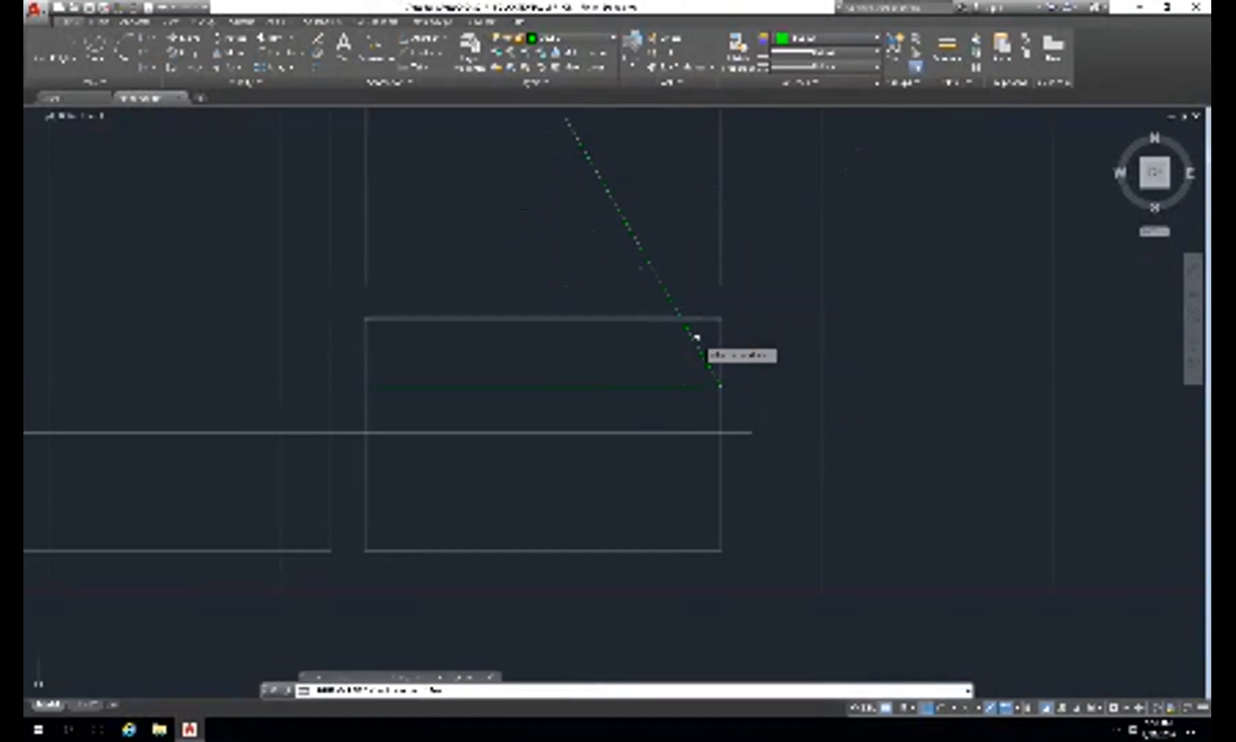
click(693, 337)
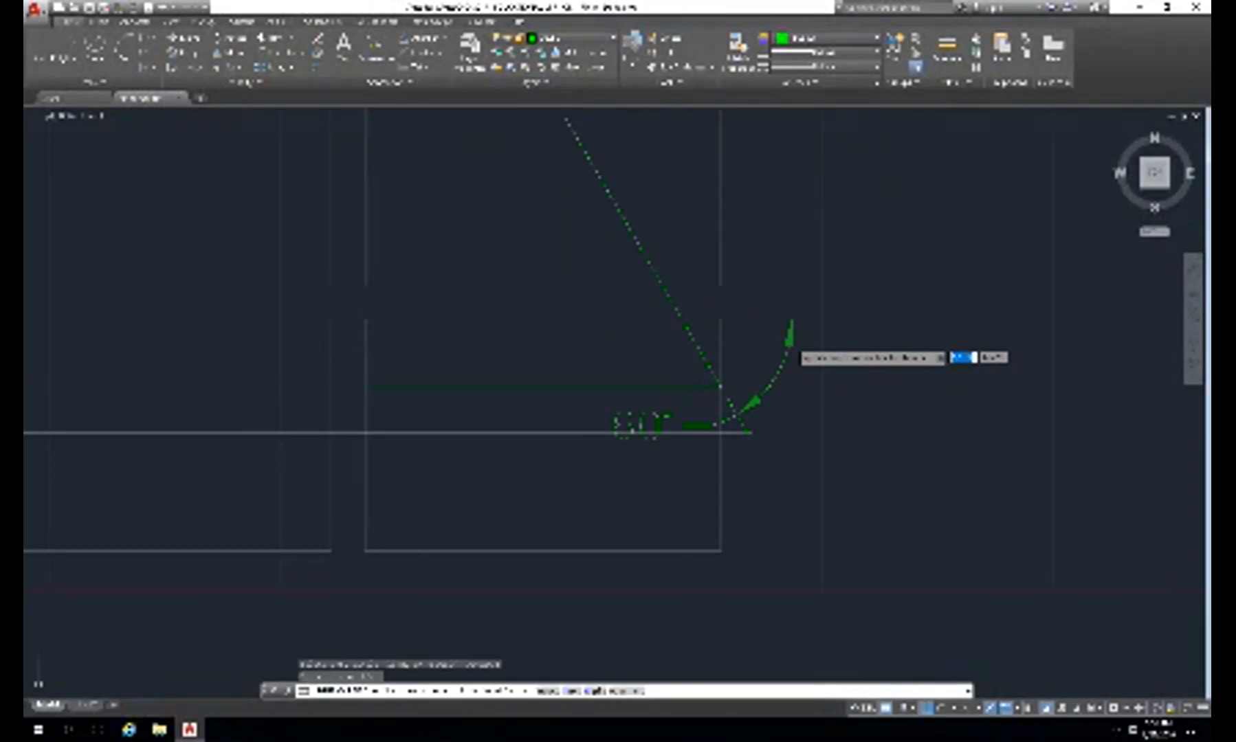
key(Escape)
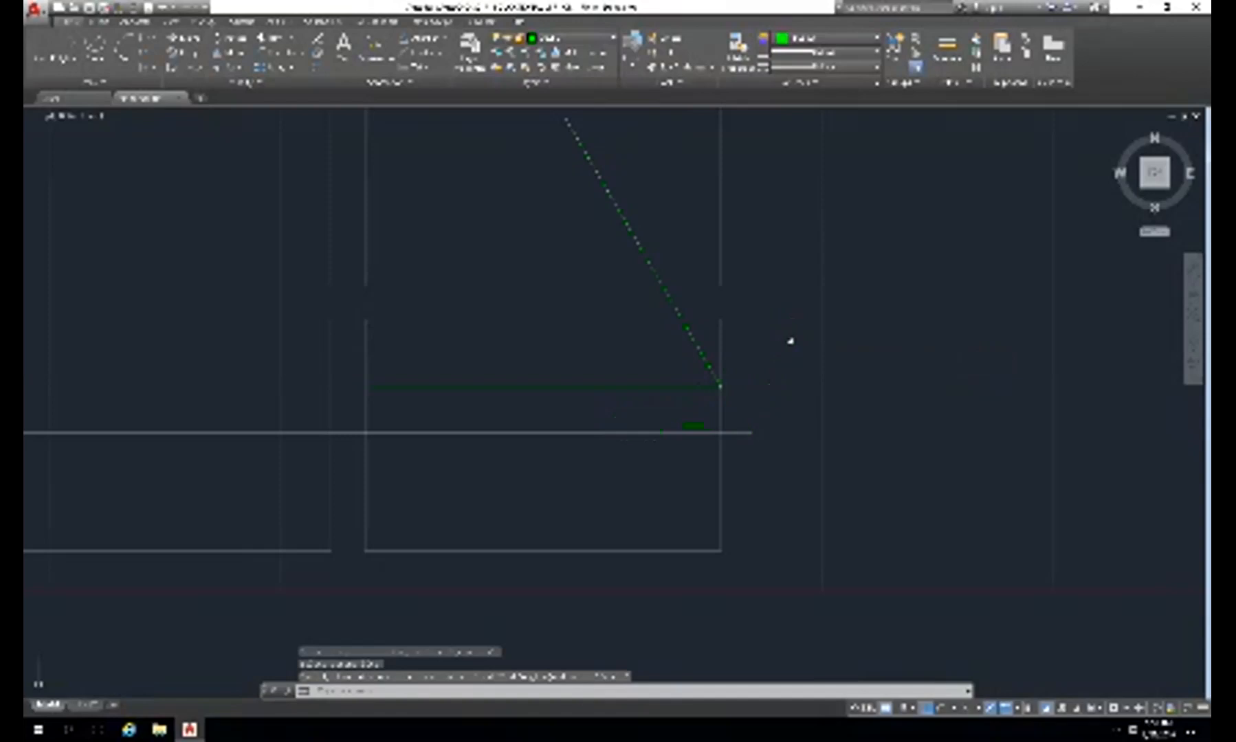
- Erase the steep inward diagonal starting at the lower-right box's right edge
right_click(792, 343)
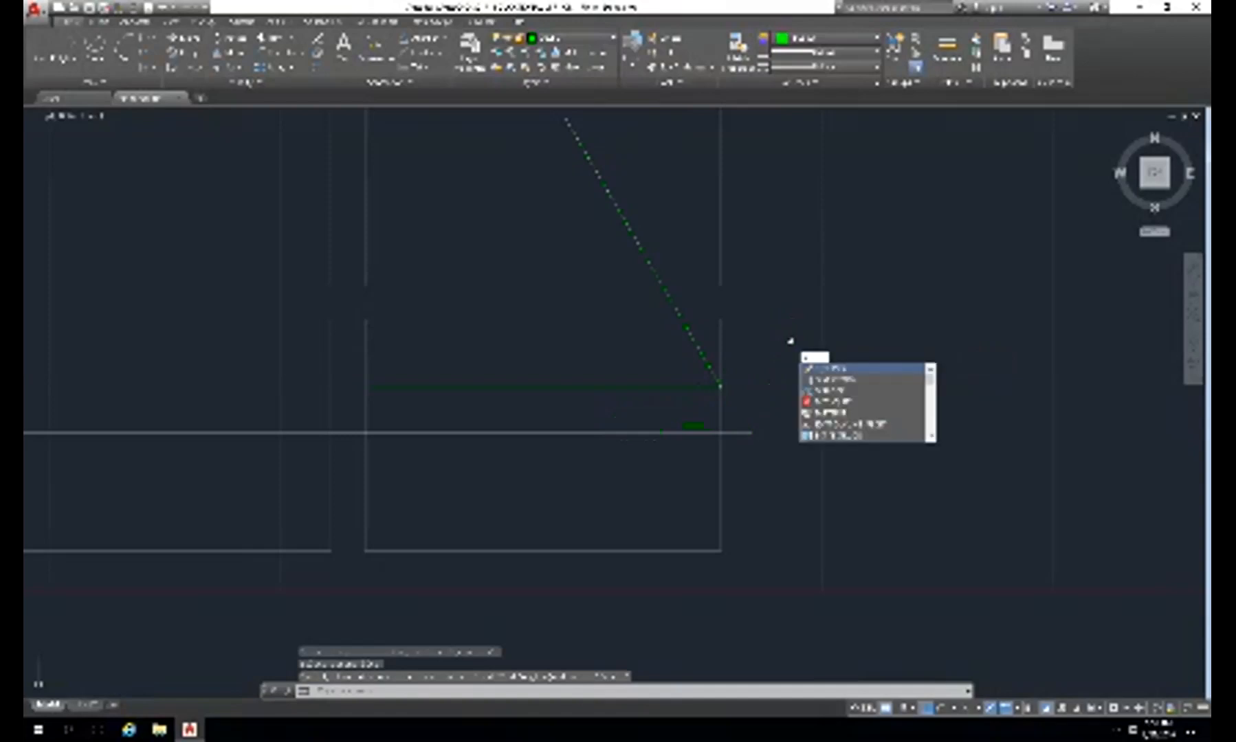
click(822, 363)
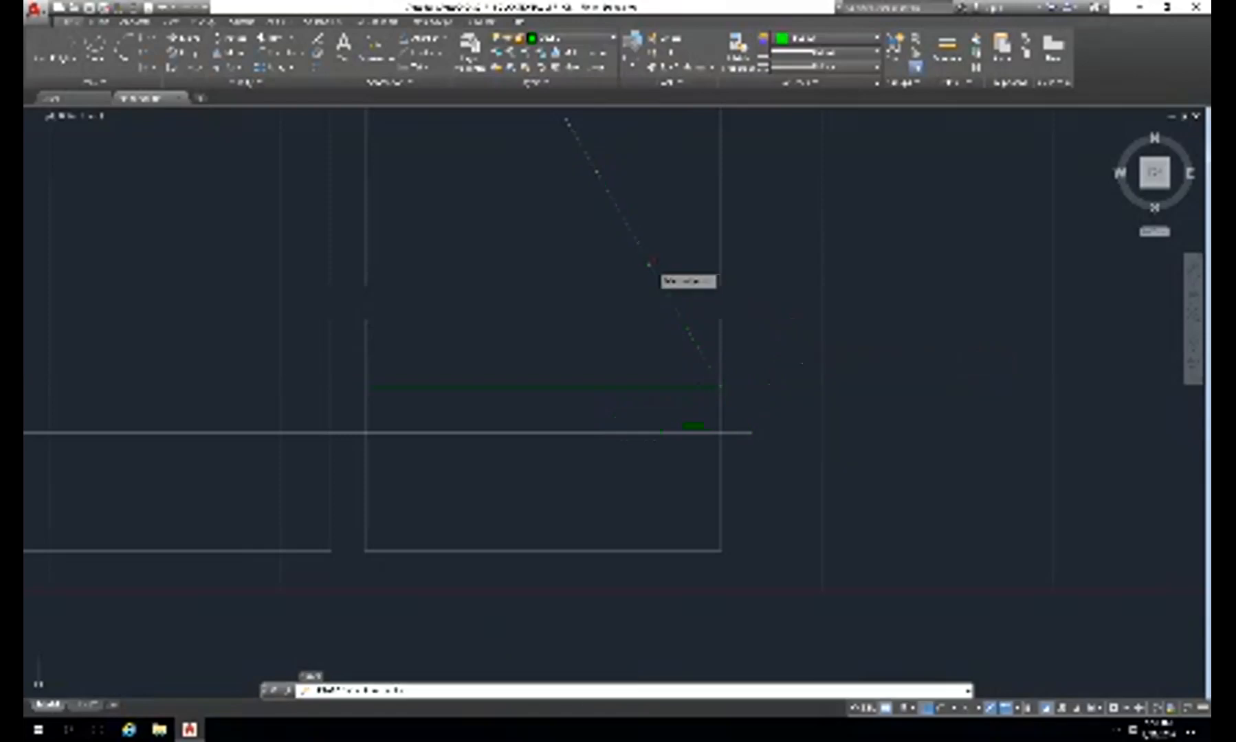
click(651, 266)
key(Return)
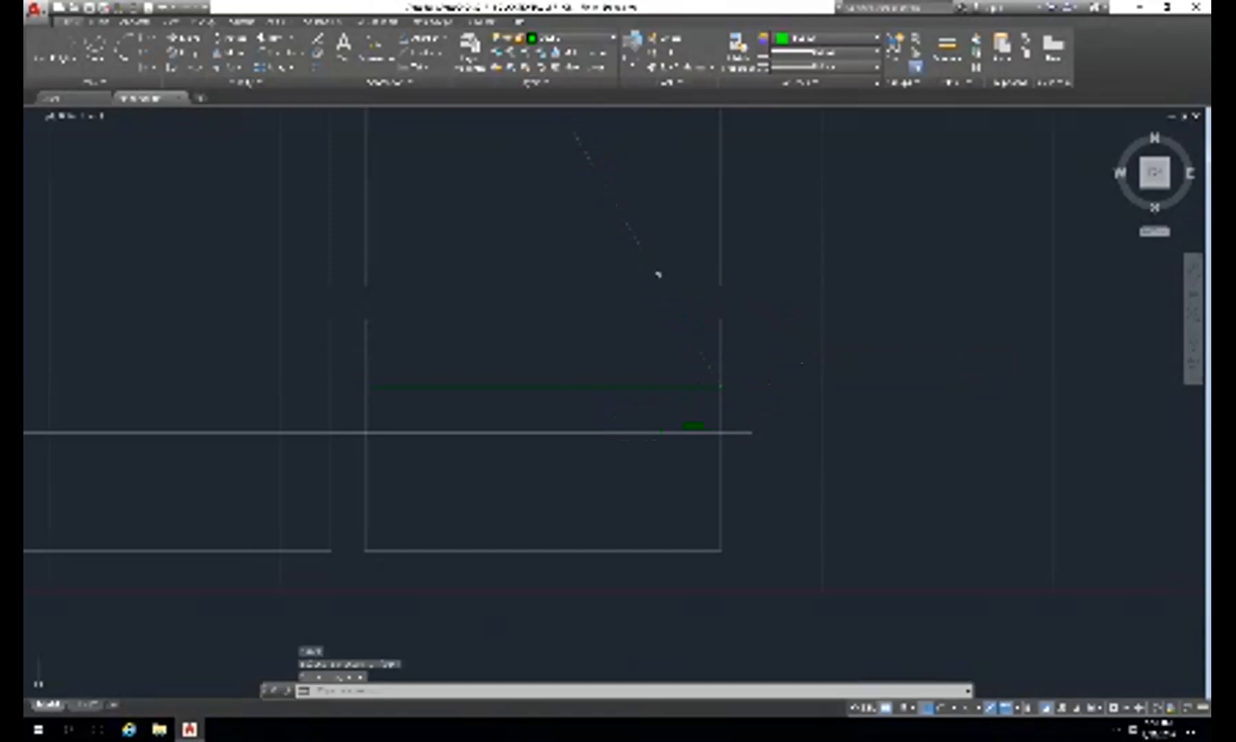
- Draw a line at about 30 degrees, sloping outward from where the green line meets the box's right edge
text(l)
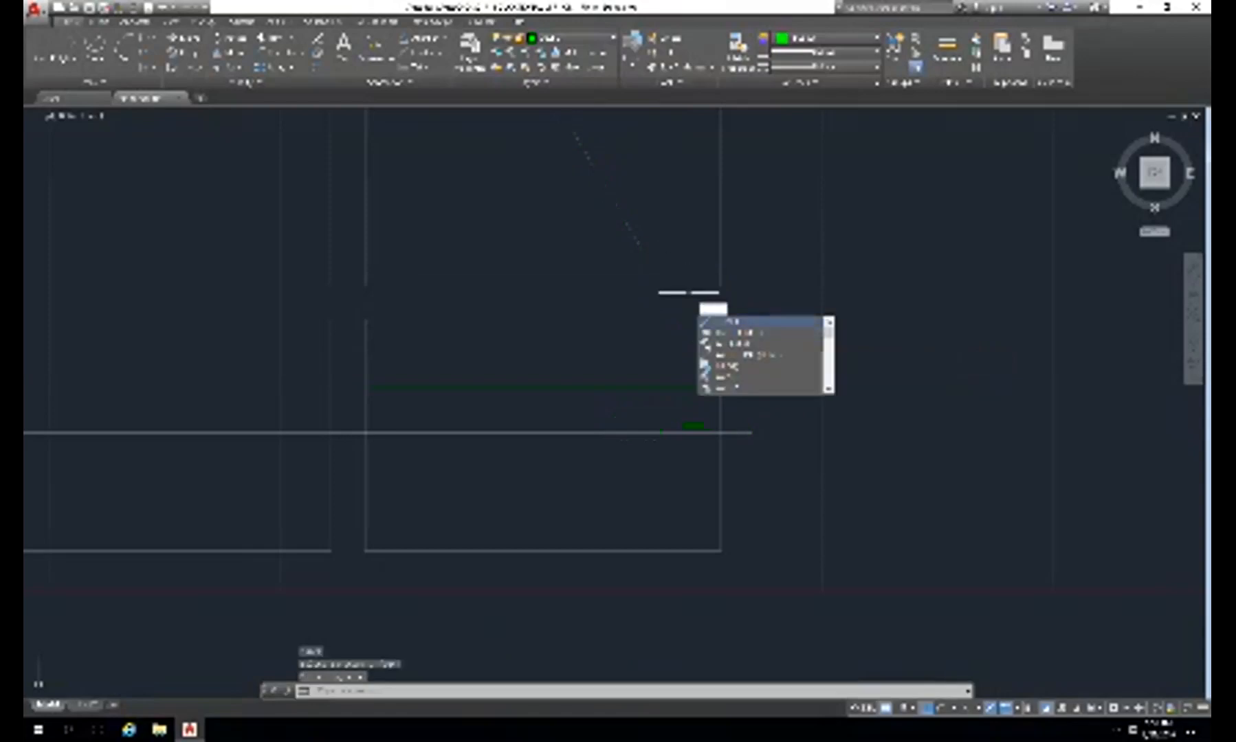
key(Return)
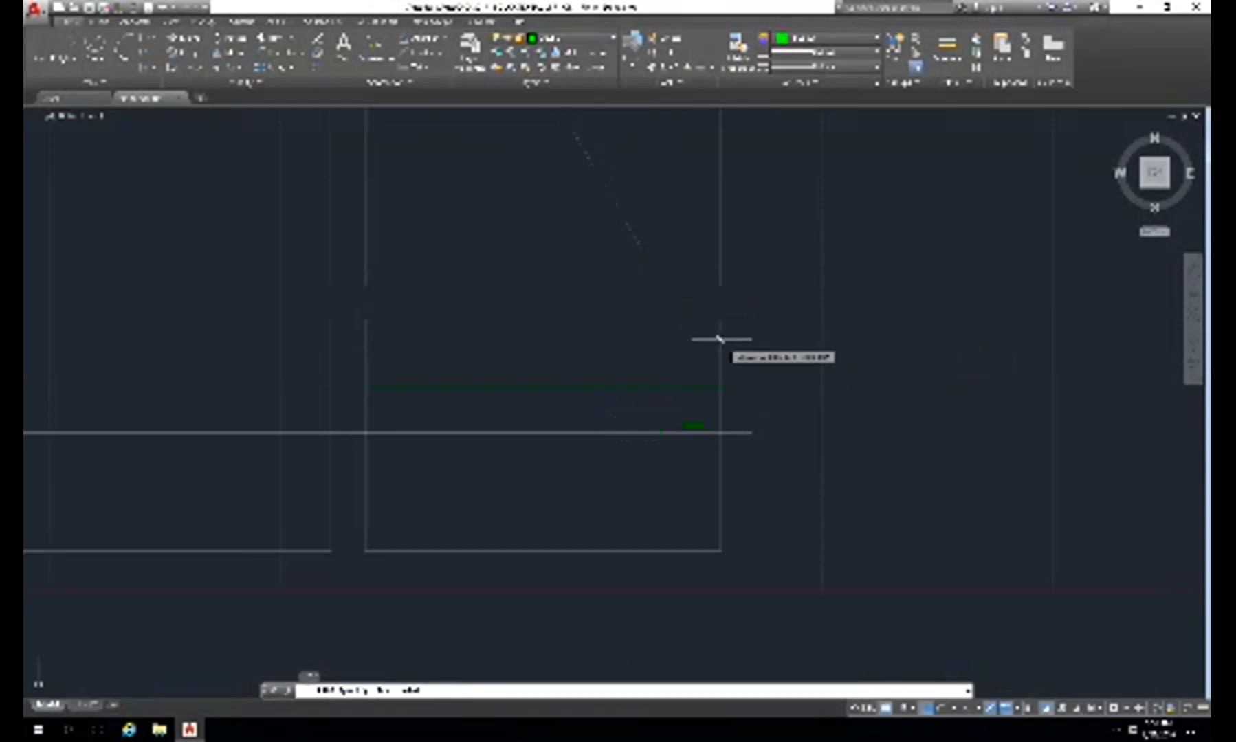
click(720, 387)
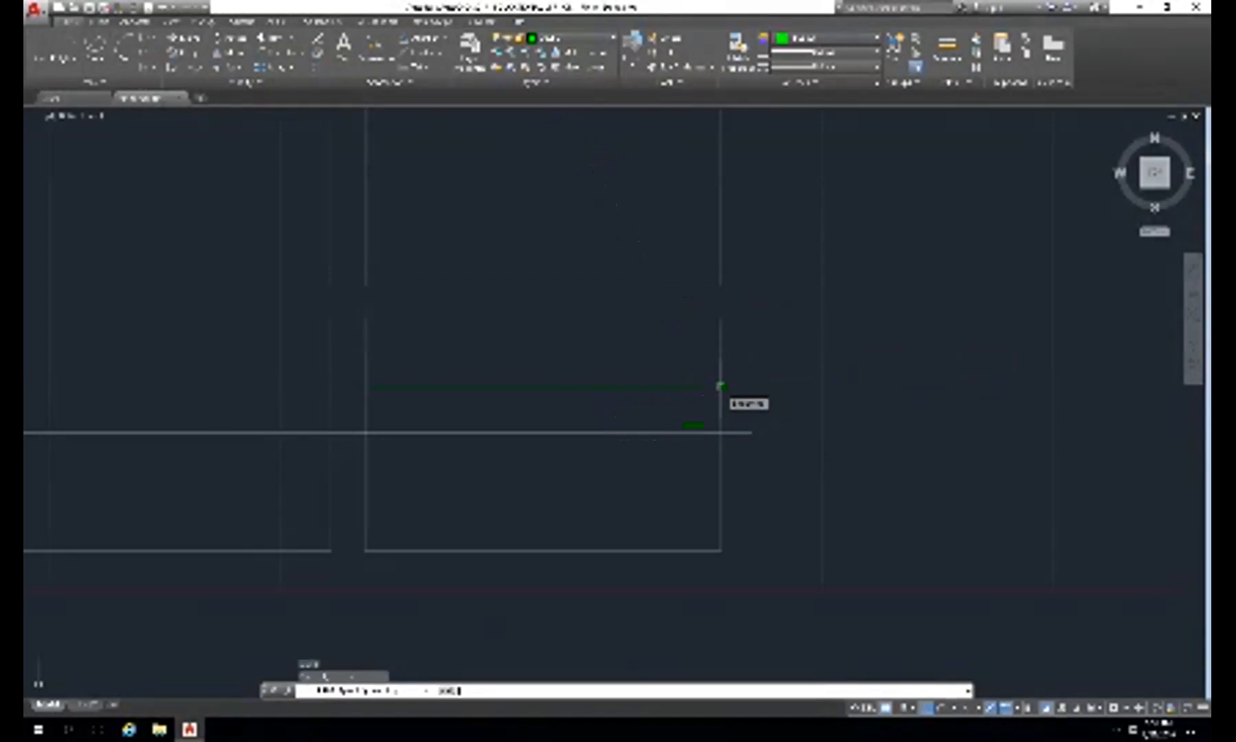
text(4)
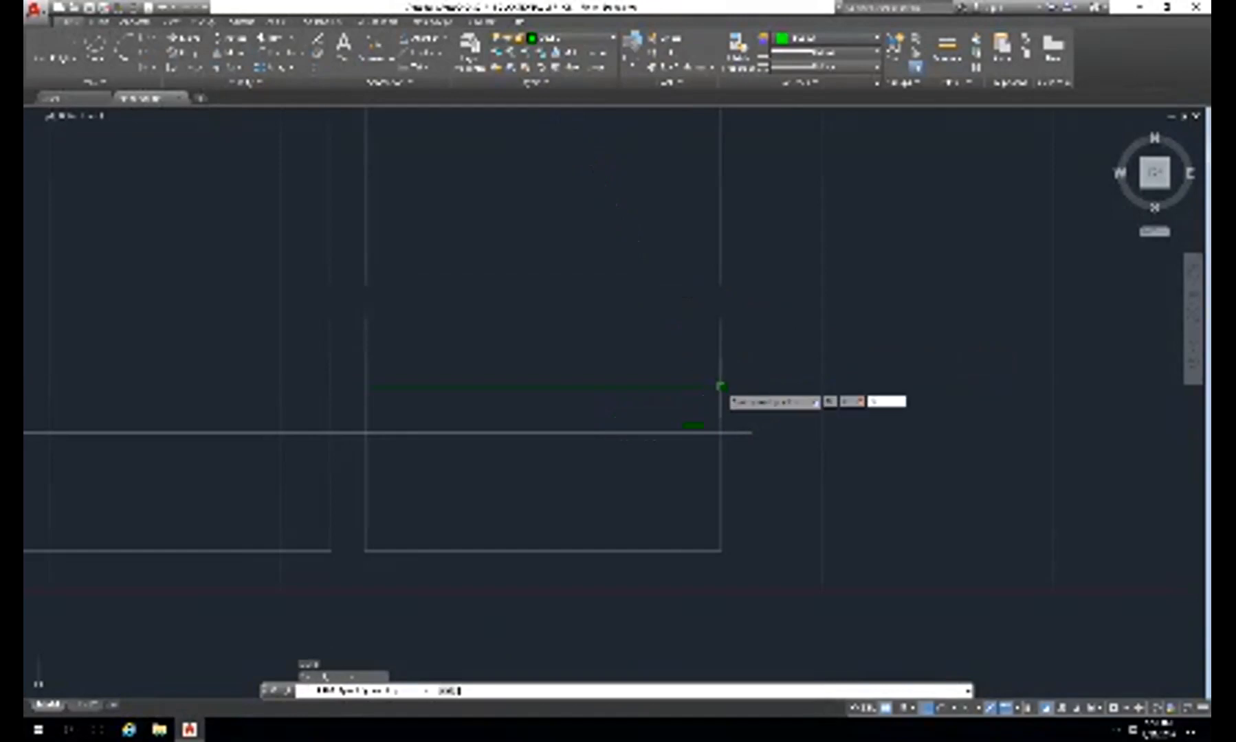
text(')
key(Return)
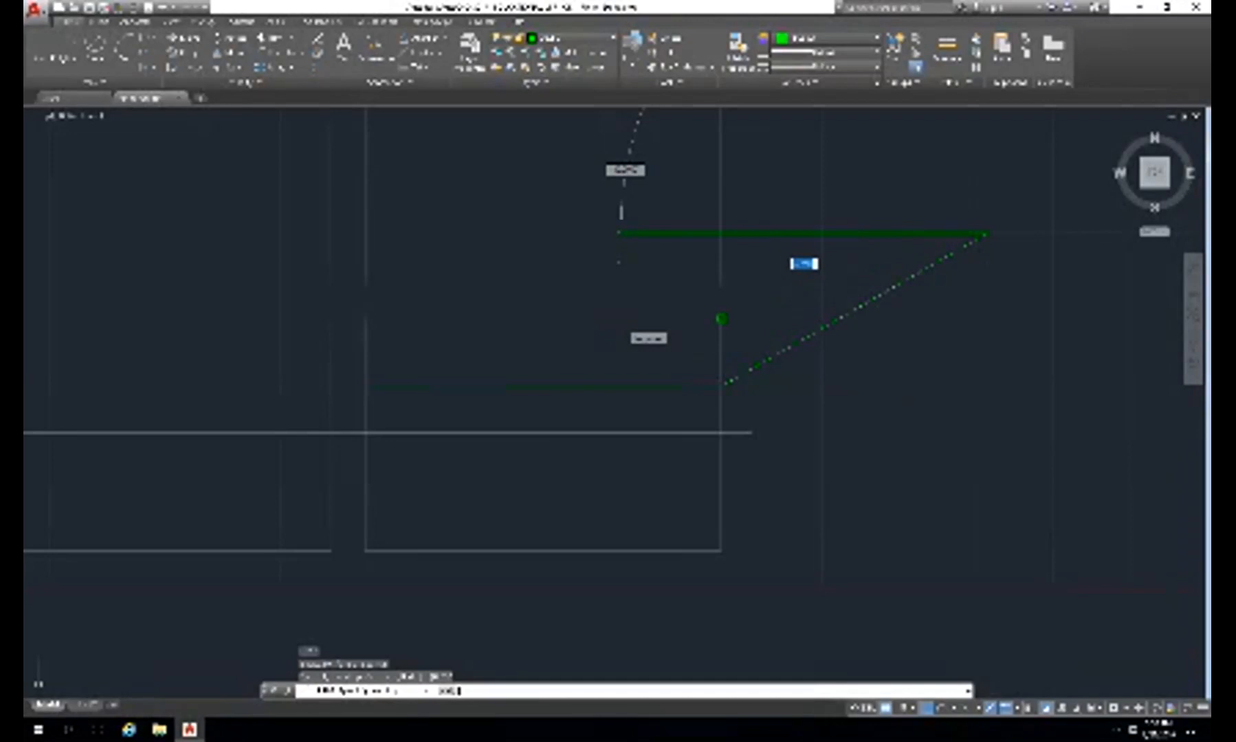
key(Escape)
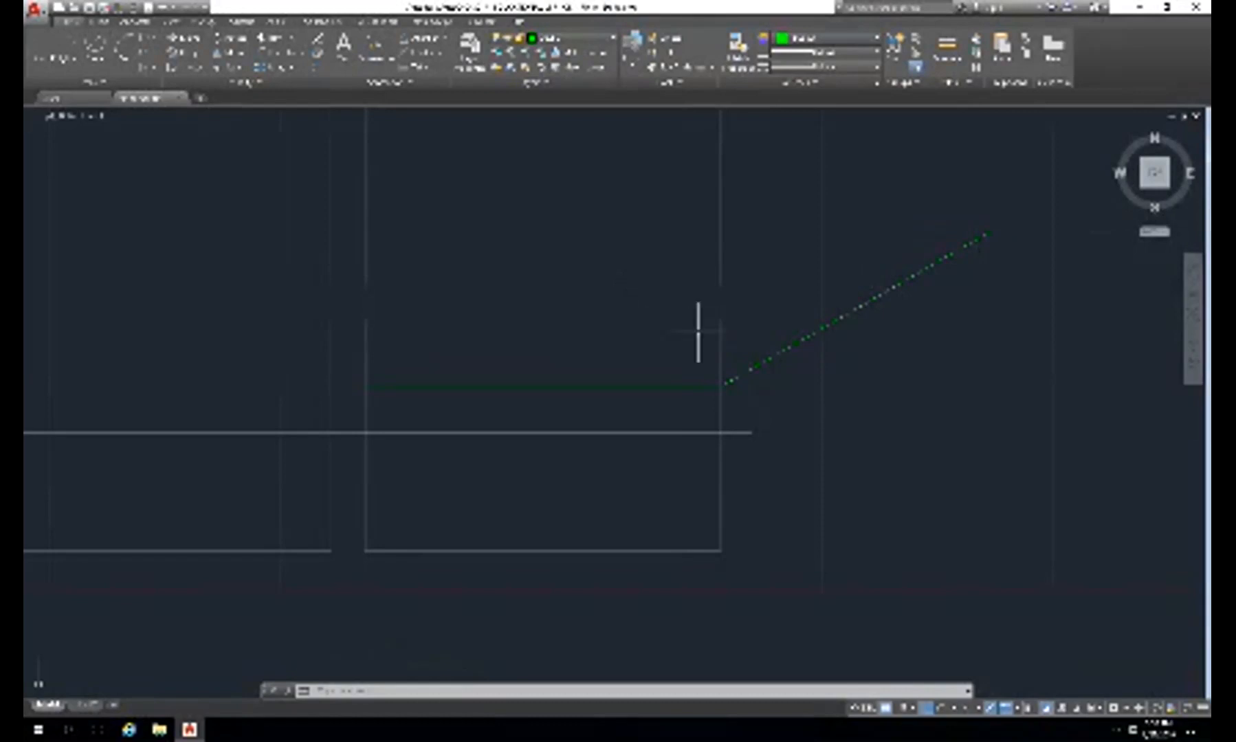
- Erase the shallow diagonal that extends outside the lower-right box
key(Return)
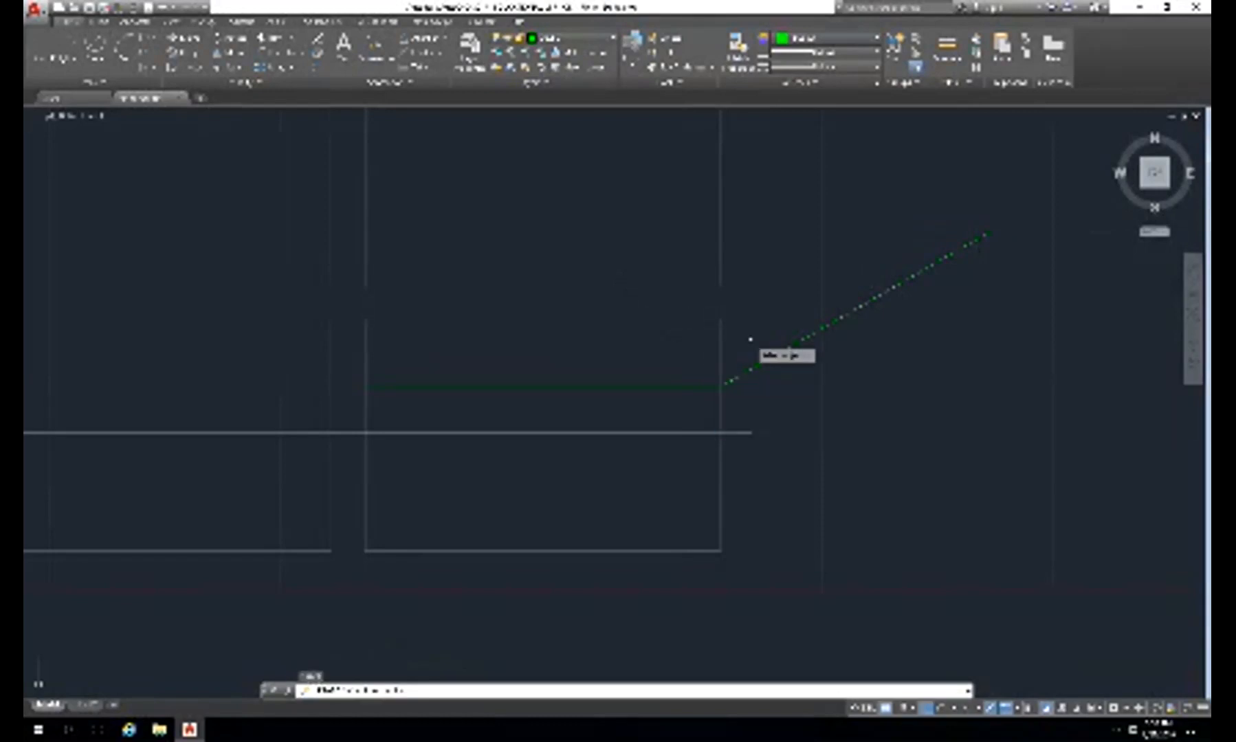
click(778, 352)
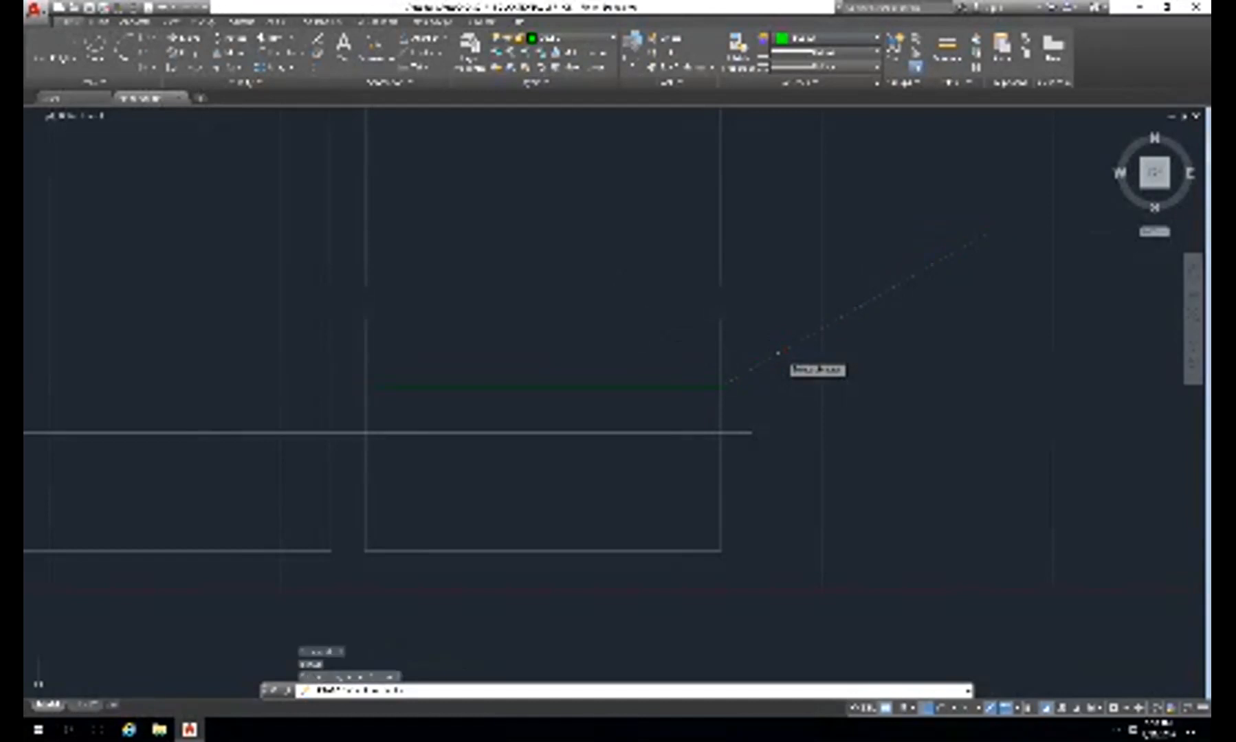
key(Return)
- Draw a line of length 1 at about 150 degrees from where the green line meets the box's right edge, sloping inward
text(l)
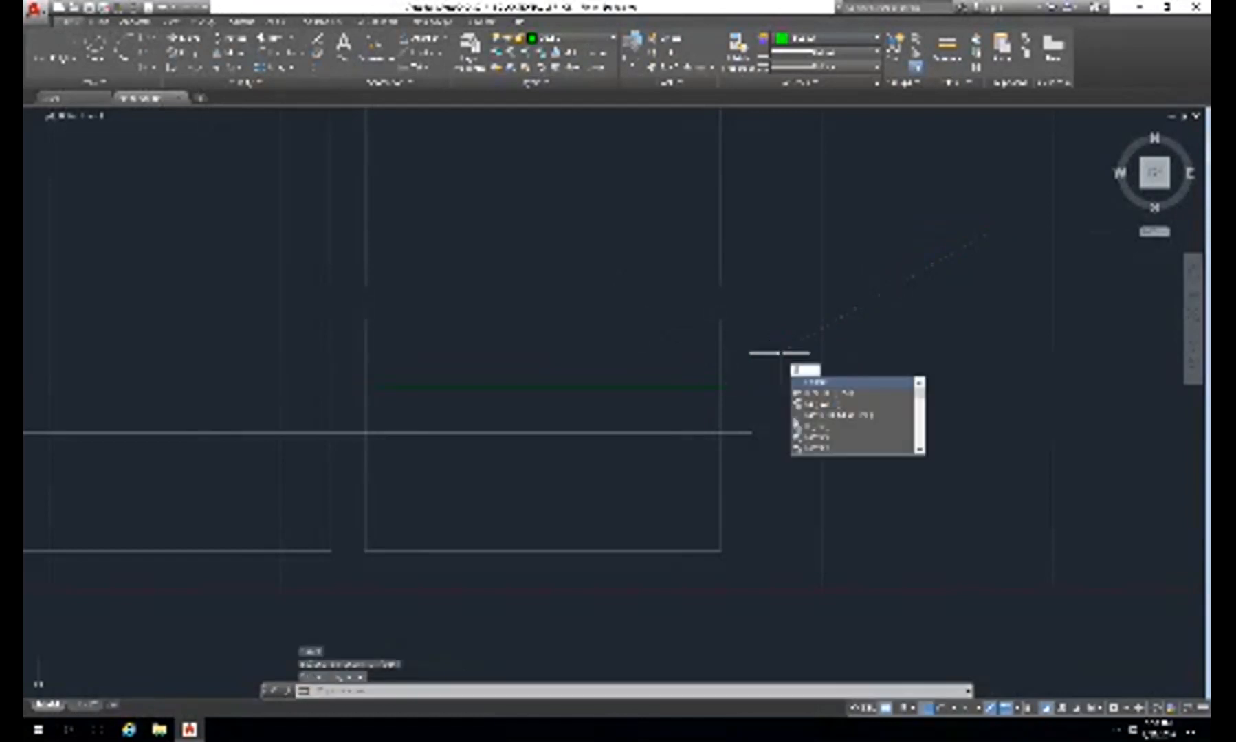
key(Return)
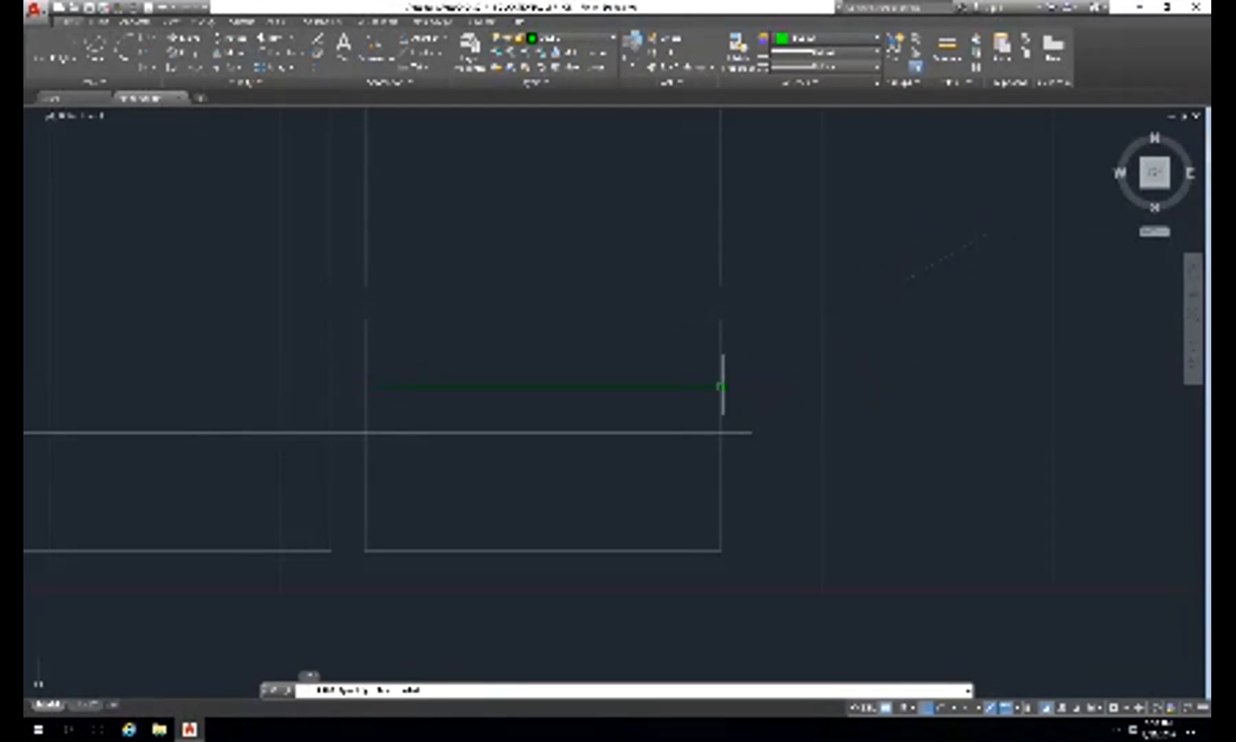
click(720, 386)
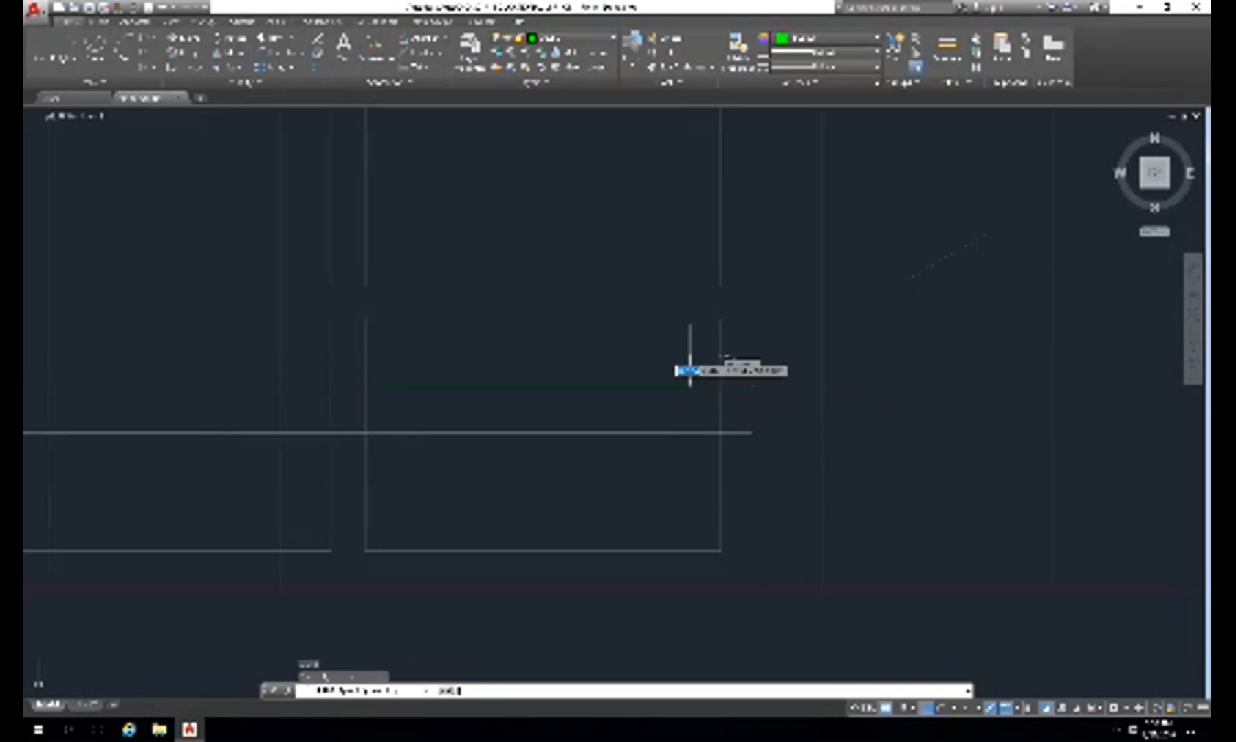
text(@1)
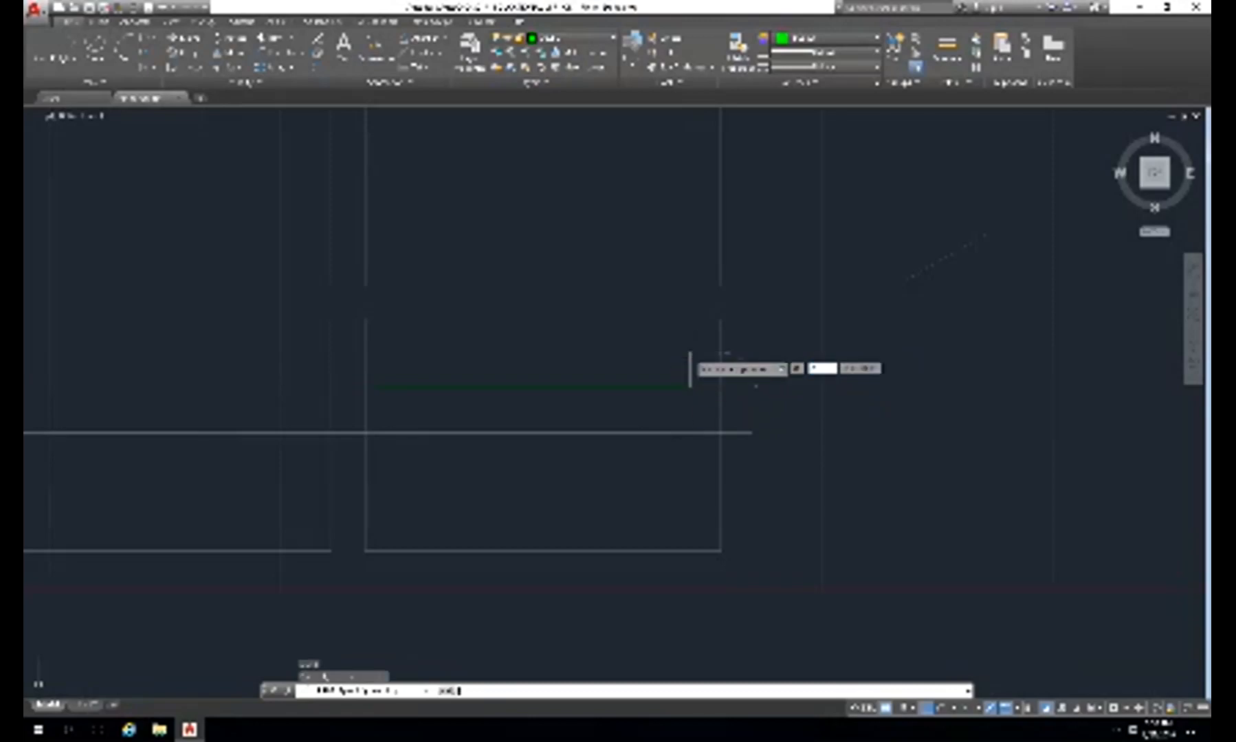
key(Tab)
text(10)
key(Return)
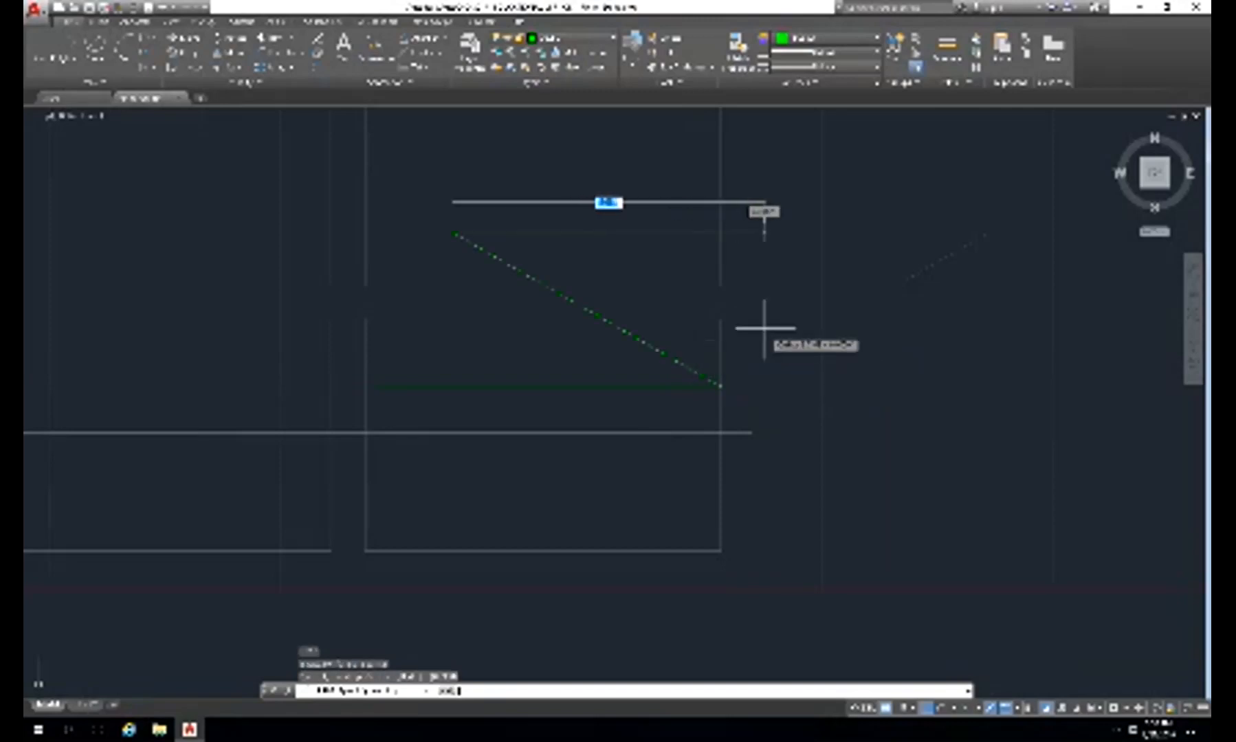
- Finish the line and check the angle between the lower-right box's top edge and the inward diagonal with an angular dimension
key(Return)
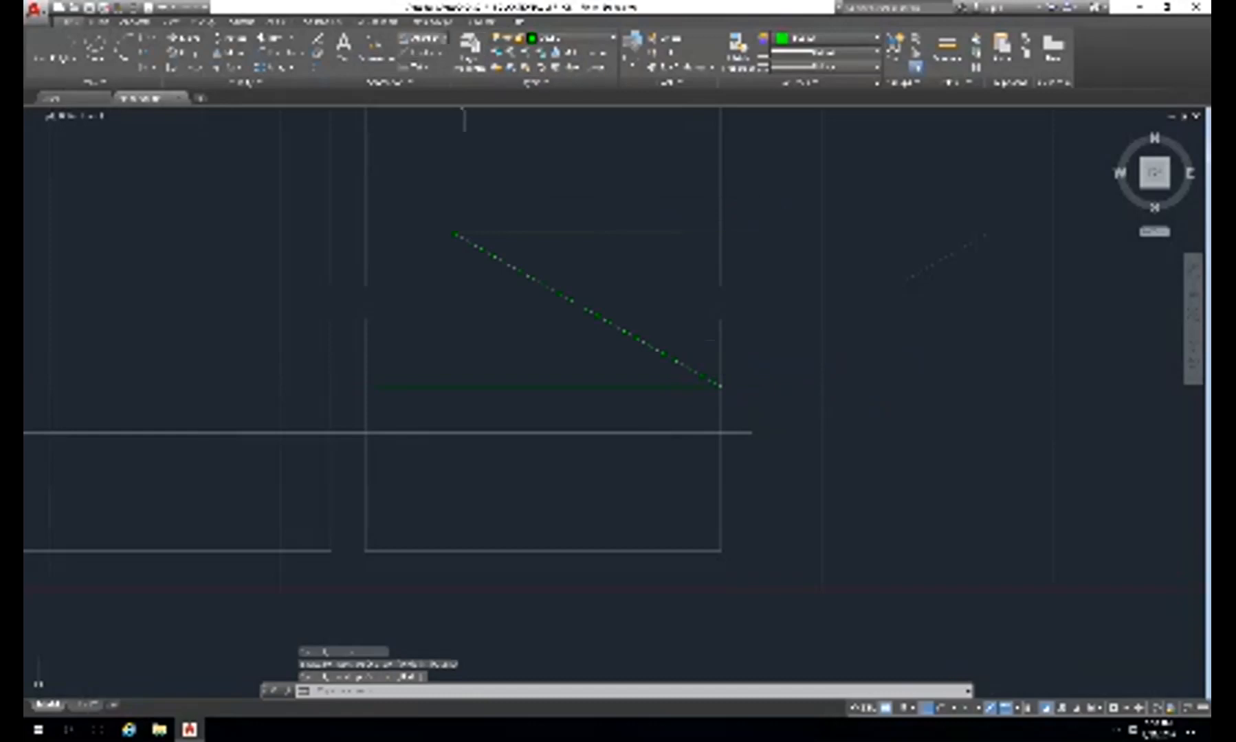
click(420, 37)
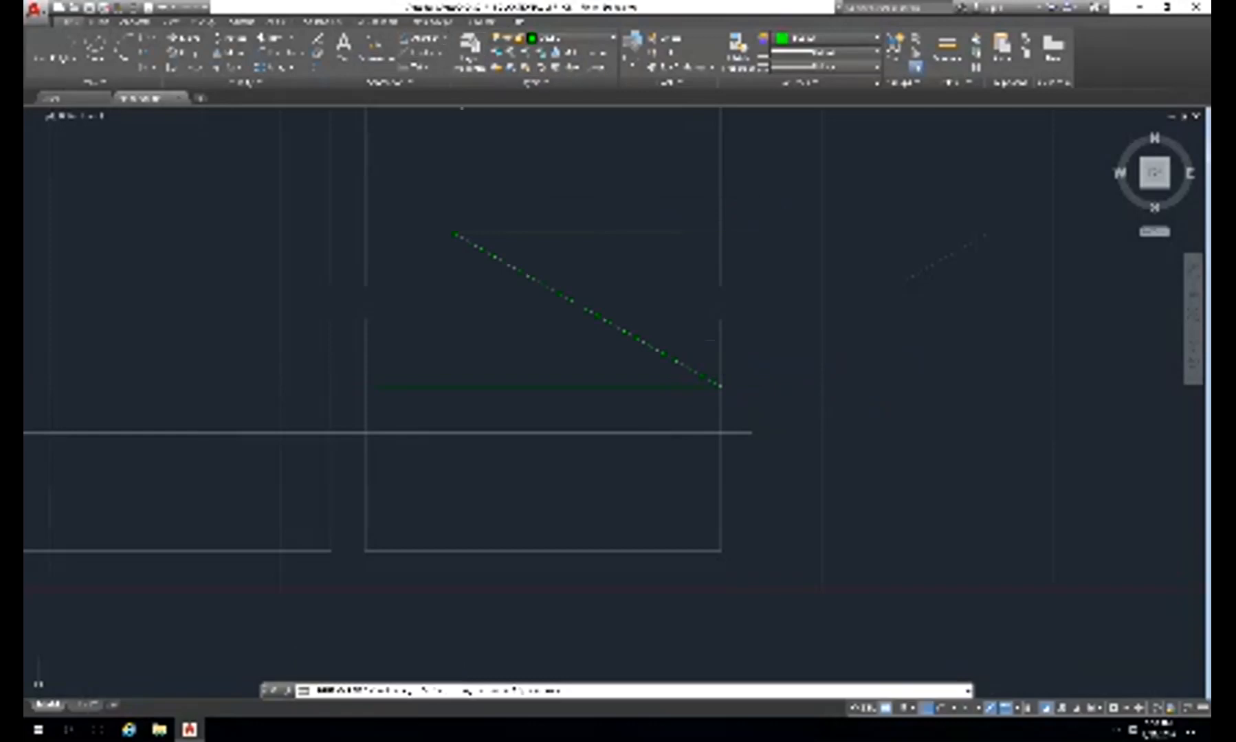
click(634, 318)
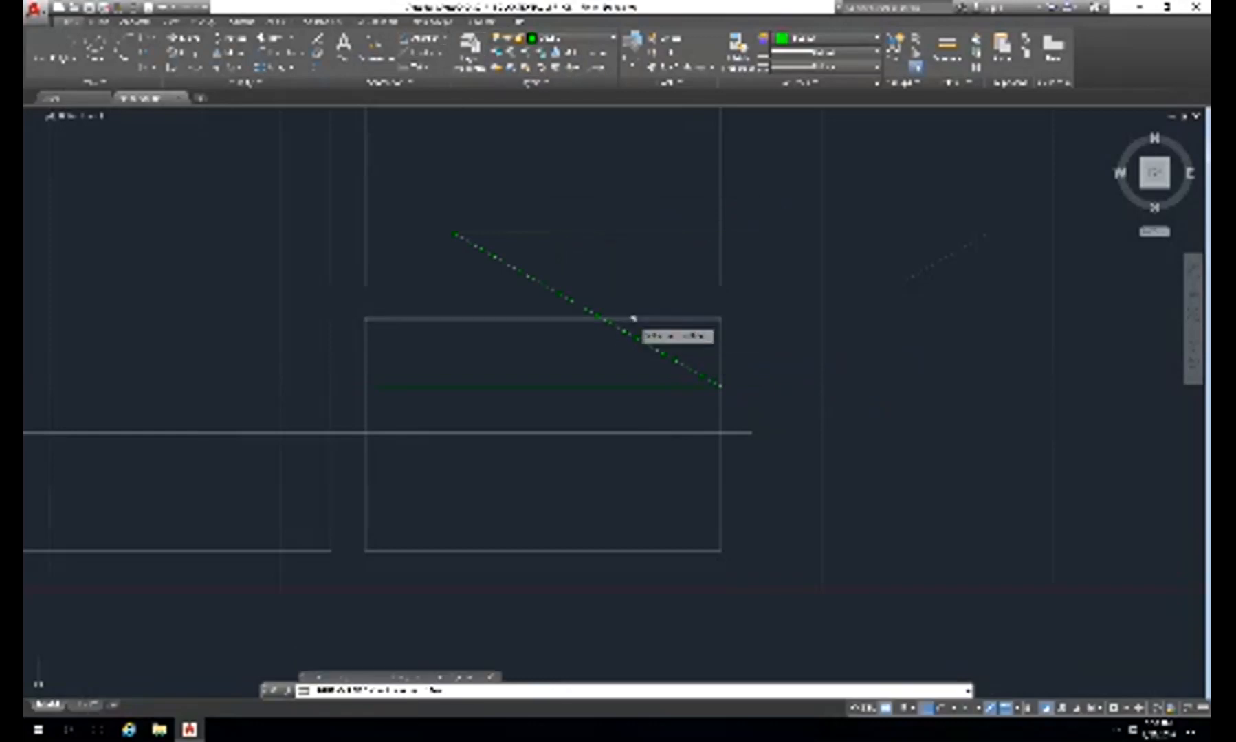
click(635, 338)
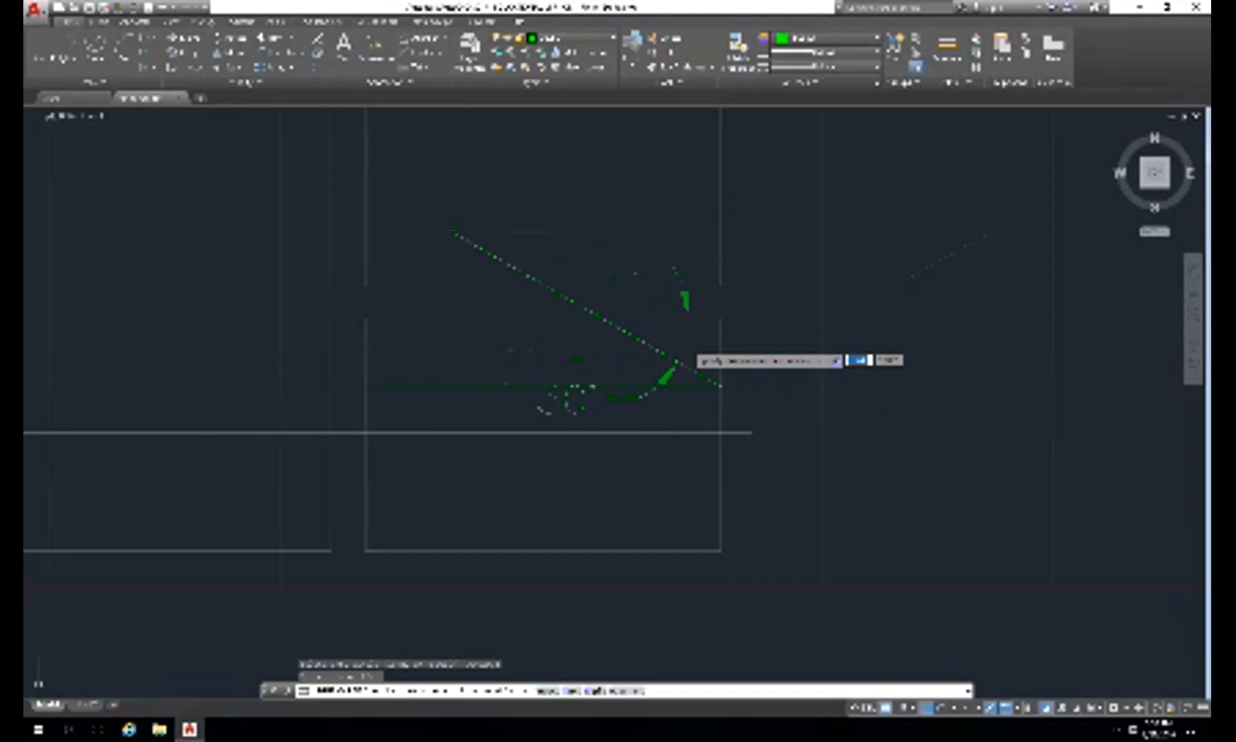
key(Escape)
key(Escape)
key(Escape)
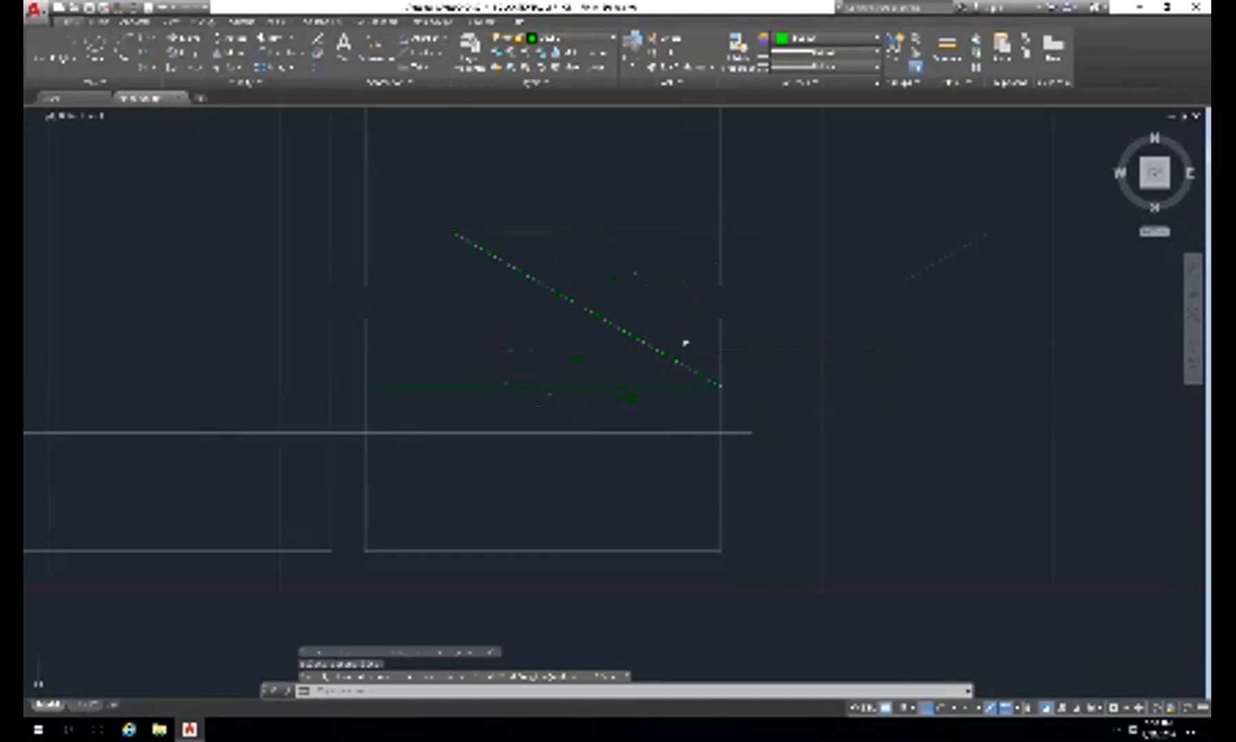
- Trim the inward diagonal where it extends above the lower-right box's top edge
text(tr)
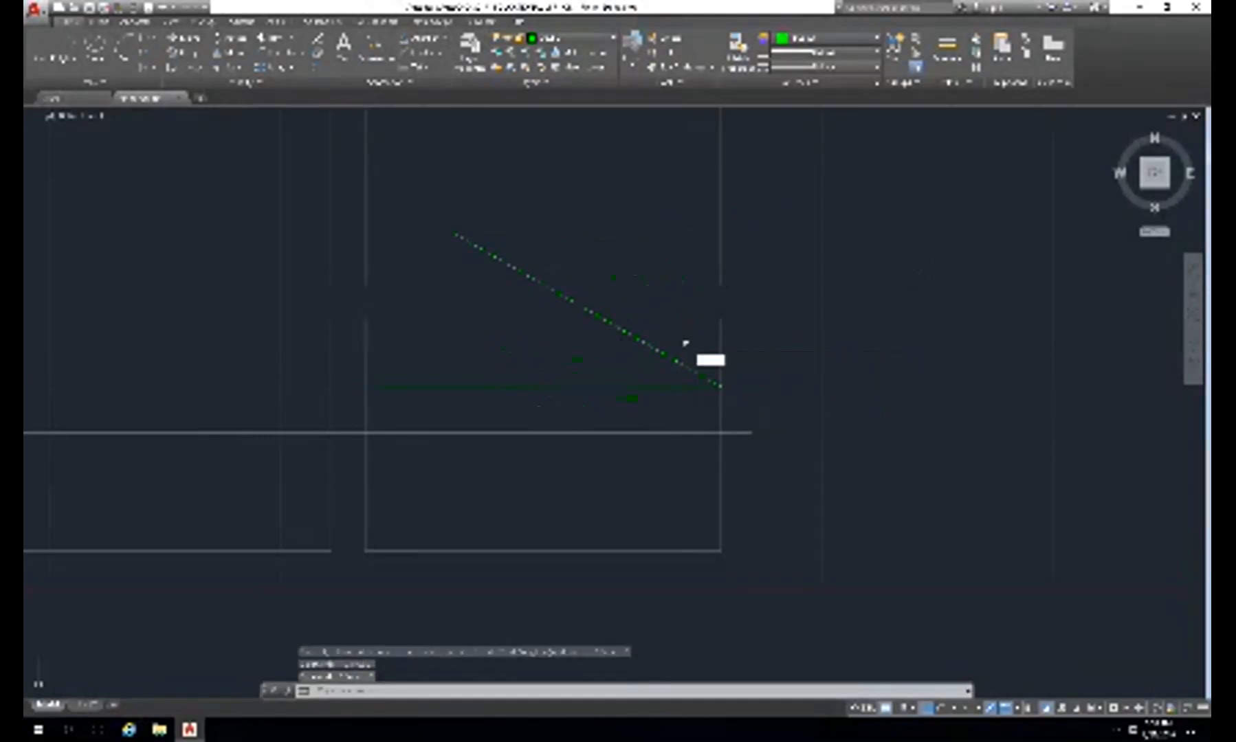
key(Return)
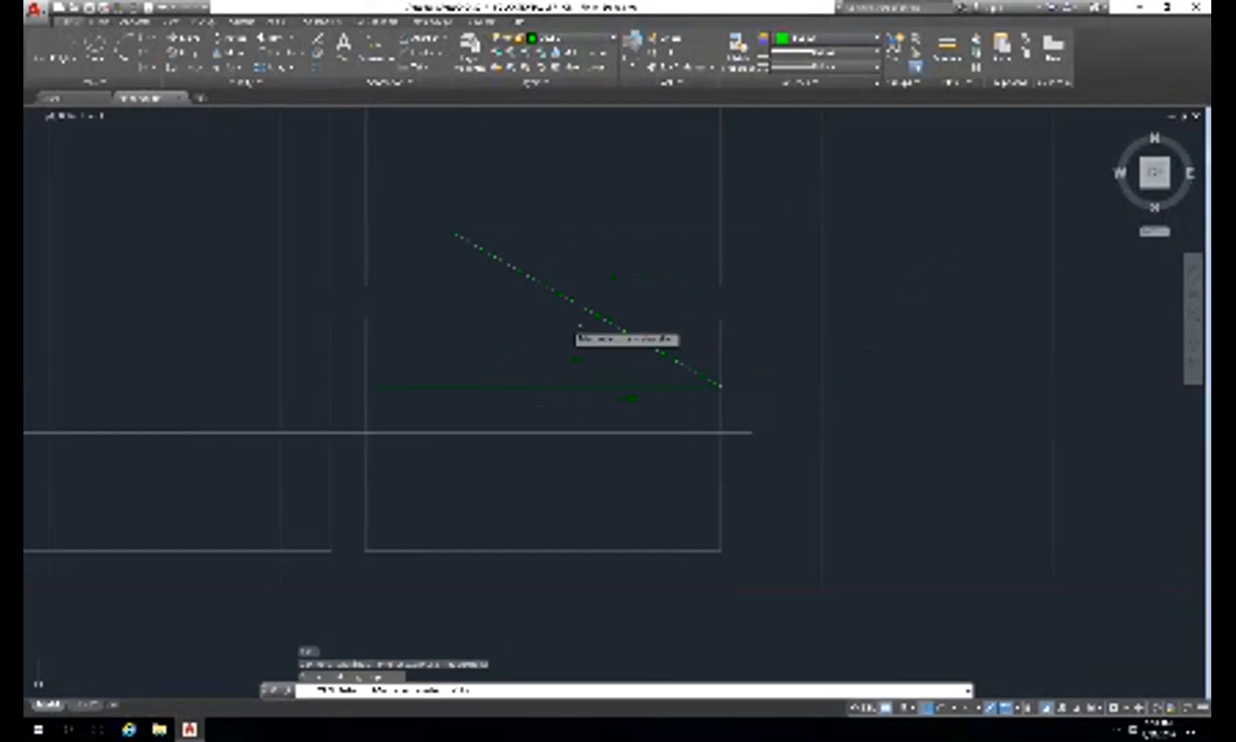
click(549, 319)
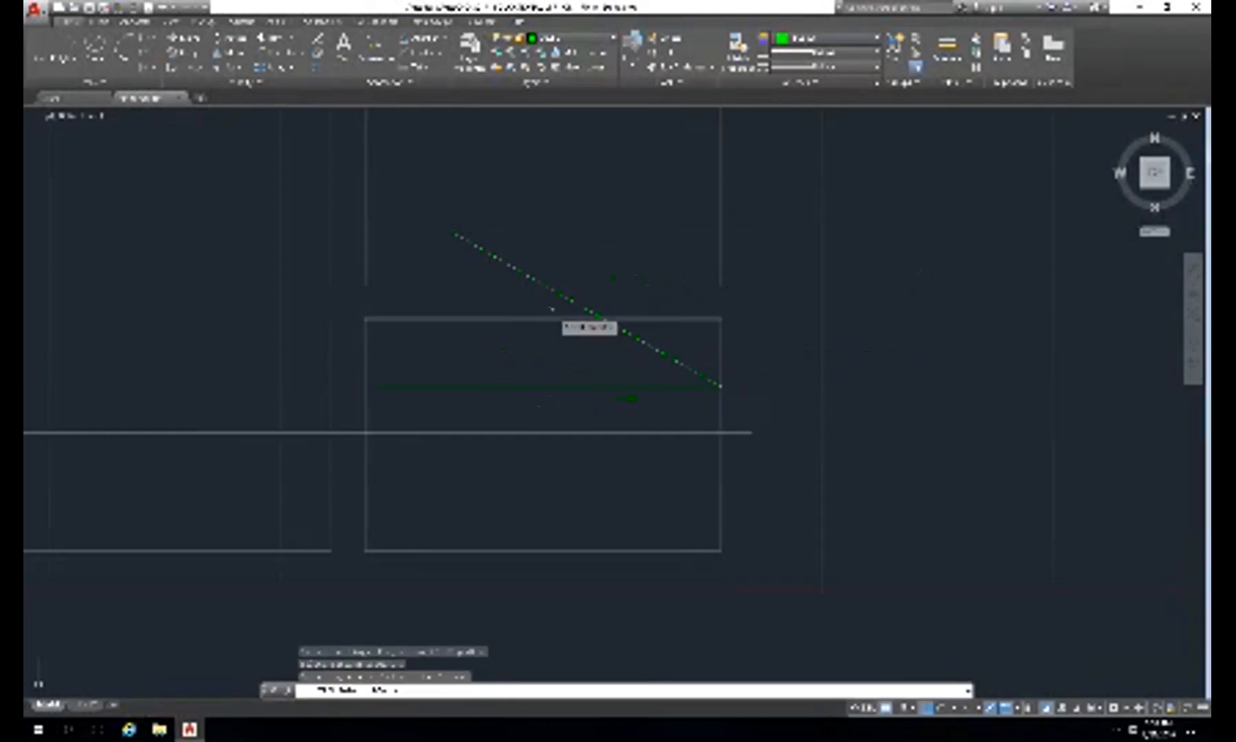
key(Return)
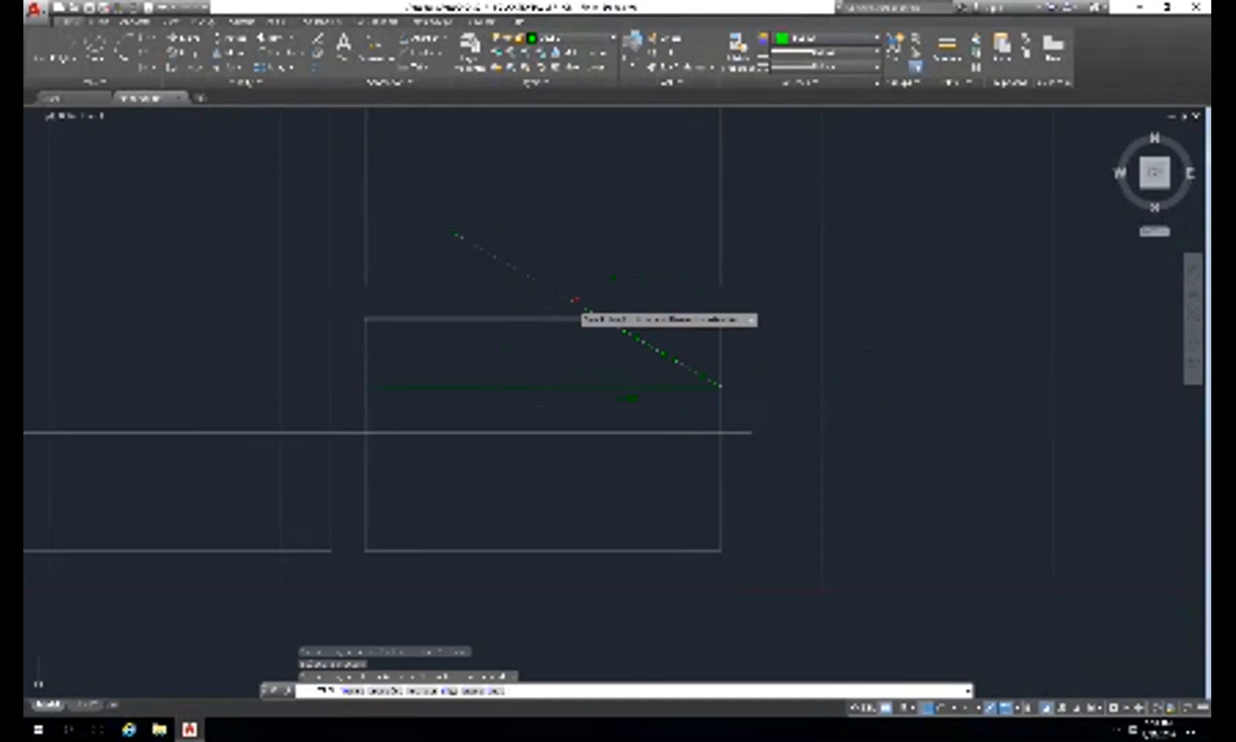
click(574, 301)
key(Return)
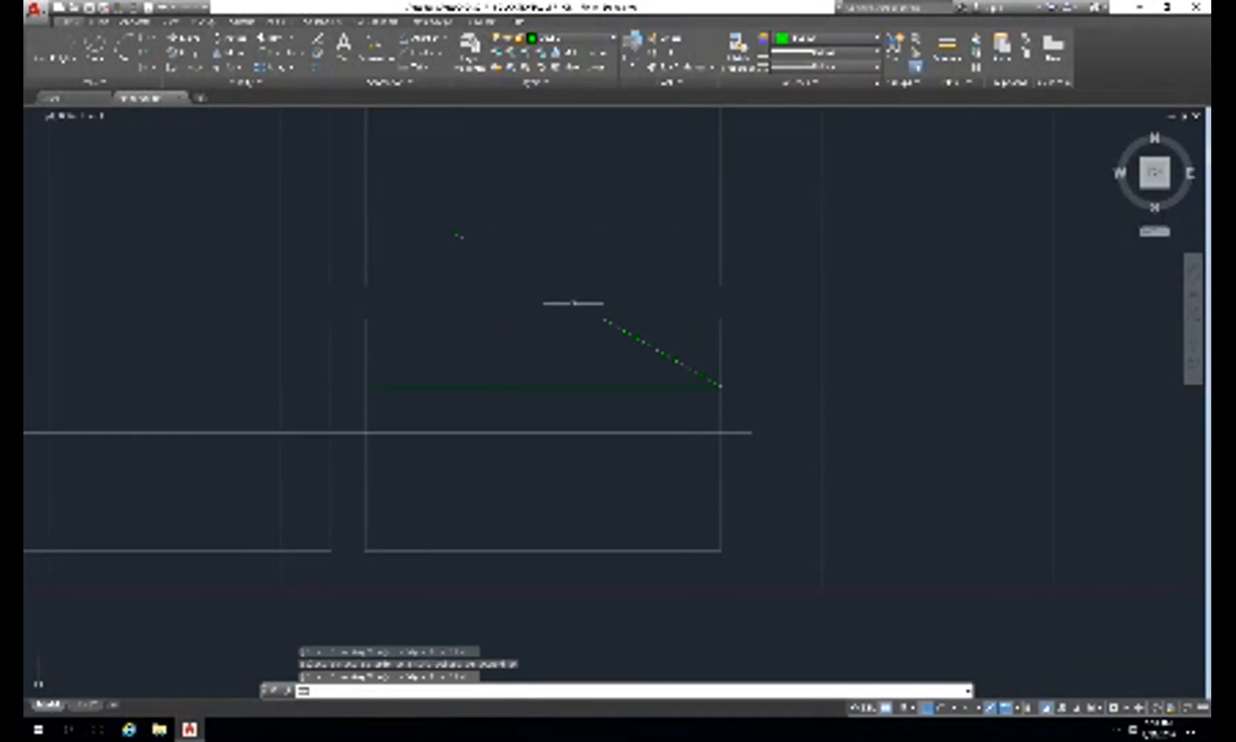
- Mirror the trimmed diagonal about a vertical axis through the midpoint of the lower-right box's top edge, keeping the original
text(m)
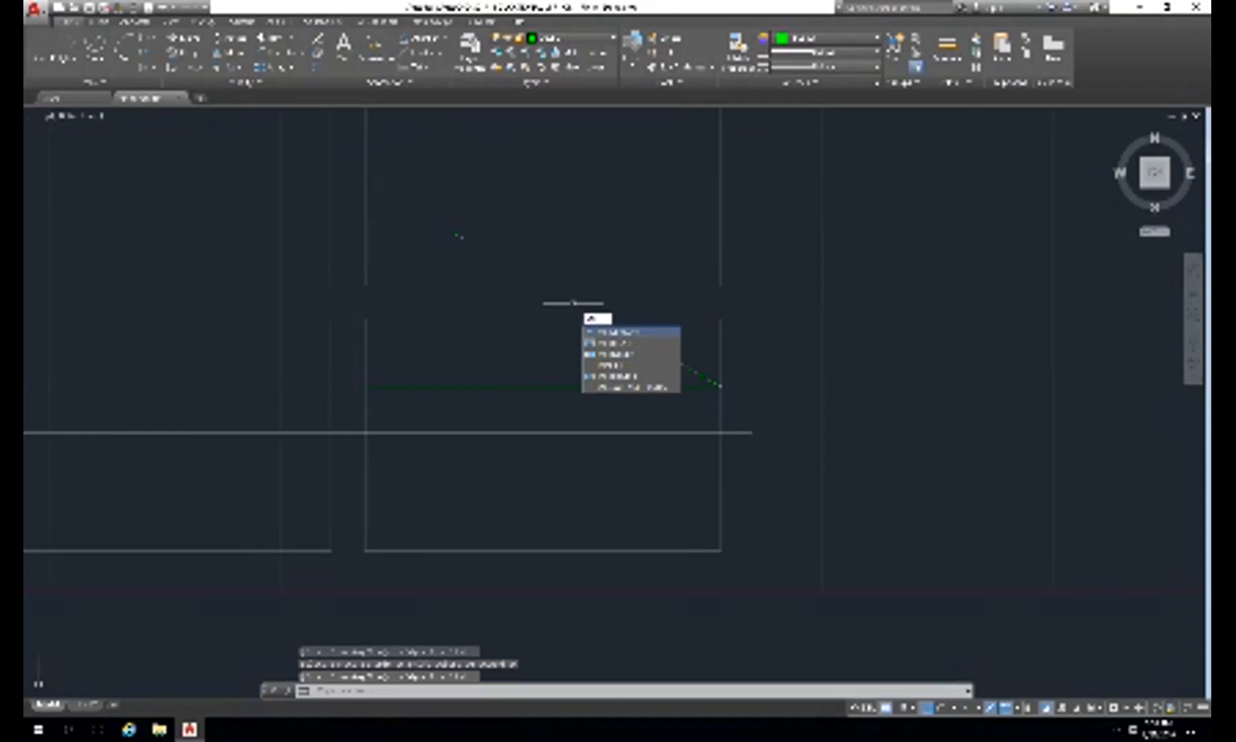
key(Return)
click(653, 348)
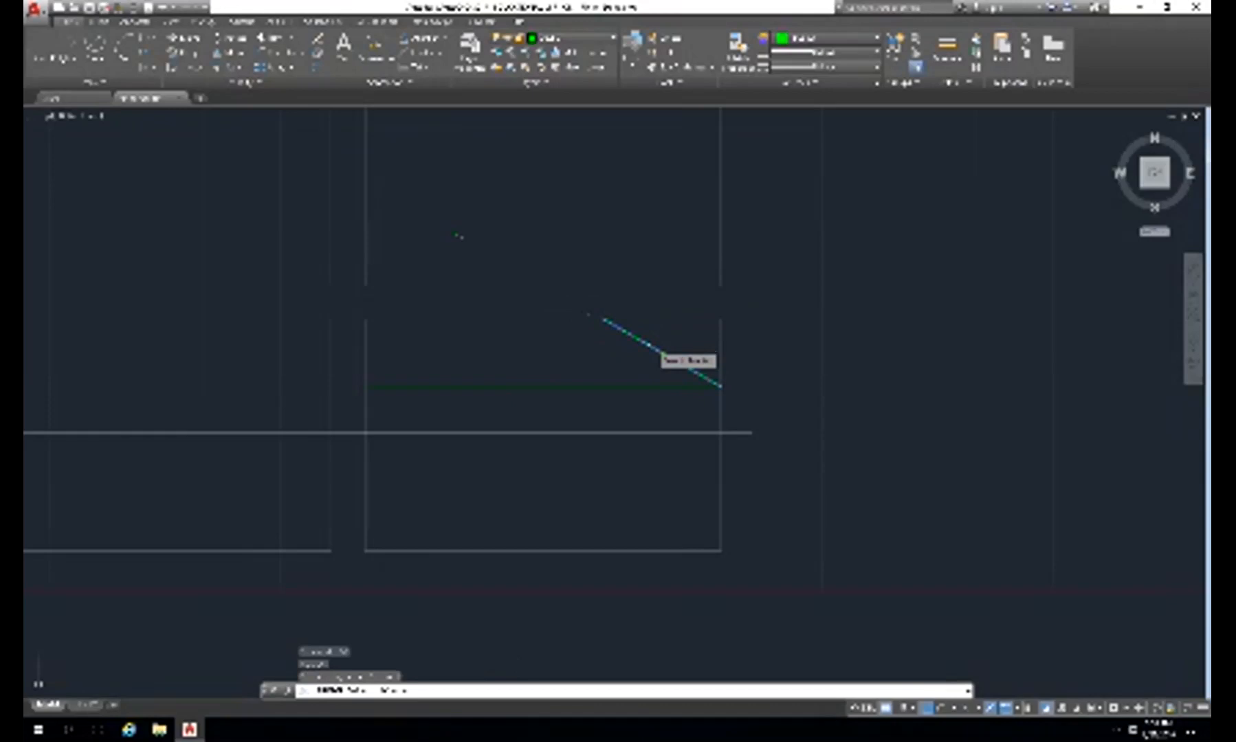
key(Return)
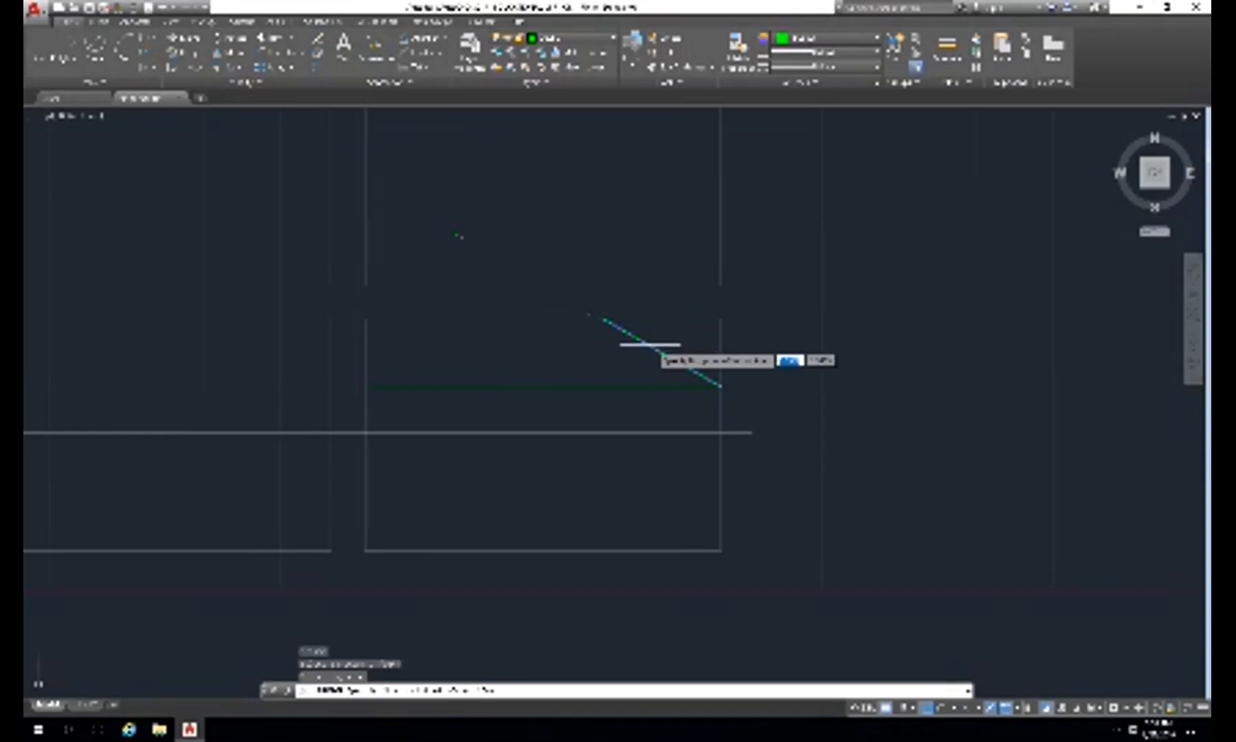
text(id)
key(Return)
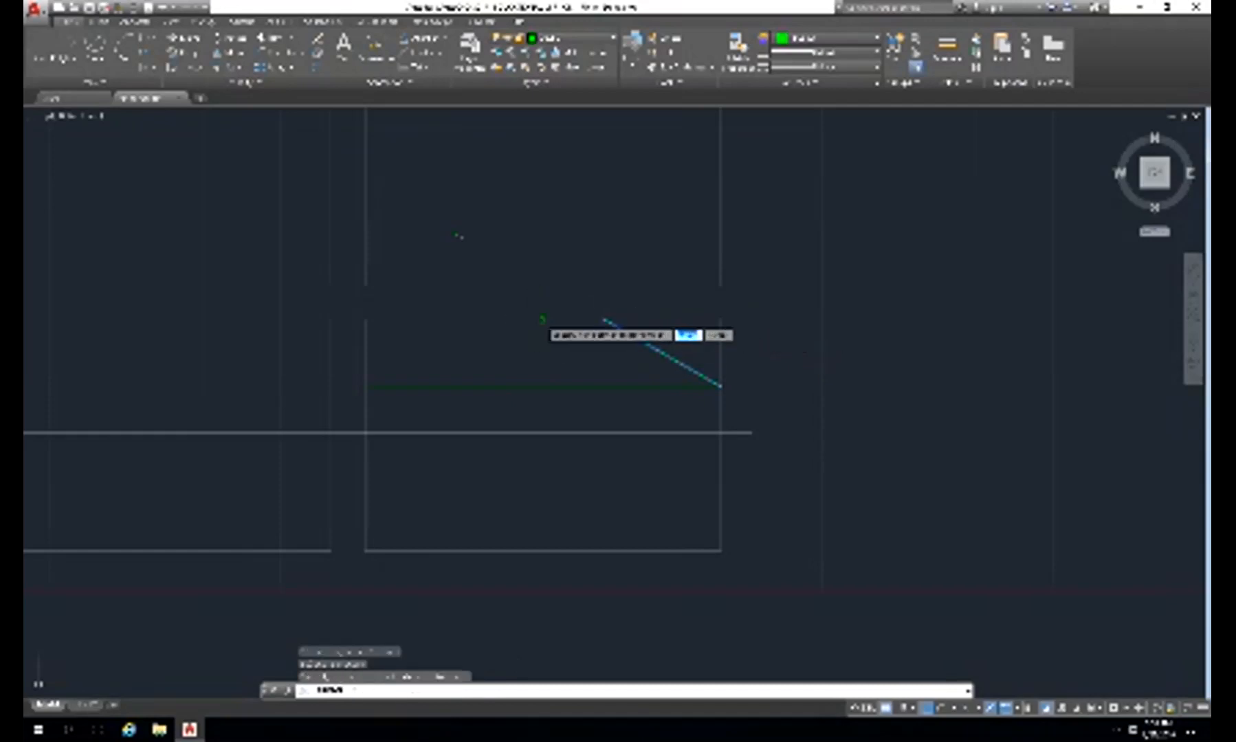
click(542, 319)
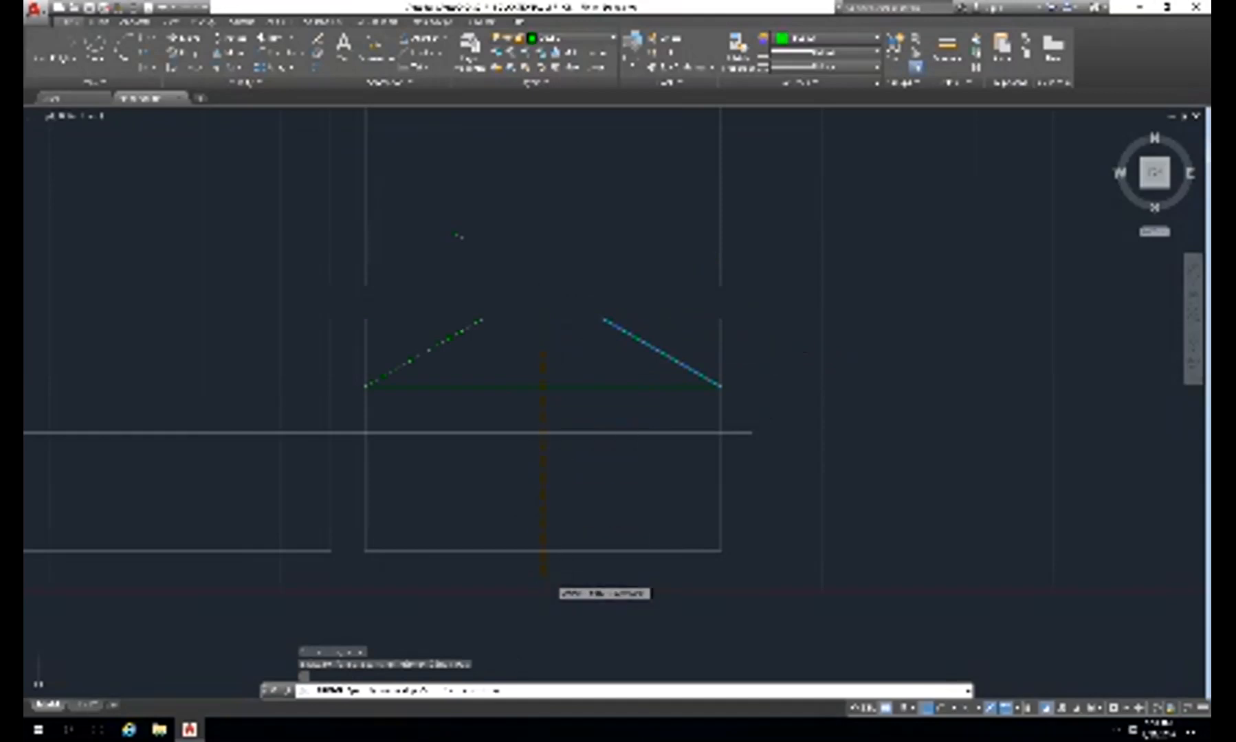
click(543, 578)
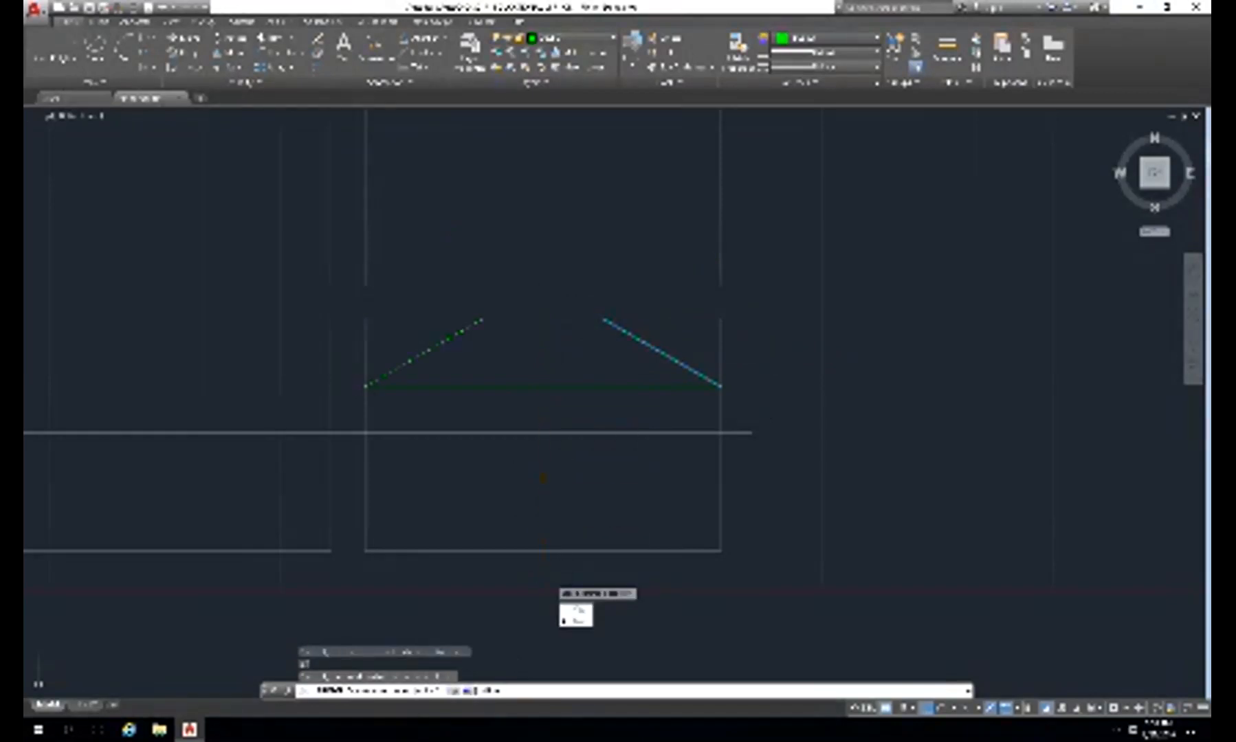
key(Return)
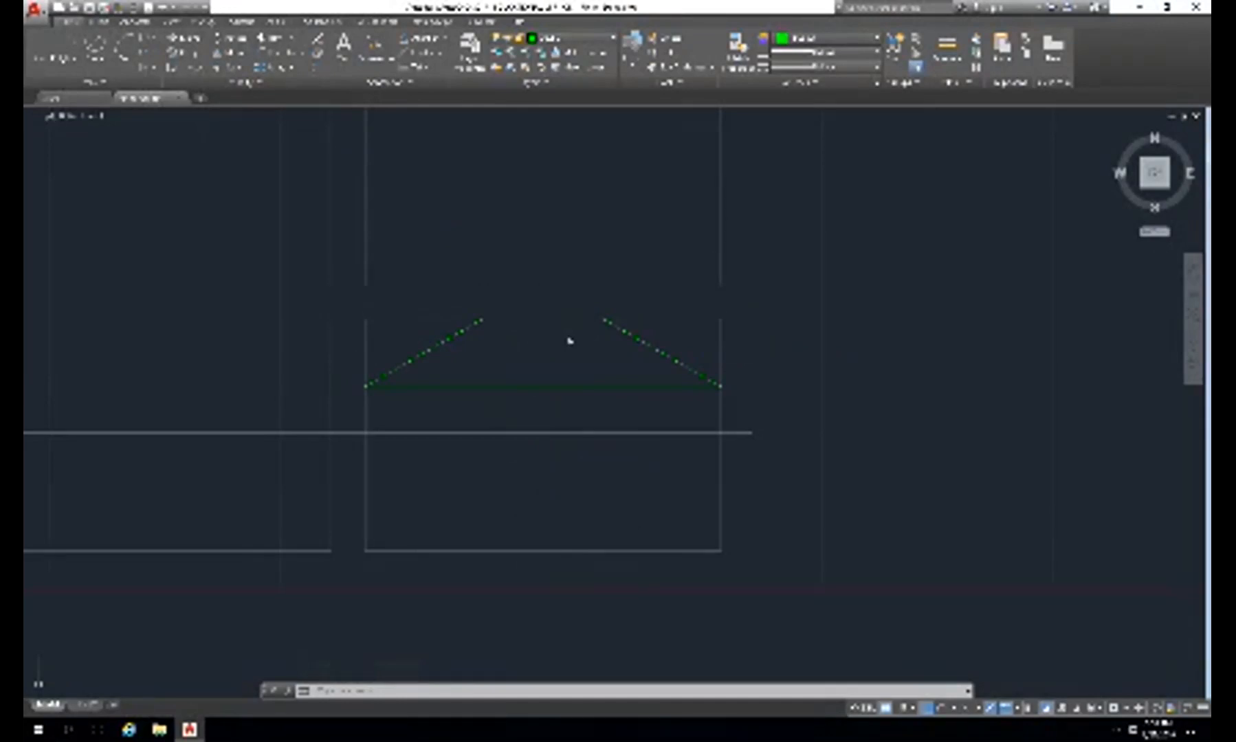
- Trim both side edges of the lower-right box above the points where they meet the diagonals
text(r)
key(Return)
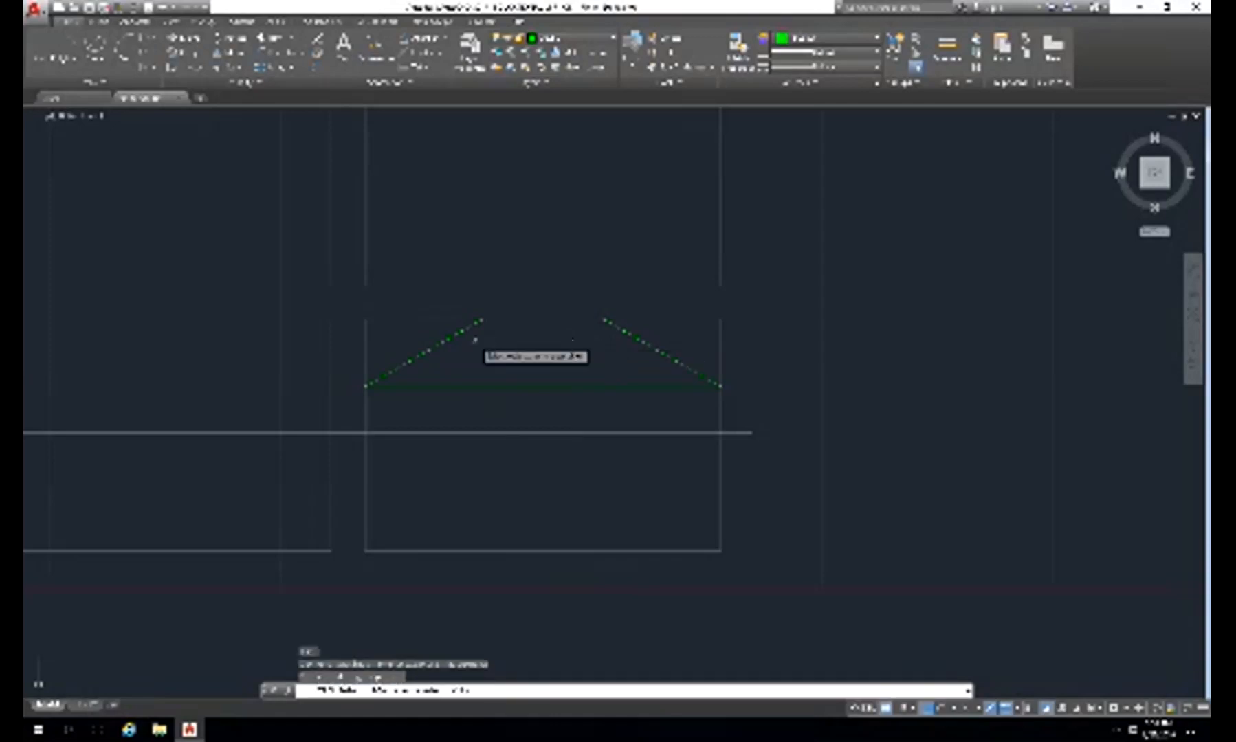
click(439, 342)
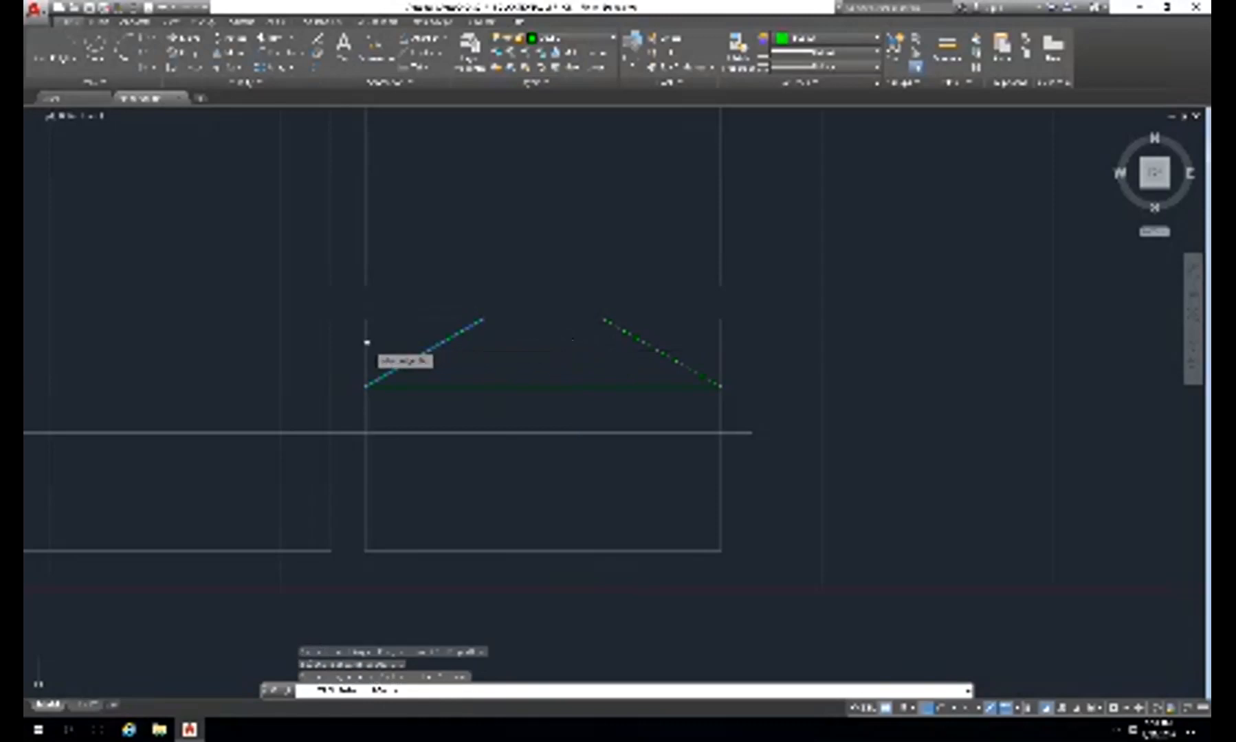
click(366, 345)
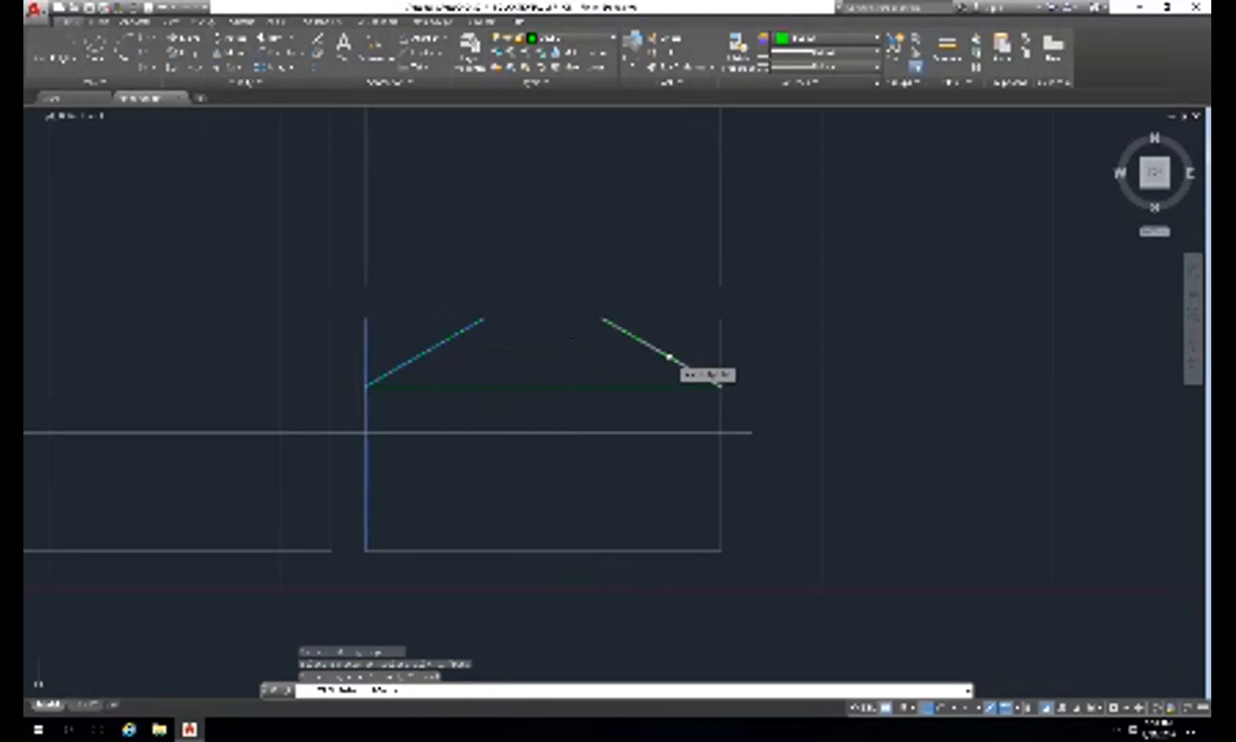
click(670, 356)
click(722, 353)
key(Return)
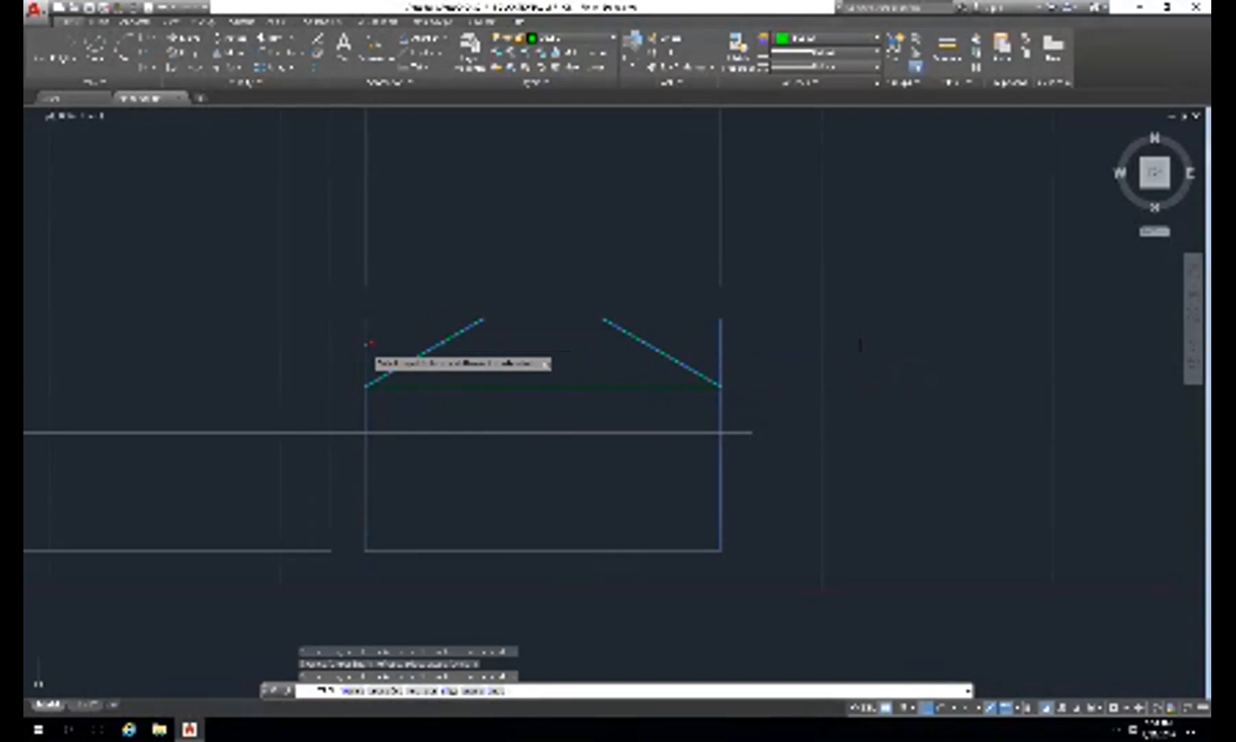
click(367, 344)
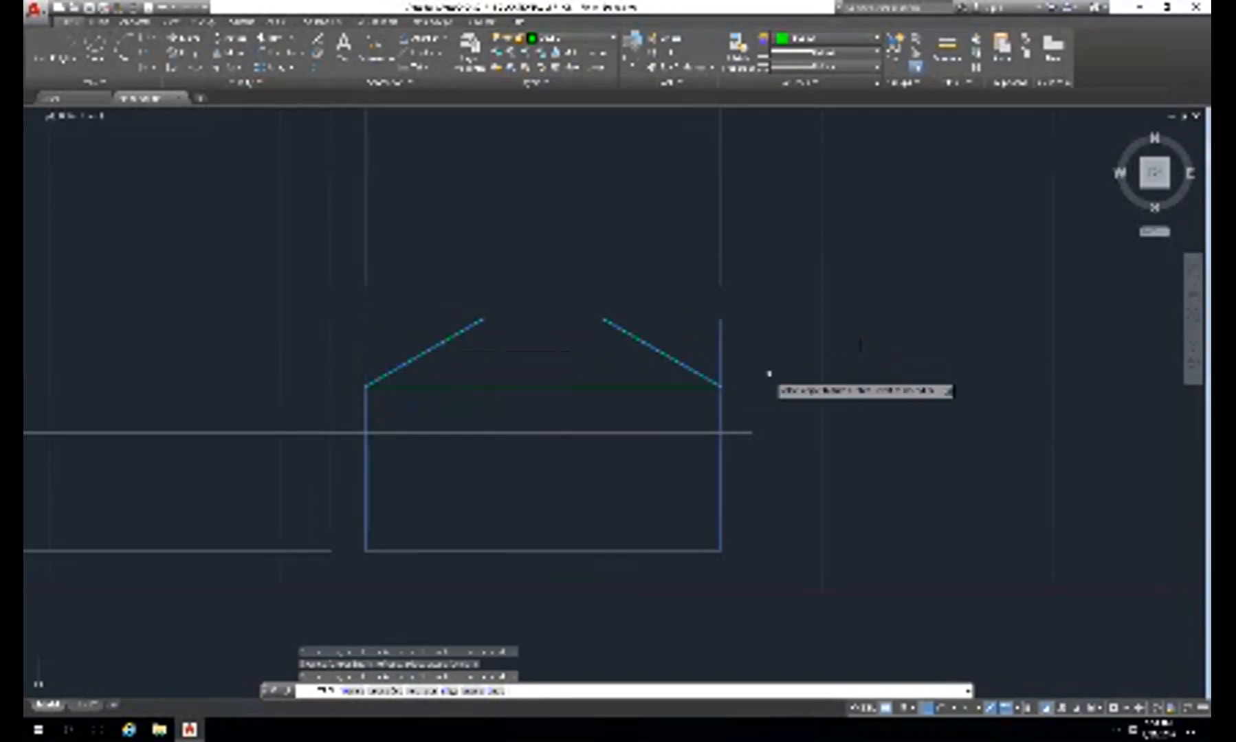
click(721, 353)
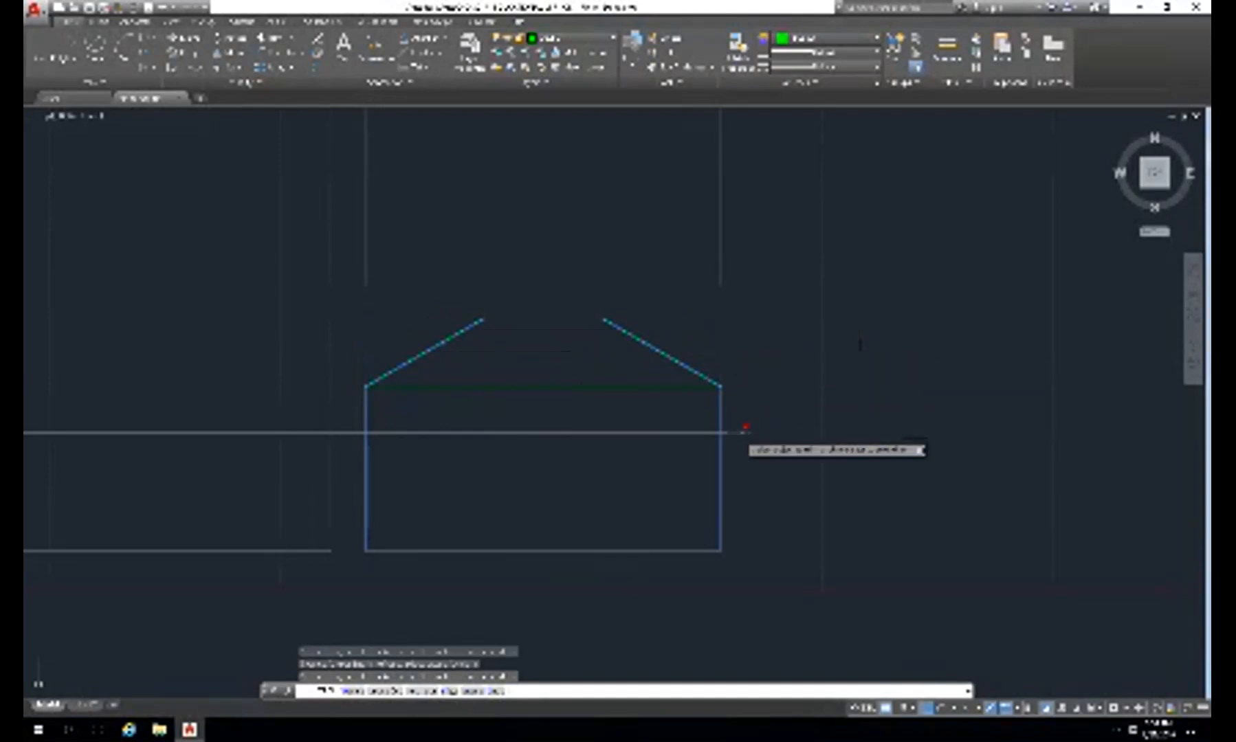
- Trim the horizontal line inside the lower-right box where it overhangs both of the box's side edges
click(739, 434)
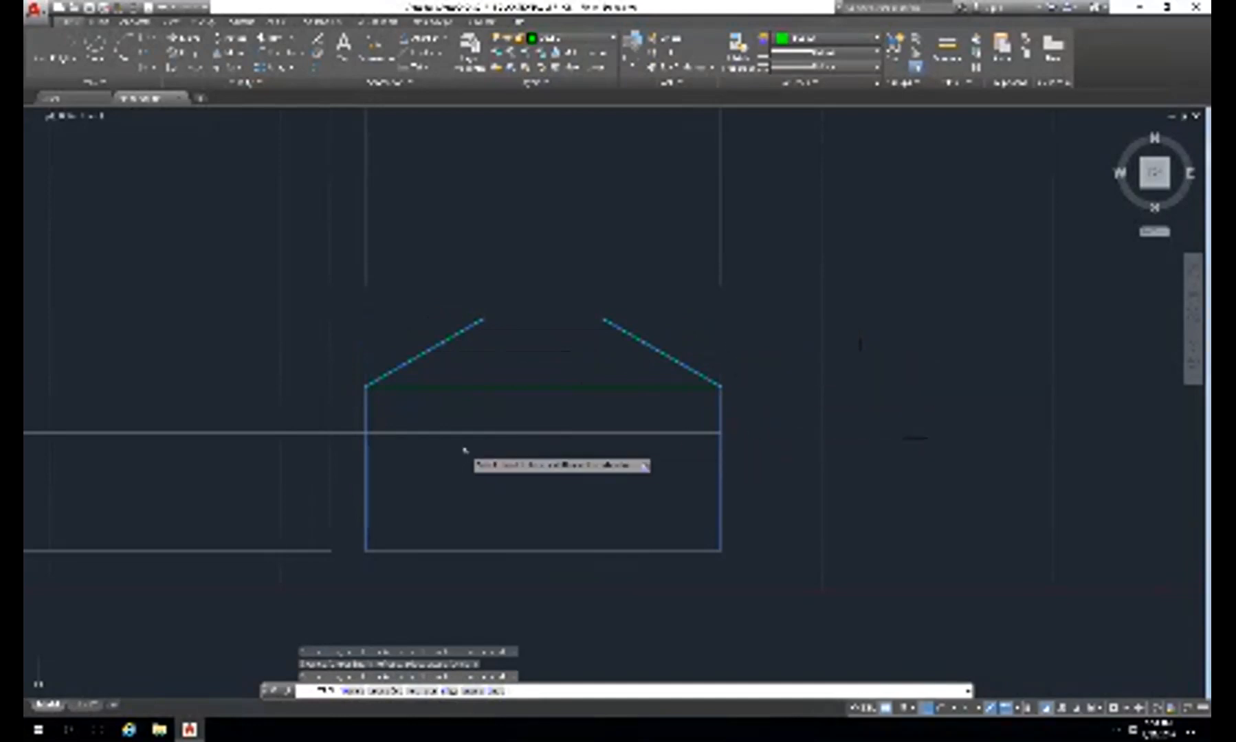
click(348, 433)
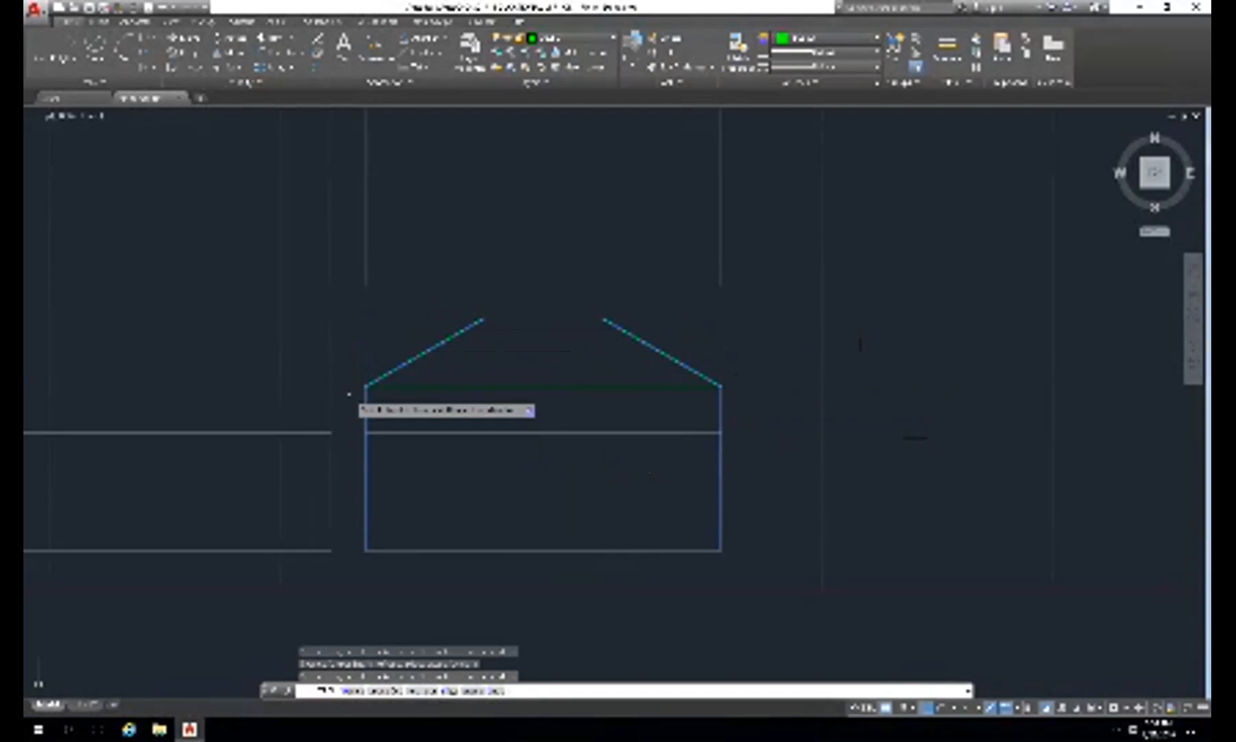
key(Escape)
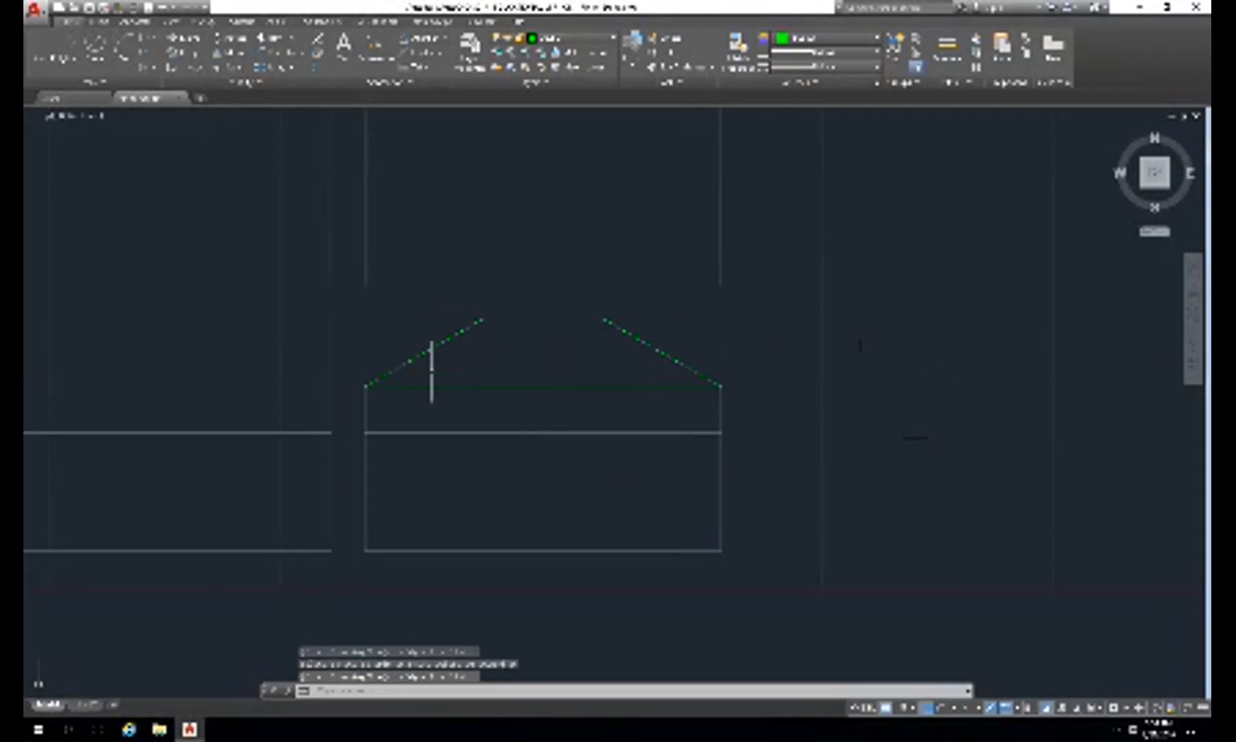
- Draw a horizontal line from the foot of the lower-right box's left diagonal across the lower-left box to past its left edge
mouse_move(435, 367)
middle_down()
mouse_move(701, 392)
mouse_move(862, 376)
middle_up()
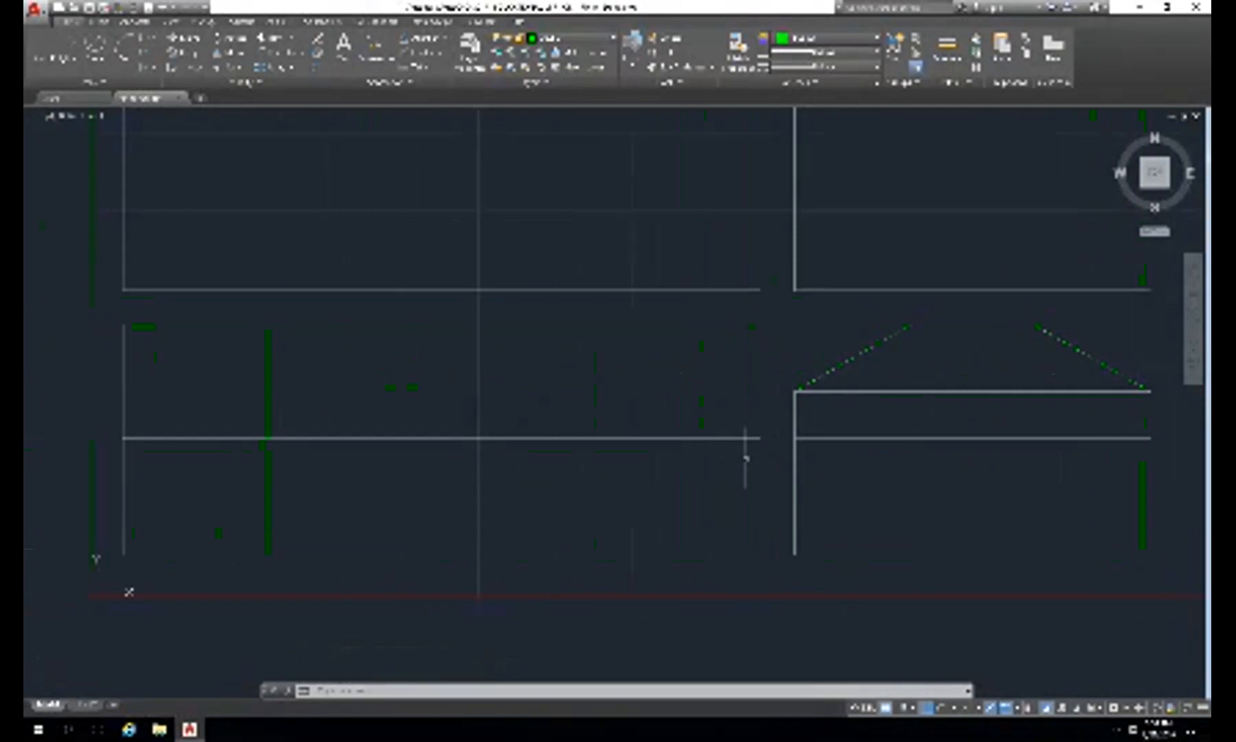
text(l)
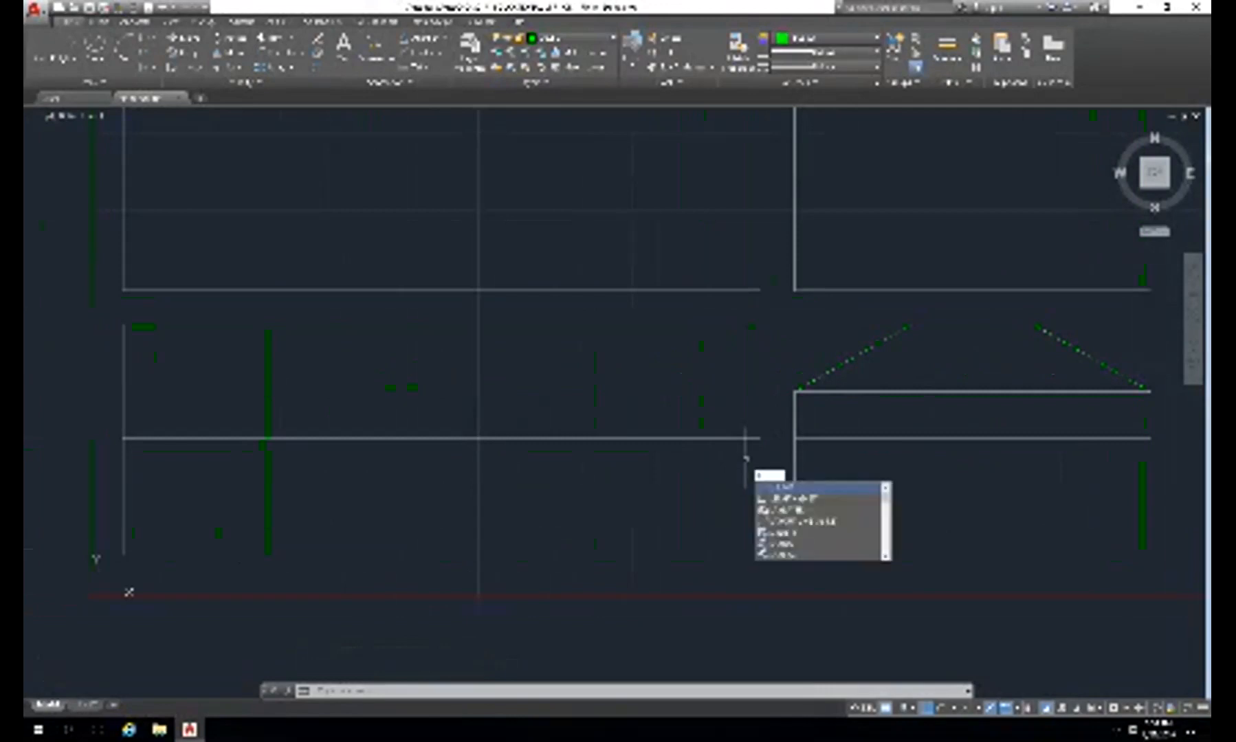
key(Return)
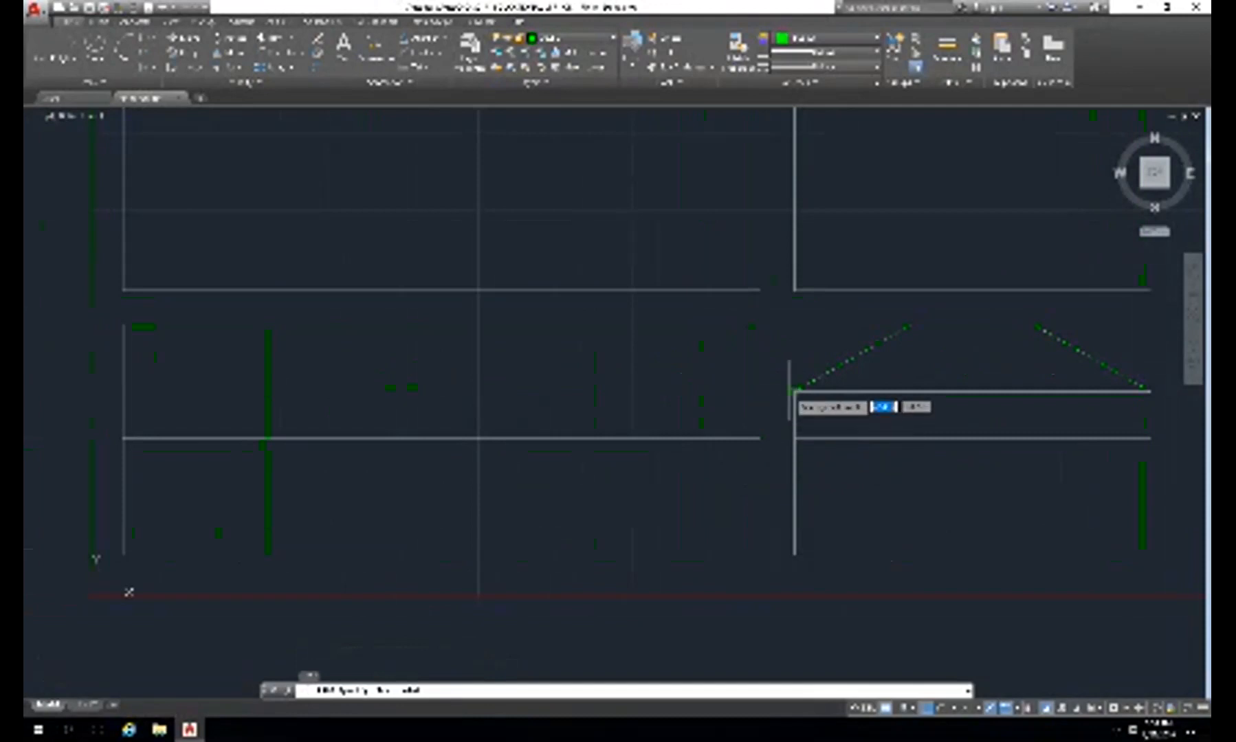
click(795, 392)
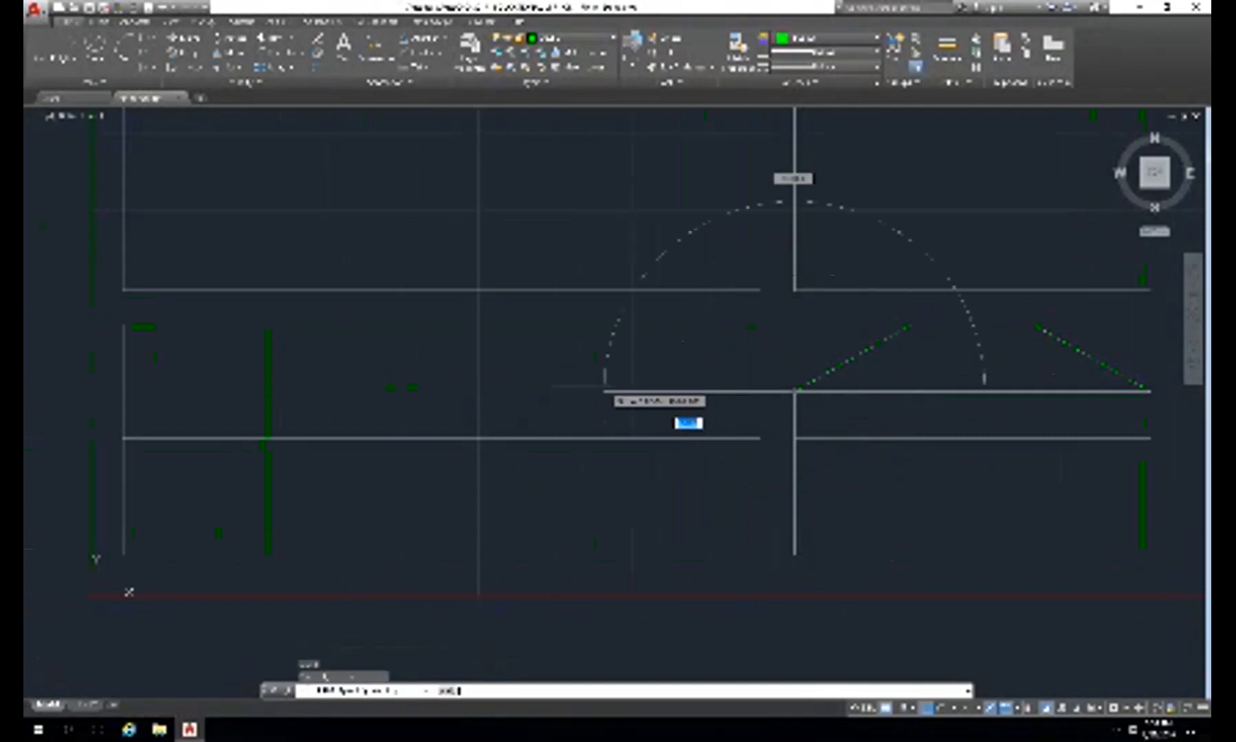
click(95, 392)
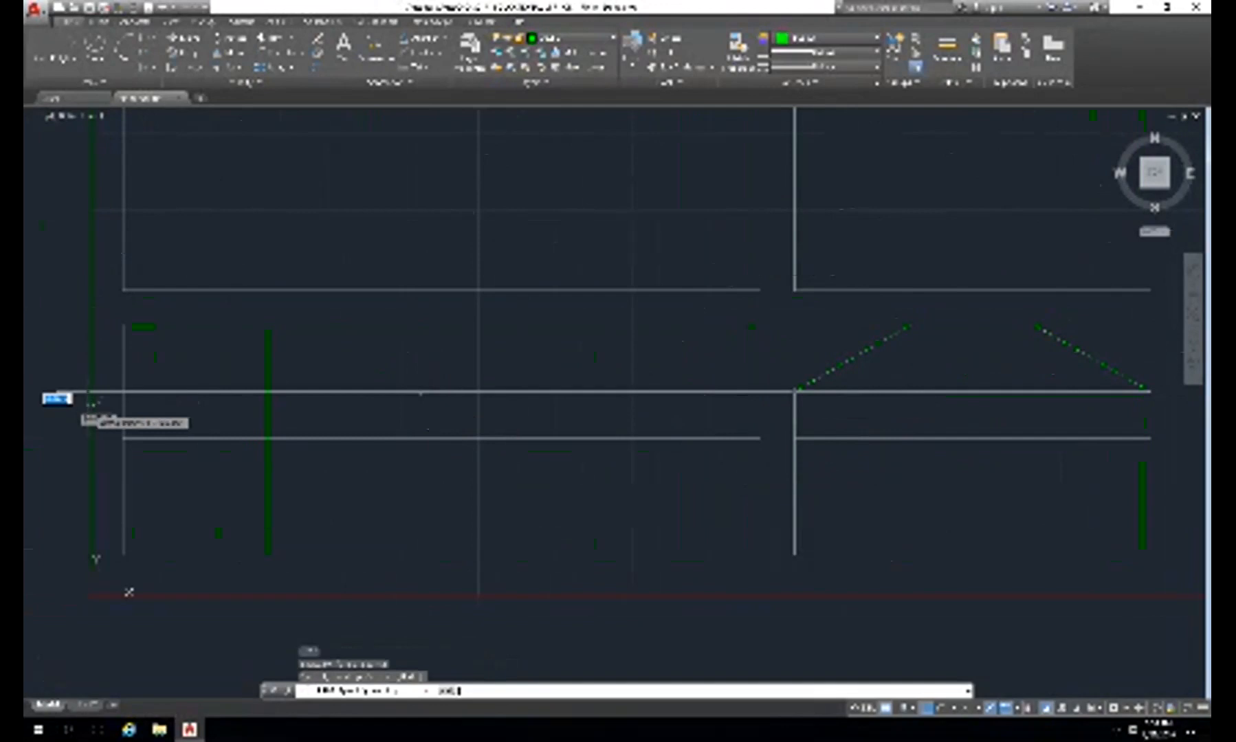
key(Return)
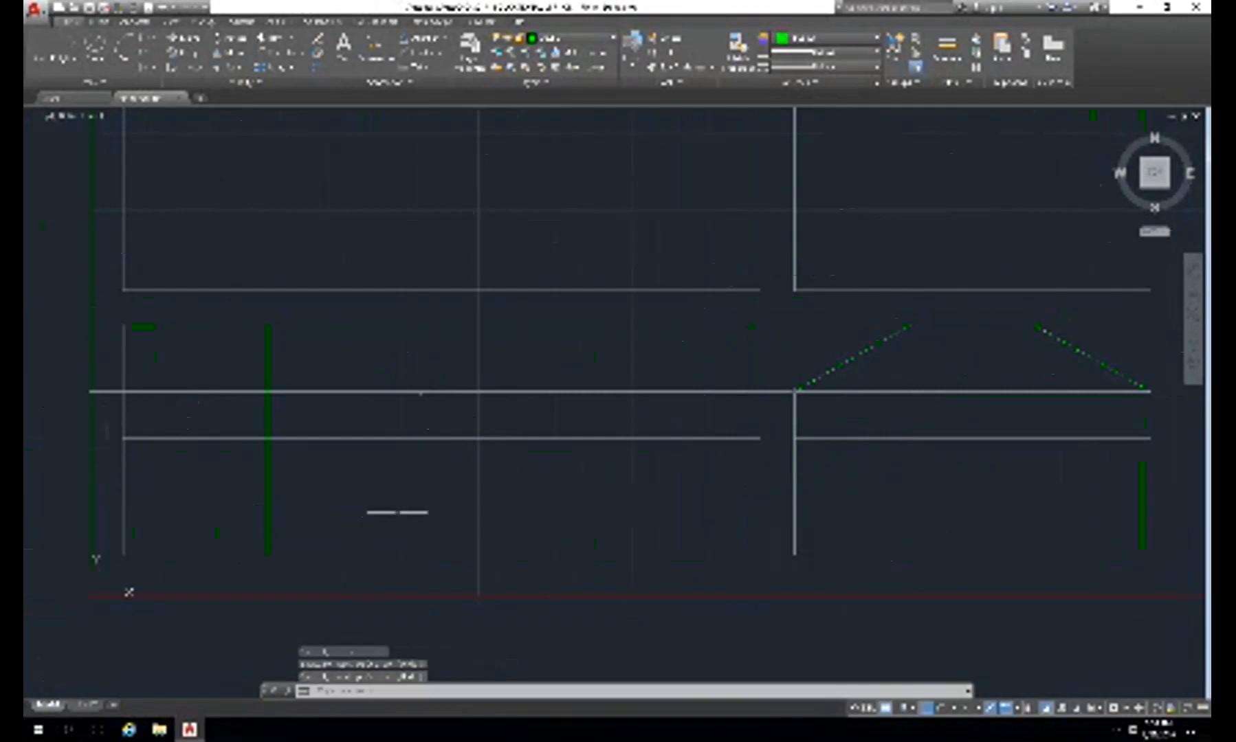
- Trim the projected horizontal line so that, outside the lower-right box, it only spans the lower-left box's left edge to its inner vertical line
text(co)
key(Return)
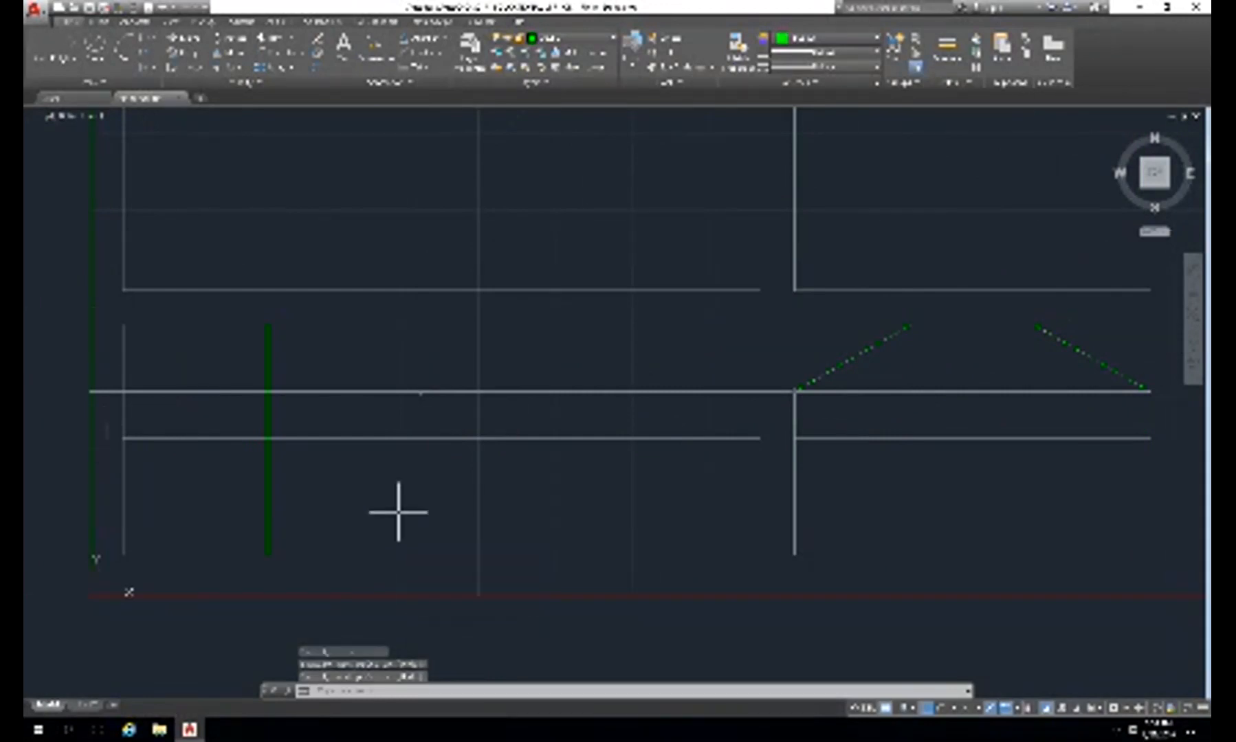
click(268, 423)
key(Return)
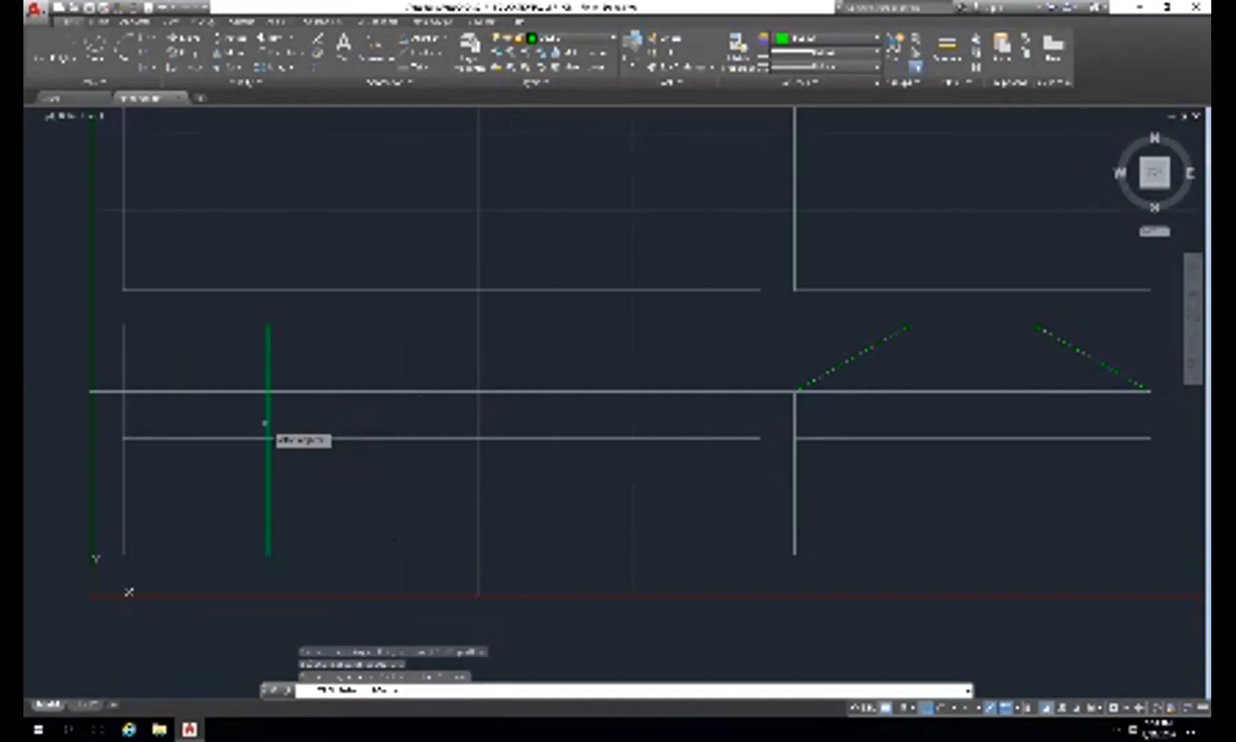
click(123, 421)
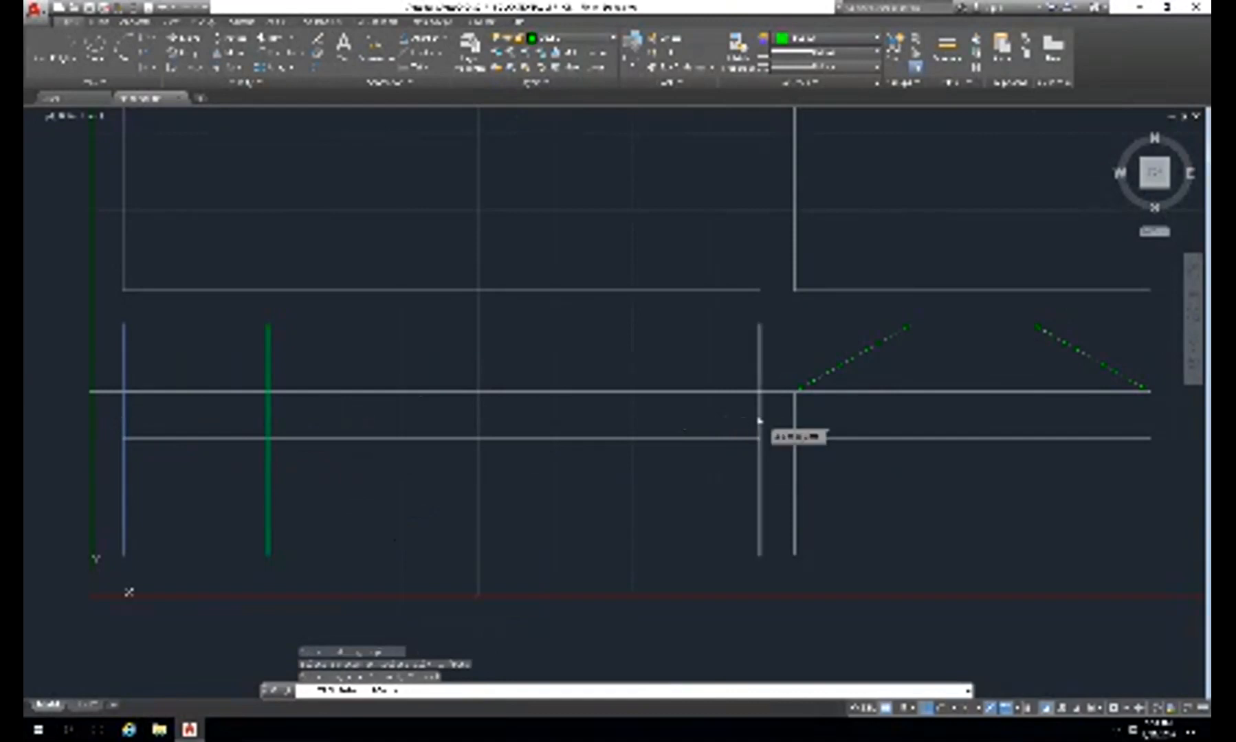
click(796, 420)
key(Return)
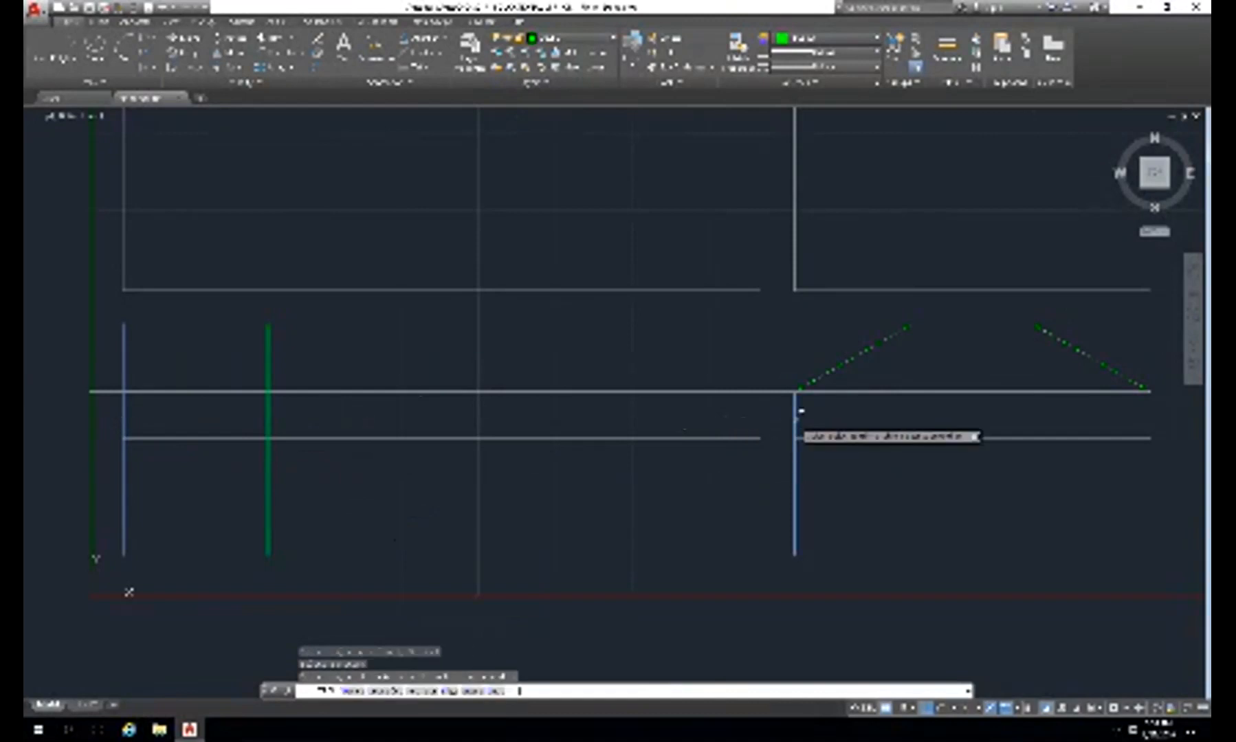
click(699, 390)
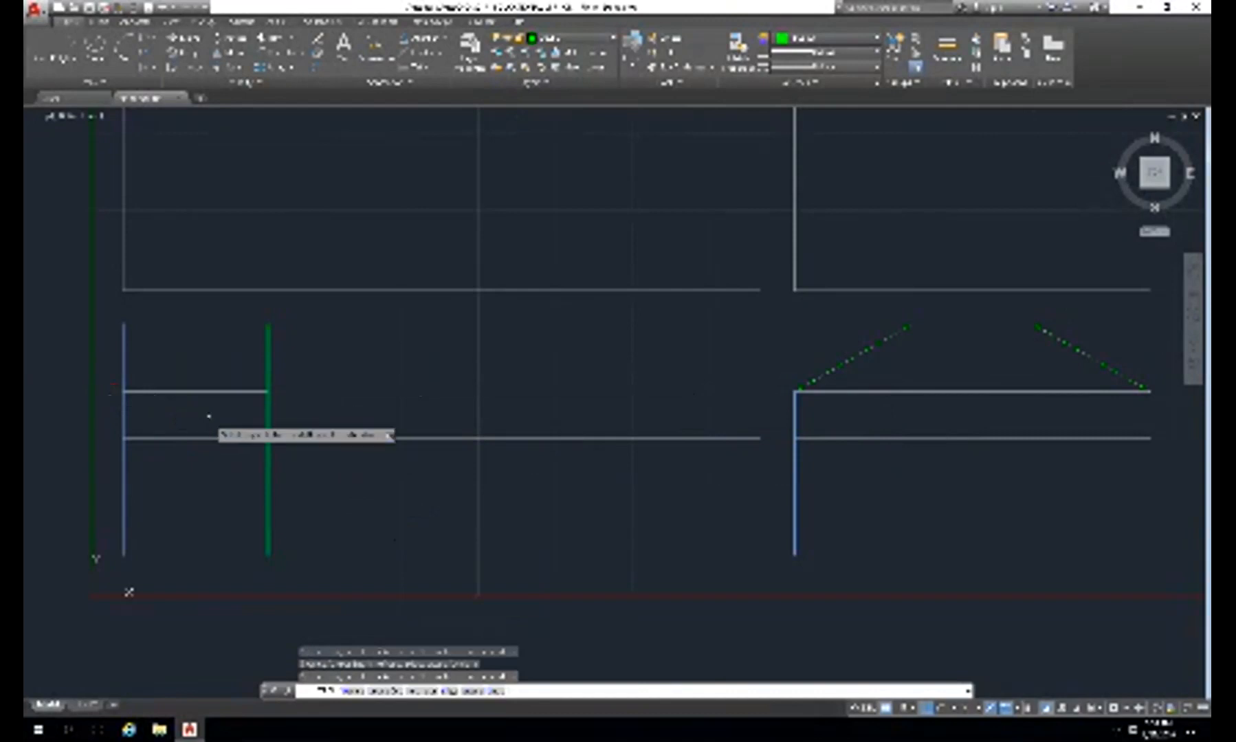
key(Return)
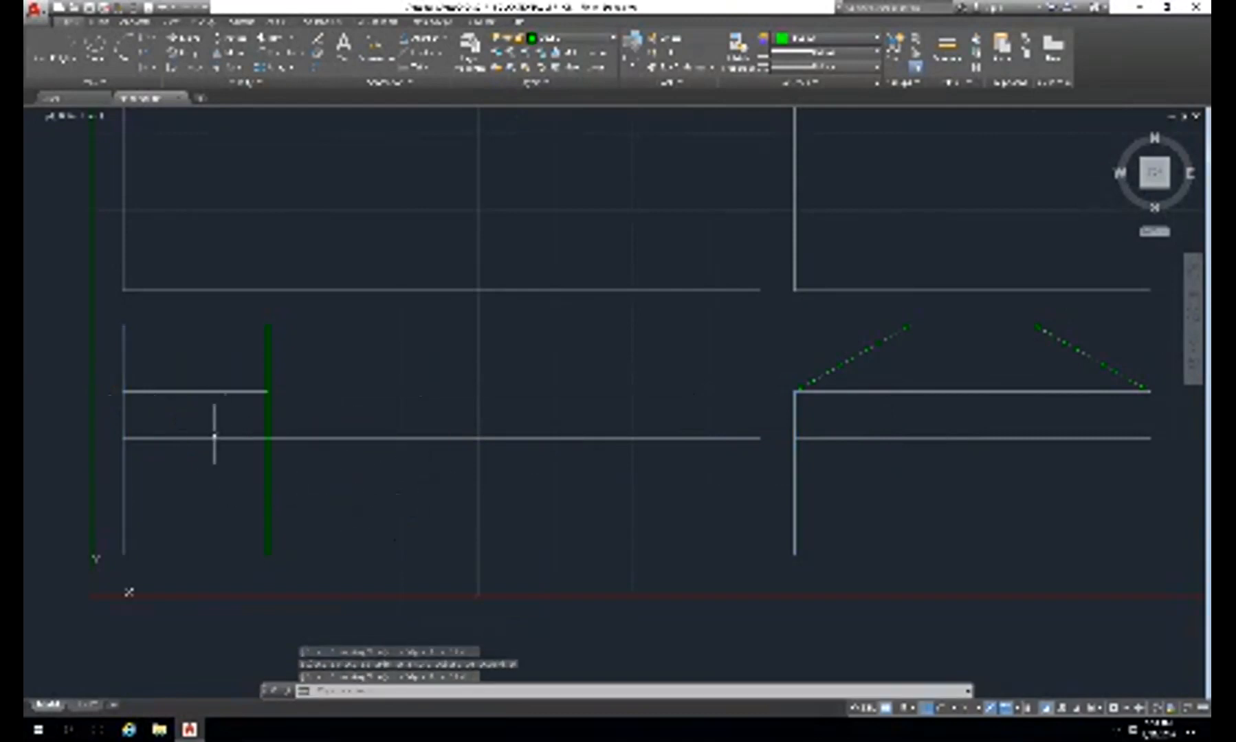
- Trim the lower-left box's lower inner horizontal line between the box's left edge and the inner vertical line
text(tr)
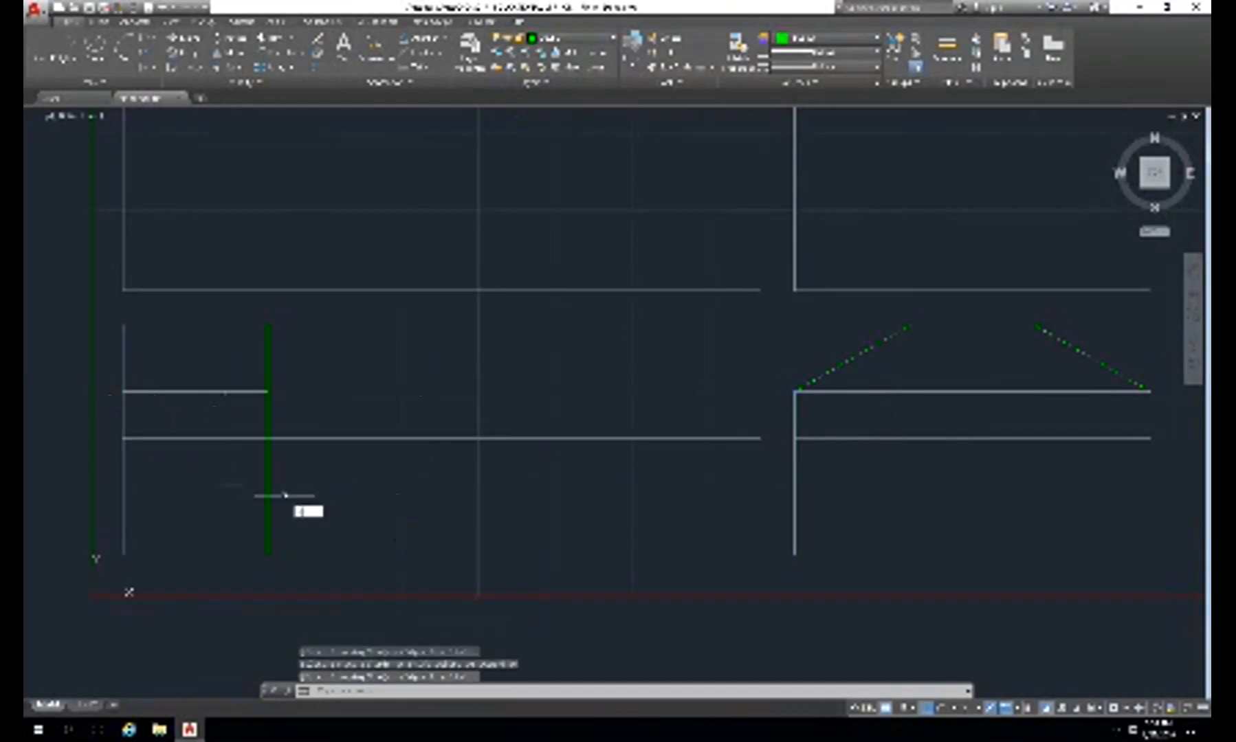
key(Return)
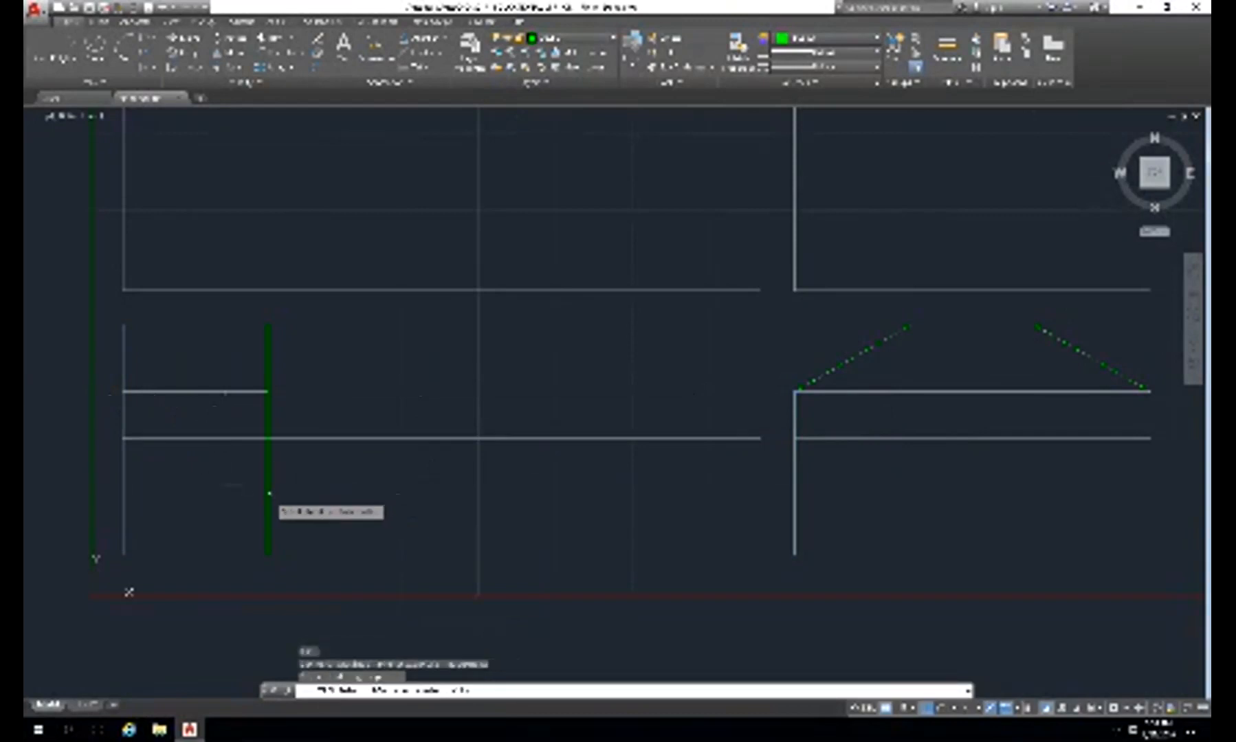
click(268, 495)
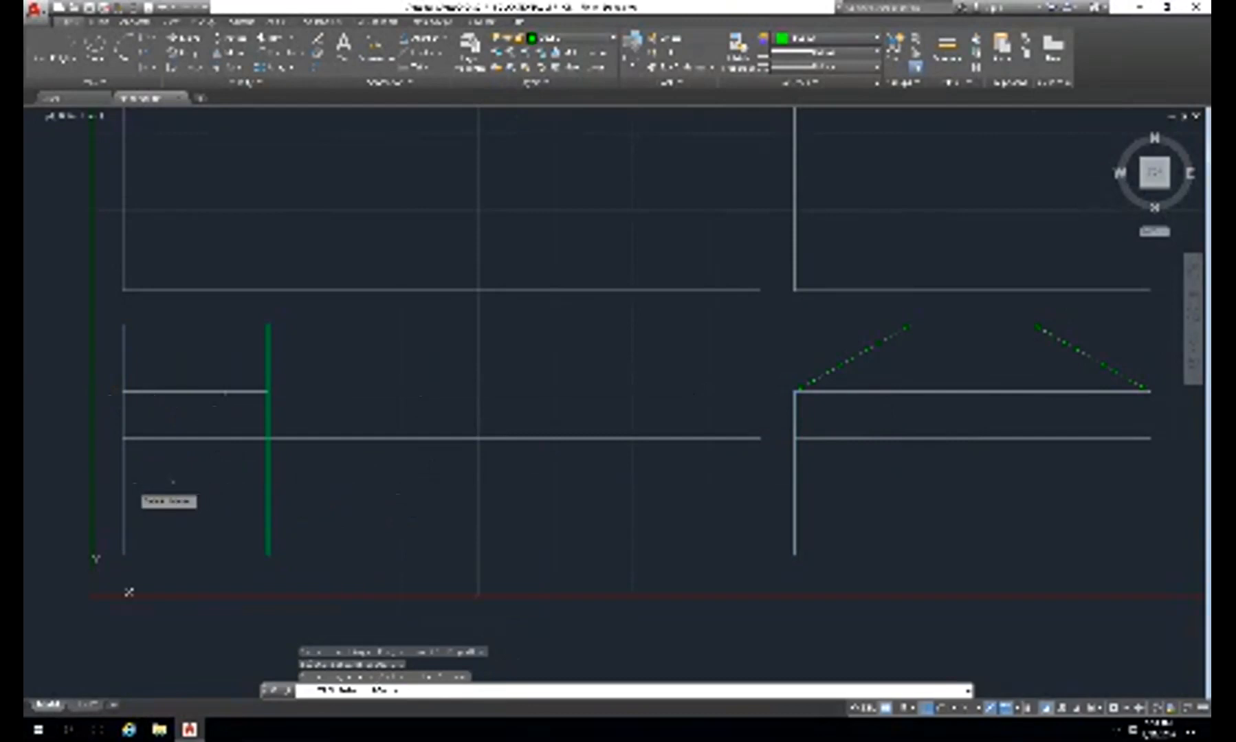
click(124, 486)
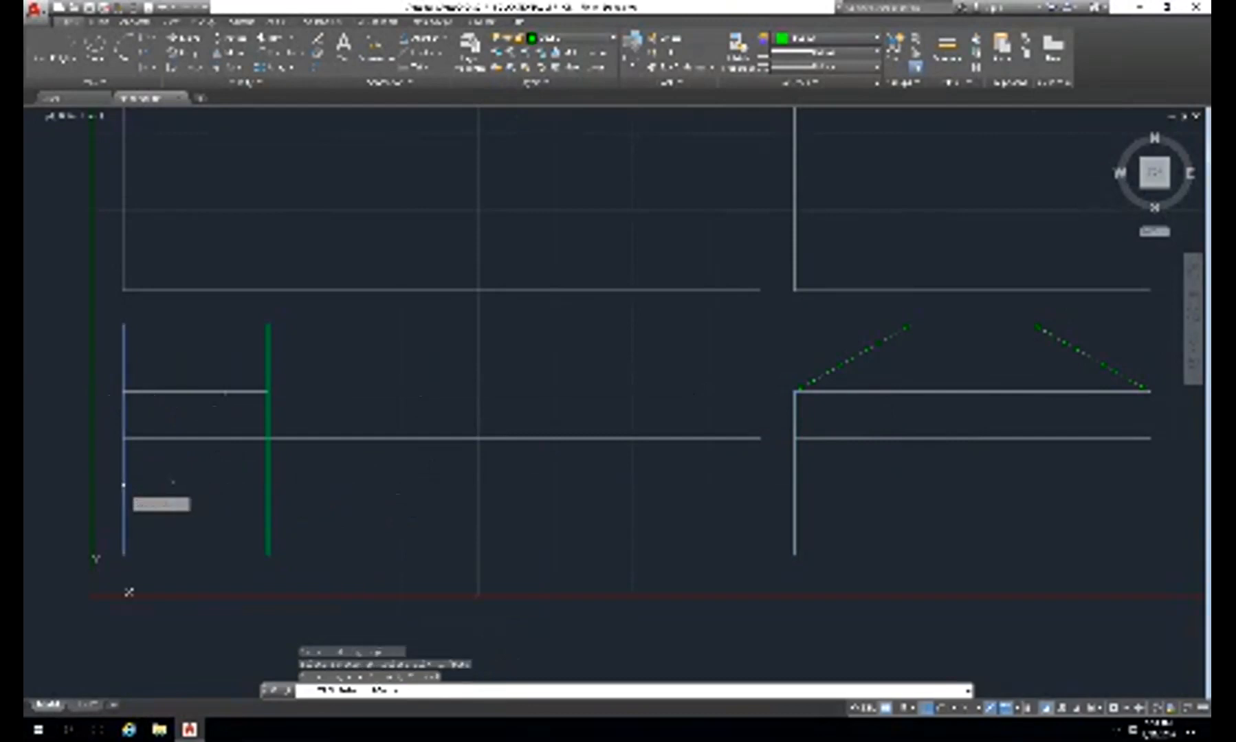
key(Return)
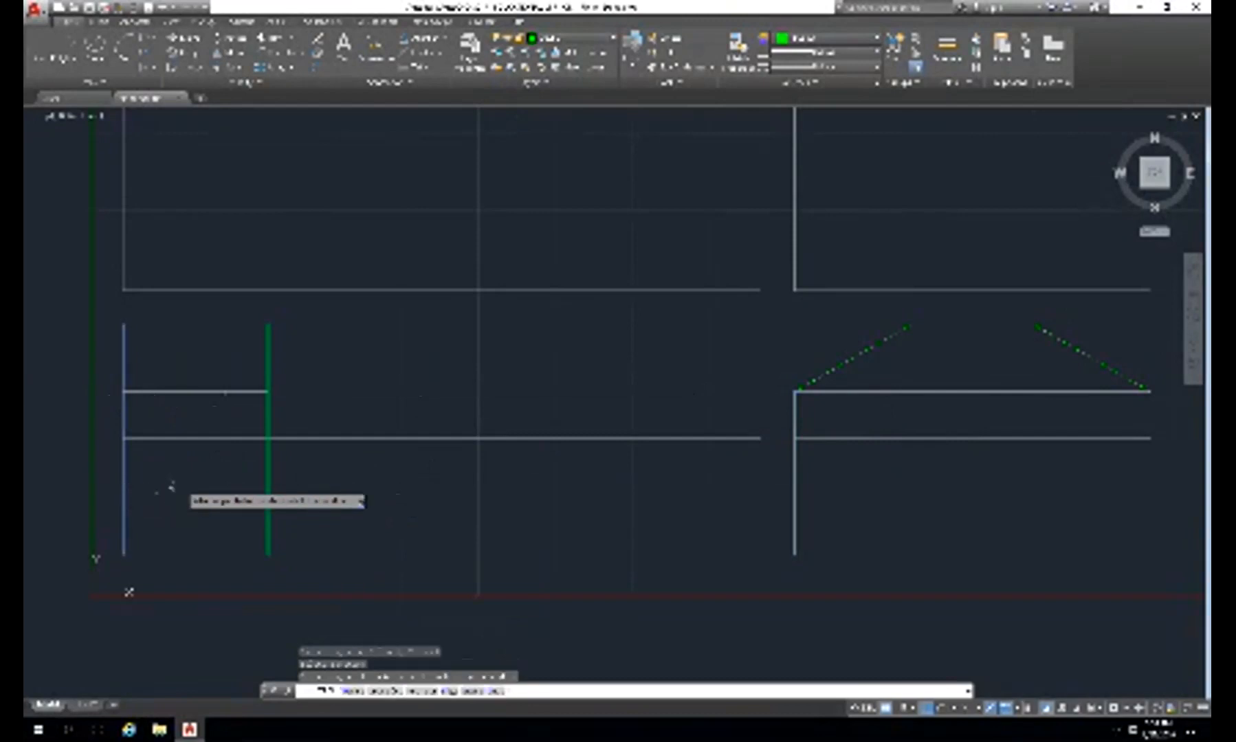
click(203, 438)
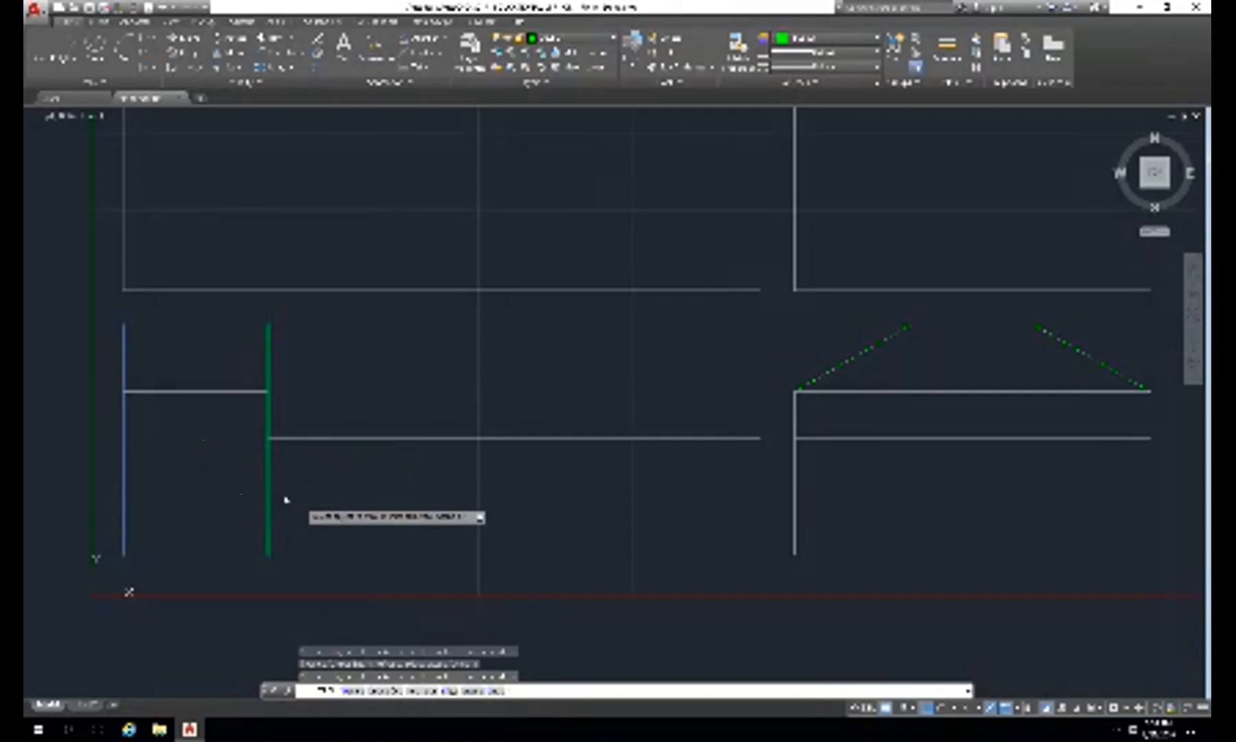
key(Escape)
- Trim the lower-left box's inner vertical line between the lower inner horizontal line and the box's bottom edge
text(tr)
key(Return)
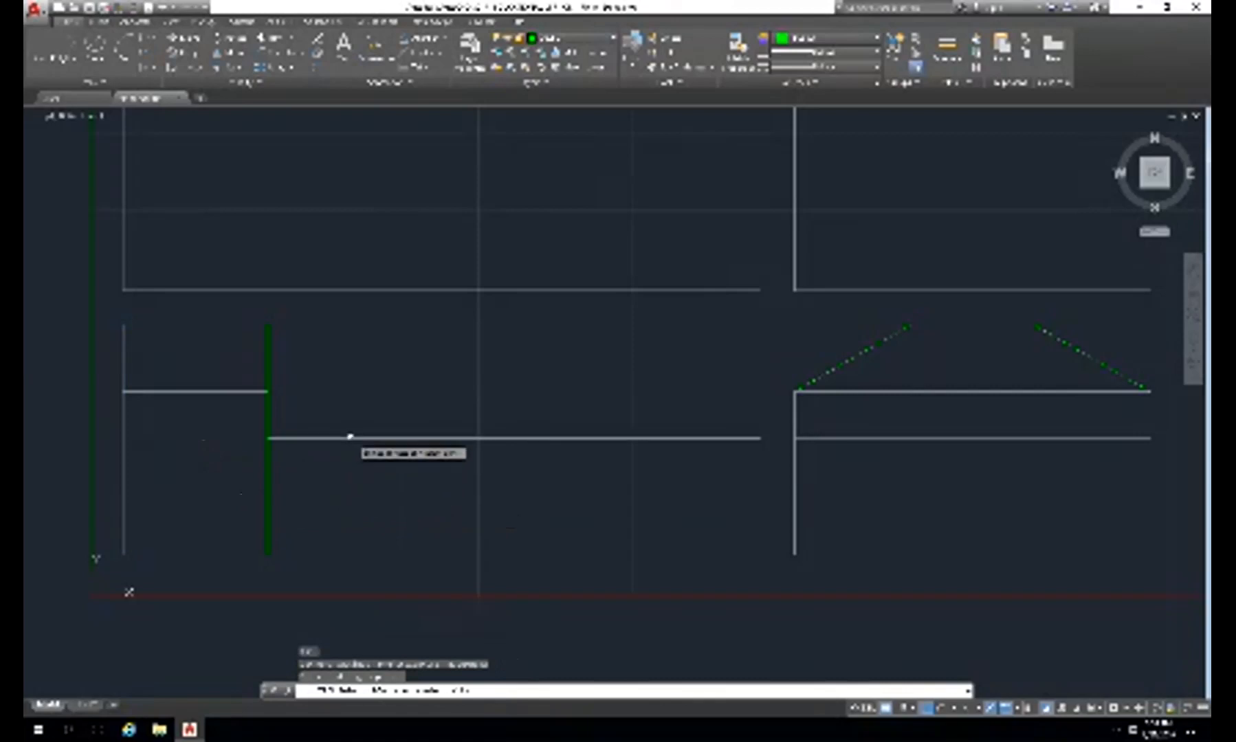
click(350, 437)
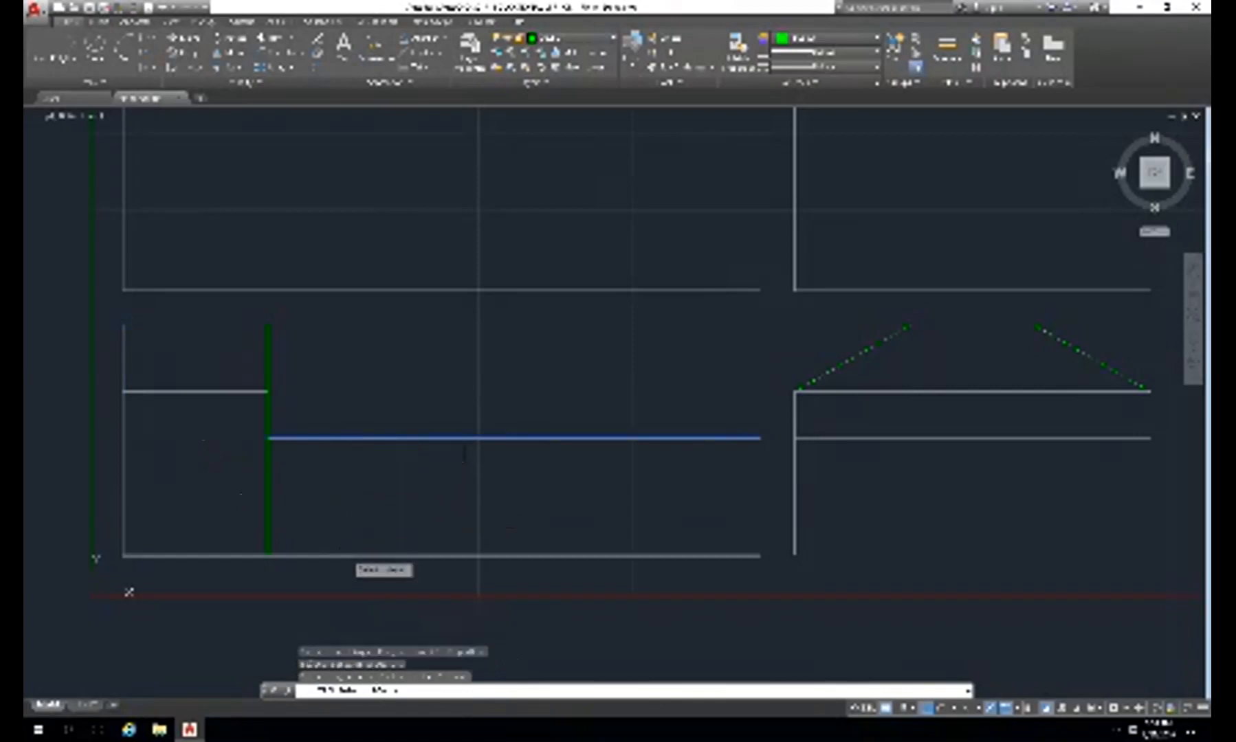
click(346, 556)
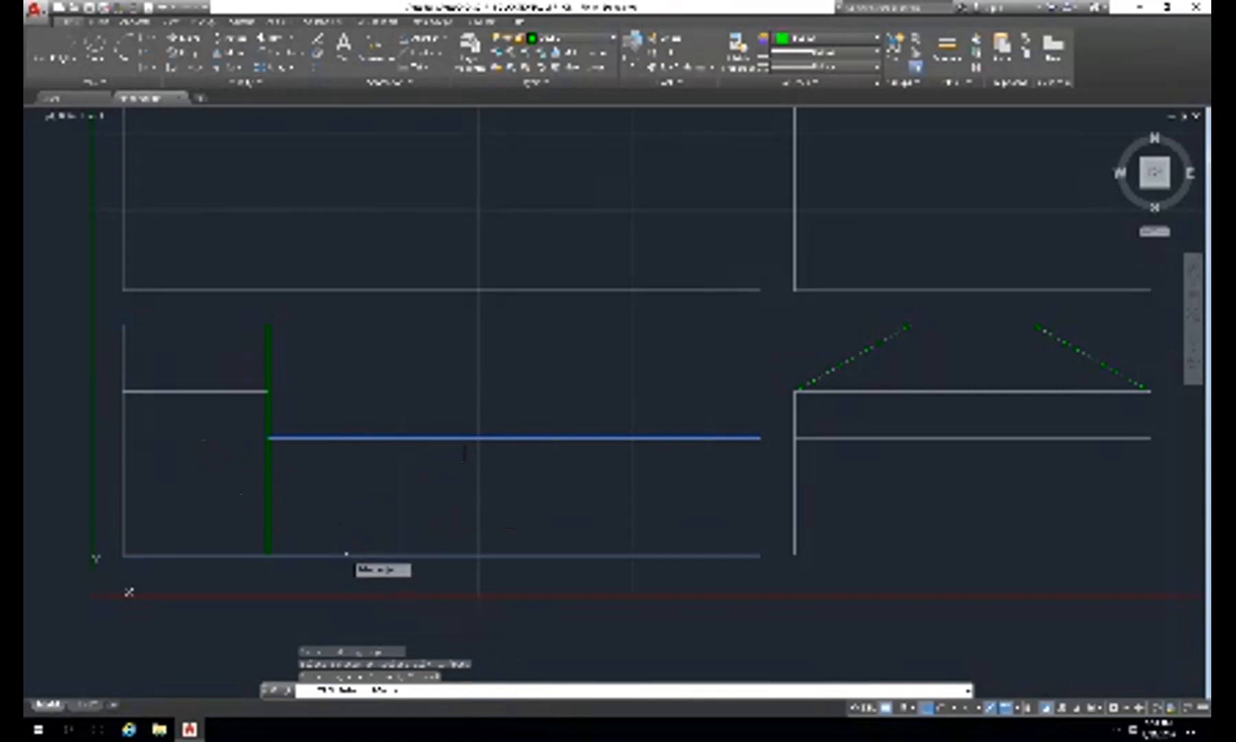
key(Return)
click(269, 502)
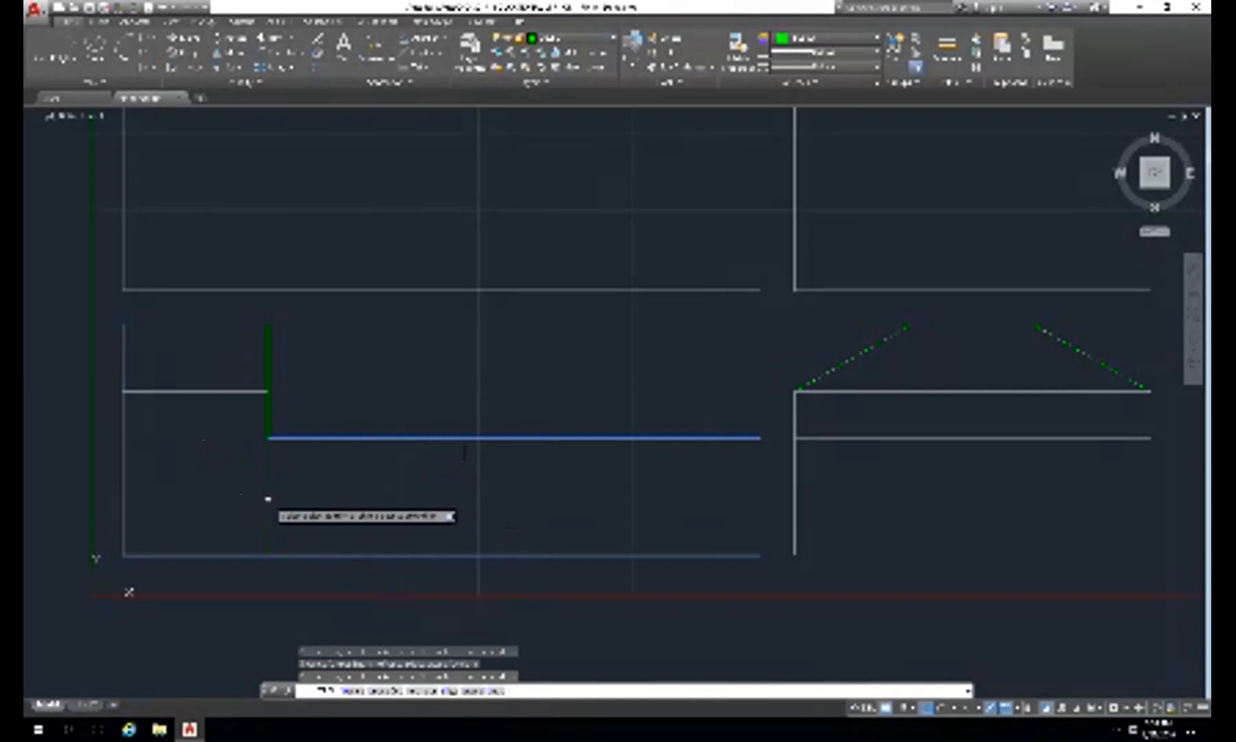
key(Return)
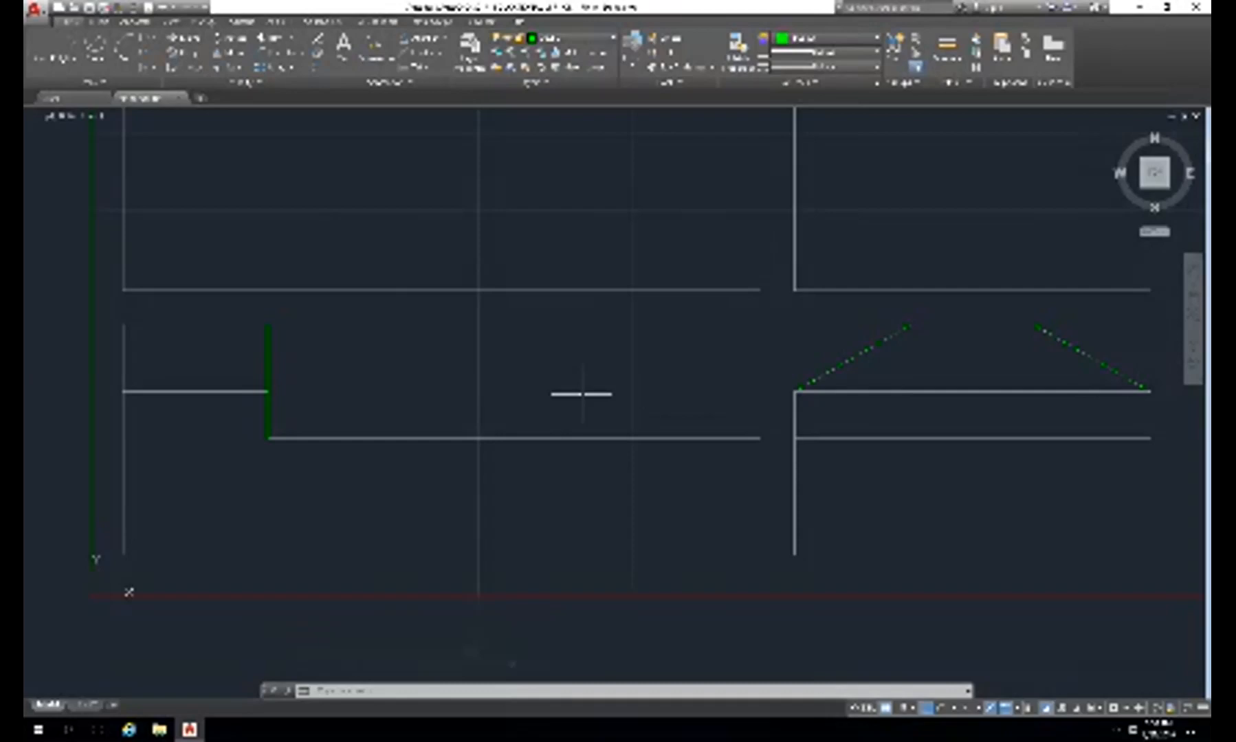
- Draw a vertical line from the top of the lower-left box's inner vertical up through the upper-left box to past its top edge
scroll(581, 393, up, 1)
scroll(585, 398, down, 1)
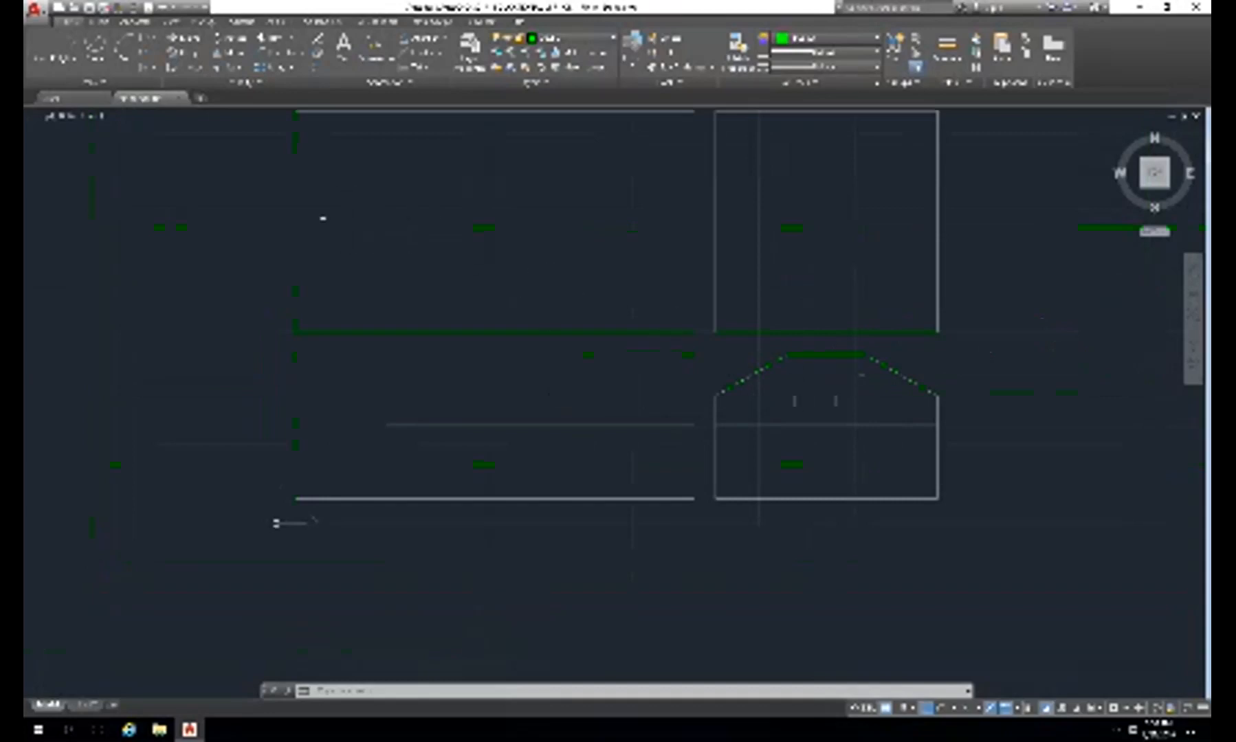
text(l)
key(Return)
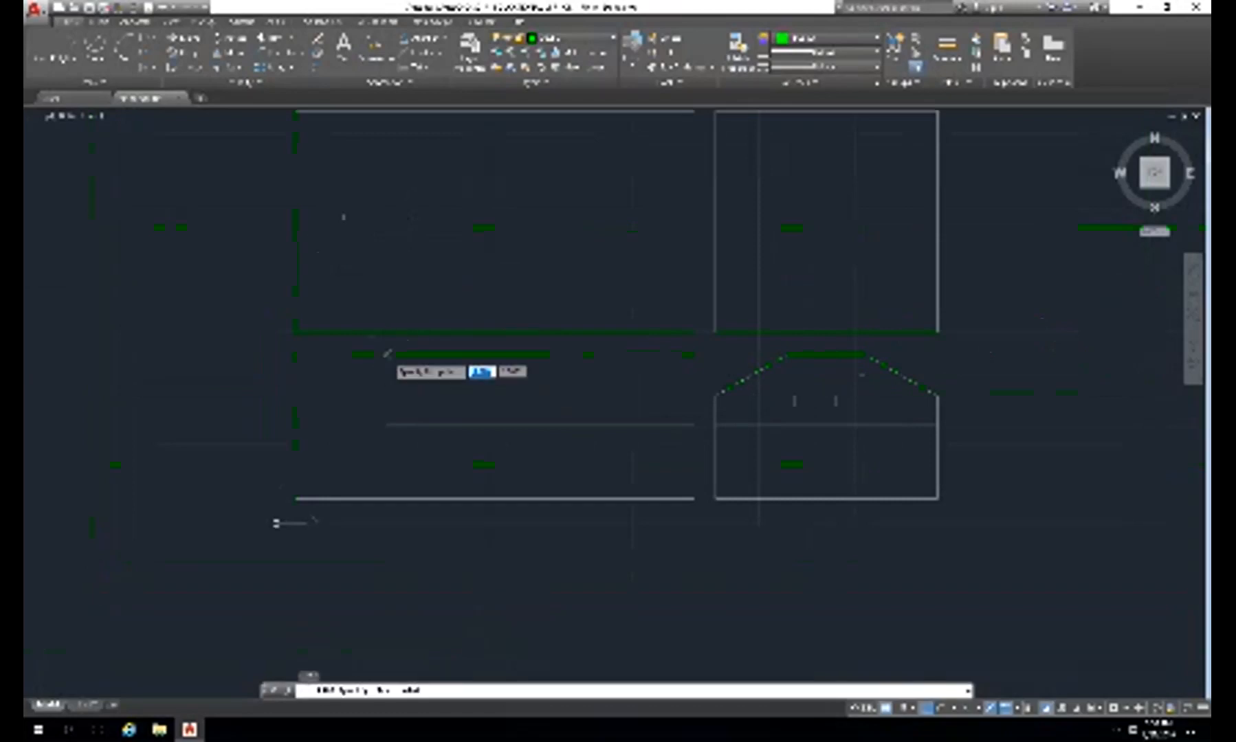
click(387, 354)
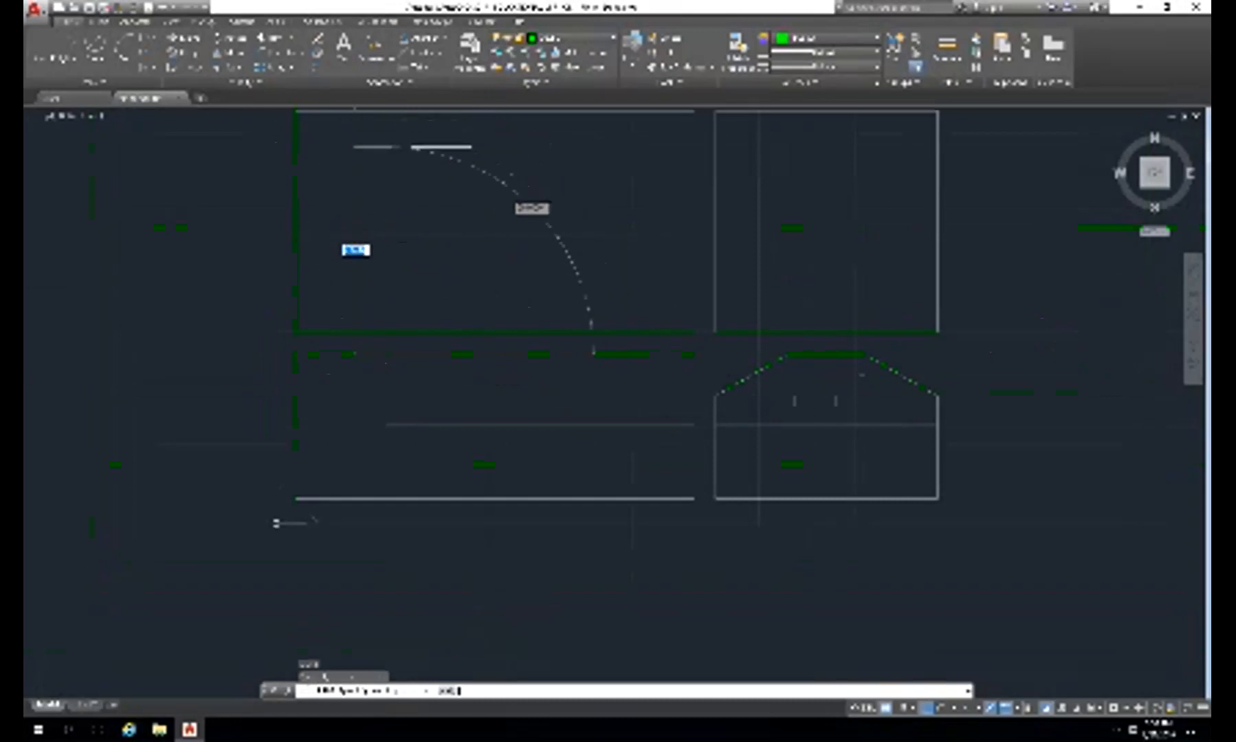
scroll(421, 122, down, 2)
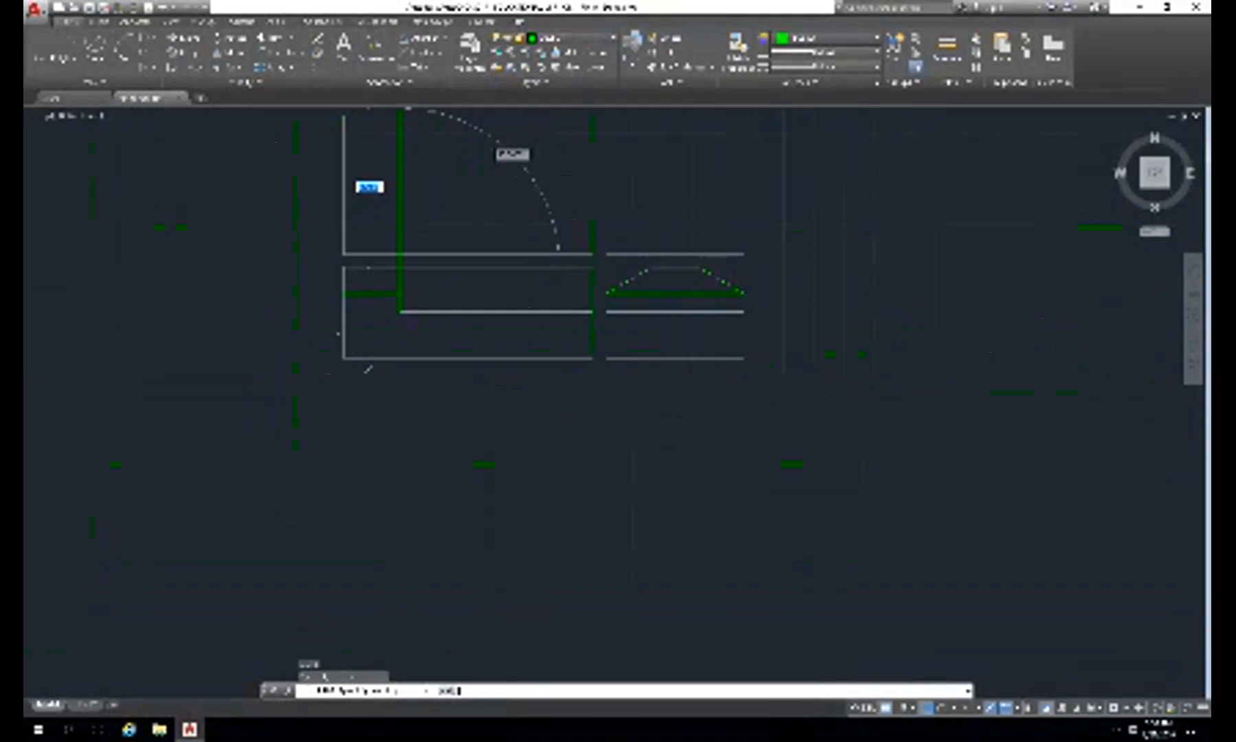
click(420, 122)
key(Return)
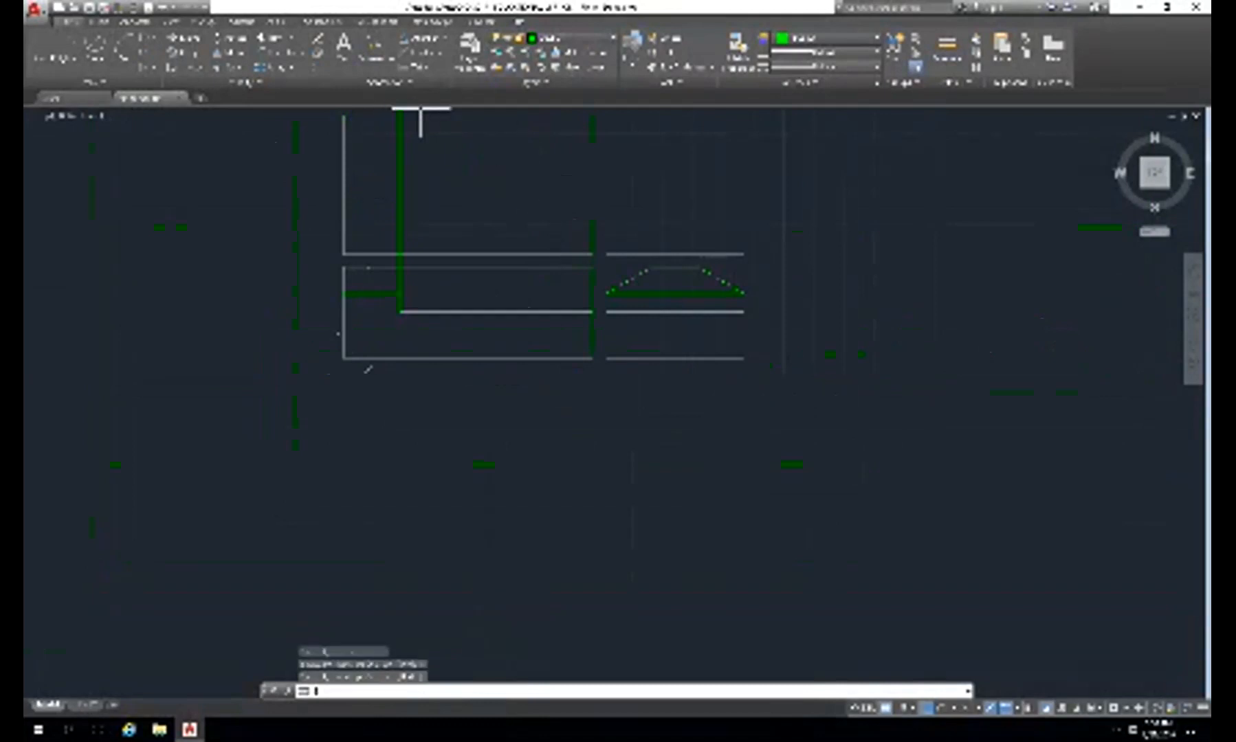
- Draw a diagonal line across the upper-right box from its lower-left corner to its upper-right corner
middle_drag(453, 173, 516, 341)
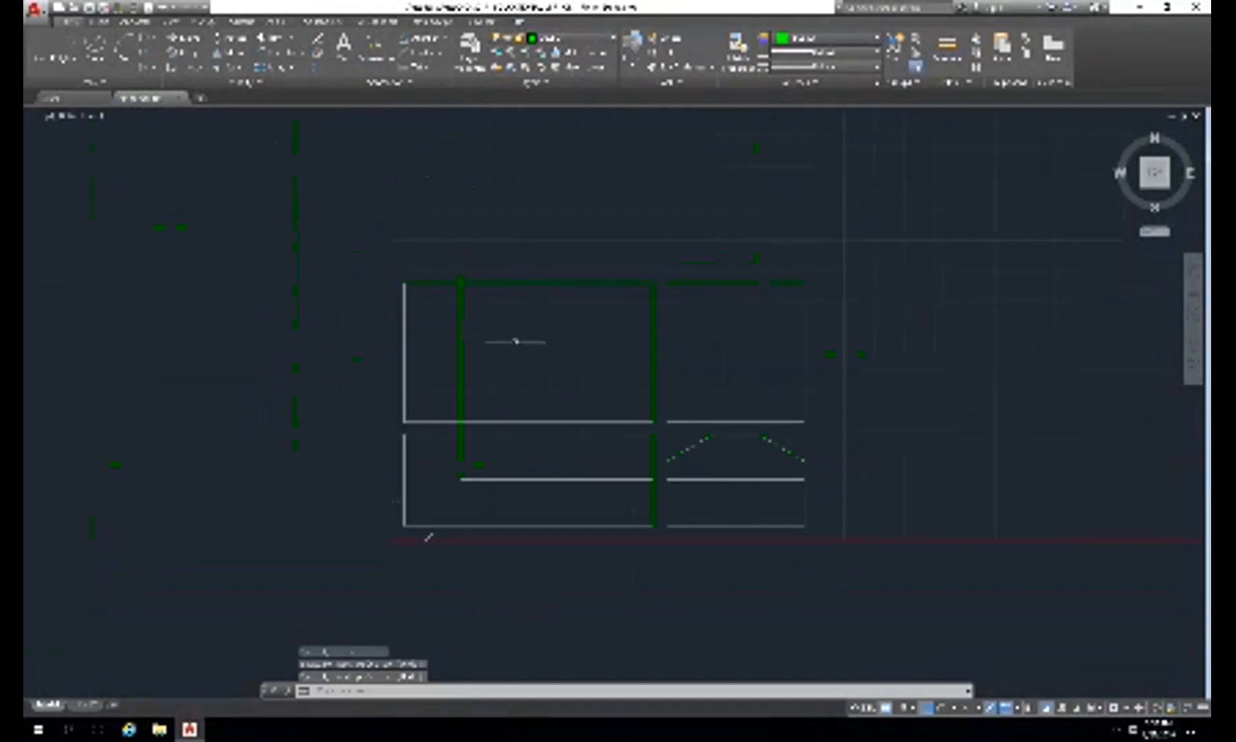
scroll(516, 342, up, 2)
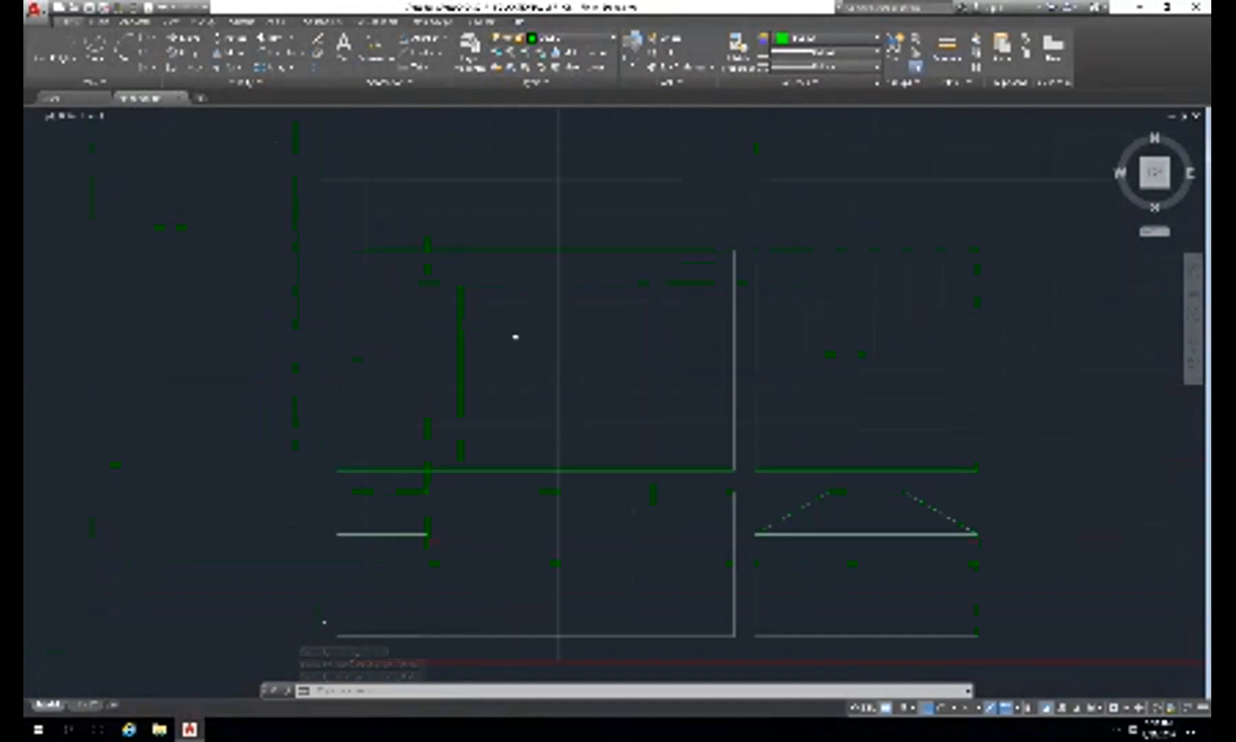
text(l)
key(Return)
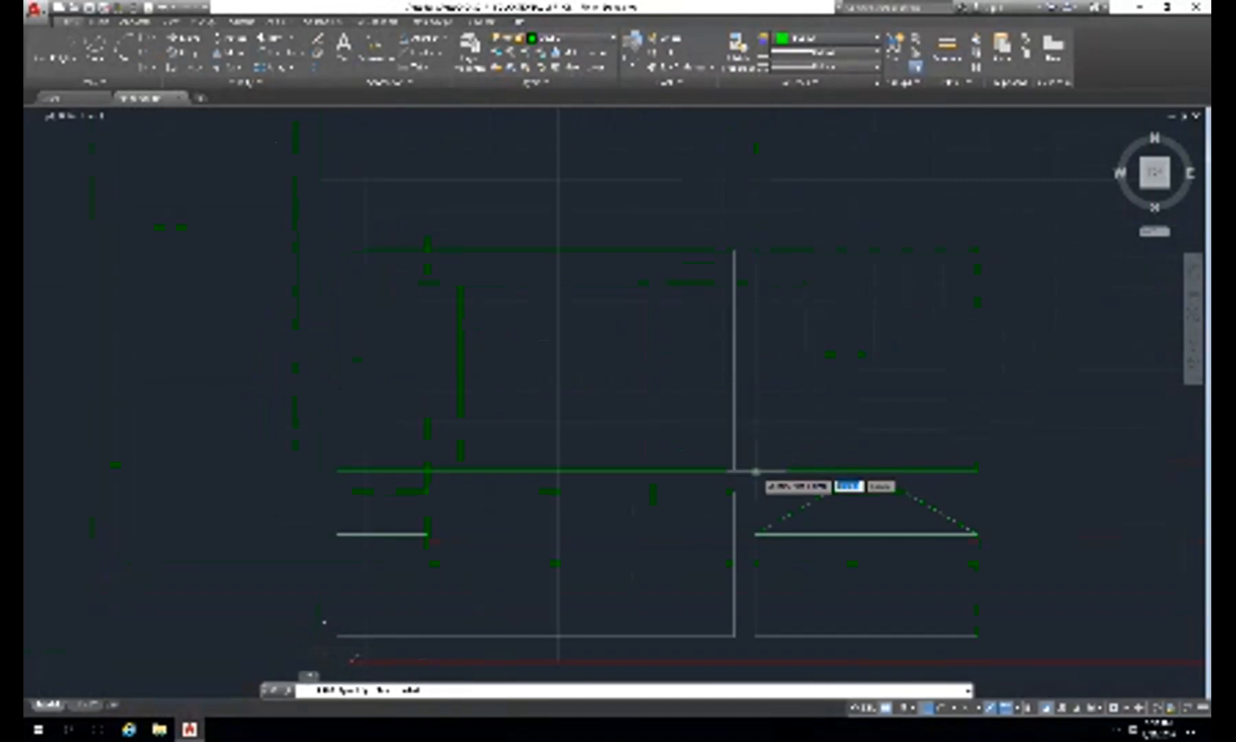
click(756, 472)
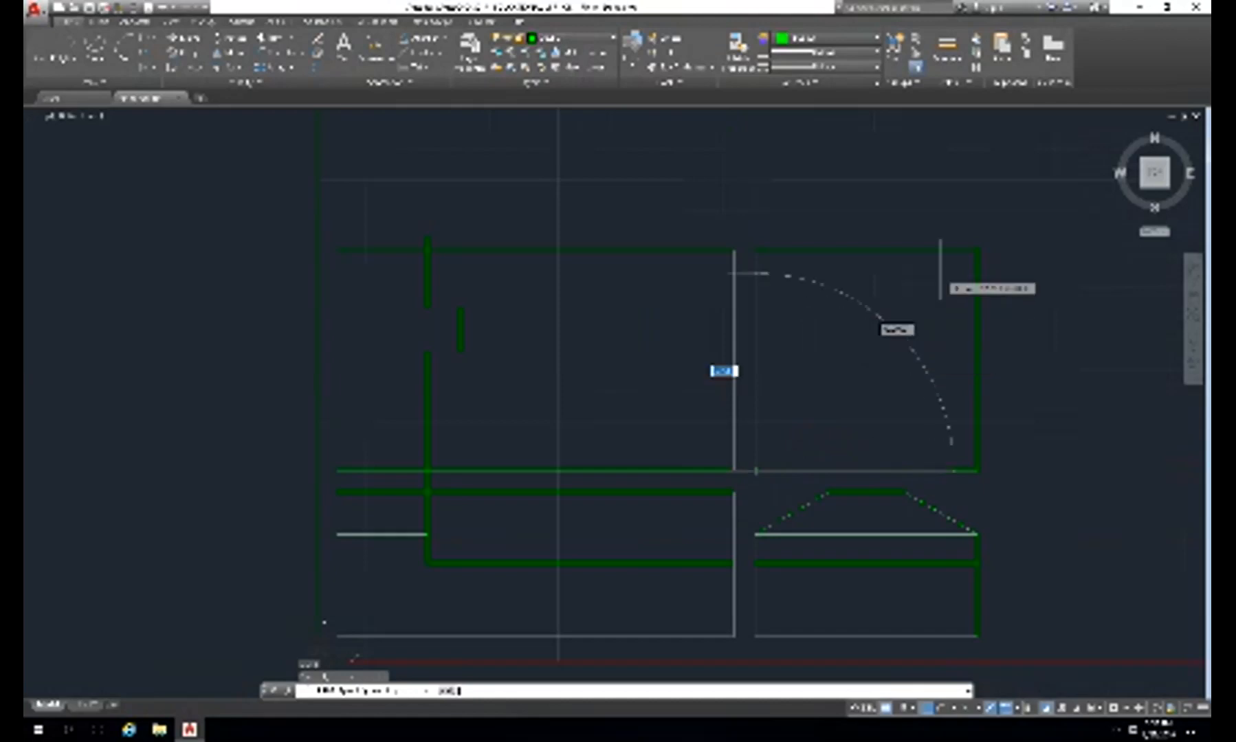
click(976, 249)
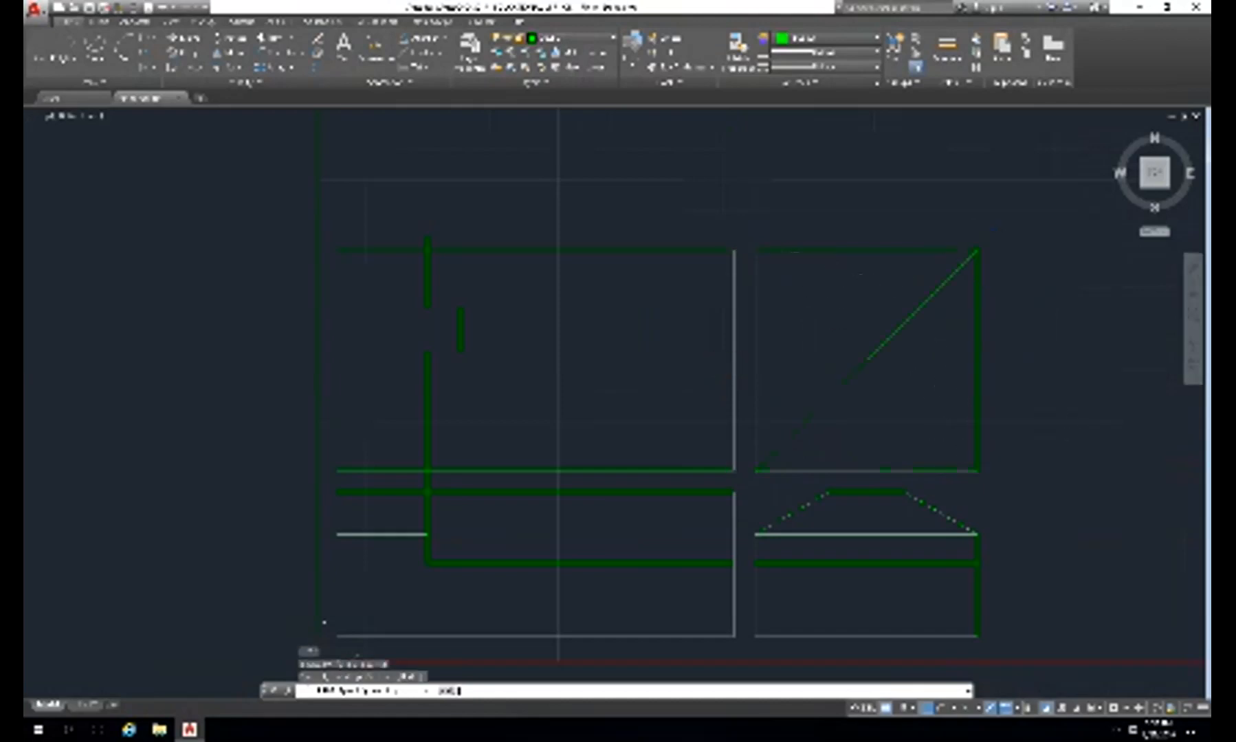
key(Return)
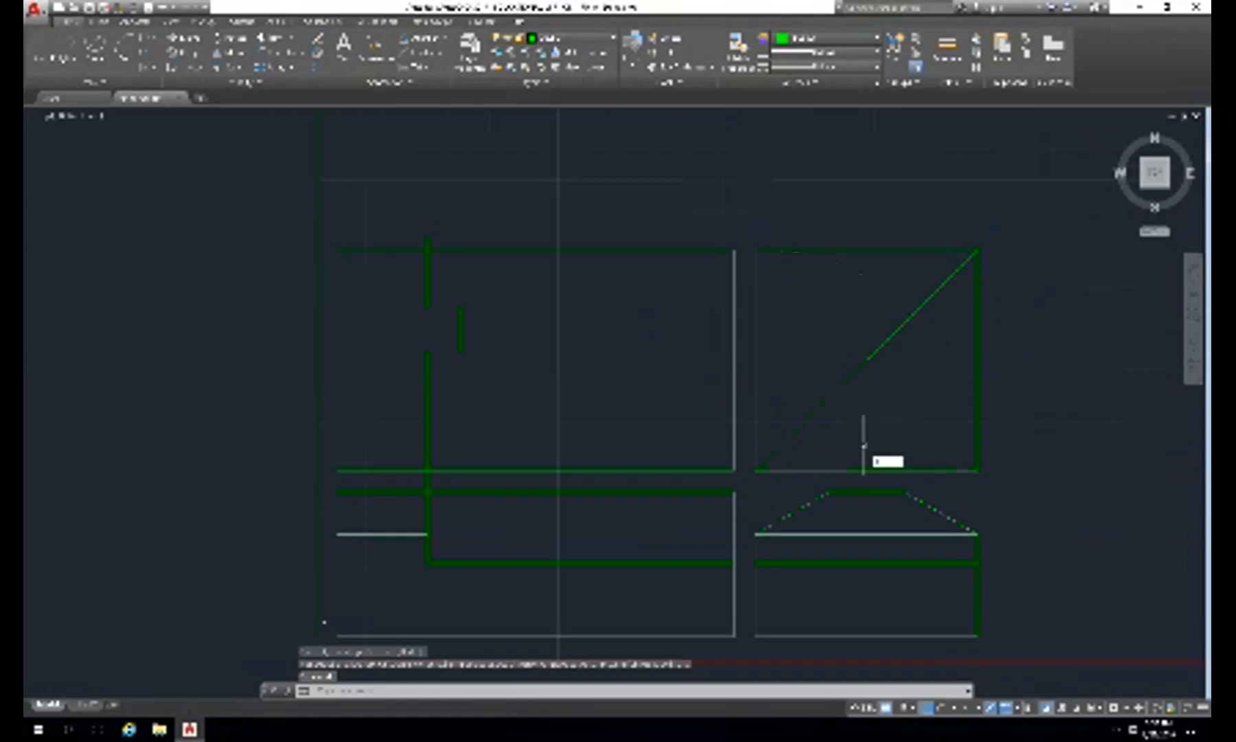
- Draw vertical lines from the upper ends of the lower-right view's two sloped edges up past the corner-to-corner diagonal in the upper-right box
key(Return)
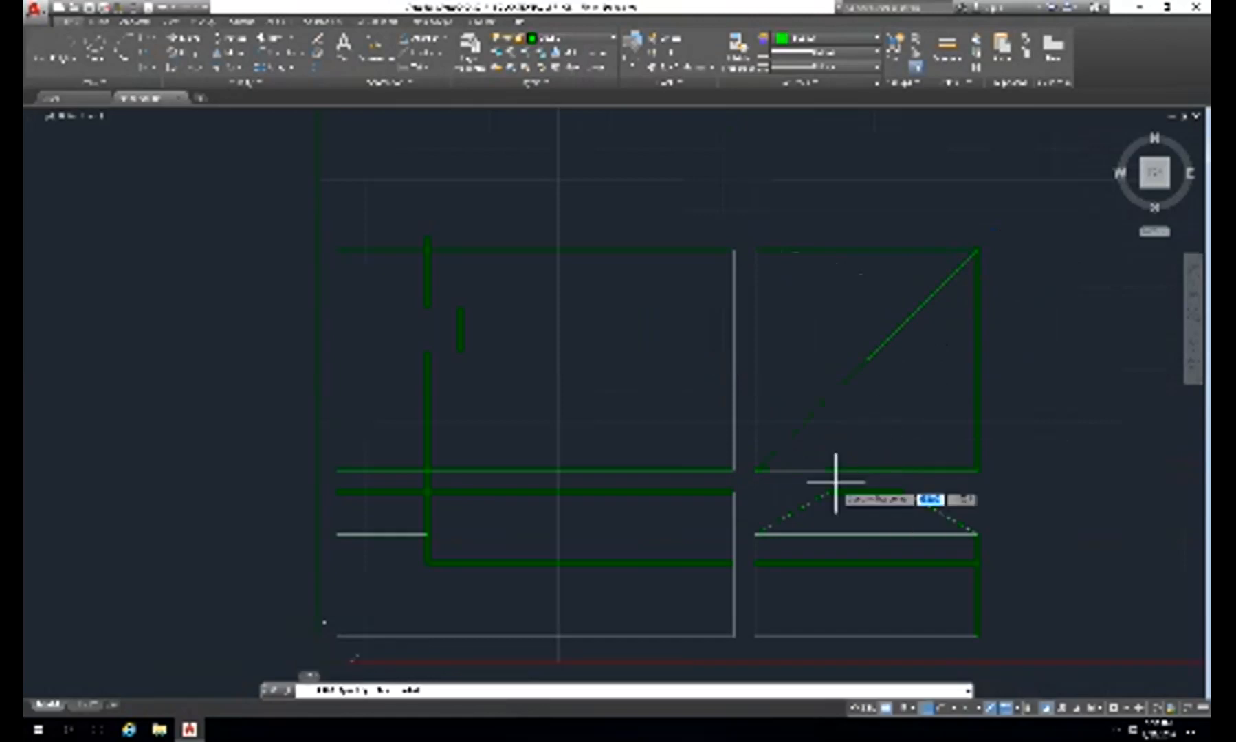
click(829, 493)
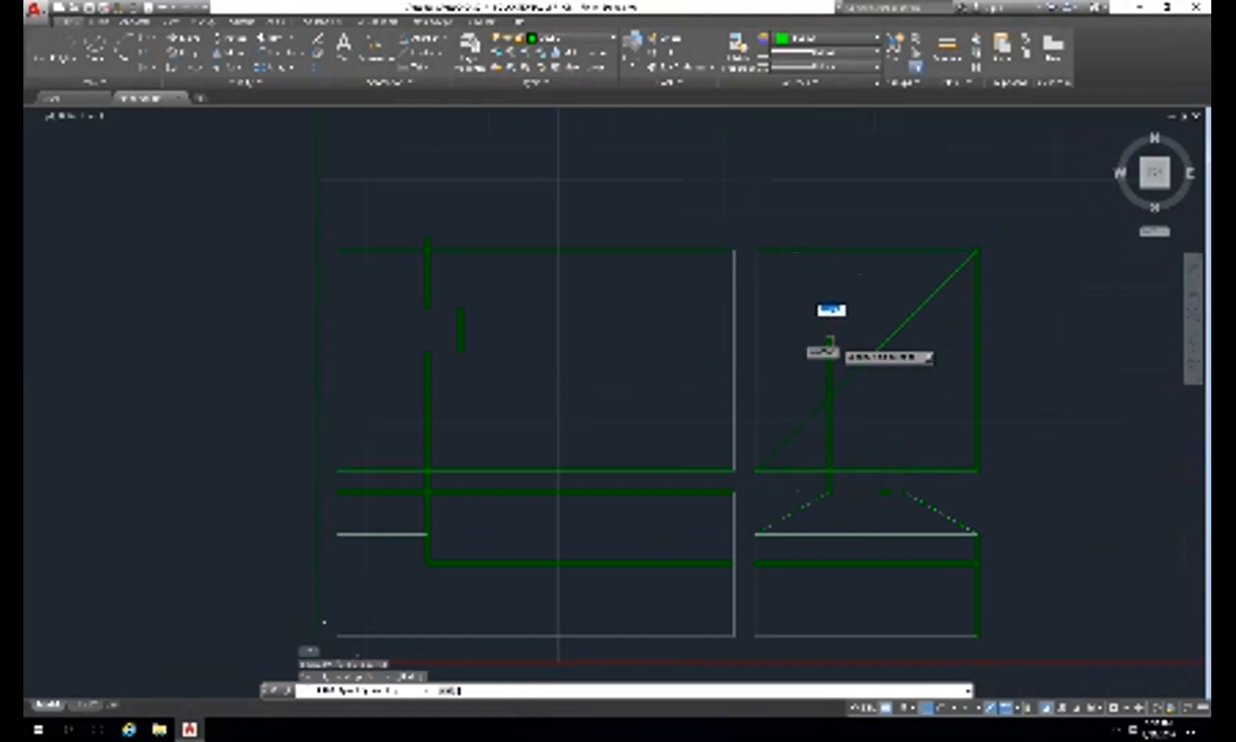
click(830, 342)
key(Return)
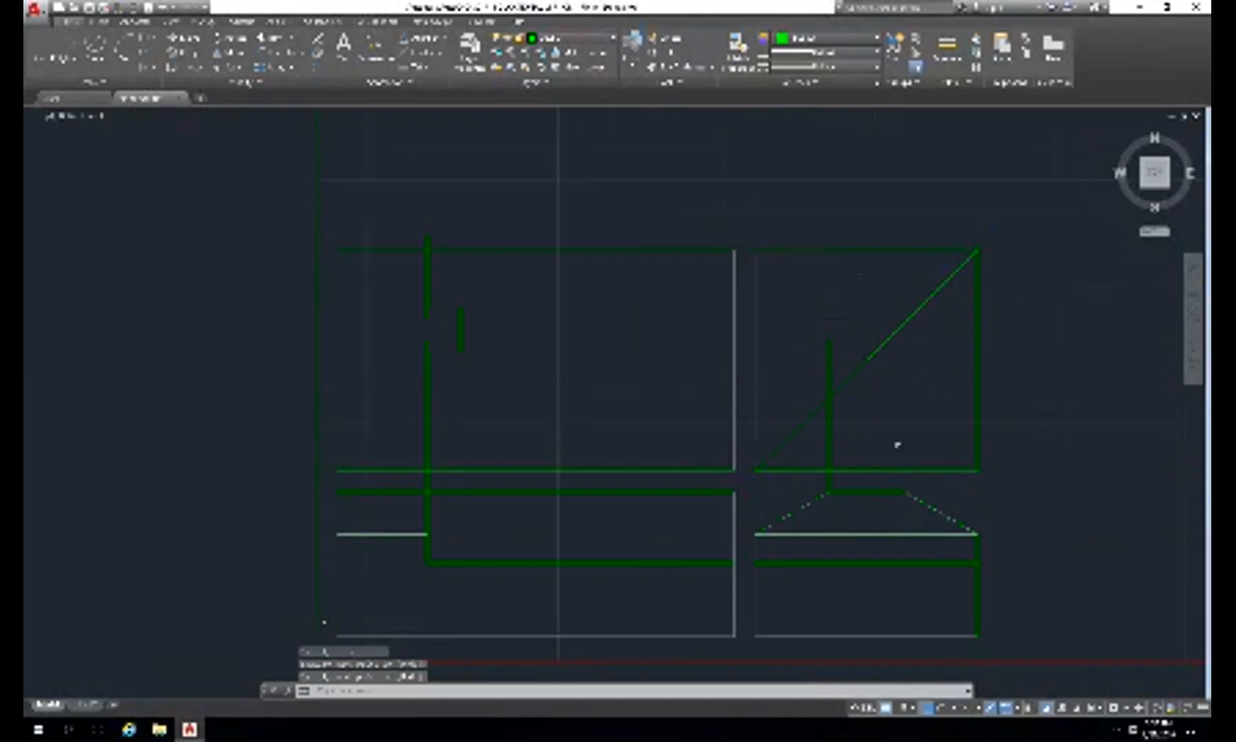
text(l)
key(Return)
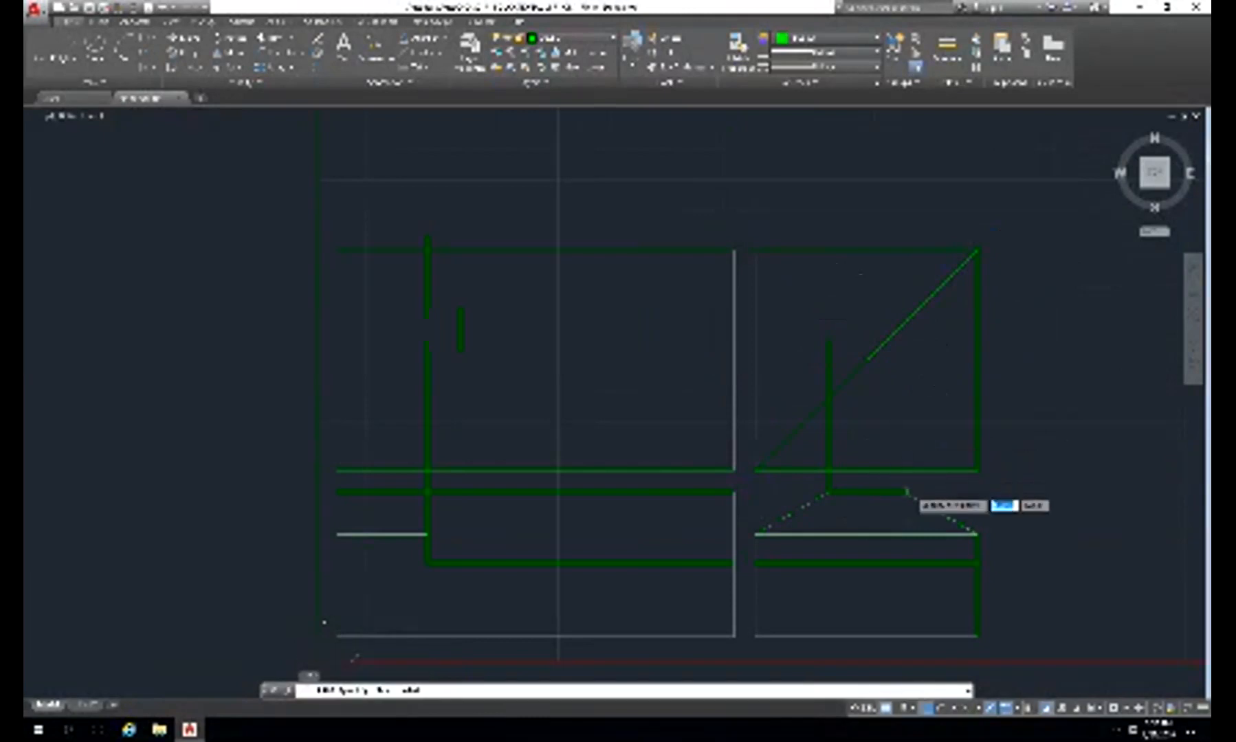
click(905, 492)
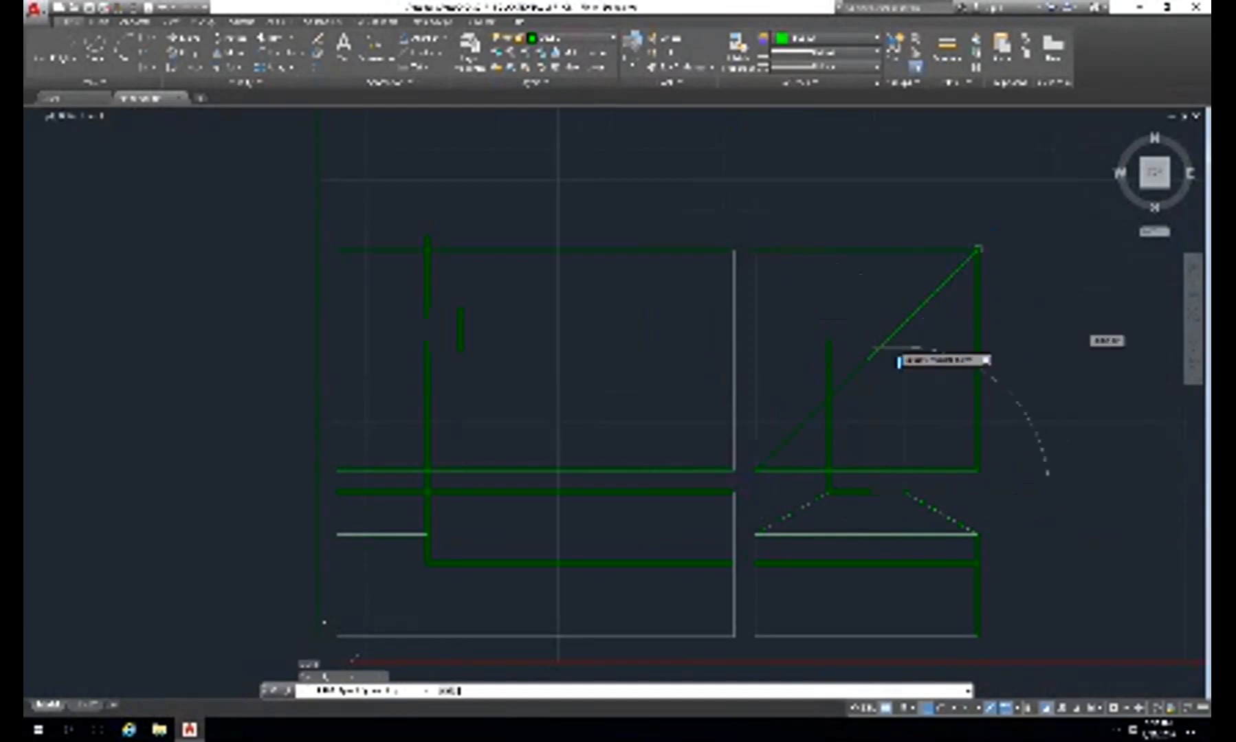
click(893, 292)
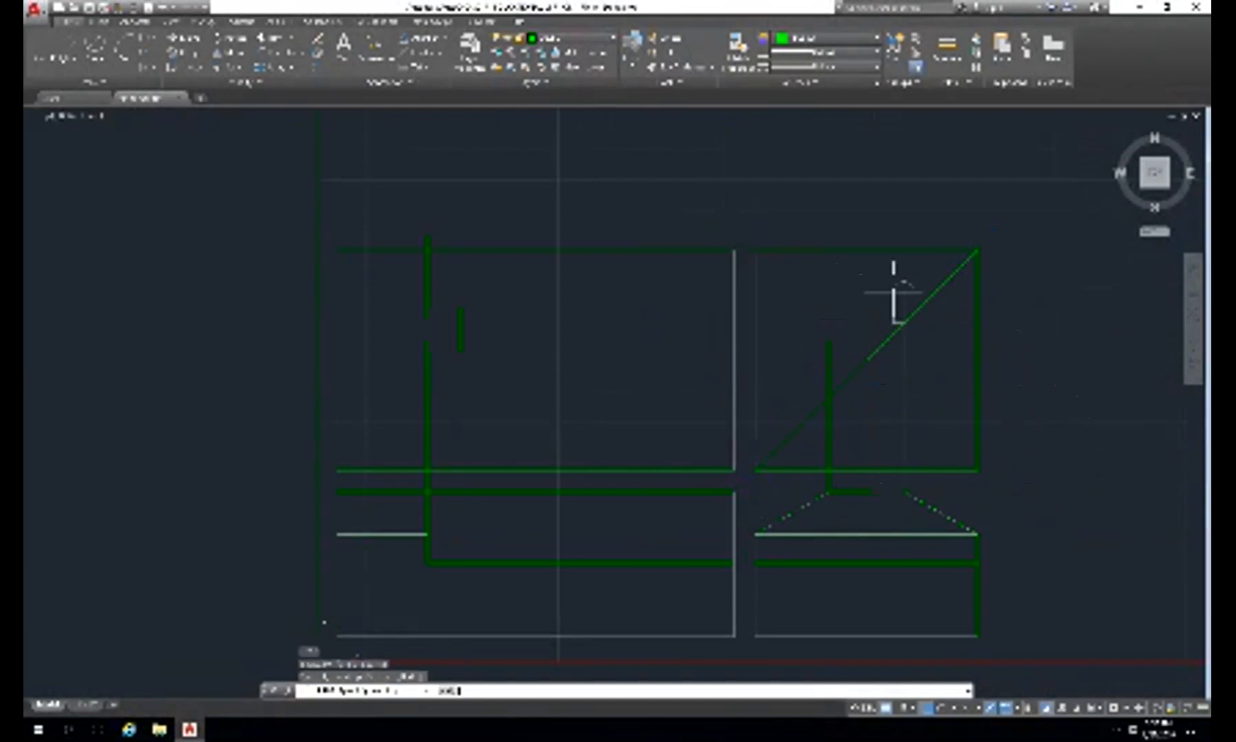
key(Escape)
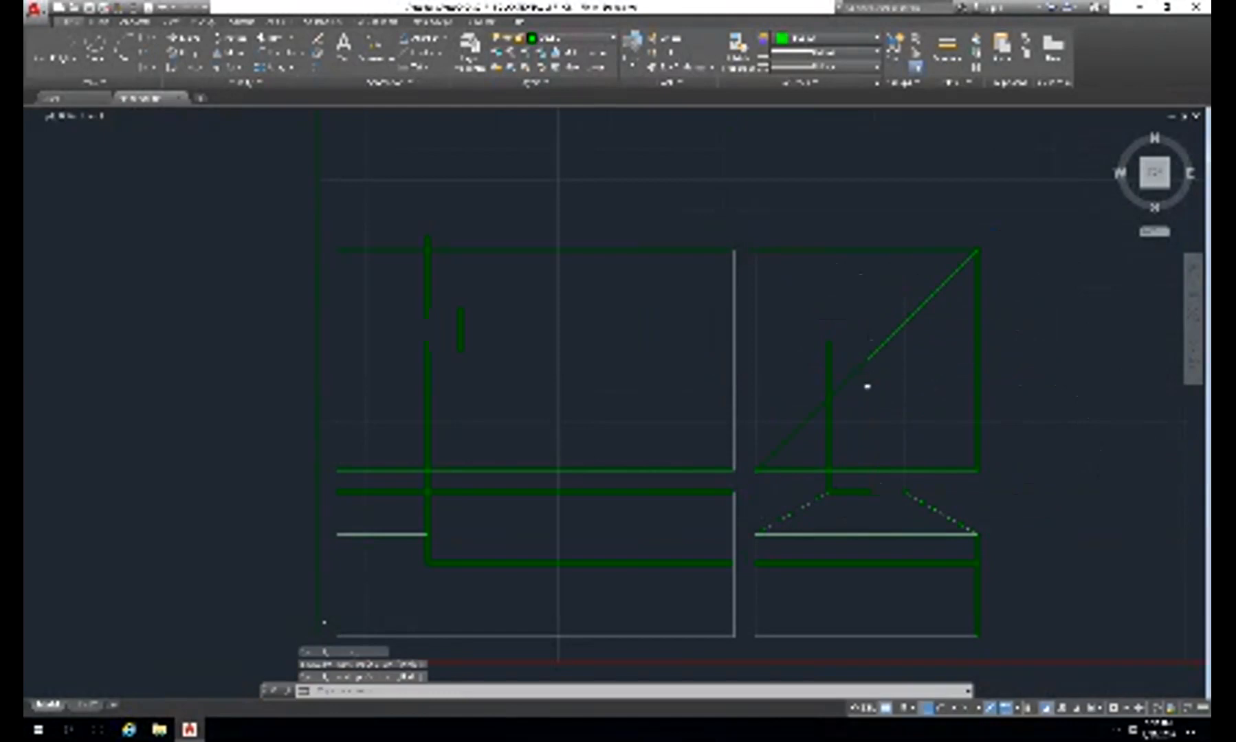
- Draw a horizontal line from the crossing of the left projection line and the upper-right box's diagonal leftward across the upper-left box
text(l)
key(space)
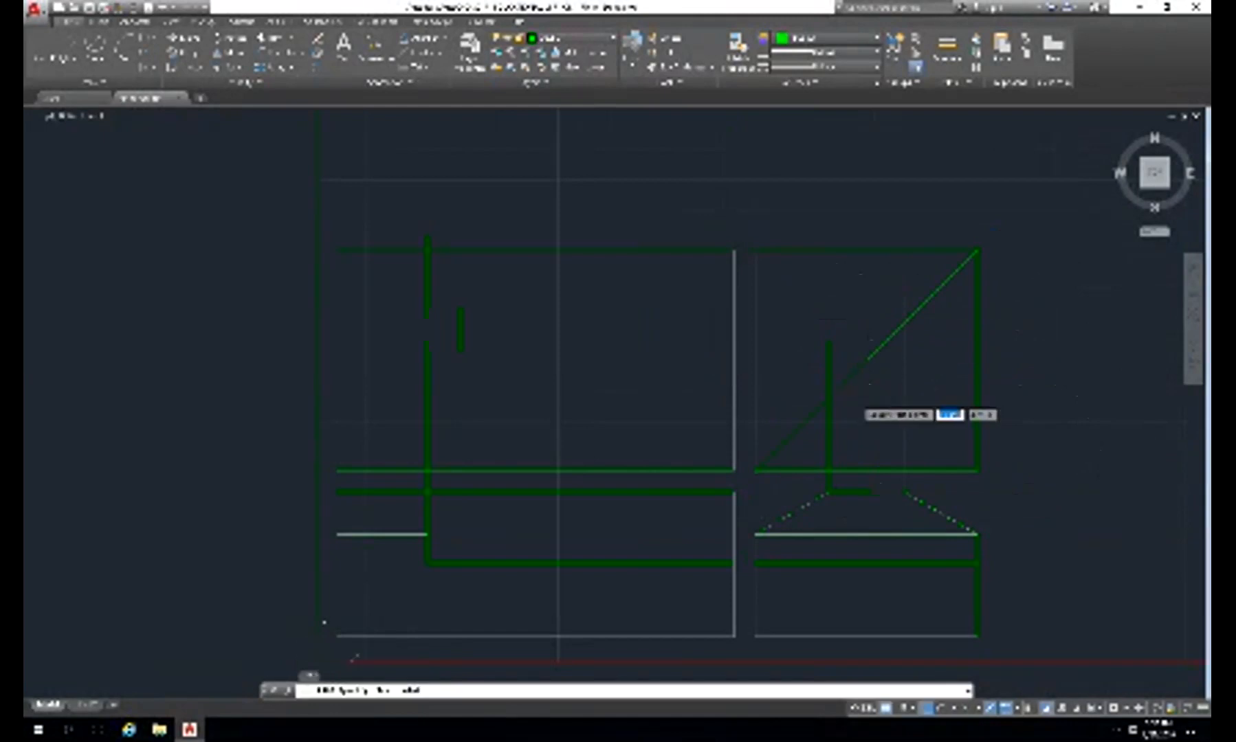
click(829, 396)
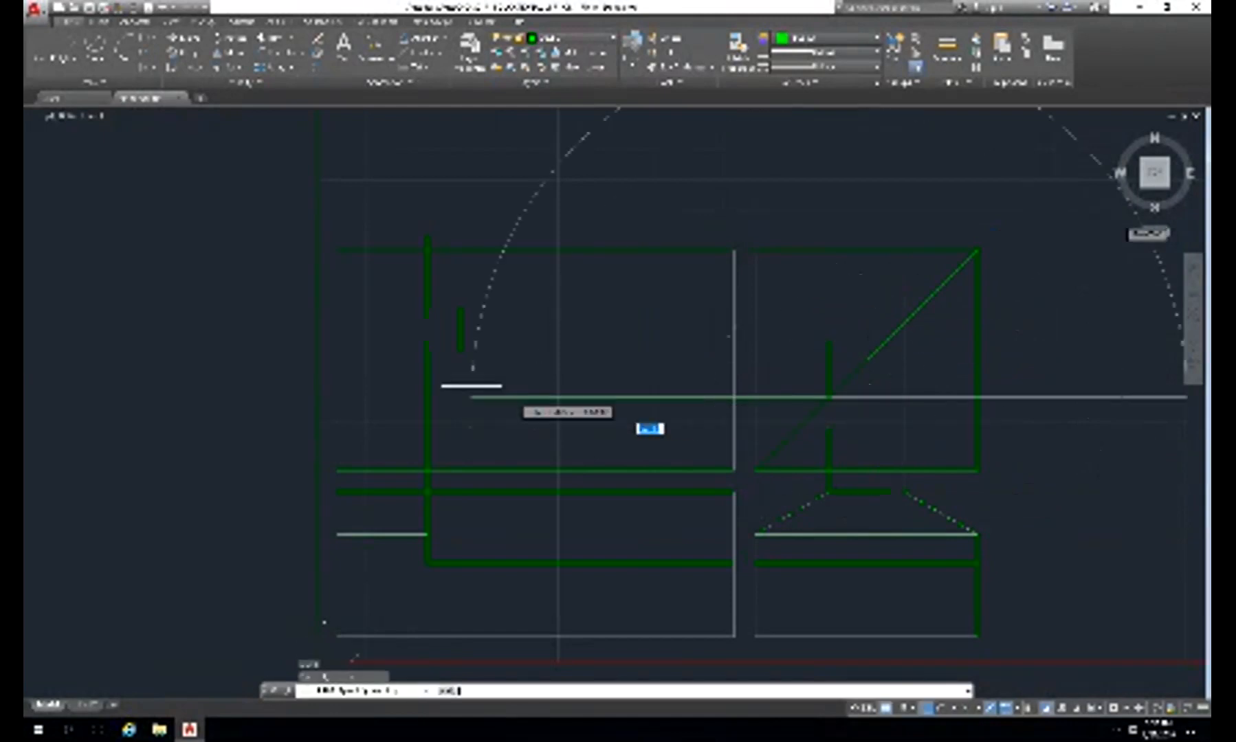
- Draw two horizontal projection lines from where the vertical projections meet the diagonal miter line, extending left past the top view's left edge
click(272, 397)
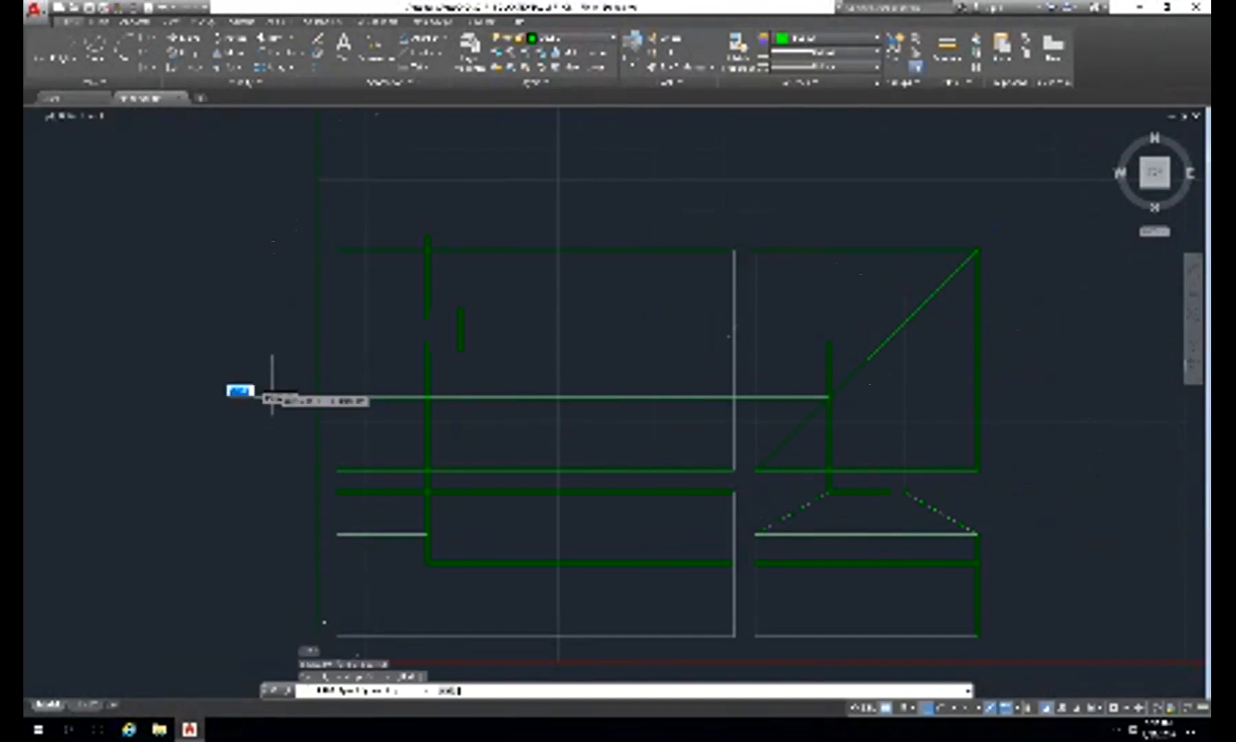
key(Return)
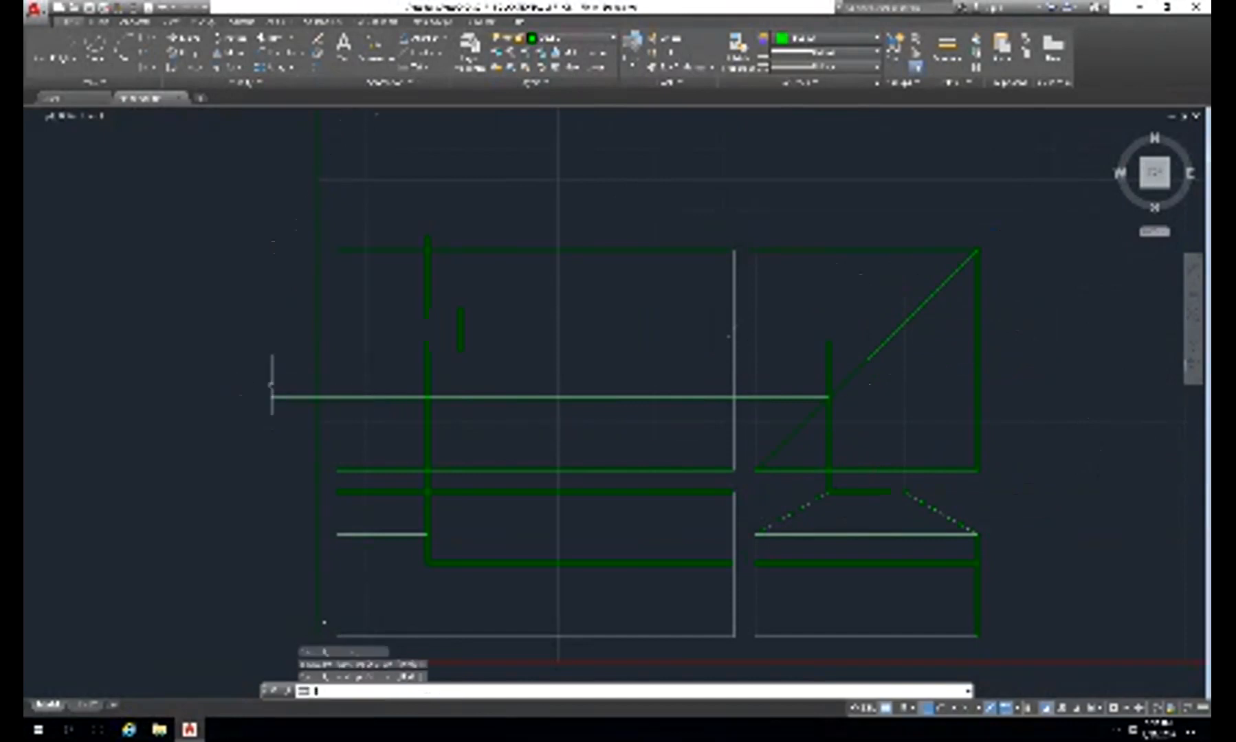
key(Return)
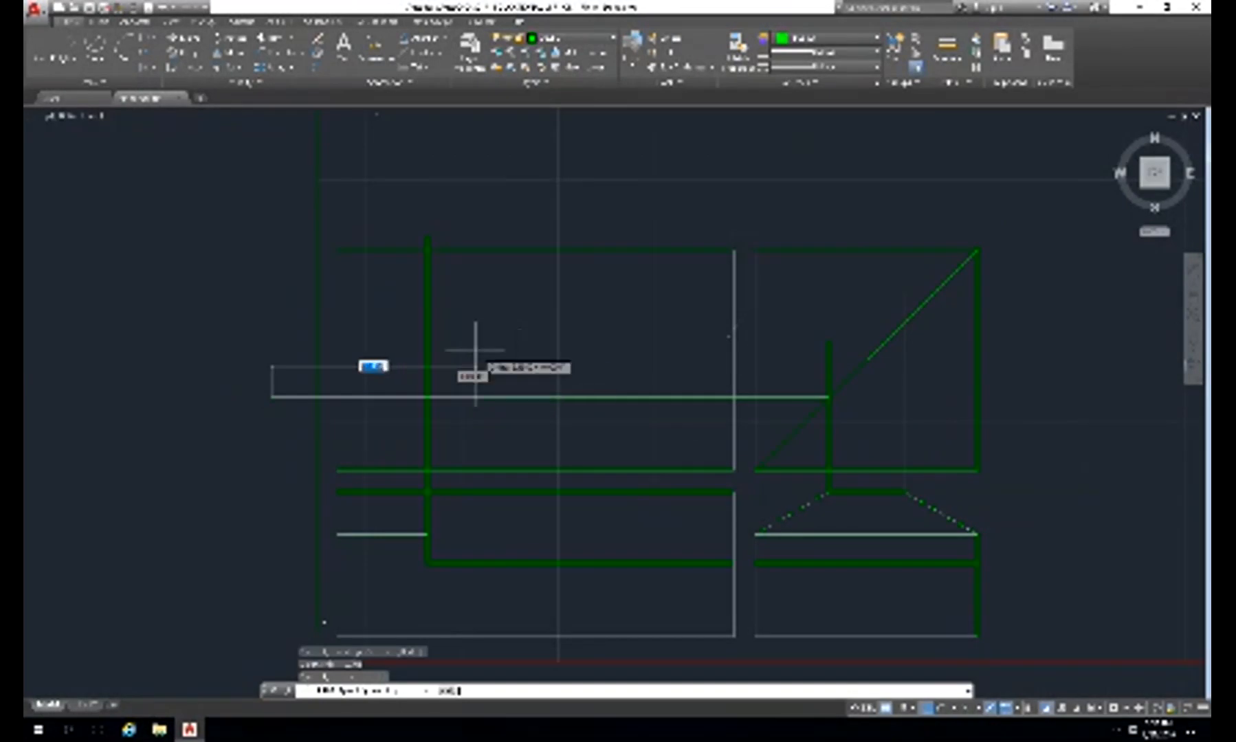
key(Escape)
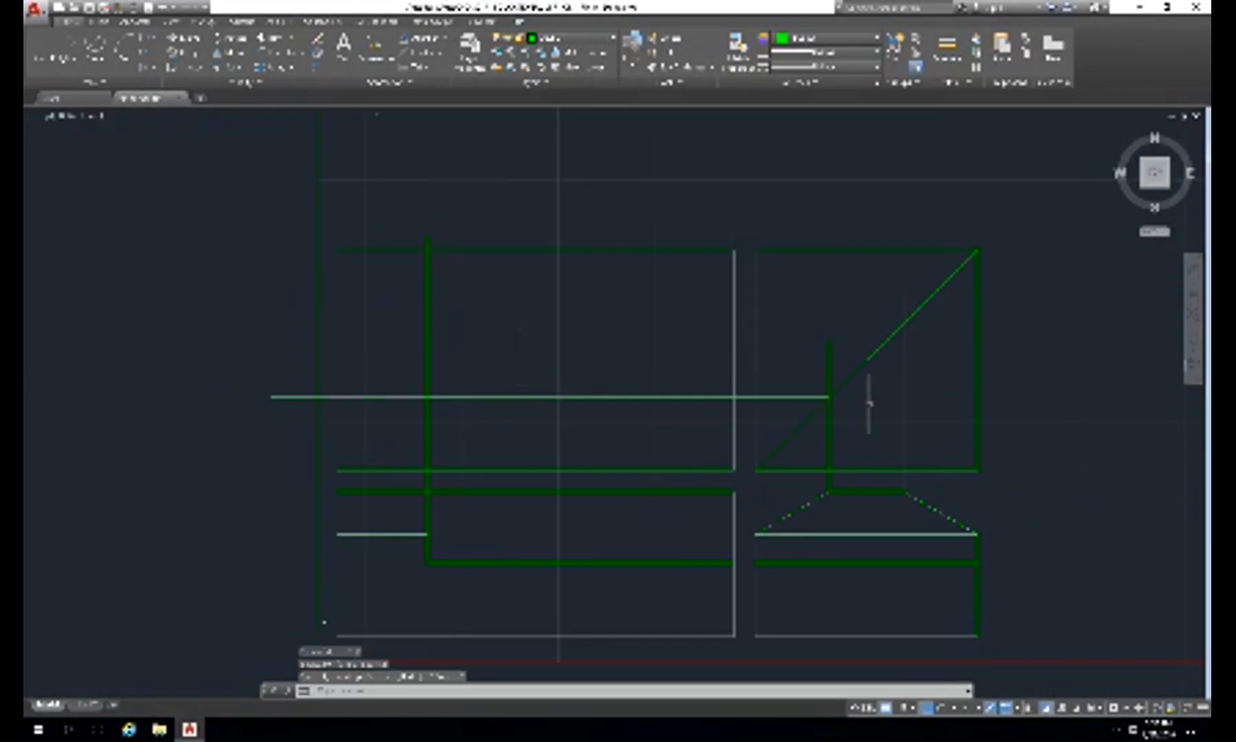
key(Return)
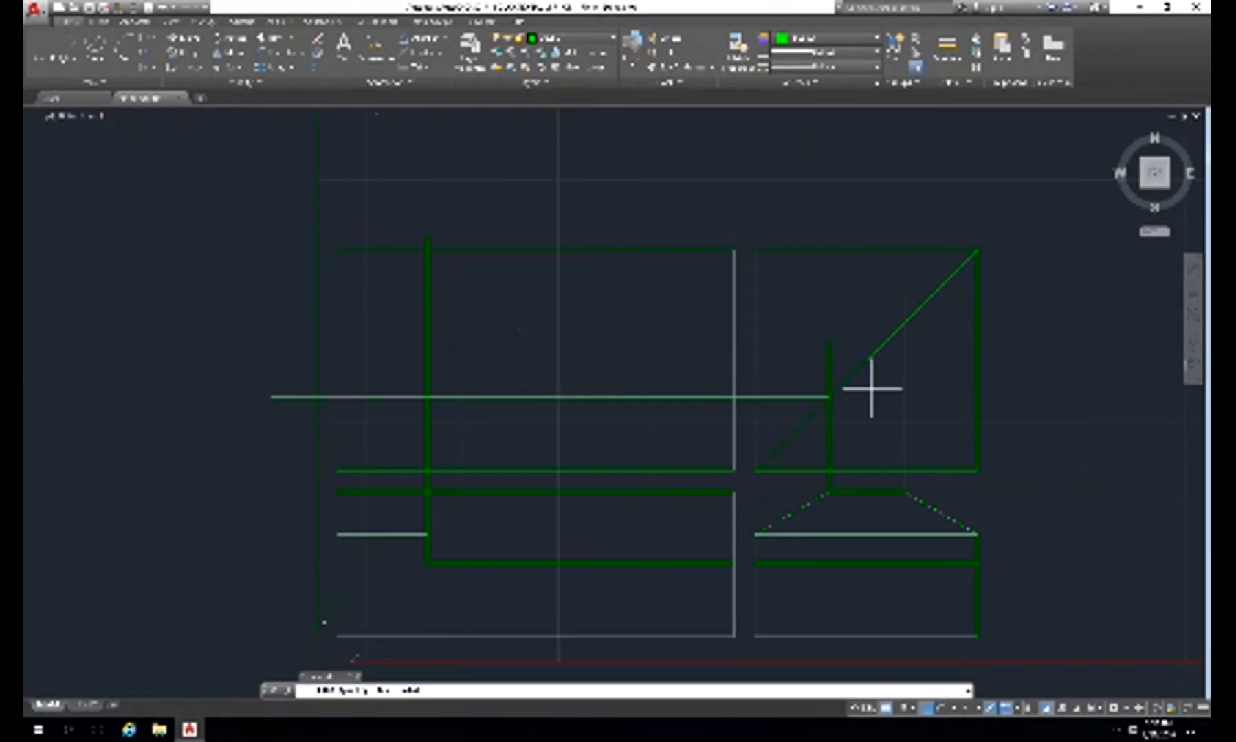
click(904, 324)
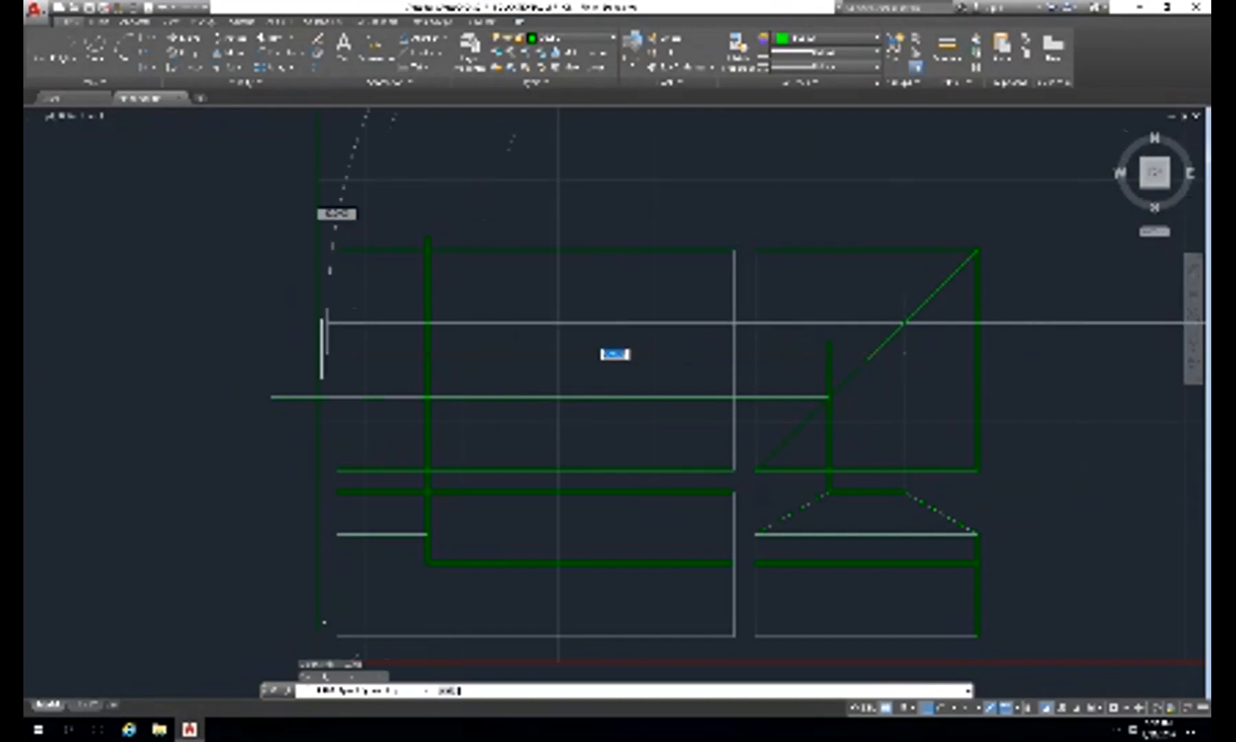
click(282, 323)
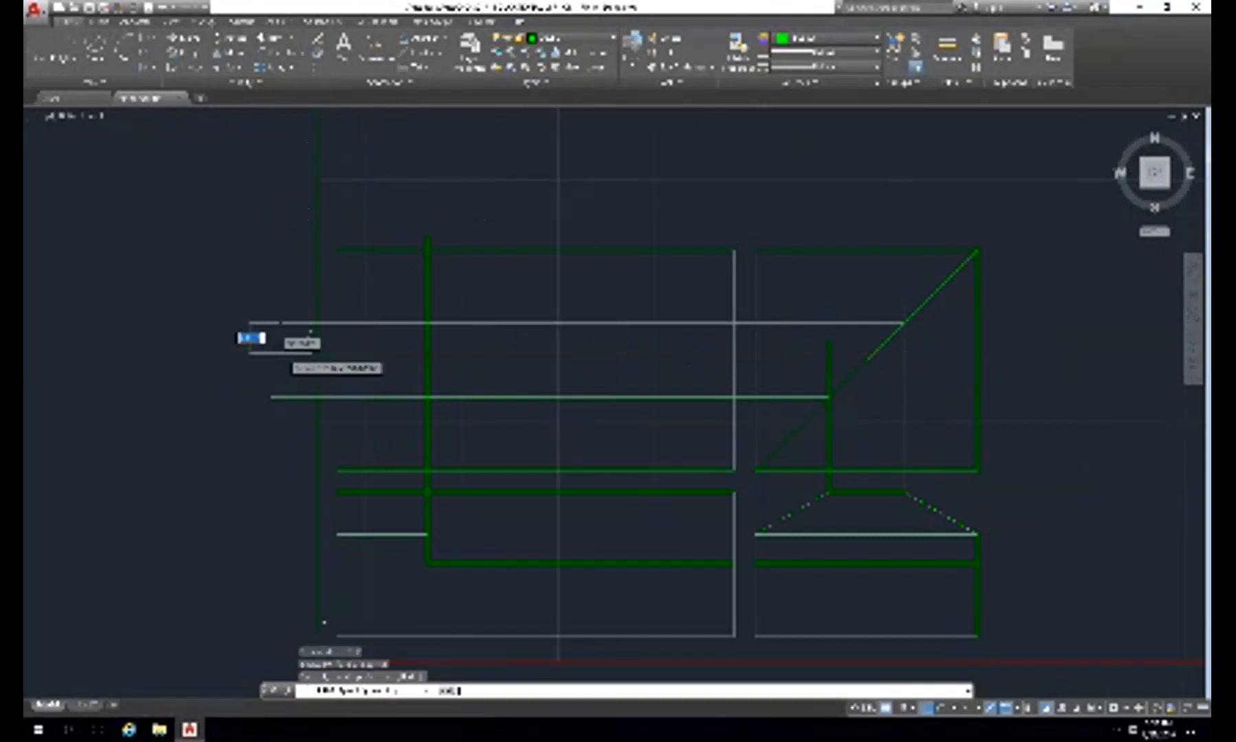
key(Escape)
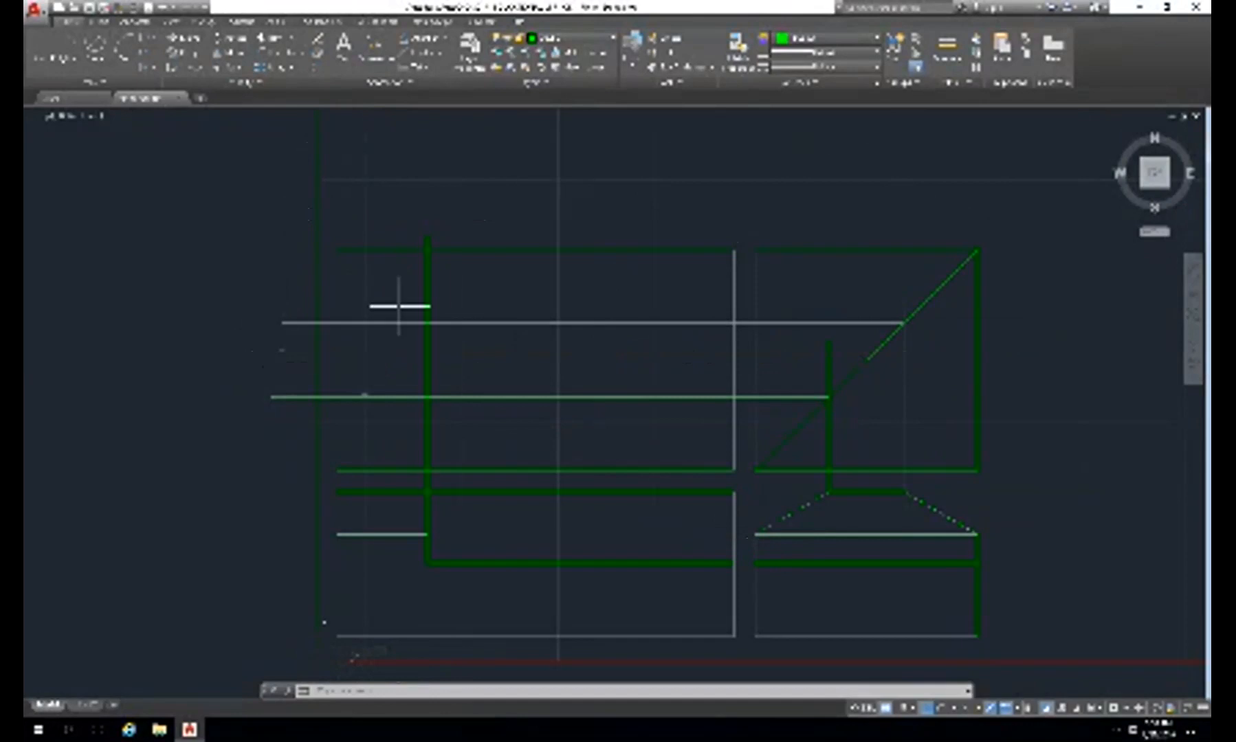
- Trim both horizontal projection lines so they span only between the top view's left edge and its inner vertical line
text(e)
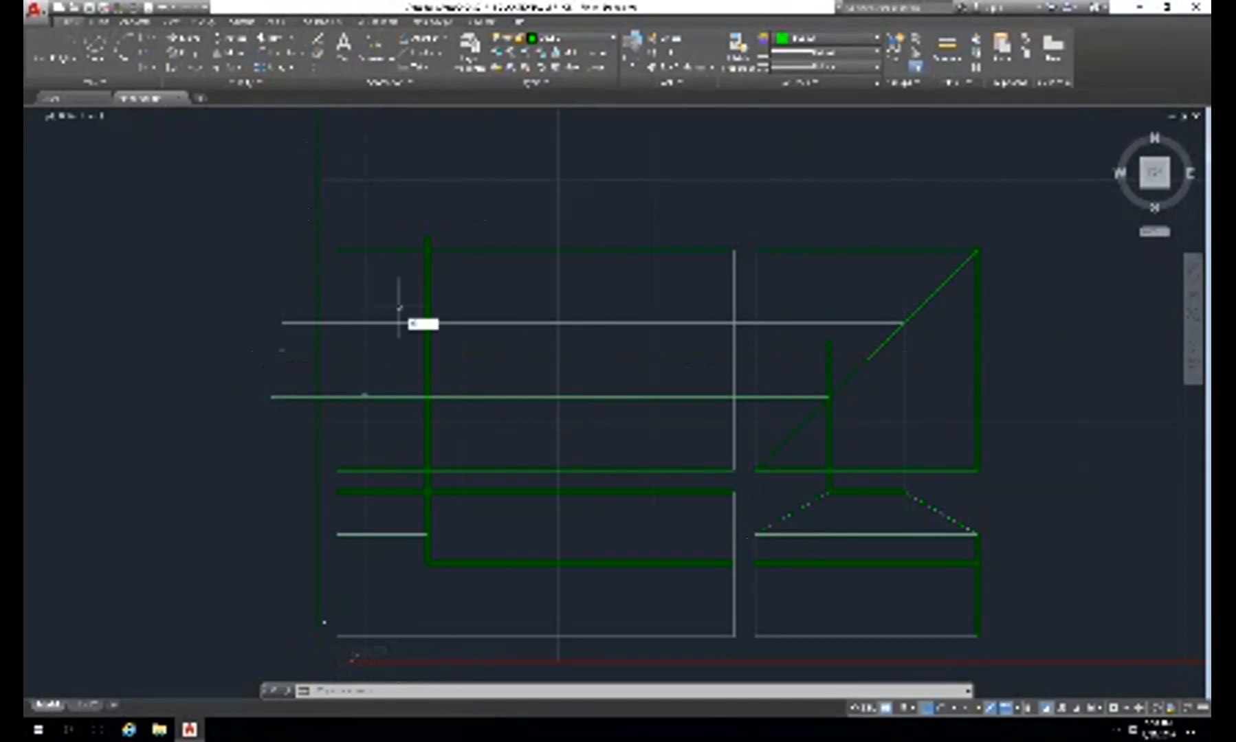
key(Return)
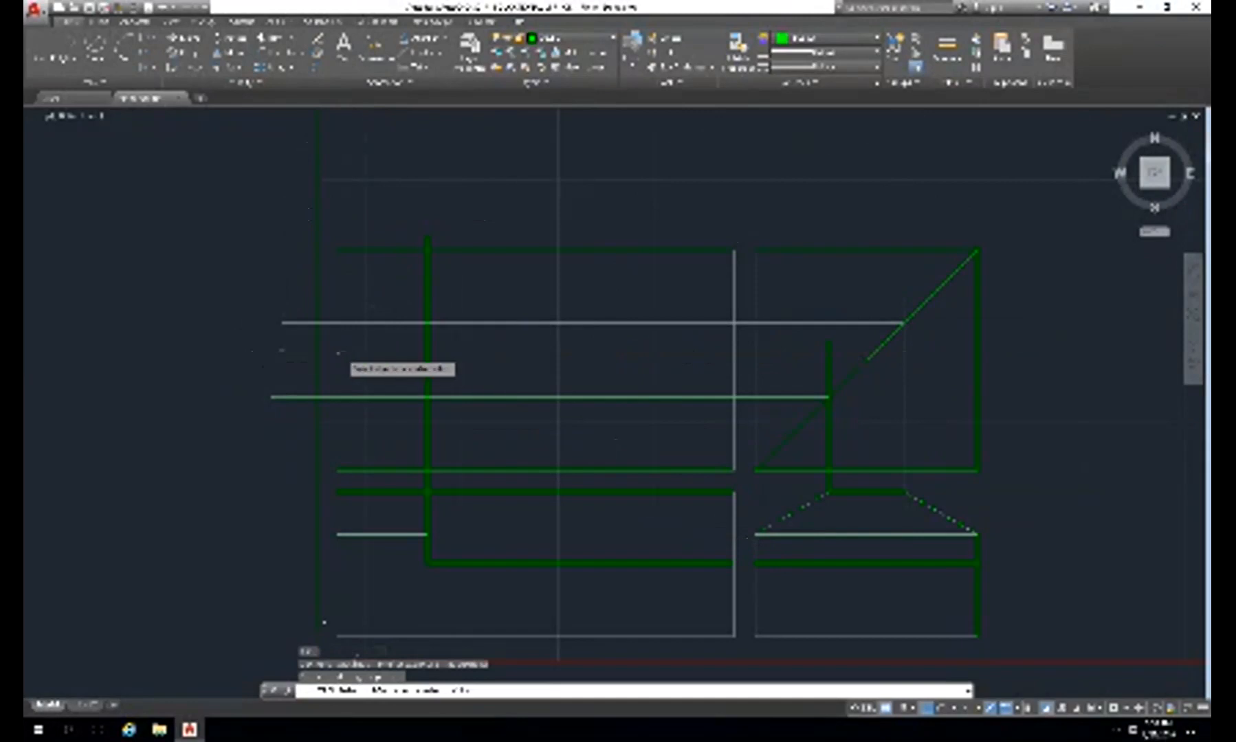
click(337, 356)
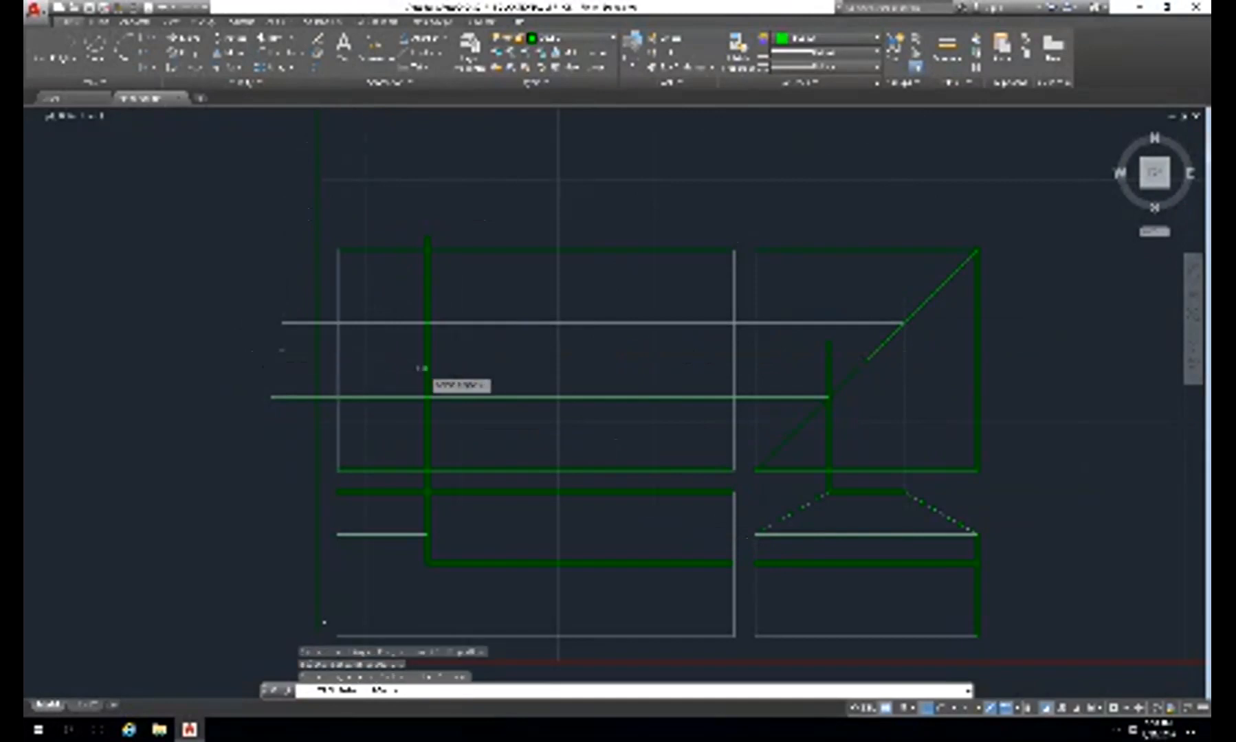
click(426, 369)
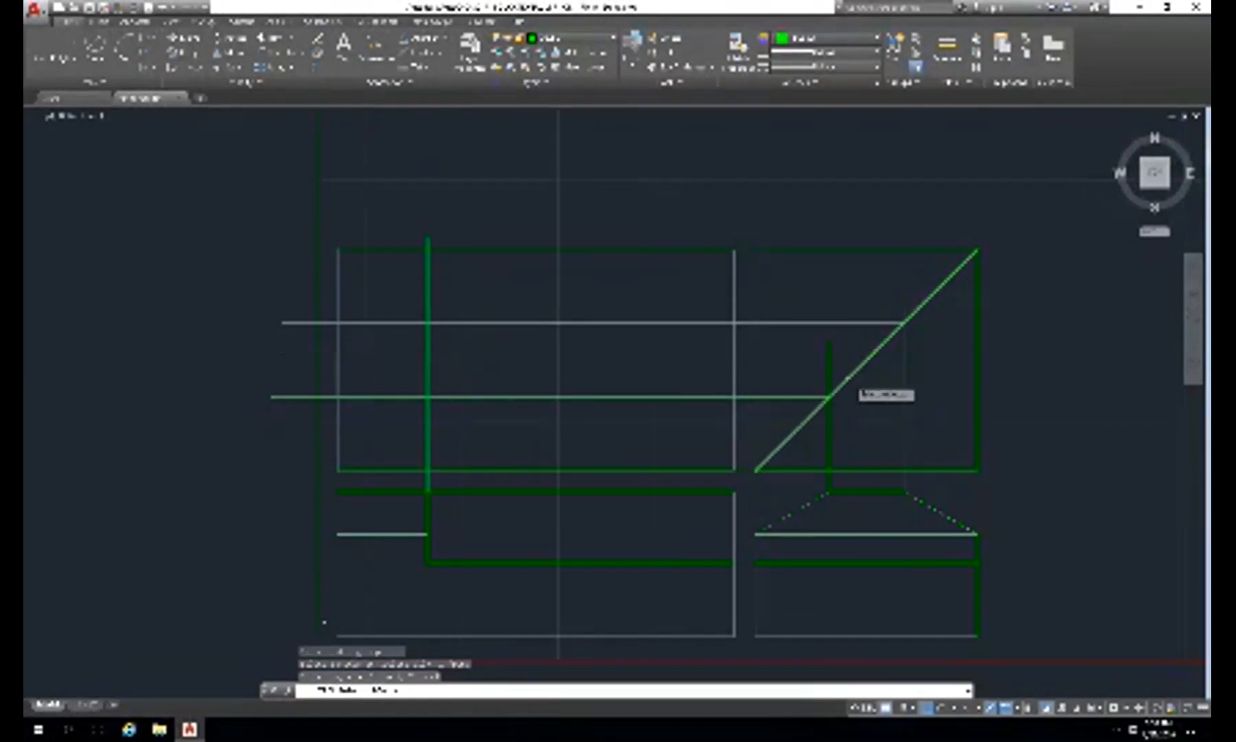
click(847, 379)
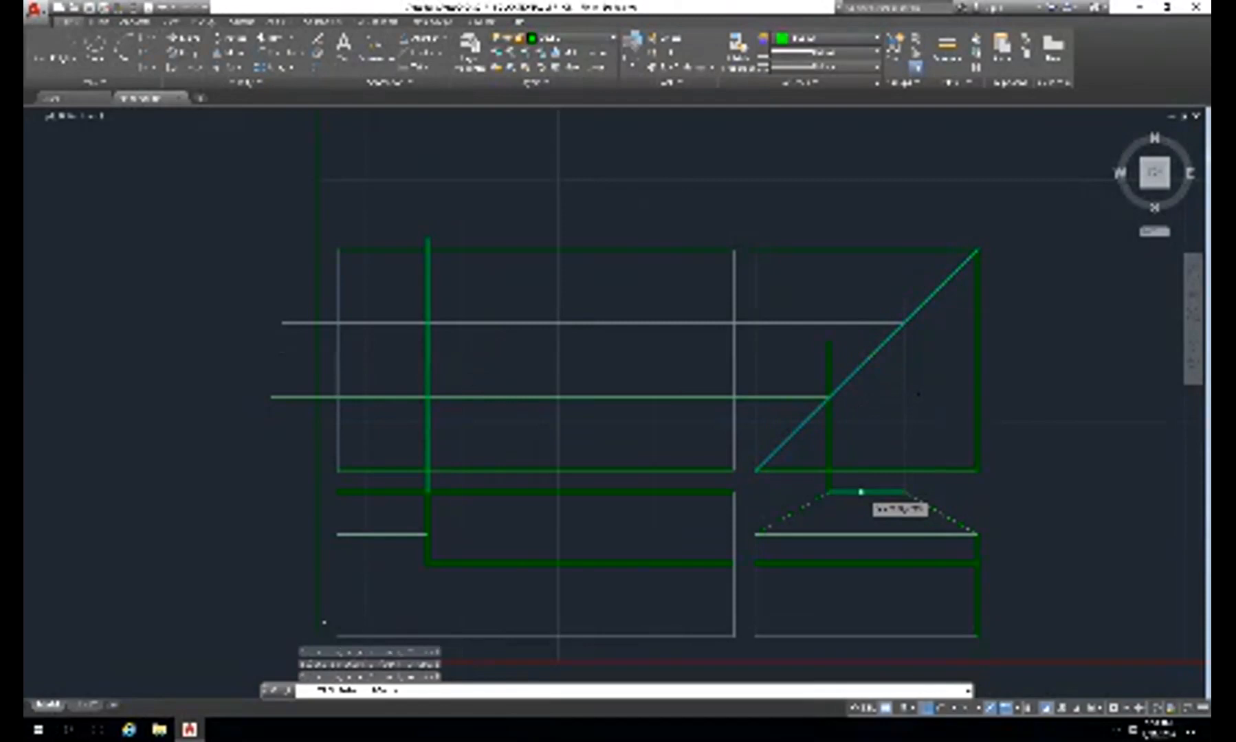
click(861, 492)
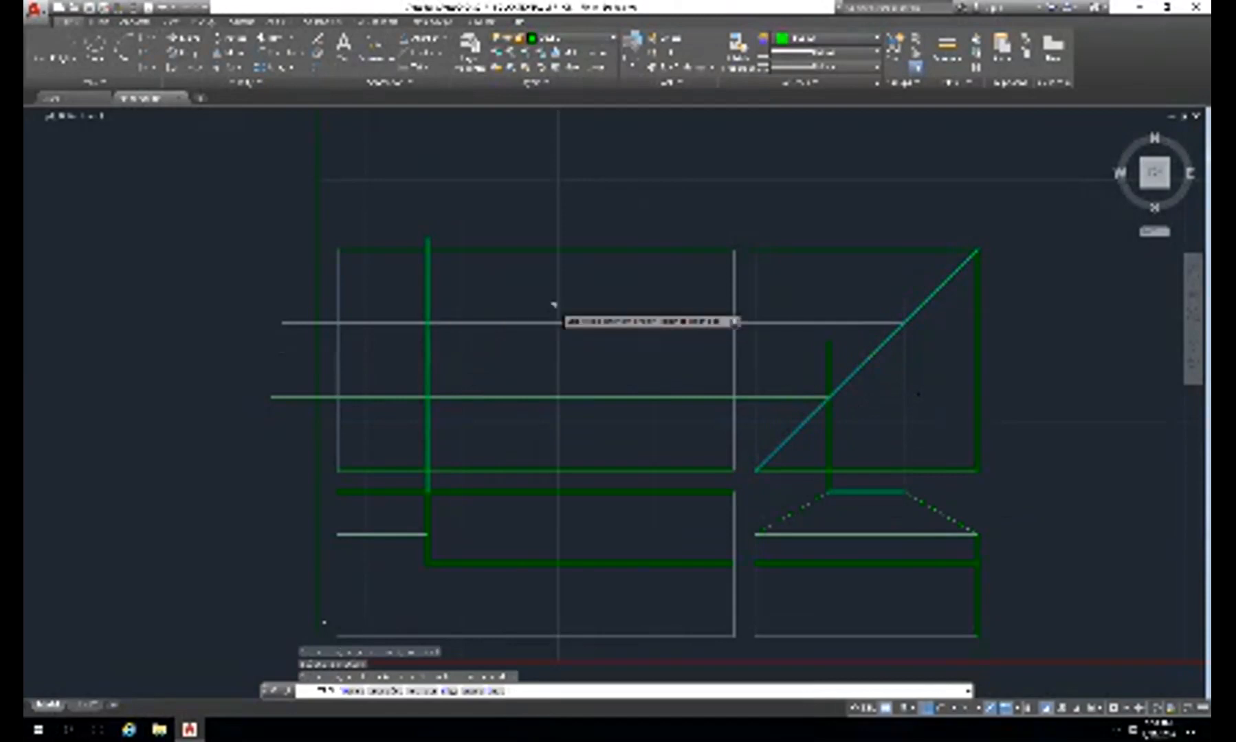
click(554, 299)
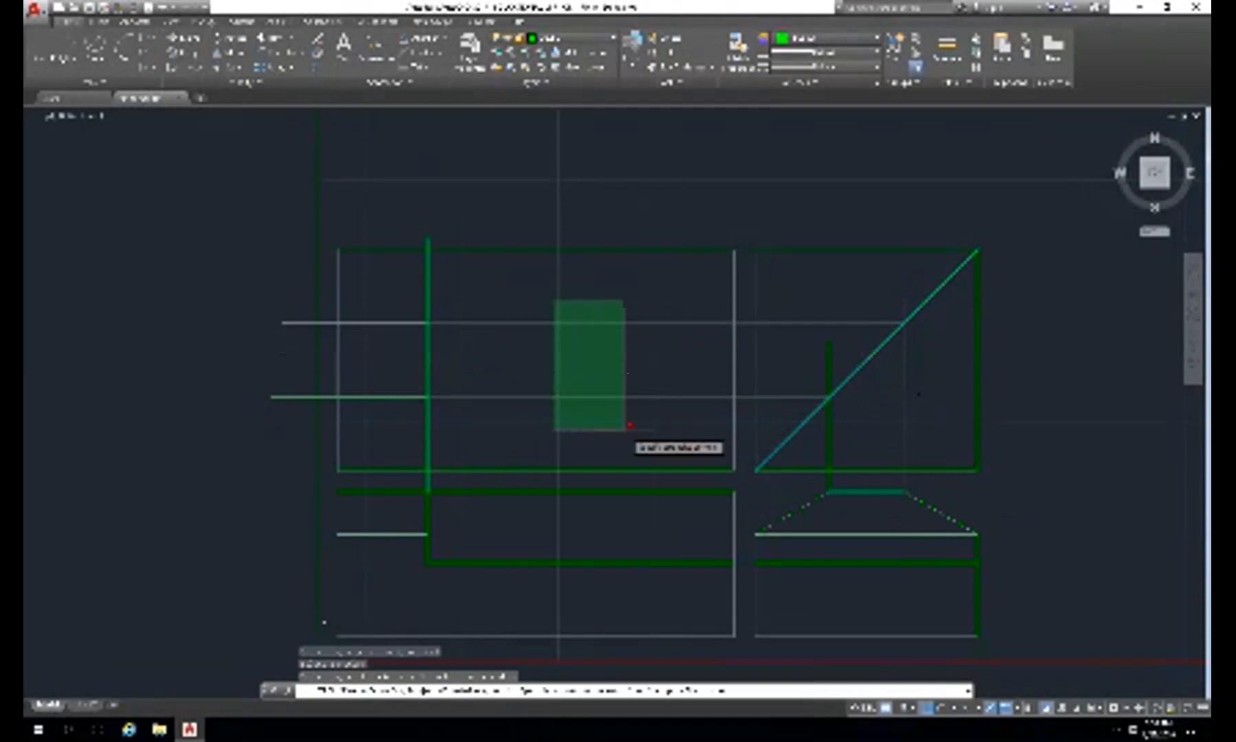
click(626, 429)
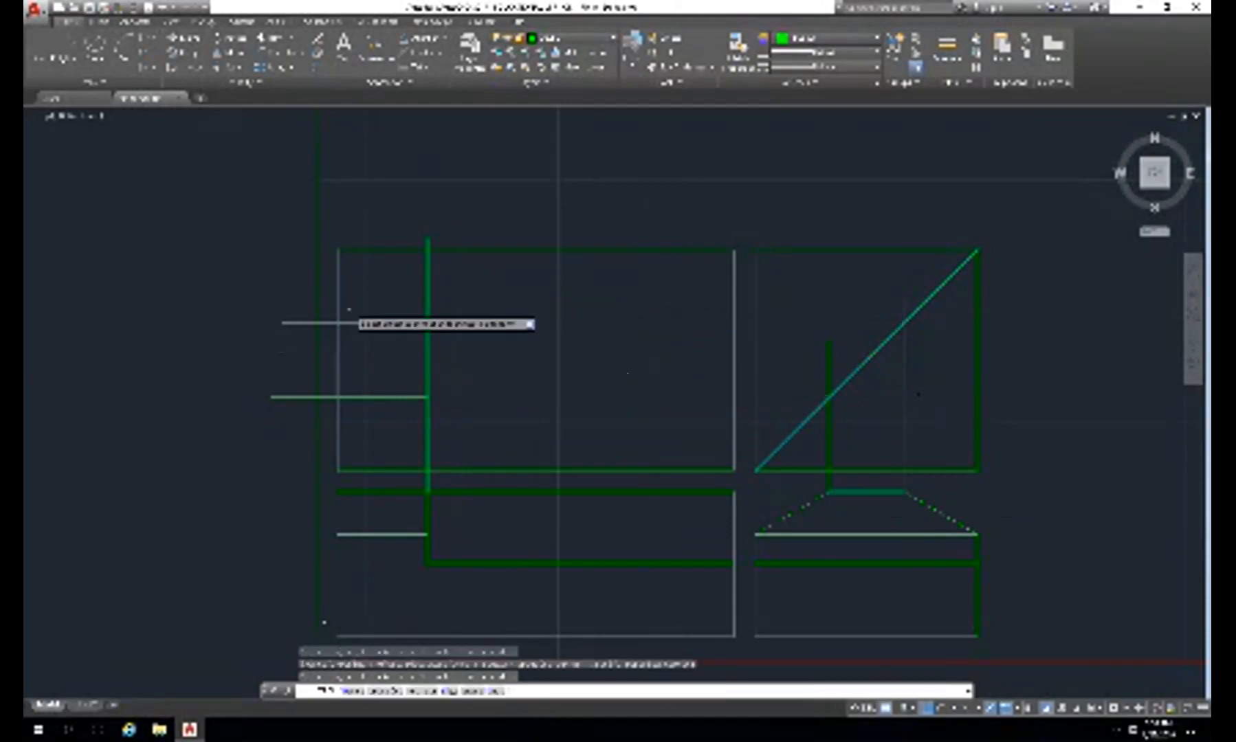
click(283, 290)
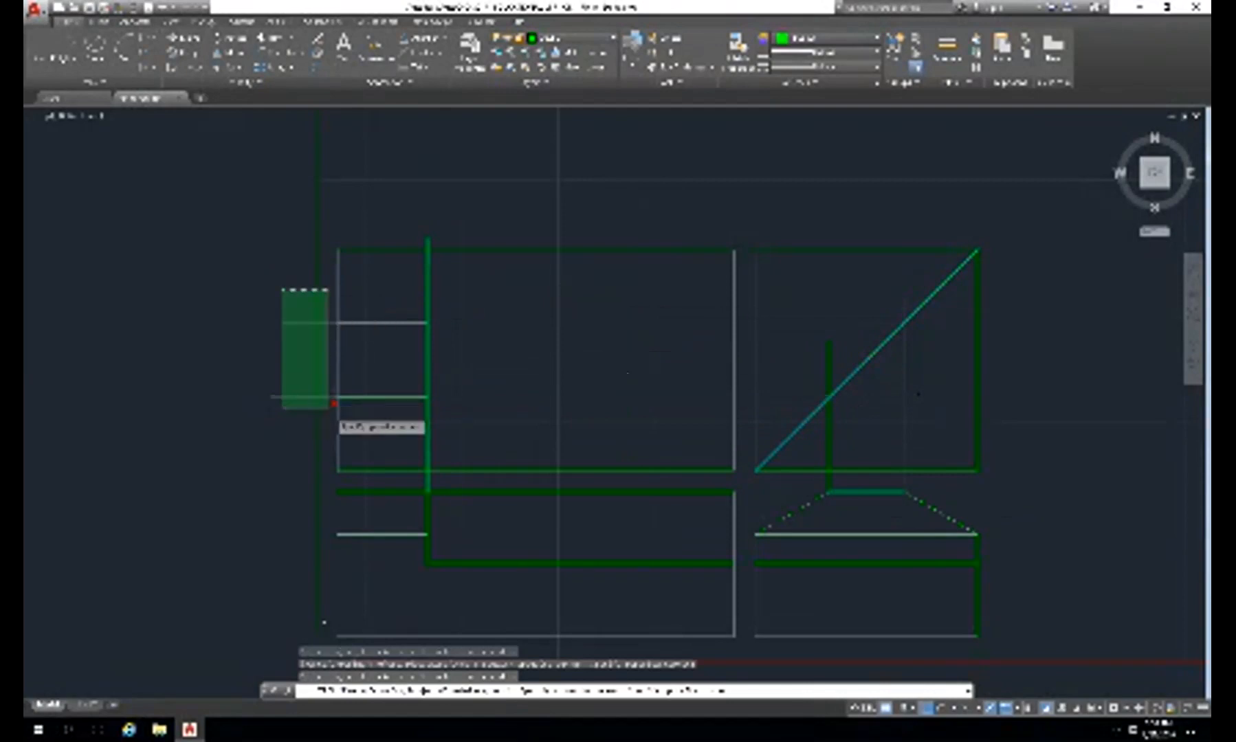
click(326, 406)
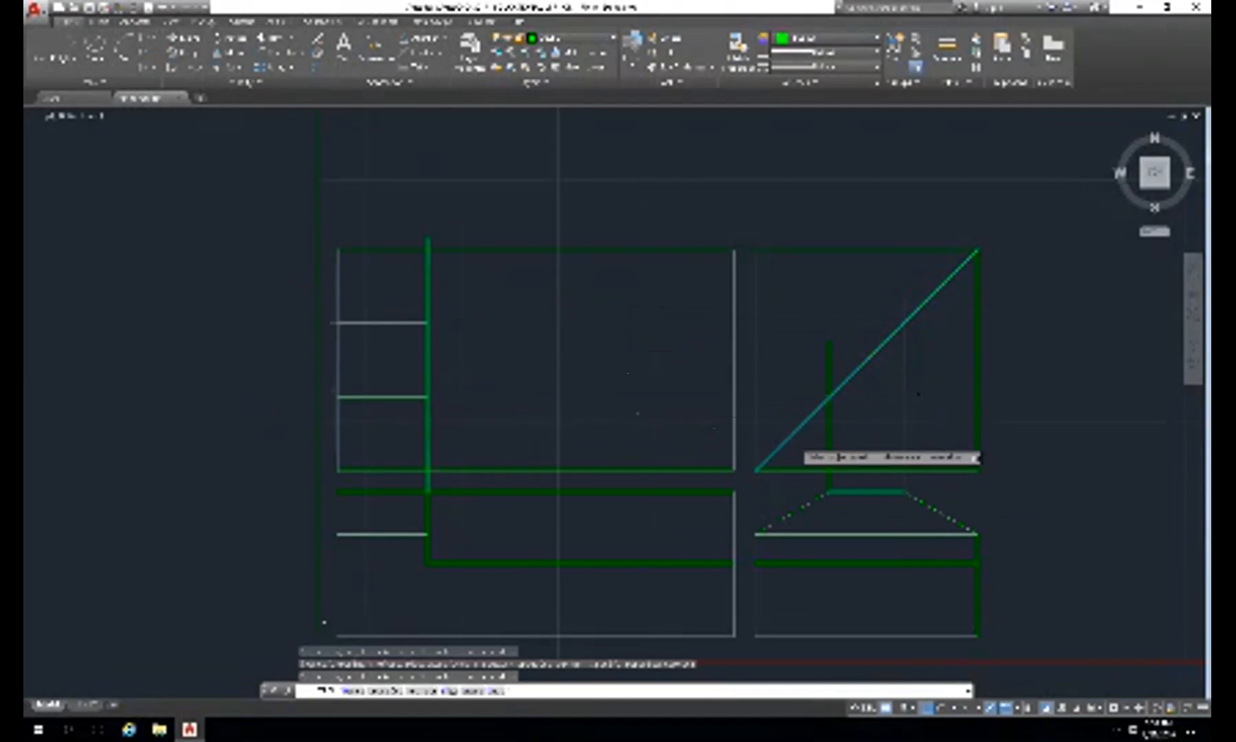
- Trim the two vertical projection lines between the miter line and the side view's short top edge
click(828, 441)
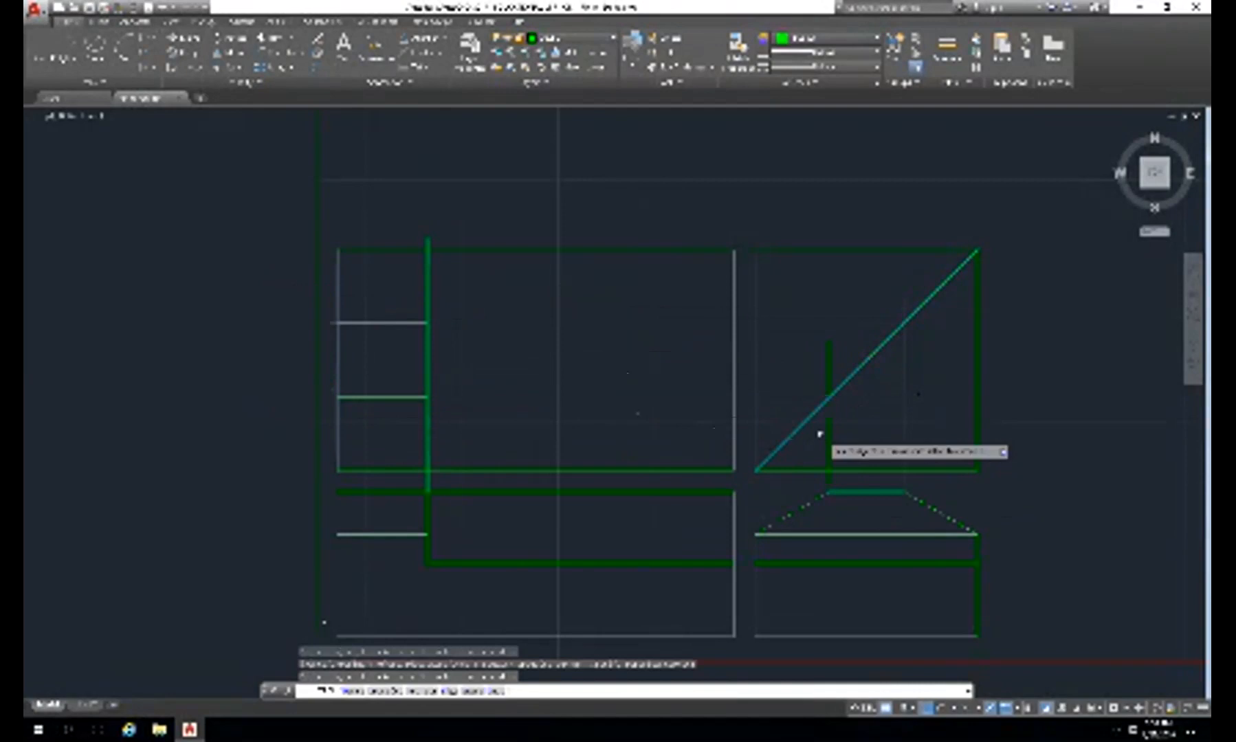
click(819, 435)
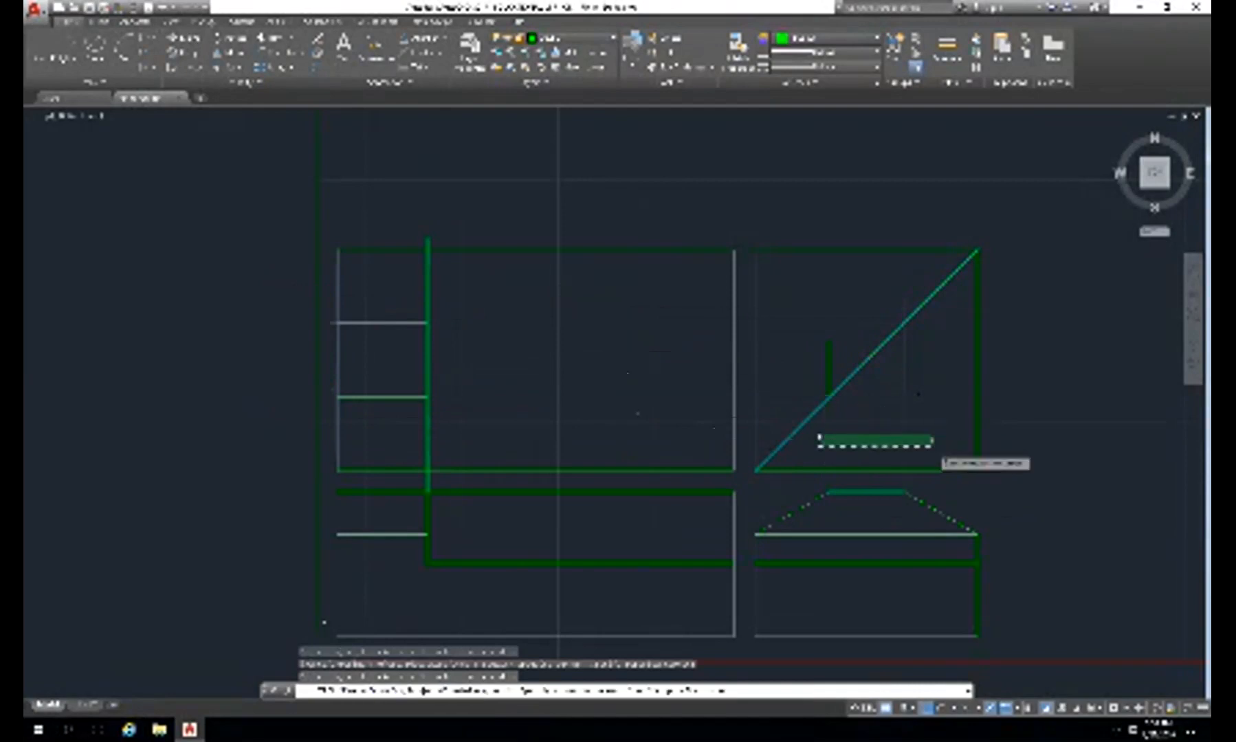
click(928, 443)
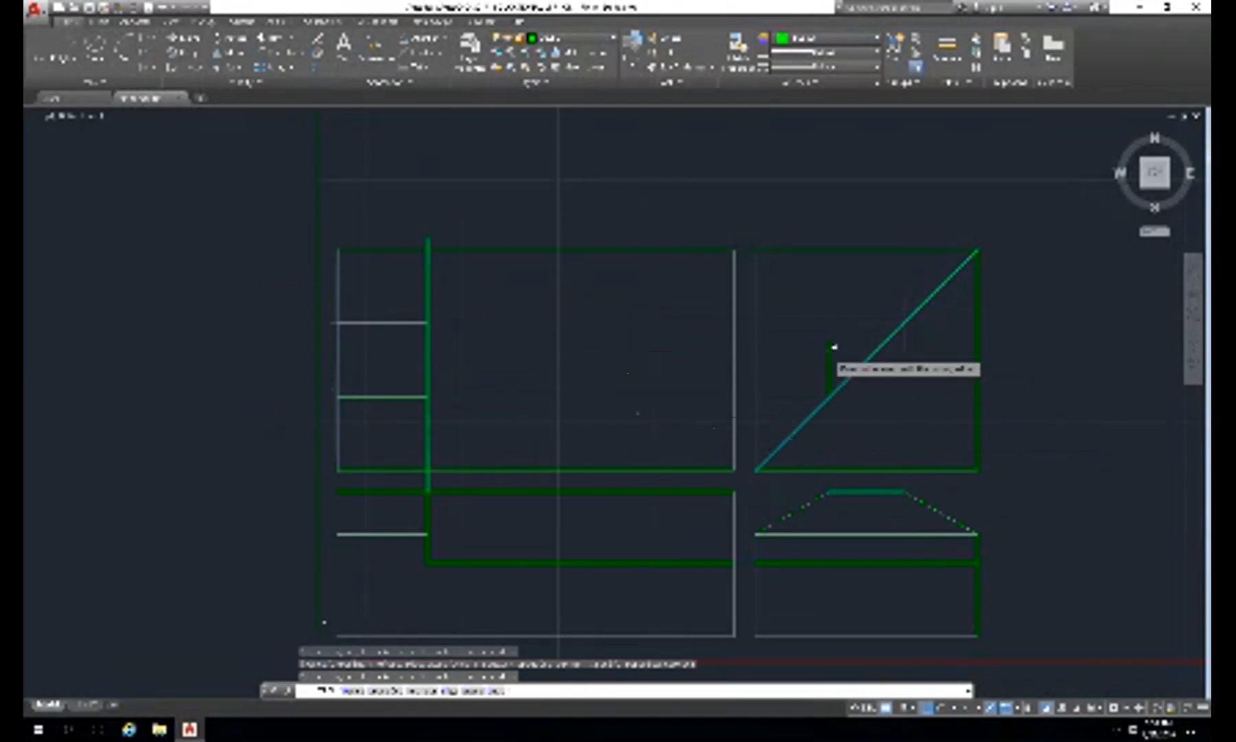
- Erase the leftover vertical projection line pieces at the diagonal miter line
key(Escape)
right_click(799, 323)
click(821, 351)
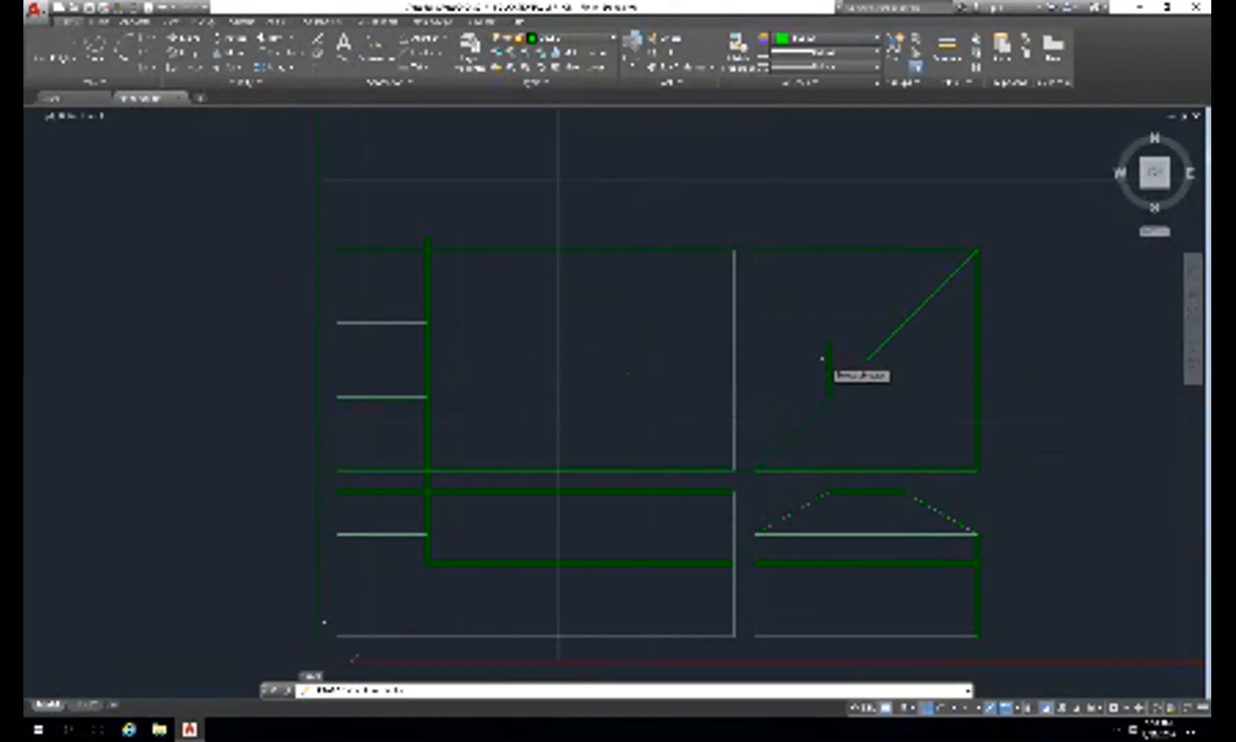
click(828, 359)
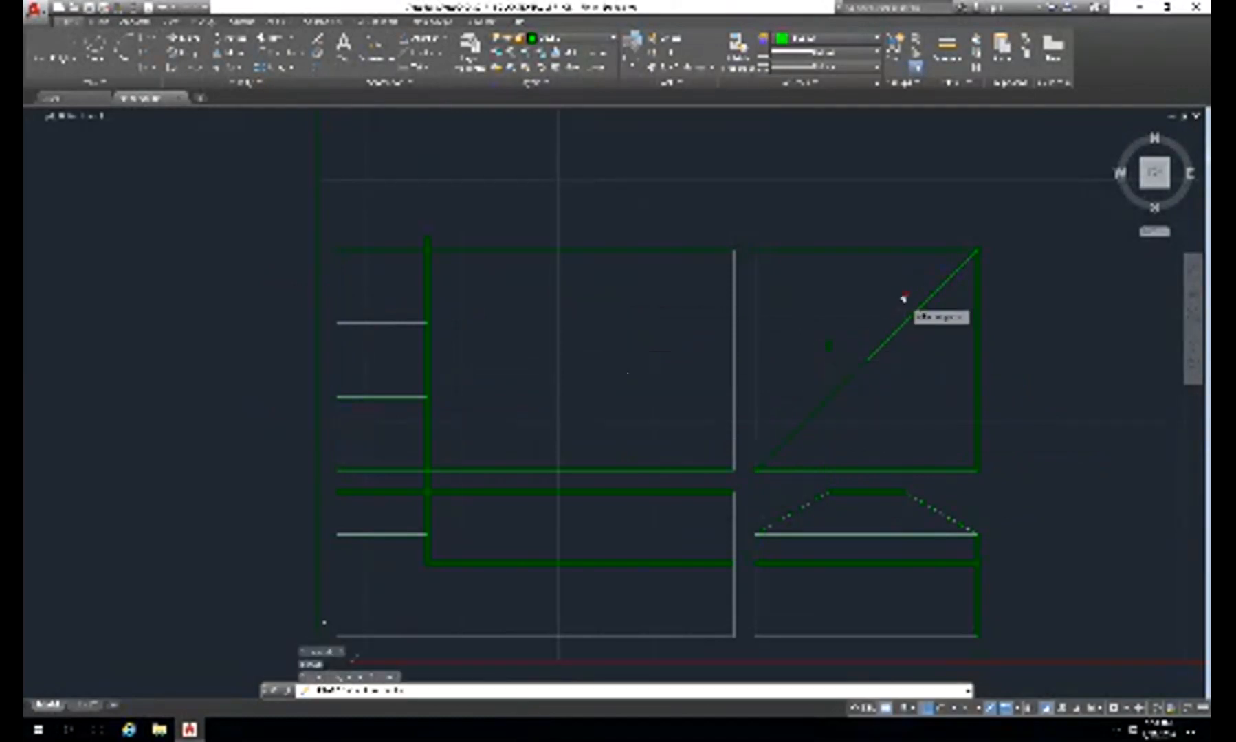
key(Escape)
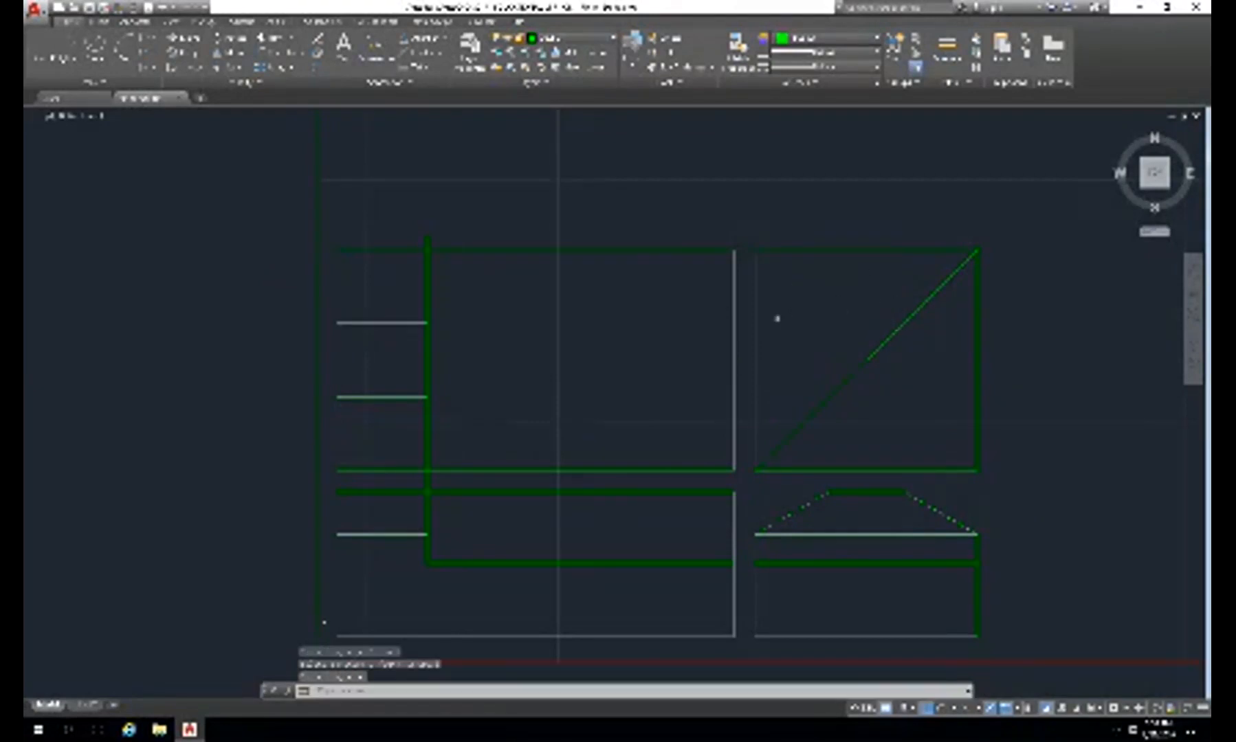
- Trim the inner vertical line out of the gap between the top view and the front view, using their facing edges as boundaries
text(tr)
key(Return)
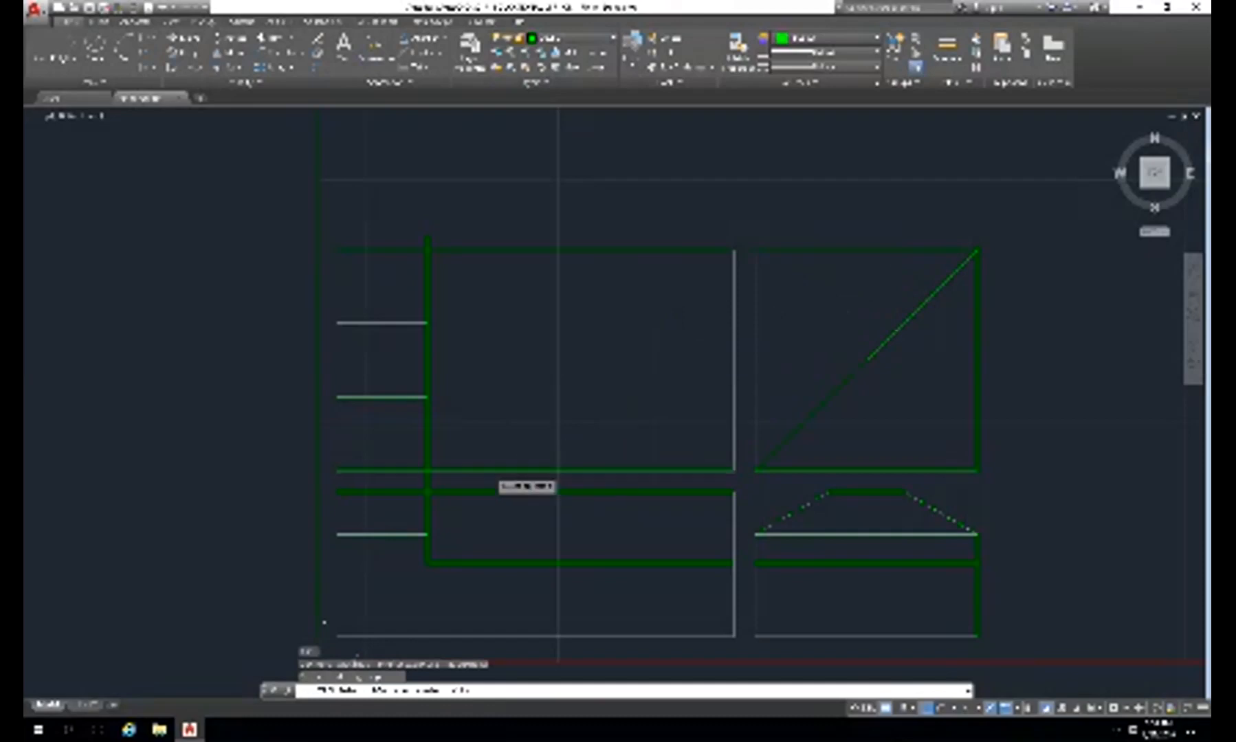
click(488, 471)
key(Return)
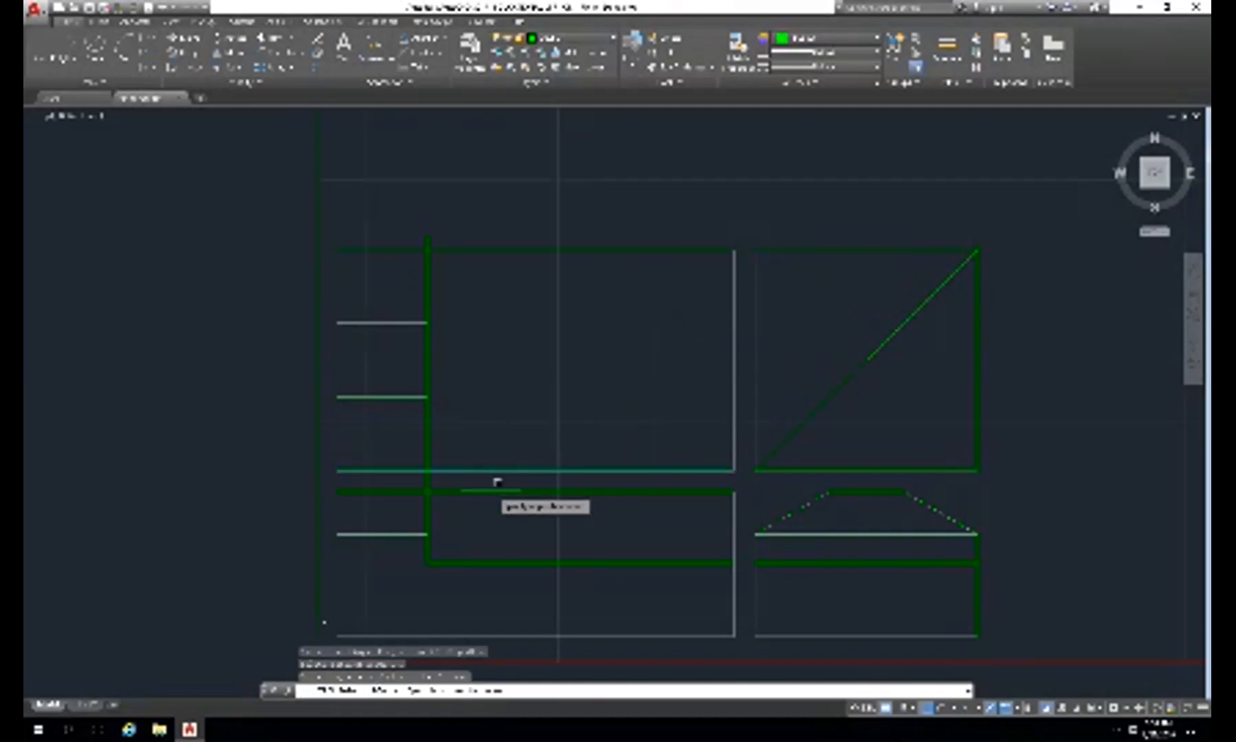
click(490, 491)
click(489, 491)
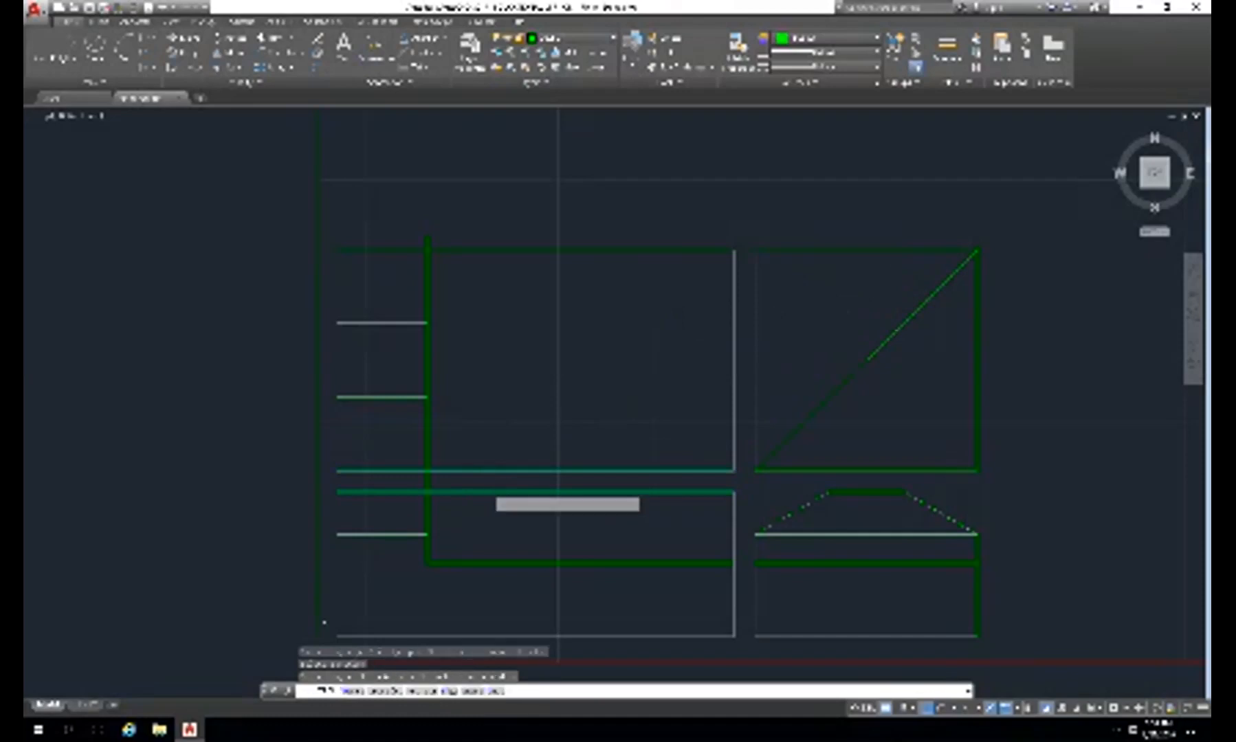
click(427, 479)
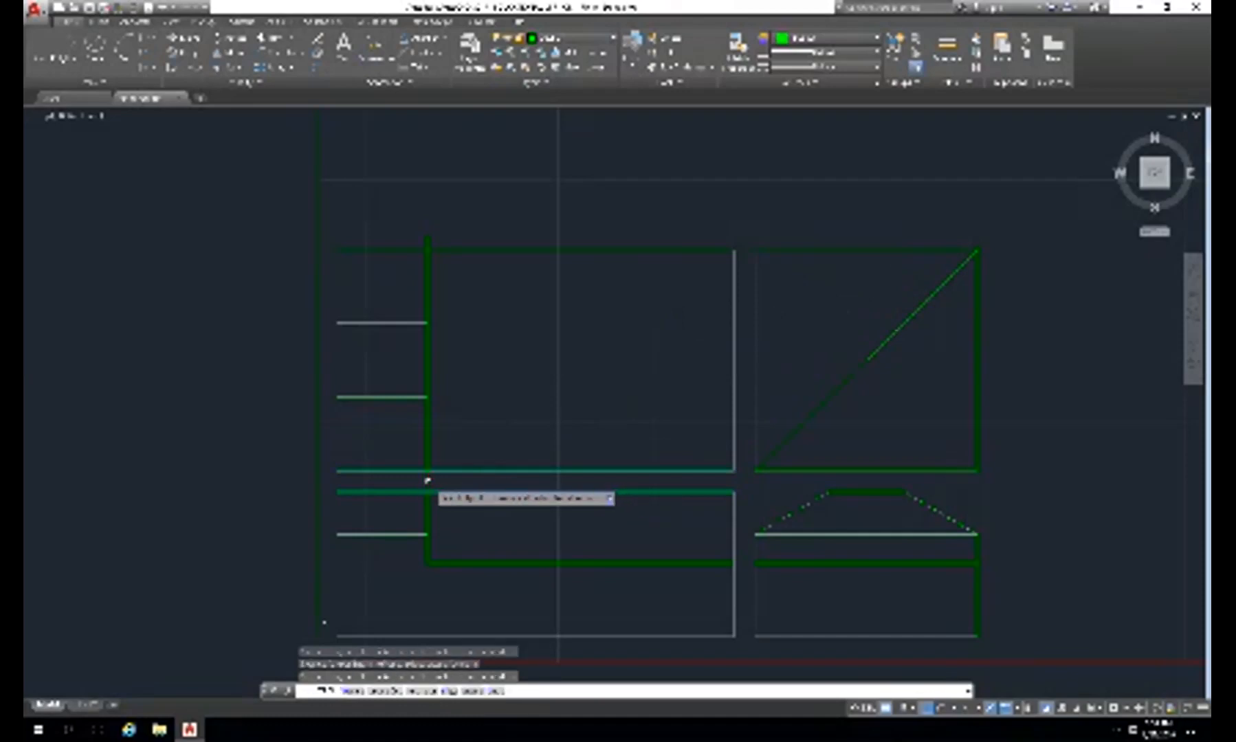
key(Escape)
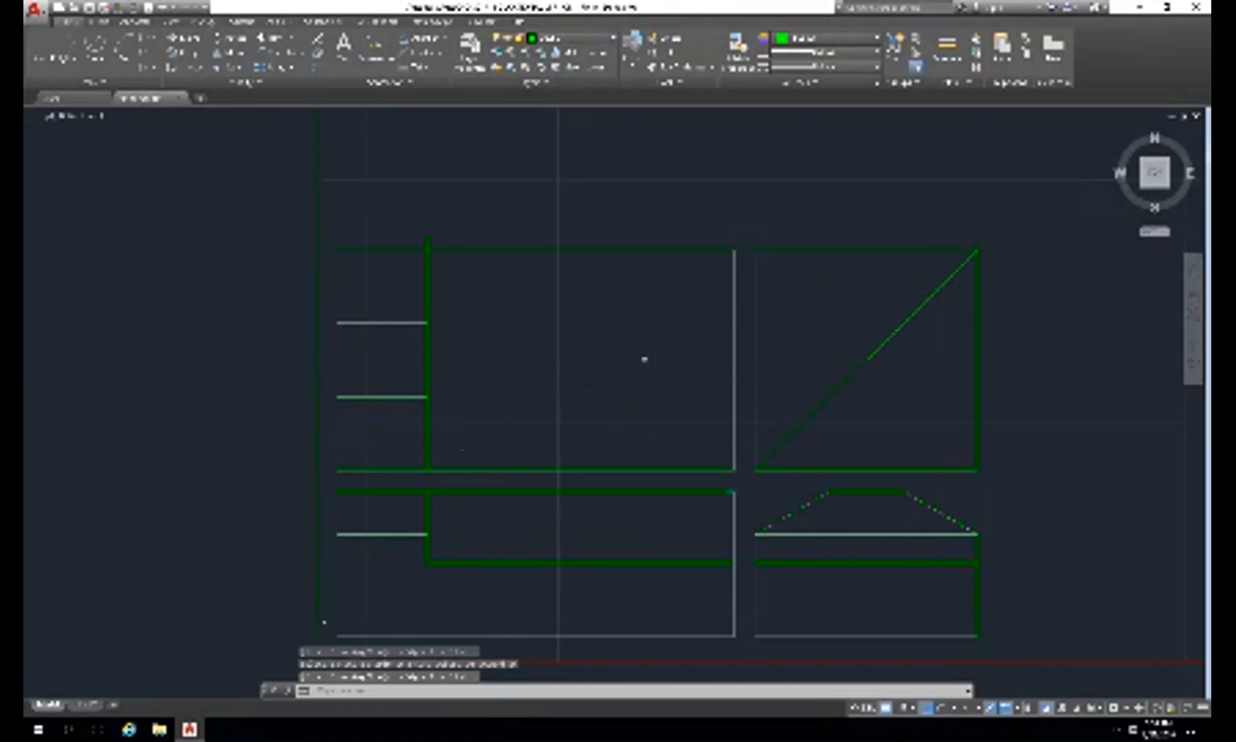
middle_drag(649, 428, 598, 341)
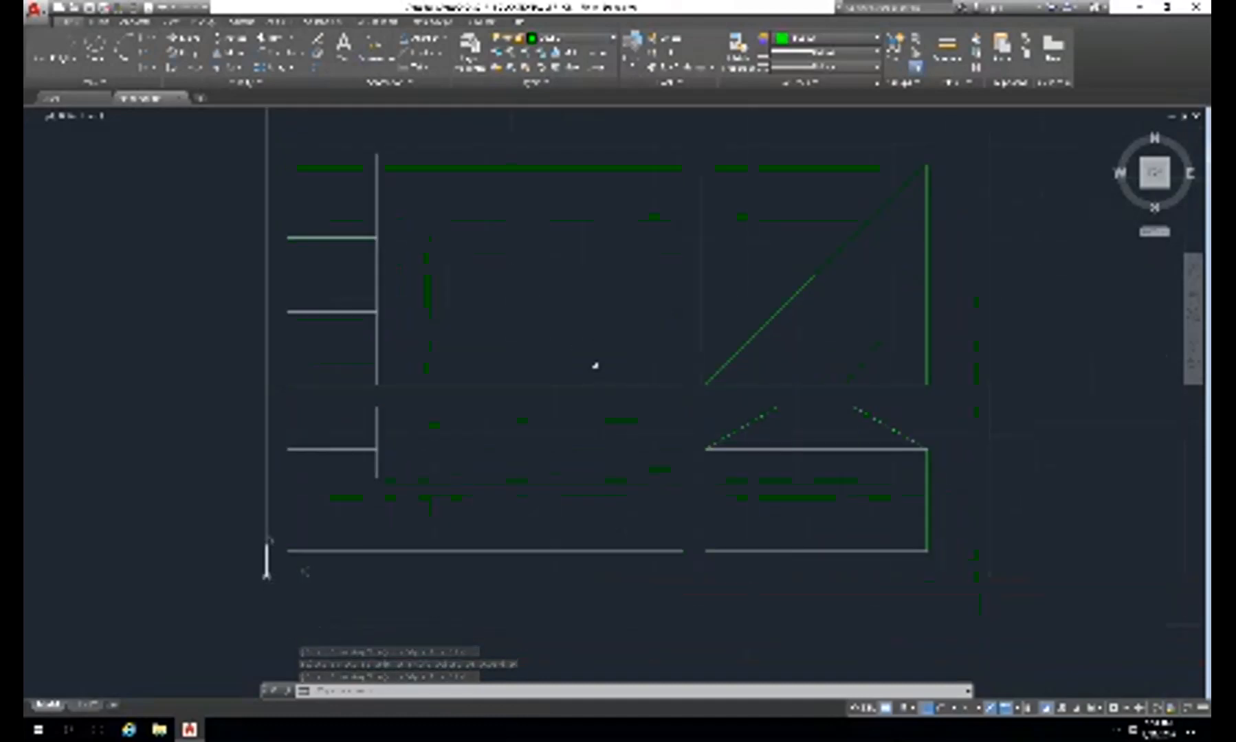
text(e)
key(Return)
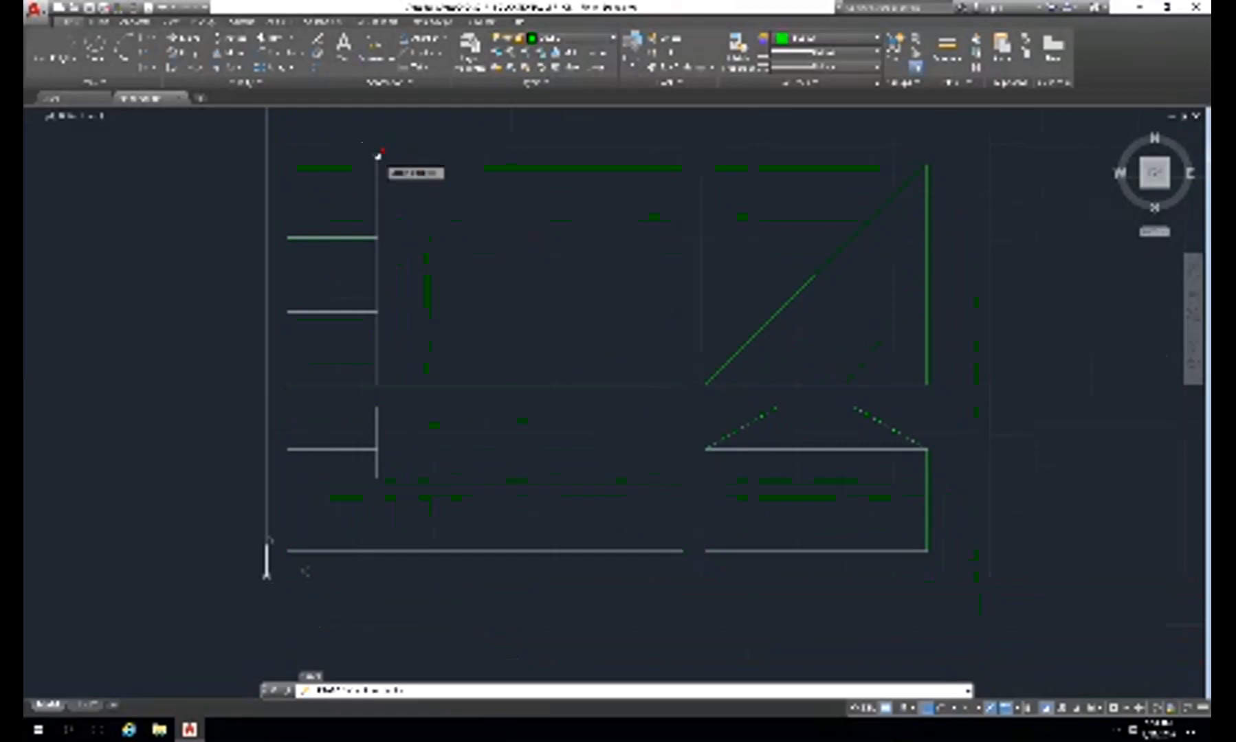
key(Escape)
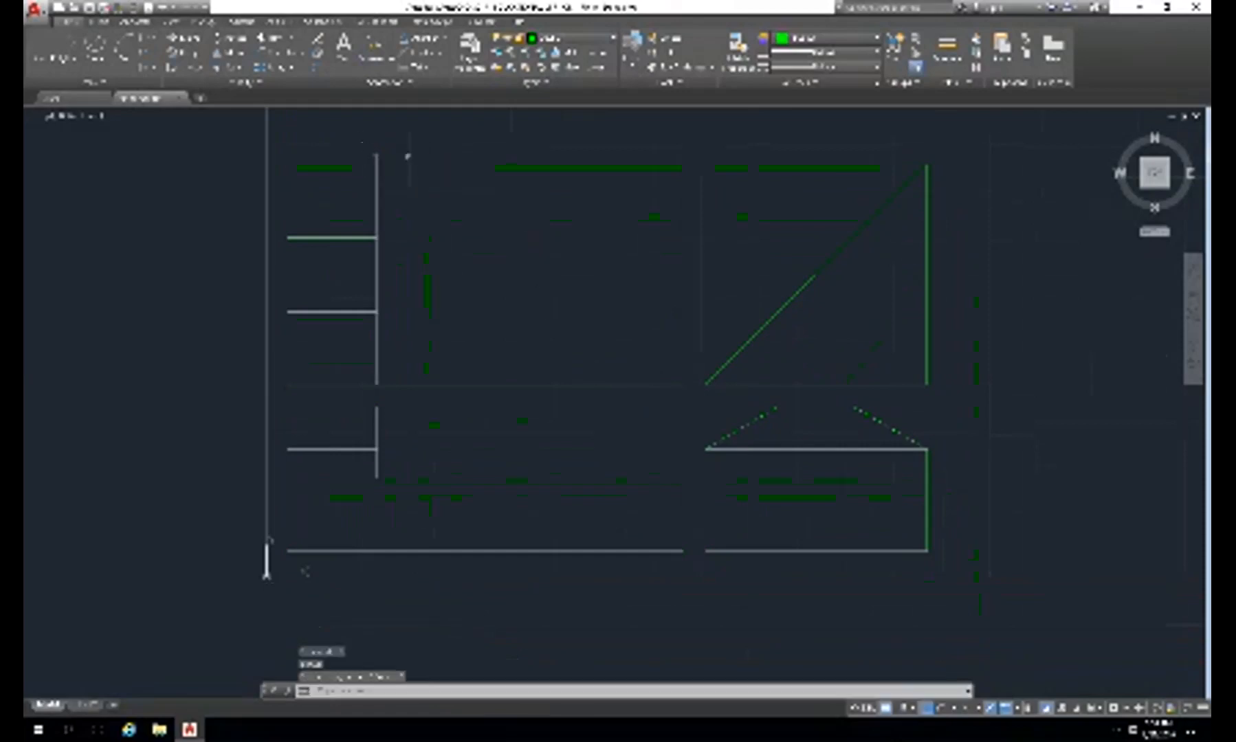
- Trim the inner vertical line's overhang above the top view's upper edge
key(Return)
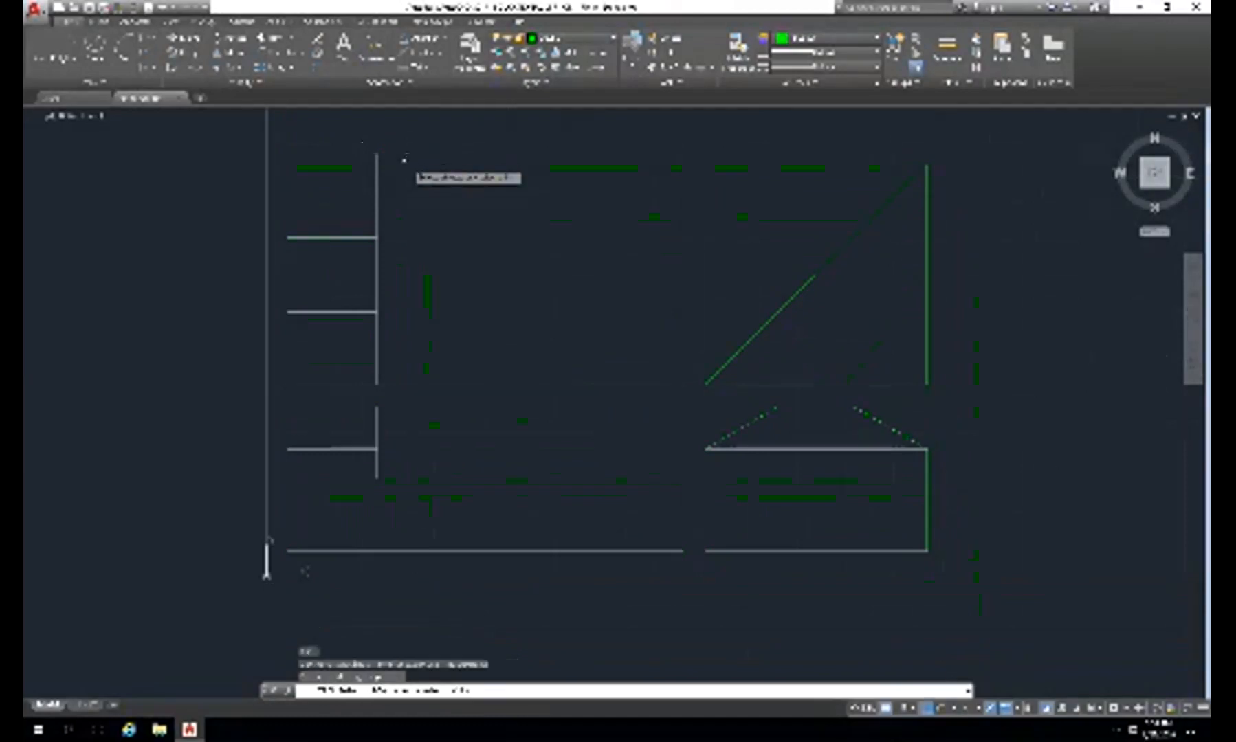
click(404, 163)
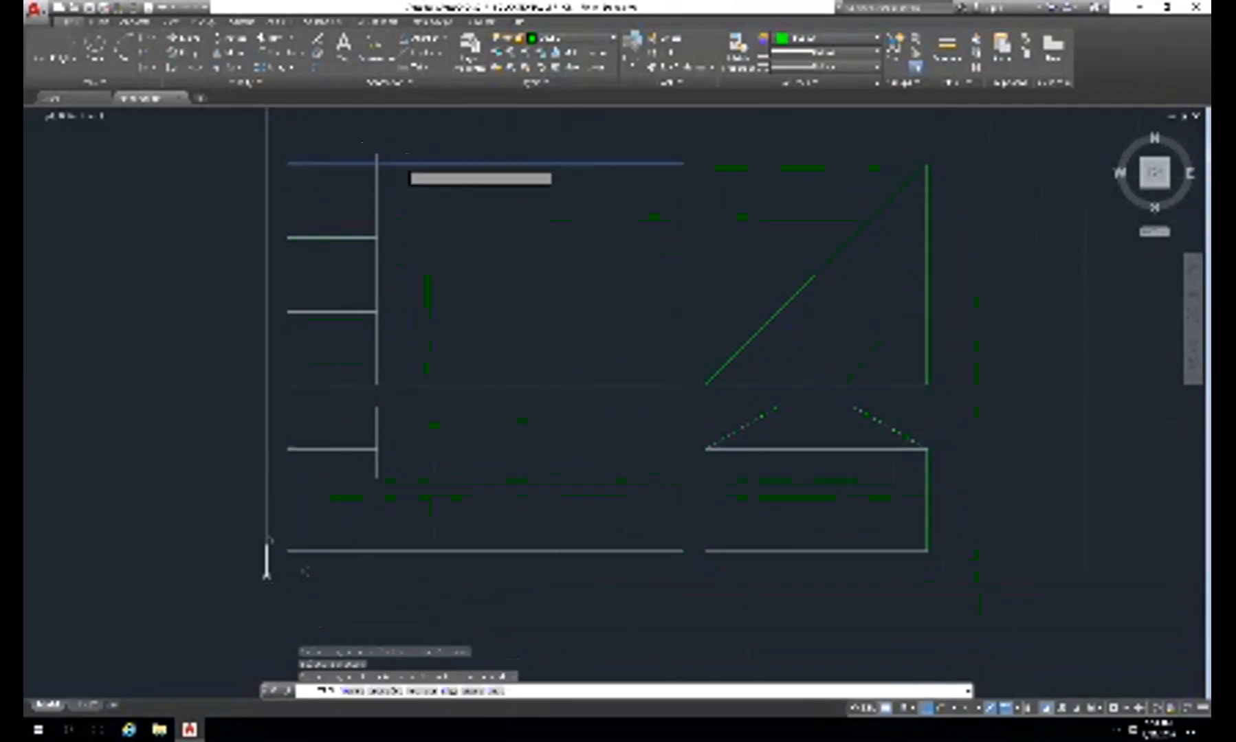
click(377, 158)
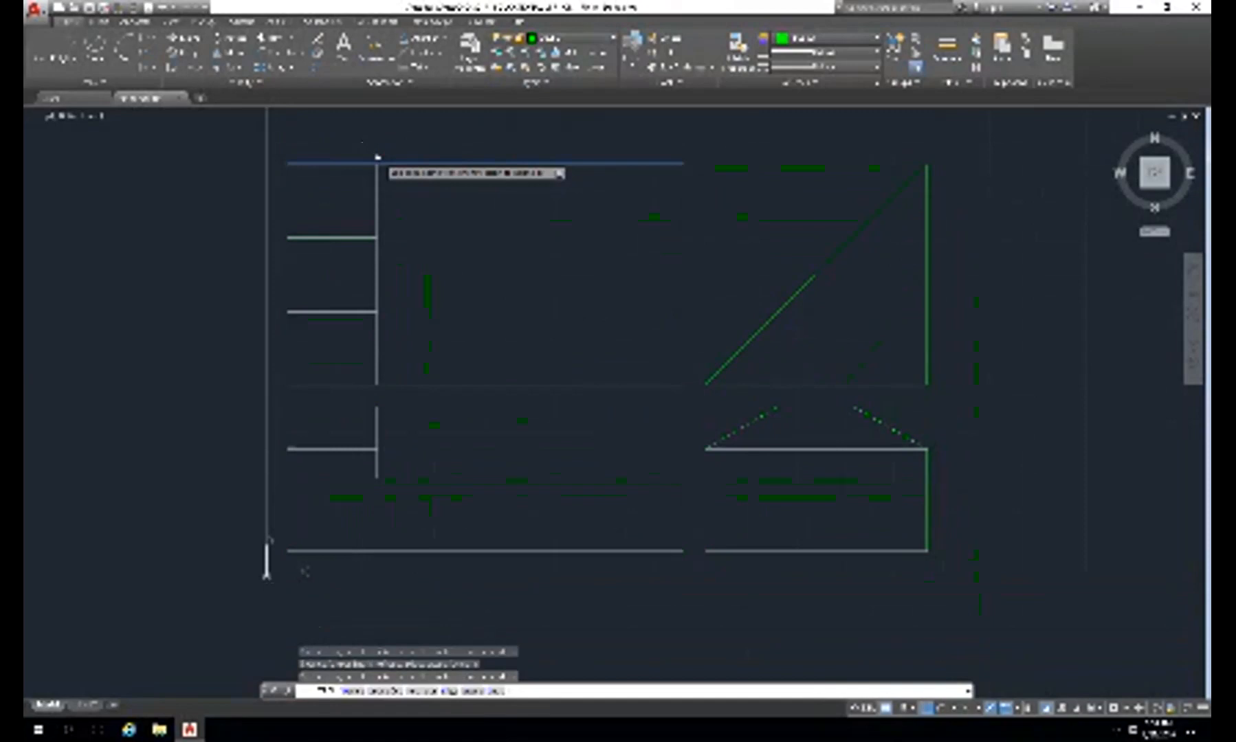
- Finish trimming the inner vertical line flush with the top view's upper edge
click(378, 158)
key(Return)
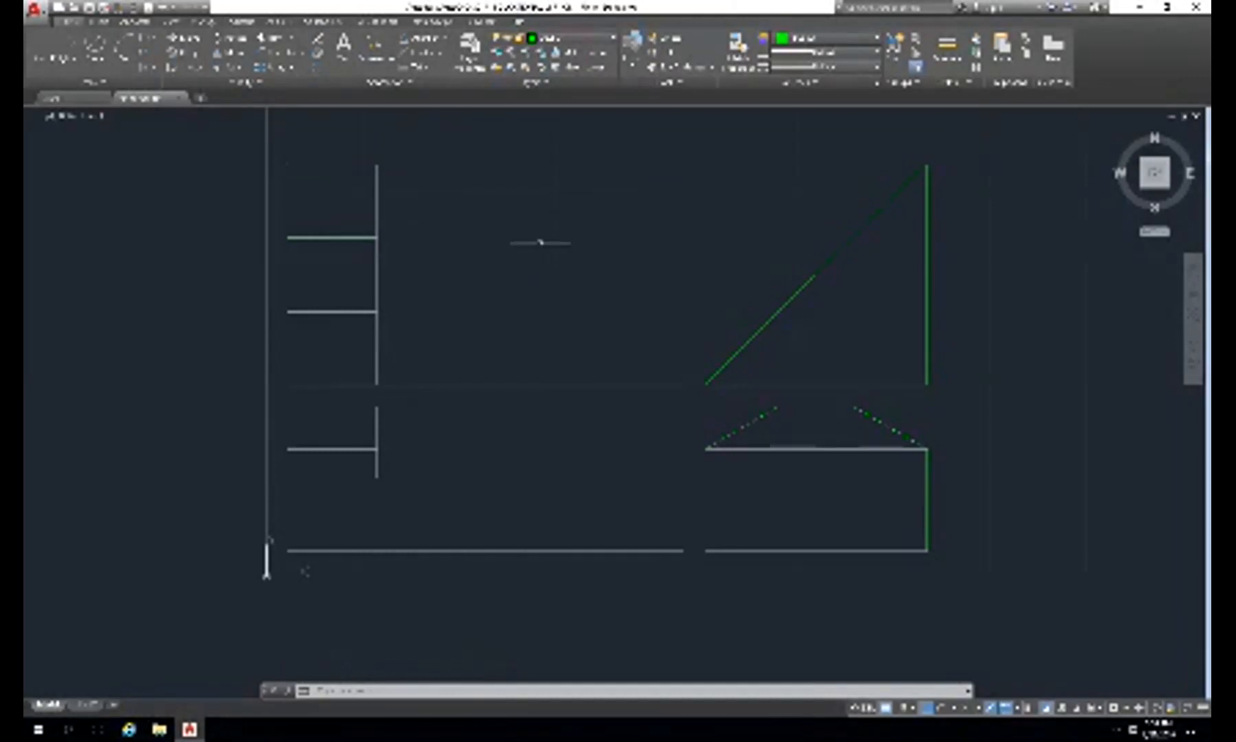
- Offset the top view's right edge inward to add a vertical line just past the view's mid-width
text(o)
key(Return)
key(Return)
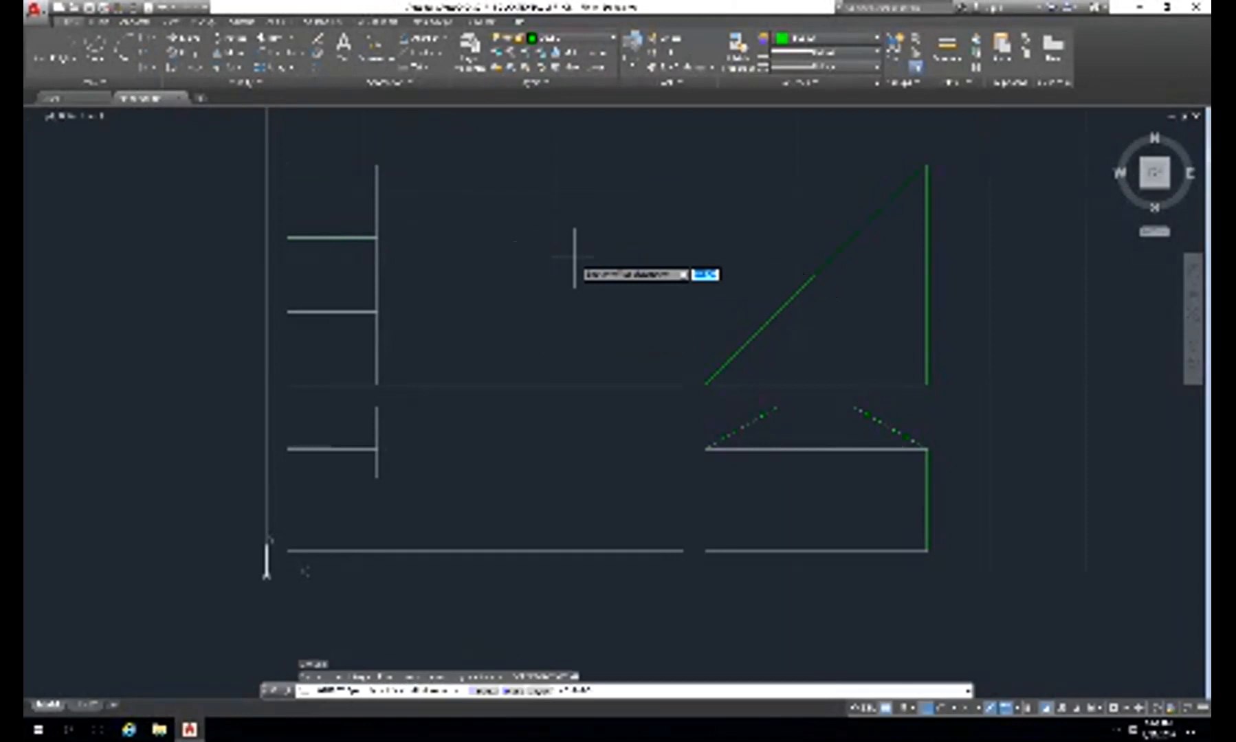
text(1)
key(Return)
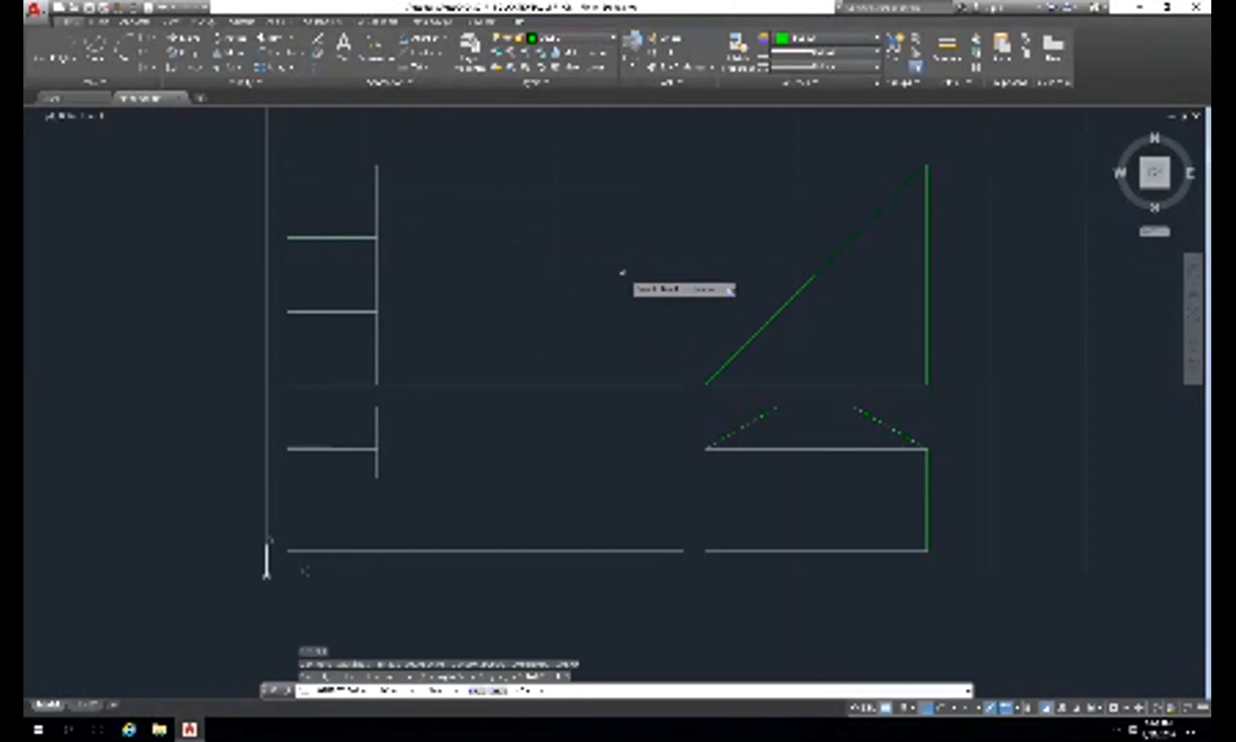
click(683, 280)
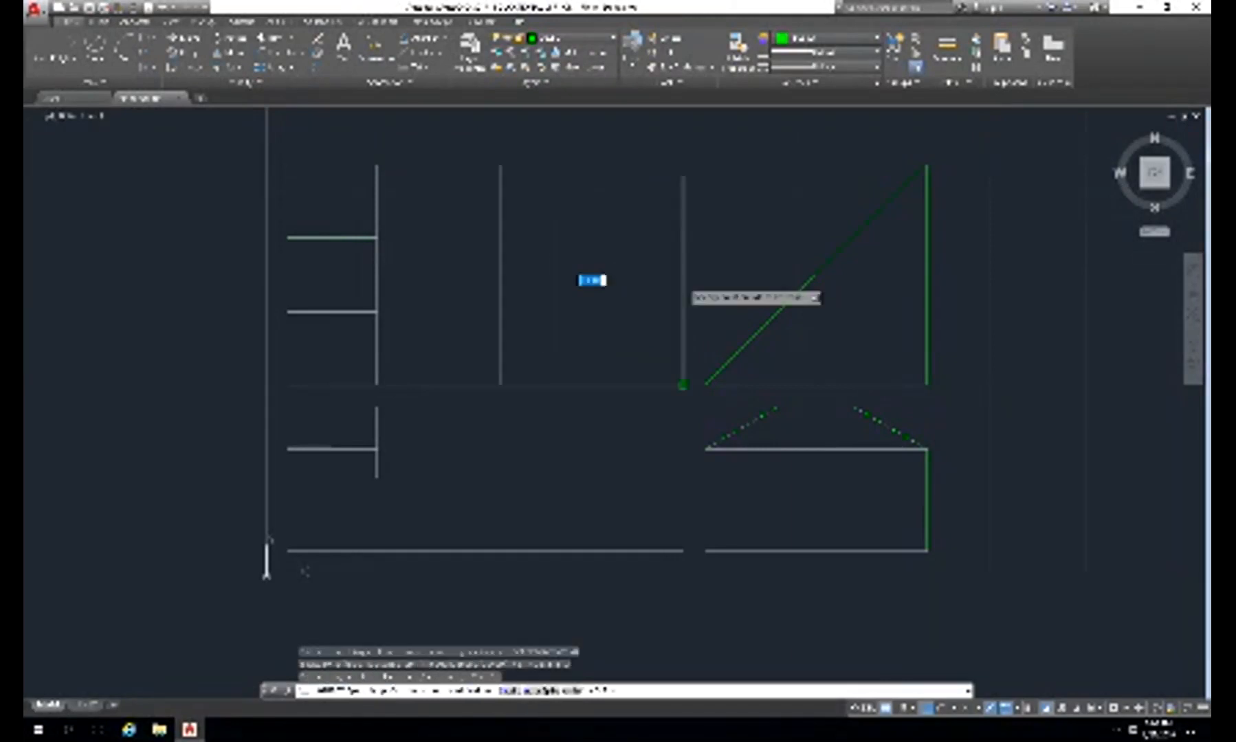
click(517, 271)
click(504, 270)
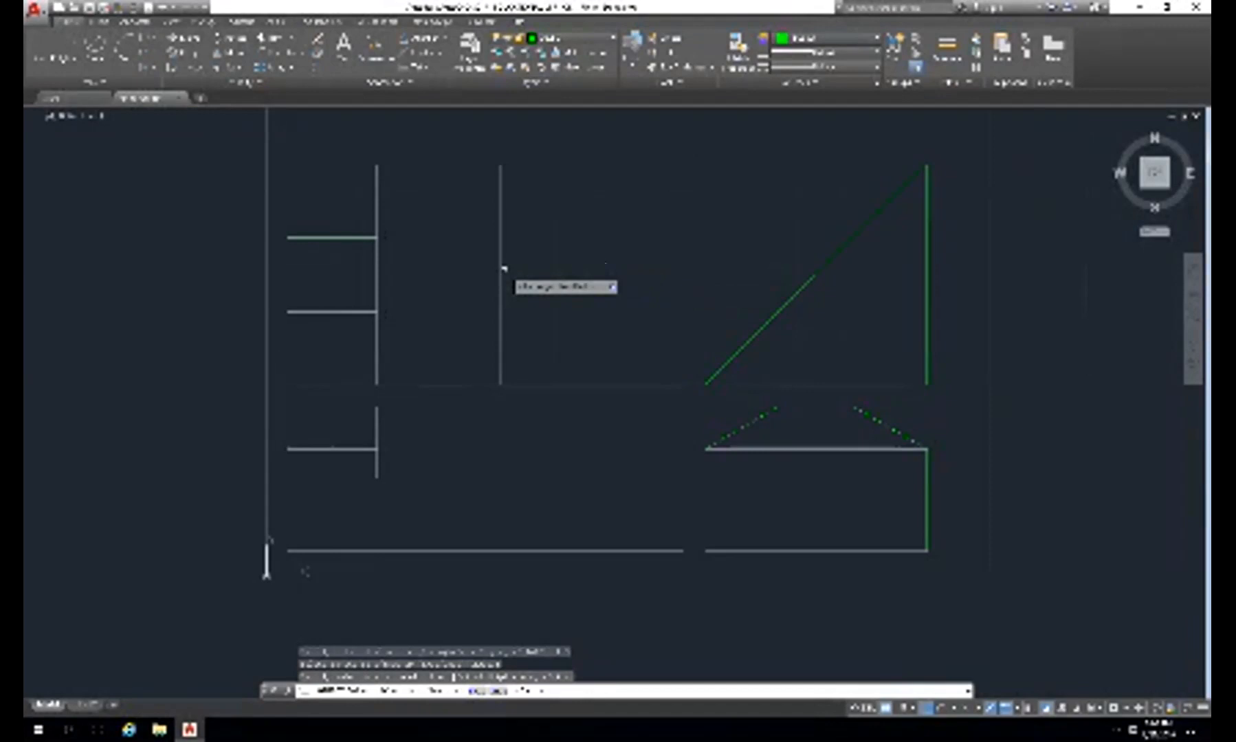
click(586, 165)
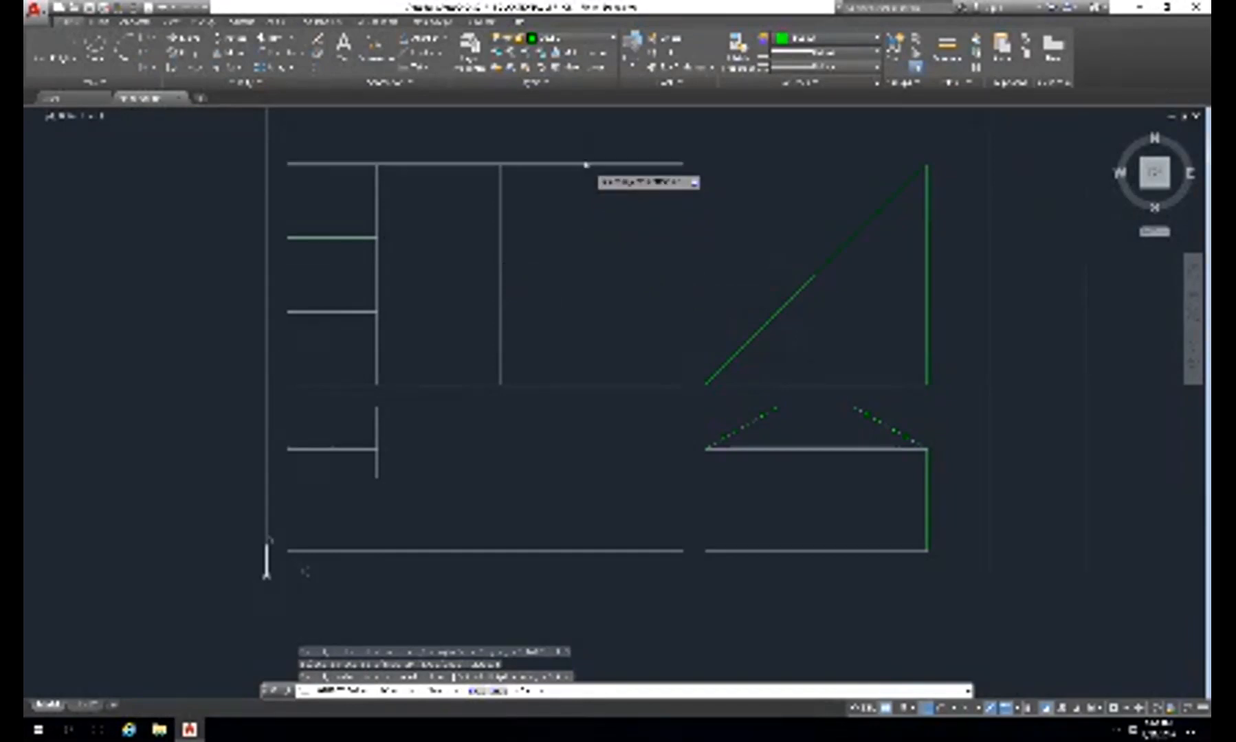
click(586, 165)
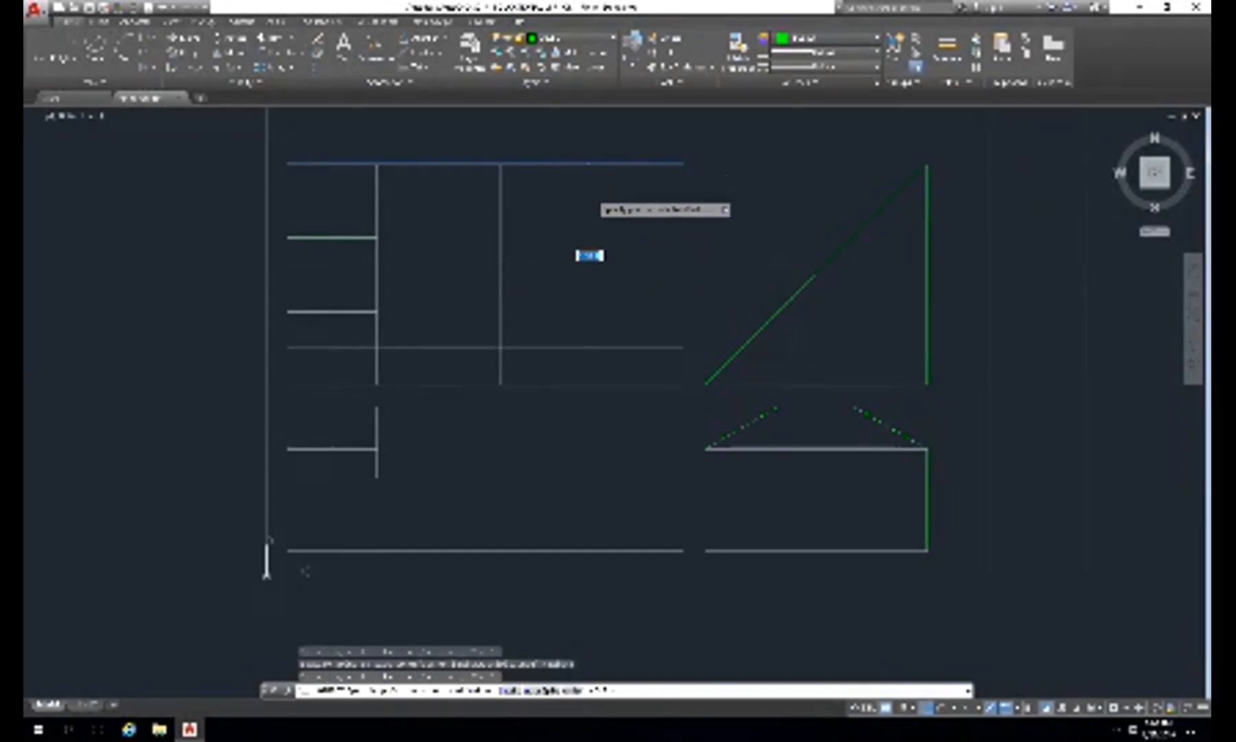
text(500)
key(Tab)
key(Return)
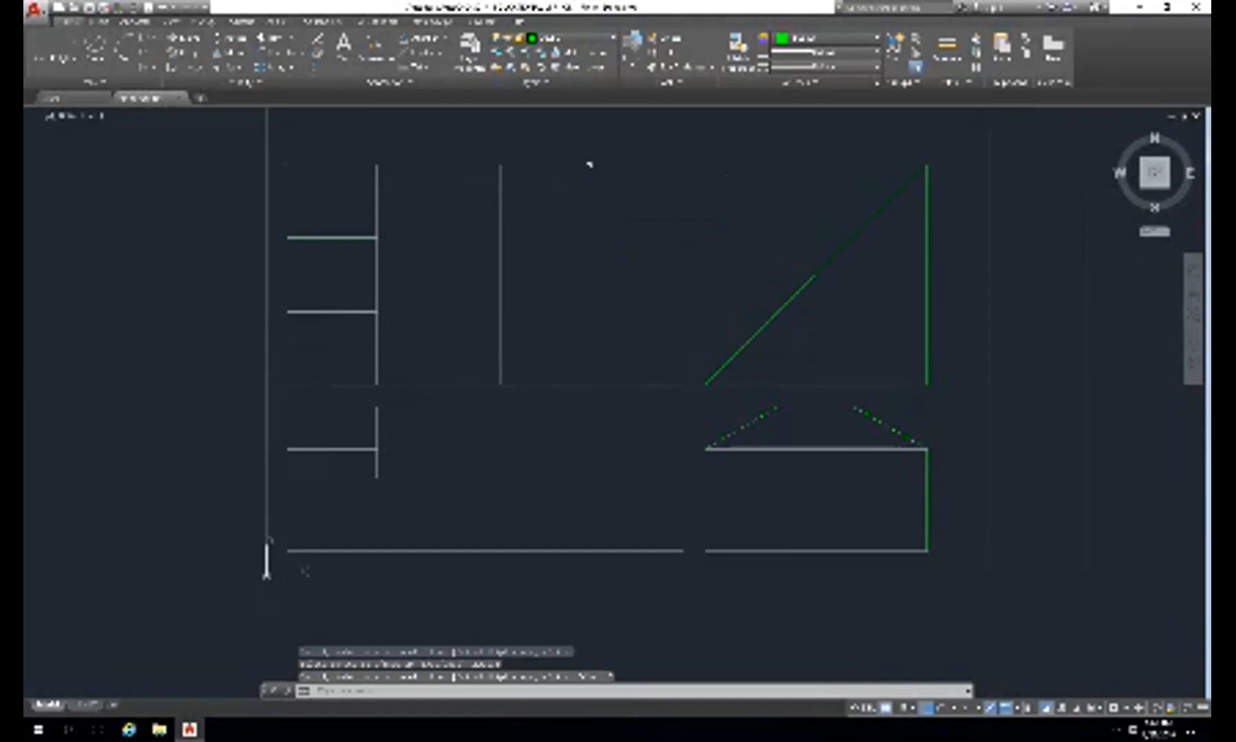
click(589, 164)
key(Delete)
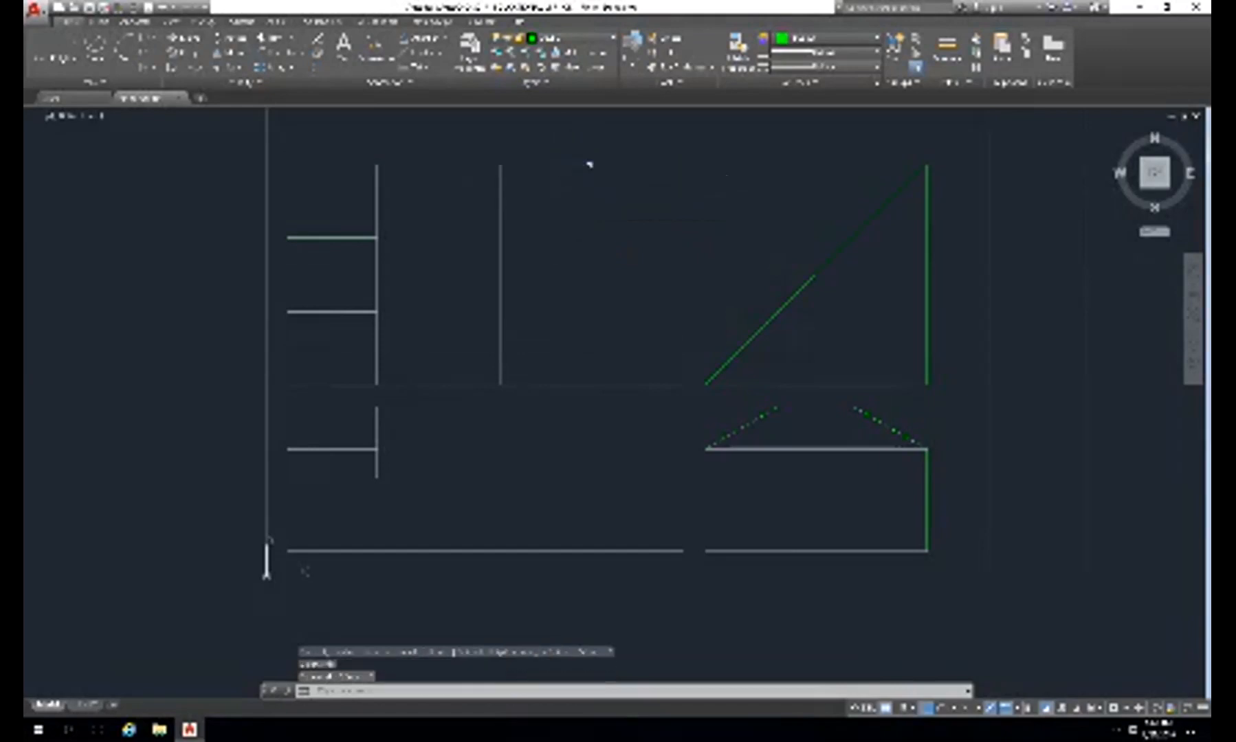
- Offset the top view's upper edge downward to create a horizontal centre line at the view's mid-depth
text(o)
key(Return)
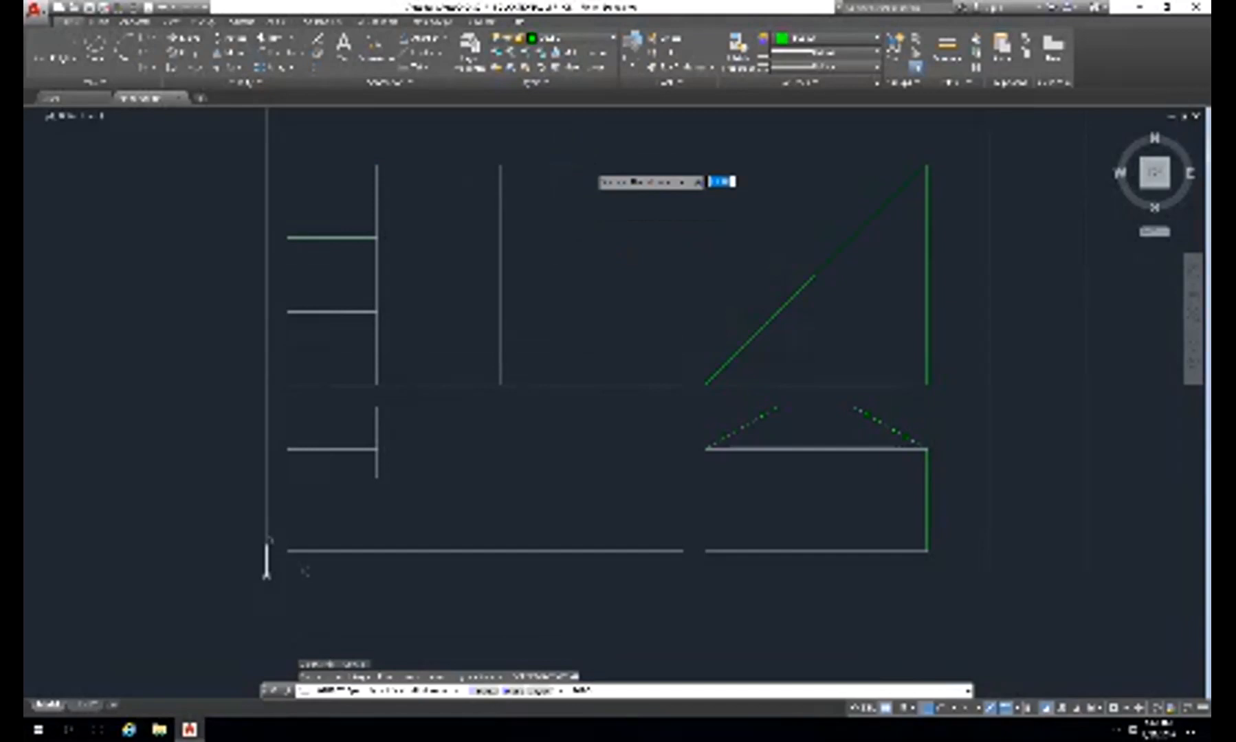
text(100)
key(Return)
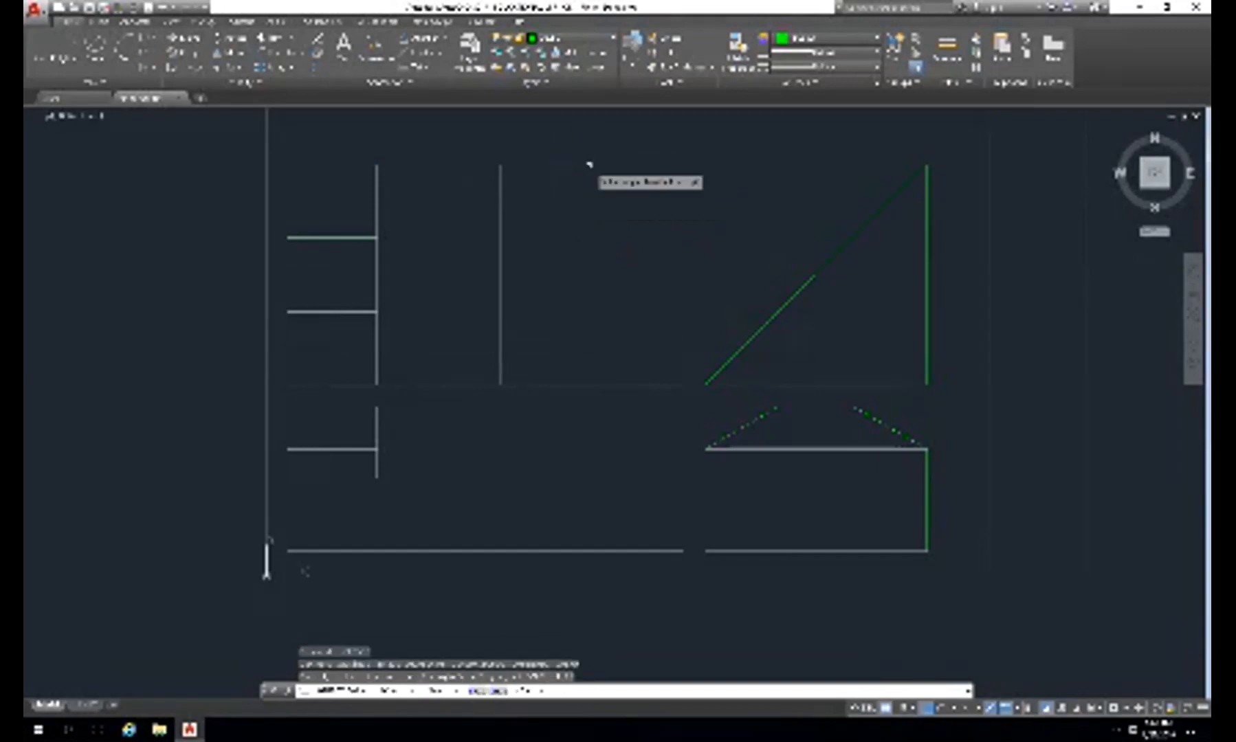
click(587, 164)
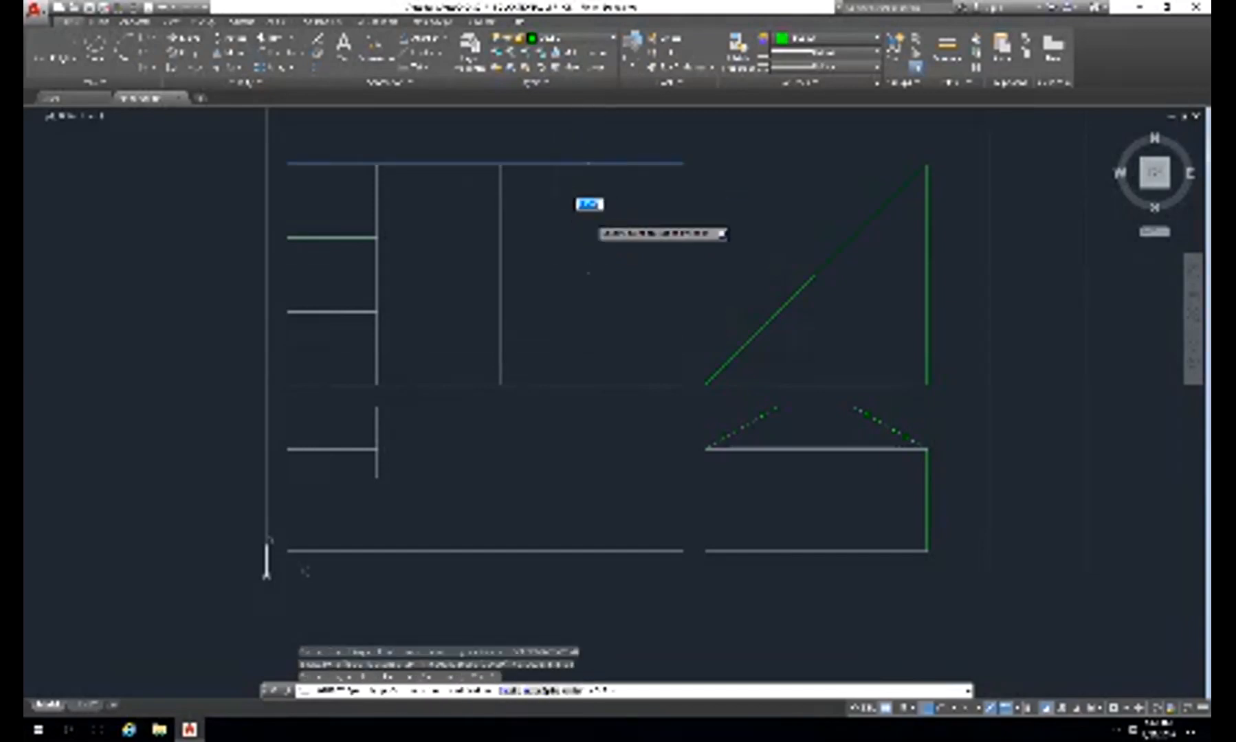
click(588, 218)
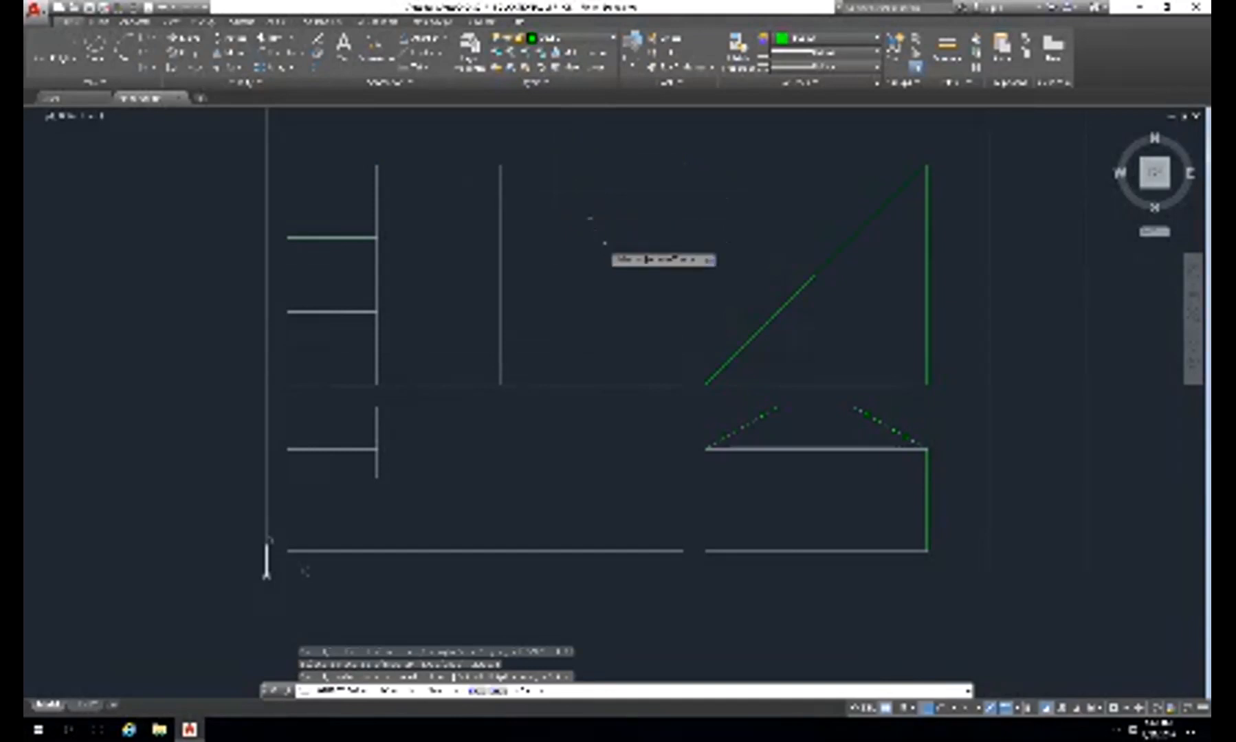
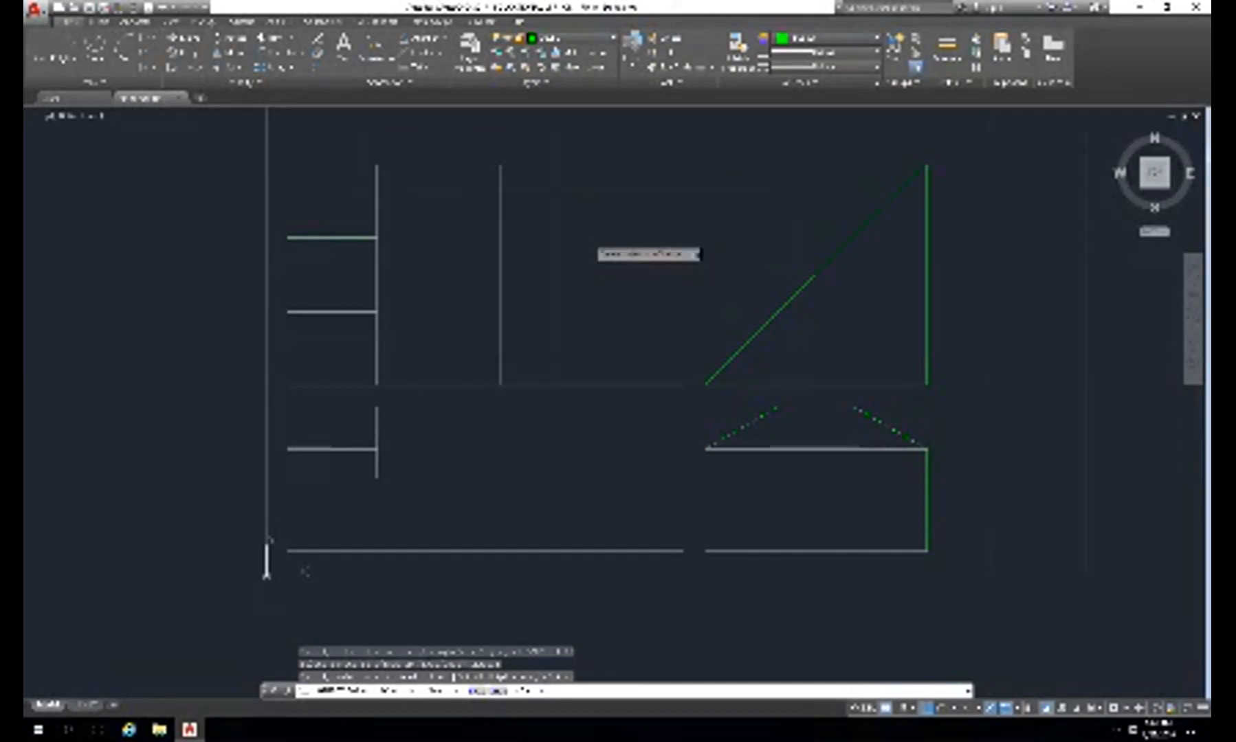
text(e)
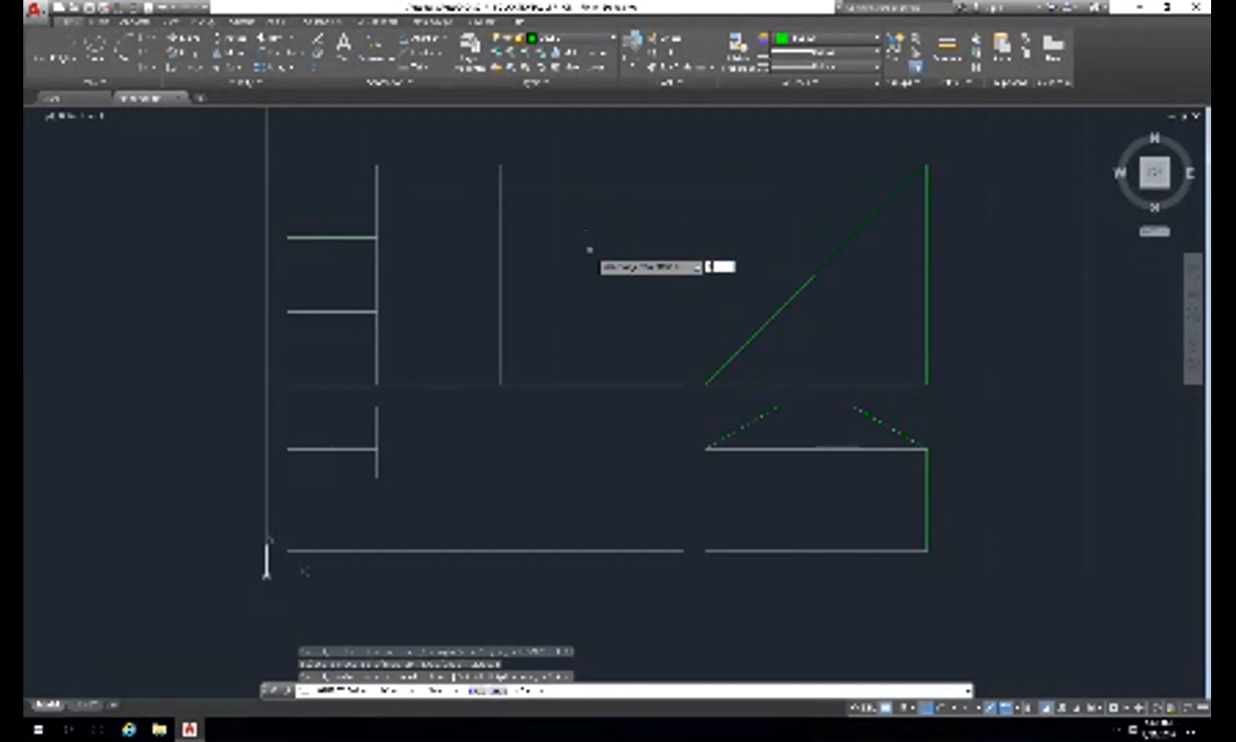
key(Return)
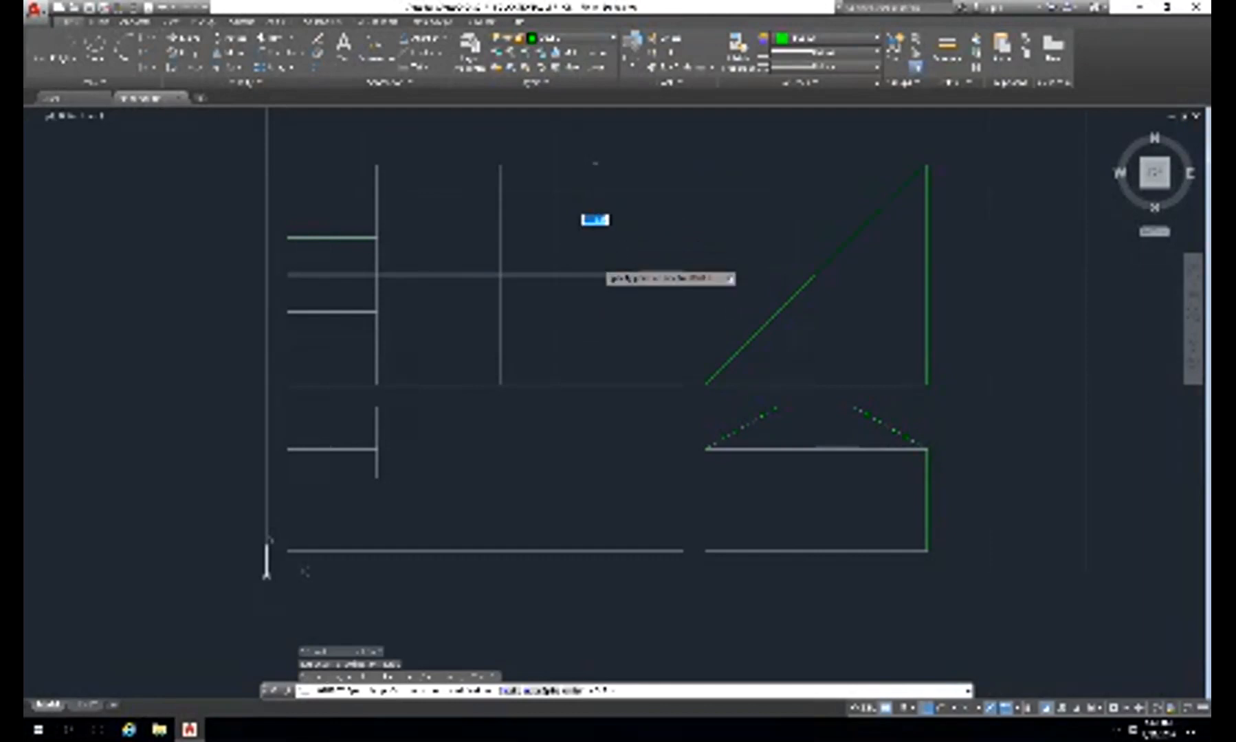
text(10)
key(Return)
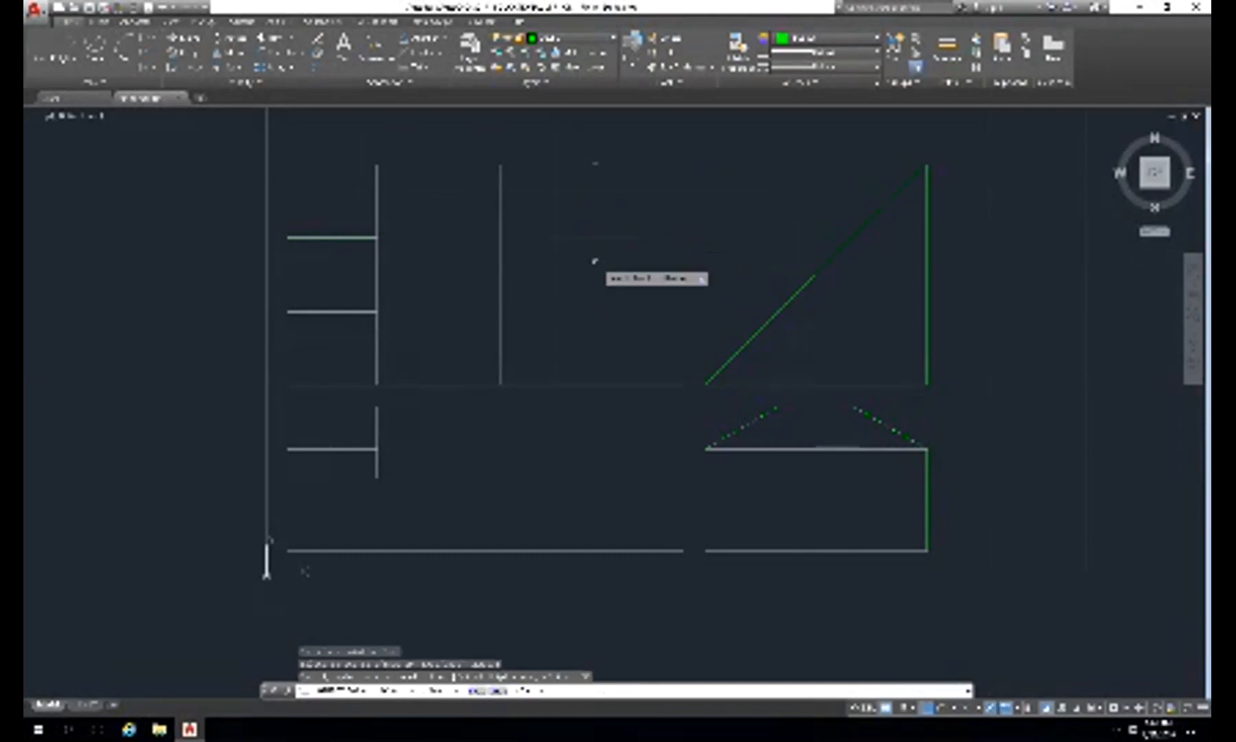
- Try offsetting the mid-depth centre line downward, and undo that offset
click(596, 275)
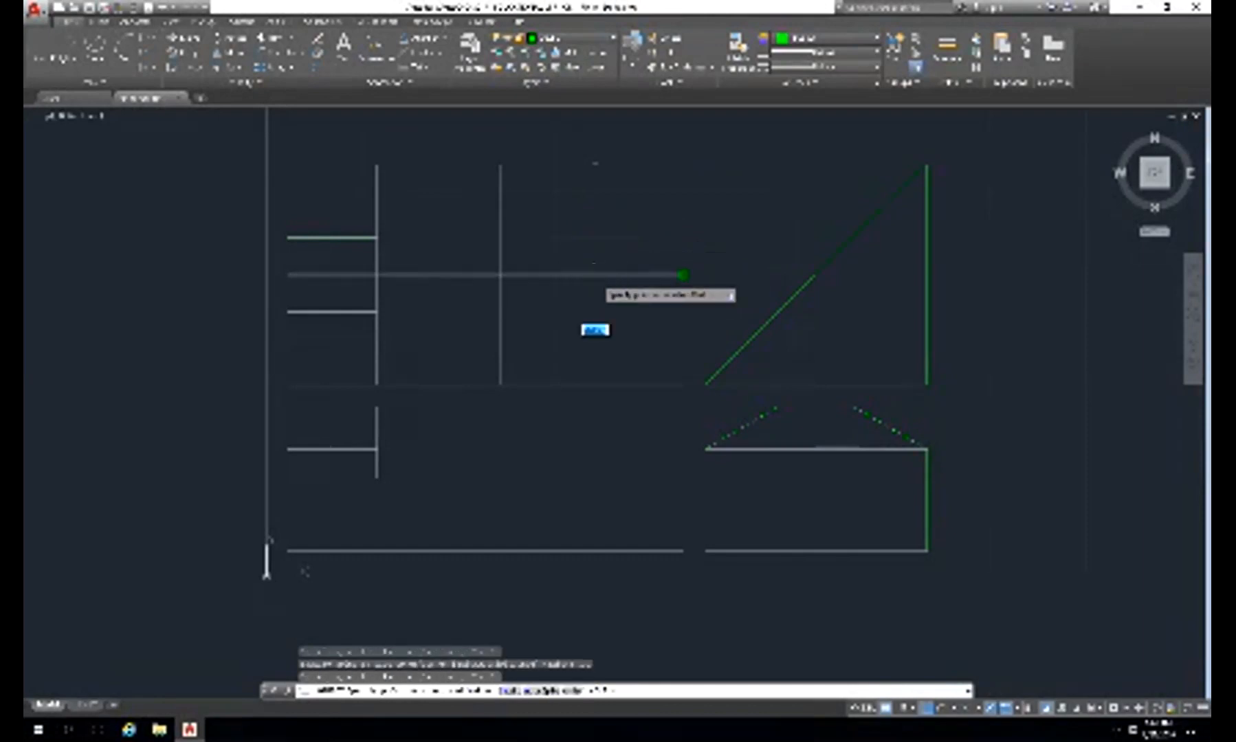
text(10)
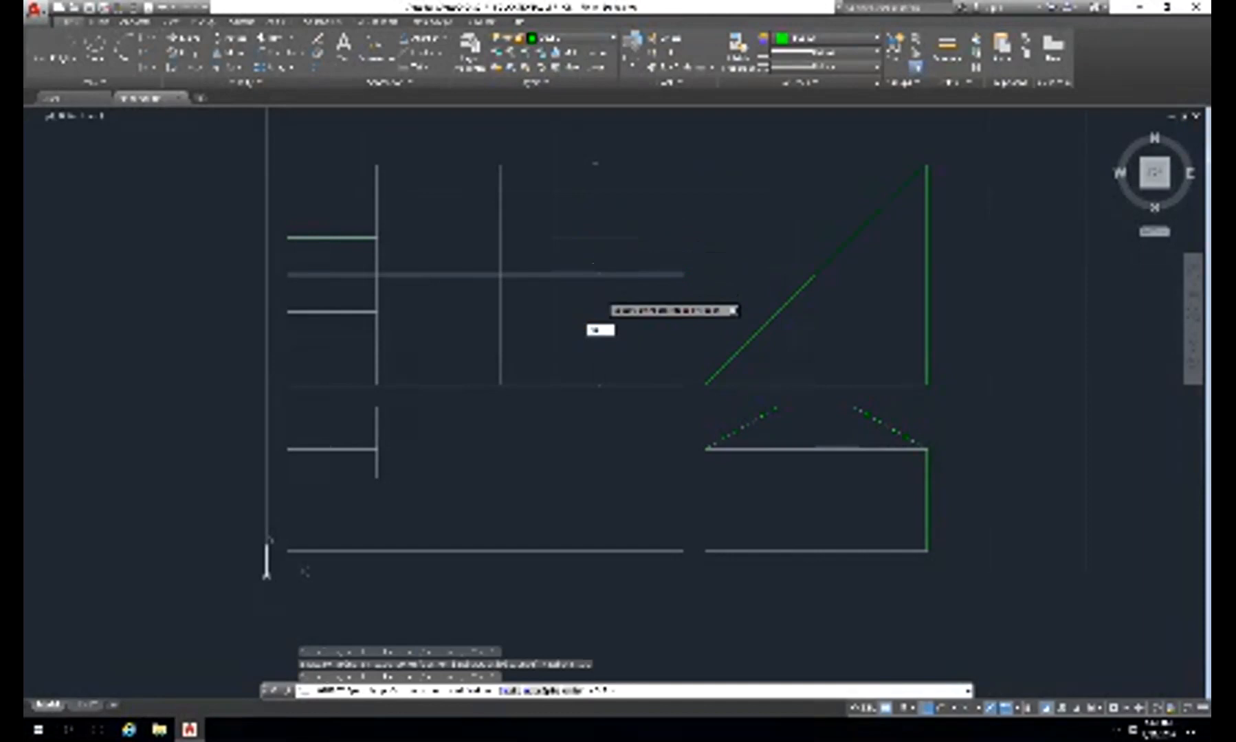
key(Return)
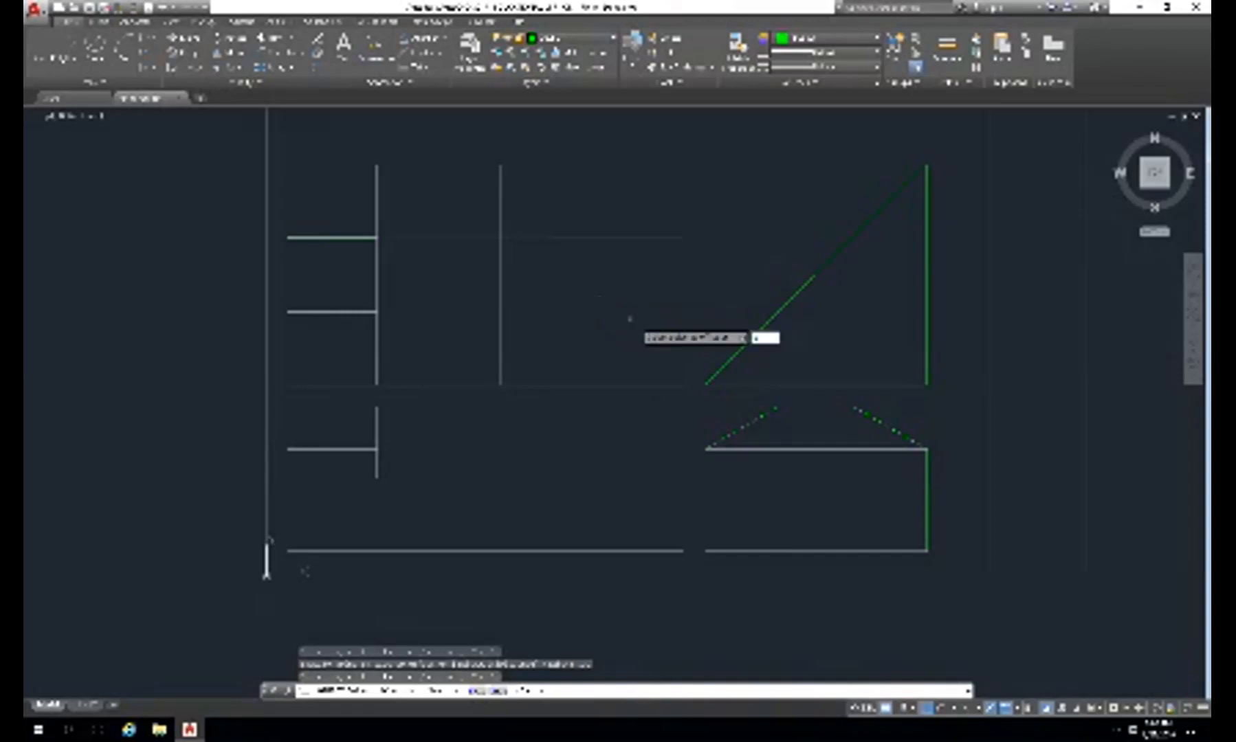
key(Return)
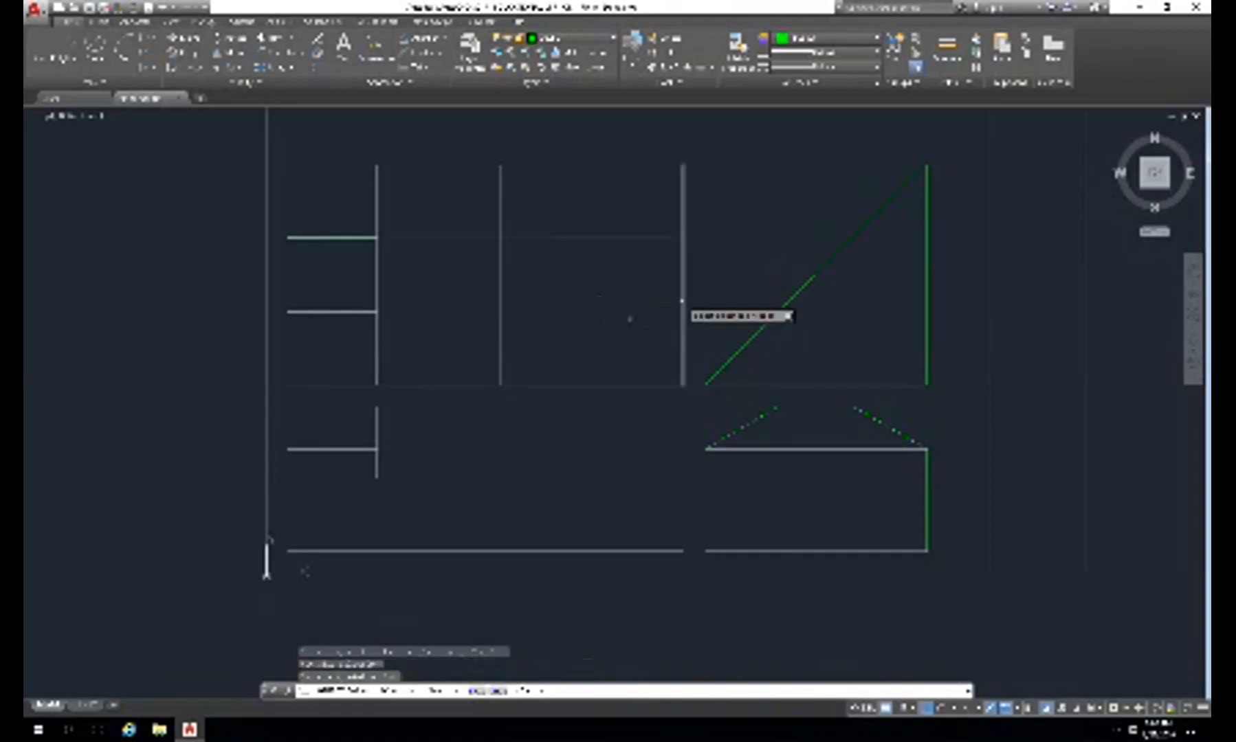
- Offset the top view's right edge inward by the same distance to create the hole's vertical centre line
click(684, 301)
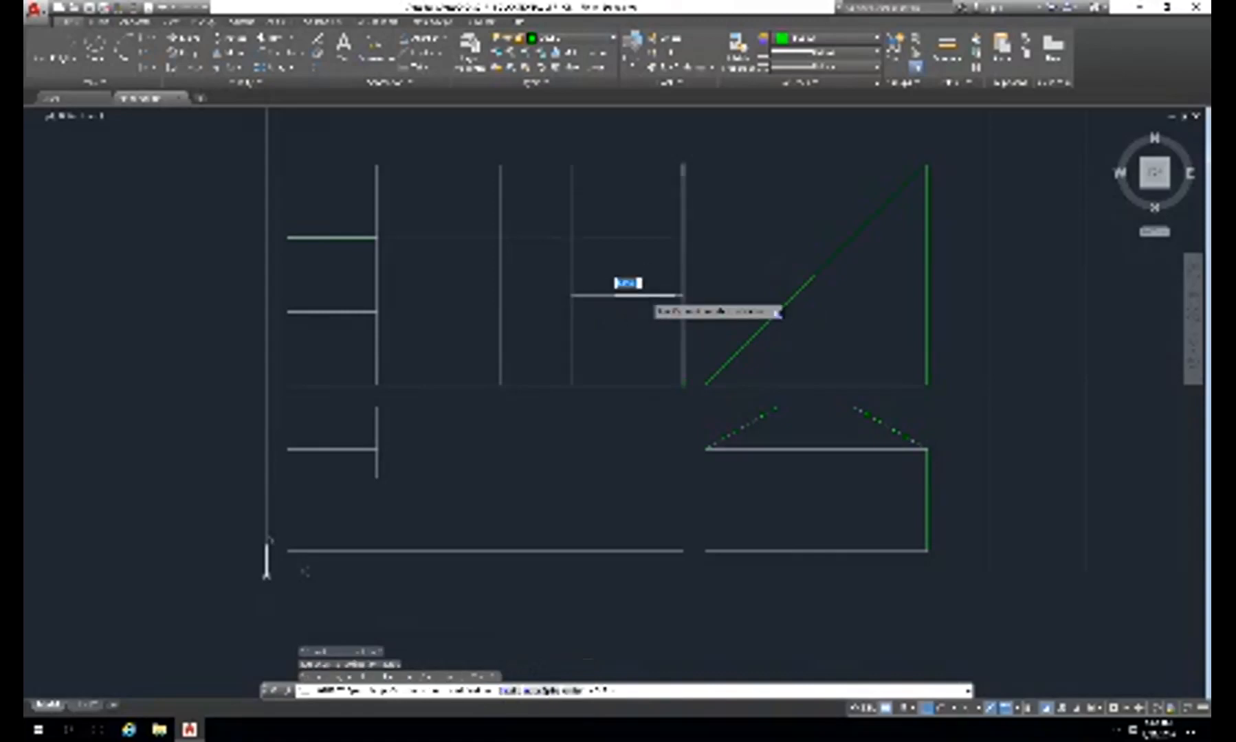
text(60)
key(Return)
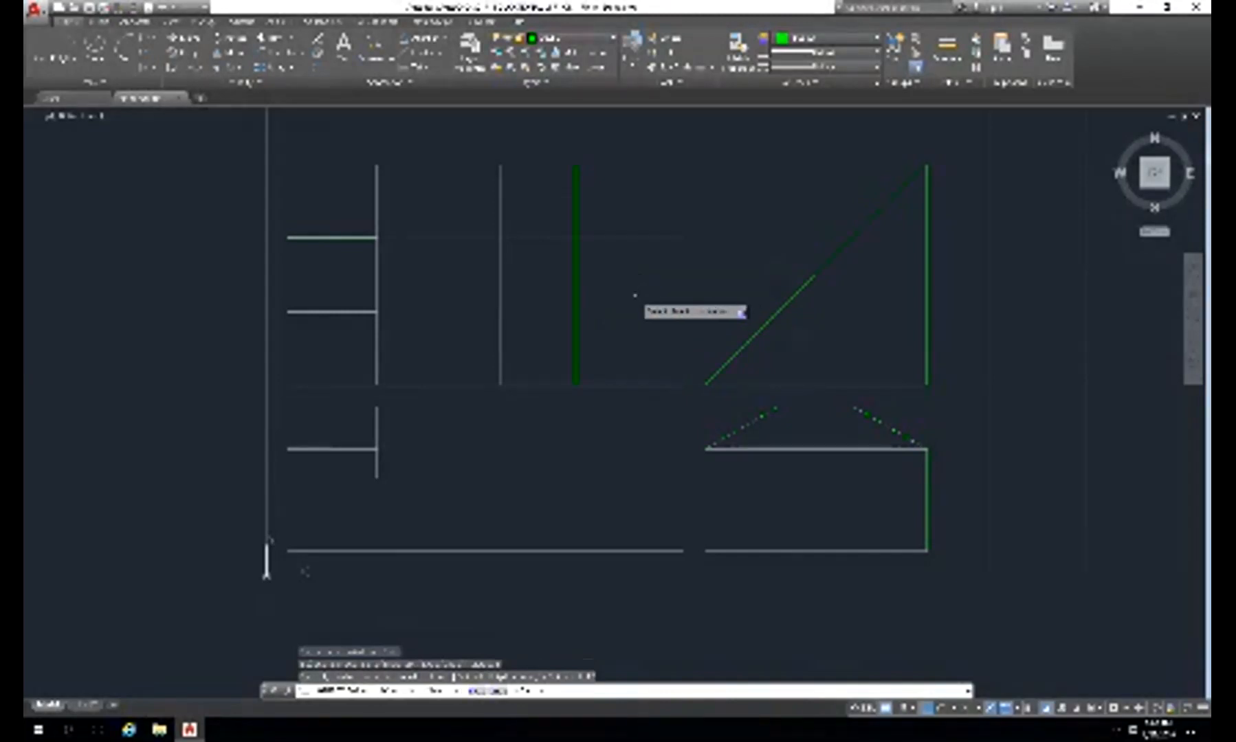
key(Escape)
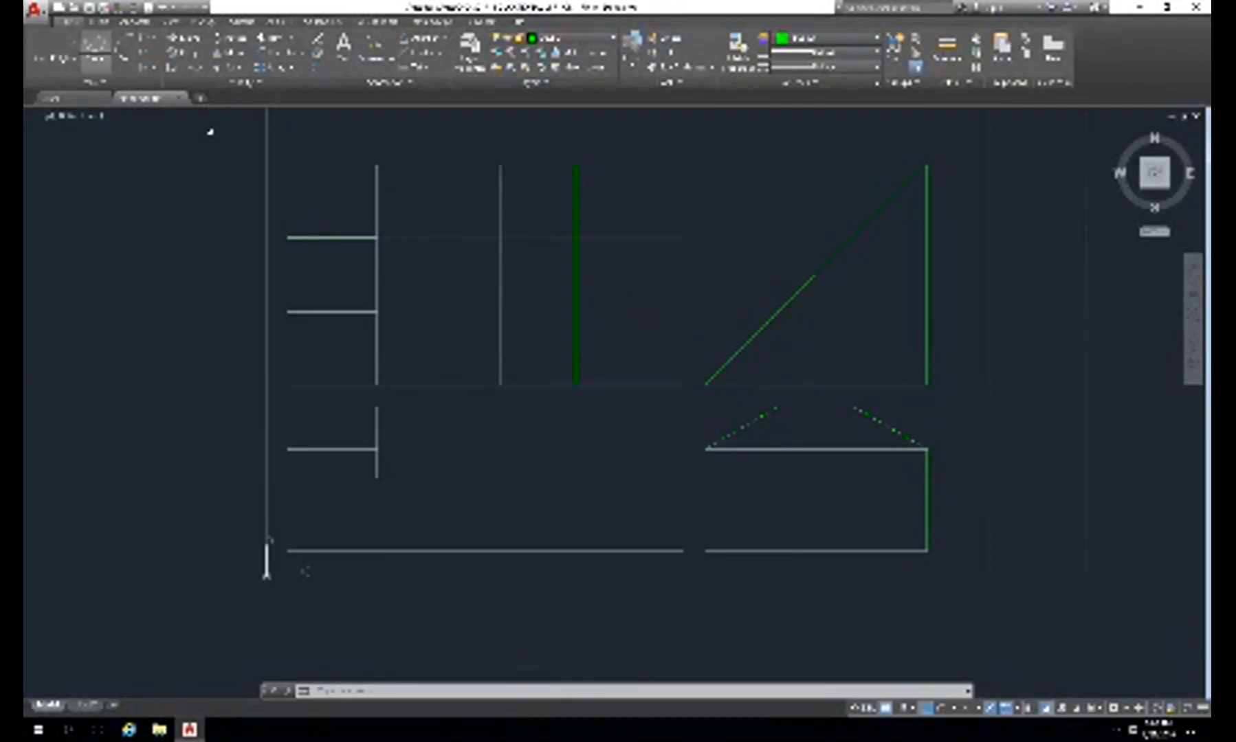
- Draw a centre-diameter circle at the mid-depth point of the vertical centre line, spanning the two inner horizontal lines
click(95, 61)
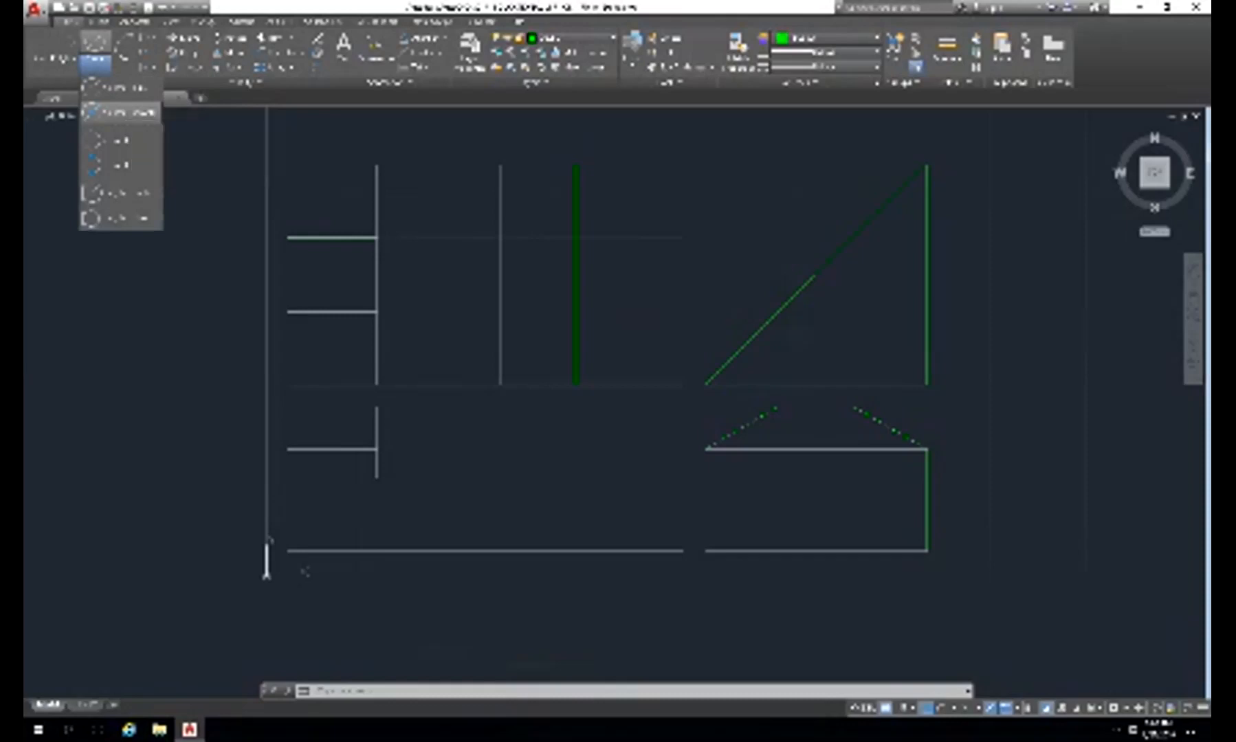
click(110, 112)
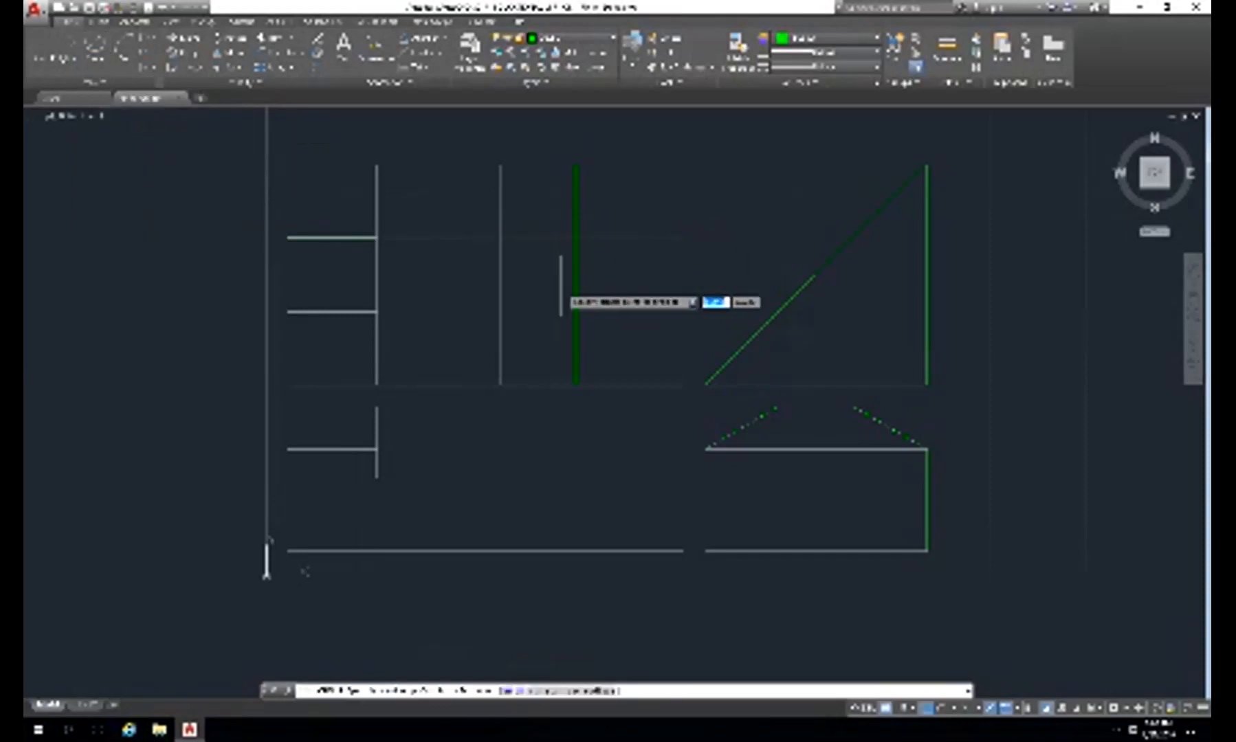
click(576, 275)
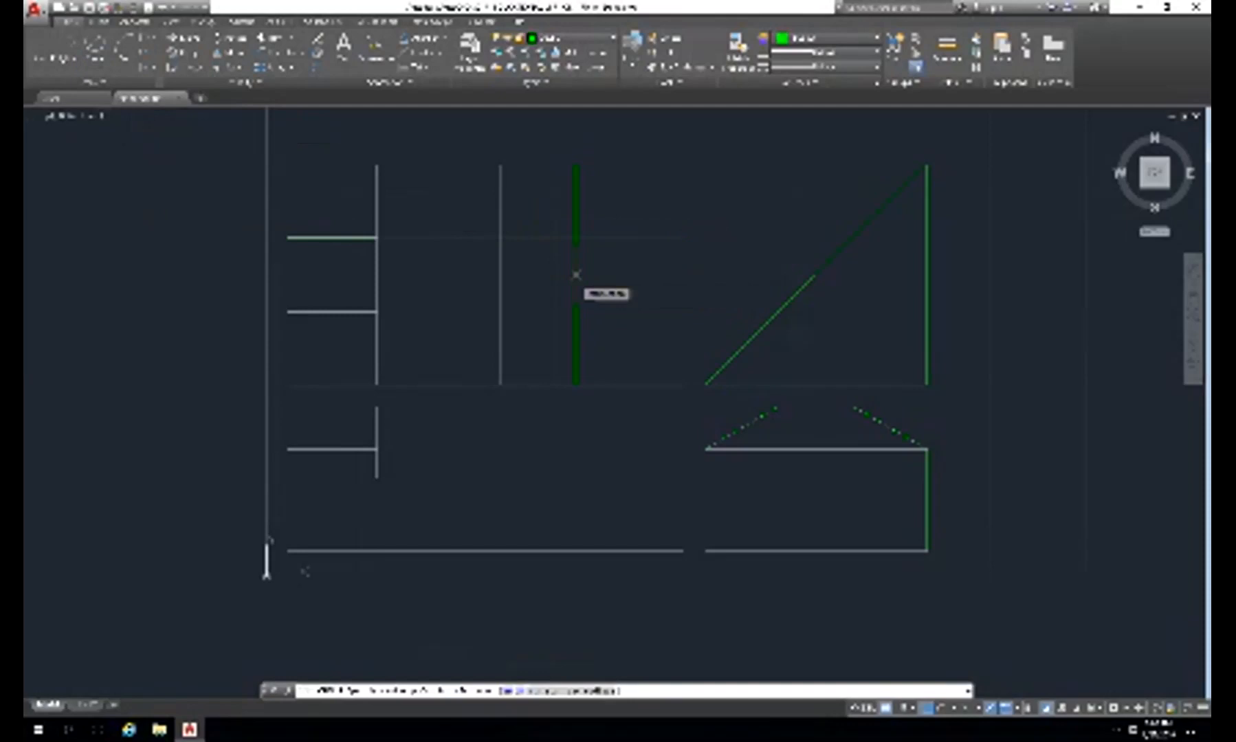
click(576, 275)
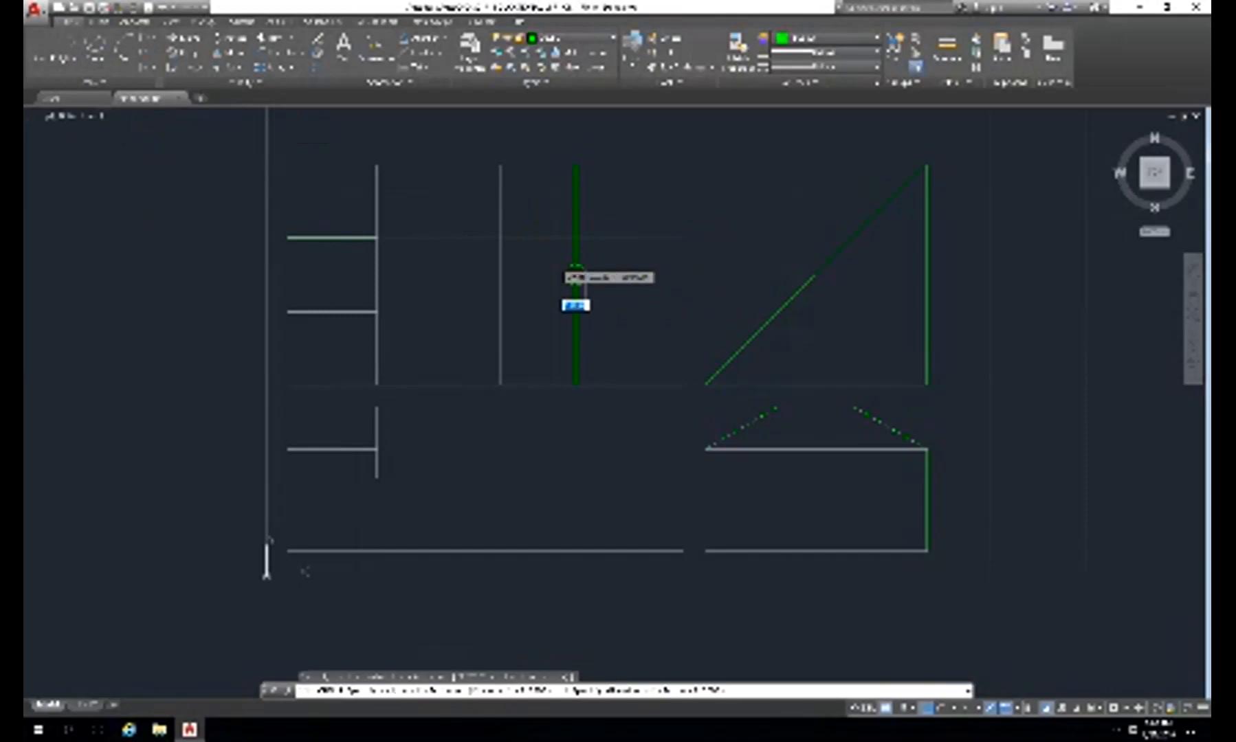
text(1)
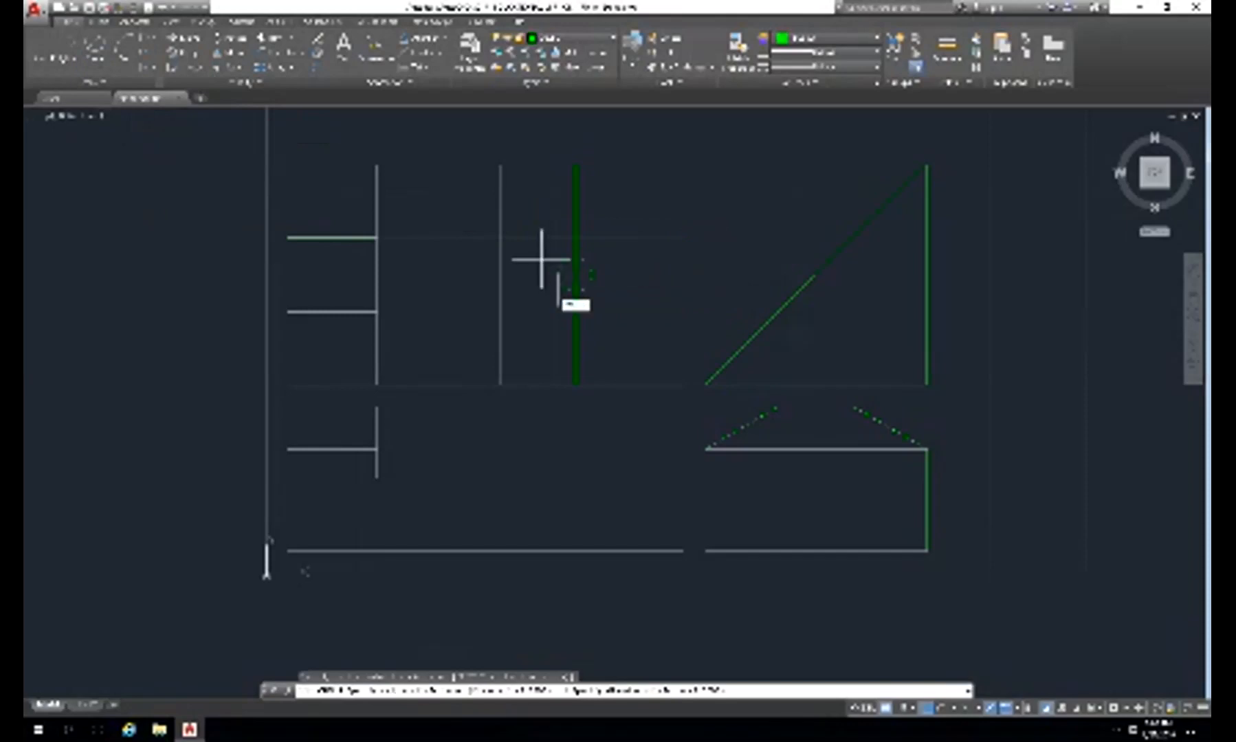
key(Return)
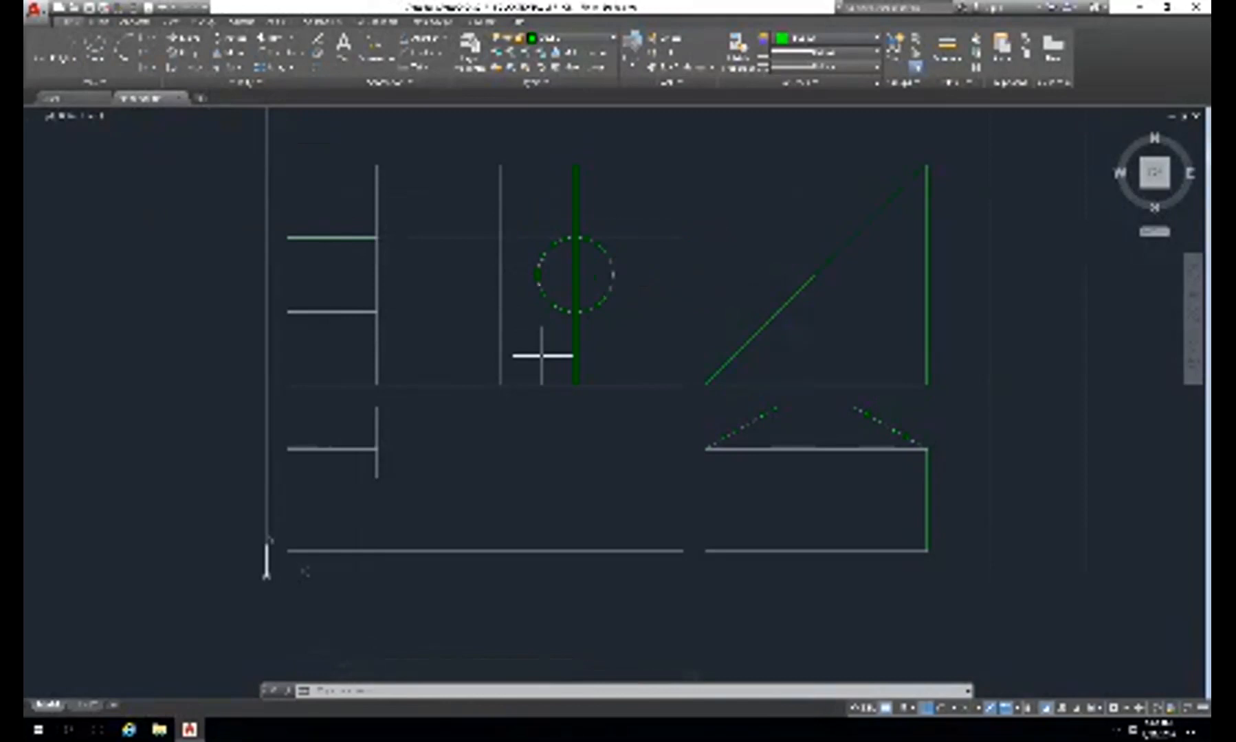
- Offset the top view's upper inner horizontal line upward and its lower inner horizontal line downward by the same distance
text(c)
key(Return)
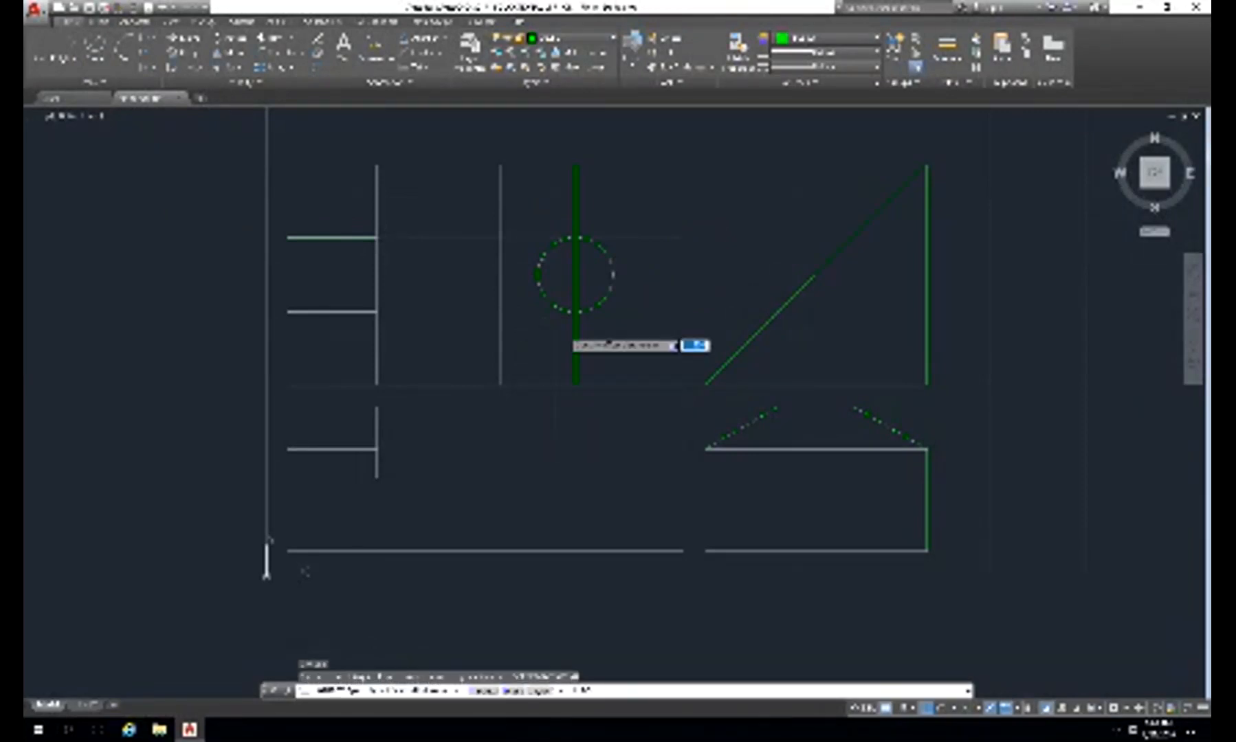
text(.)
key(Return)
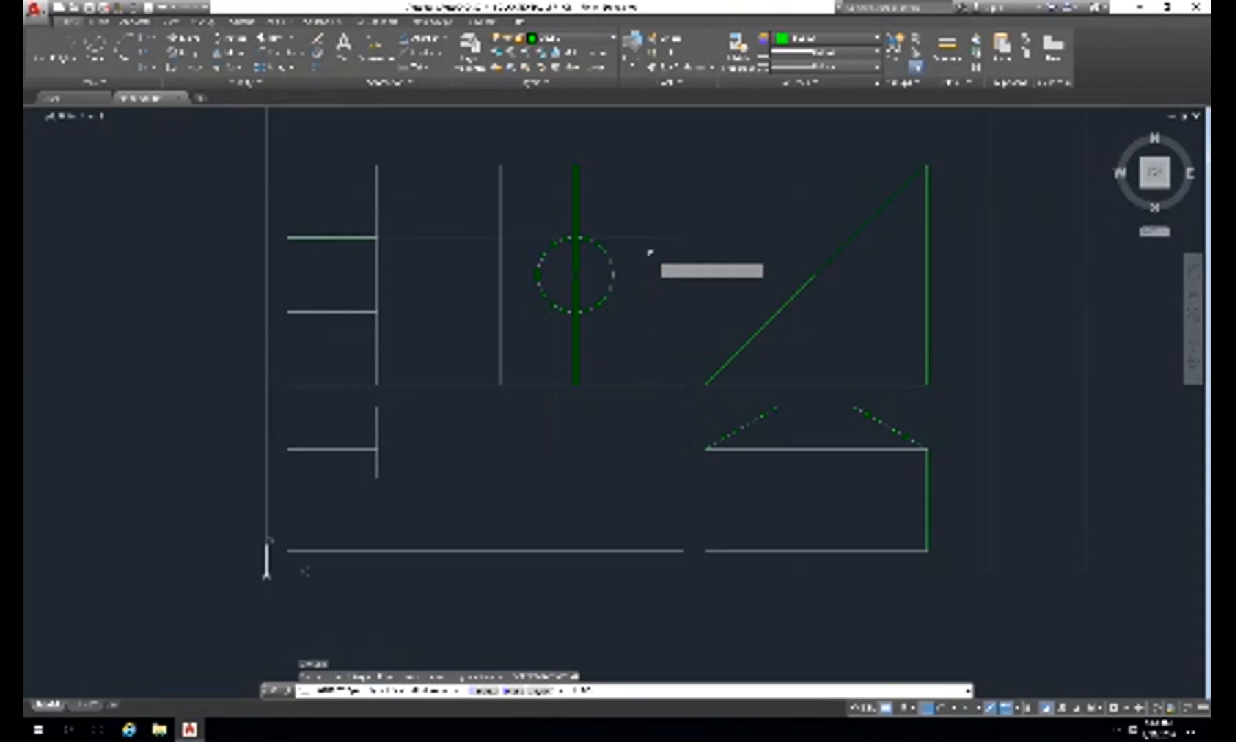
click(644, 238)
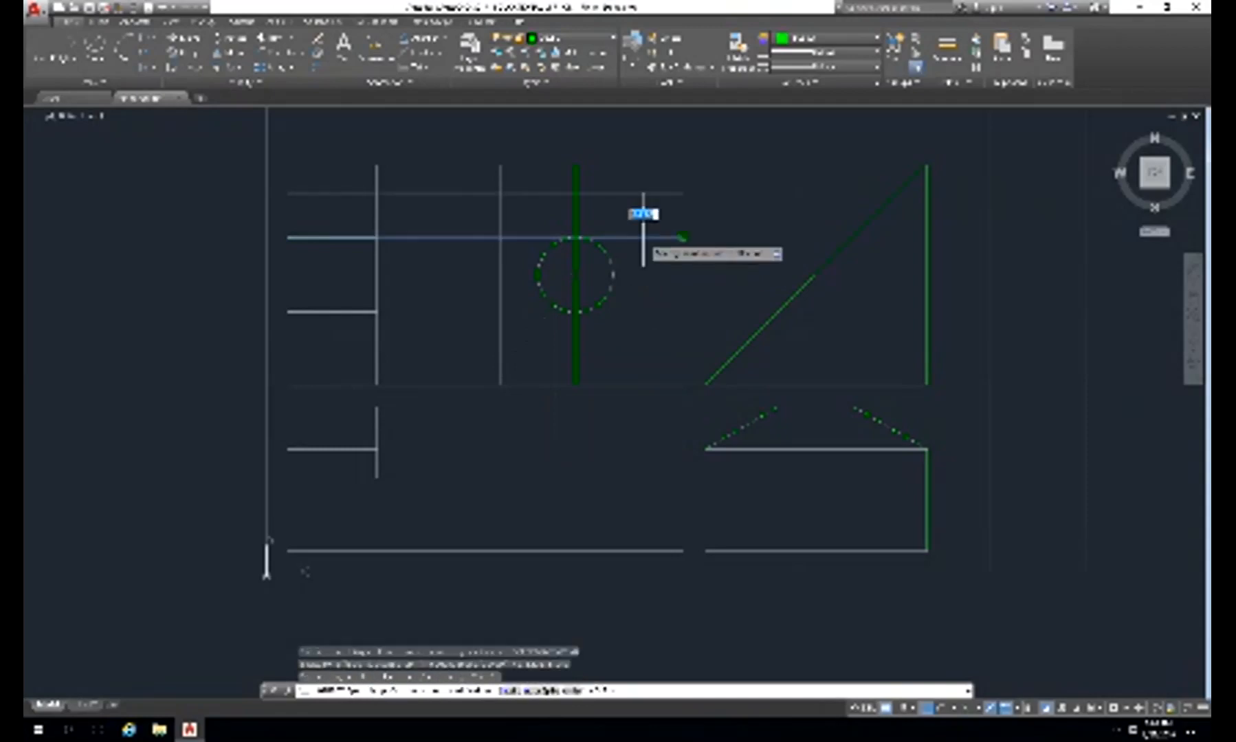
click(641, 203)
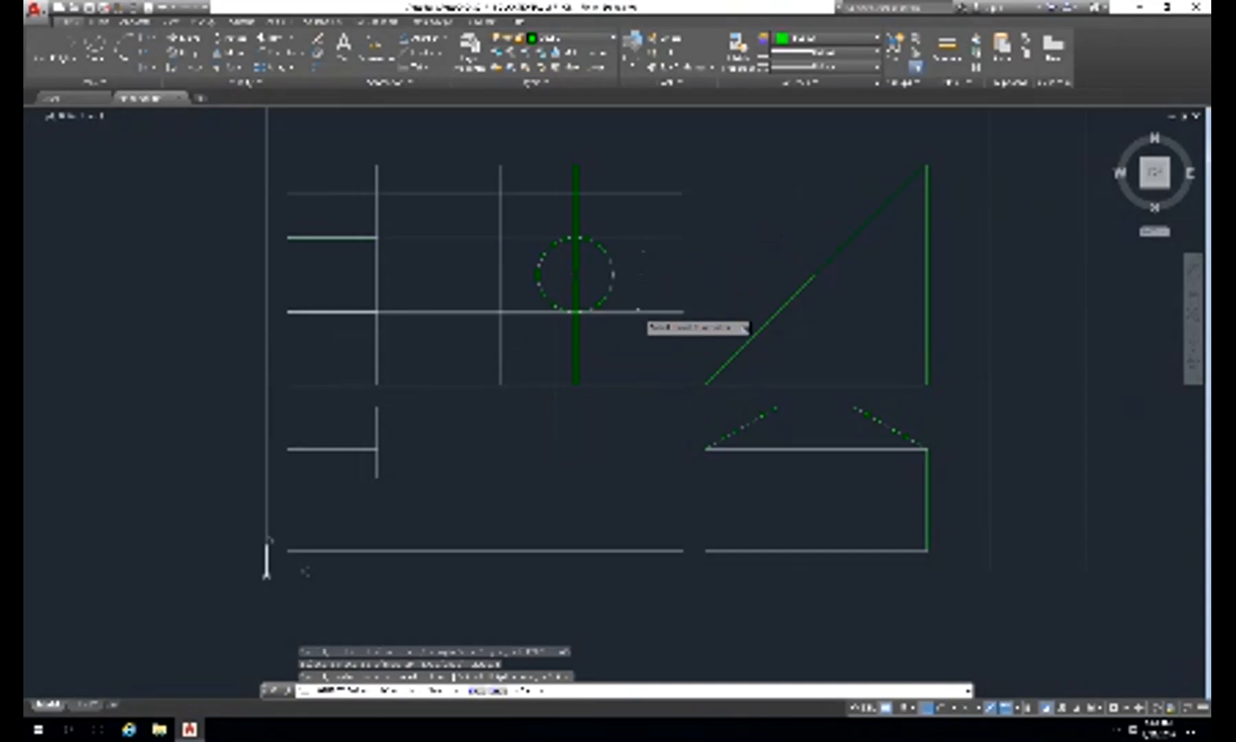
click(636, 312)
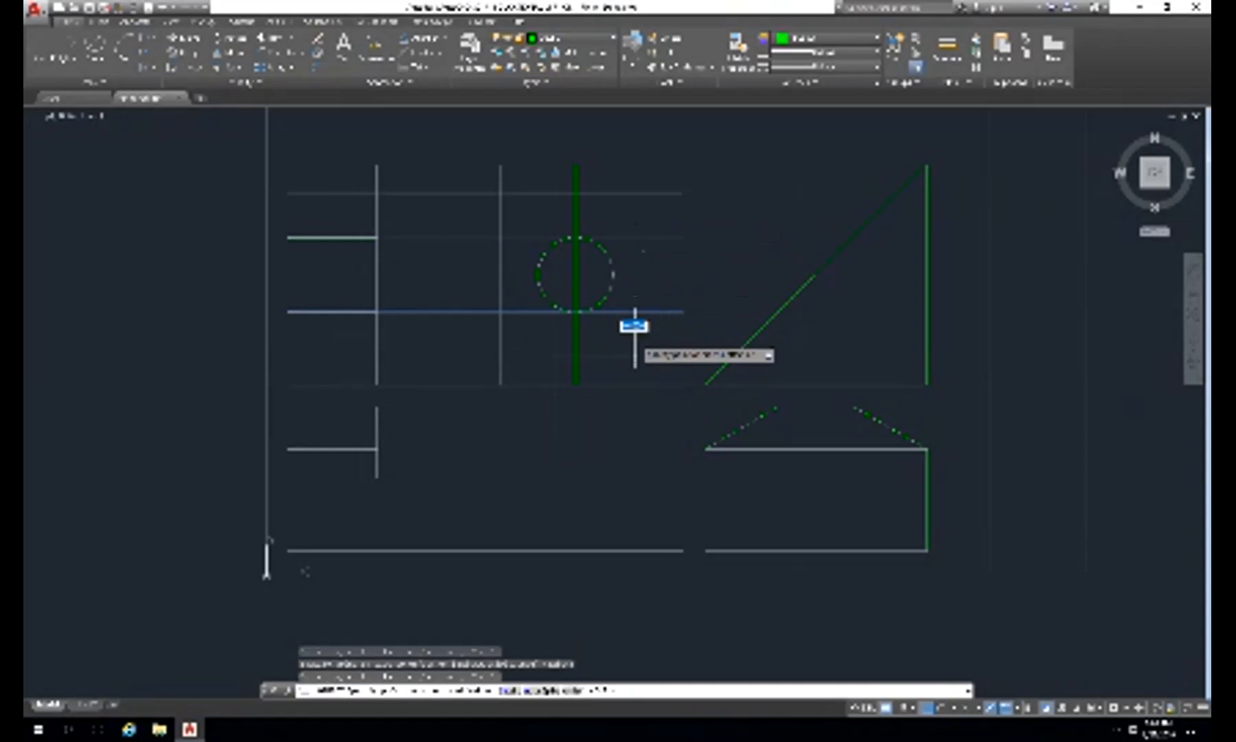
click(635, 366)
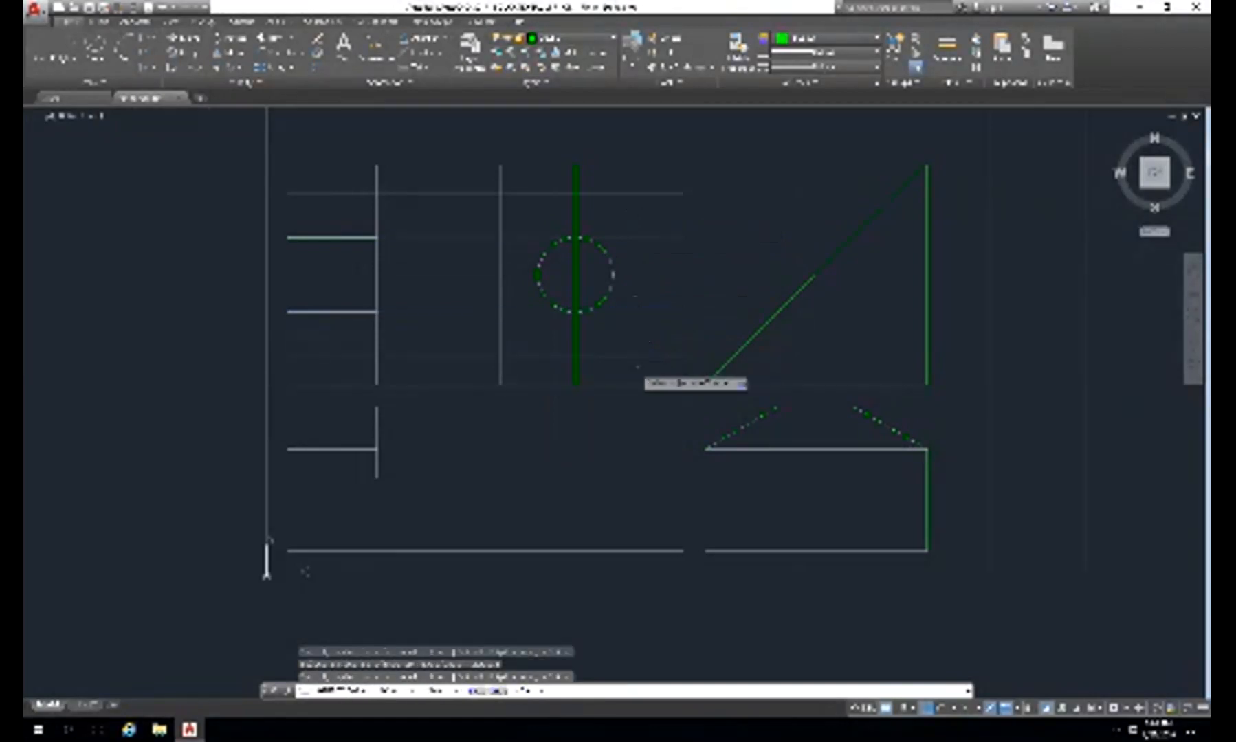
key(Escape)
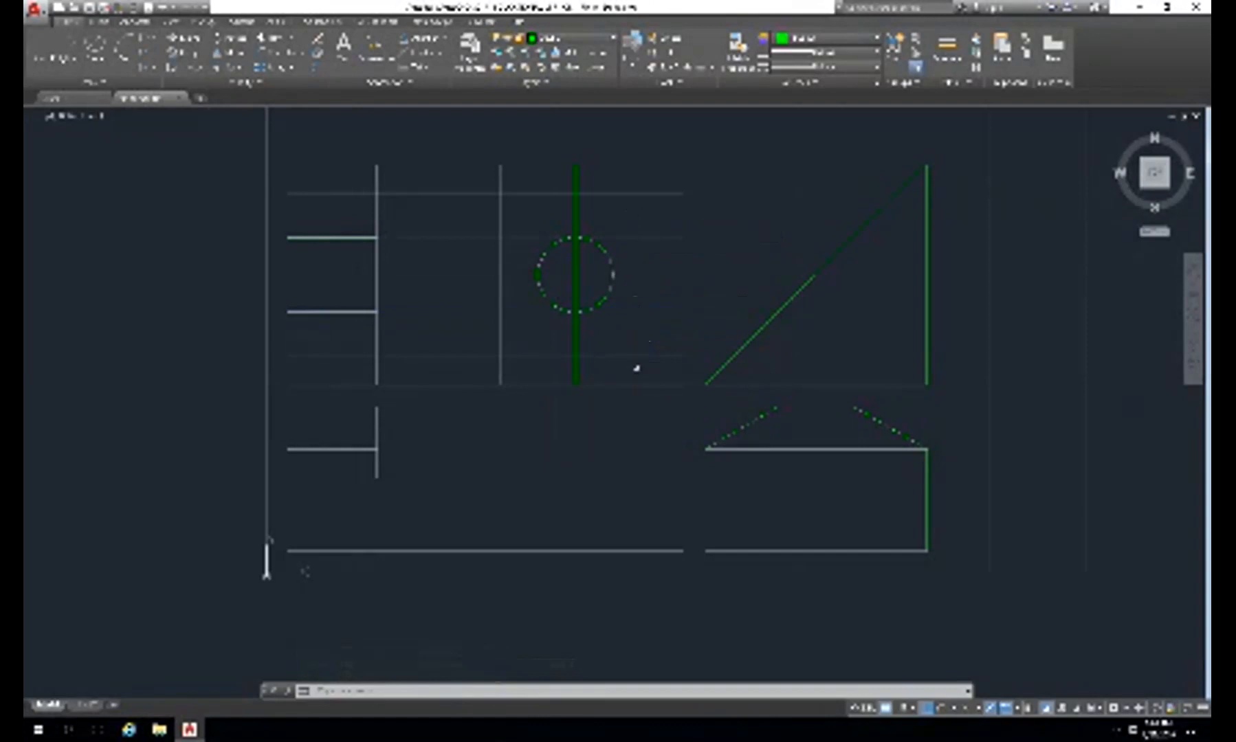
- Draw a slanted line from the lower end of the vertical line left of the circle to the lower offset line's right end
text(l)
key(Return)
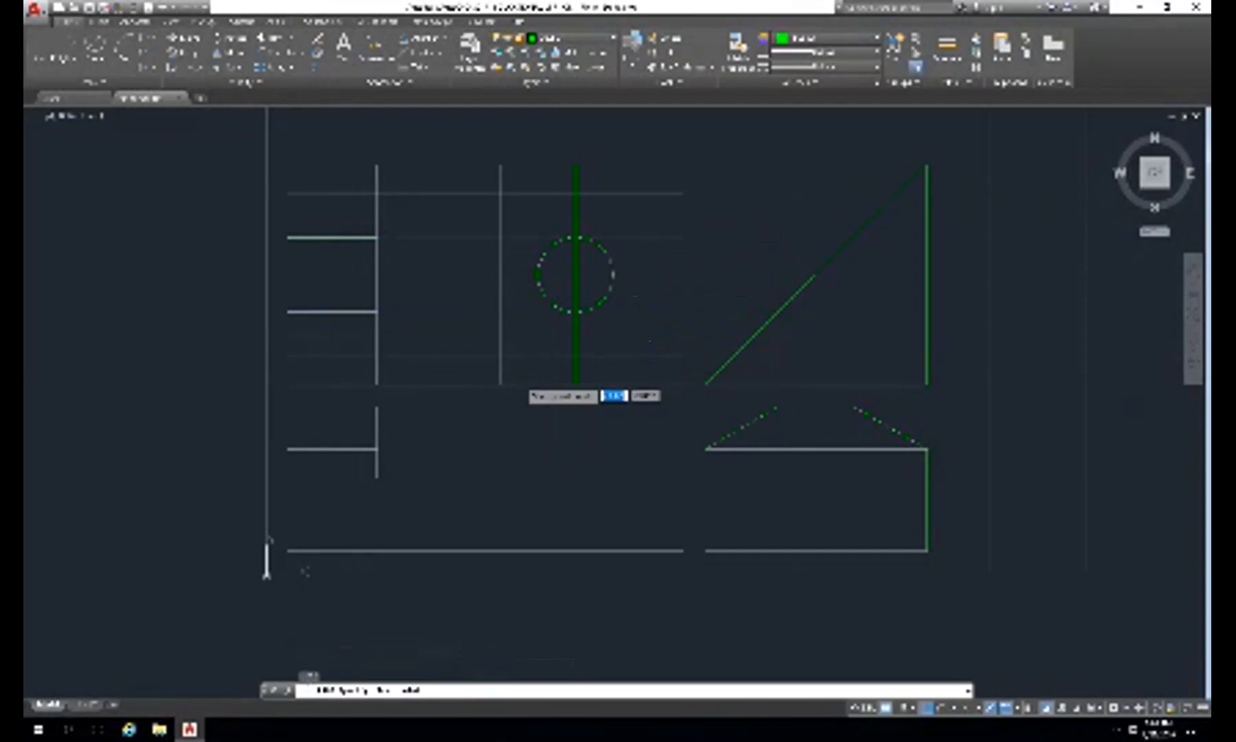
click(501, 385)
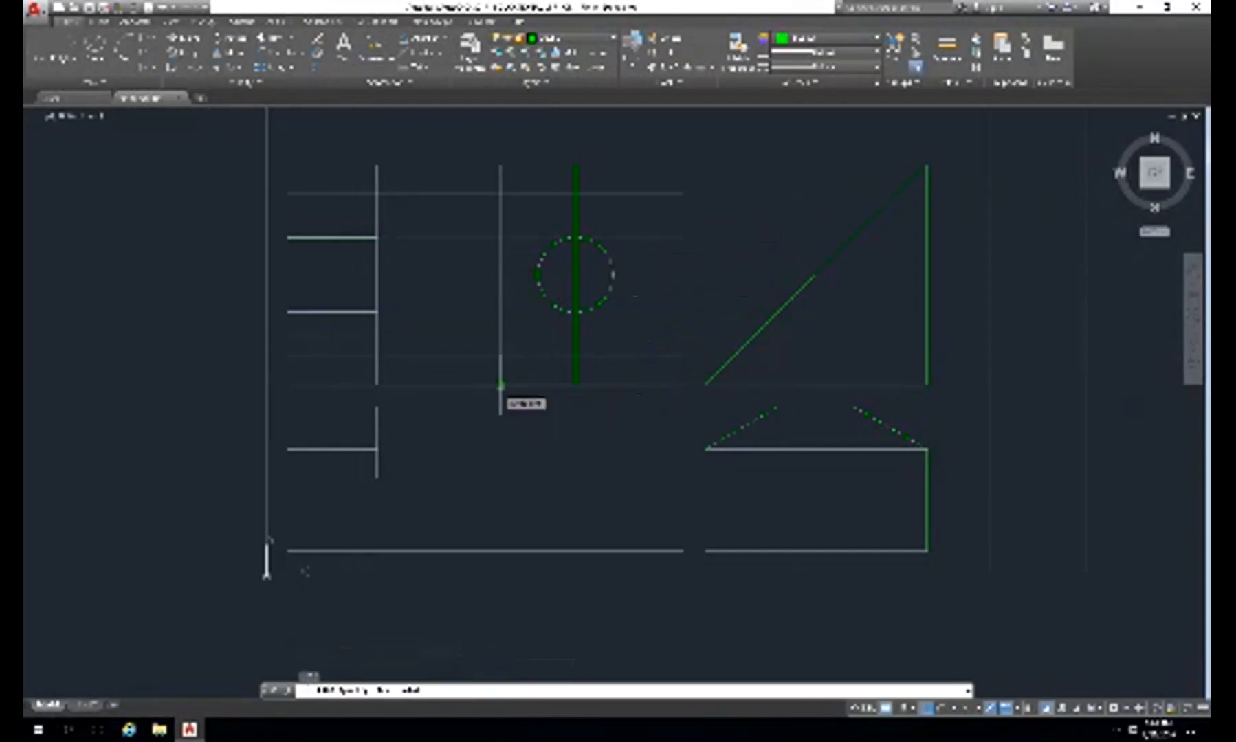
click(500, 385)
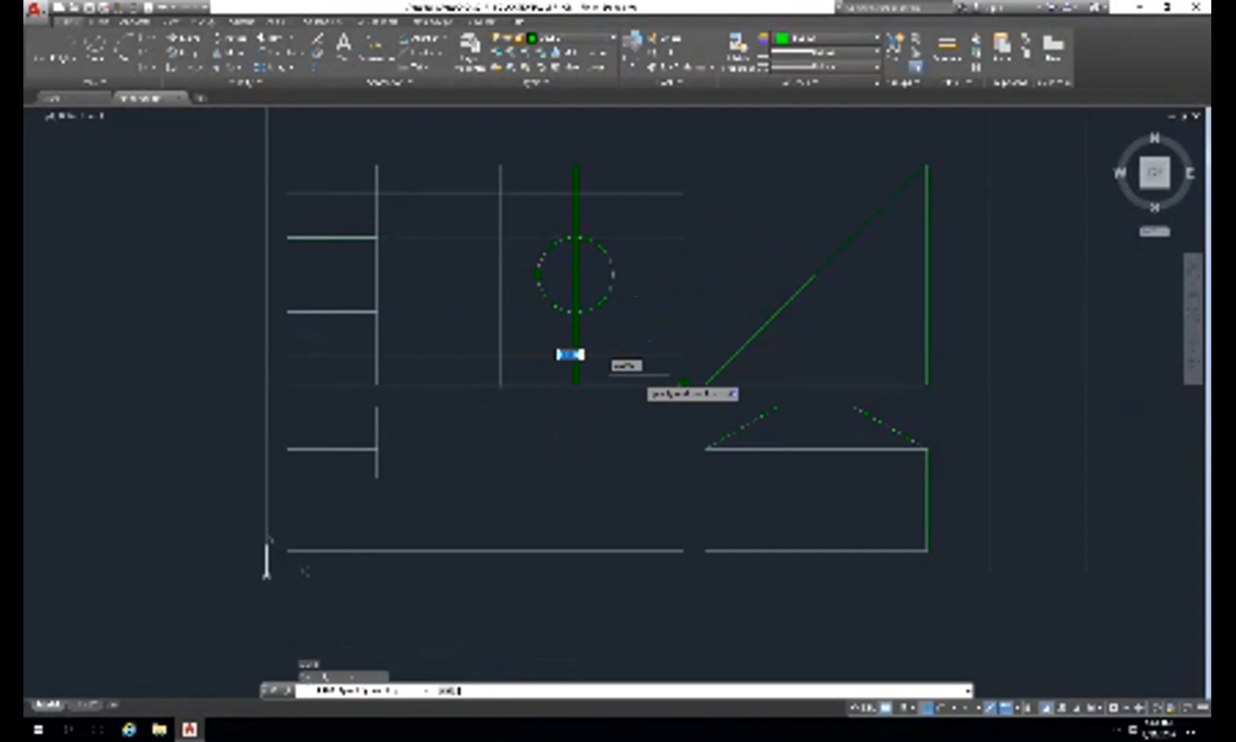
key(F8)
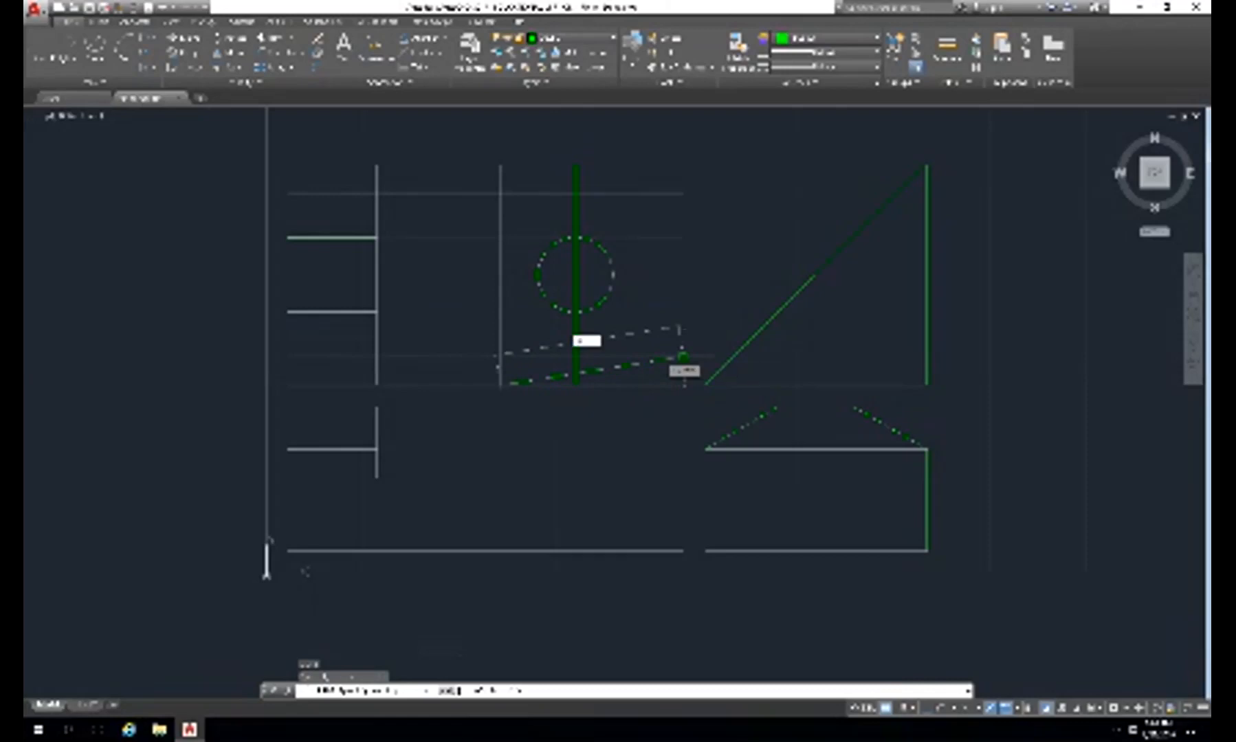
click(682, 357)
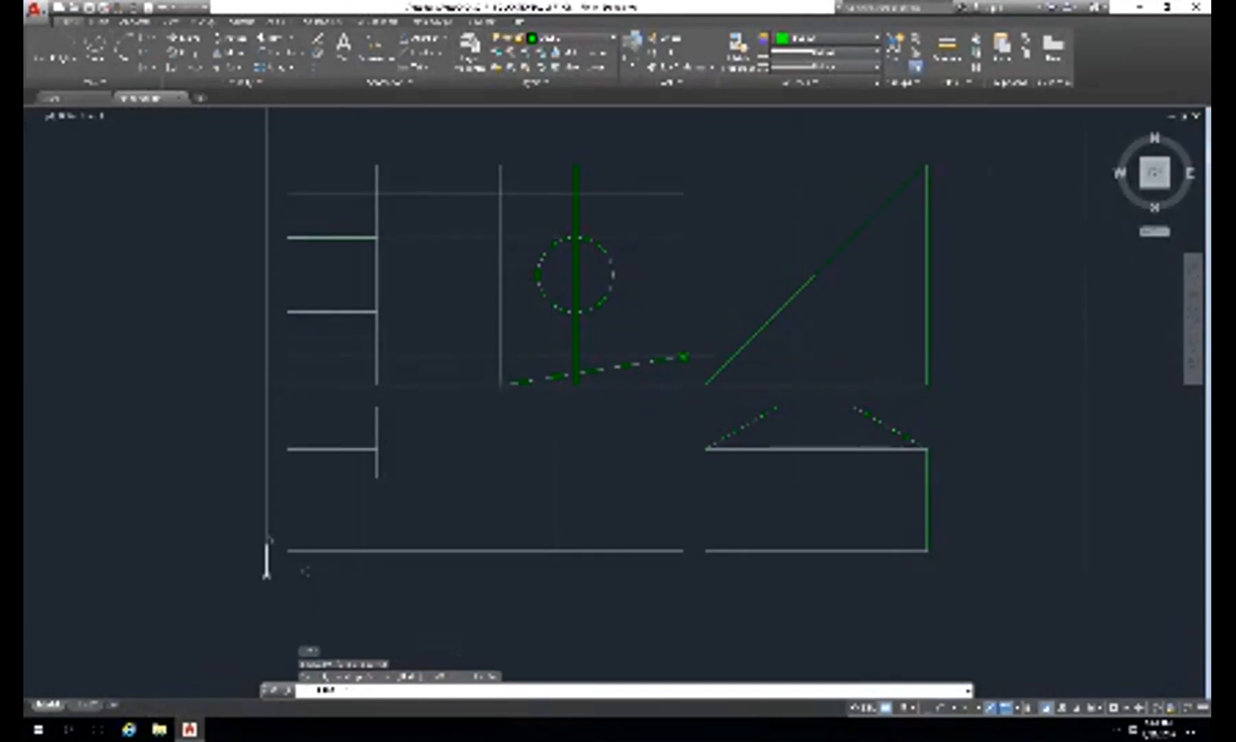
key(Return)
key(Return)
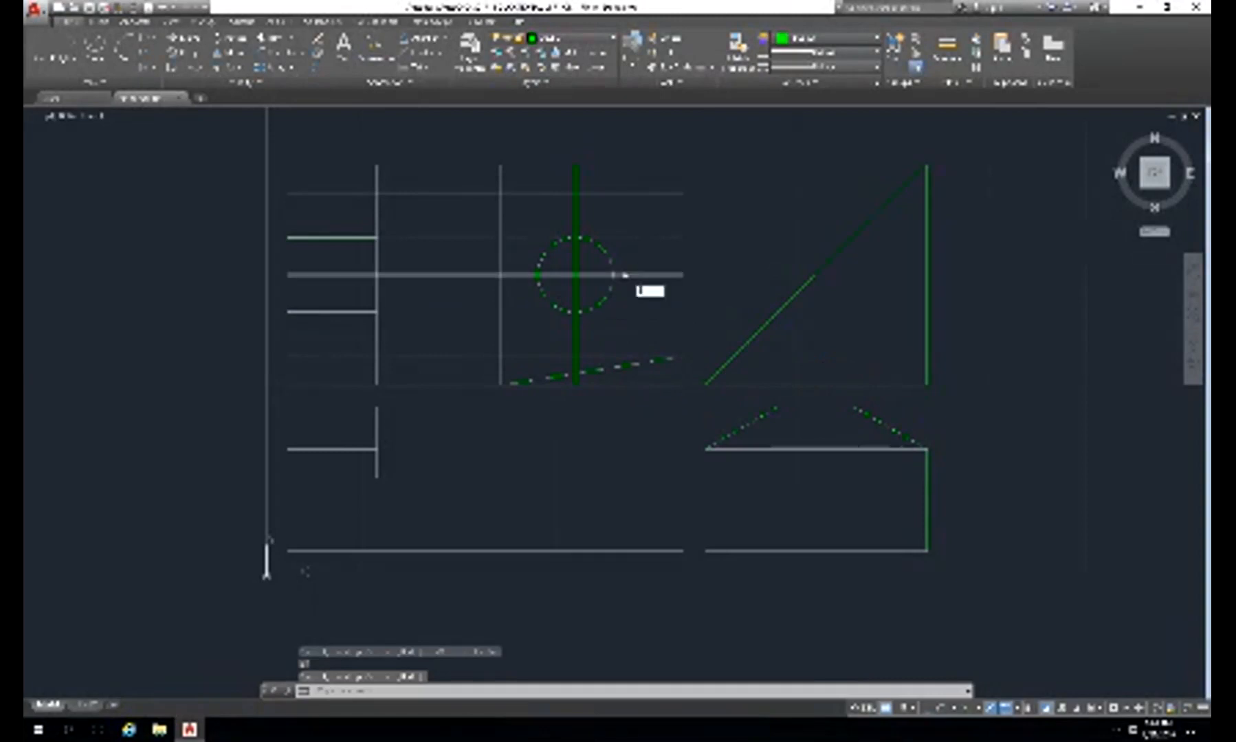
- Draw the matching slanted line from that vertical line's upper end to the right end of the upper offset line
key(Return)
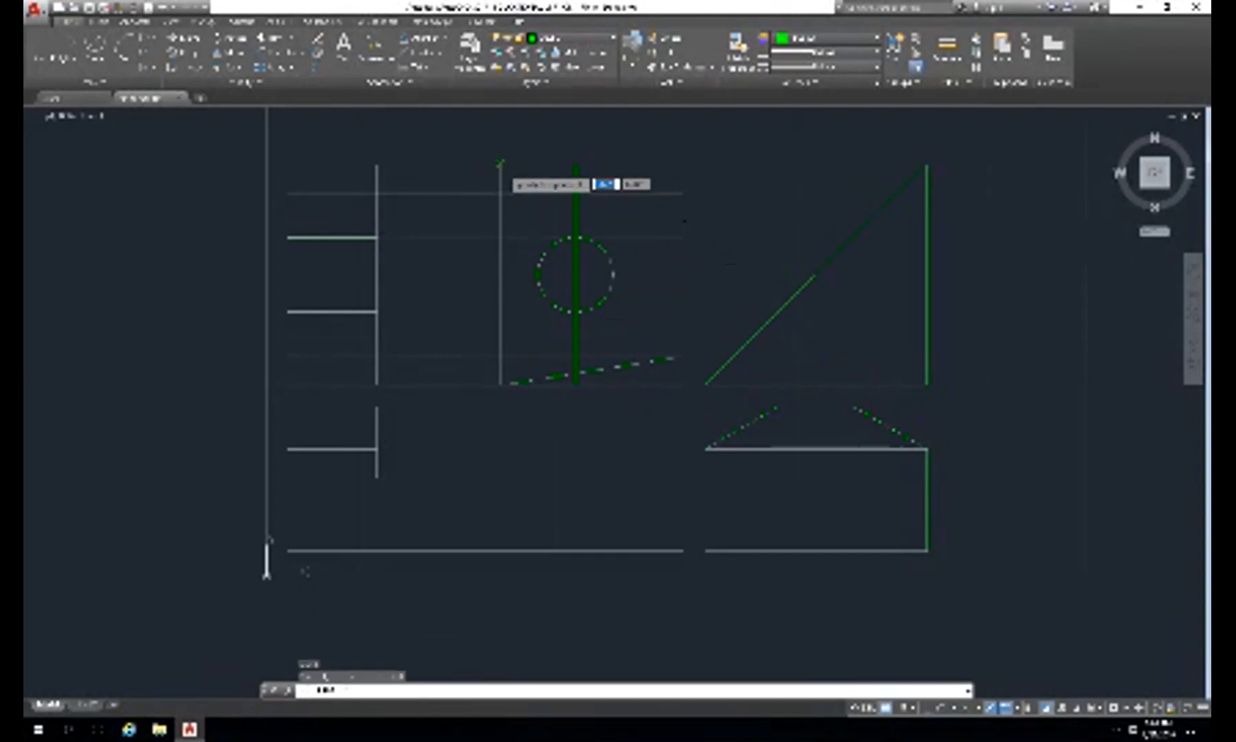
click(499, 164)
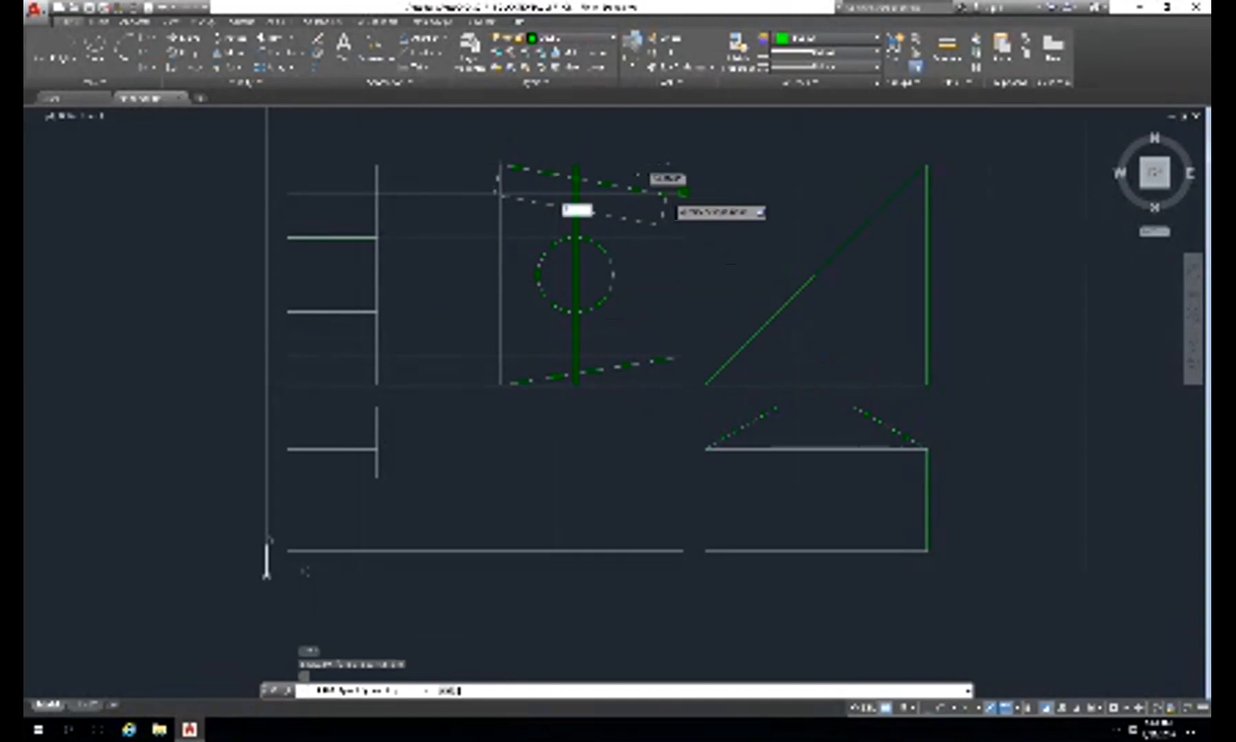
click(682, 191)
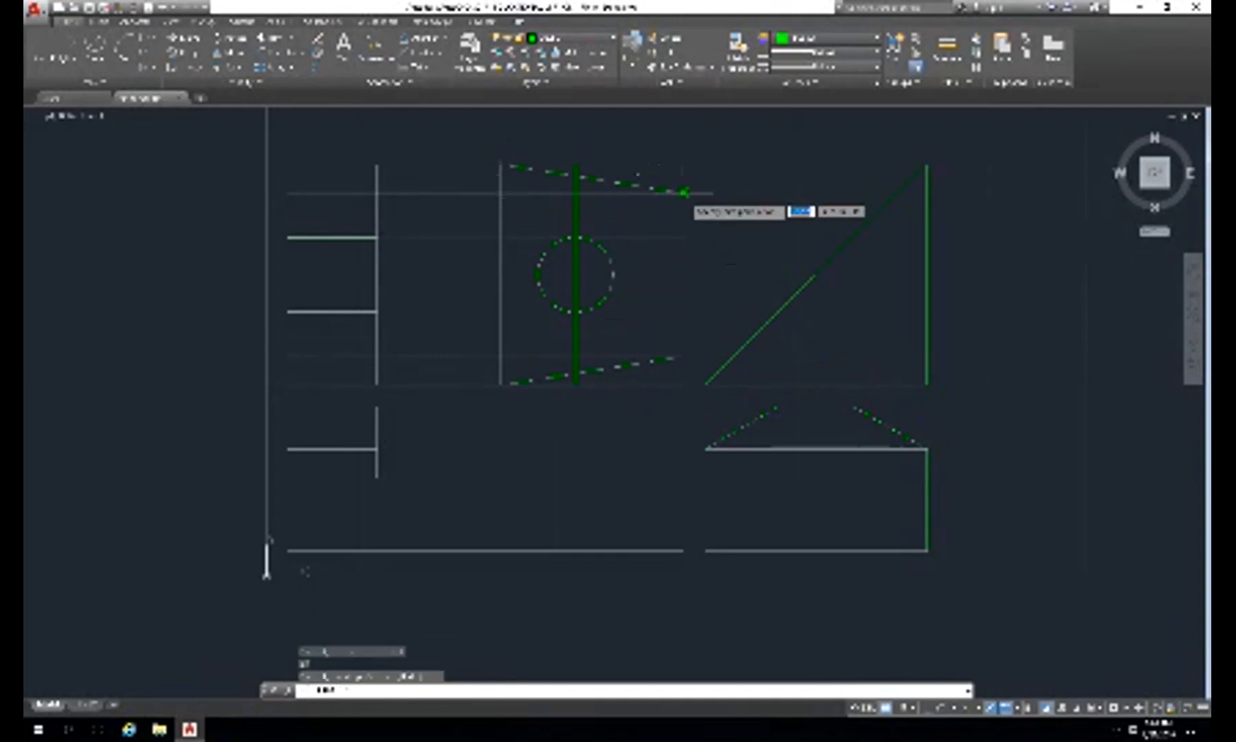
key(Return)
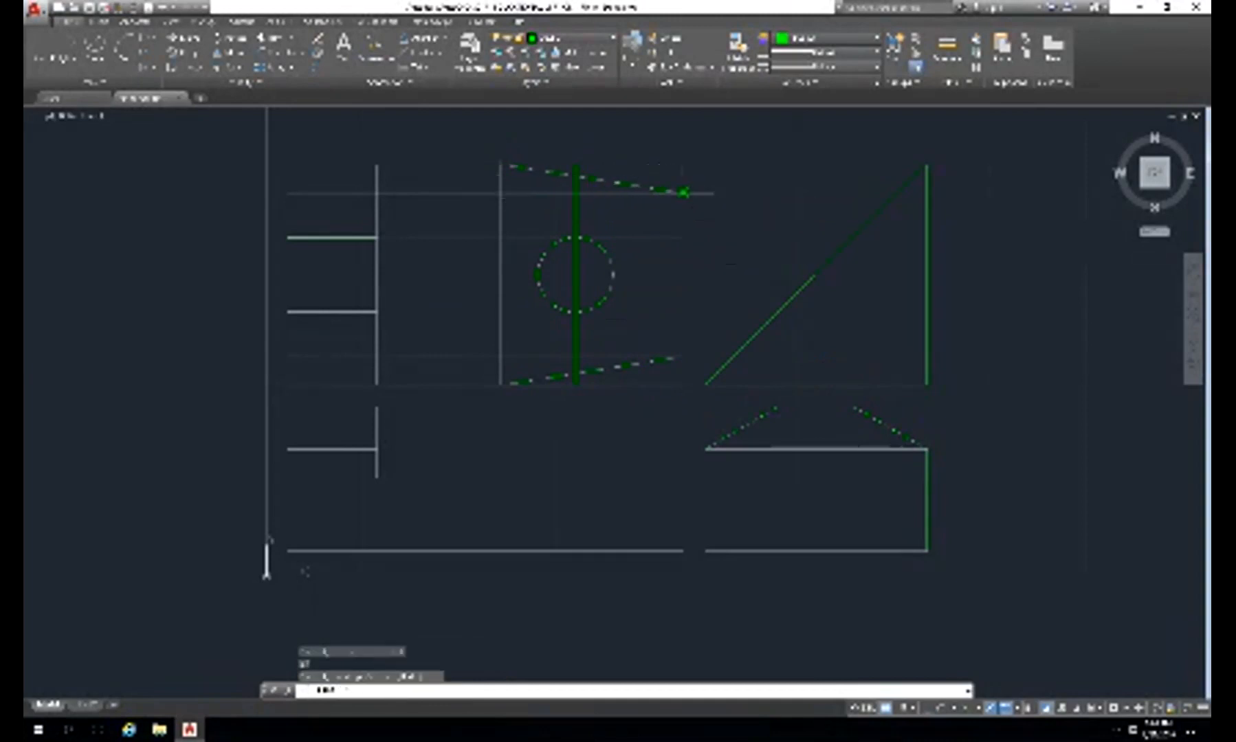
text(o)
key(Return)
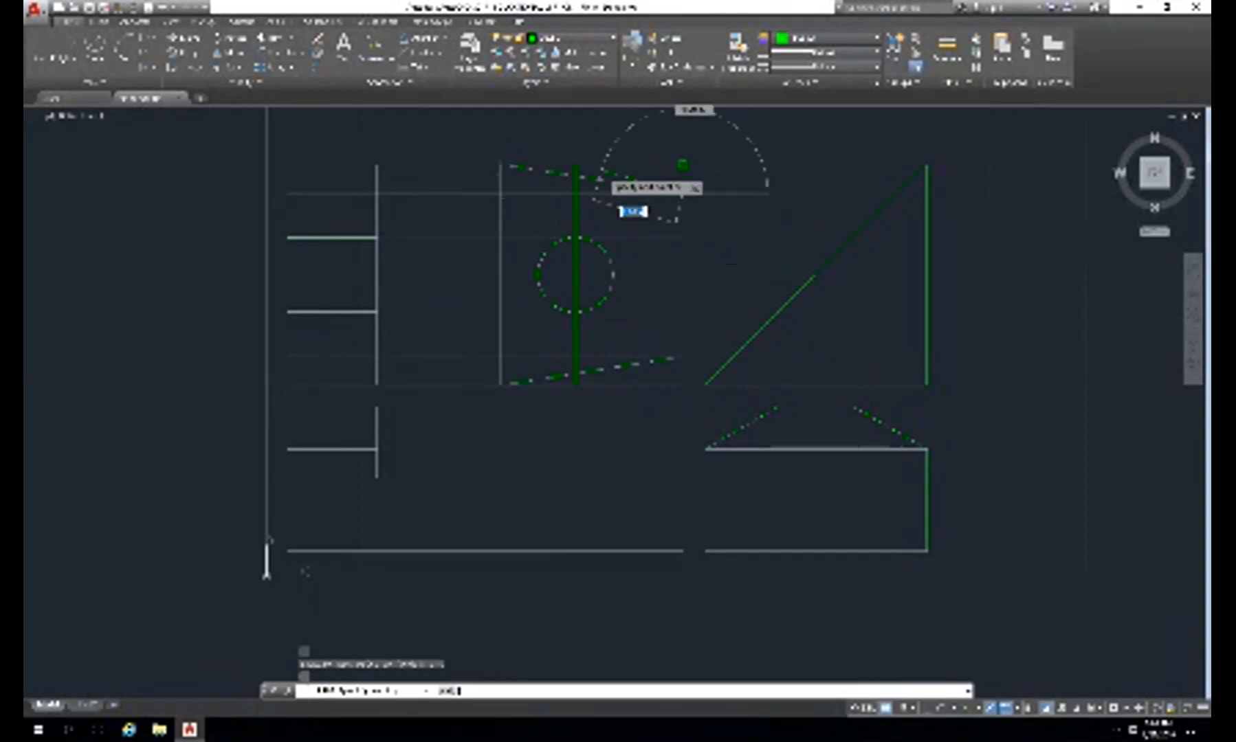
key(Escape)
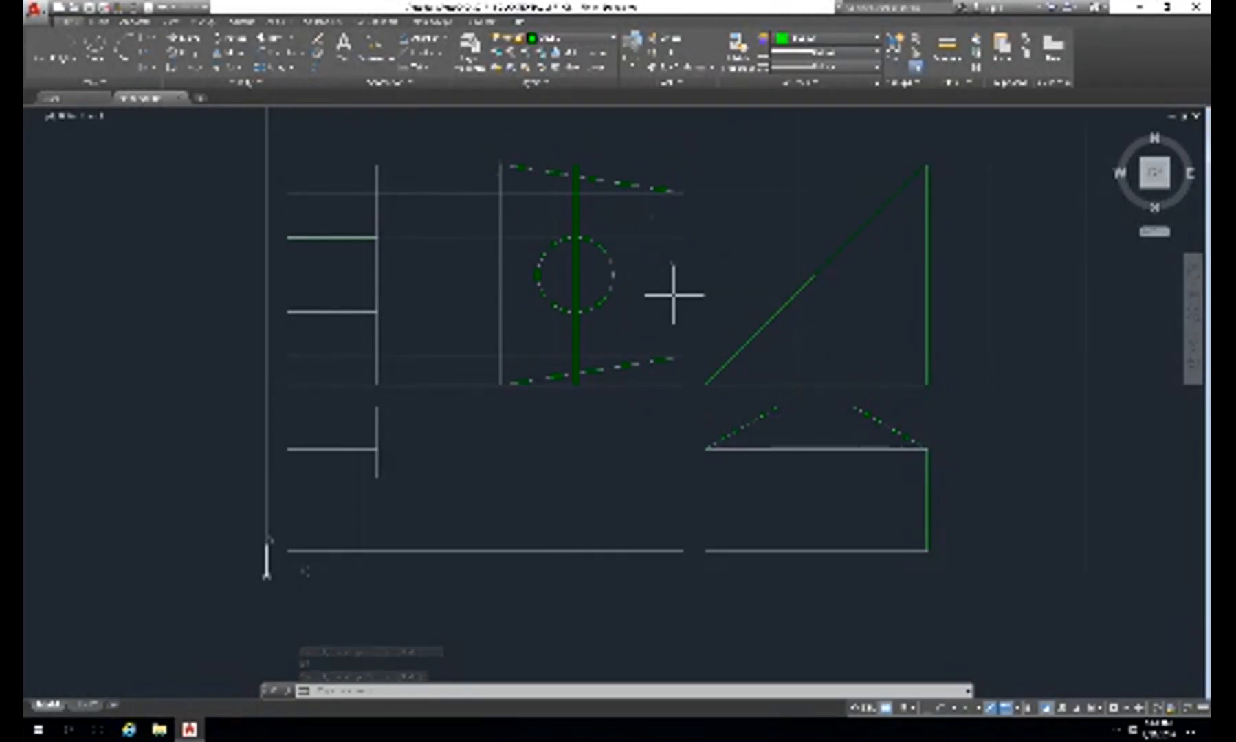
- Trim away the vertical centre line through the circle between the two slanted lines, using the whole top view as cutting edges
text(l)
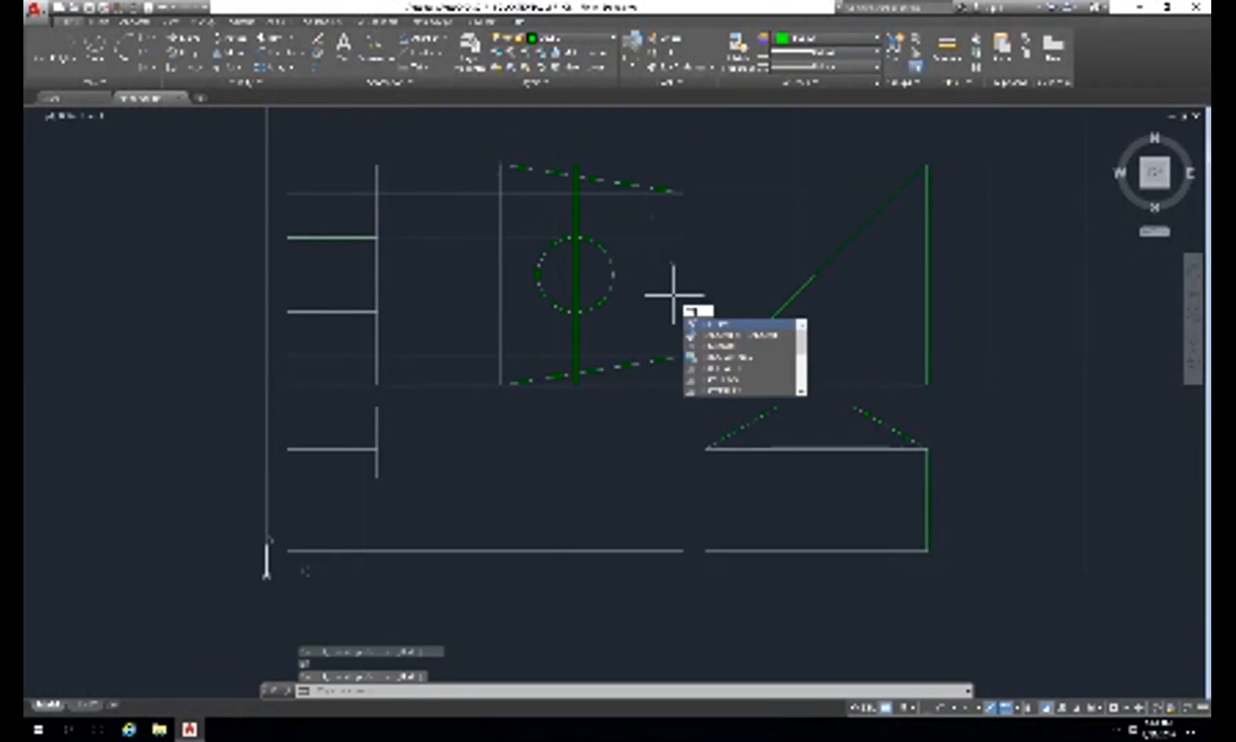
key(Return)
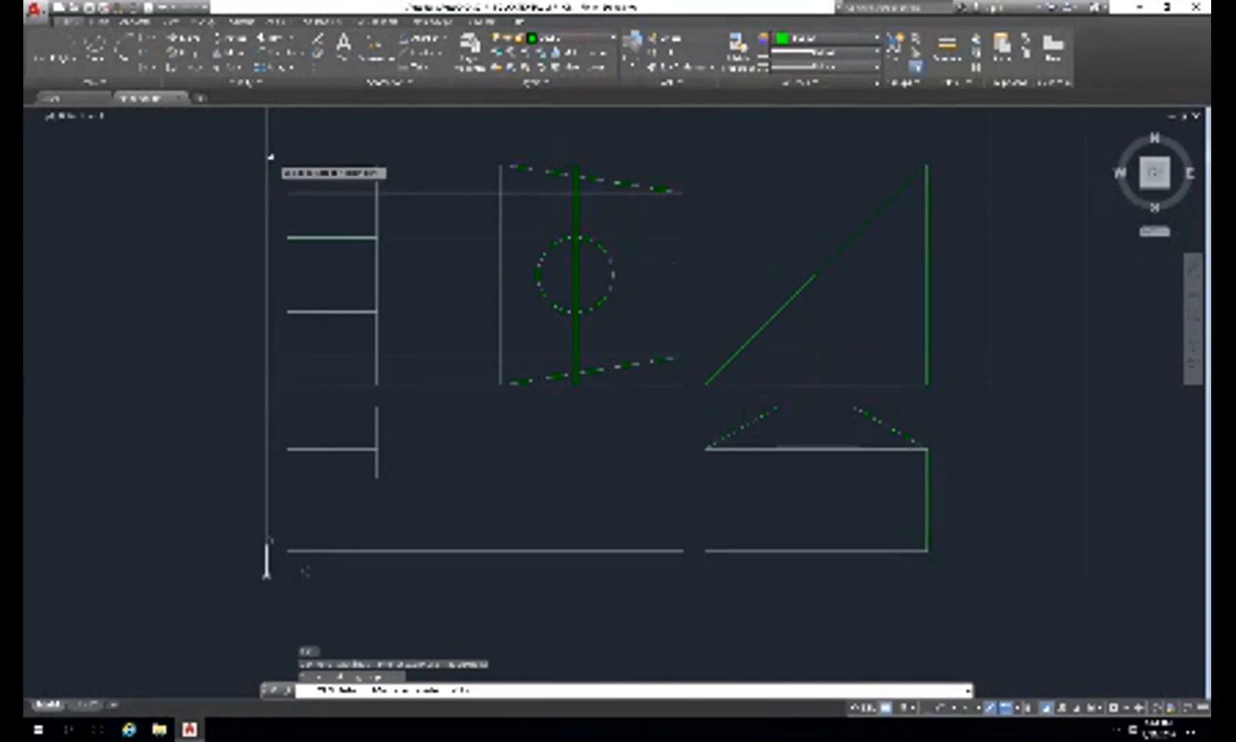
click(281, 152)
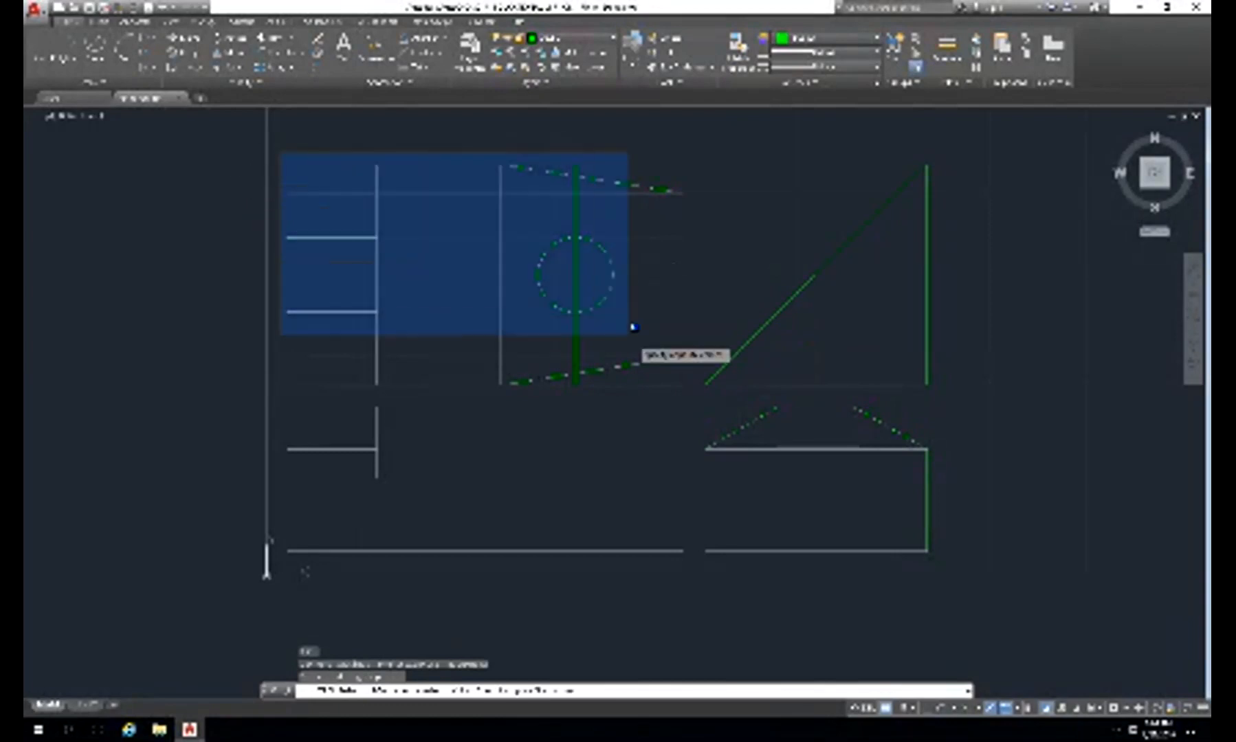
click(696, 385)
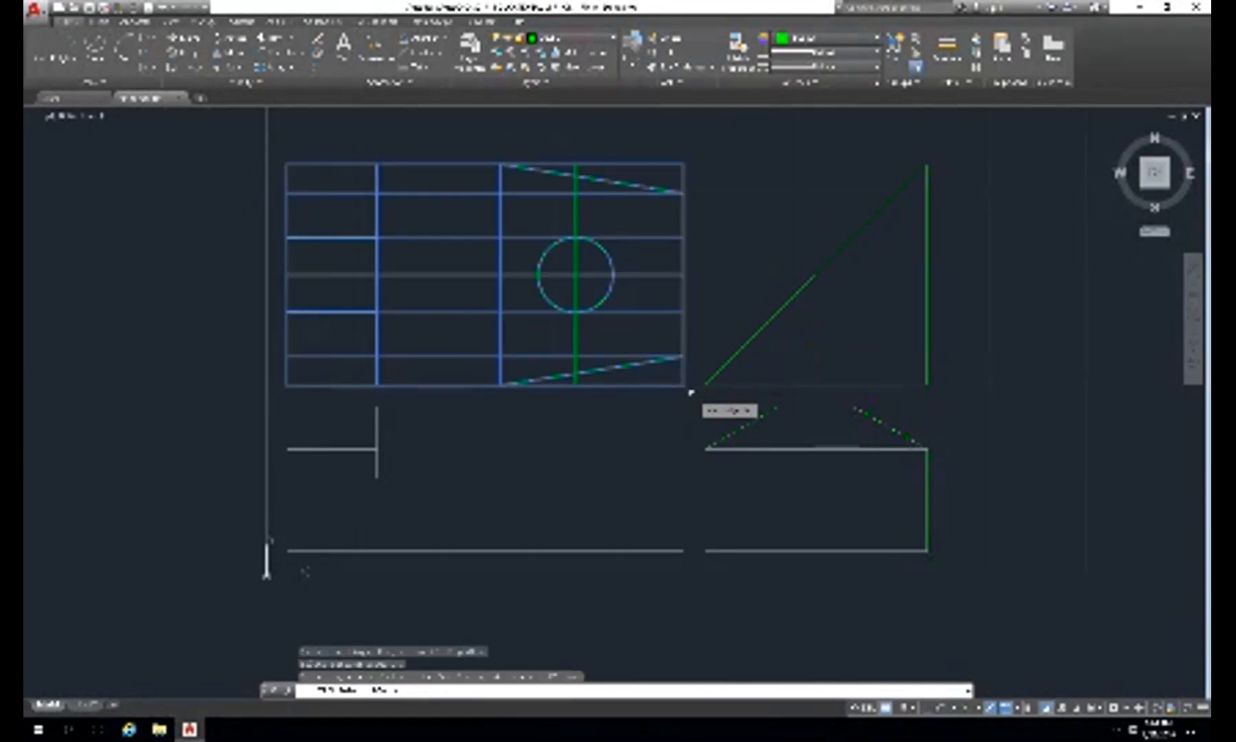
click(693, 394)
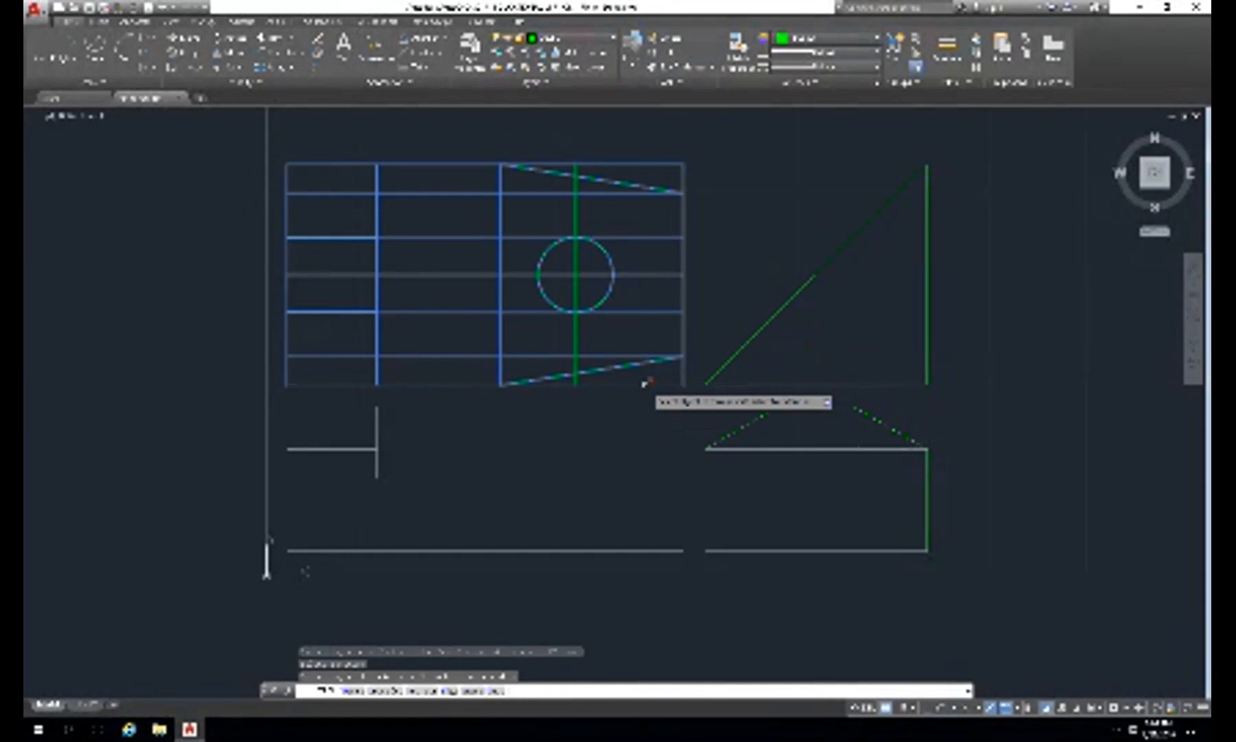
click(578, 335)
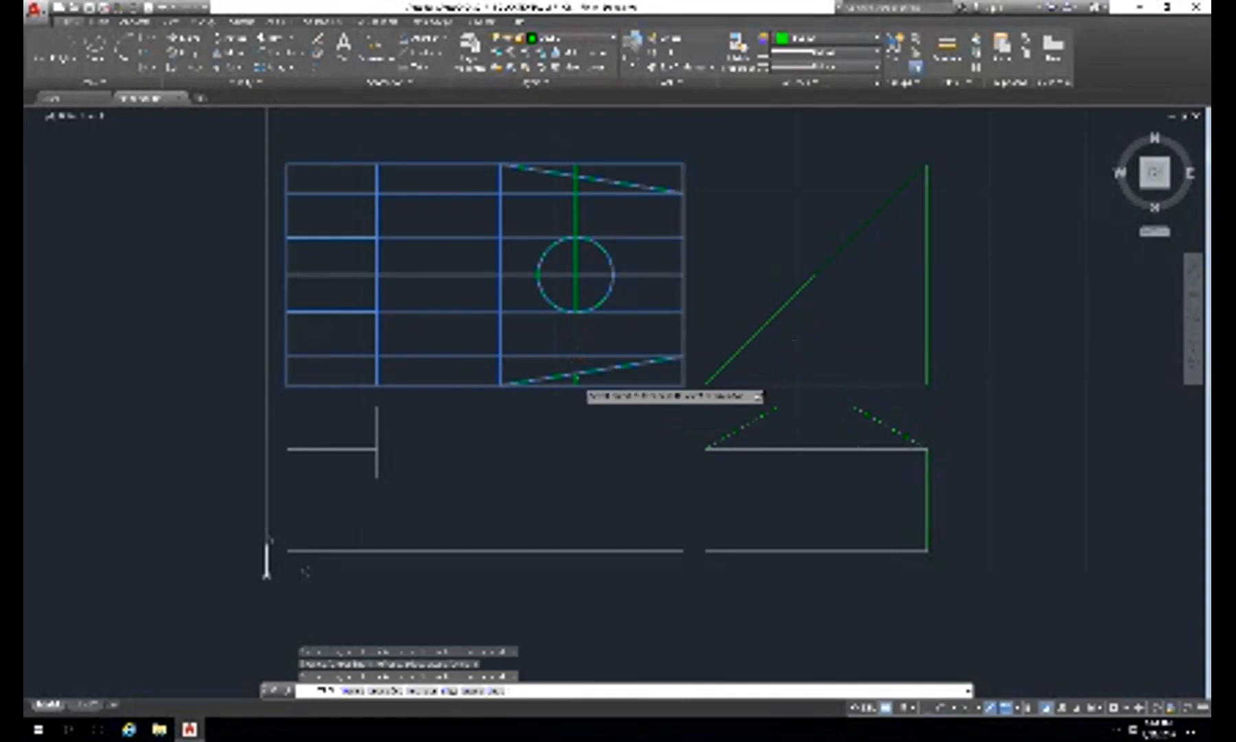
click(576, 379)
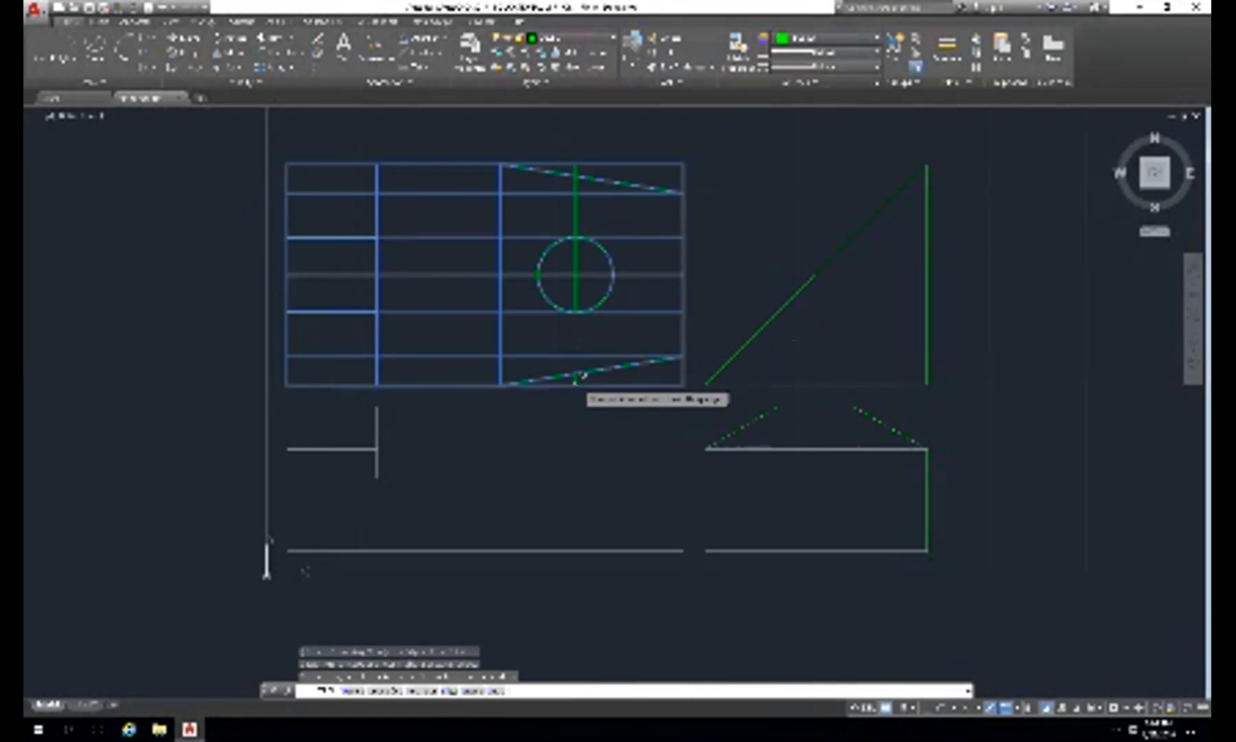
click(576, 295)
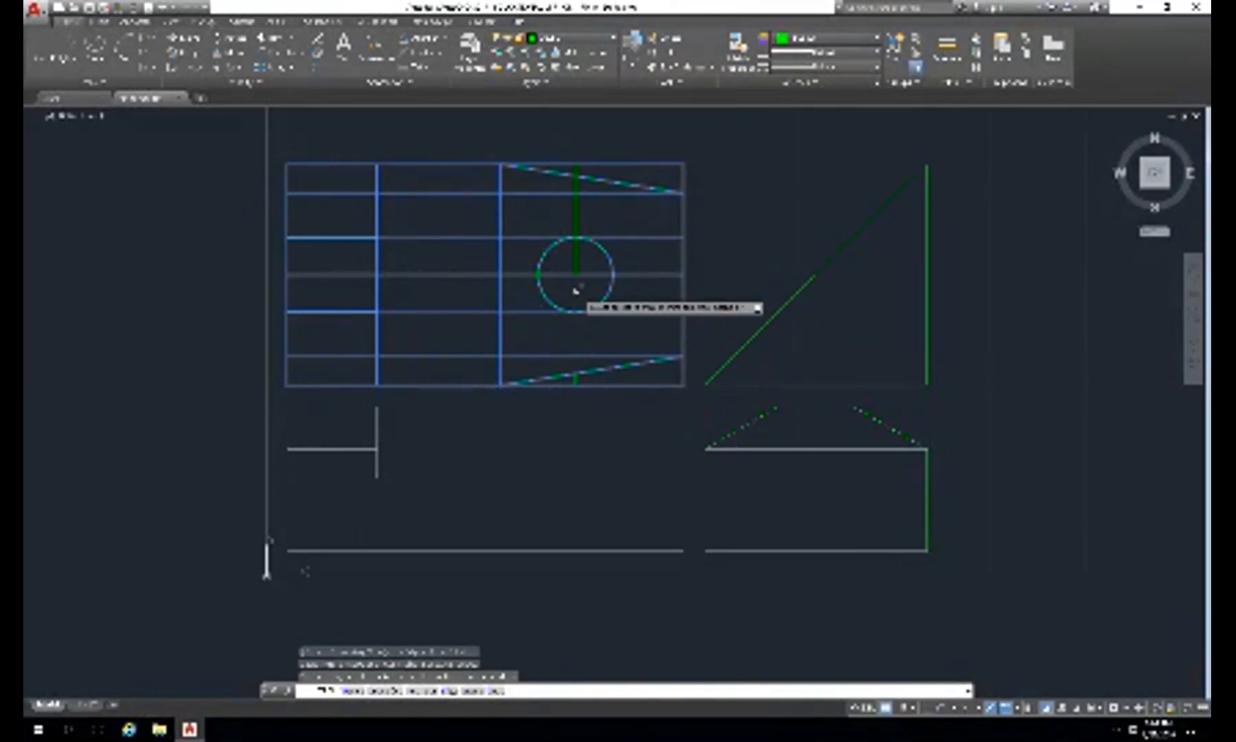
click(576, 255)
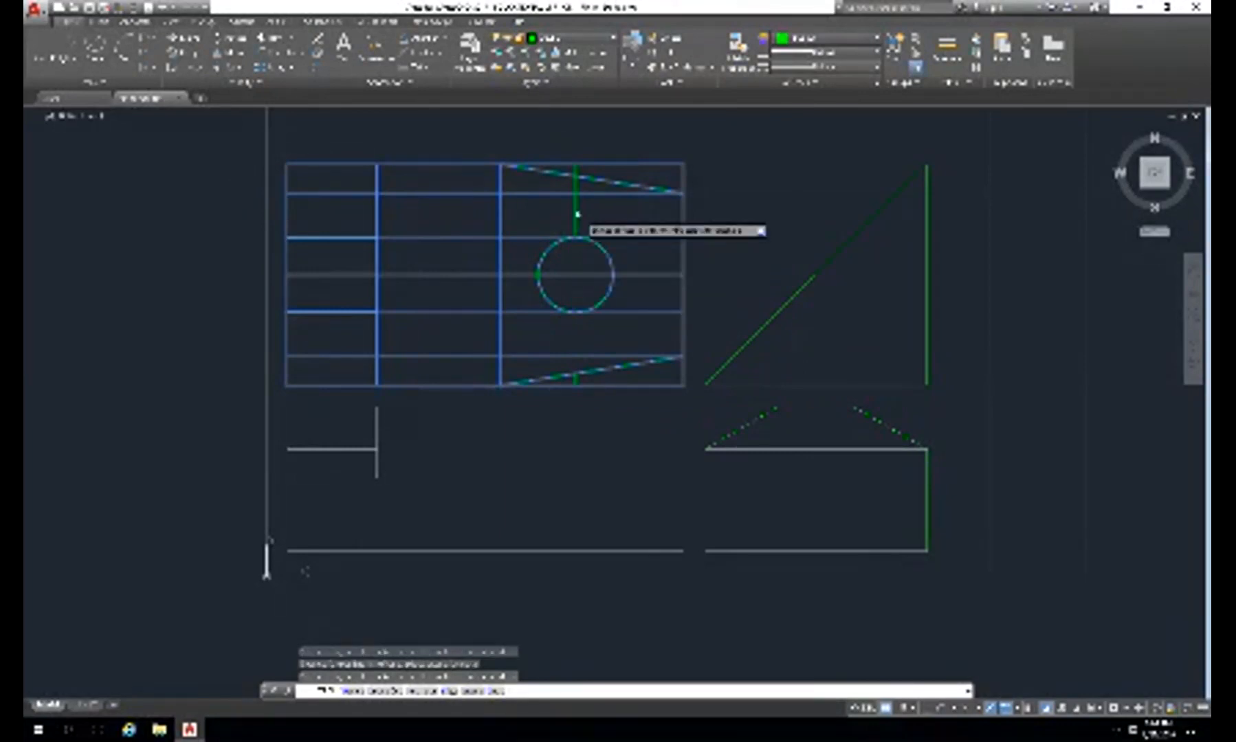
click(576, 216)
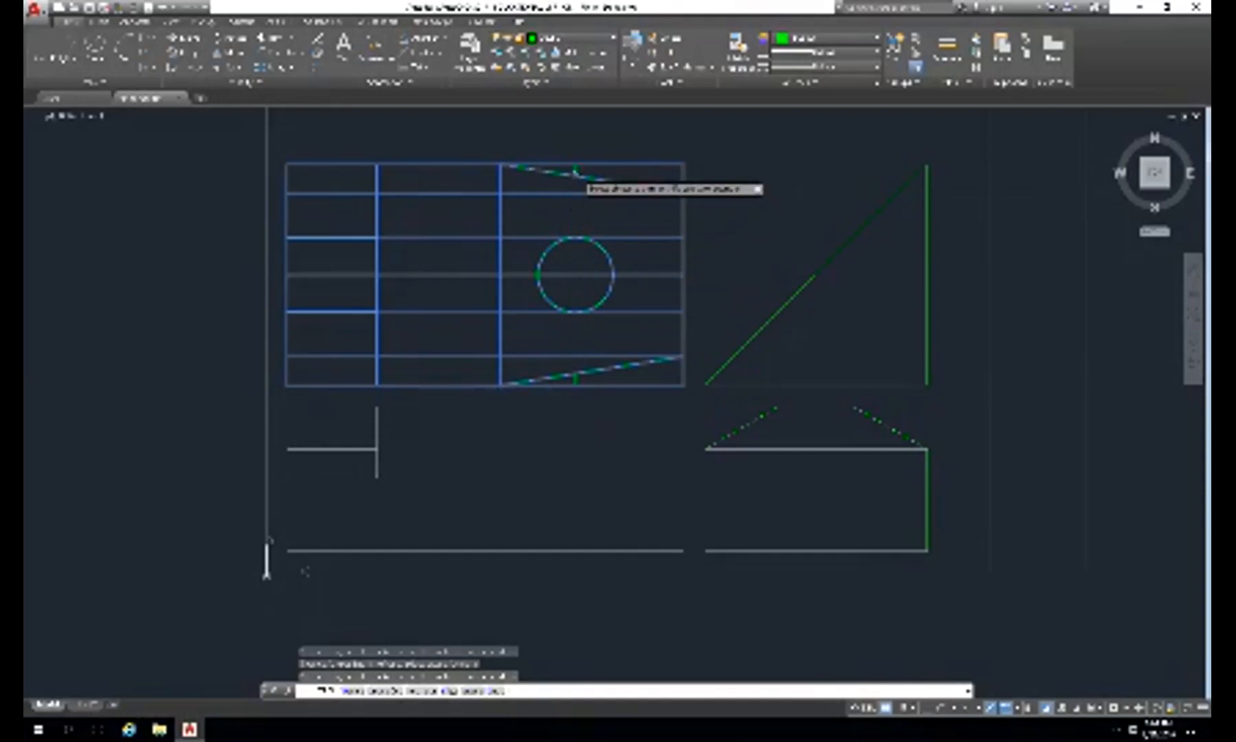
click(581, 168)
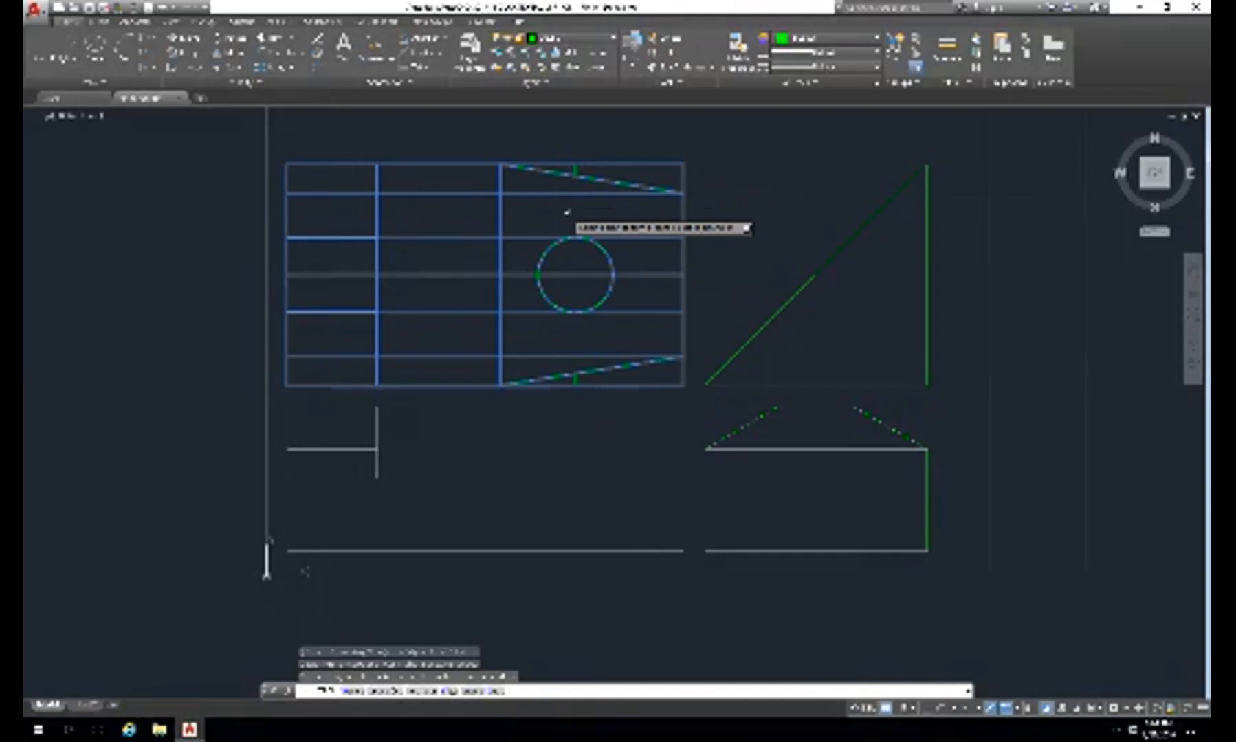
- Trim the upper offset line's segment above the circle's left half and the mid-depth centre line right of the first inner vertical line
click(564, 193)
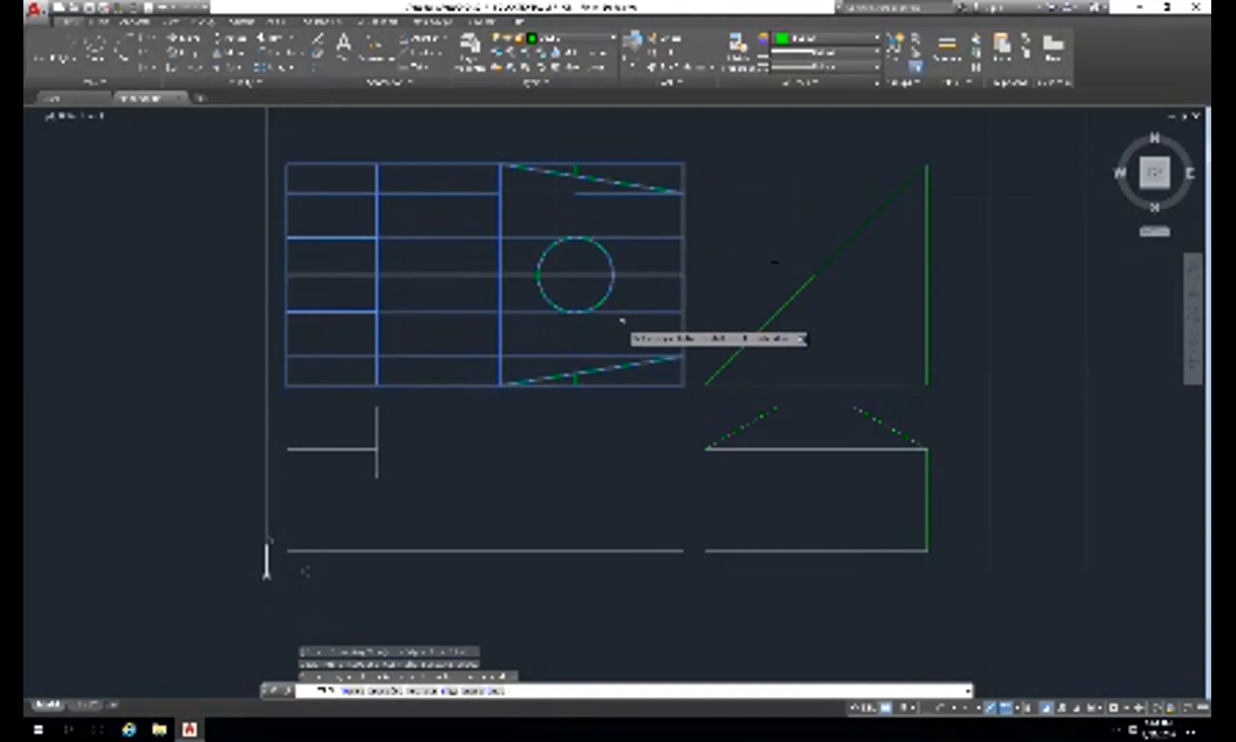
click(646, 278)
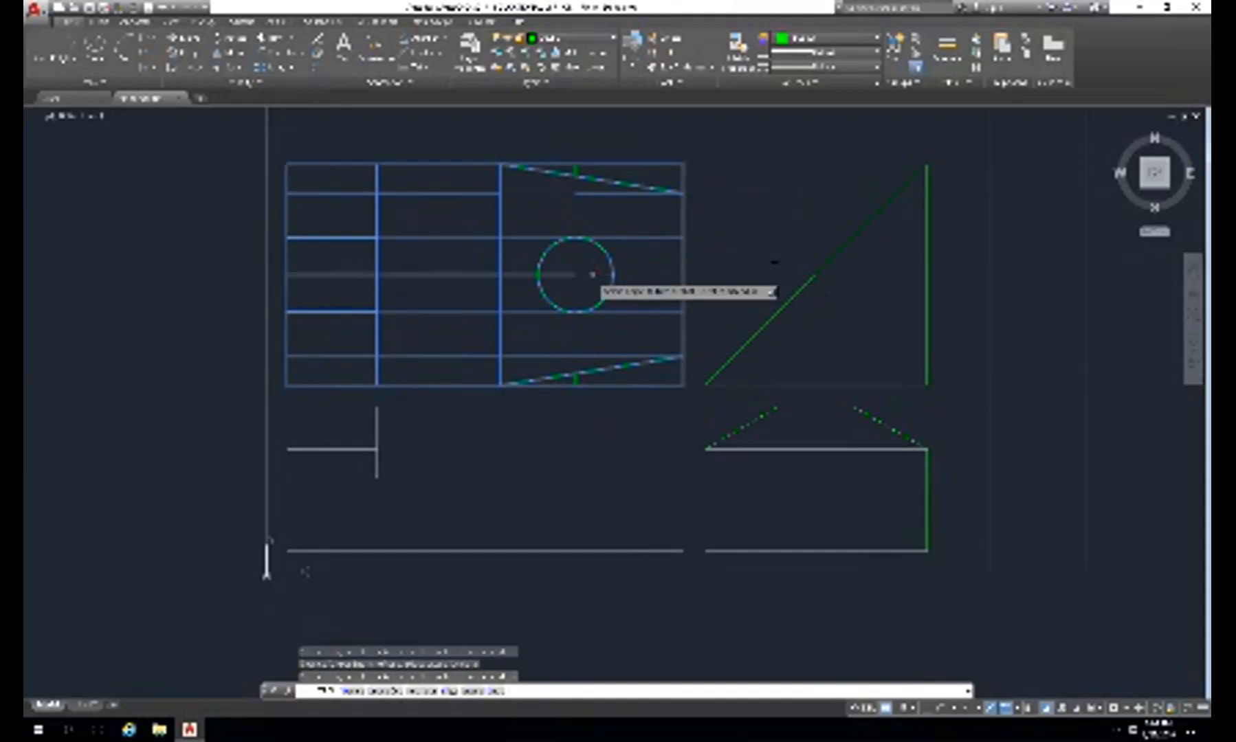
click(550, 275)
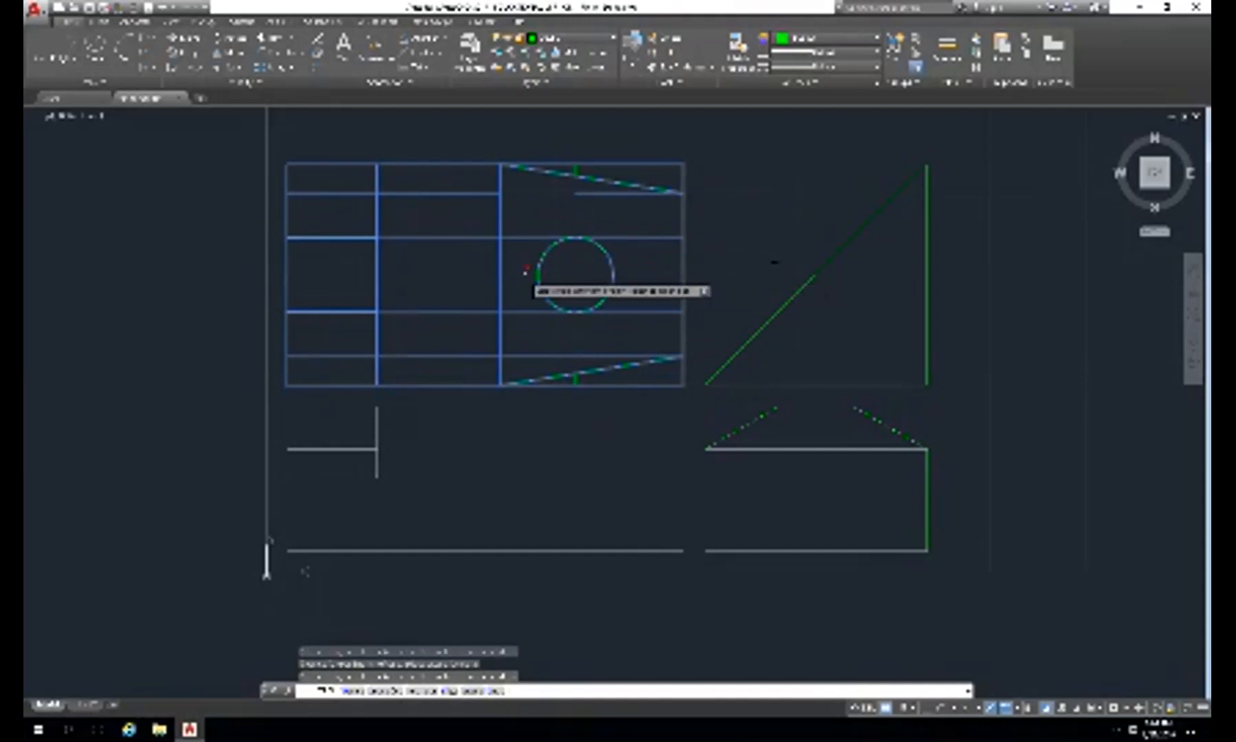
click(480, 275)
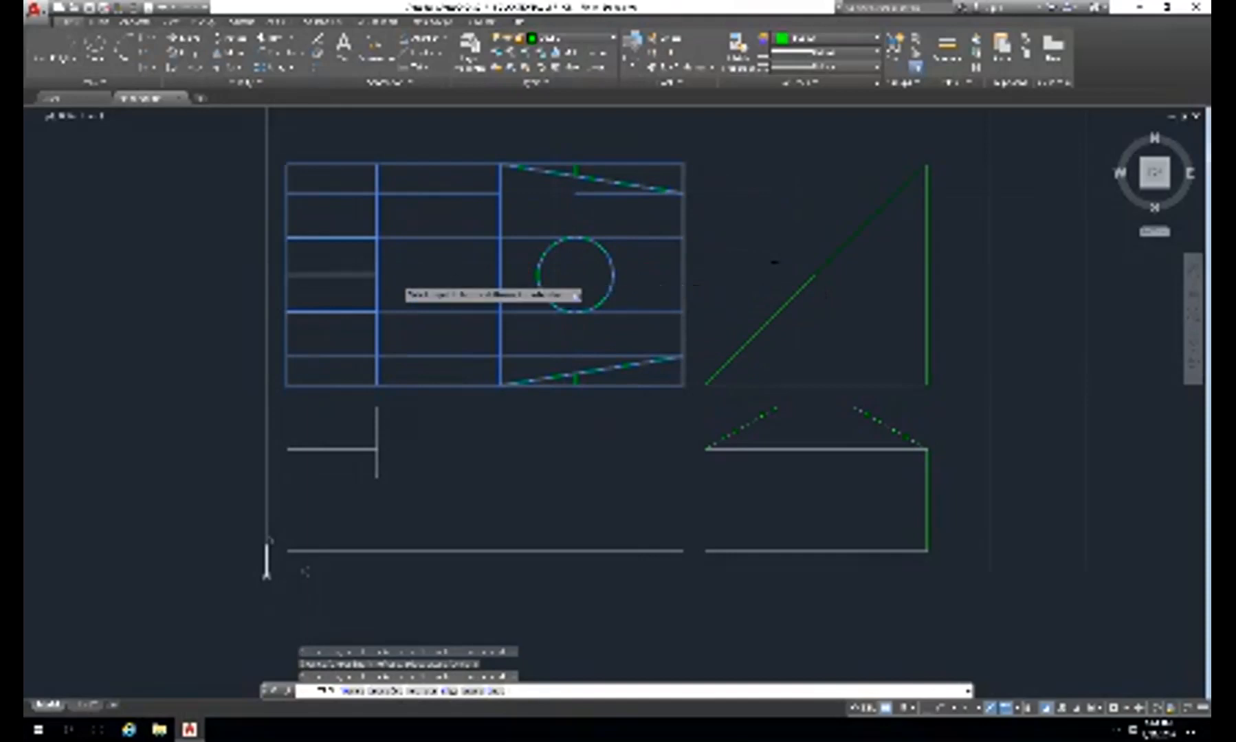
- Trim away the circle's right half and the two tangent lines between the arc and the second inner vertical line
click(611, 267)
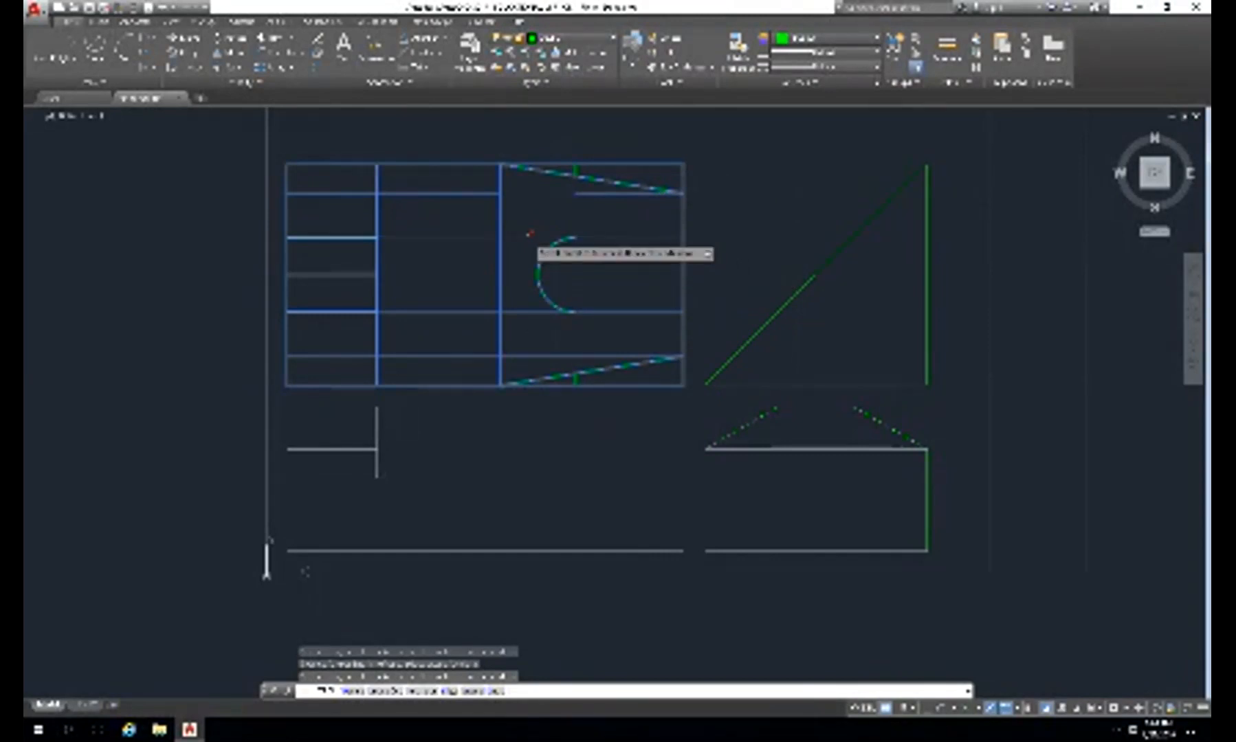
click(534, 303)
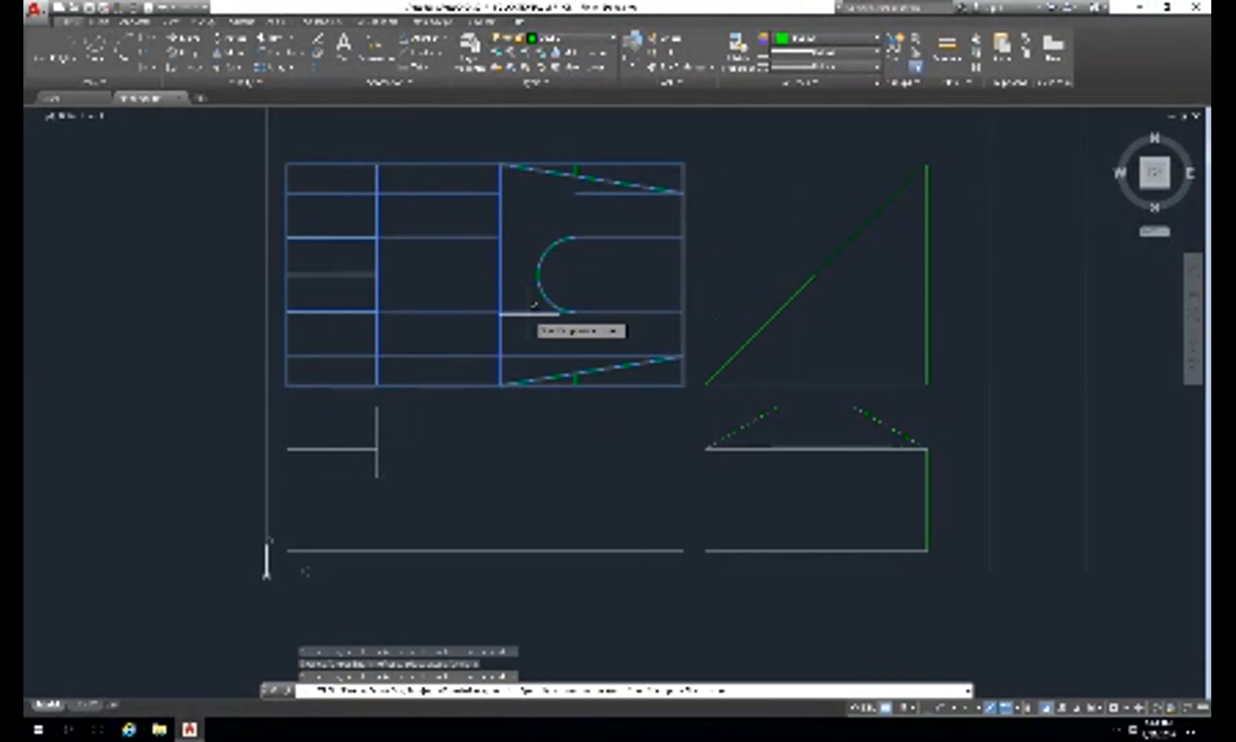
click(529, 311)
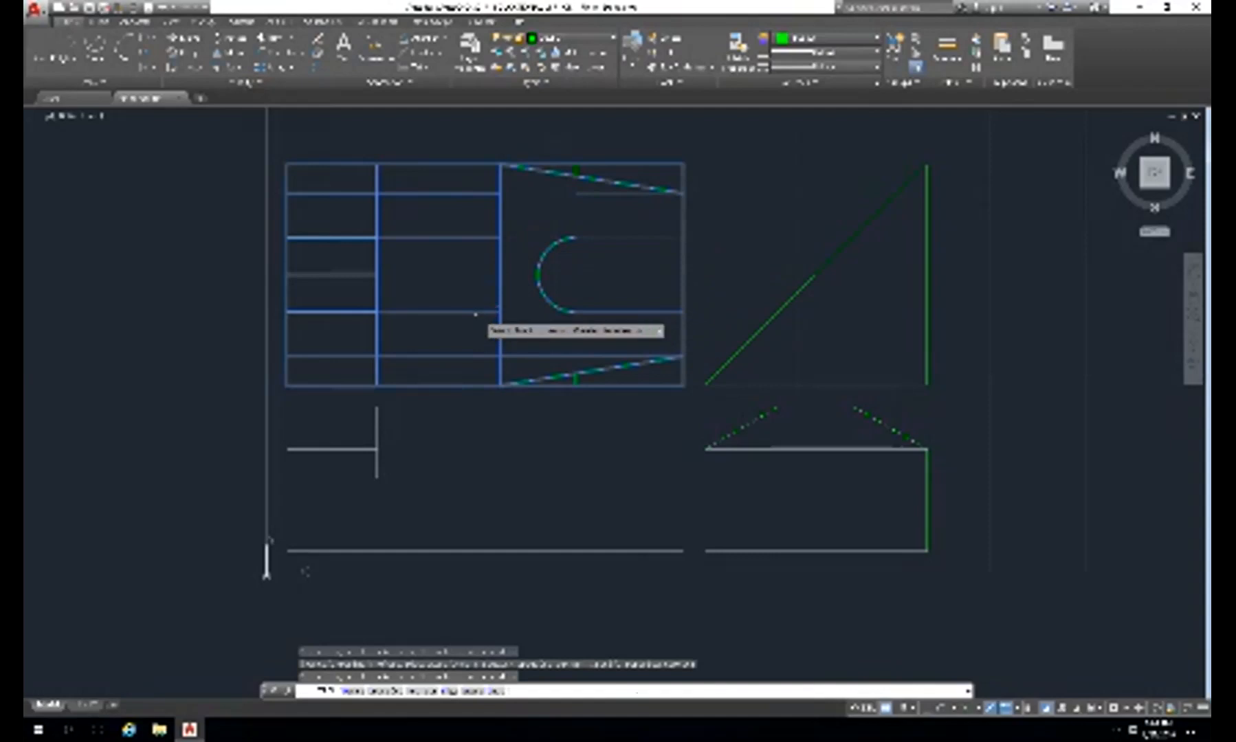
- Trim the horizontal projection lines between the two inner vertical lines, plus the lower offset line near the lower slanted edge
click(476, 312)
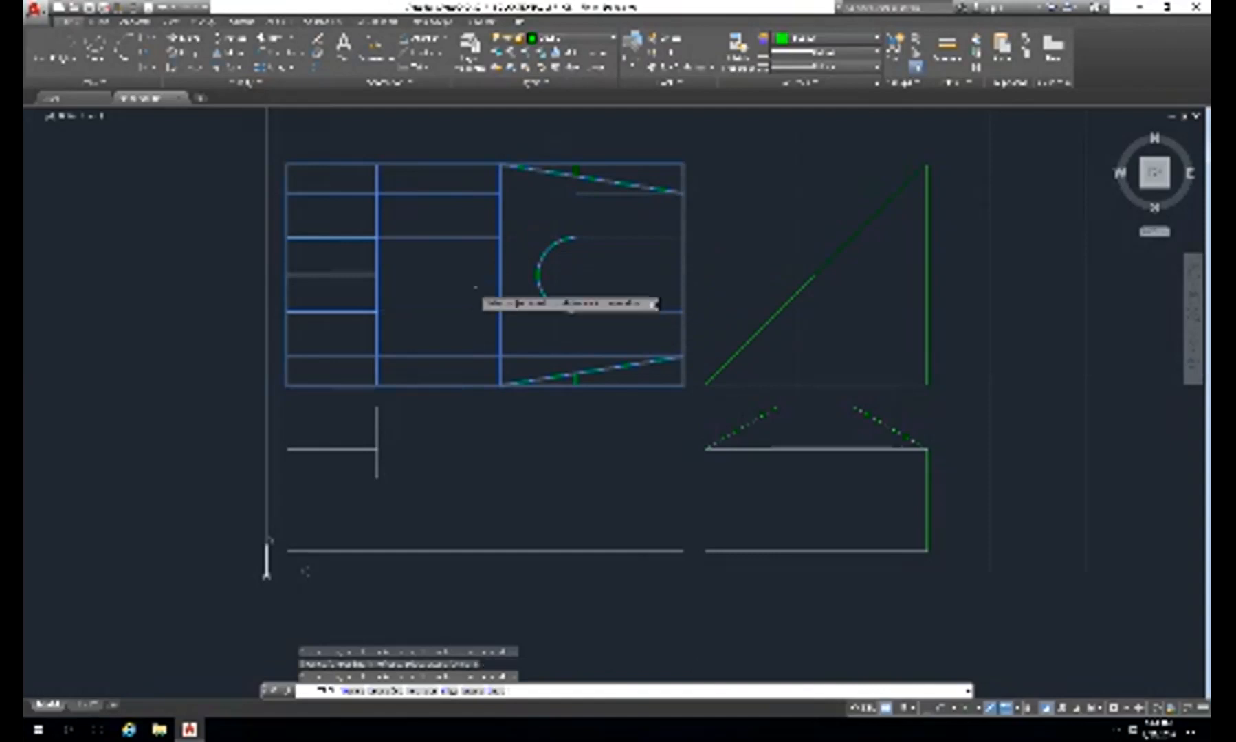
click(470, 238)
click(469, 194)
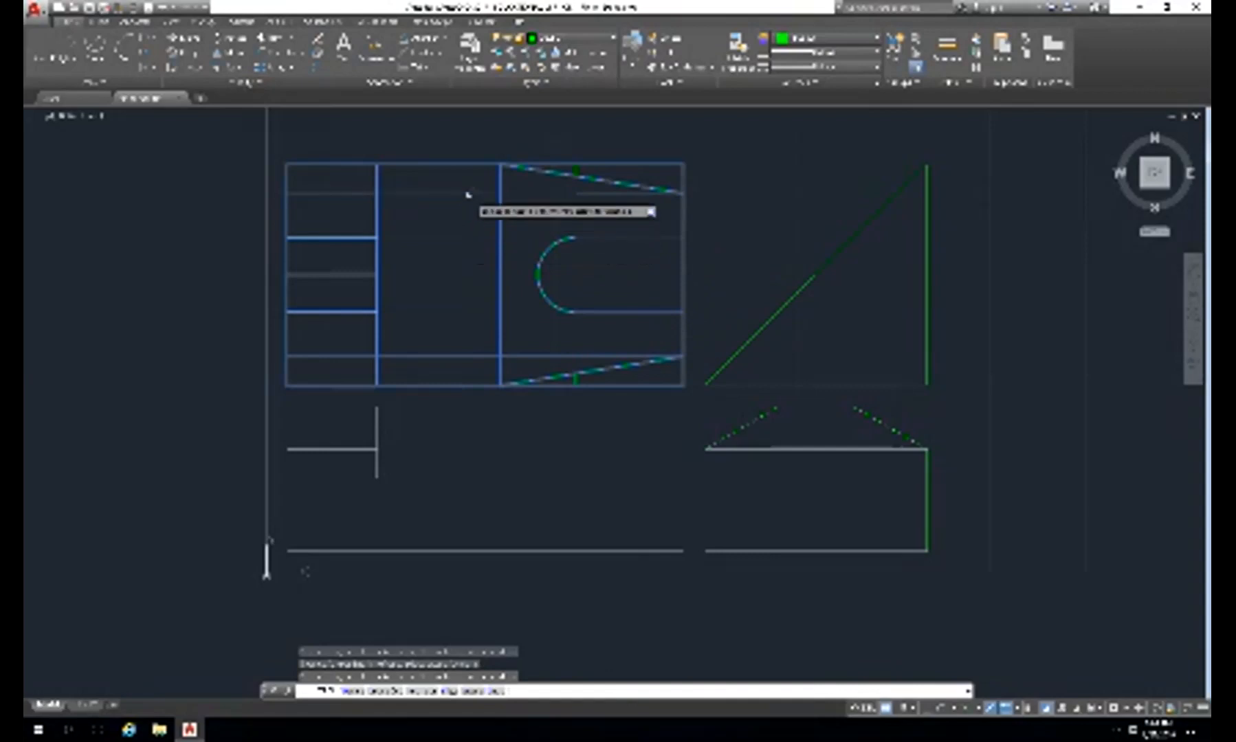
click(478, 355)
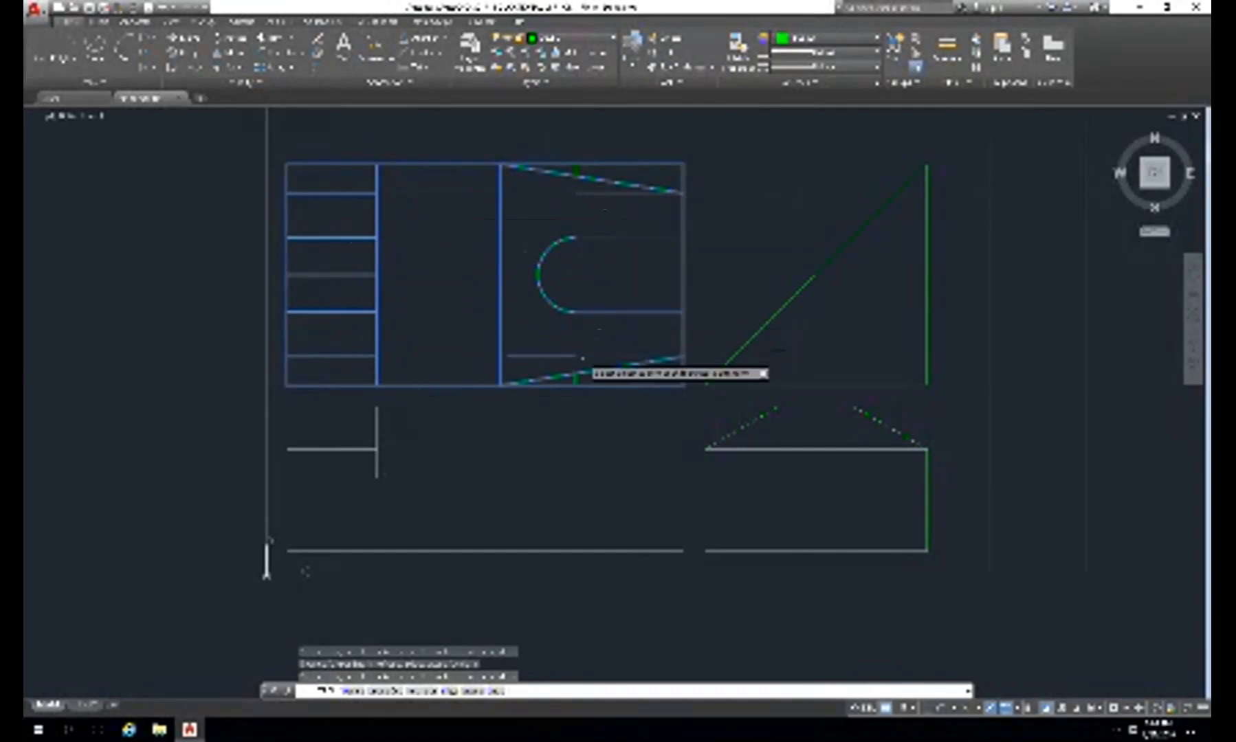
click(570, 357)
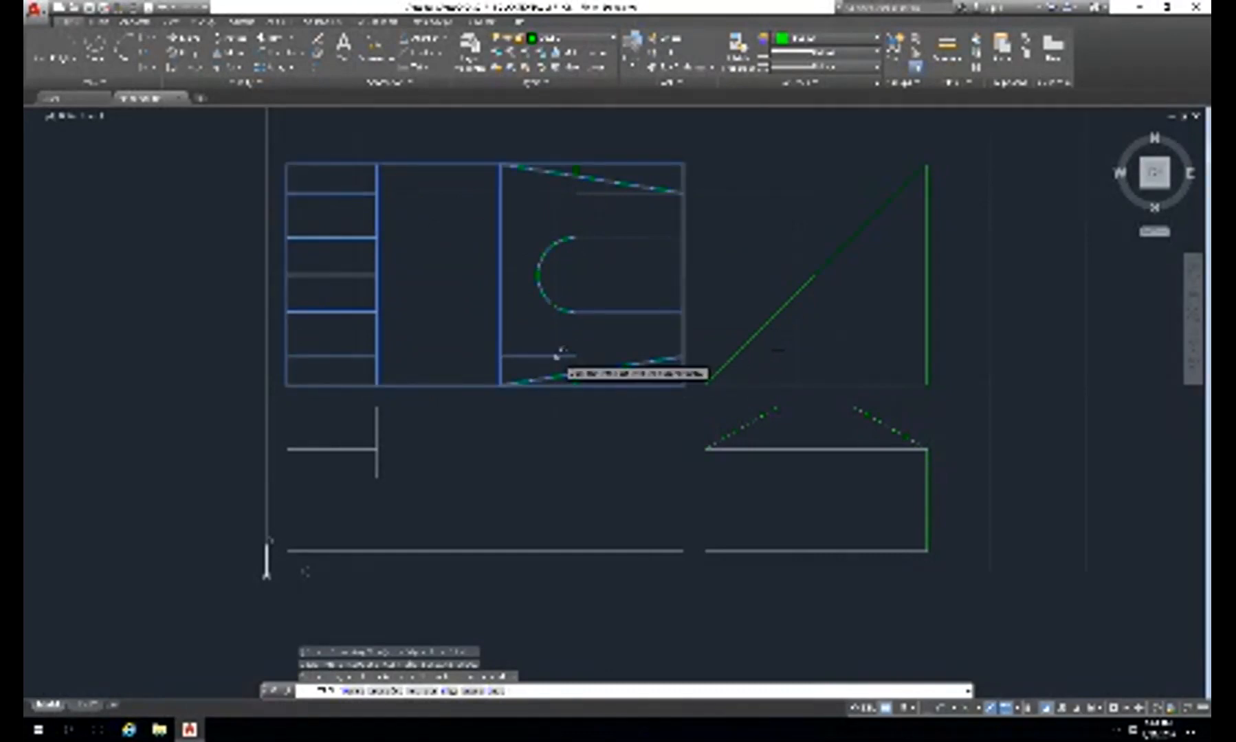
- Trim the top view's rectangular outline outside both slanted edges, including the ends of the right vertical edge
click(669, 383)
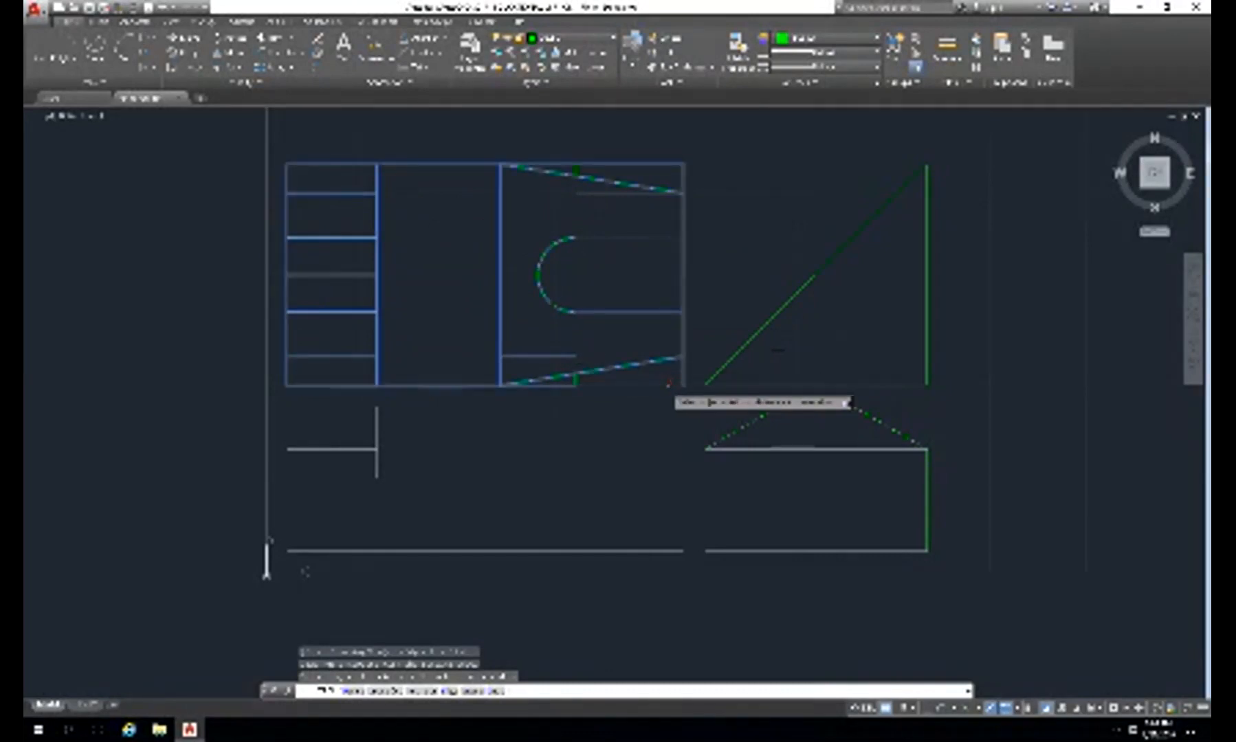
click(643, 164)
click(684, 174)
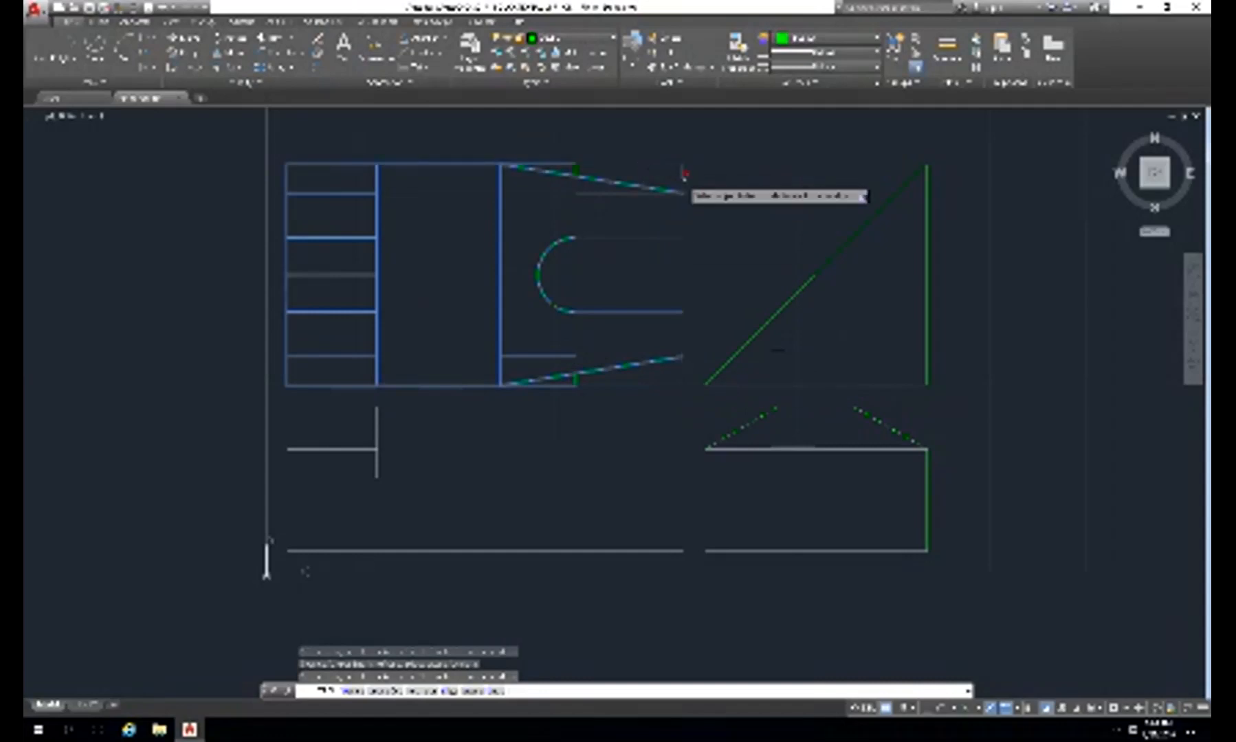
click(690, 368)
click(682, 372)
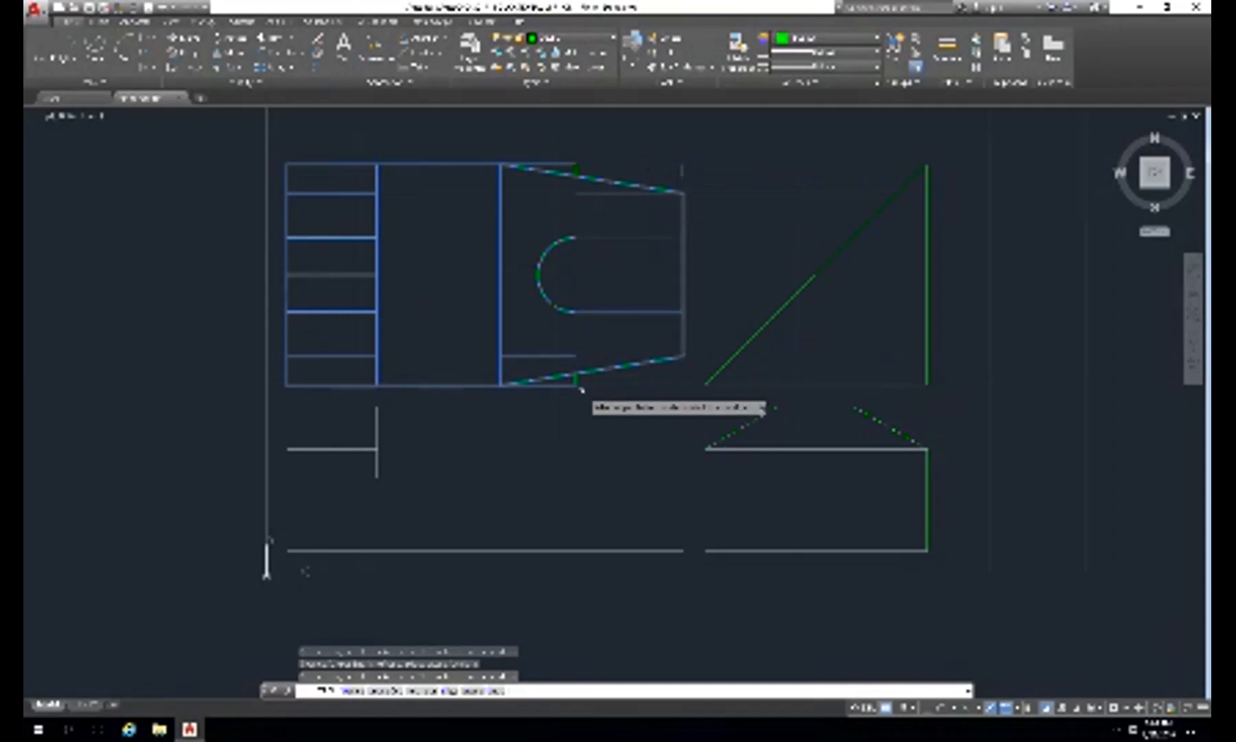
click(554, 165)
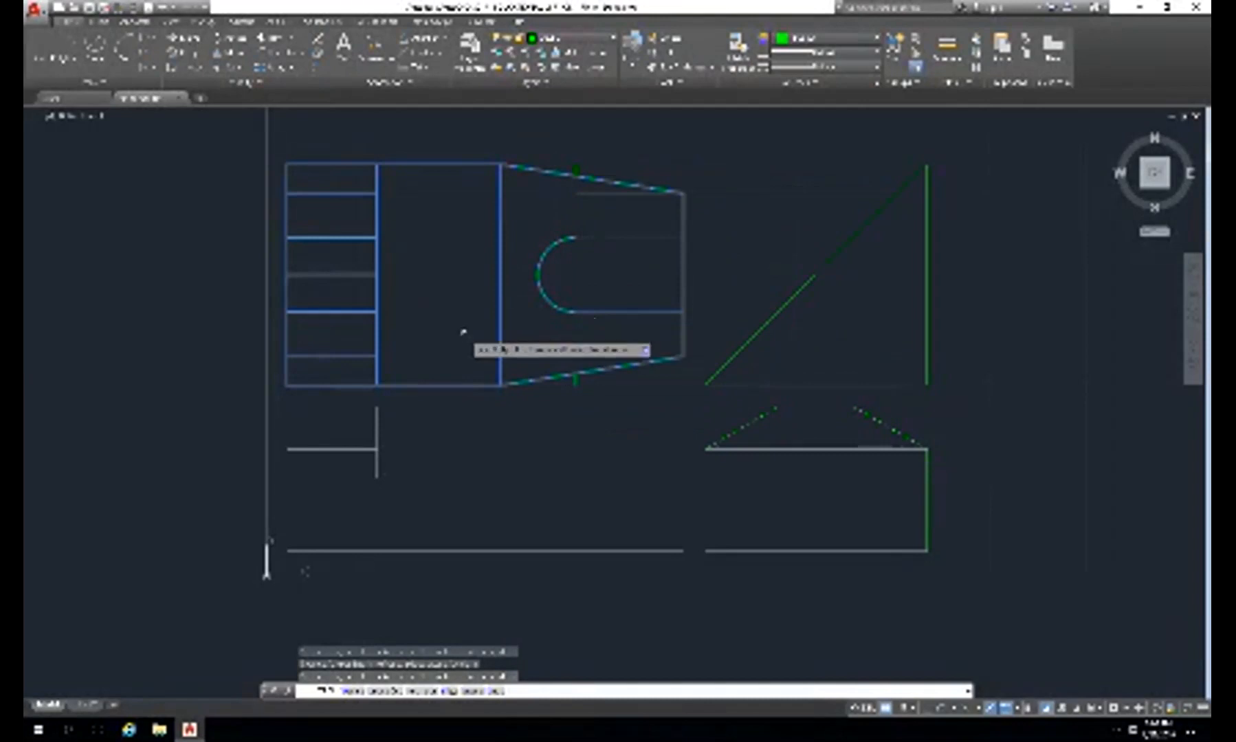
- Erase the leftover vertical centre line stubs and the remaining offset line pieces around the top view's slanted edges
key(Return)
text(tr)
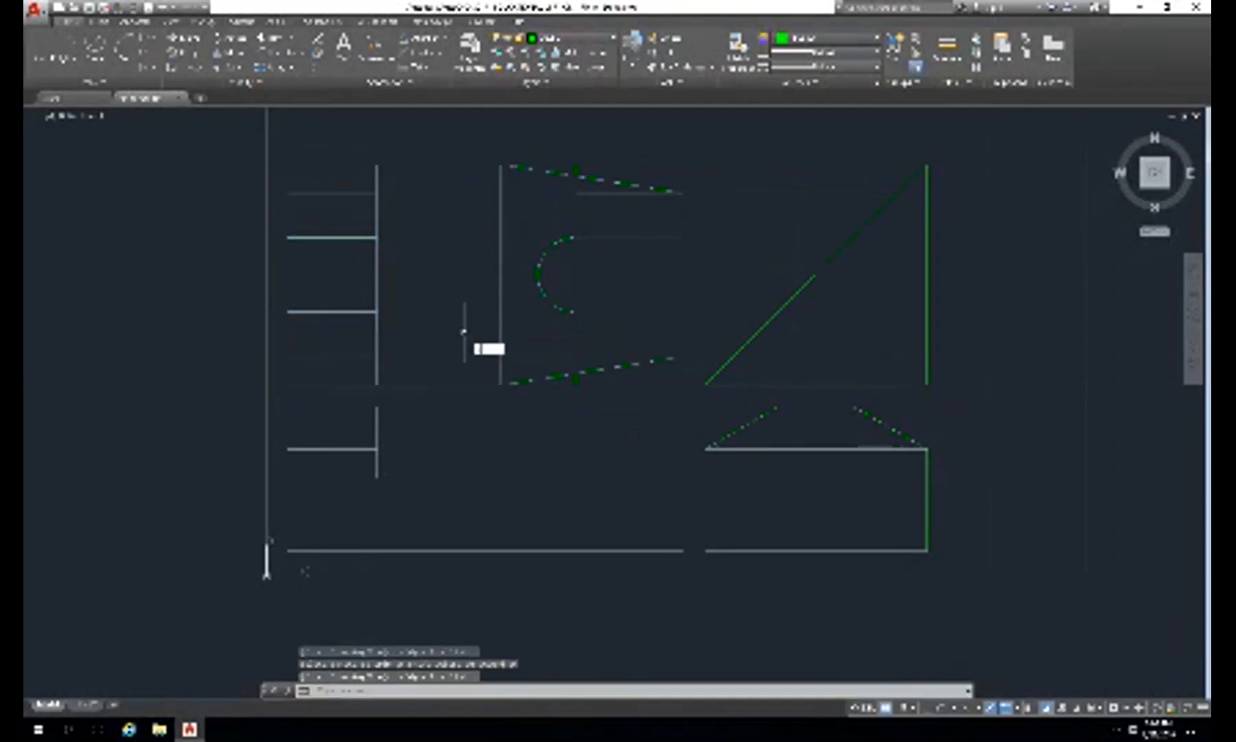
key(Return)
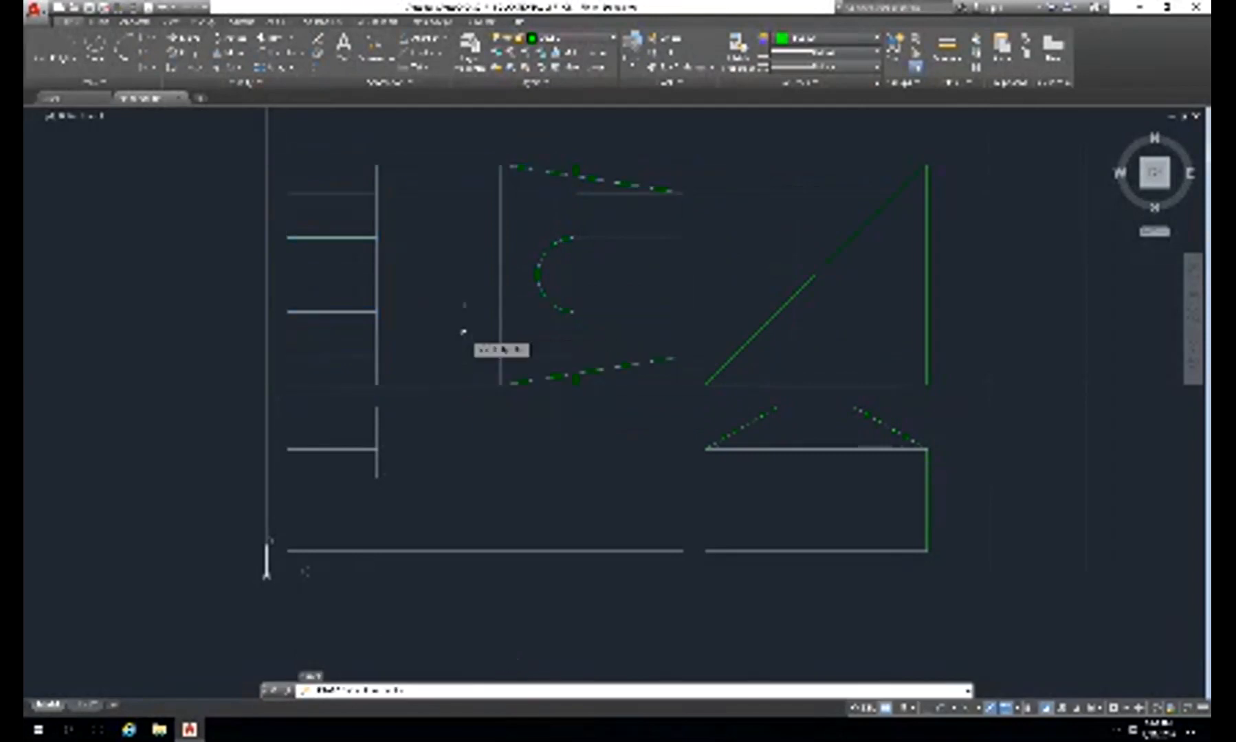
click(576, 384)
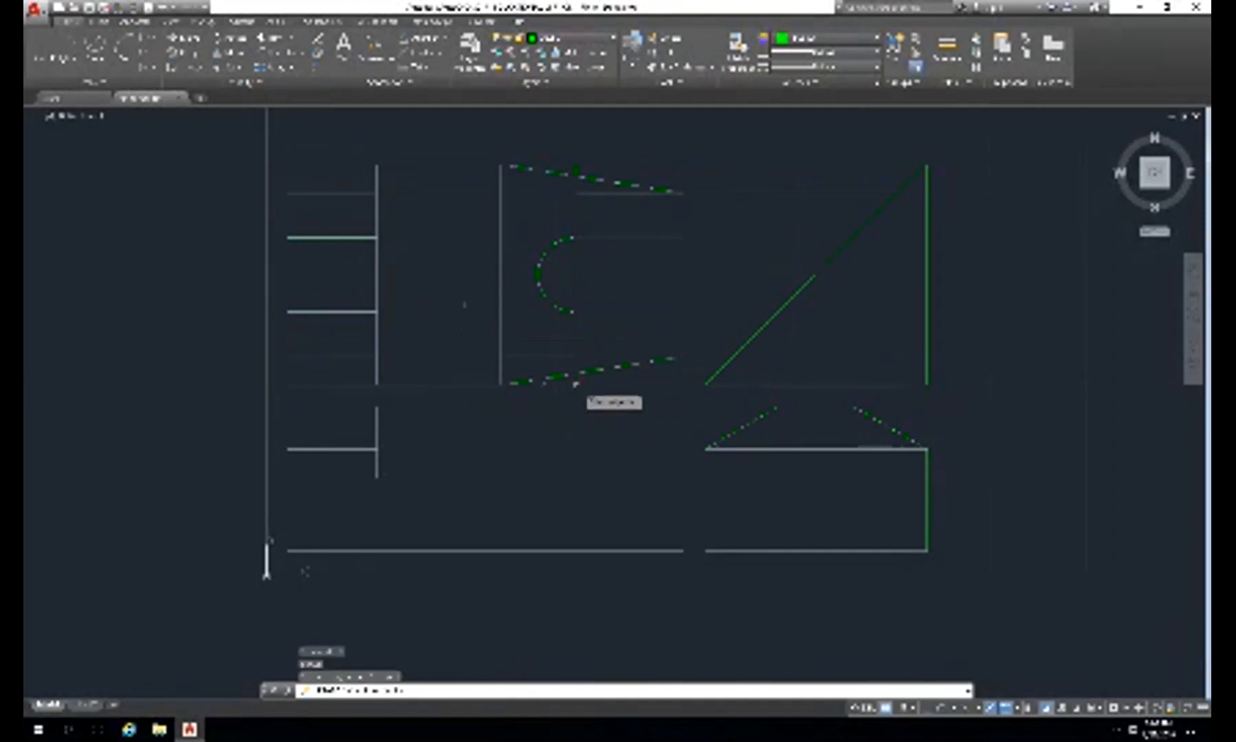
click(563, 354)
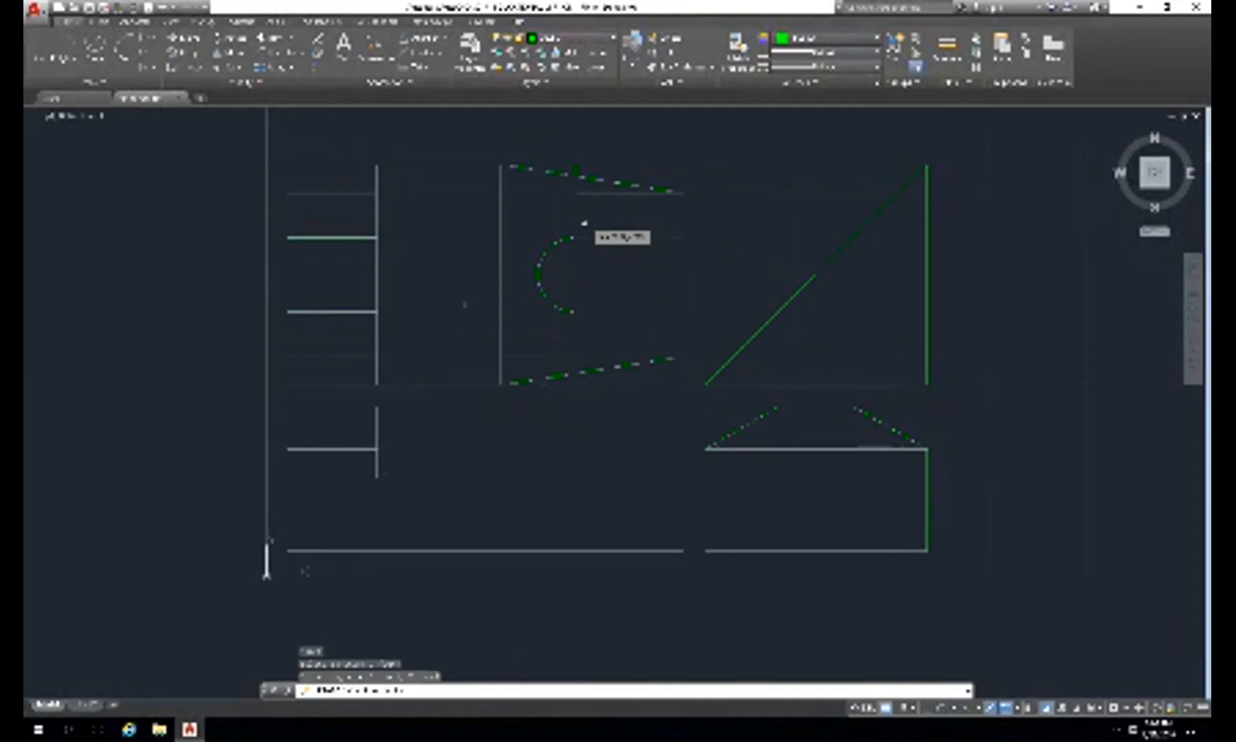
click(591, 185)
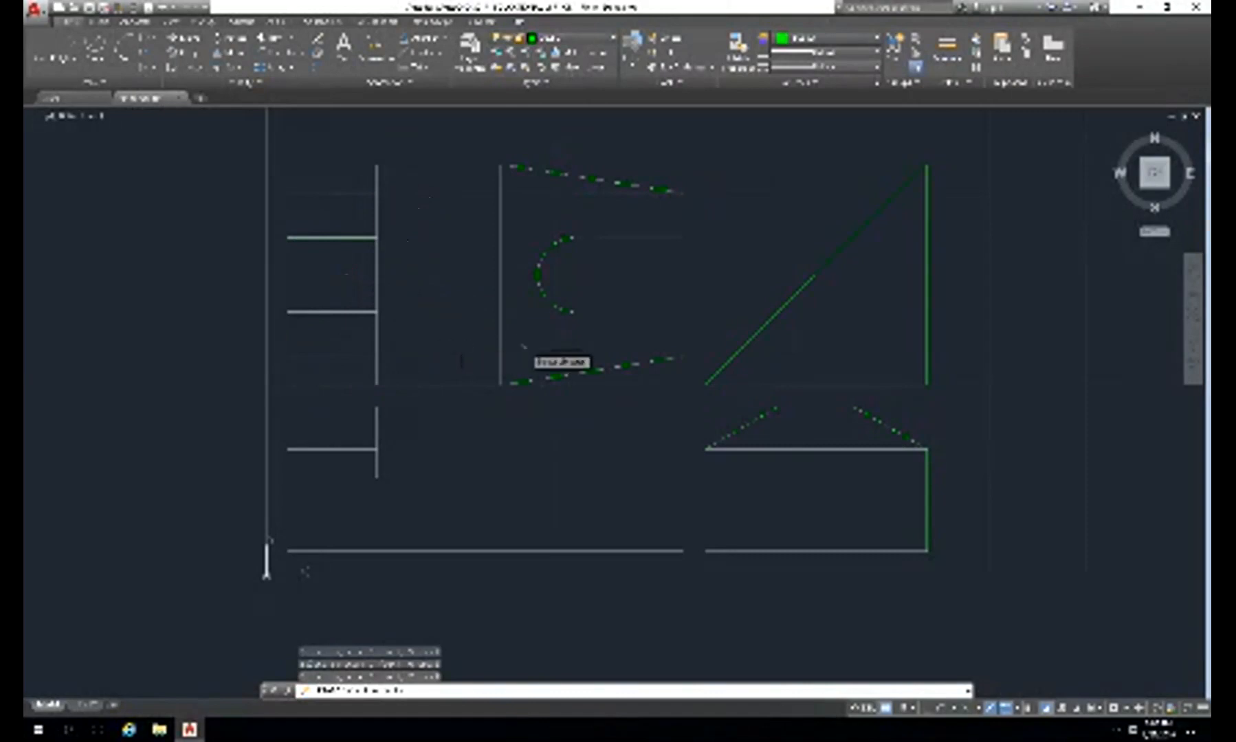
key(Escape)
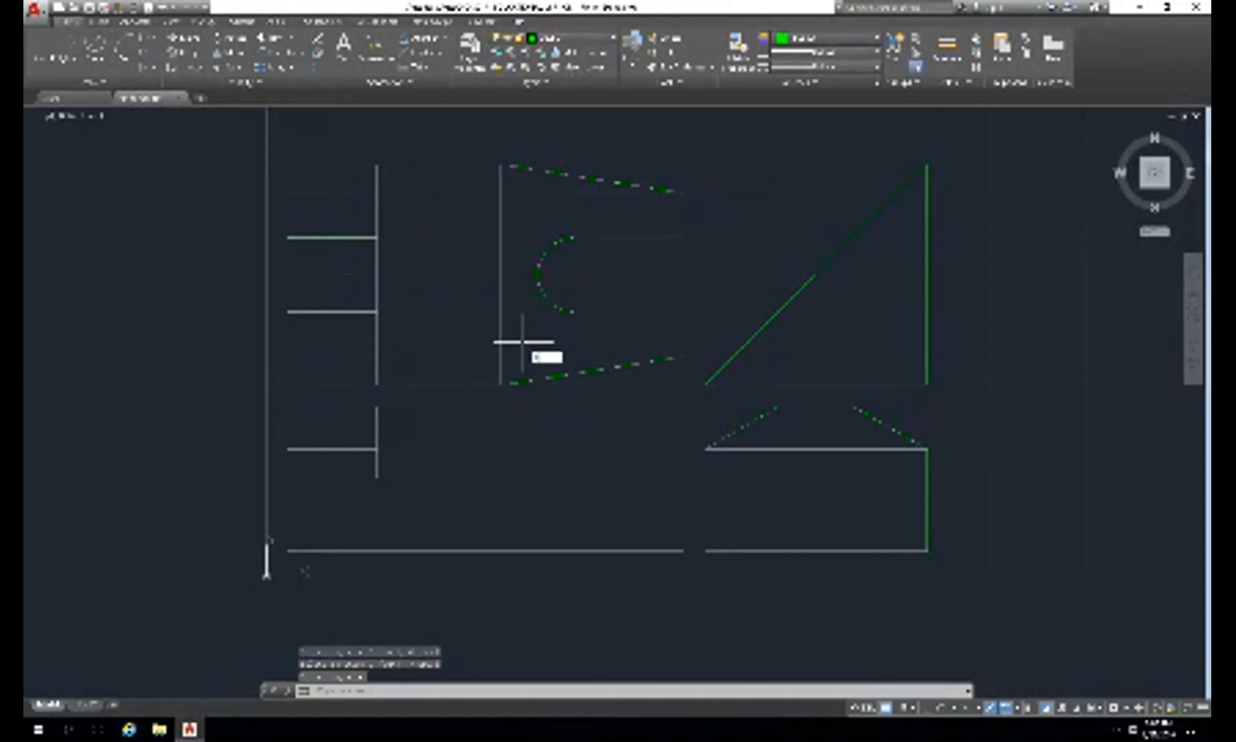
- Trim the top view's right edge across the slot opening, using the two horizontal slot lines as cutting edges
text(ex)
key(Return)
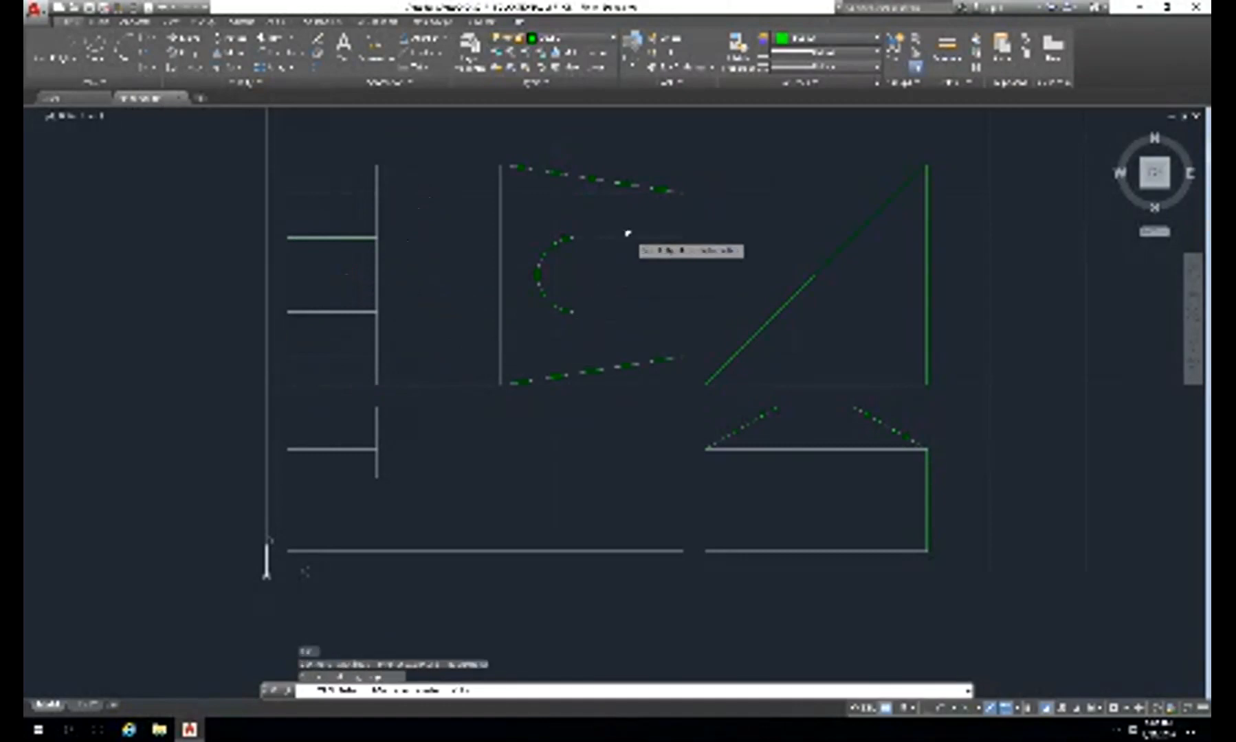
click(629, 237)
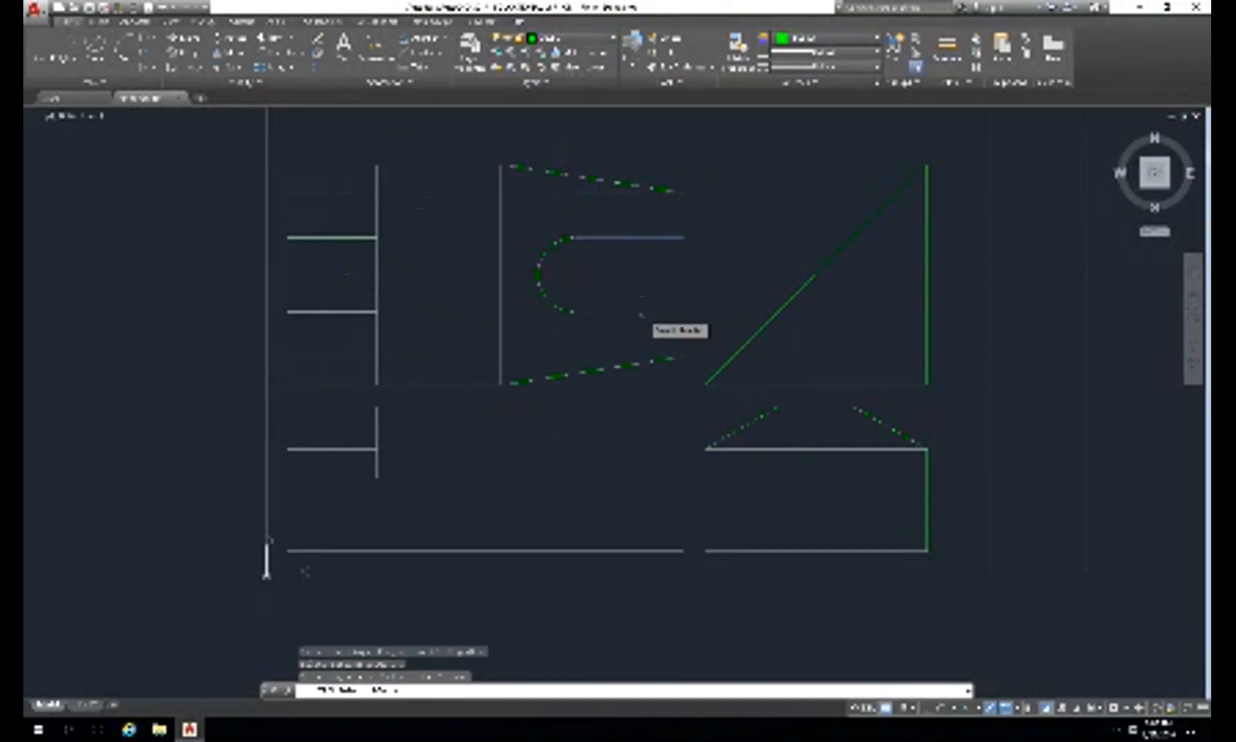
click(641, 313)
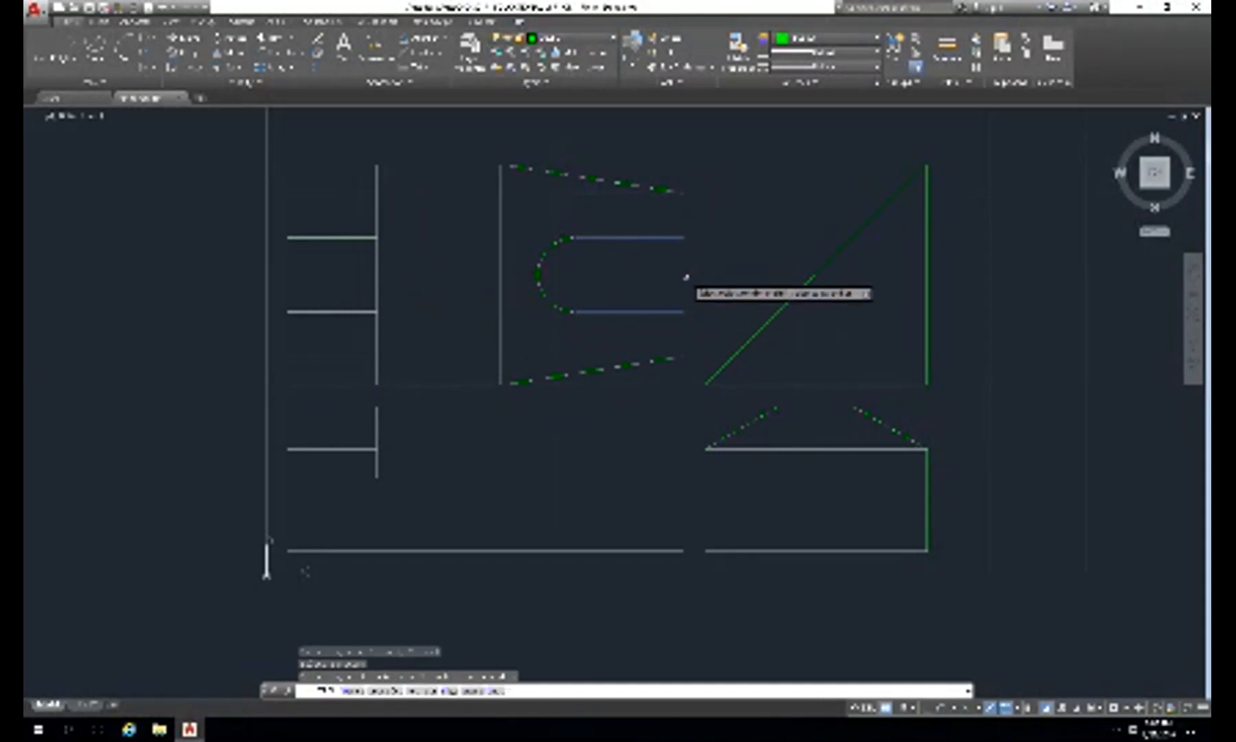
key(Escape)
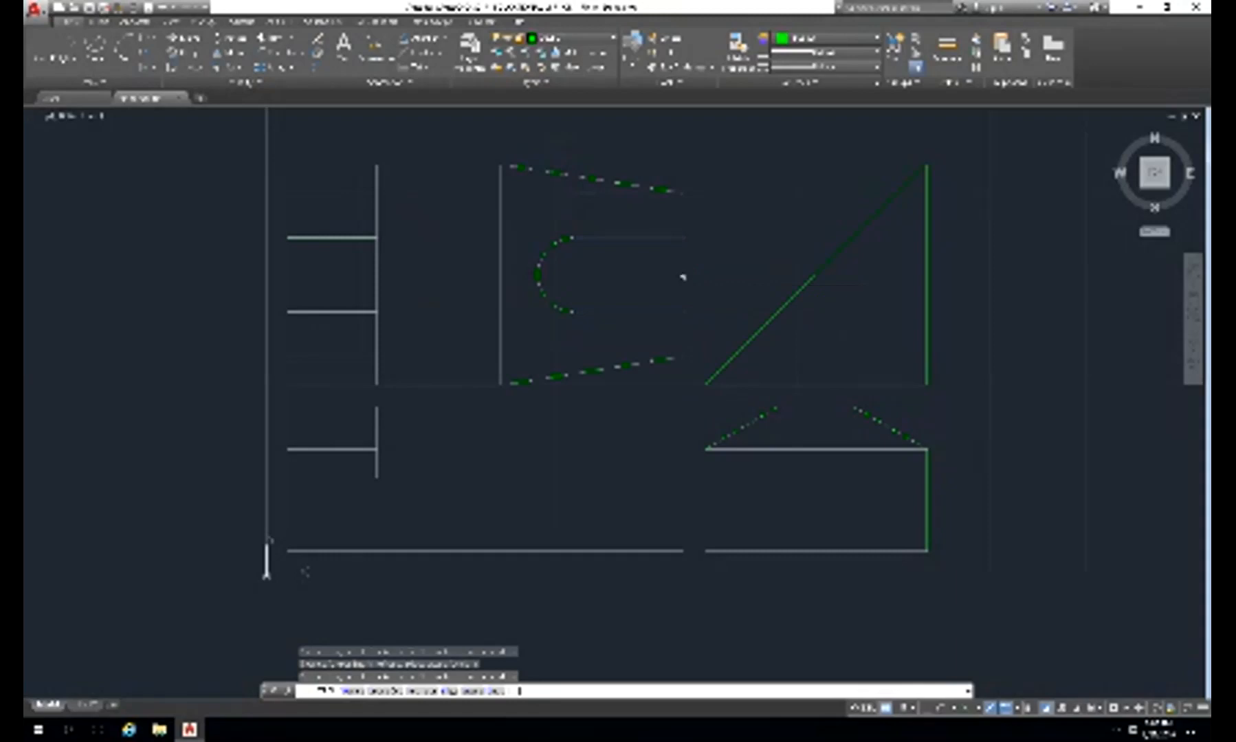
- Erase the leftover horizontal lines between the top view's left edge and its first inner vertical line
mouse_move(359, 273)
middle_down()
mouse_move(504, 306)
mouse_move(692, 320)
mouse_move(719, 296)
middle_up()
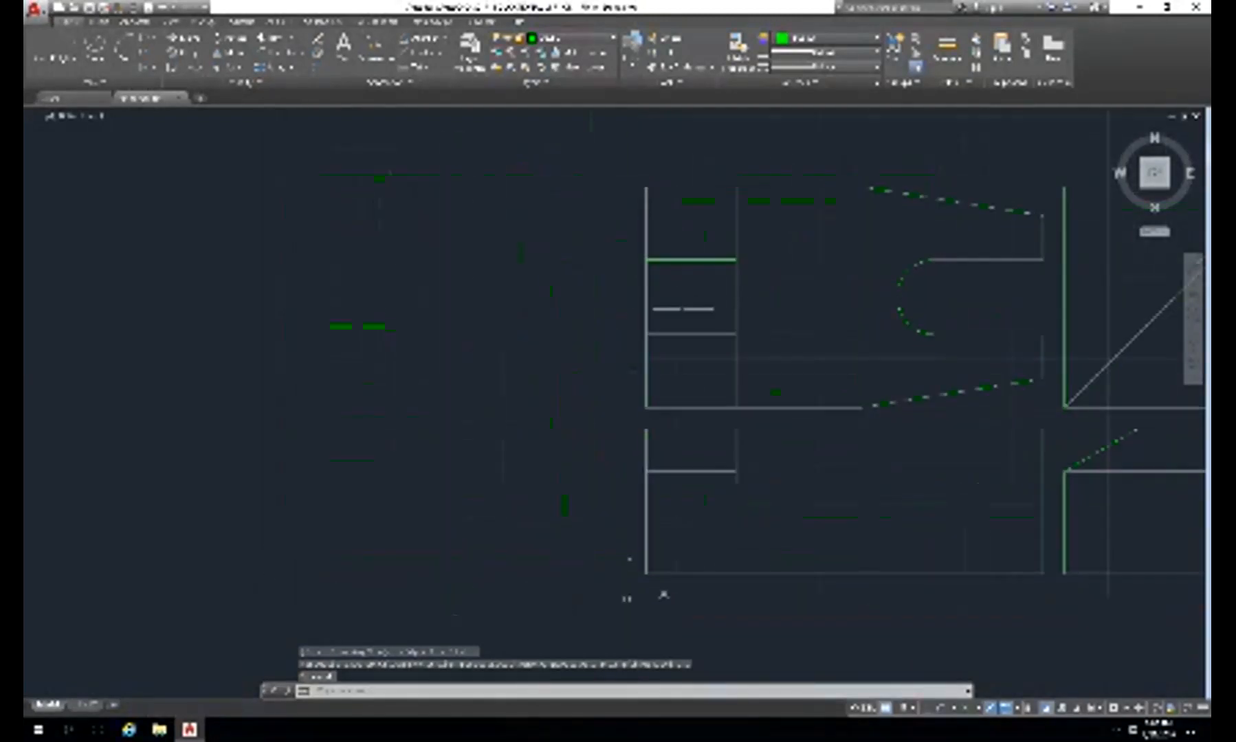
scroll(676, 298, up, 5)
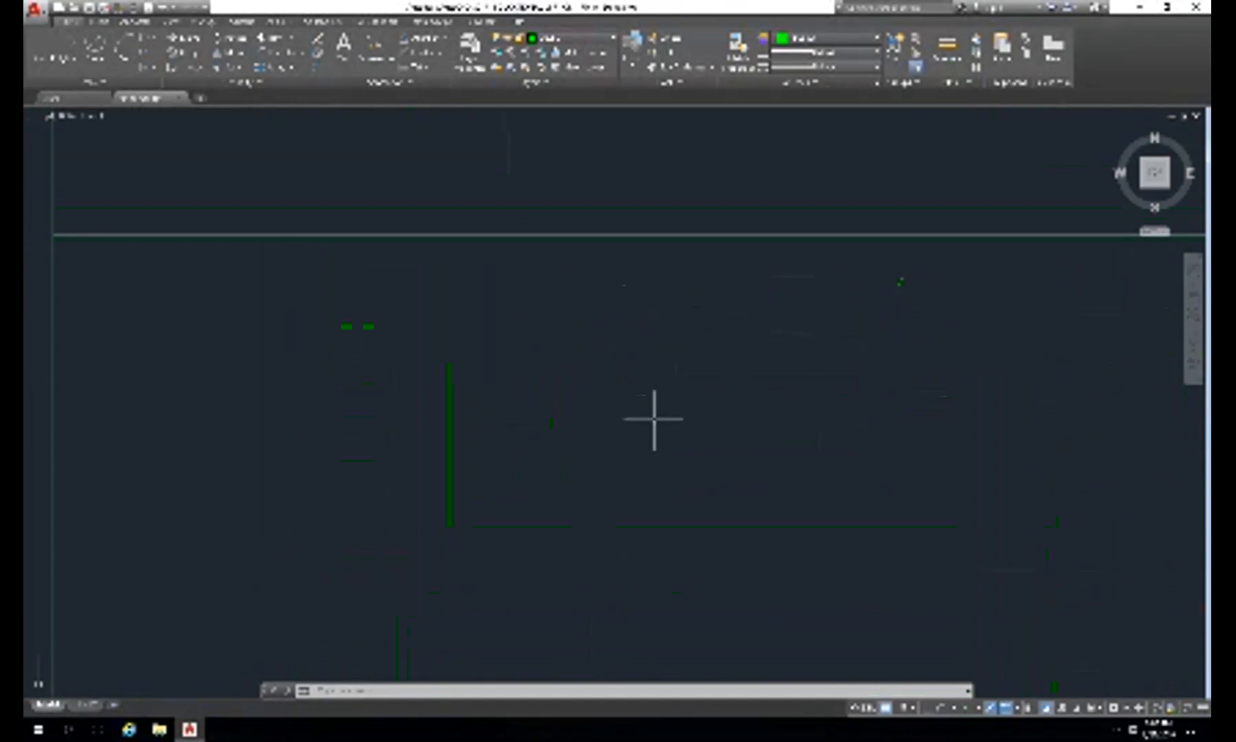
key(Return)
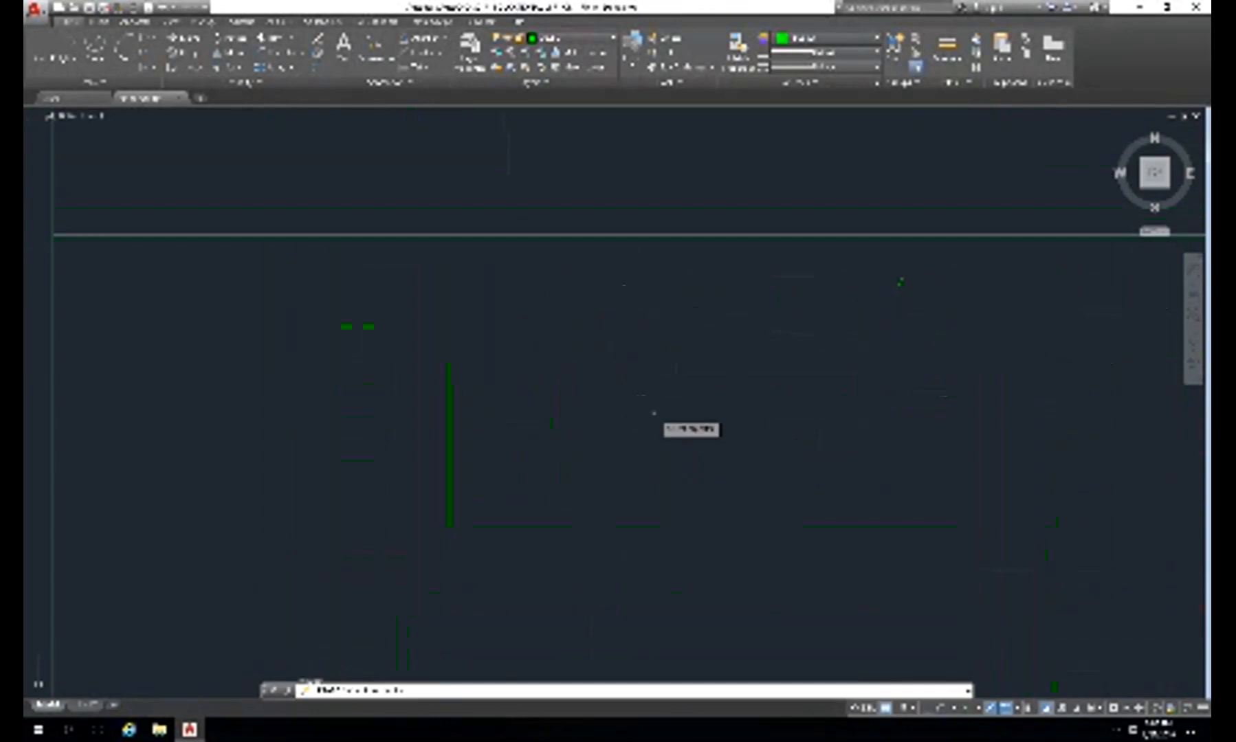
click(633, 234)
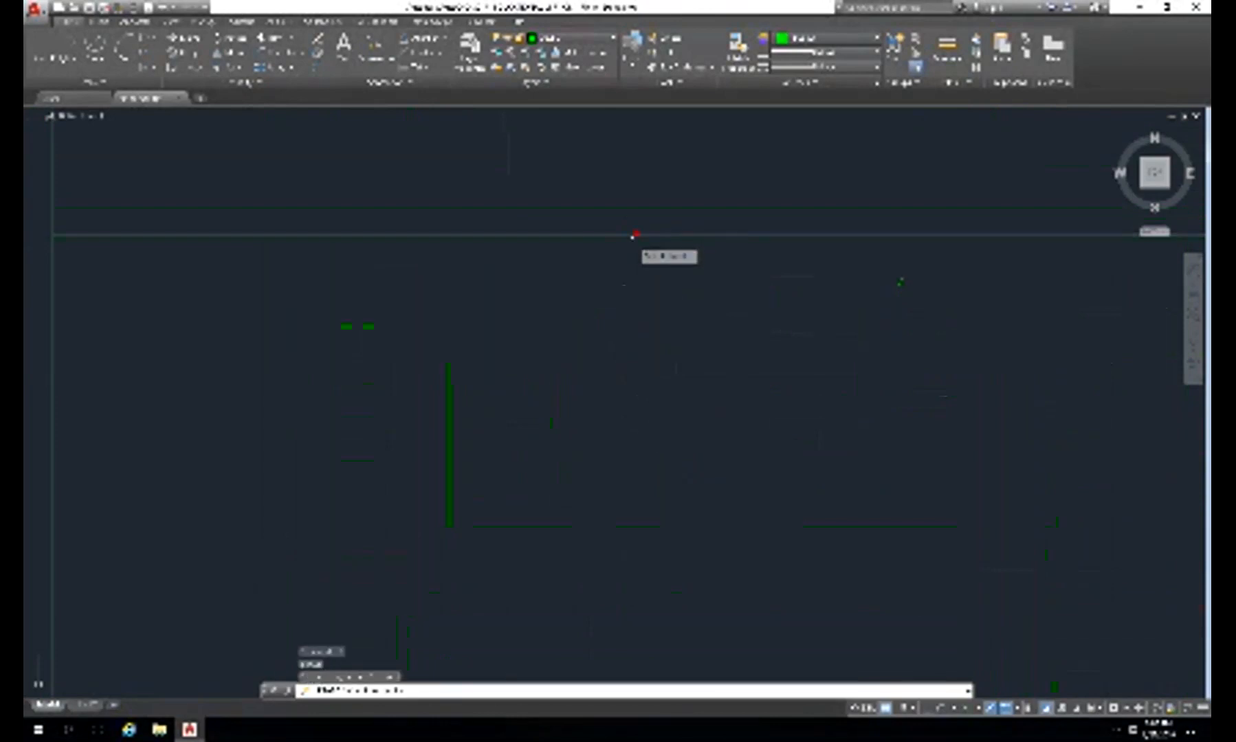
click(632, 235)
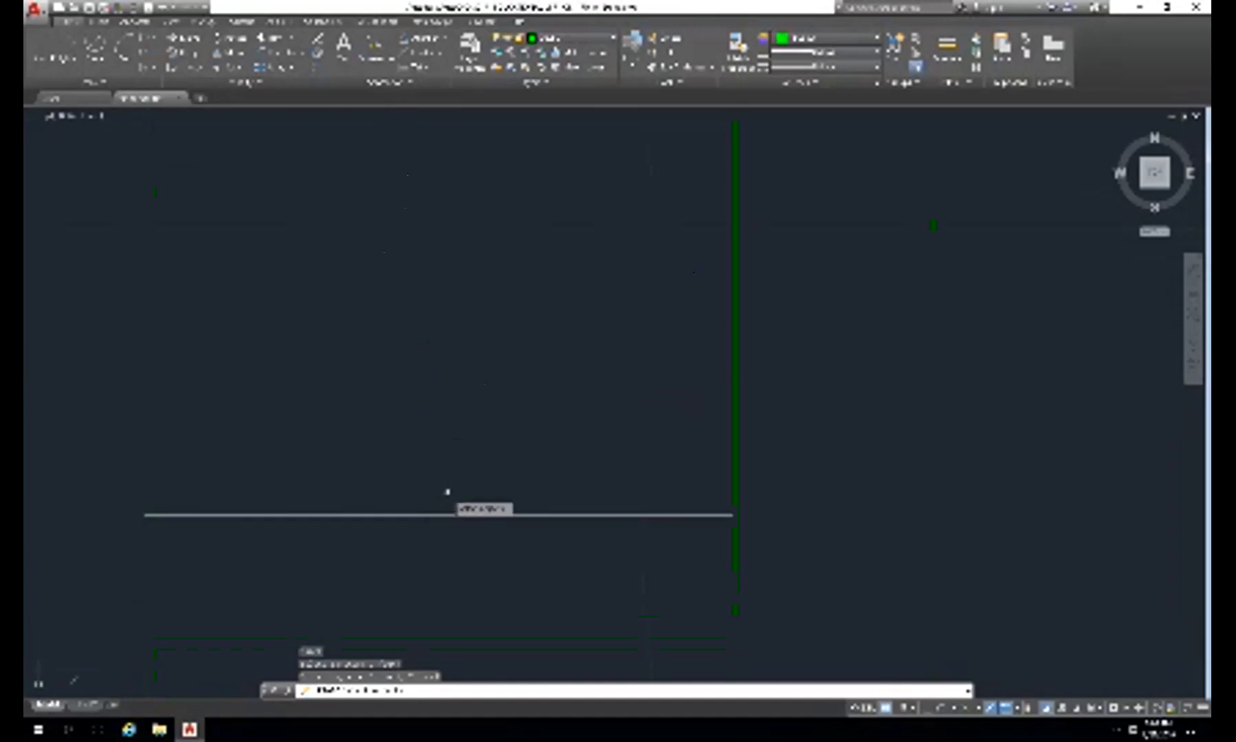
click(445, 514)
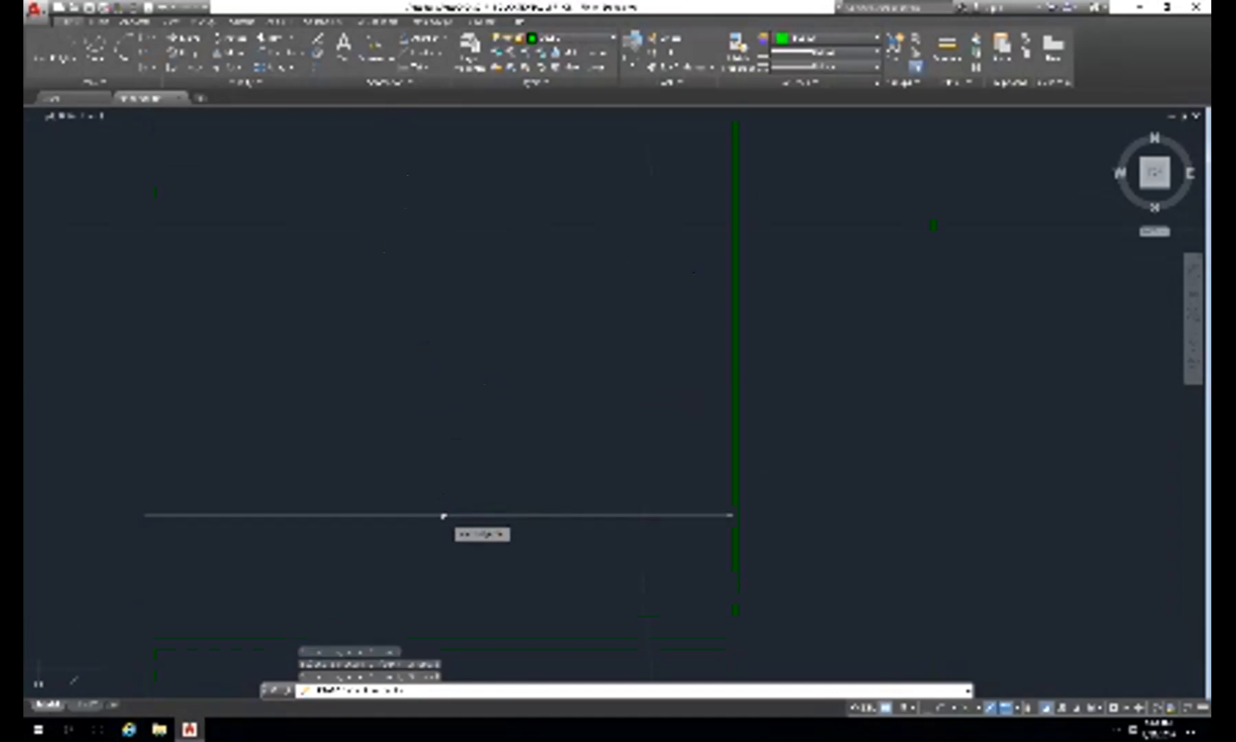
key(Return)
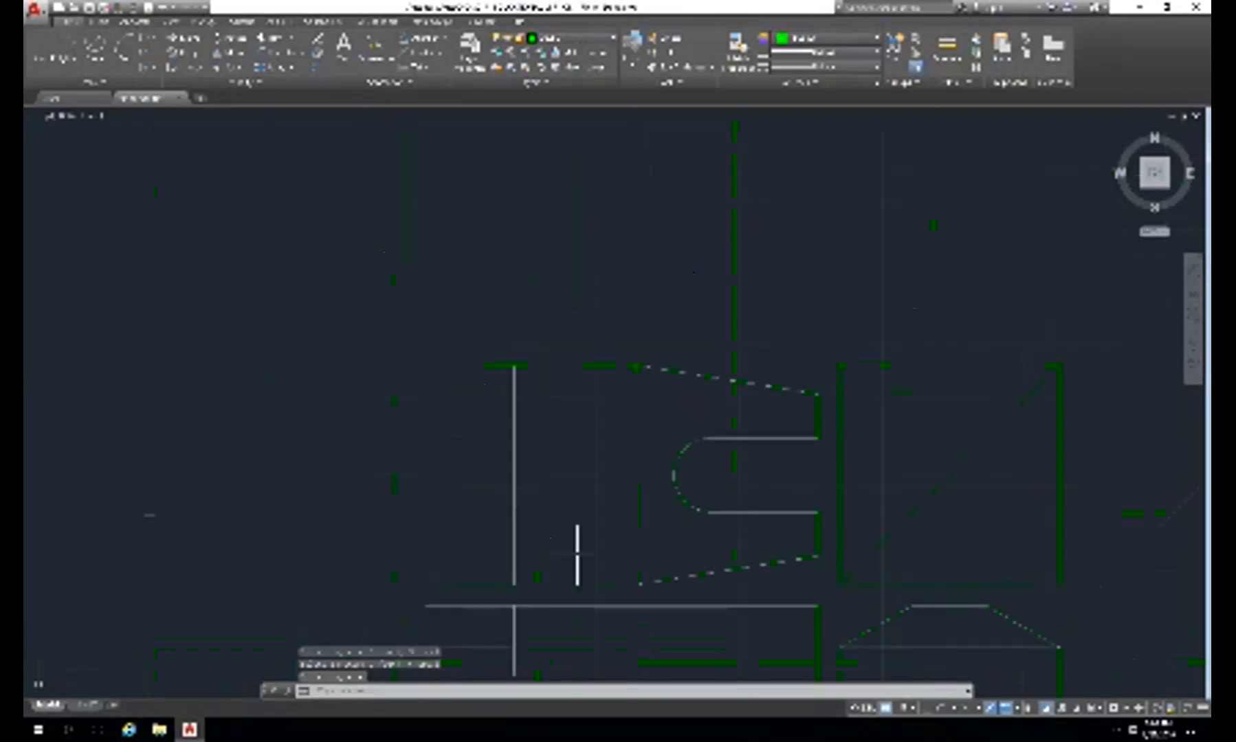
click(515, 427)
mouse_move(566, 482)
middle_down()
mouse_move(372, 289)
mouse_move(380, 302)
middle_up()
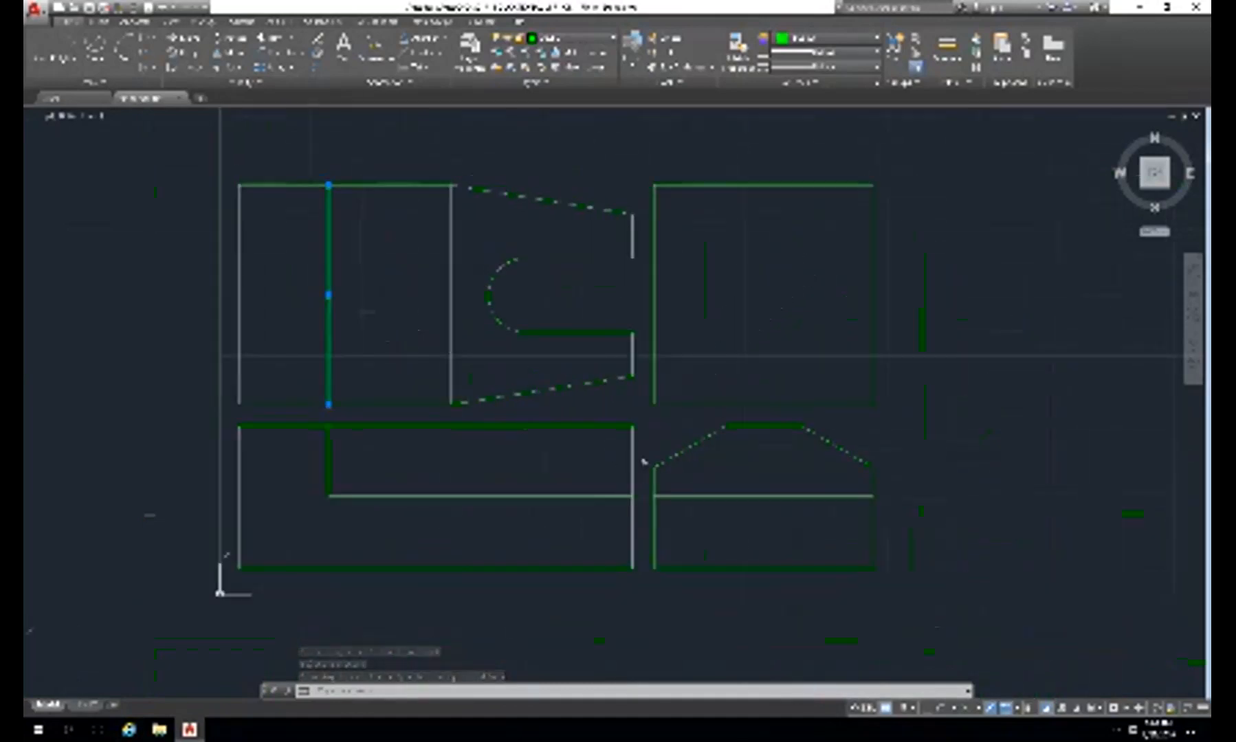
key(Escape)
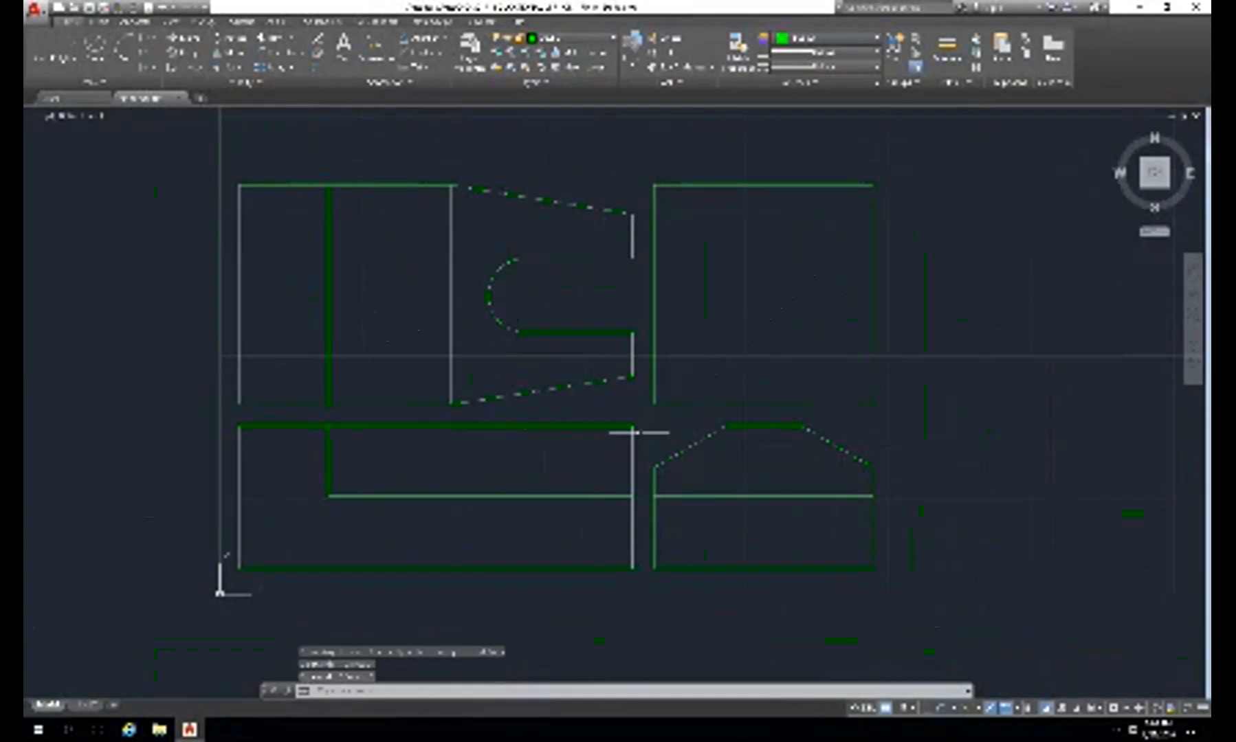
- Draw a vertical projection line from the left end of the side view's short top edge up into the square above
key(Return)
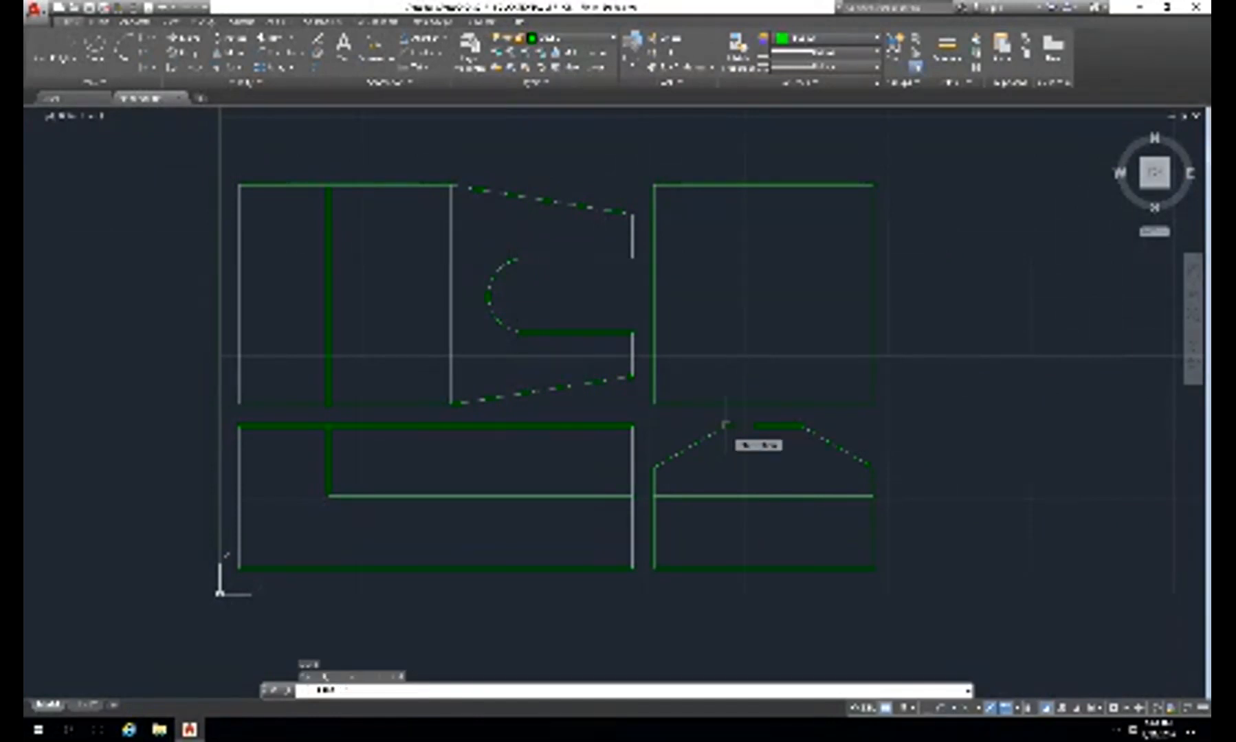
click(726, 424)
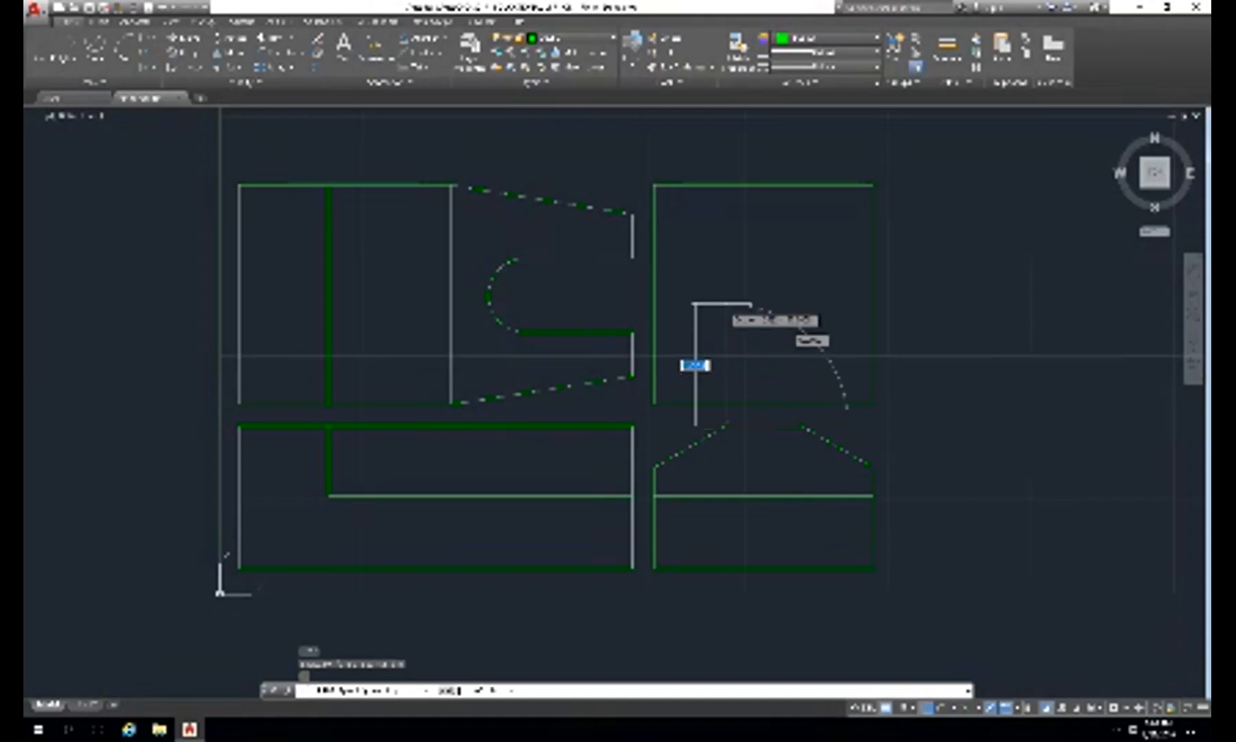
click(723, 306)
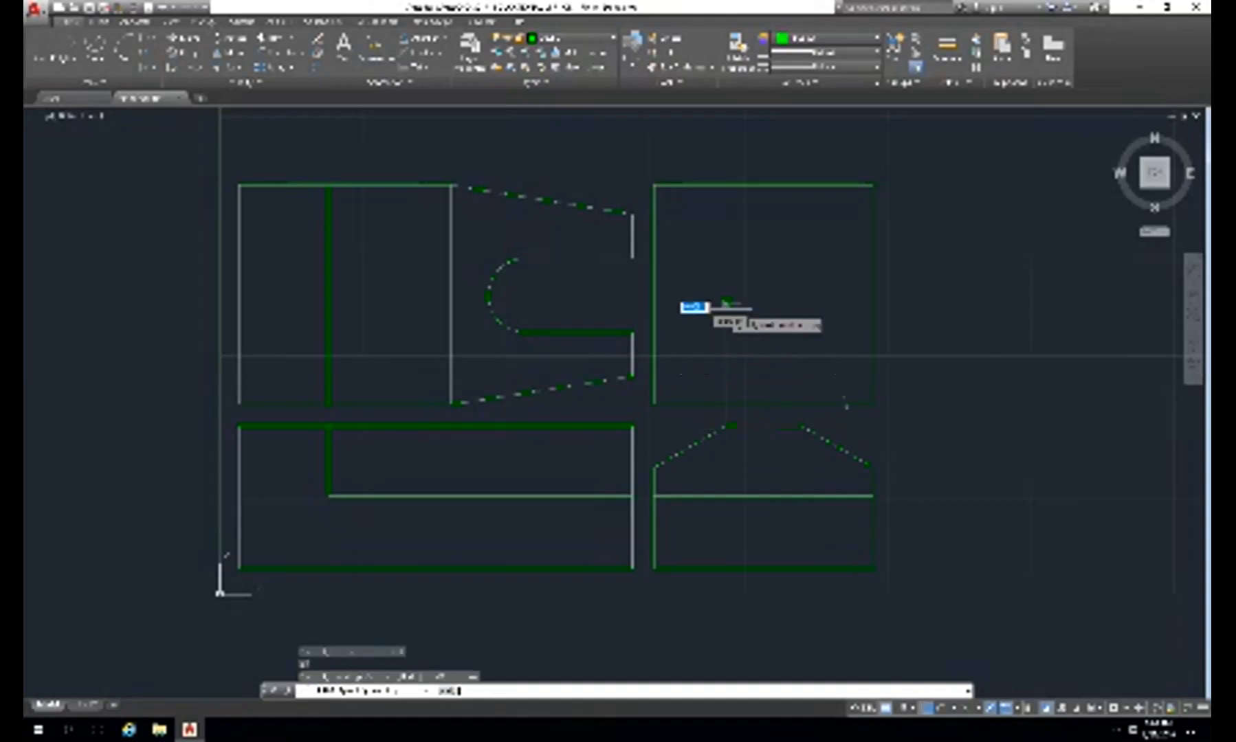
key(Return)
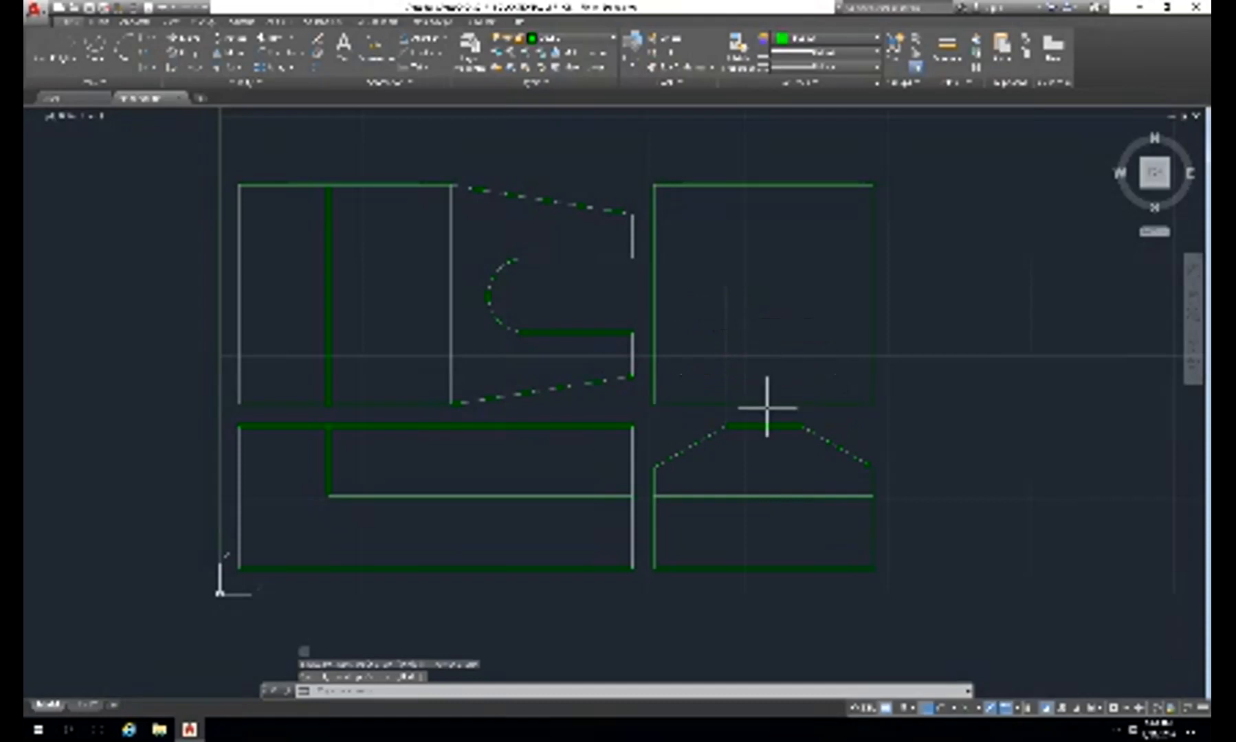
- Draw a vertical projection line from the right end of the side view's short top edge up into the square above
text(l)
key(Return)
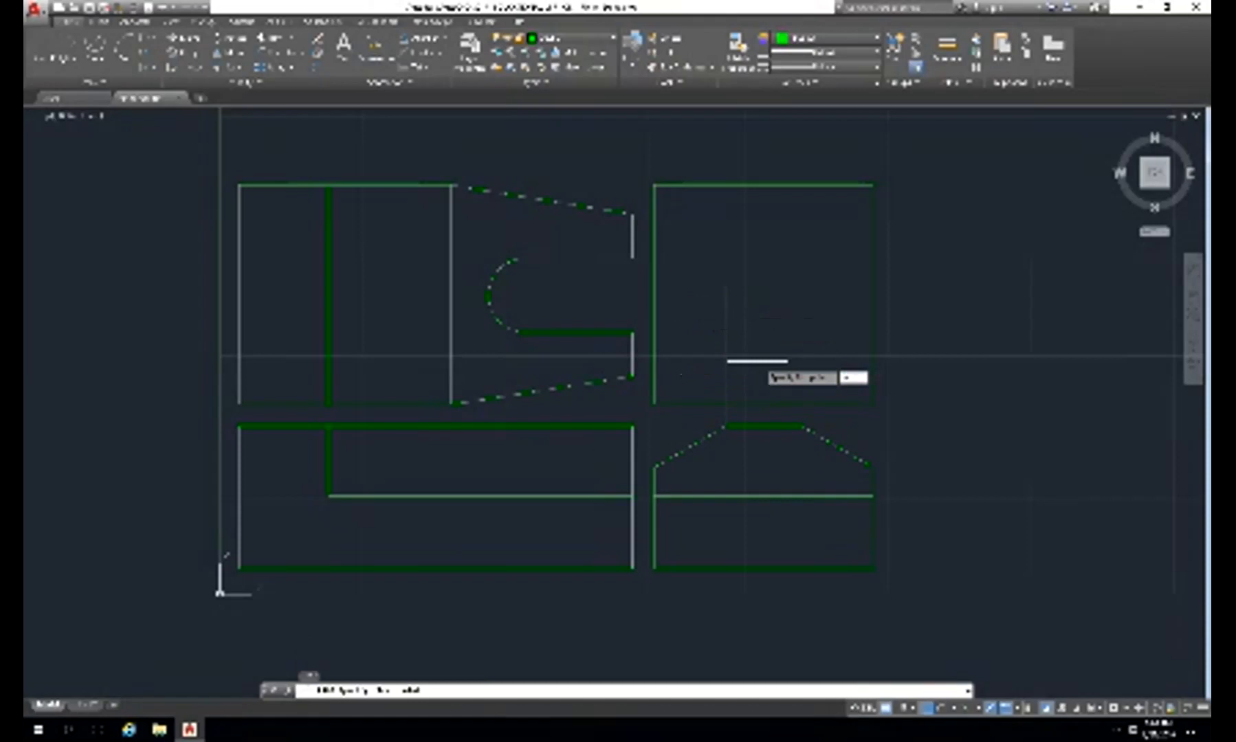
click(798, 427)
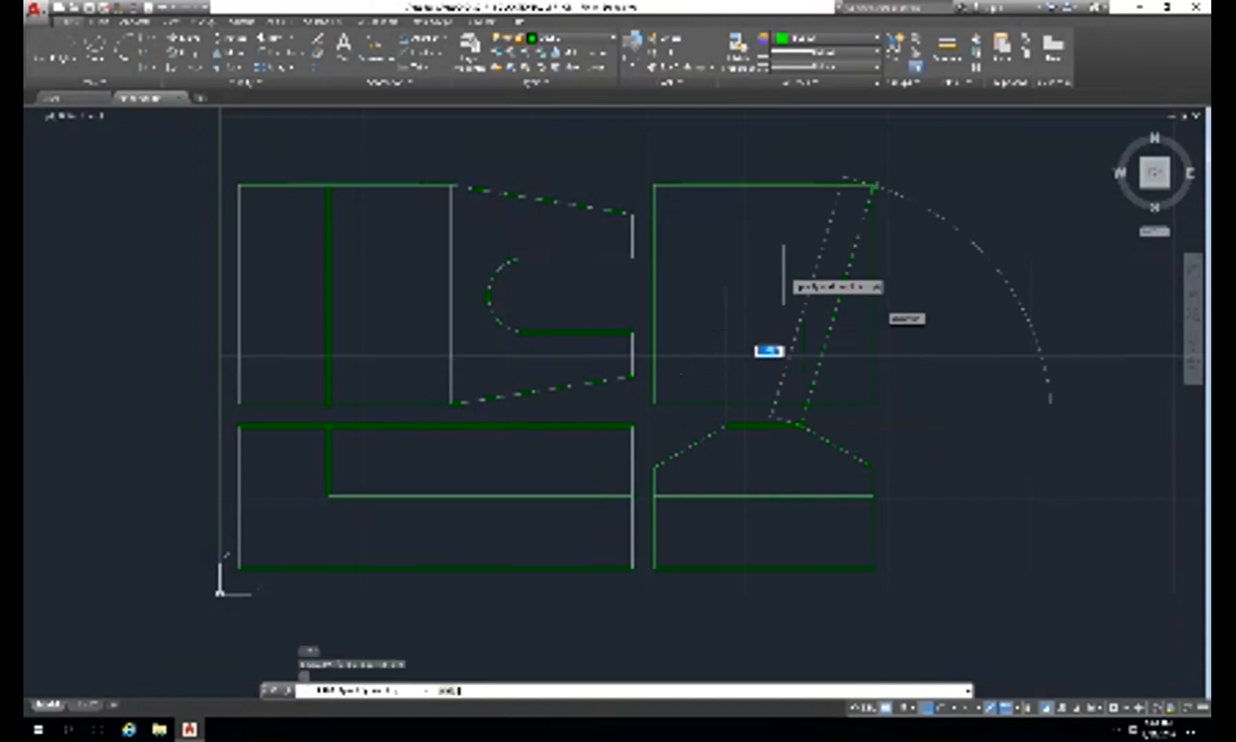
click(778, 241)
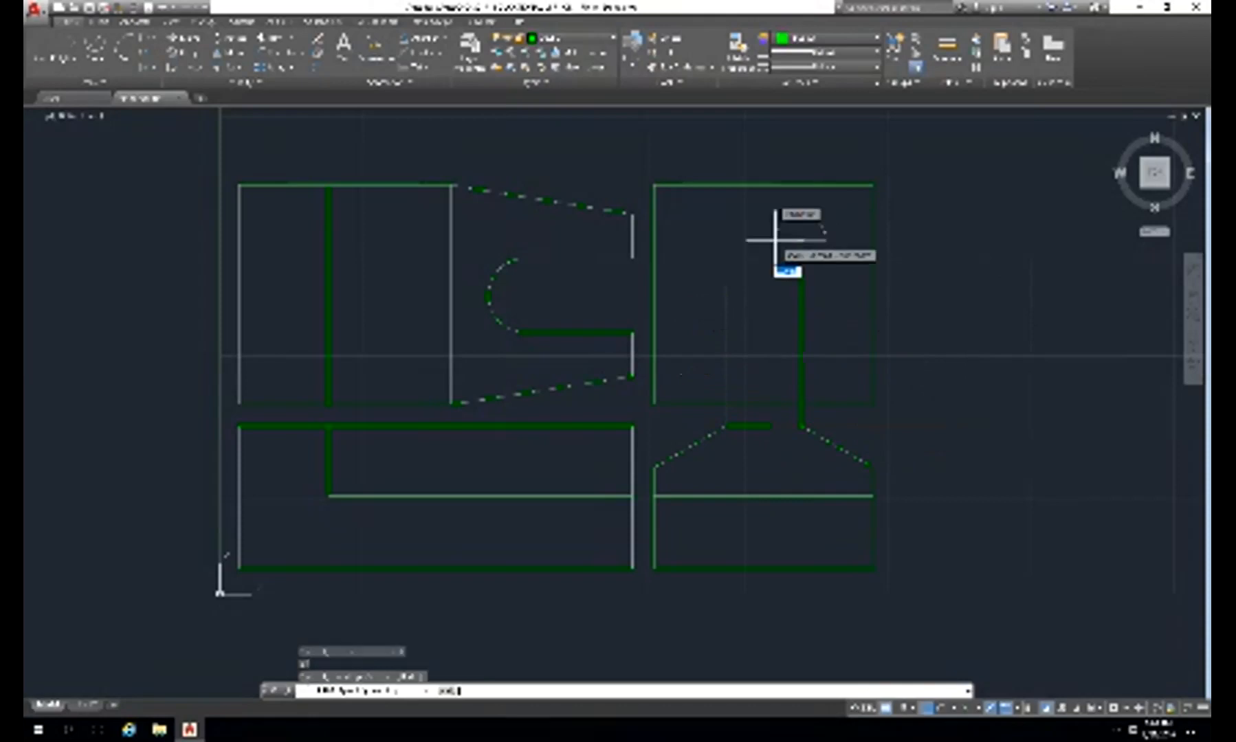
key(Return)
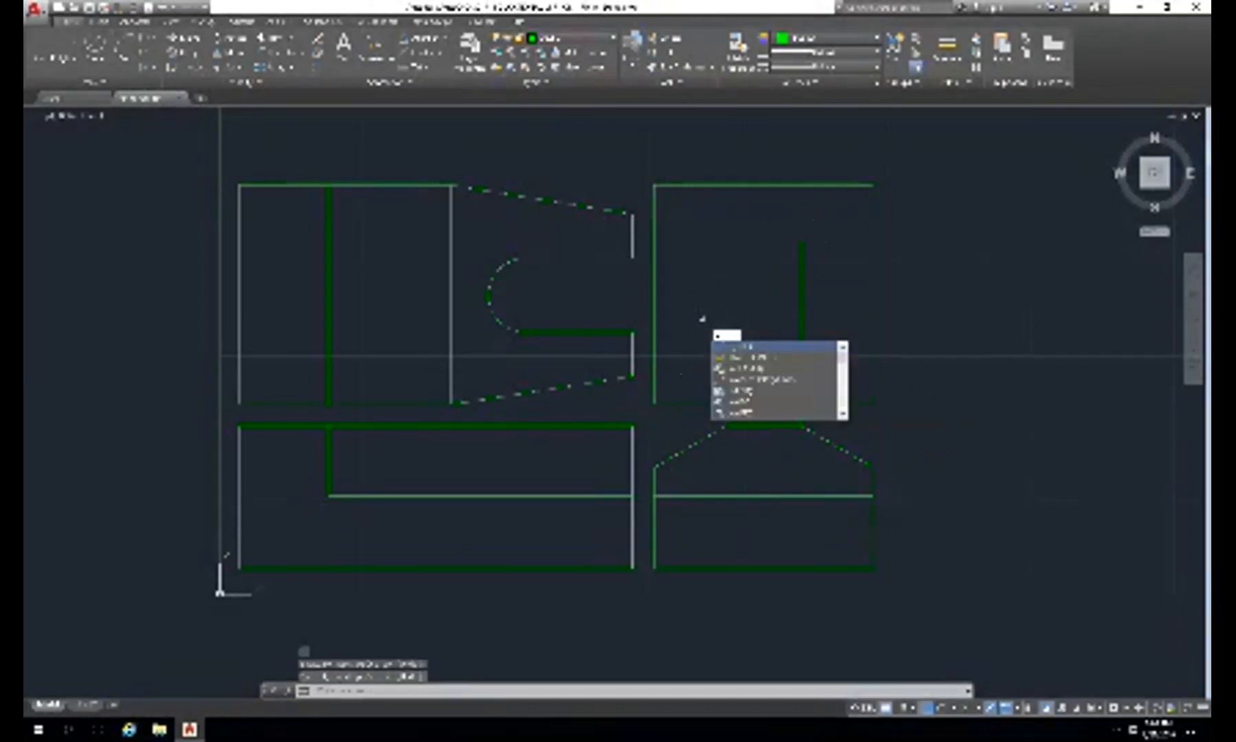
- Draw a horizontal projection line from where the left vertical projection meets the square's diagonal across to beyond the top view's left edge
key(Return)
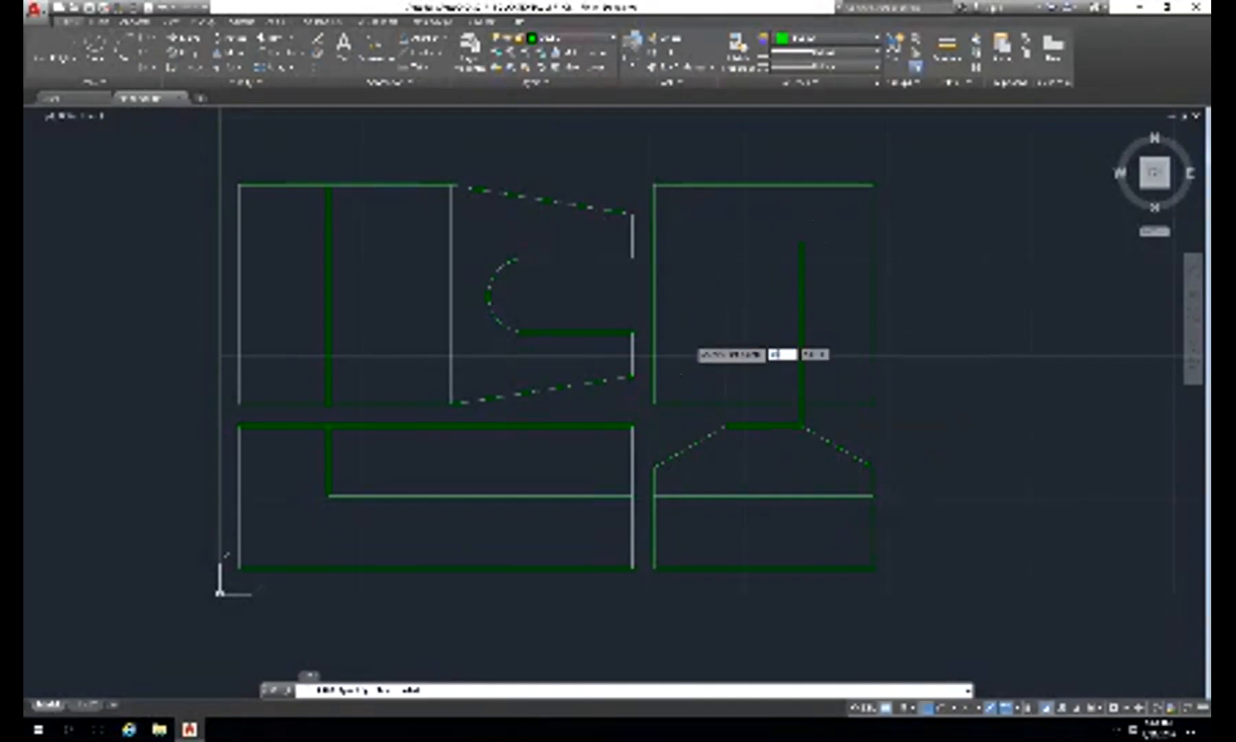
key(Return)
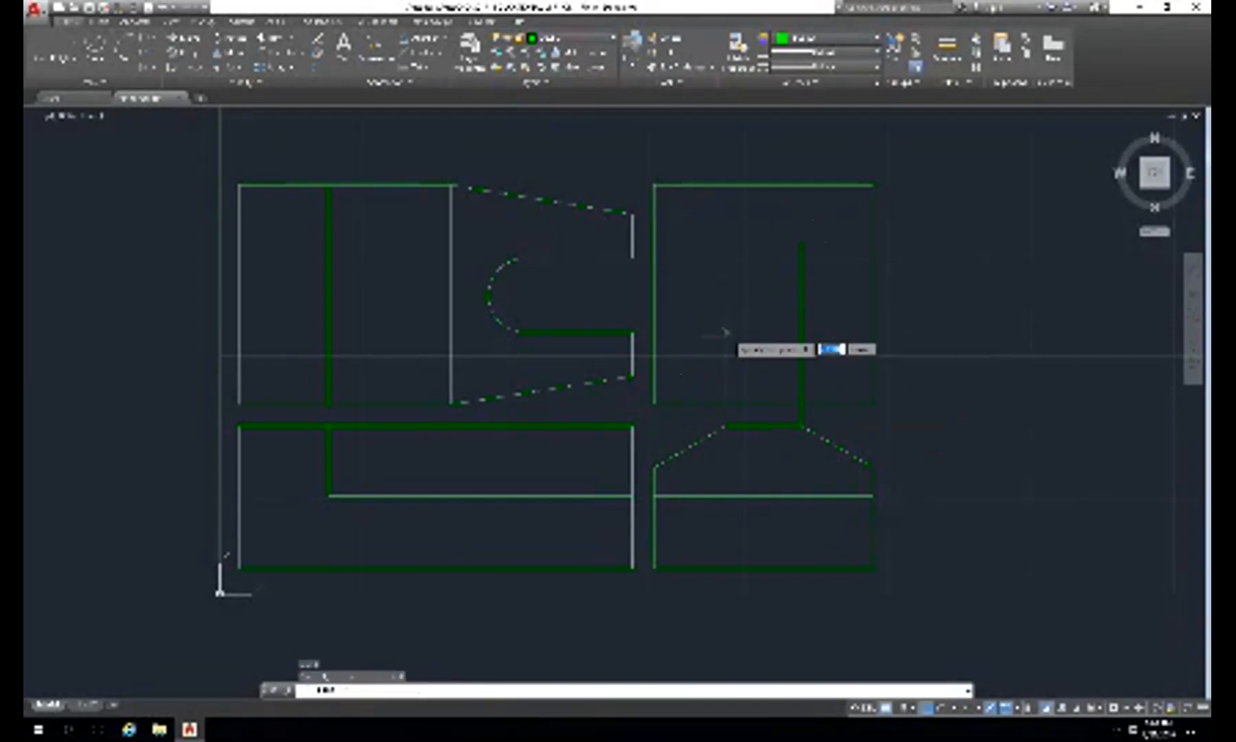
click(725, 334)
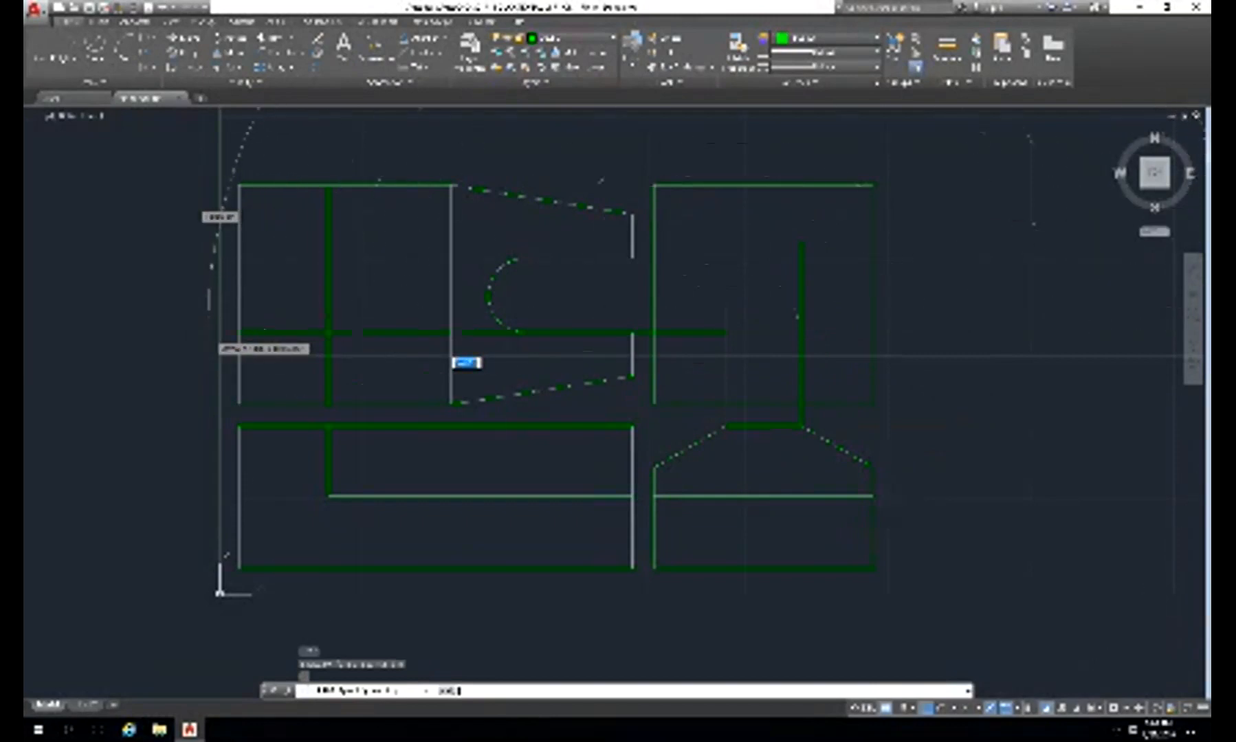
click(204, 333)
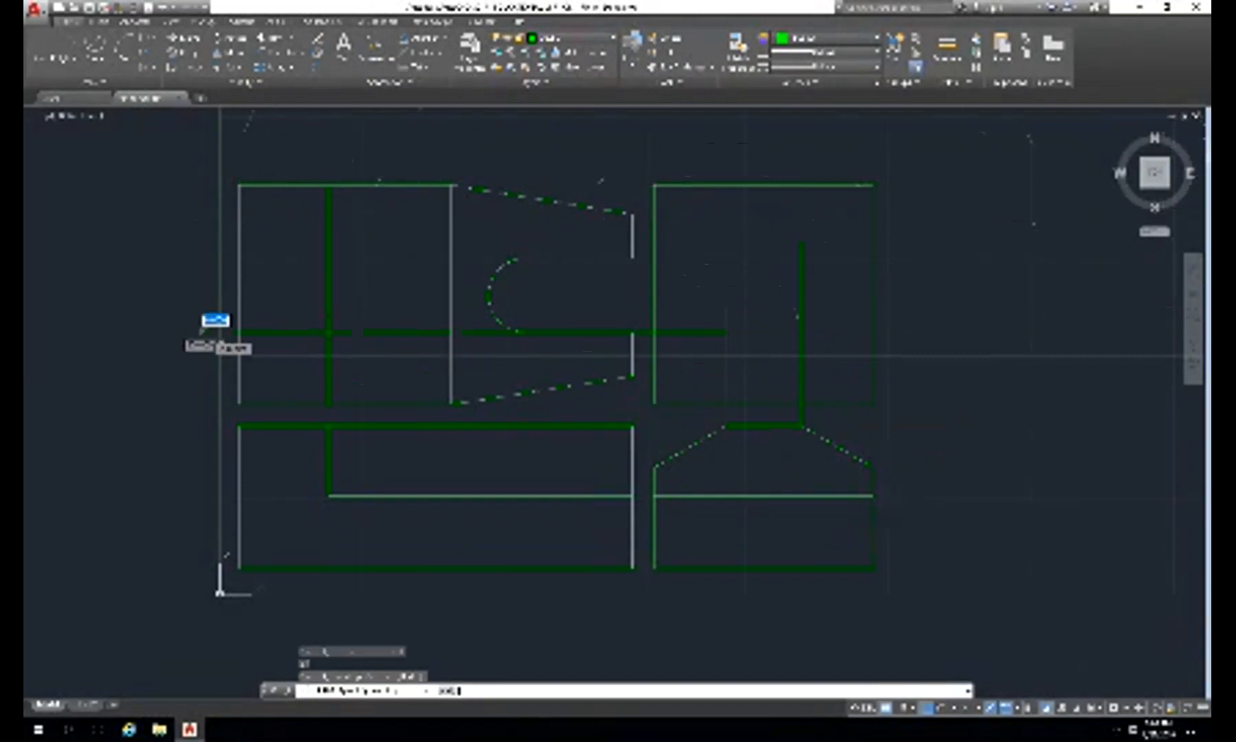
key(Return)
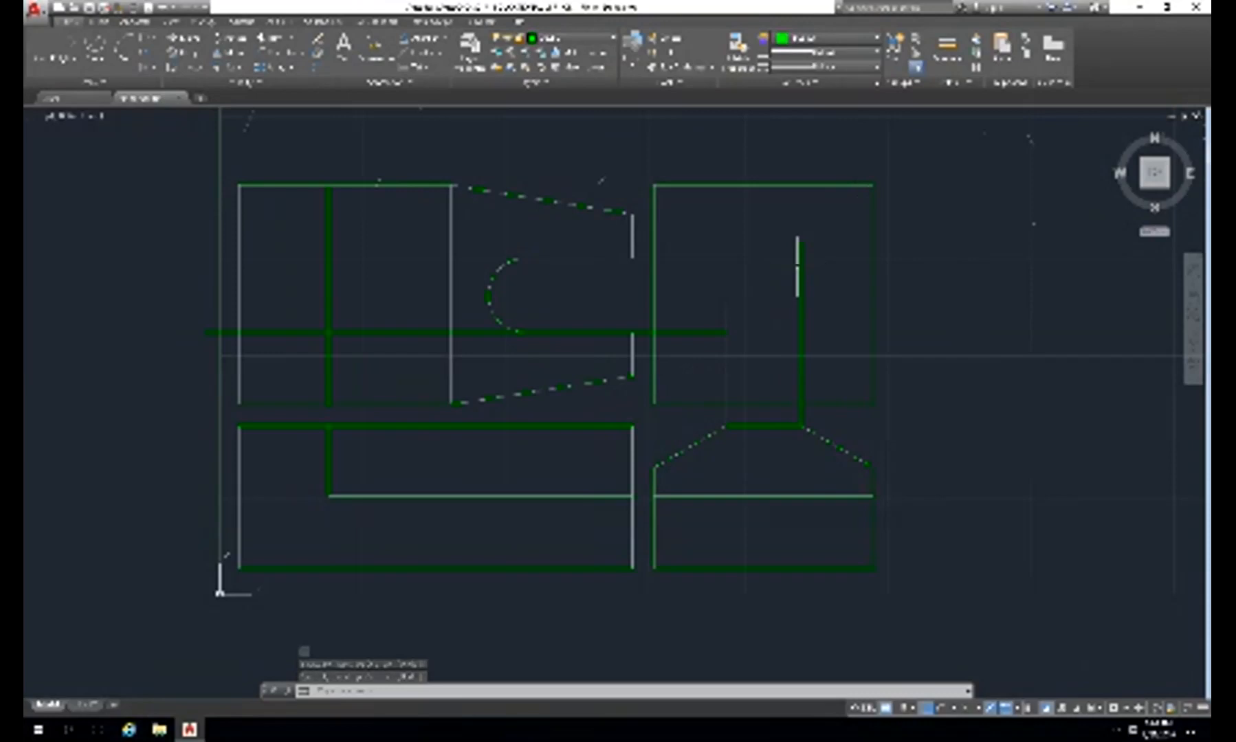
- Draw a horizontal projection line from where the right vertical projection meets the square's diagonal across to beyond the top view's left edge
key(Return)
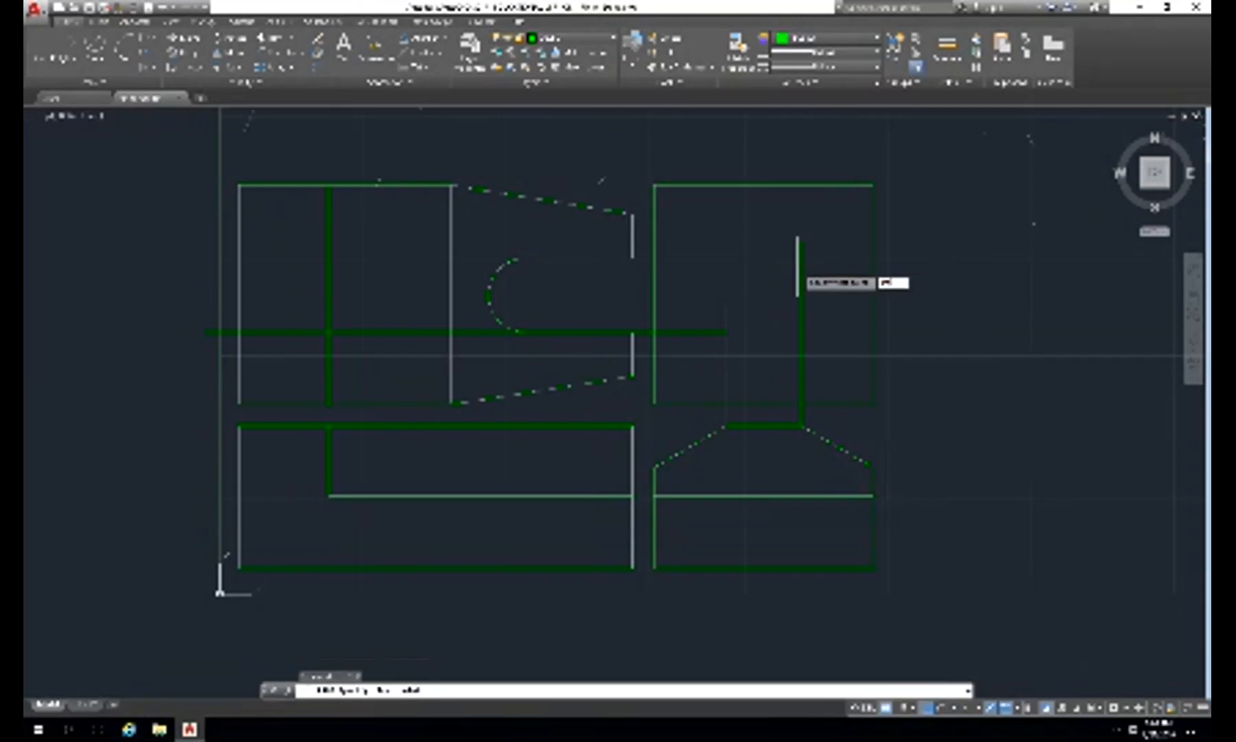
click(798, 272)
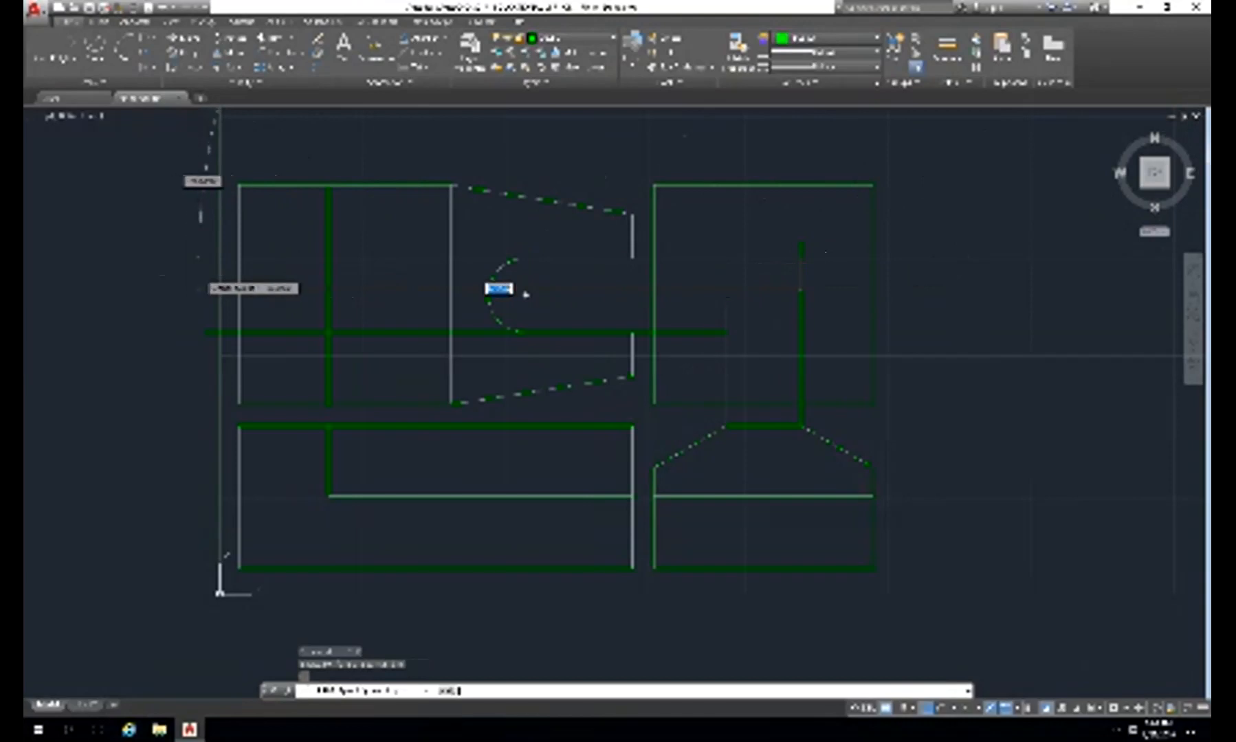
click(201, 260)
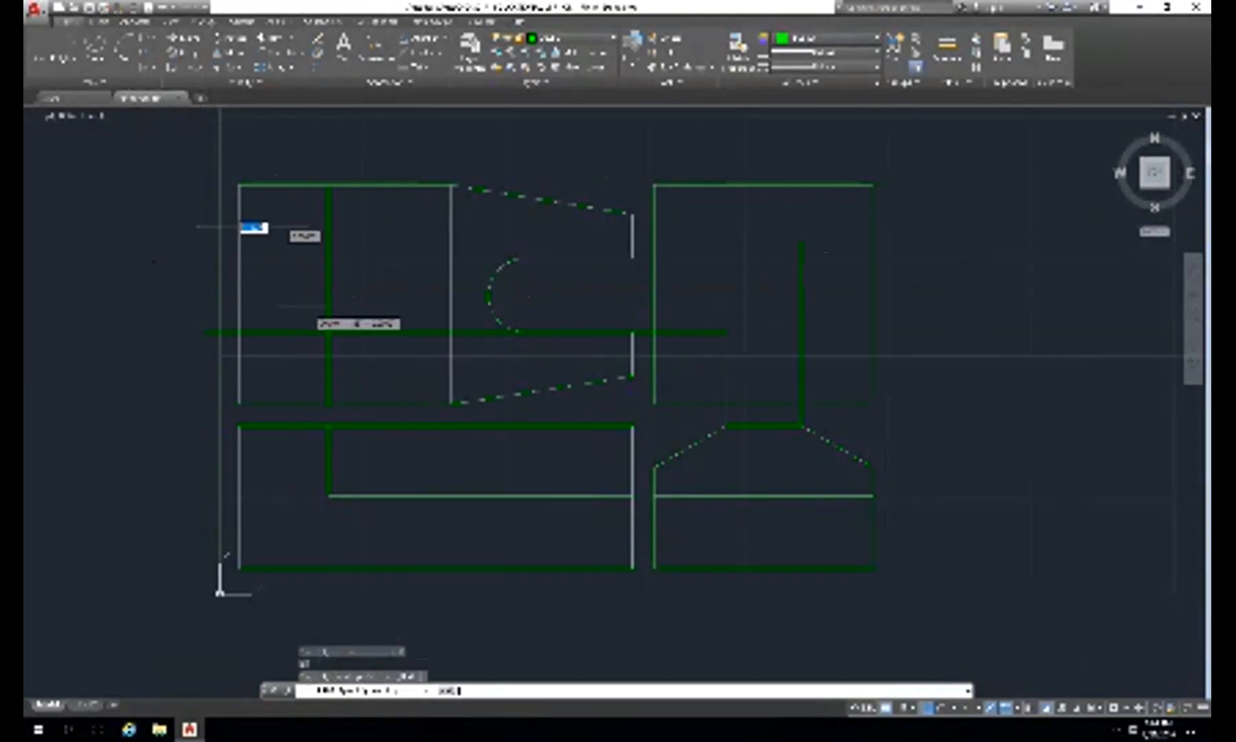
key(Escape)
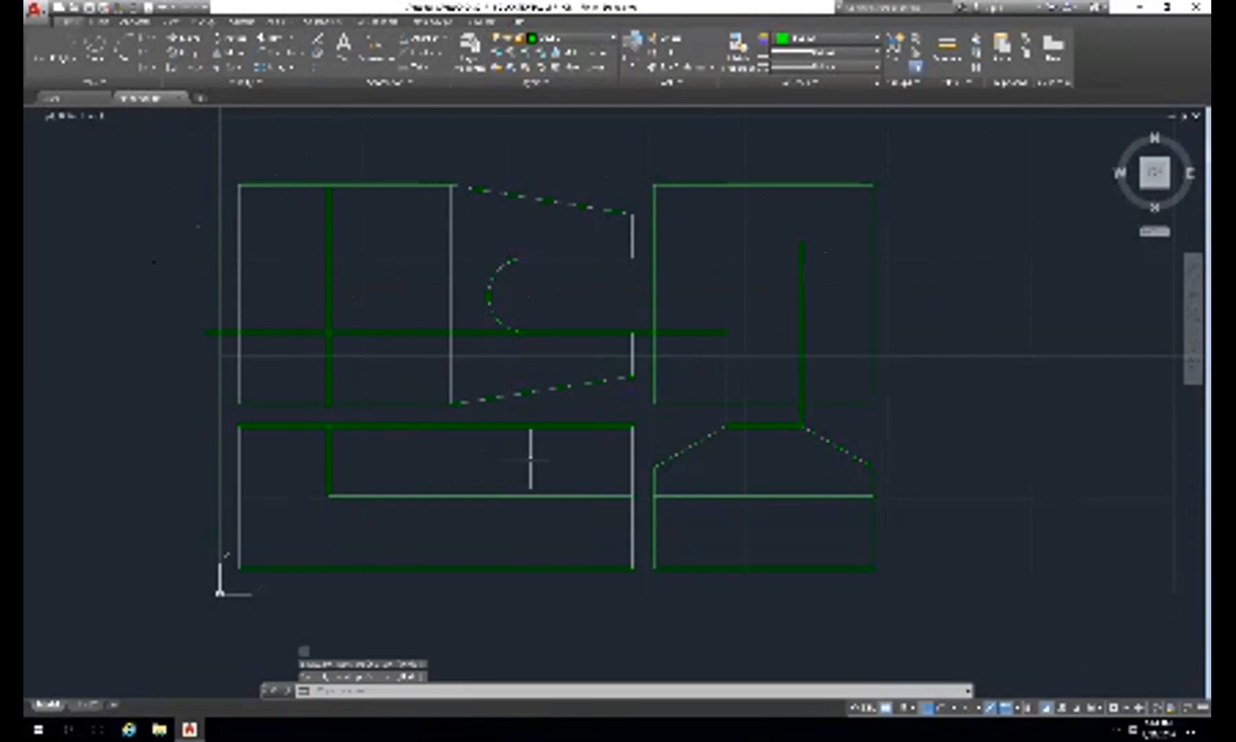
key(Escape)
- Trim the projection lines against the side view's top edge, the diagonal, and the top view's left edge and first inner vertical line
text(tr)
key(Return)
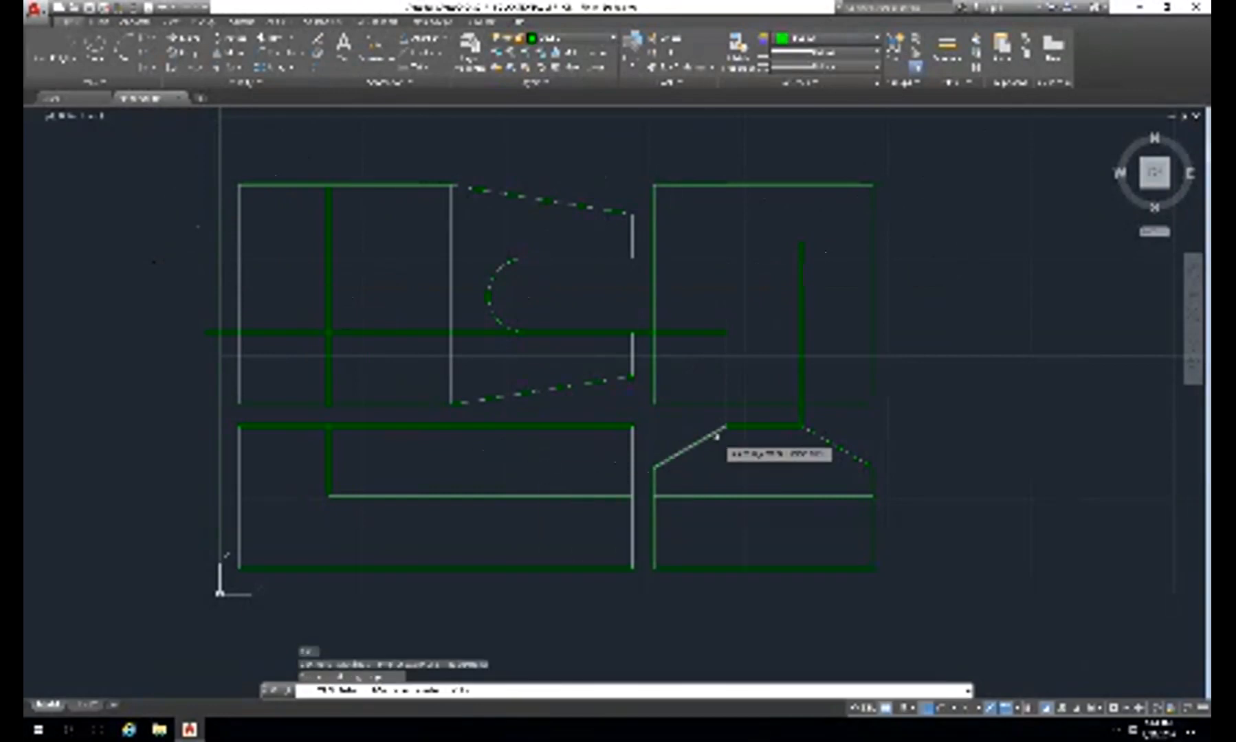
click(763, 427)
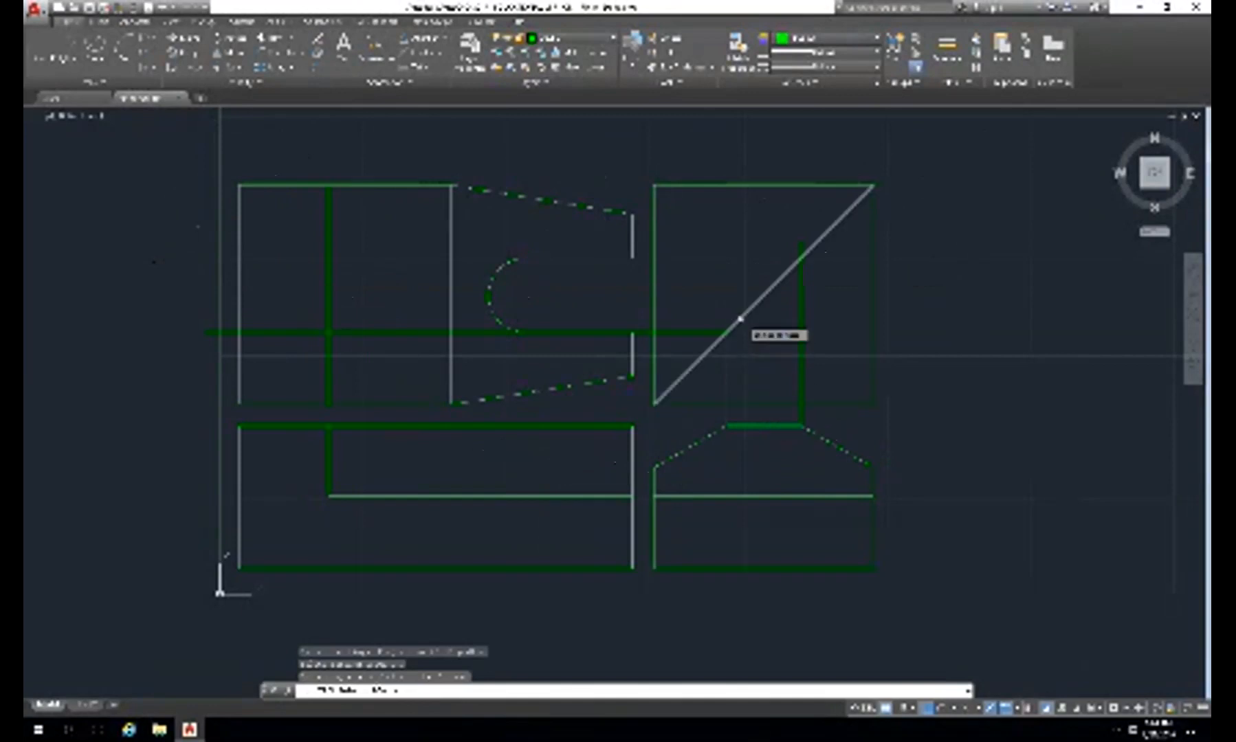
click(740, 319)
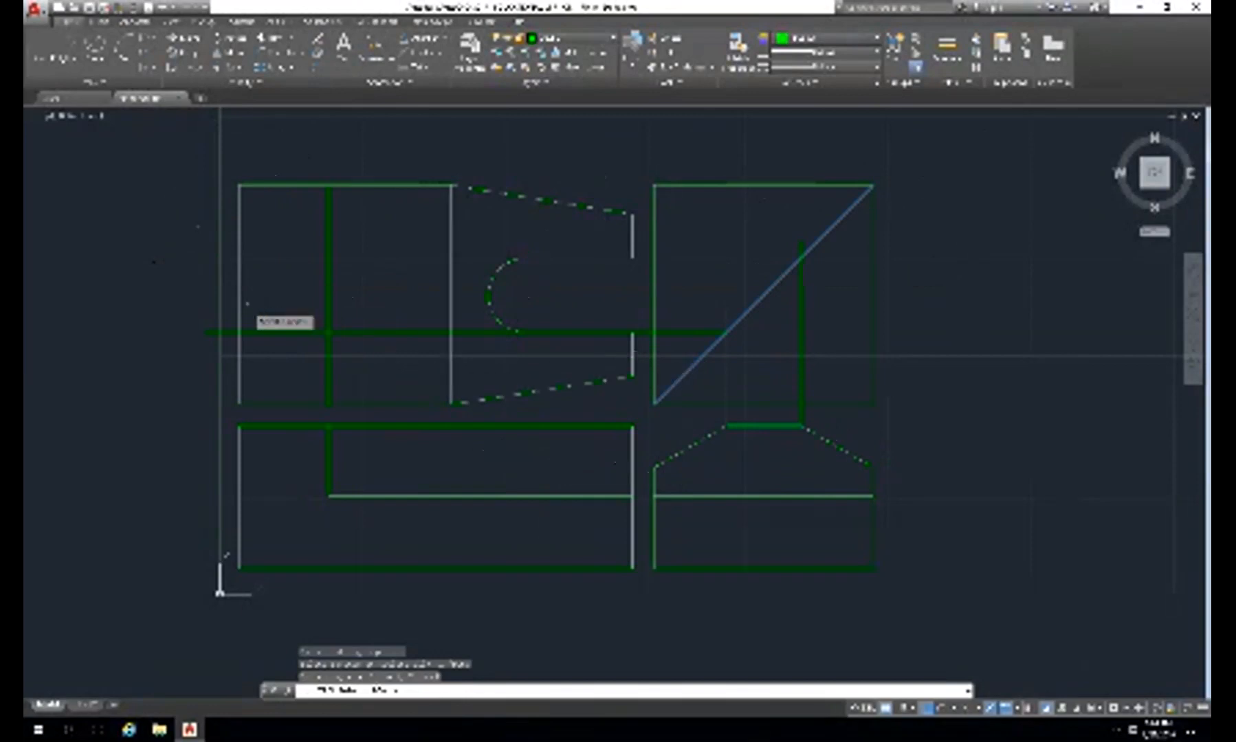
click(240, 307)
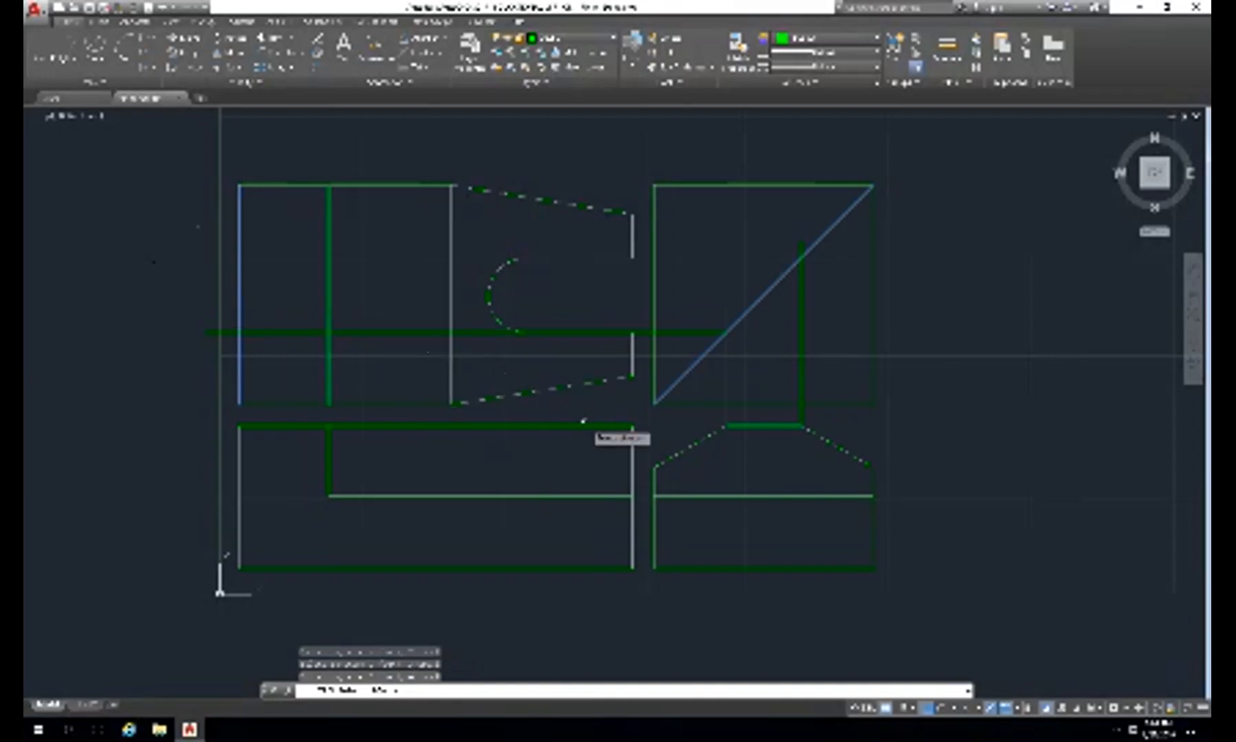
key(Return)
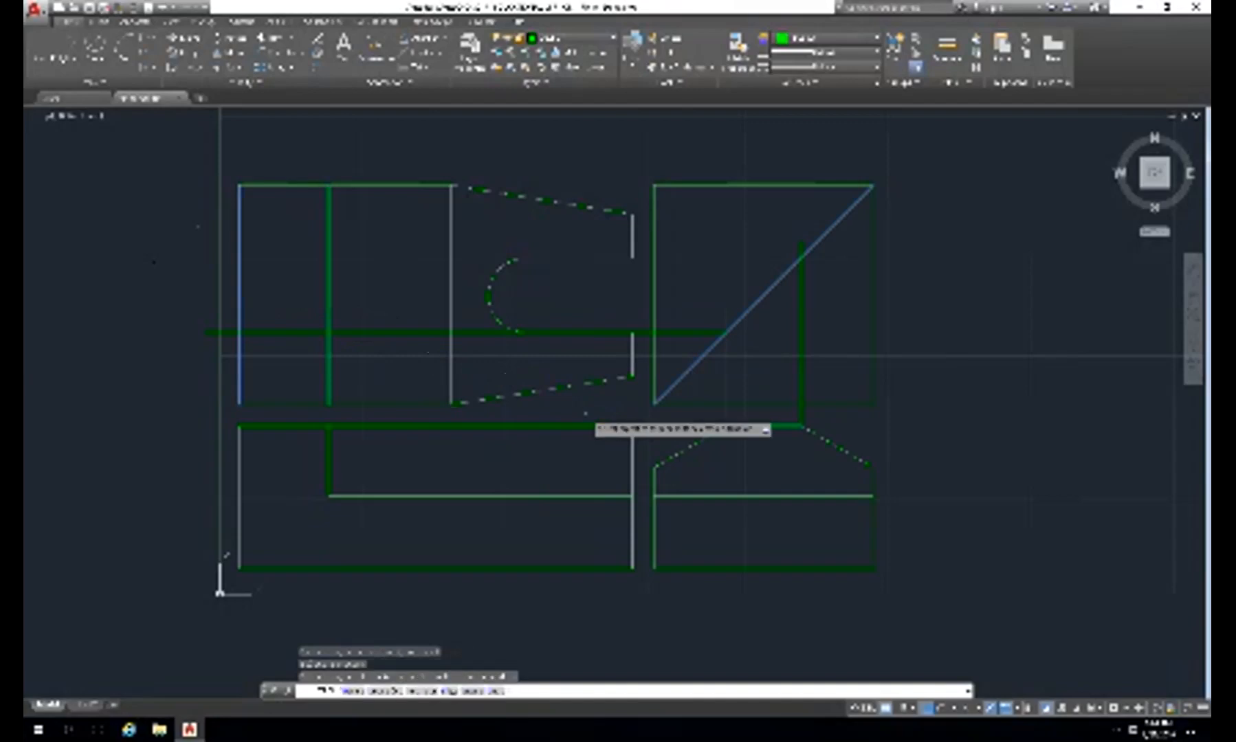
click(402, 260)
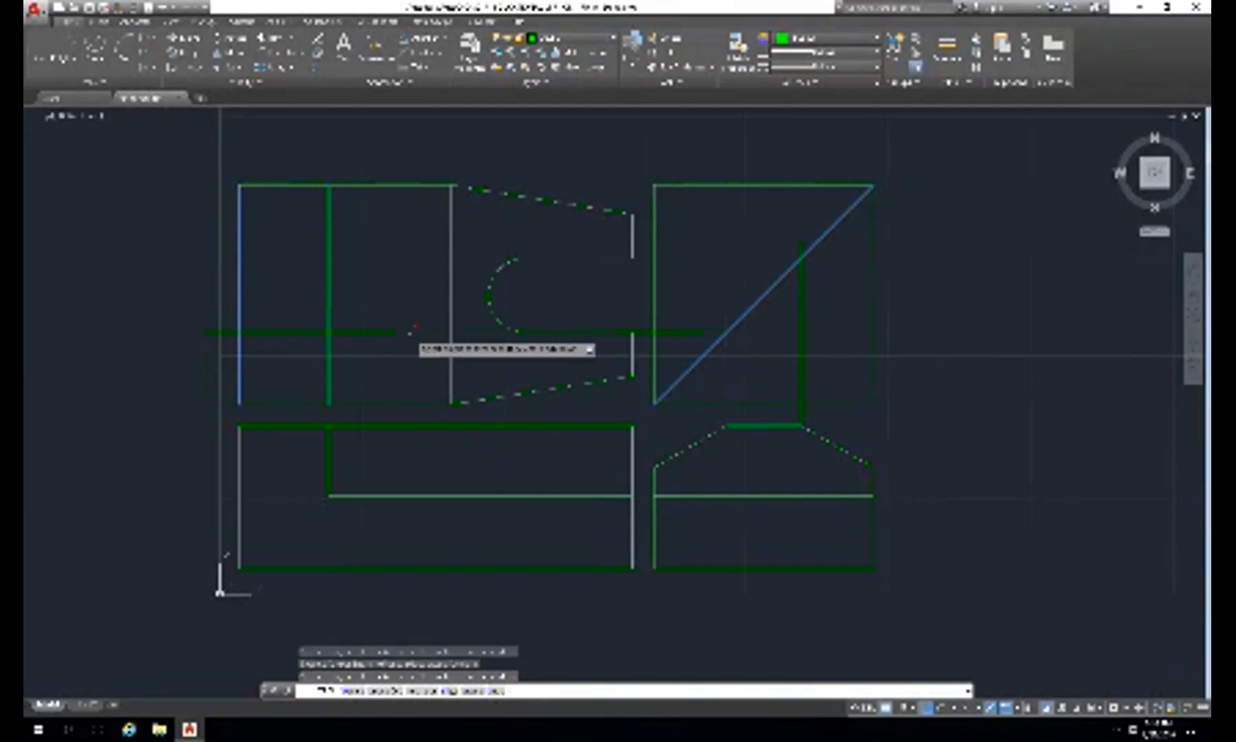
click(224, 332)
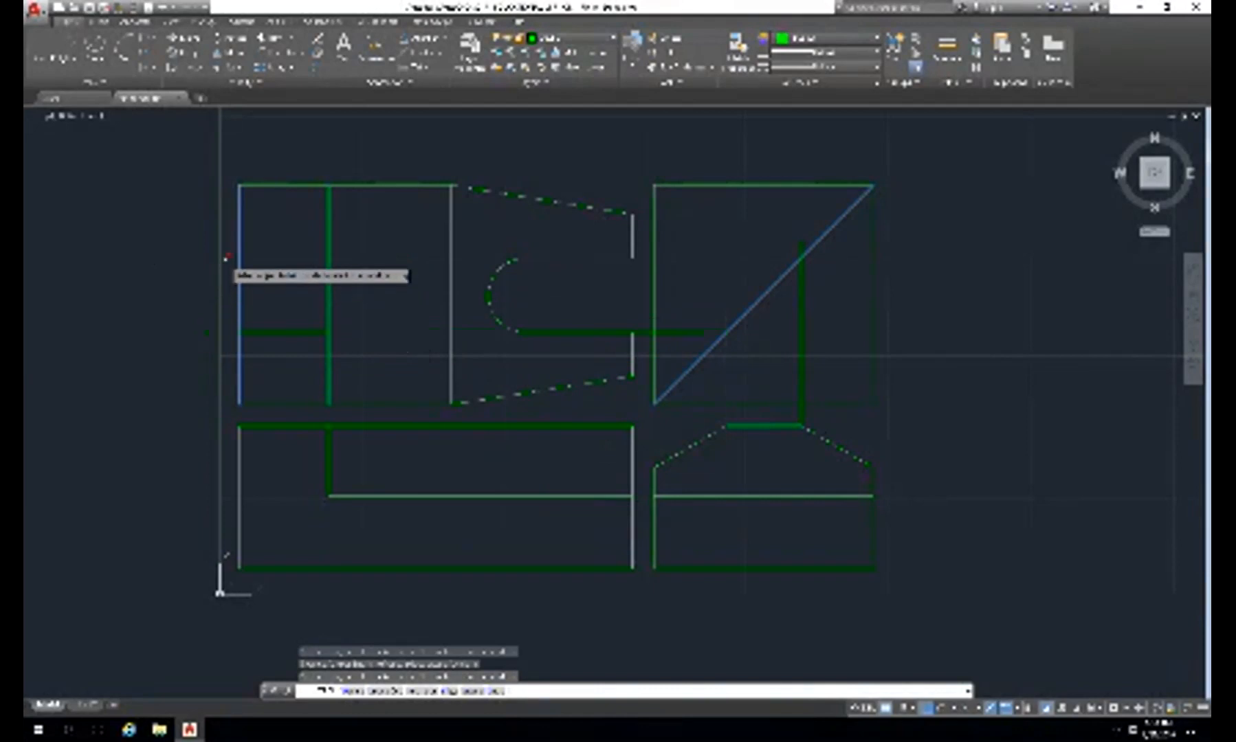
mouse_move(712, 377)
mouse_down()
mouse_move(801, 379)
mouse_move(834, 366)
mouse_up()
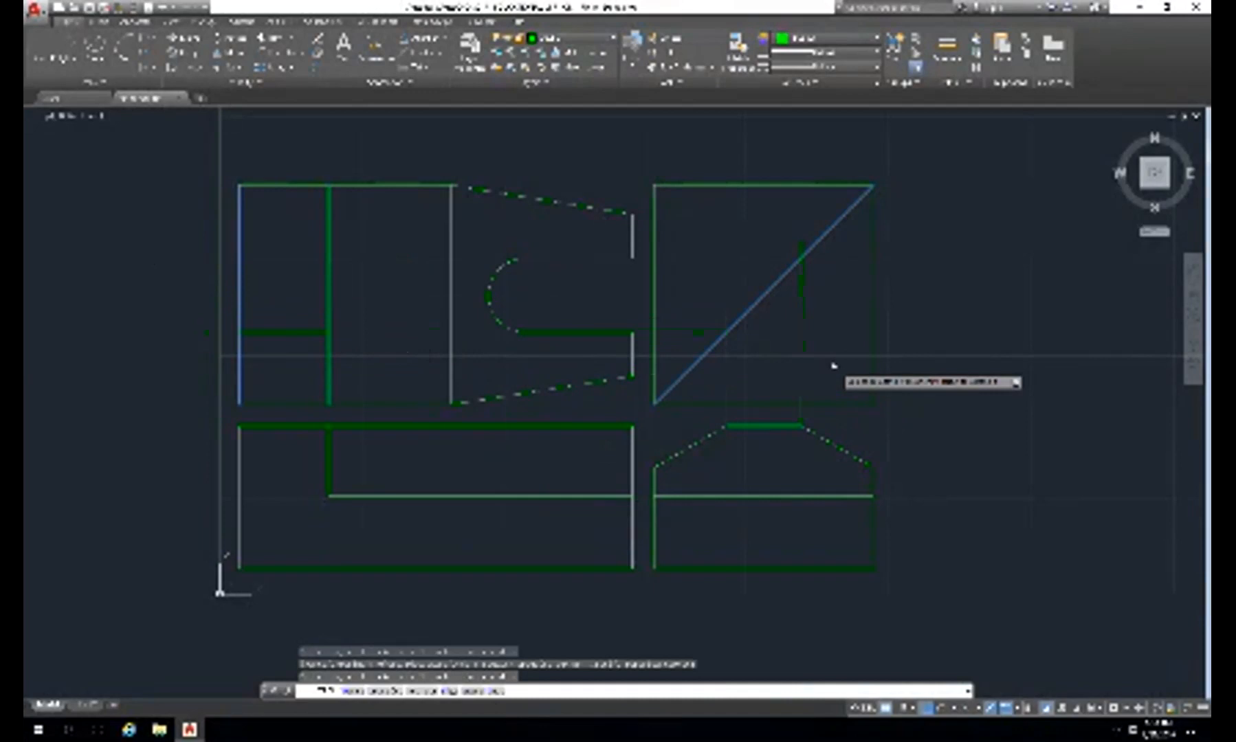
- Erase the leftover projection line pieces in the square and outside the top view
drag(731, 313, 789, 350)
right_click(799, 361)
click(815, 367)
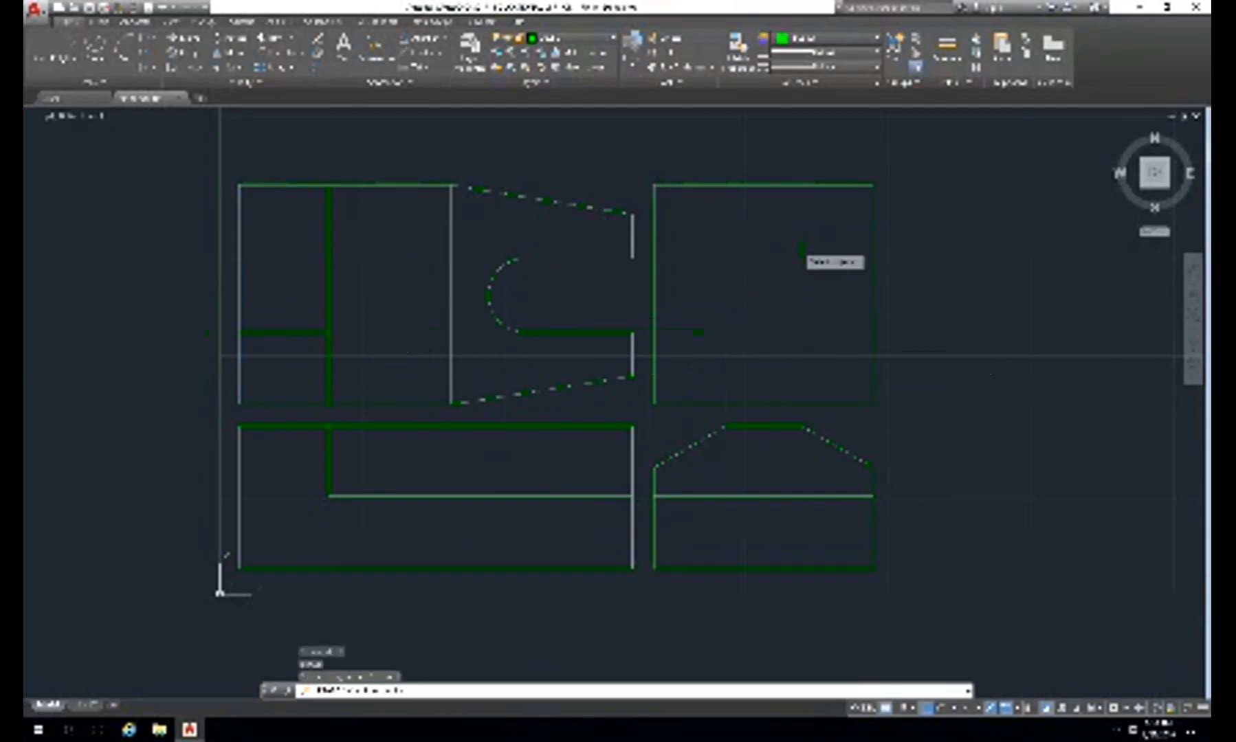
click(799, 243)
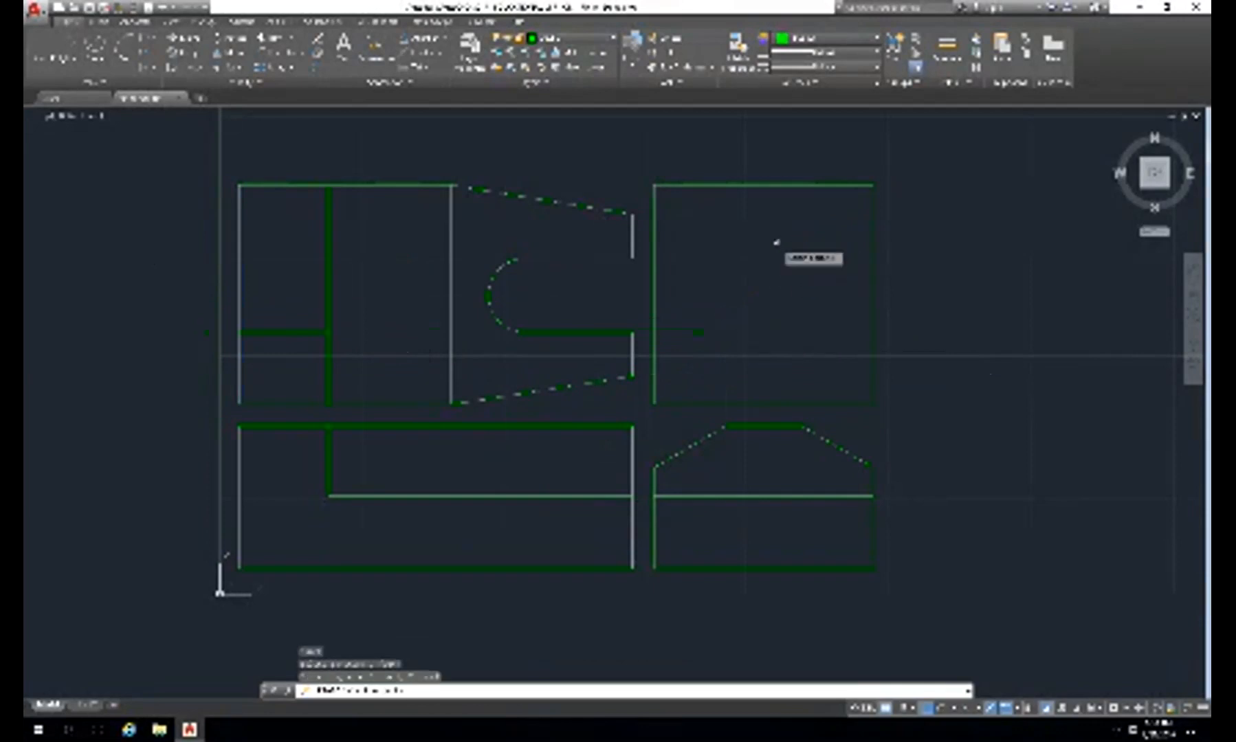
key(Return)
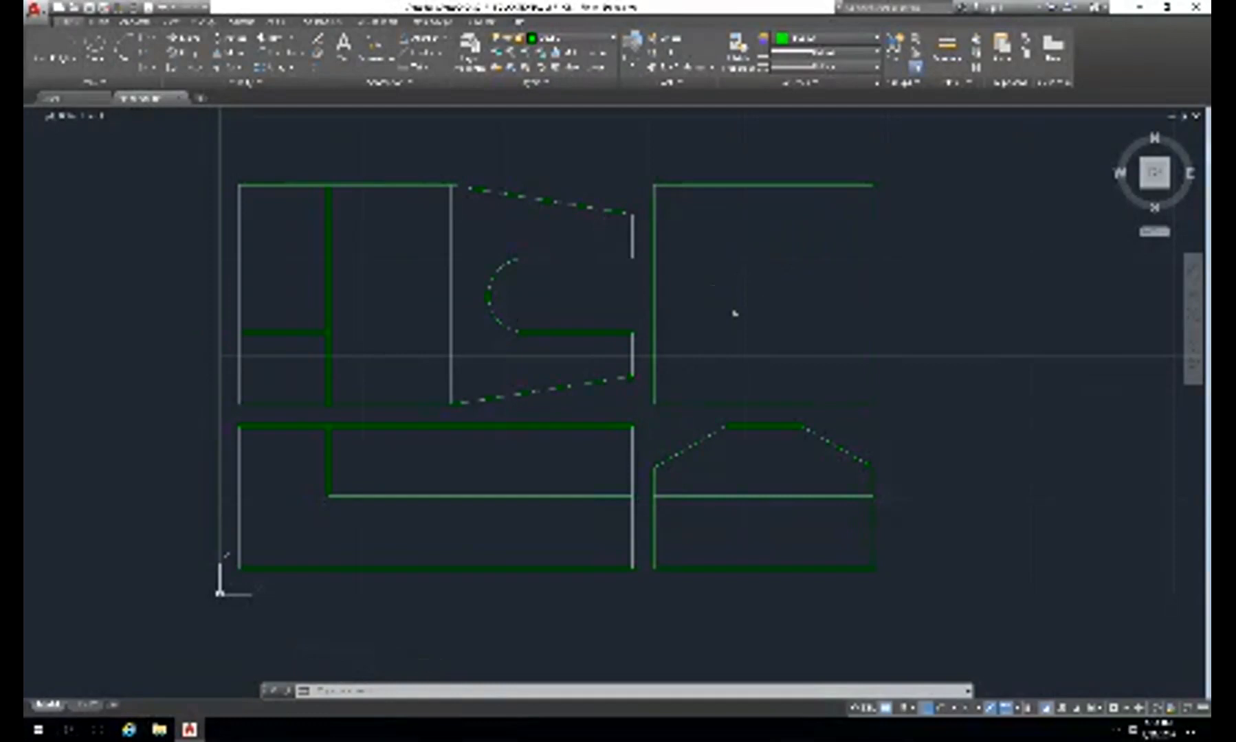
- Draw a vertical projection line from the lower end of the top view's second inner vertical line down past the front view's bottom edge
text(l)
key(Return)
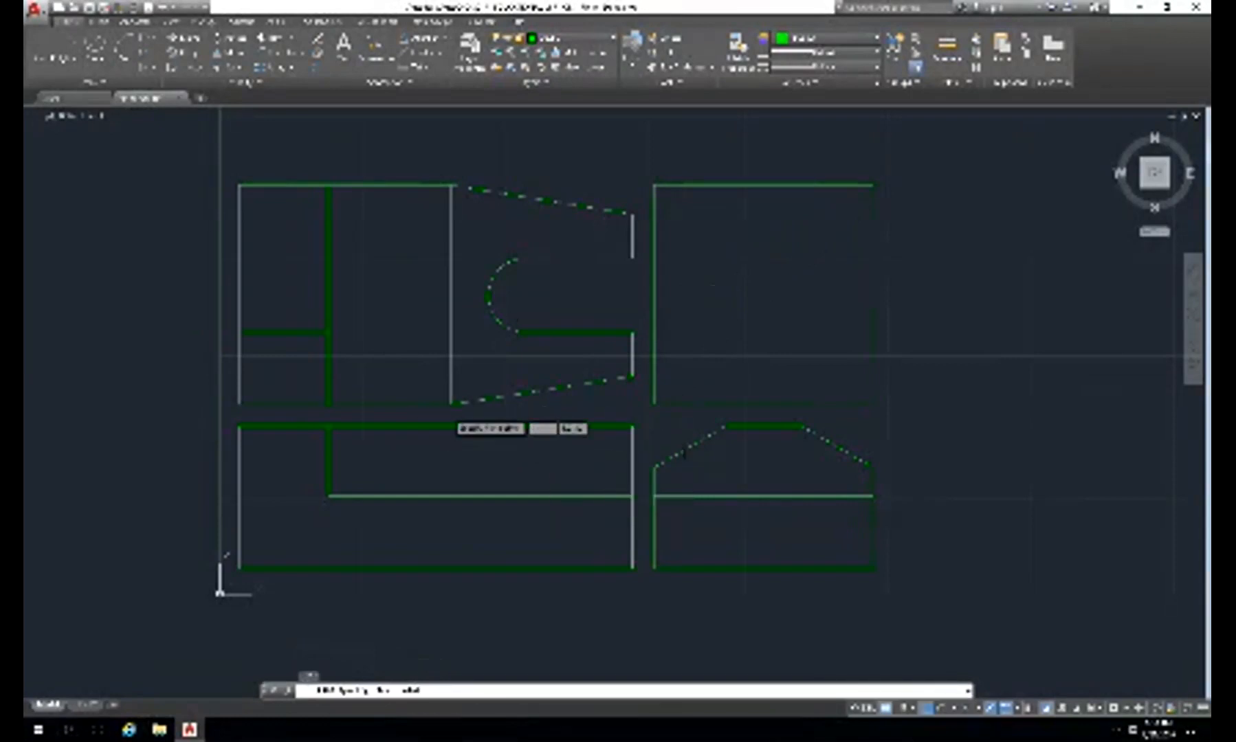
click(450, 405)
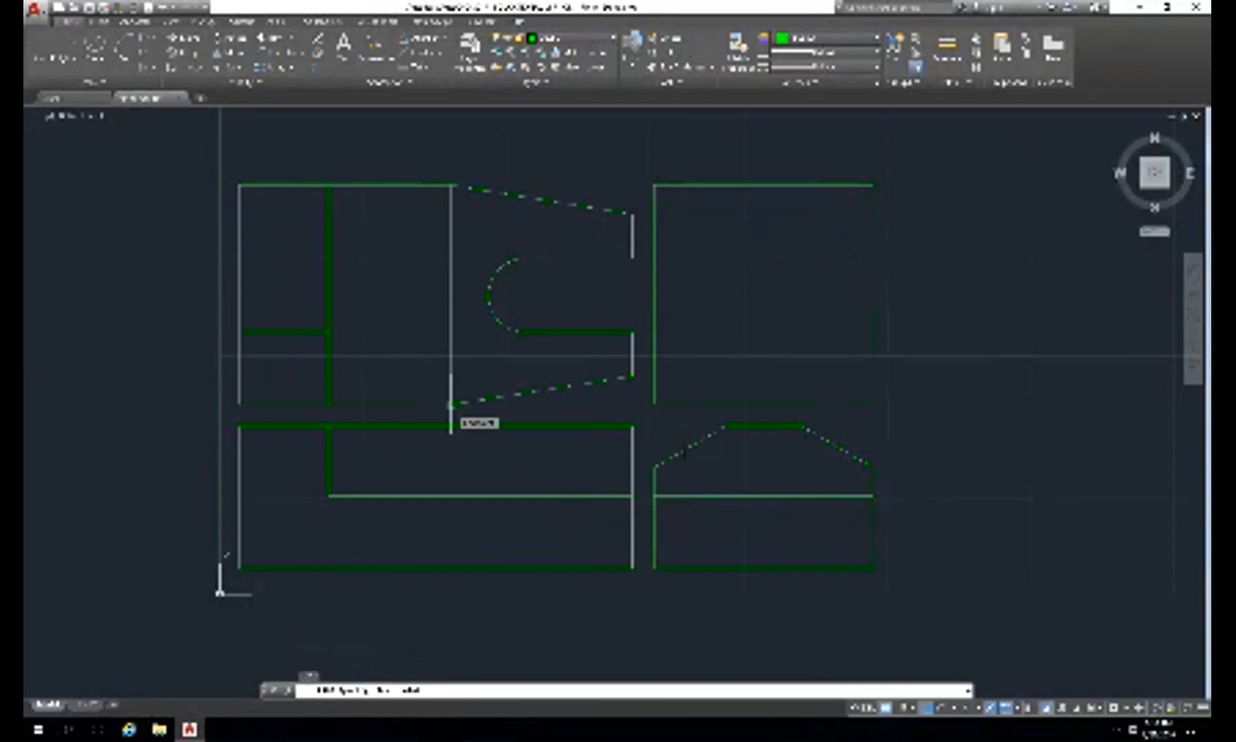
text(25)
key(Return)
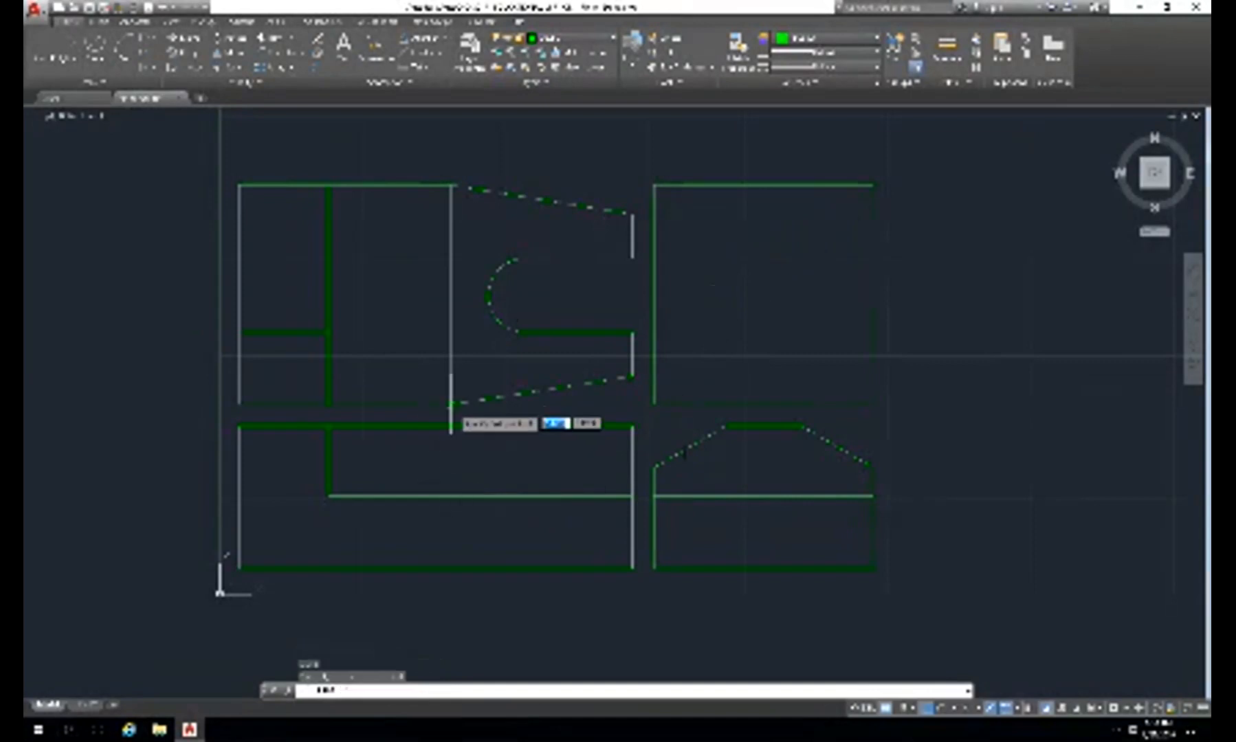
click(451, 405)
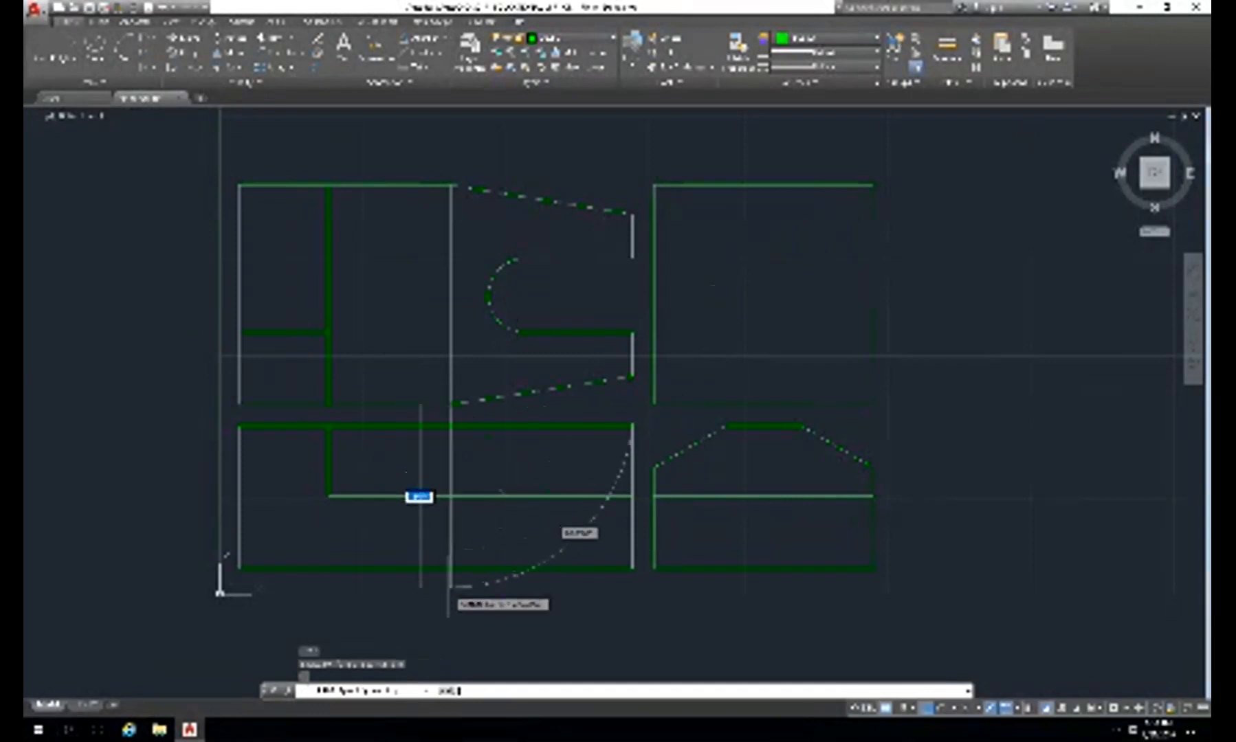
click(451, 588)
key(Return)
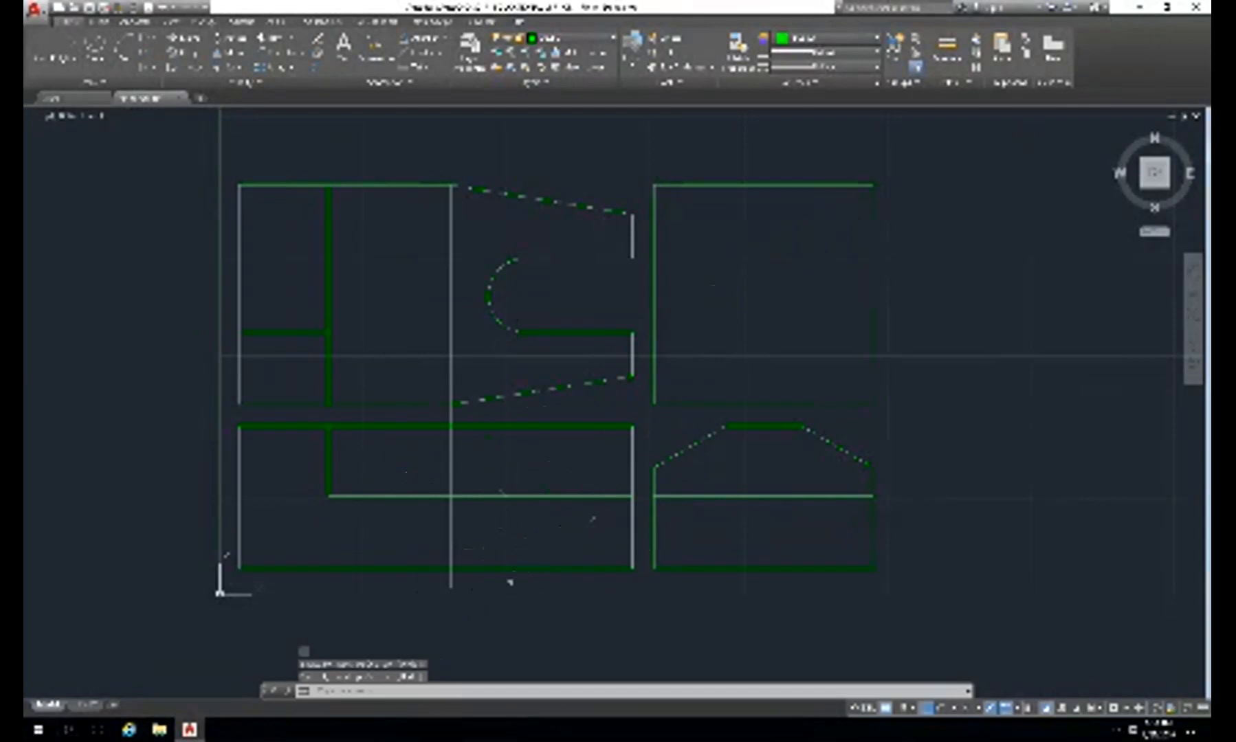
- Trim the new projection line so it spans only from the front view's inner horizontal line to its bottom edge
text(l)
key(Return)
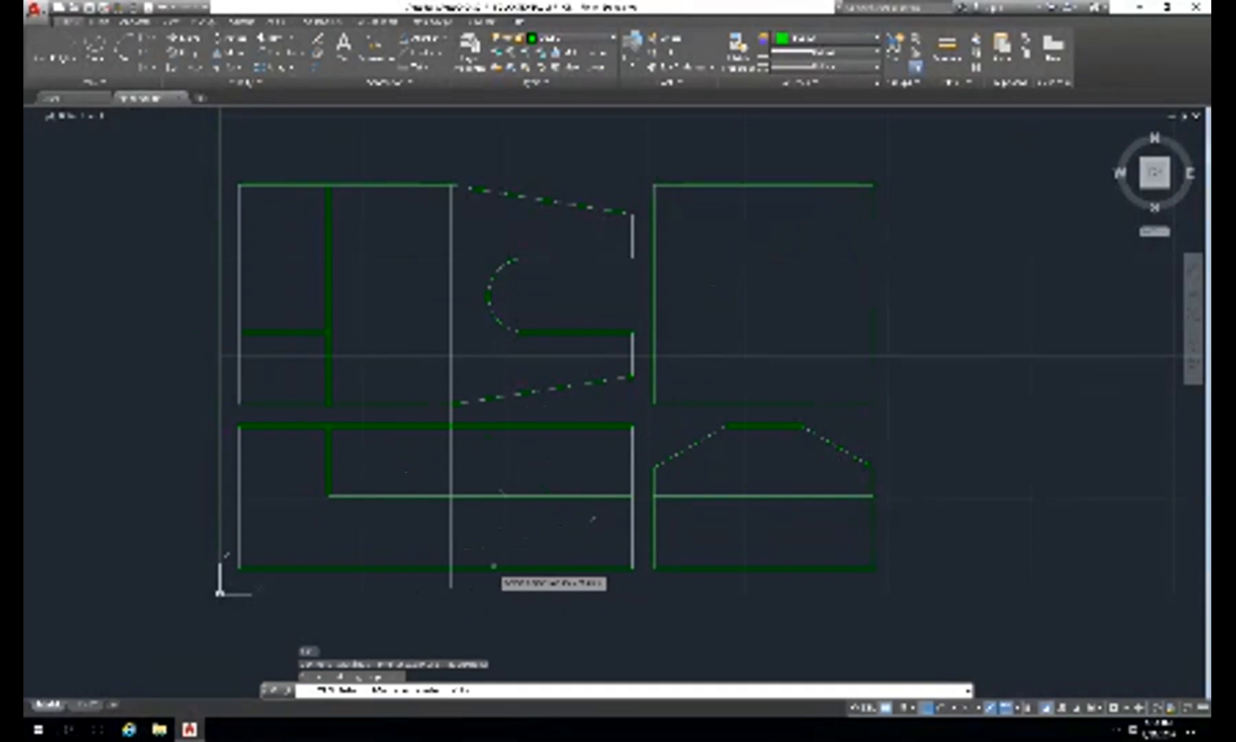
click(494, 568)
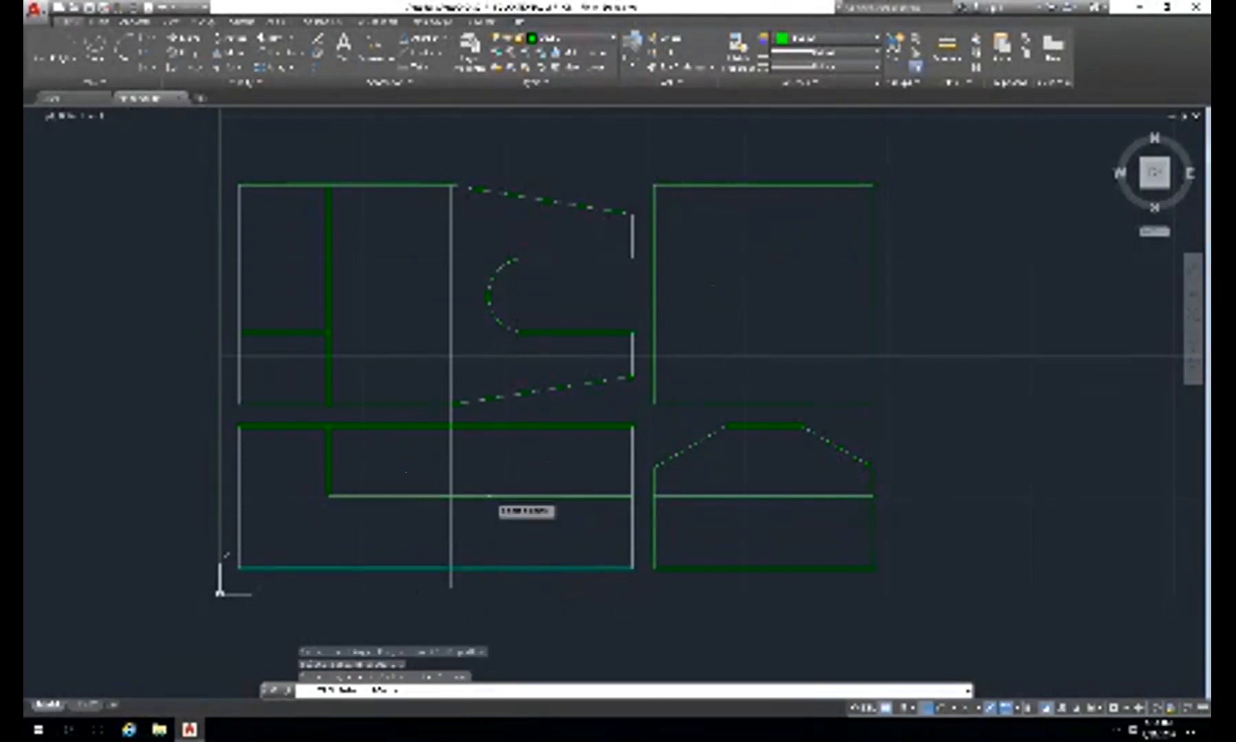
click(491, 495)
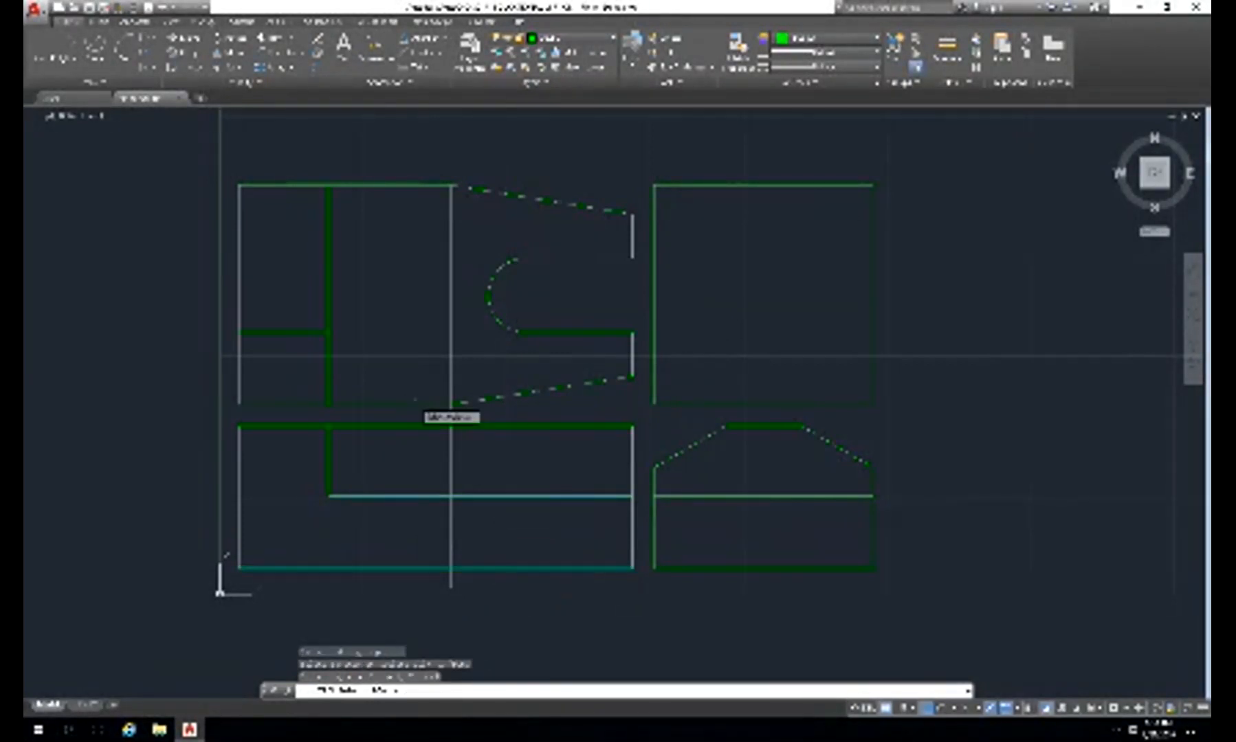
click(418, 405)
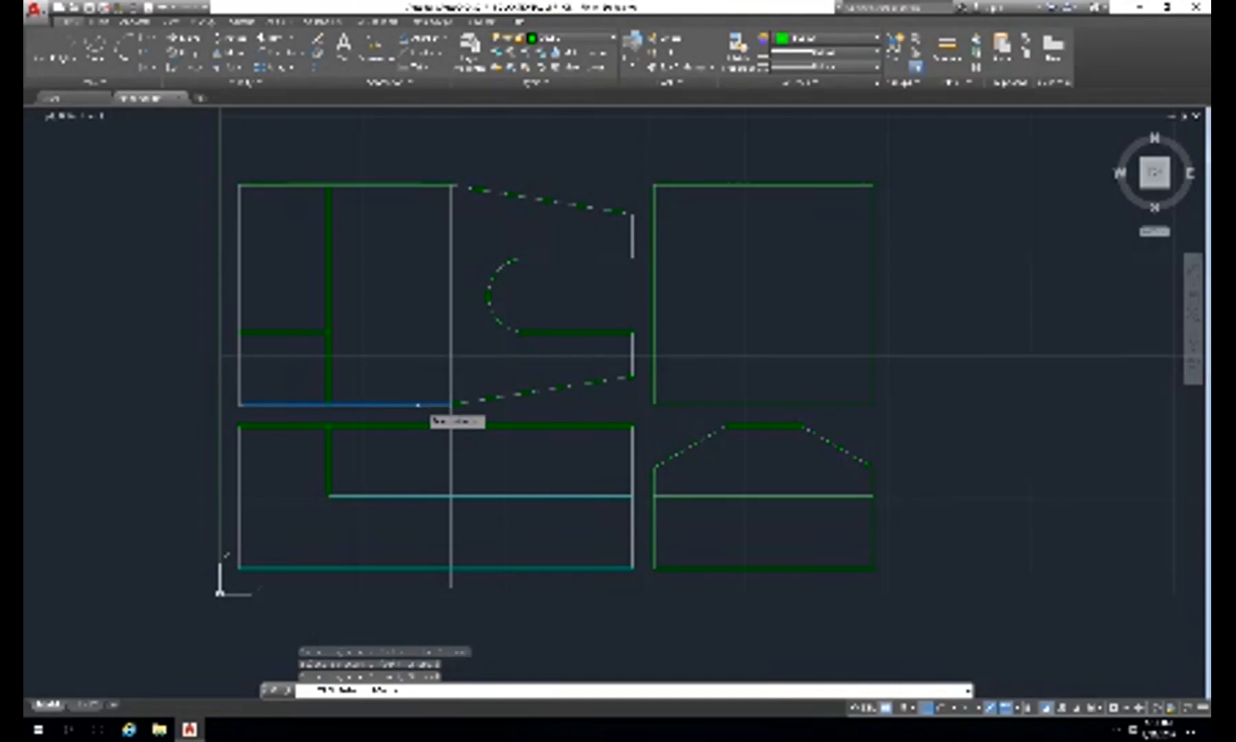
click(417, 406)
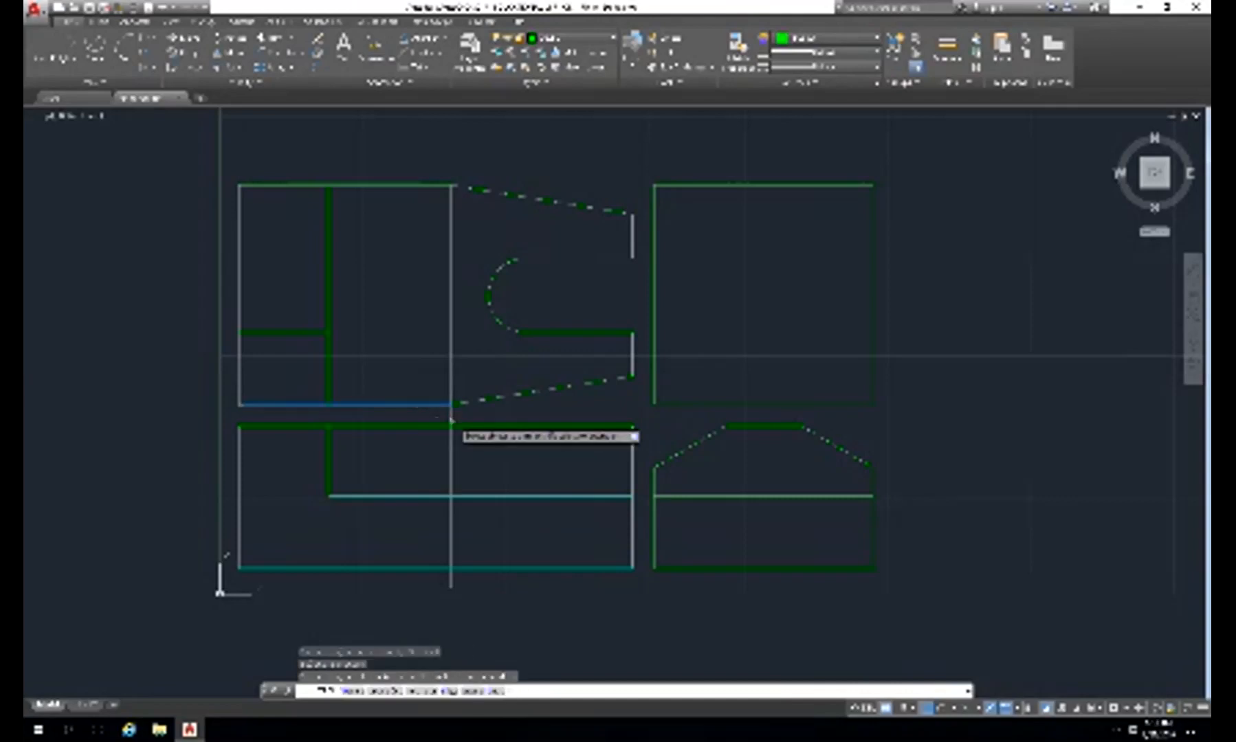
click(452, 417)
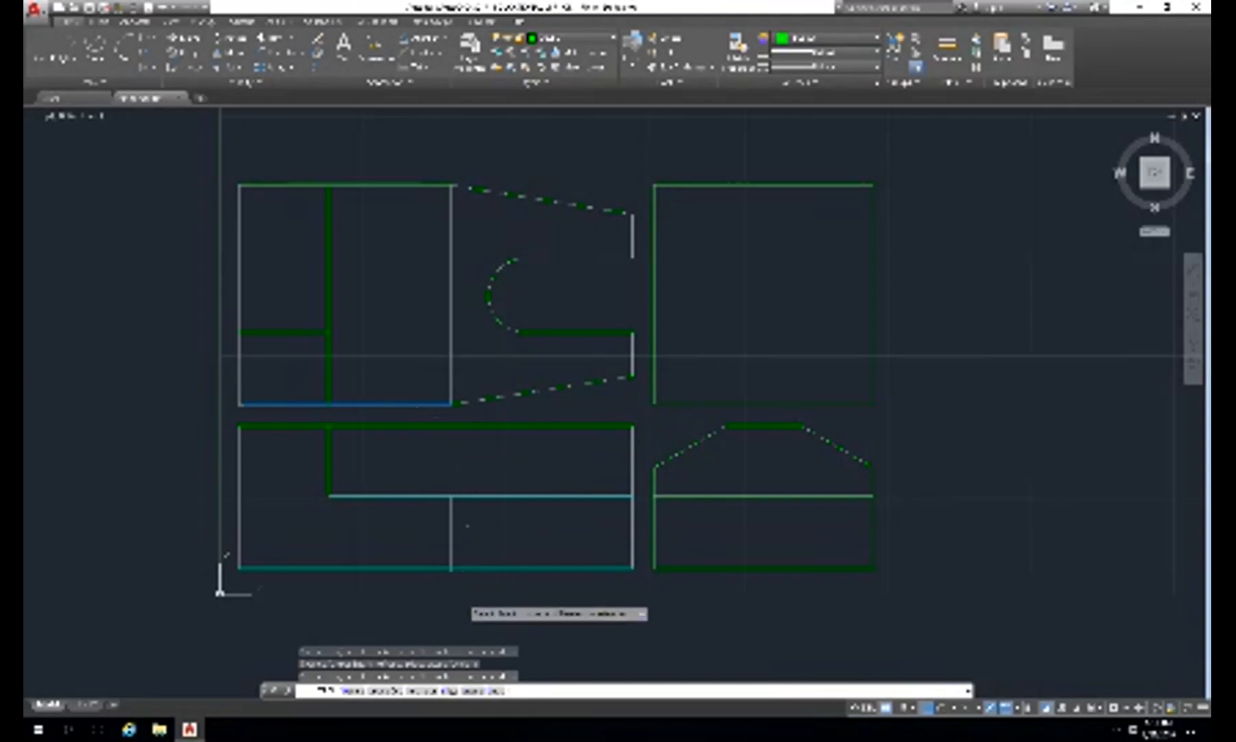
- Finish trimming and adjust the running object snap modes in the drafting settings
key(Return)
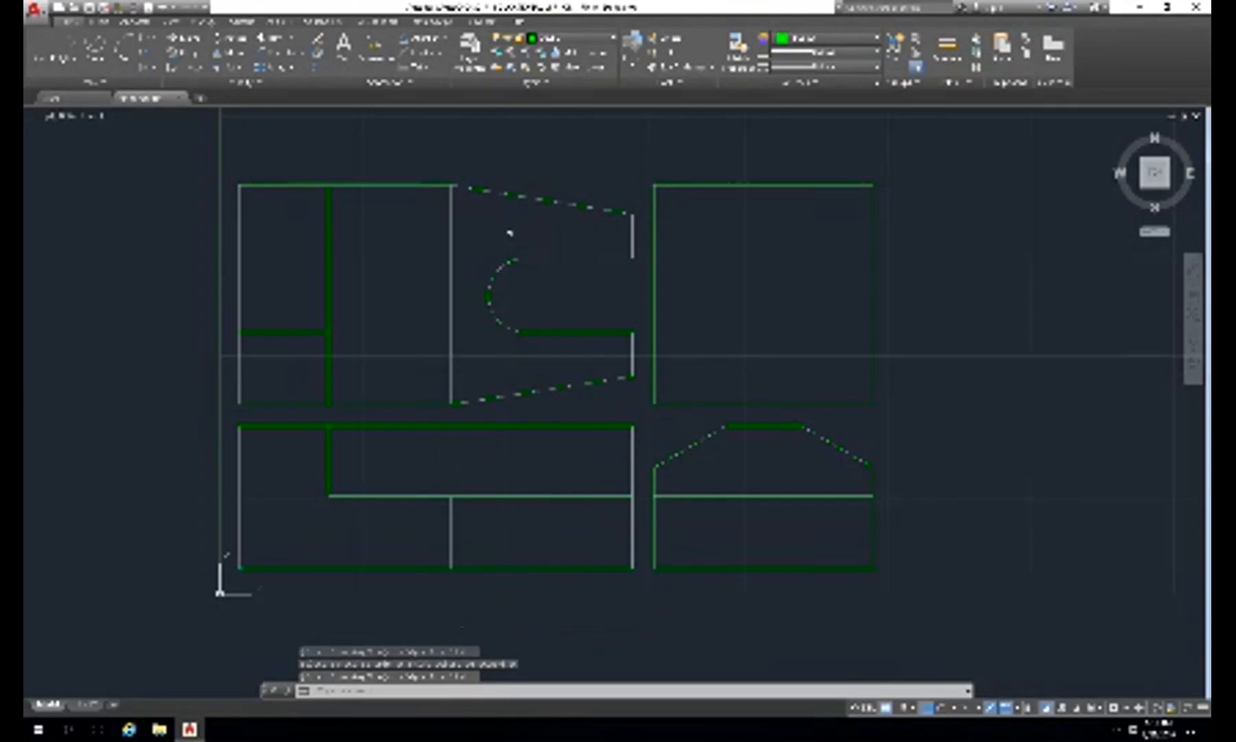
click(491, 306)
text(ex)
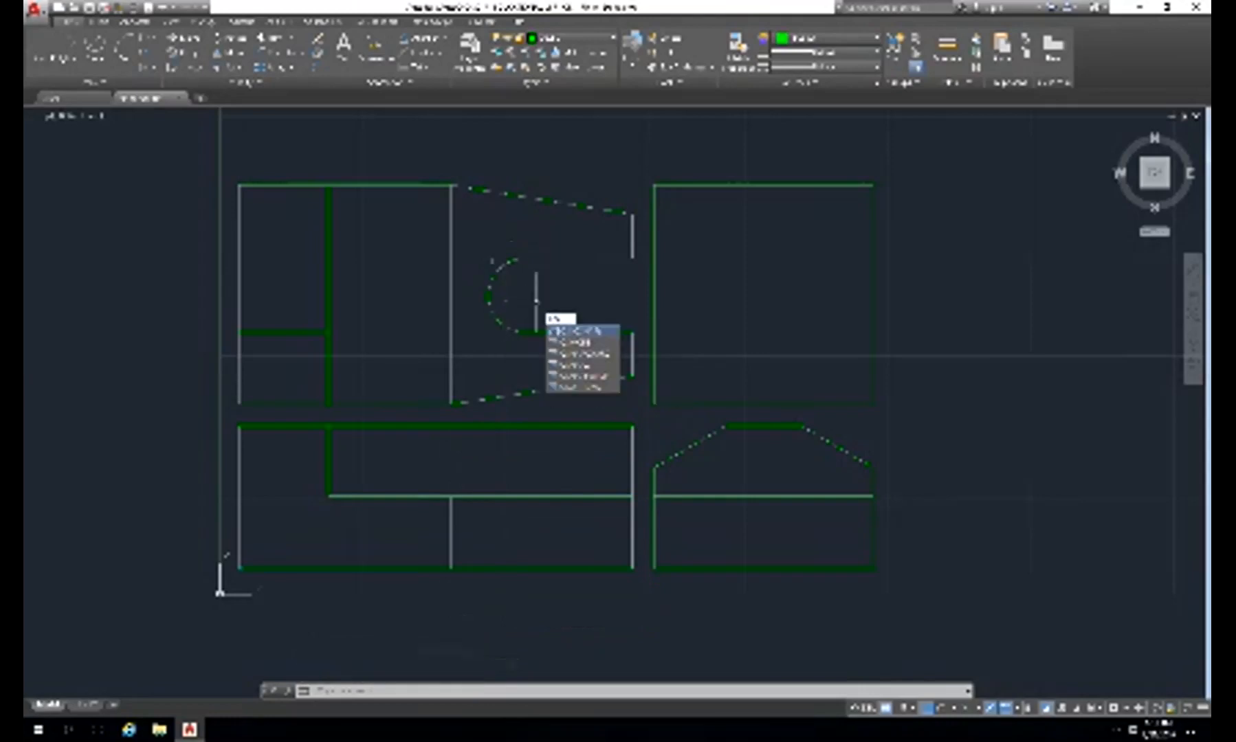
key(Return)
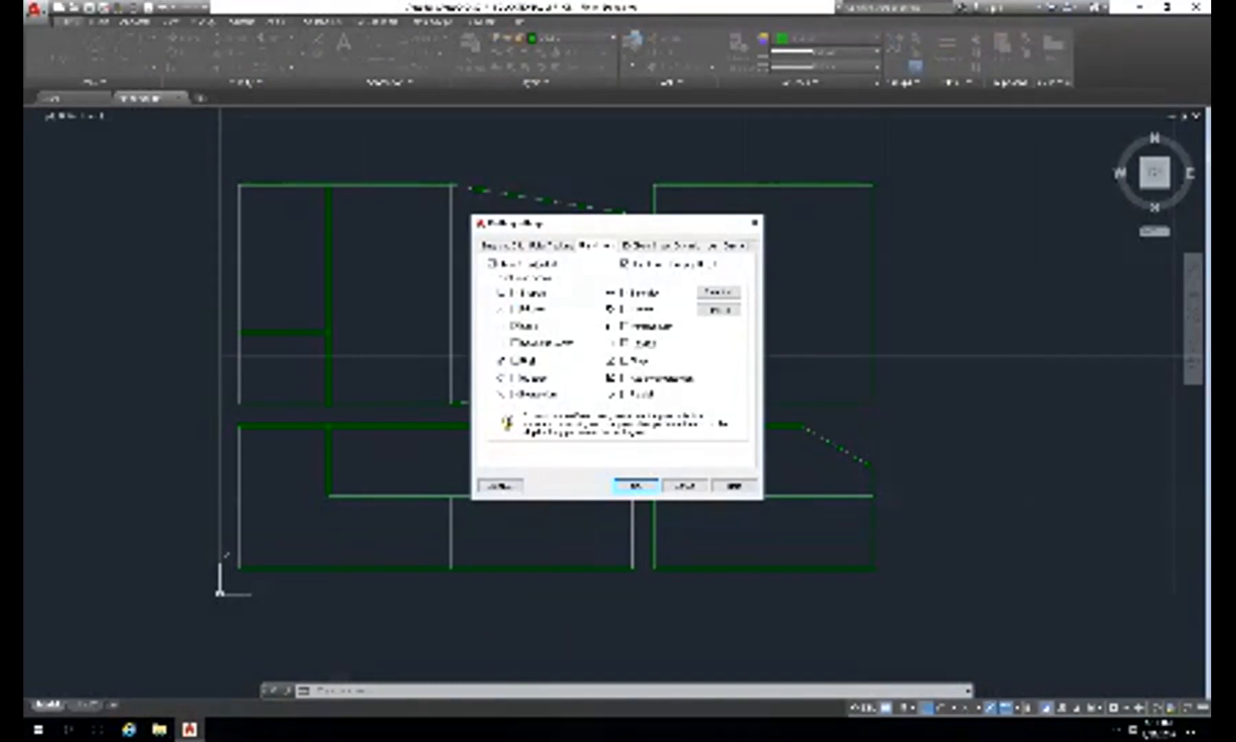
click(635, 486)
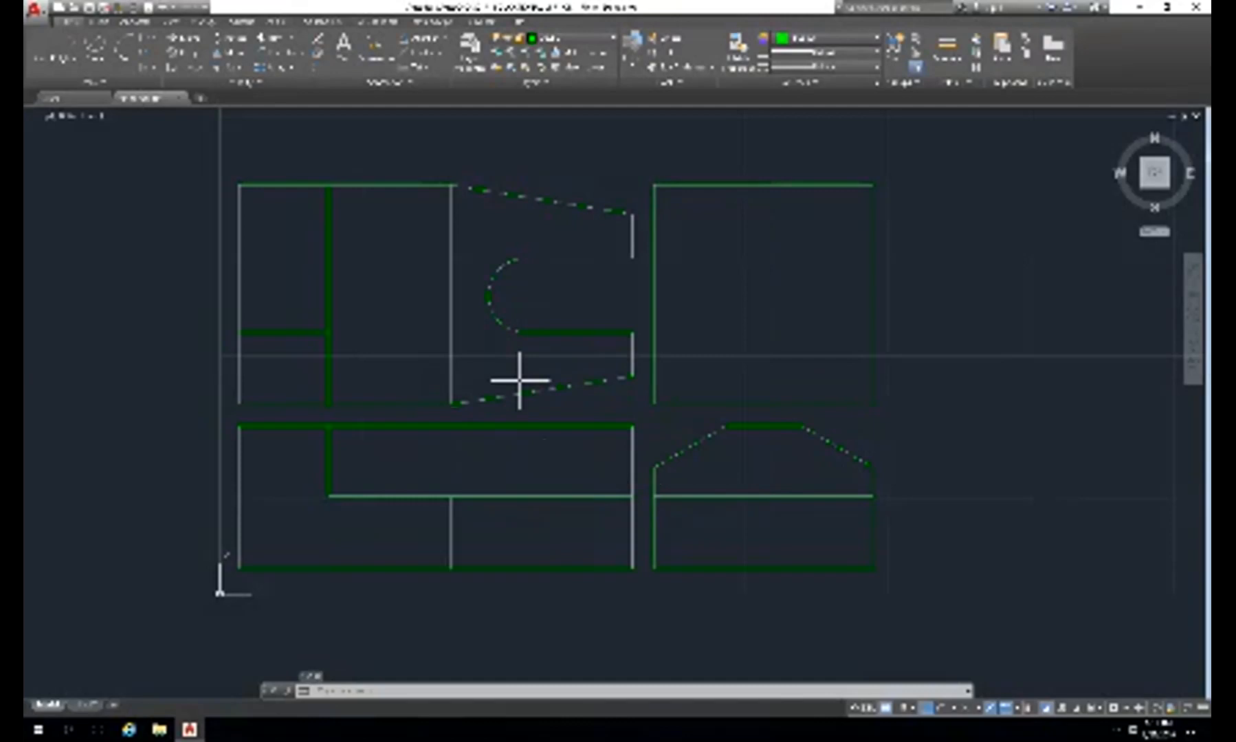
text(CH)
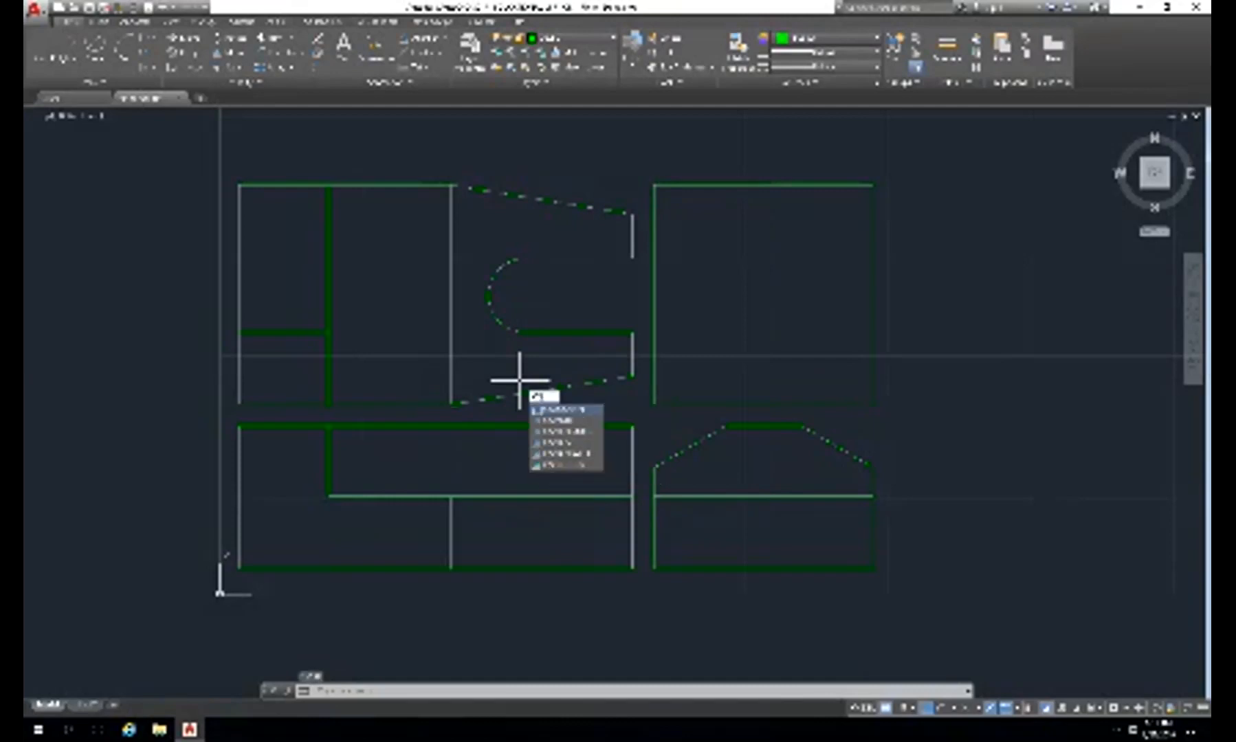
key(Return)
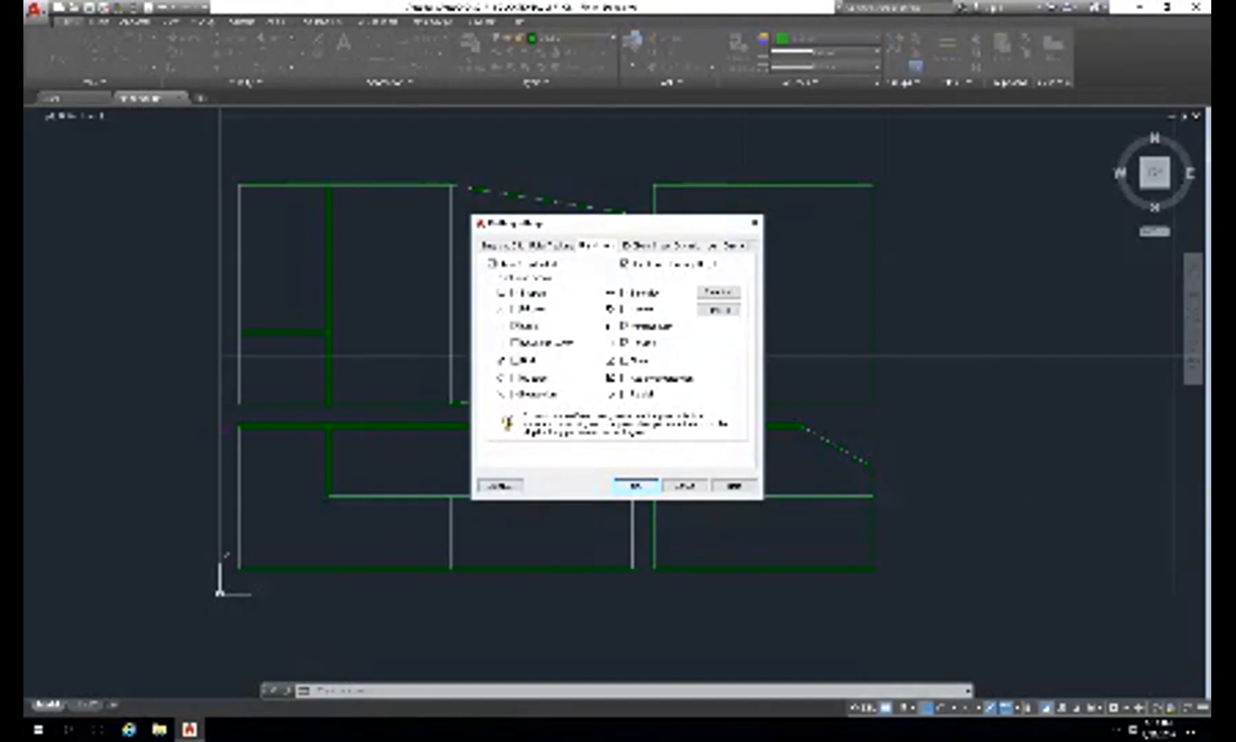
click(635, 486)
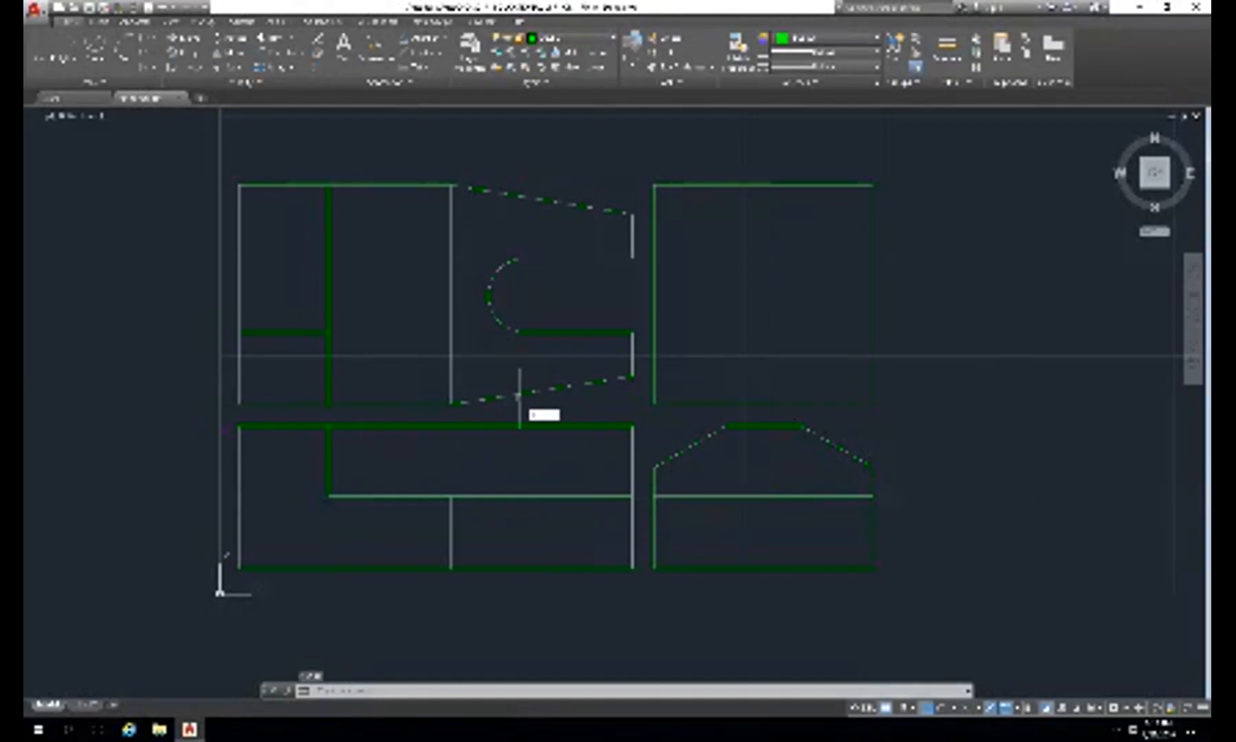
- Draw a vertical line from the centre of the top view's arc down to the front view's bottom edge
text(l)
key(Return)
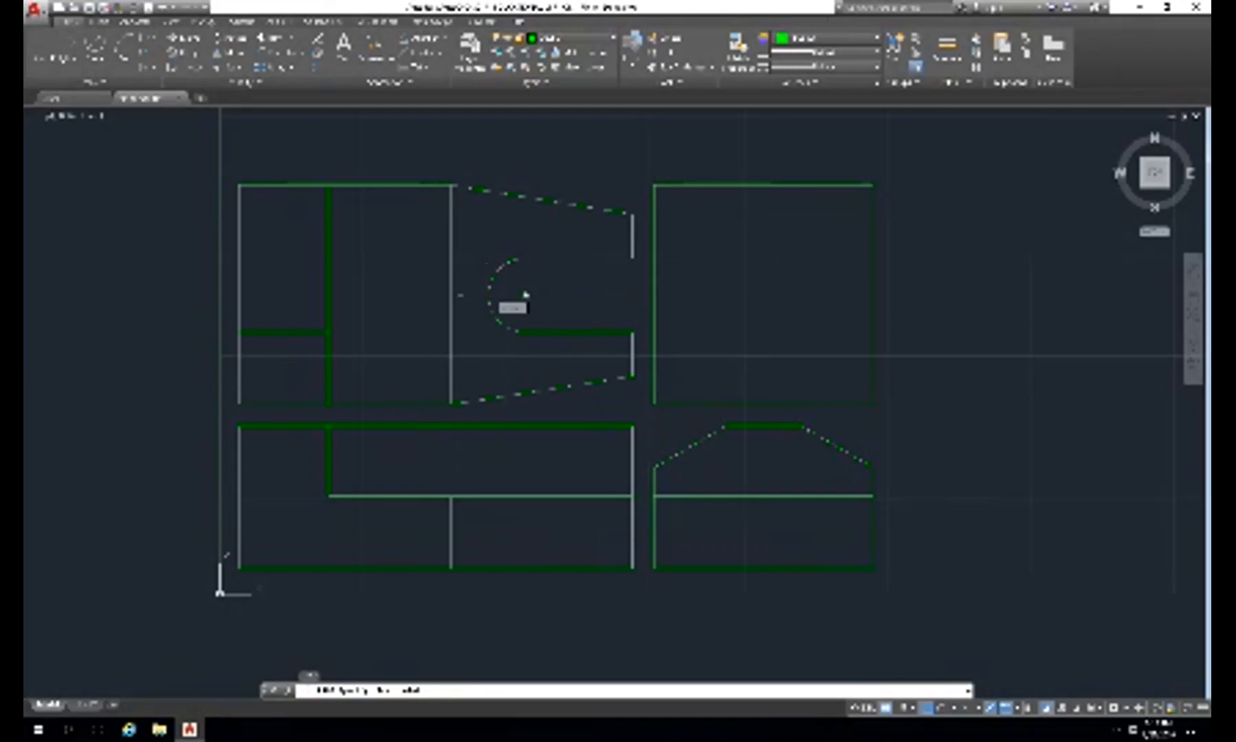
click(489, 295)
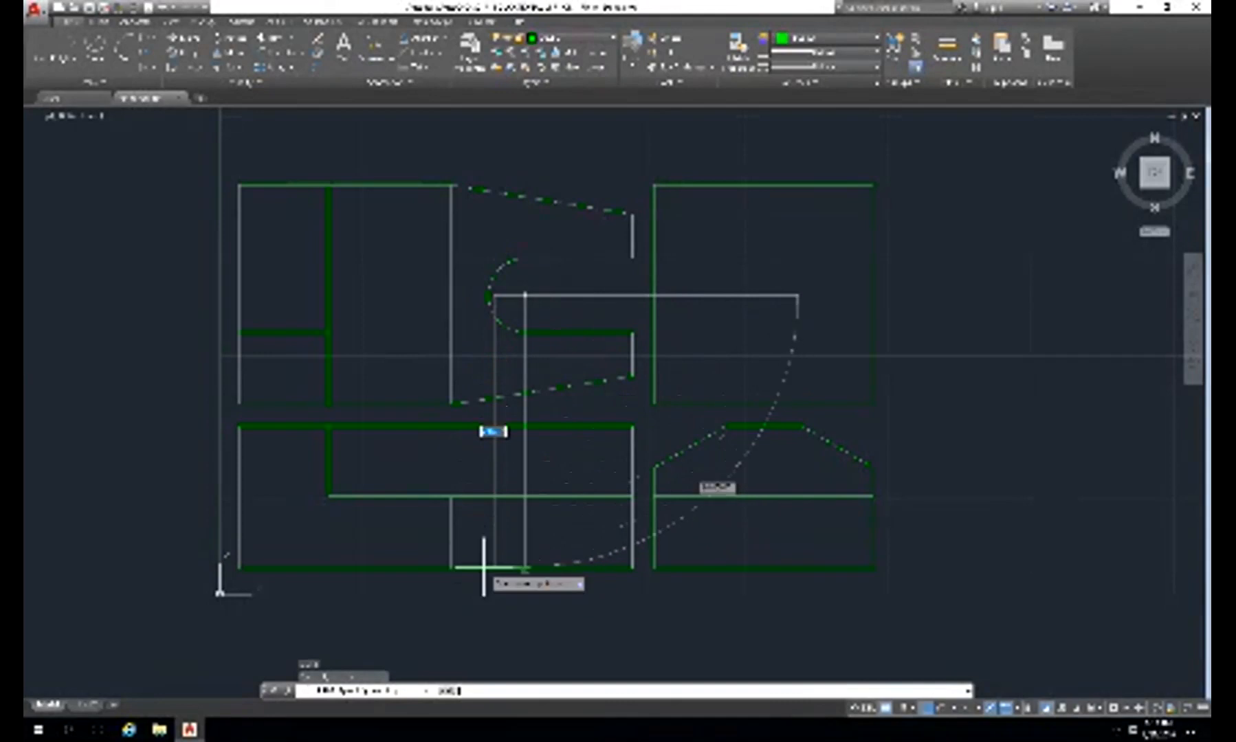
click(484, 568)
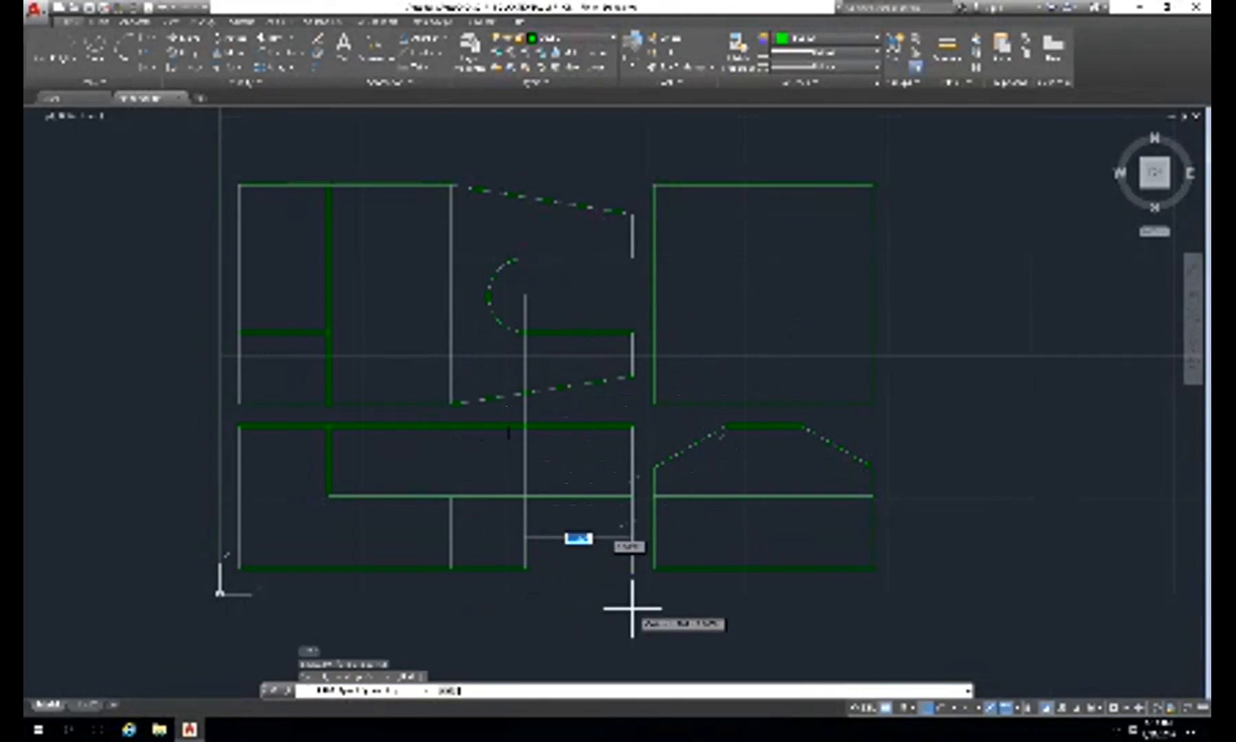
key(Return)
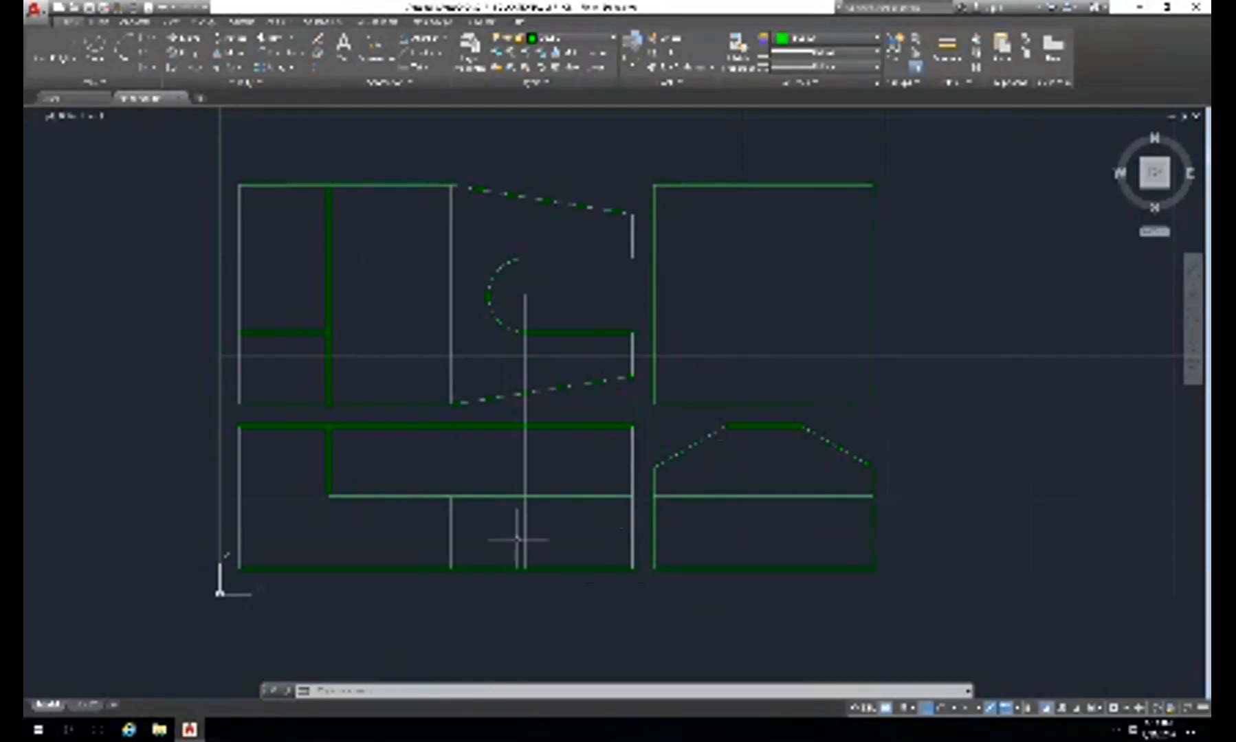
- Offset the vertical line to the left by the arc's radius so it meets the arc's leftmost point
text(o)
key(Return)
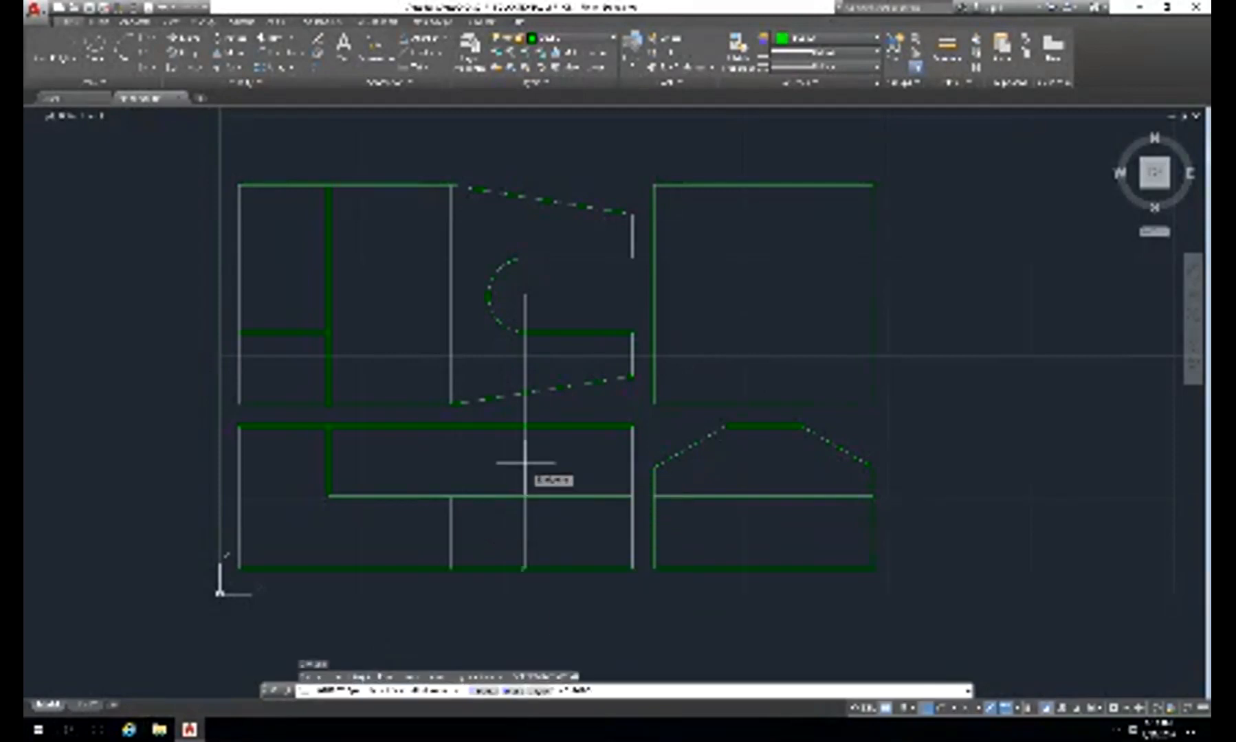
text(1)
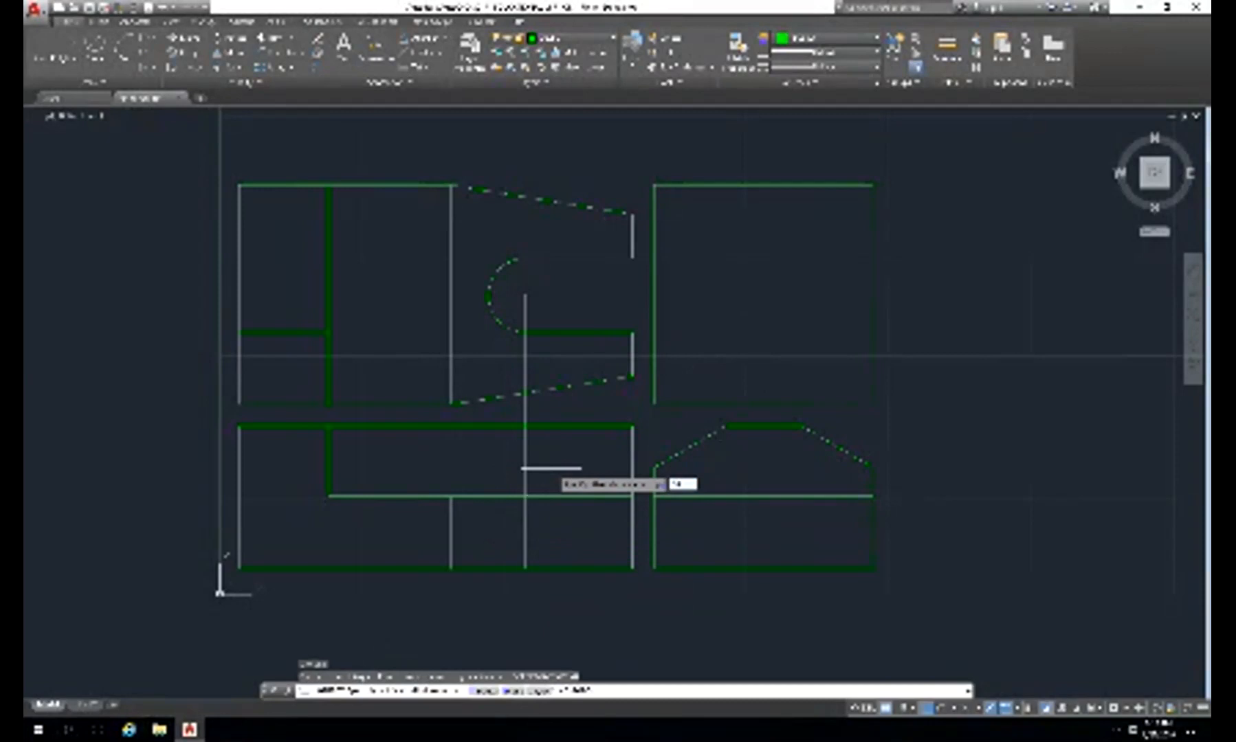
key(Return)
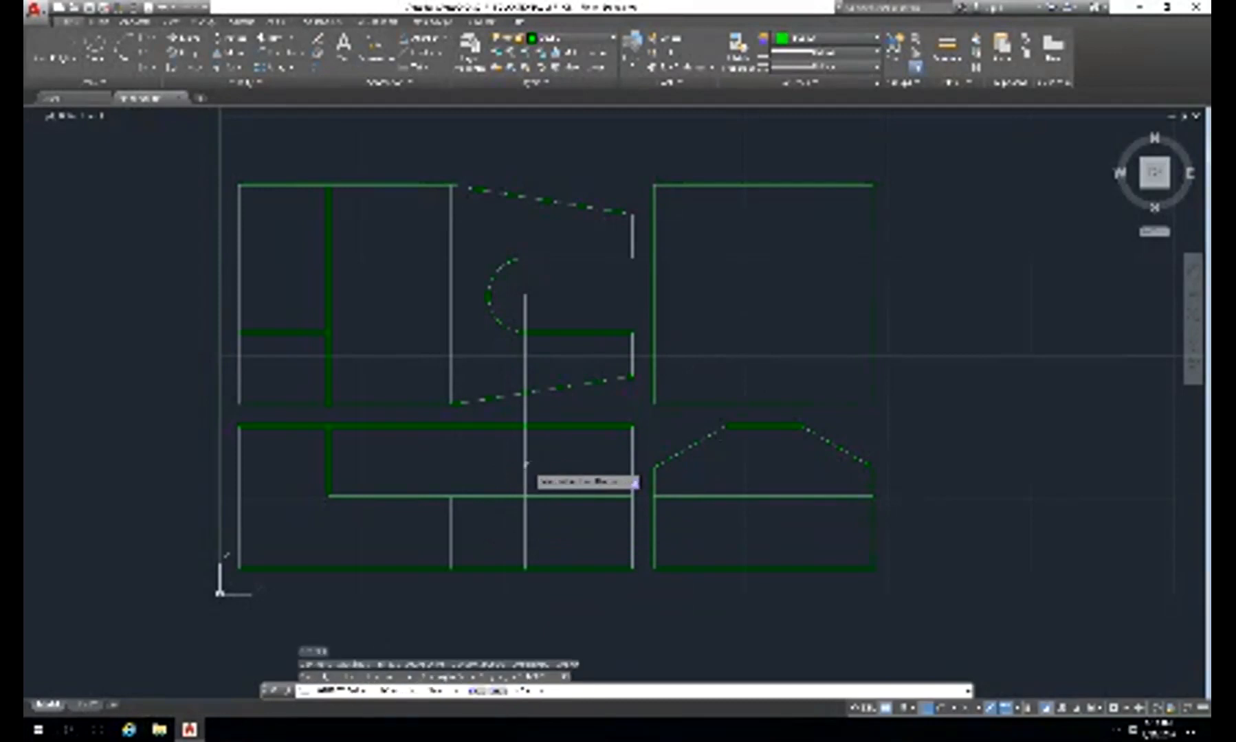
click(526, 466)
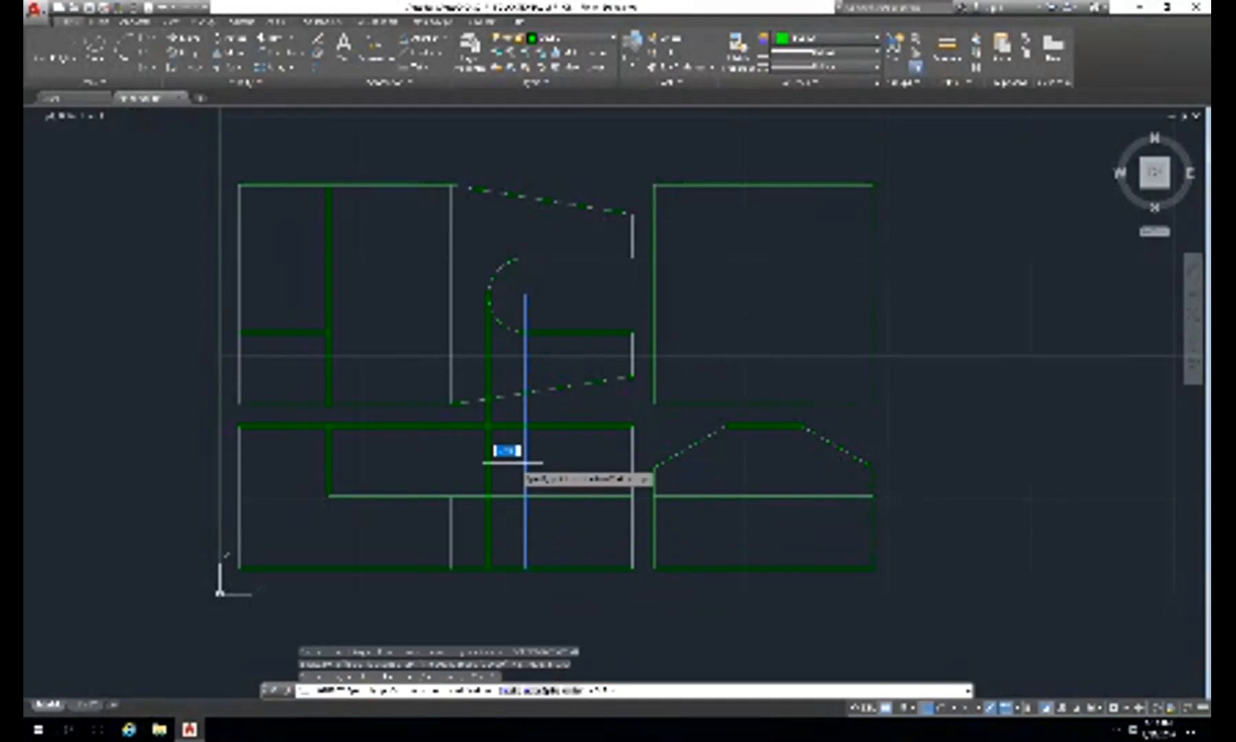
click(512, 463)
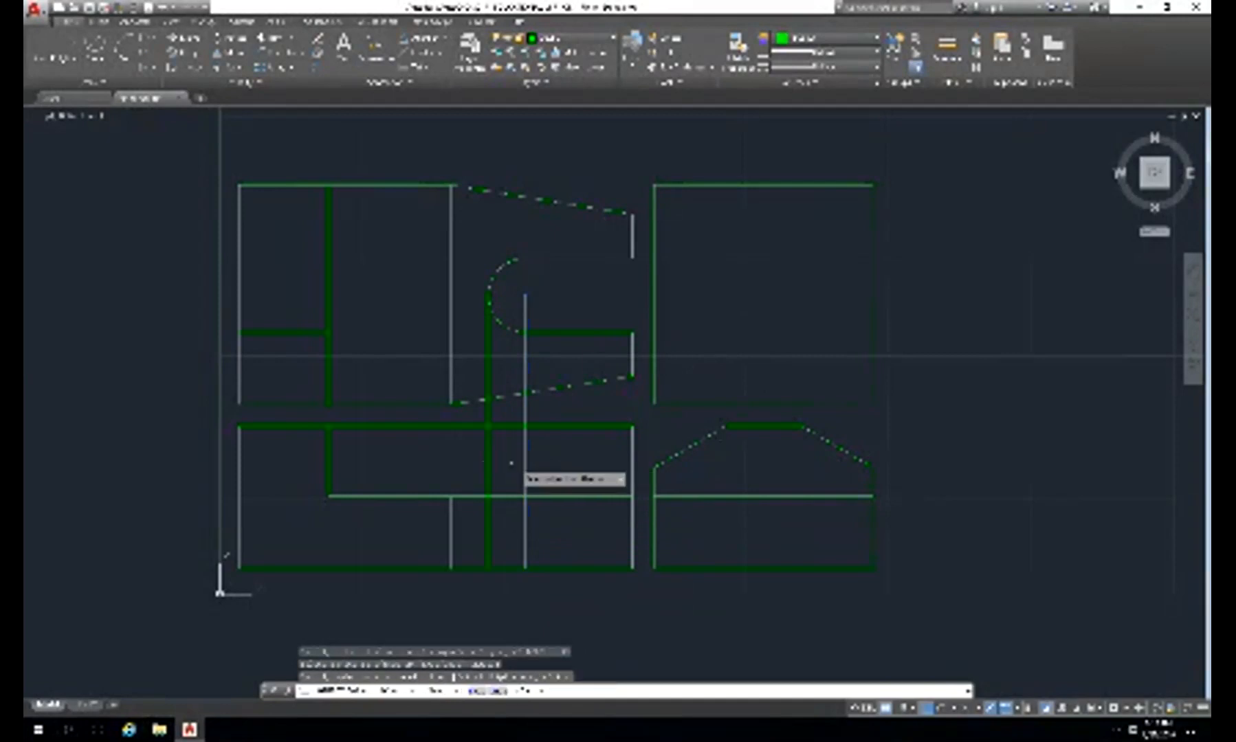
key(Return)
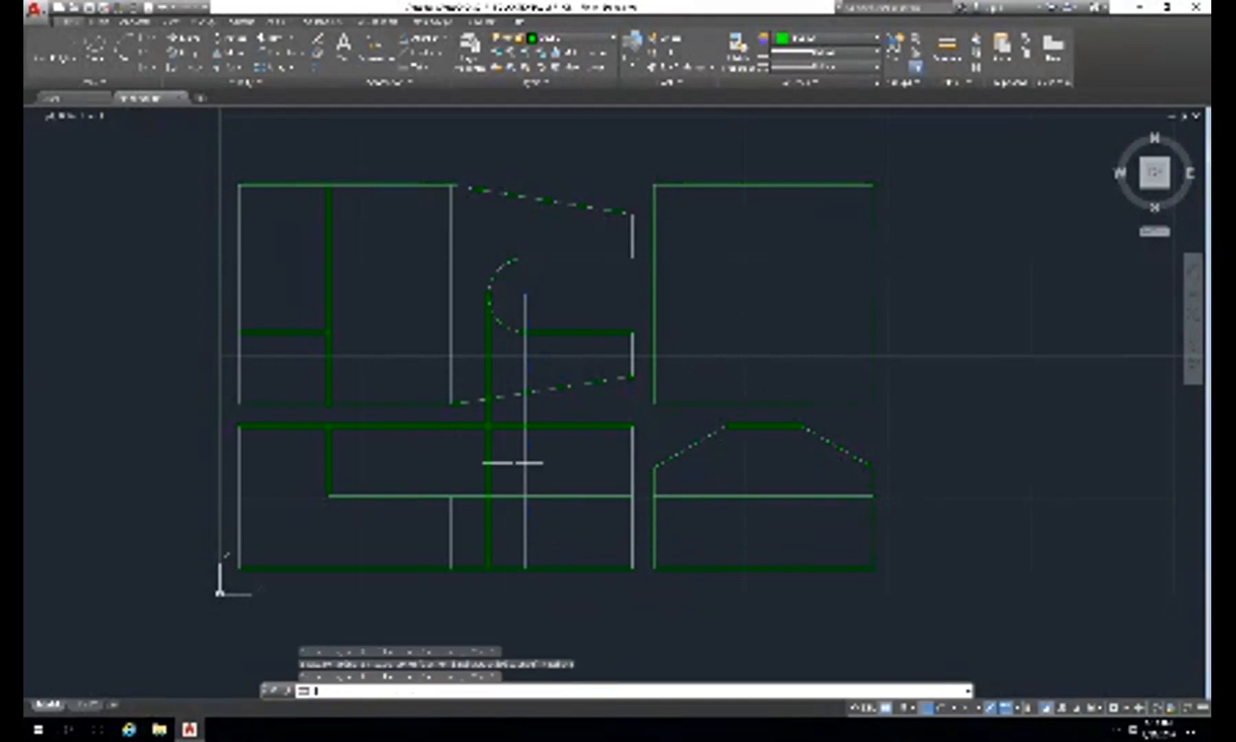
- Erase the original vertical line through the arc's centre
text(e)
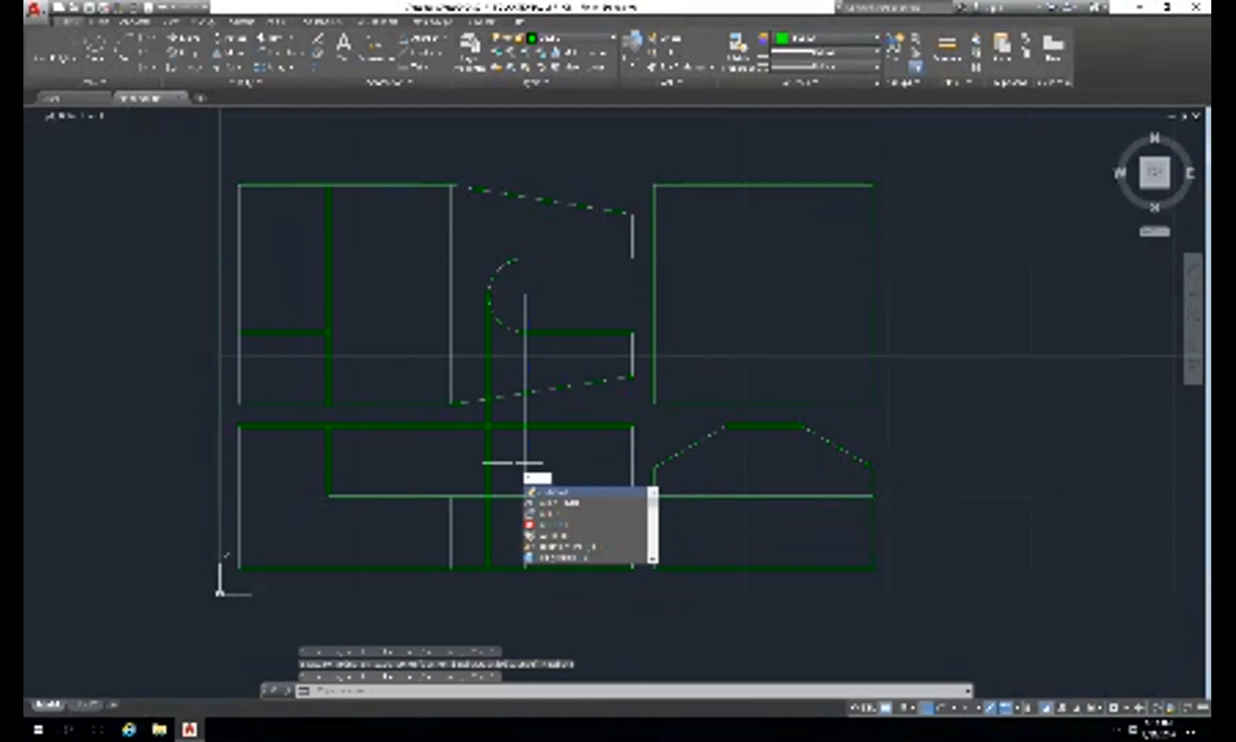
key(Return)
click(528, 463)
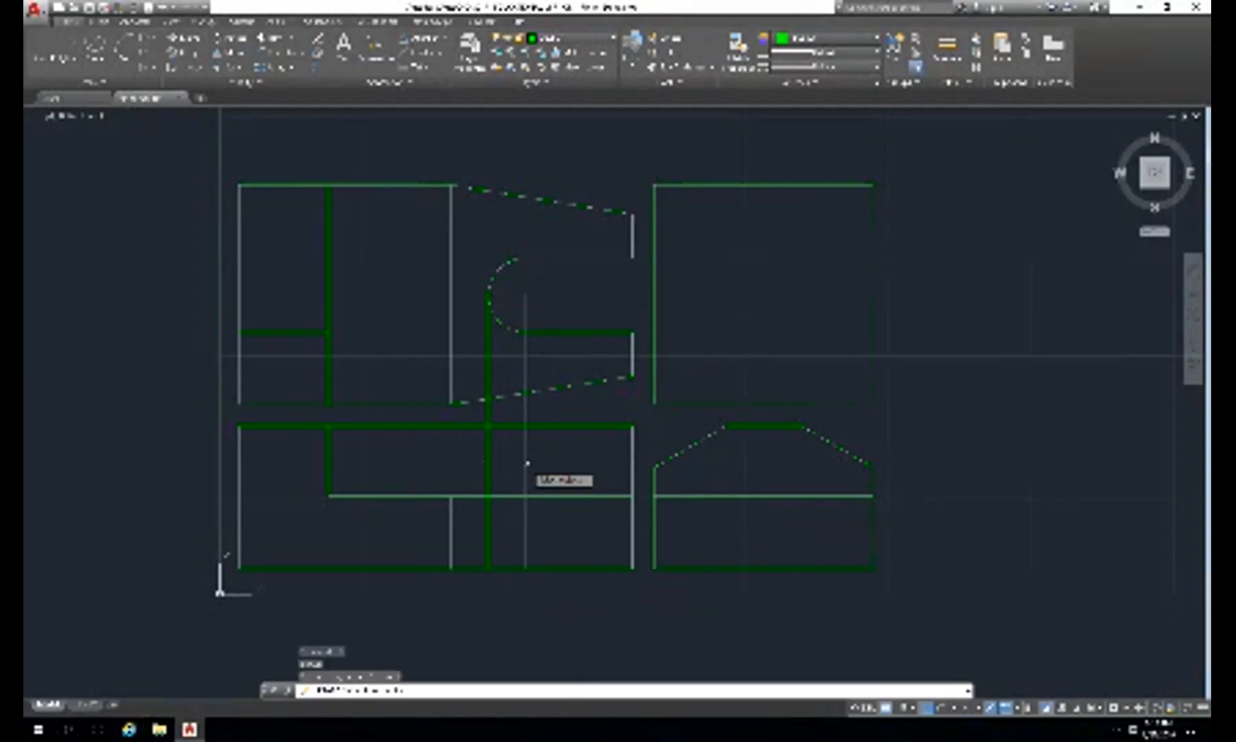
key(Return)
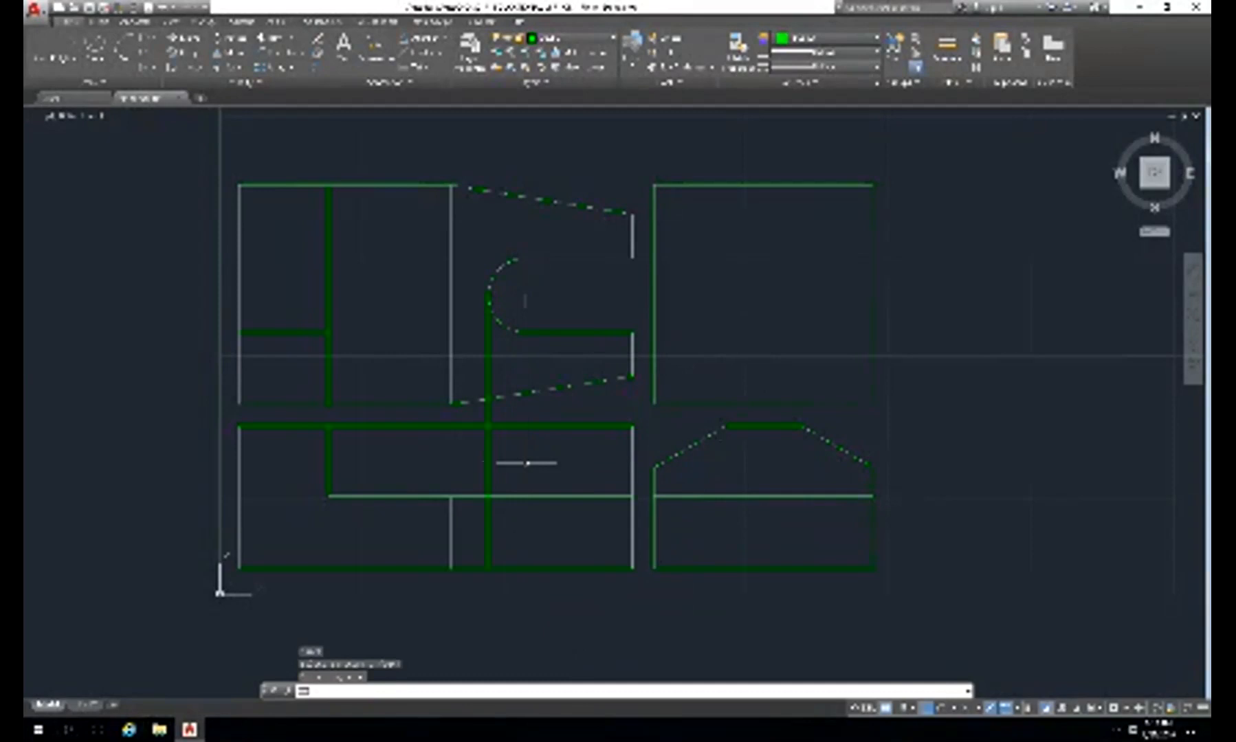
key(ctrl+z)
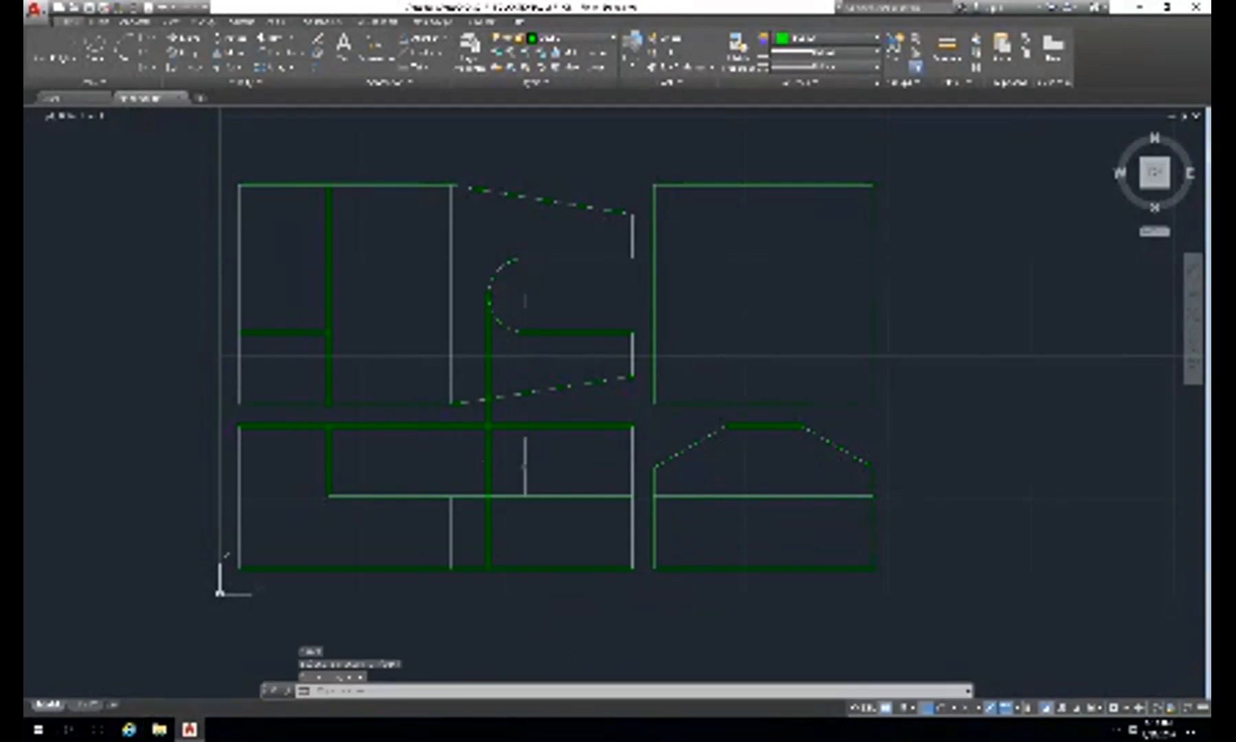
- Trim the offset line against the arc and the front view's inner horizontal line, keeping only the part down to the bottom edge
text(tr)
key(Return)
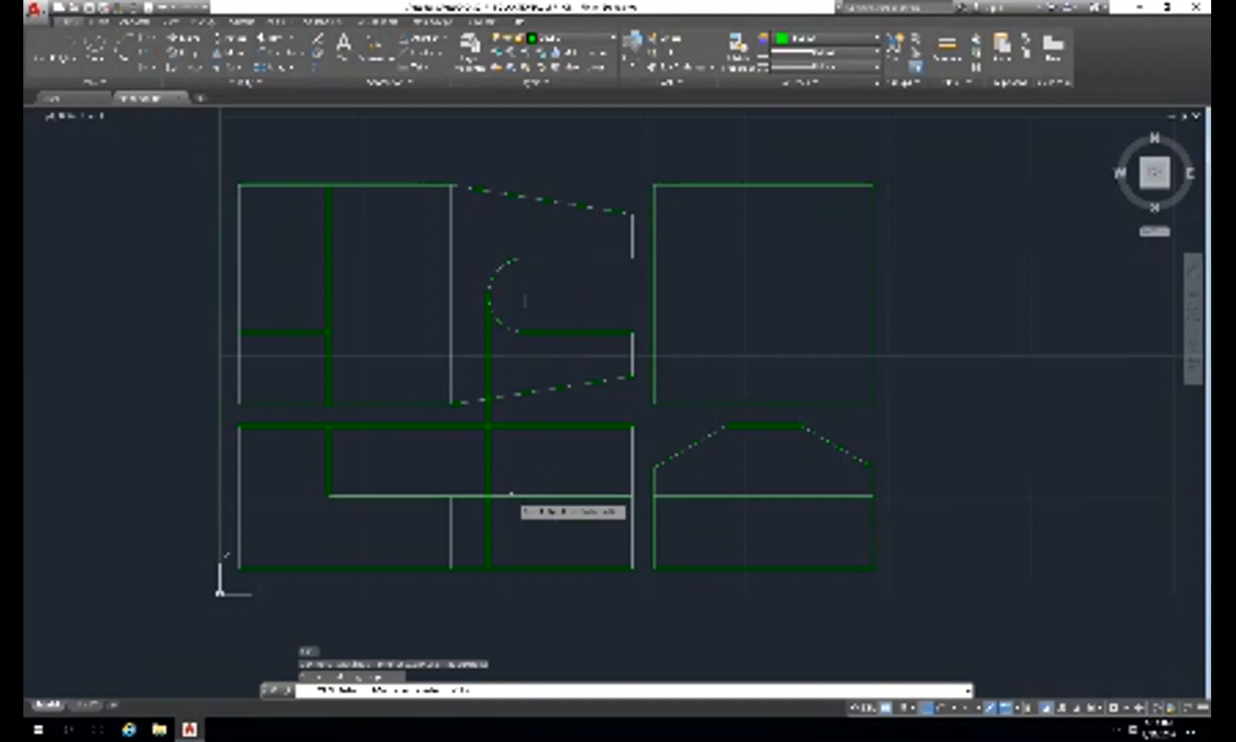
click(509, 497)
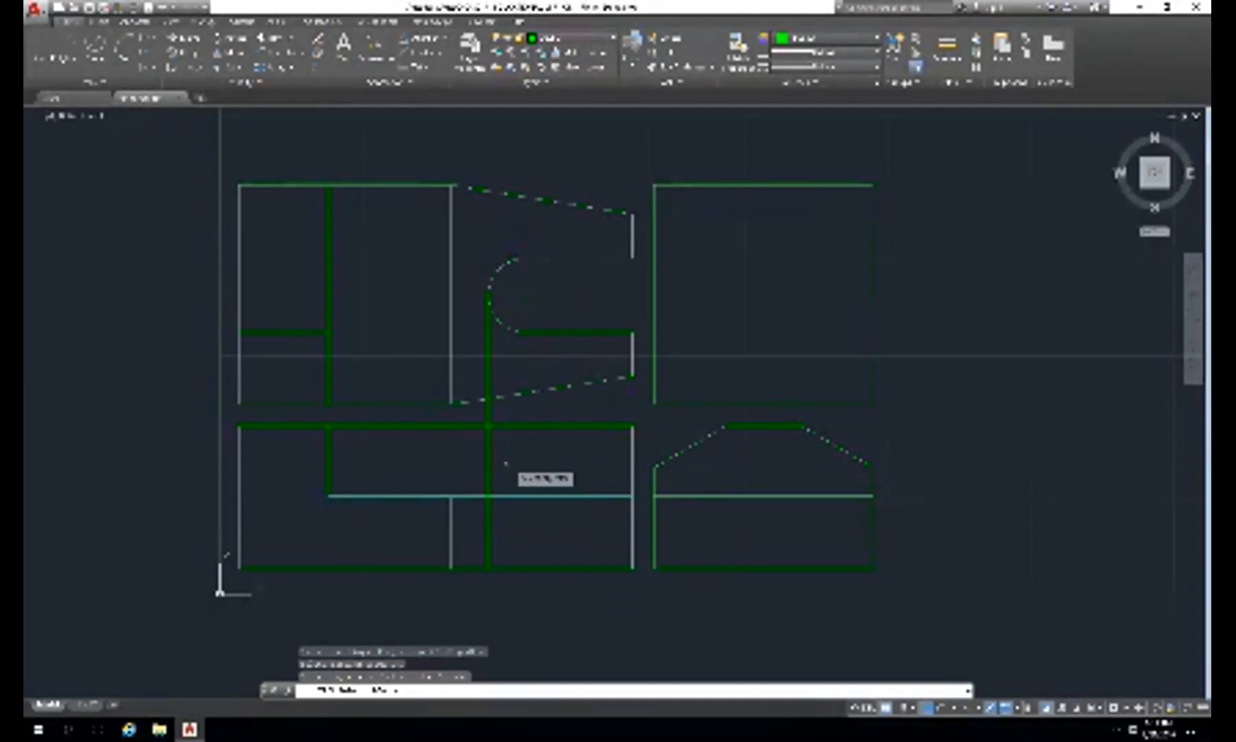
click(501, 323)
click(500, 322)
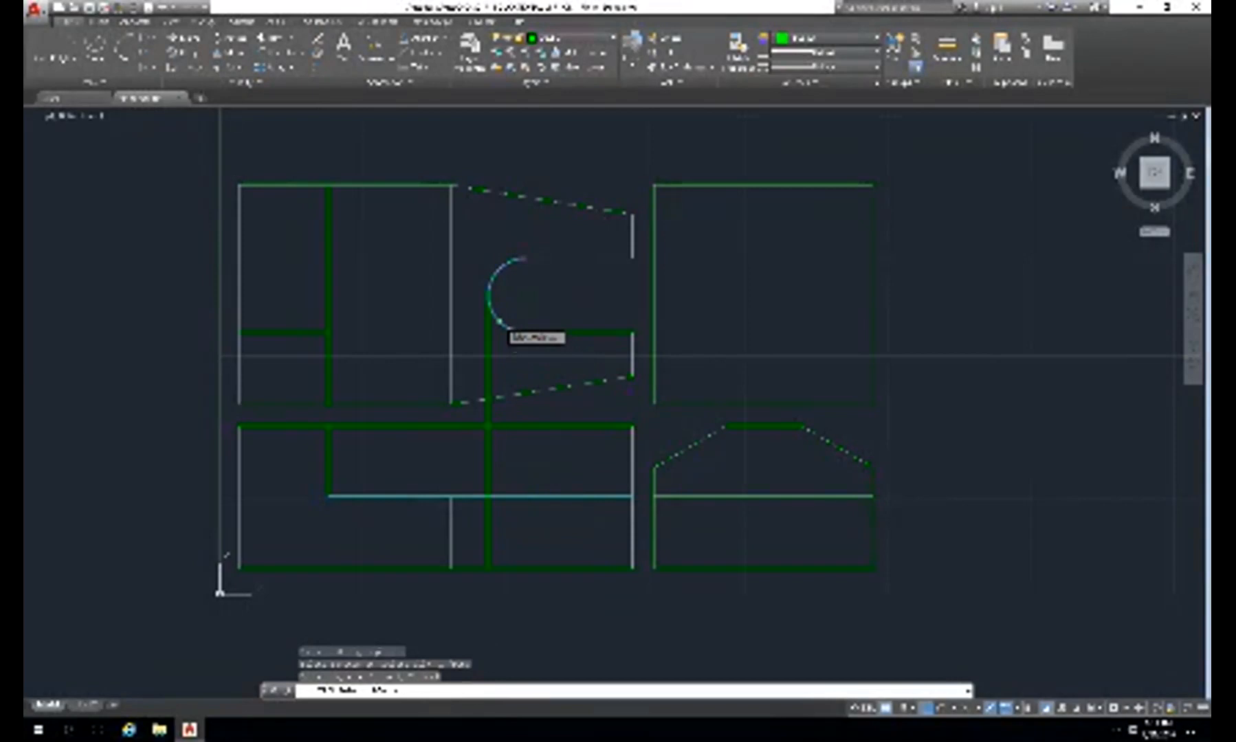
key(Return)
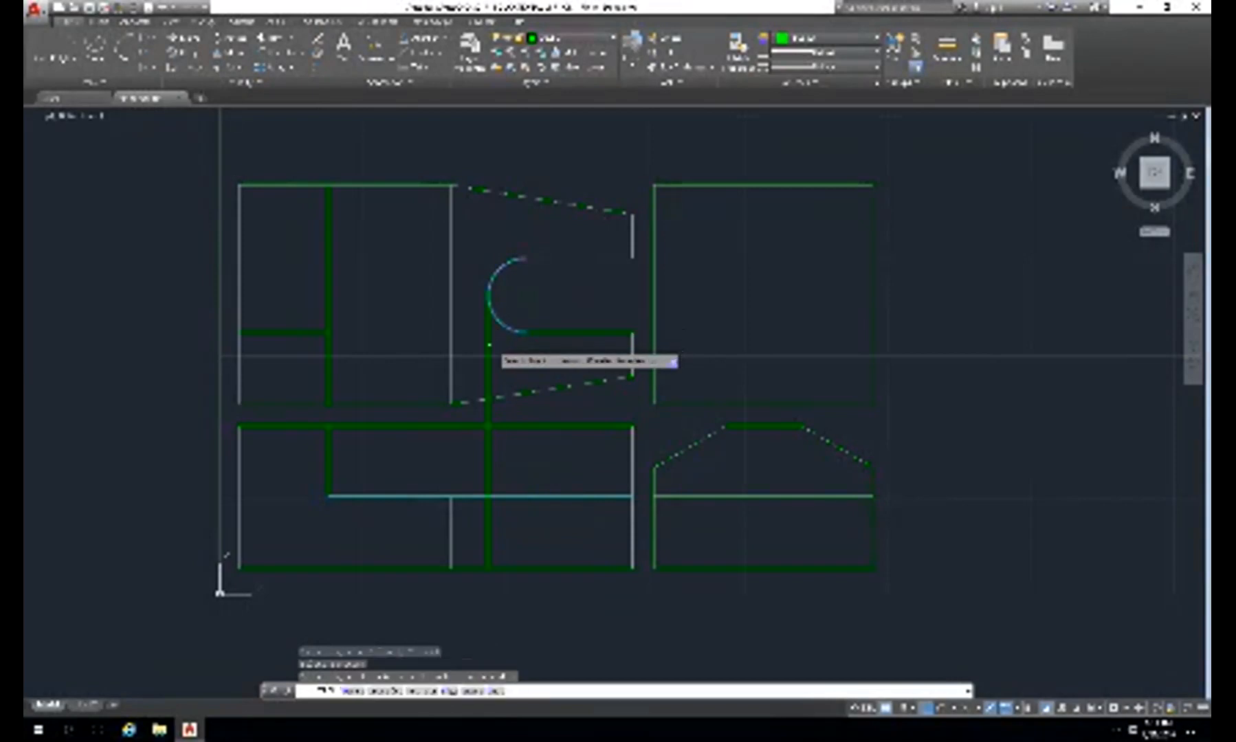
click(488, 345)
click(496, 462)
key(Return)
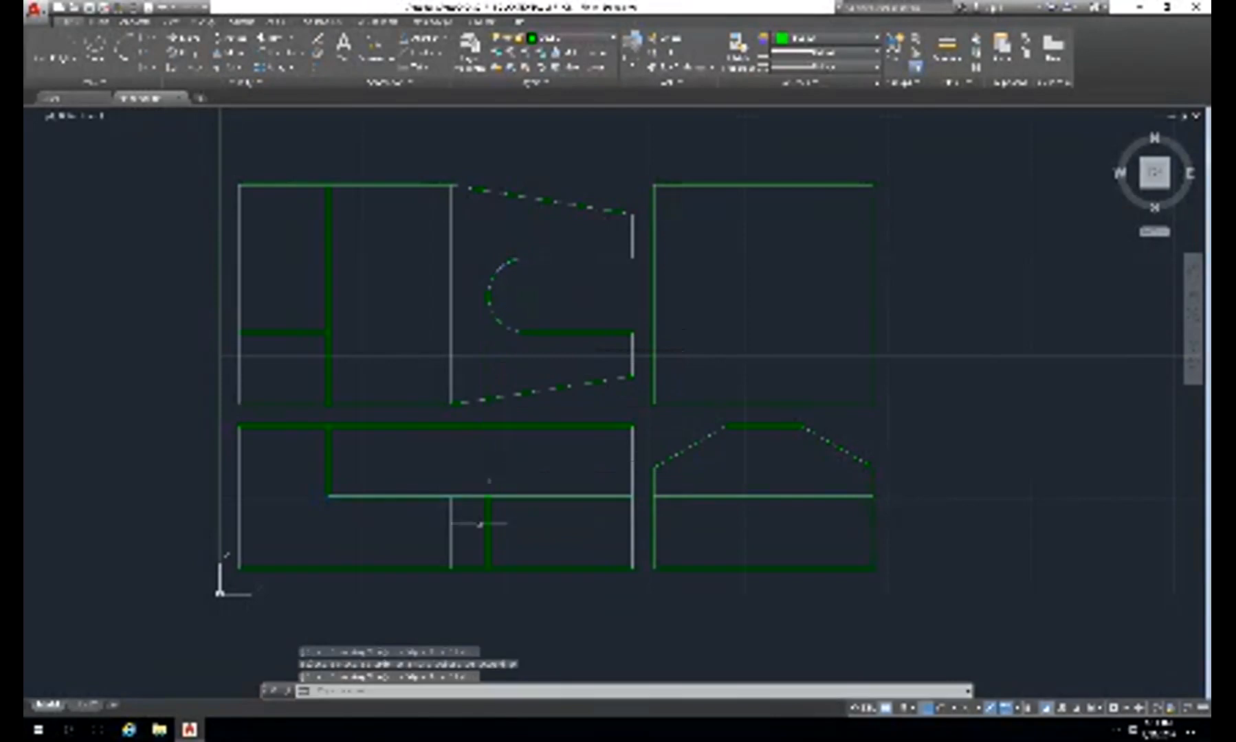
- Move the trimmed vertical line in the front view to the yellow layer at the end of the layer list
click(487, 529)
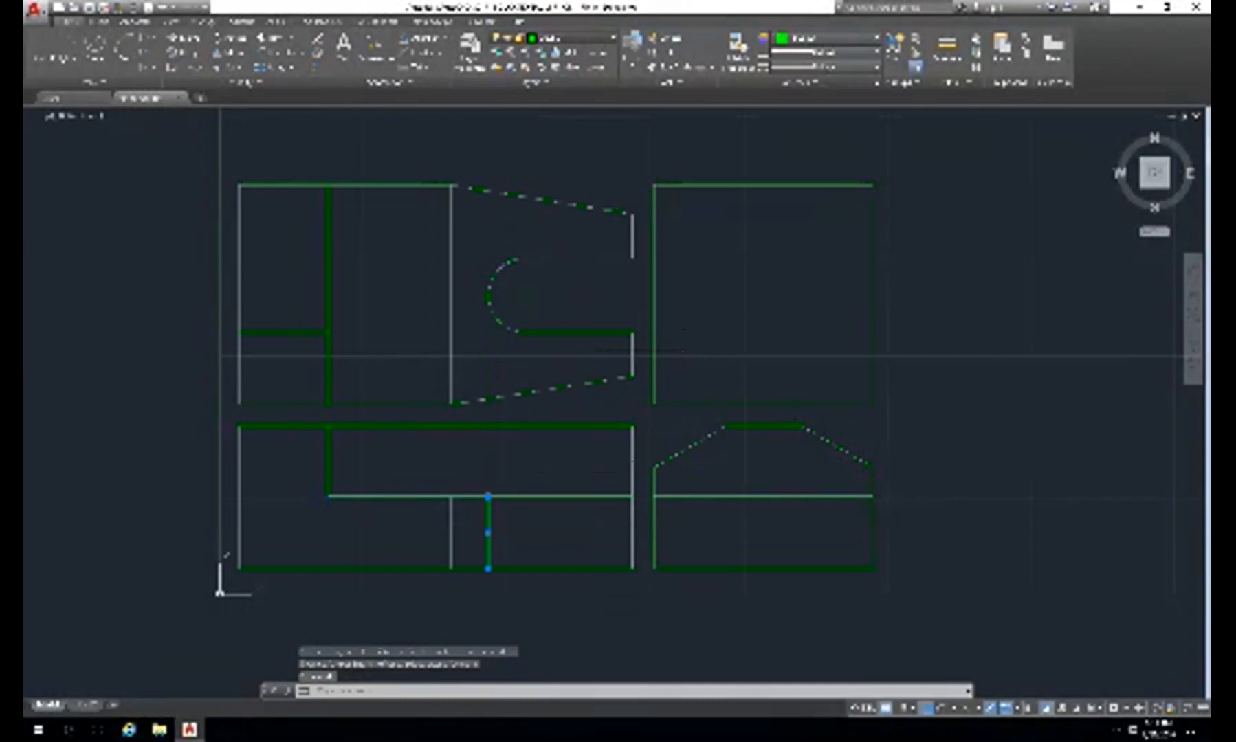
click(553, 38)
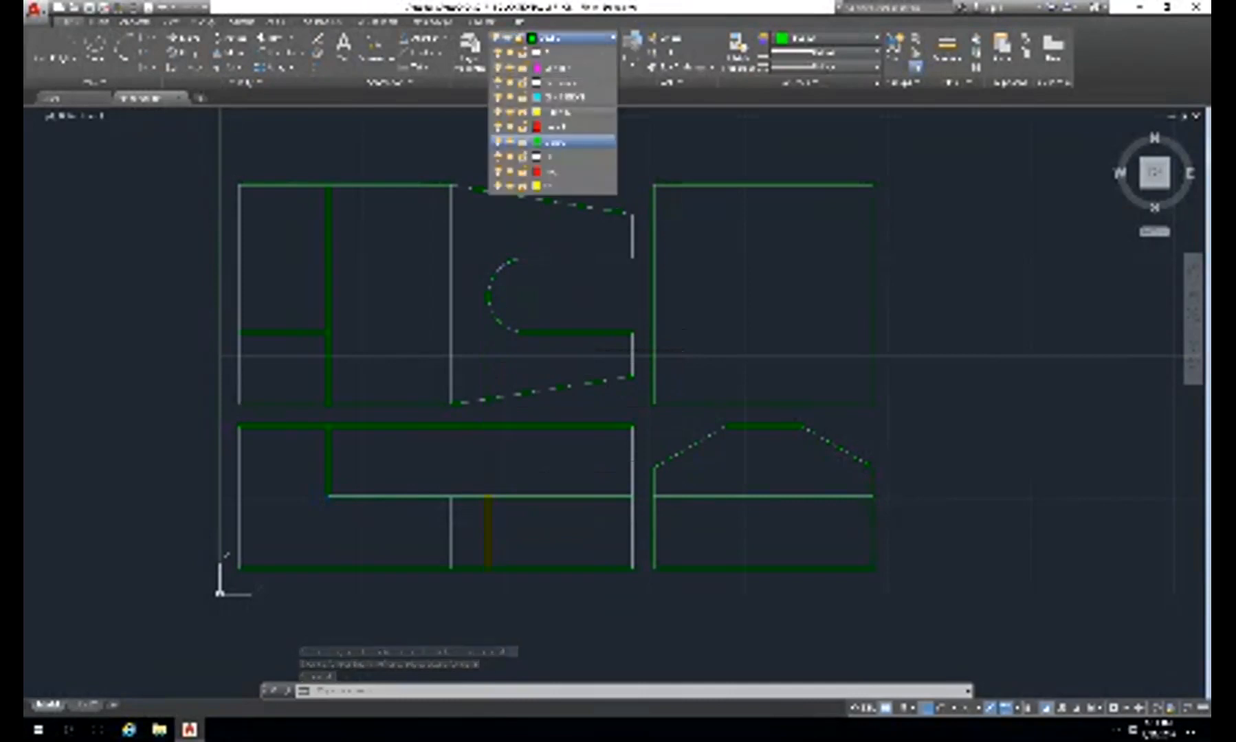
click(522, 186)
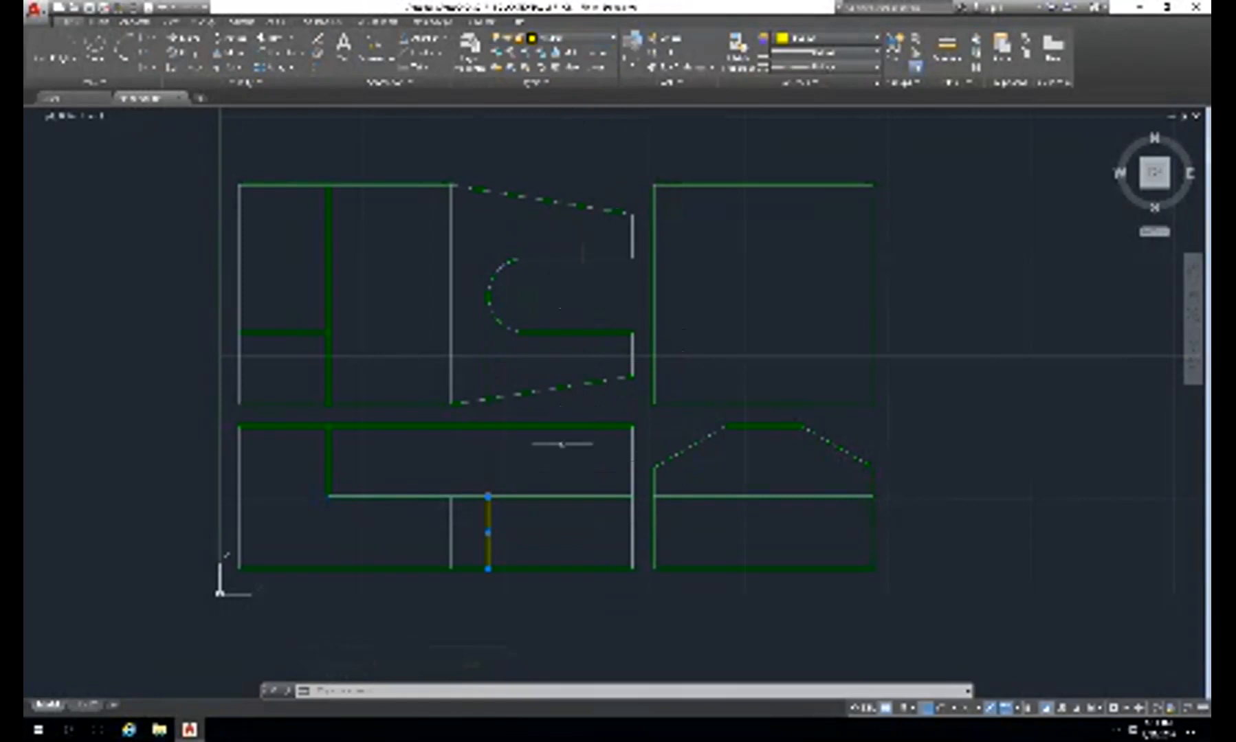
key(Return)
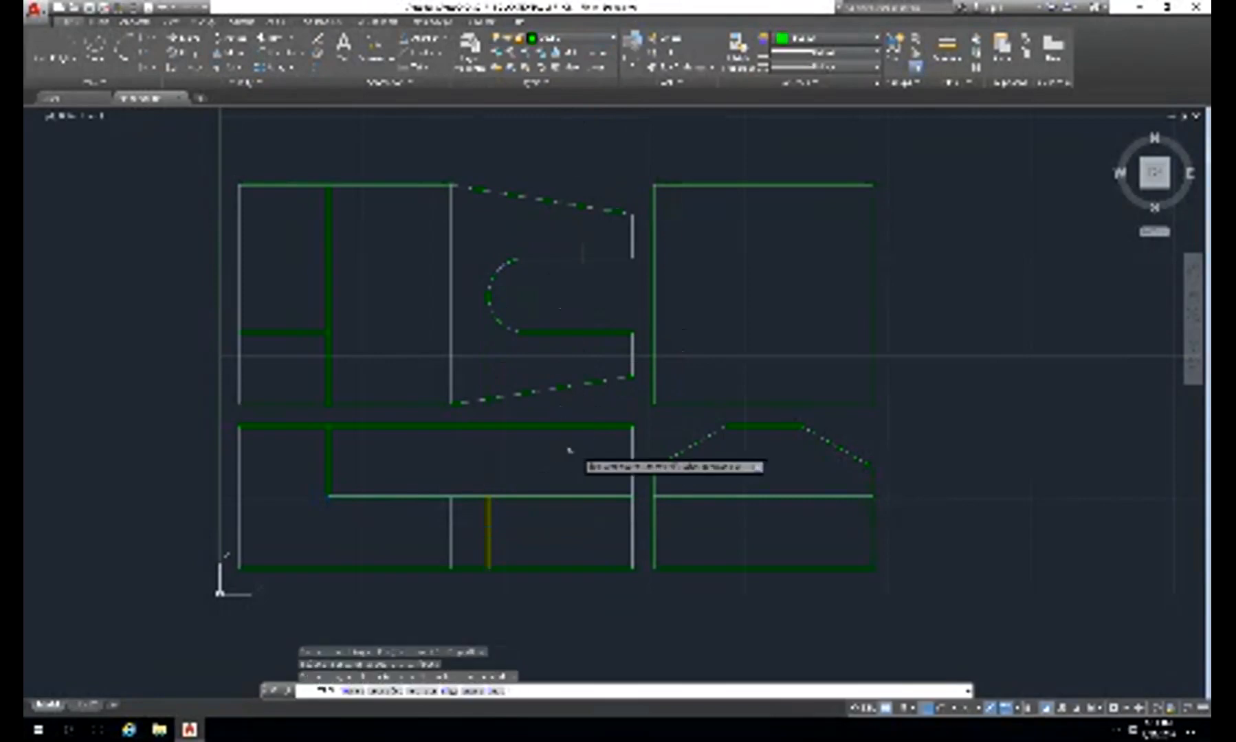
key(Return)
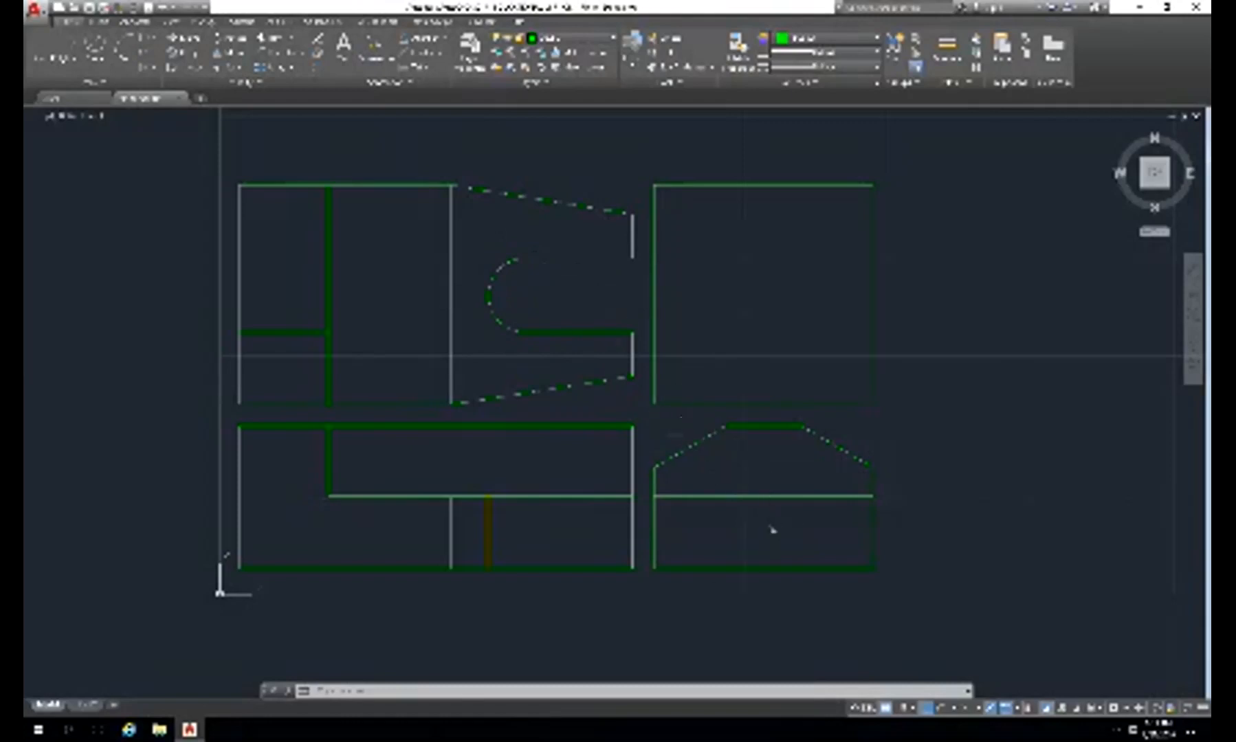
- Draw a horizontal projection line from the lower end of the top view's right edge into the adjacent construction square
text(l)
key(Return)
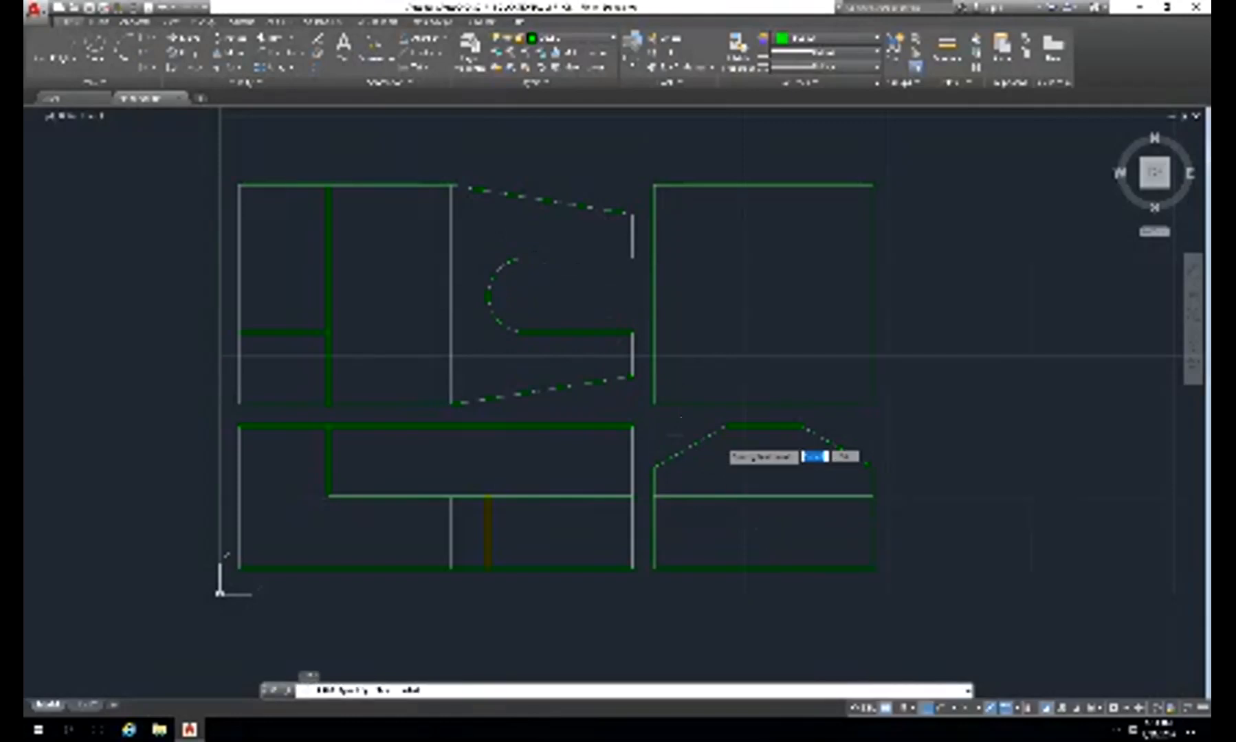
click(633, 405)
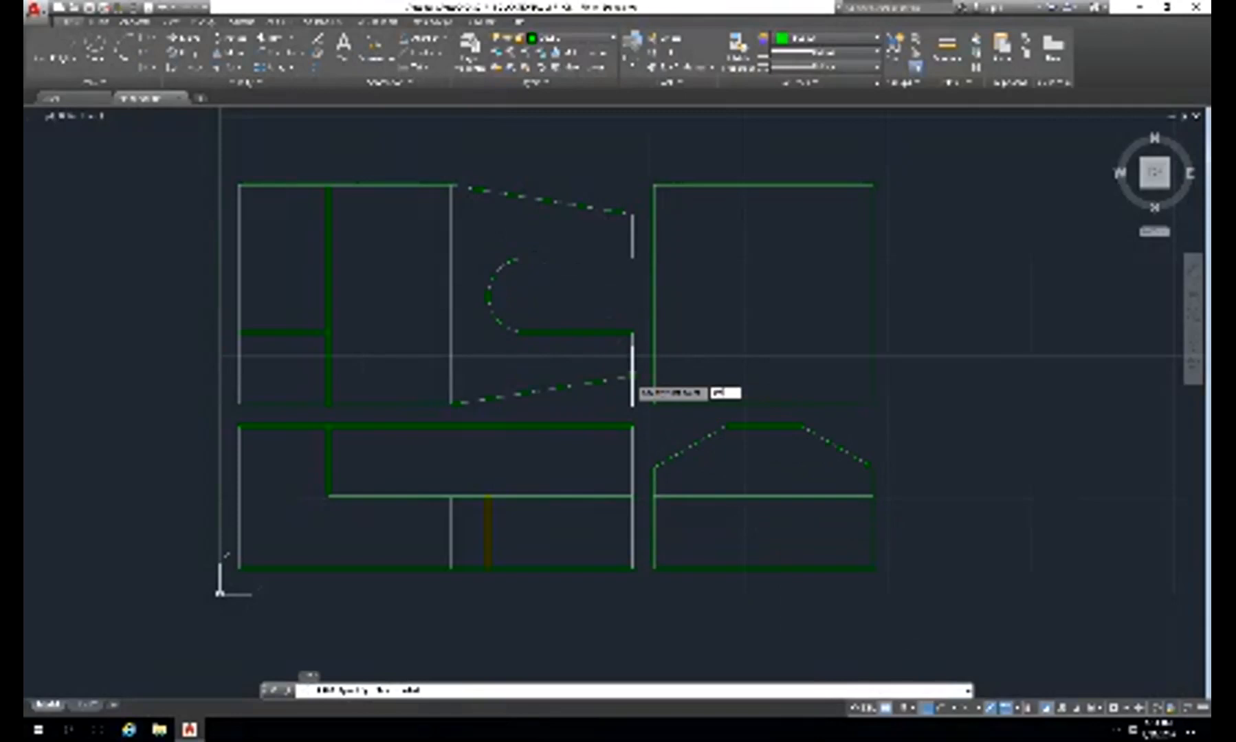
click(632, 345)
text(u)
key(Return)
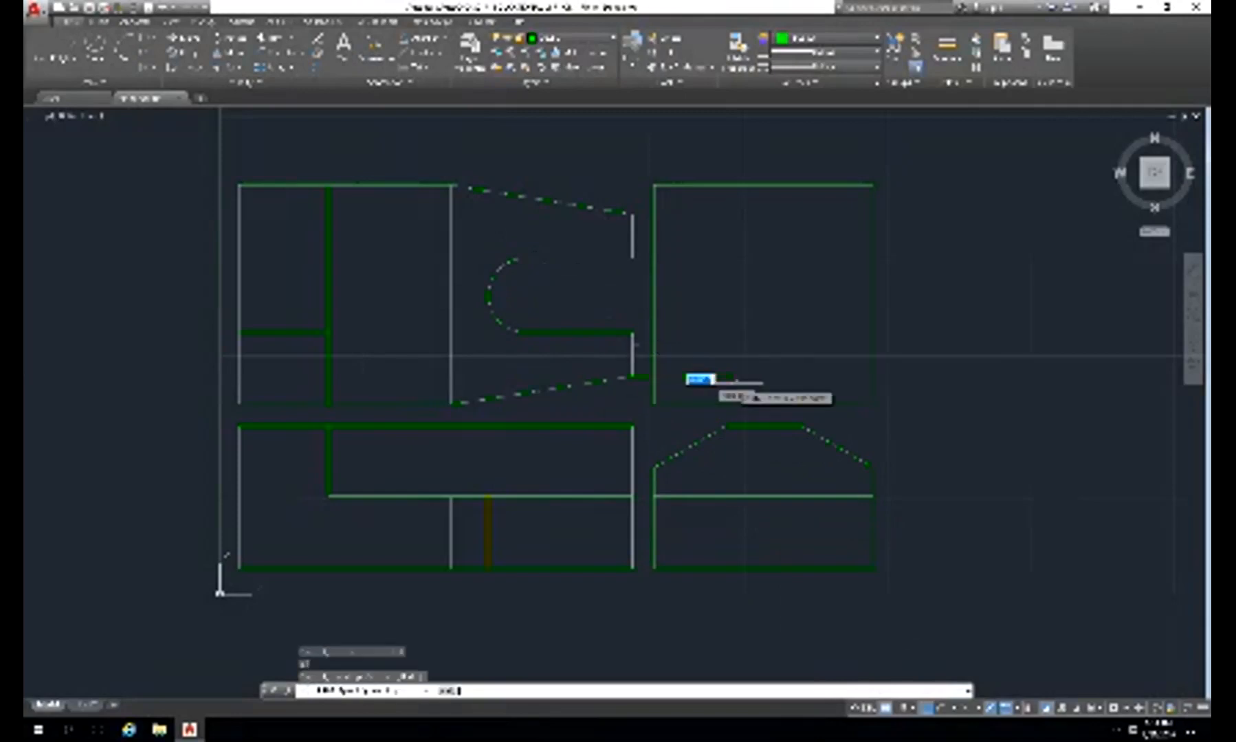
key(Return)
key(Return)
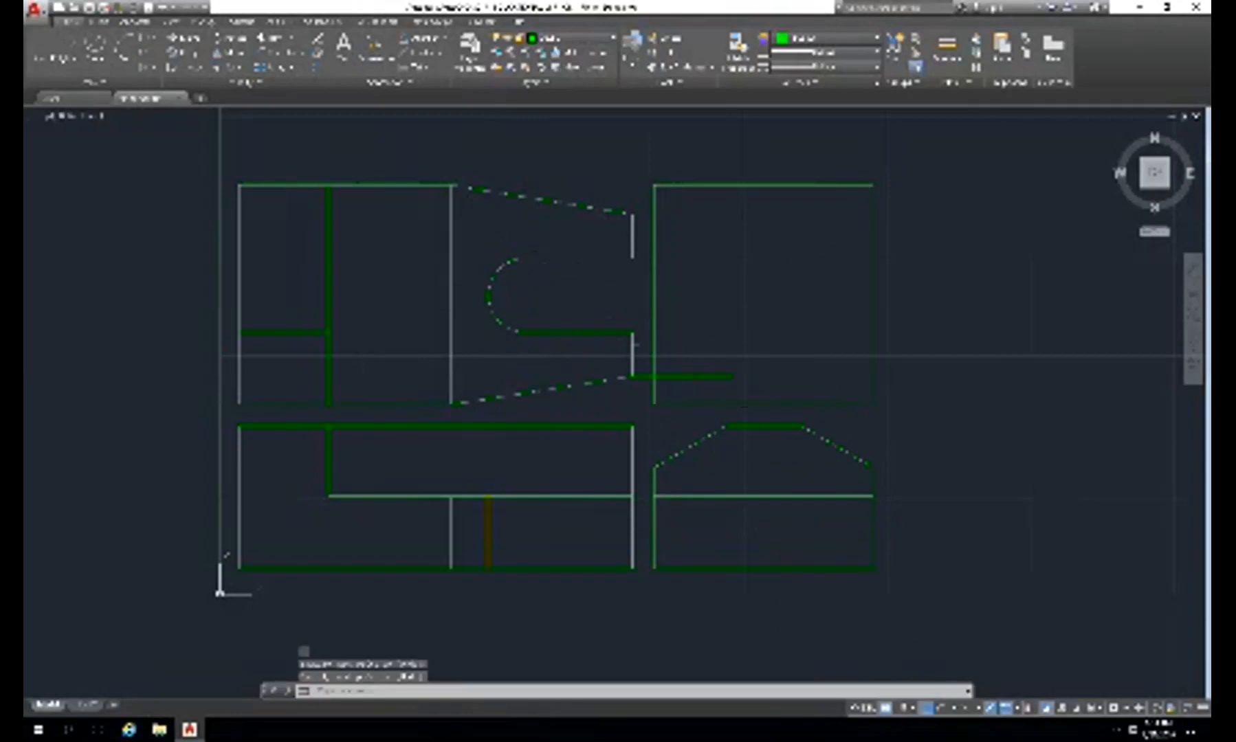
- Draw a horizontal projection line from the end of the slot's lower edge in the top view into the adjacent construction square
key(Return)
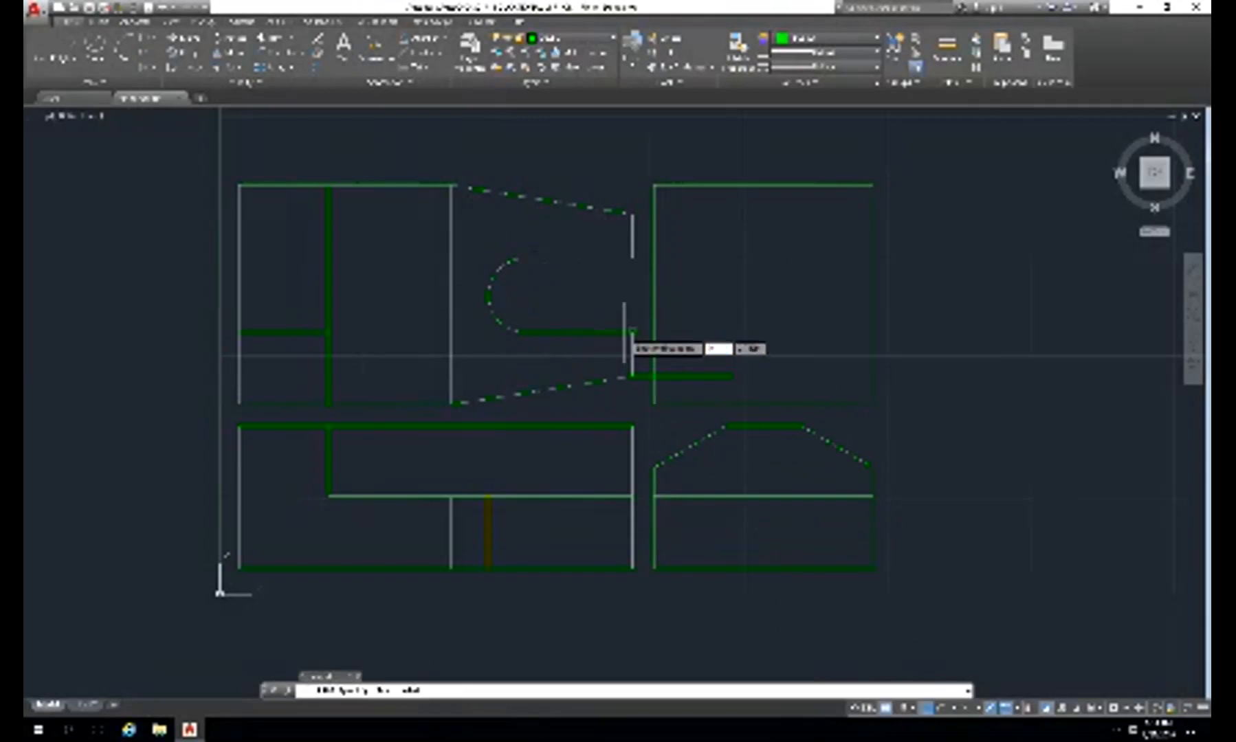
click(631, 333)
key(Escape)
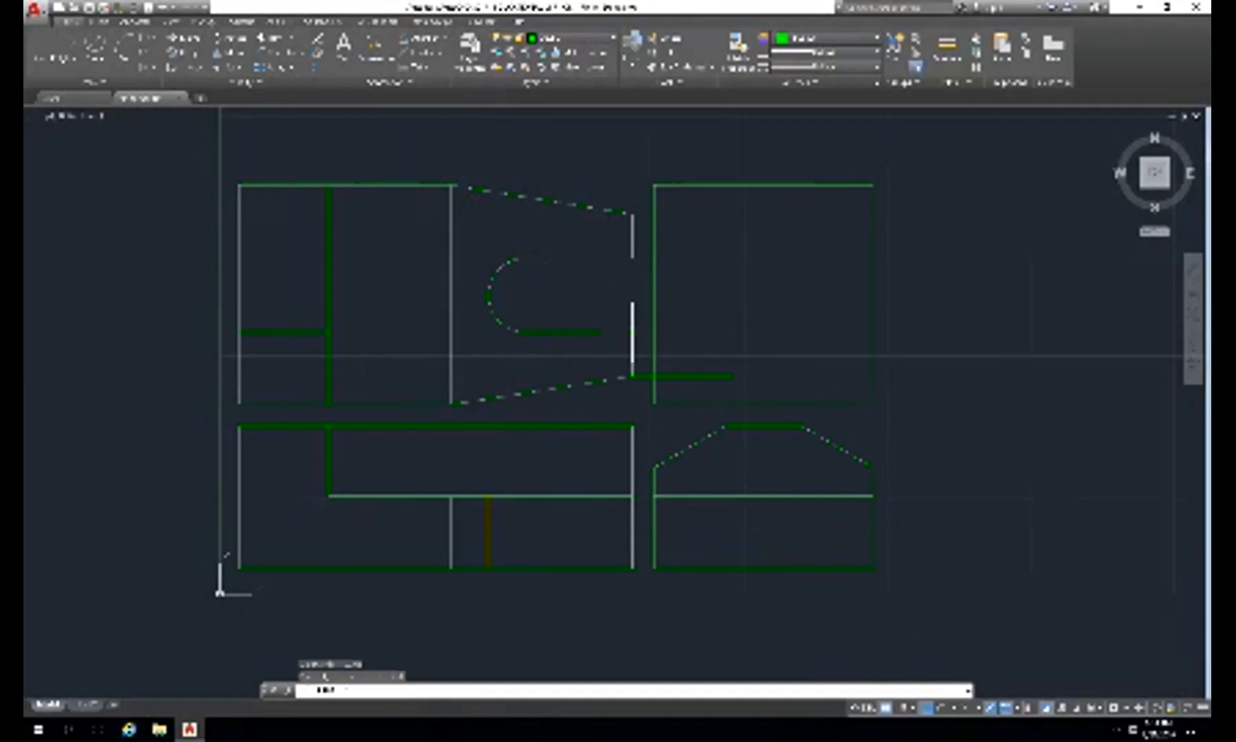
key(Return)
click(631, 333)
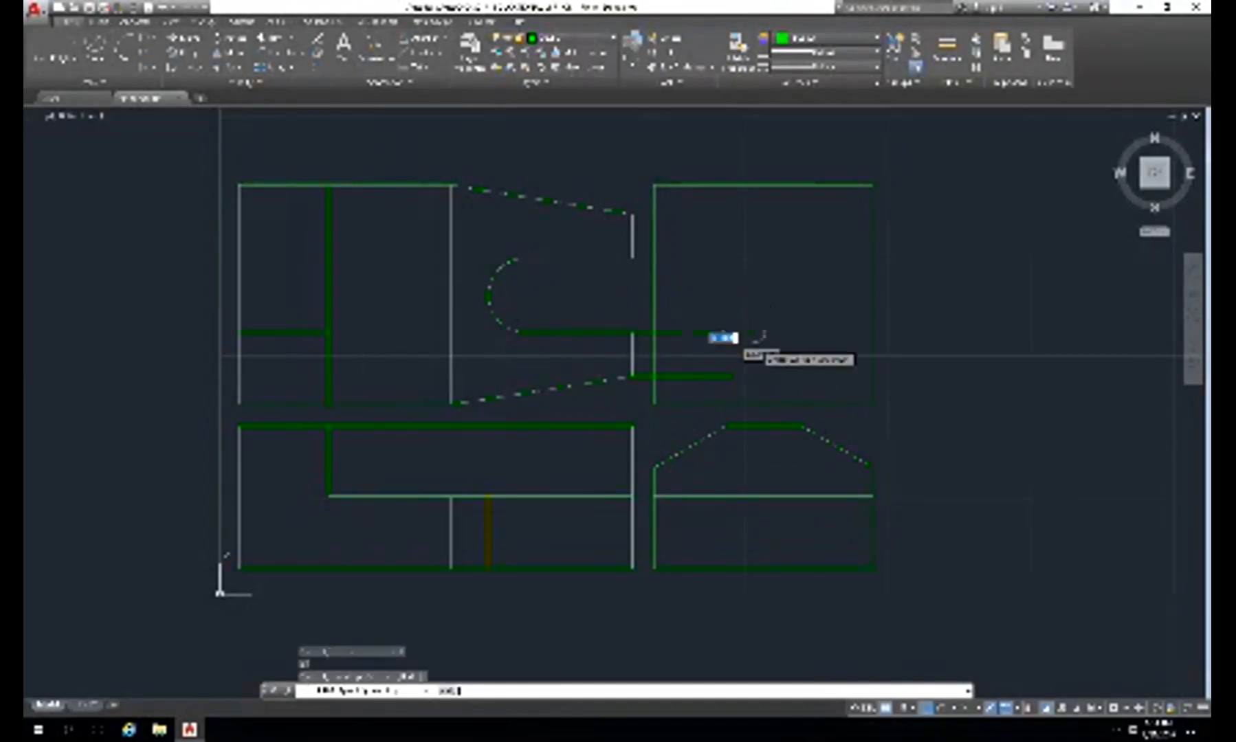
click(757, 333)
key(Return)
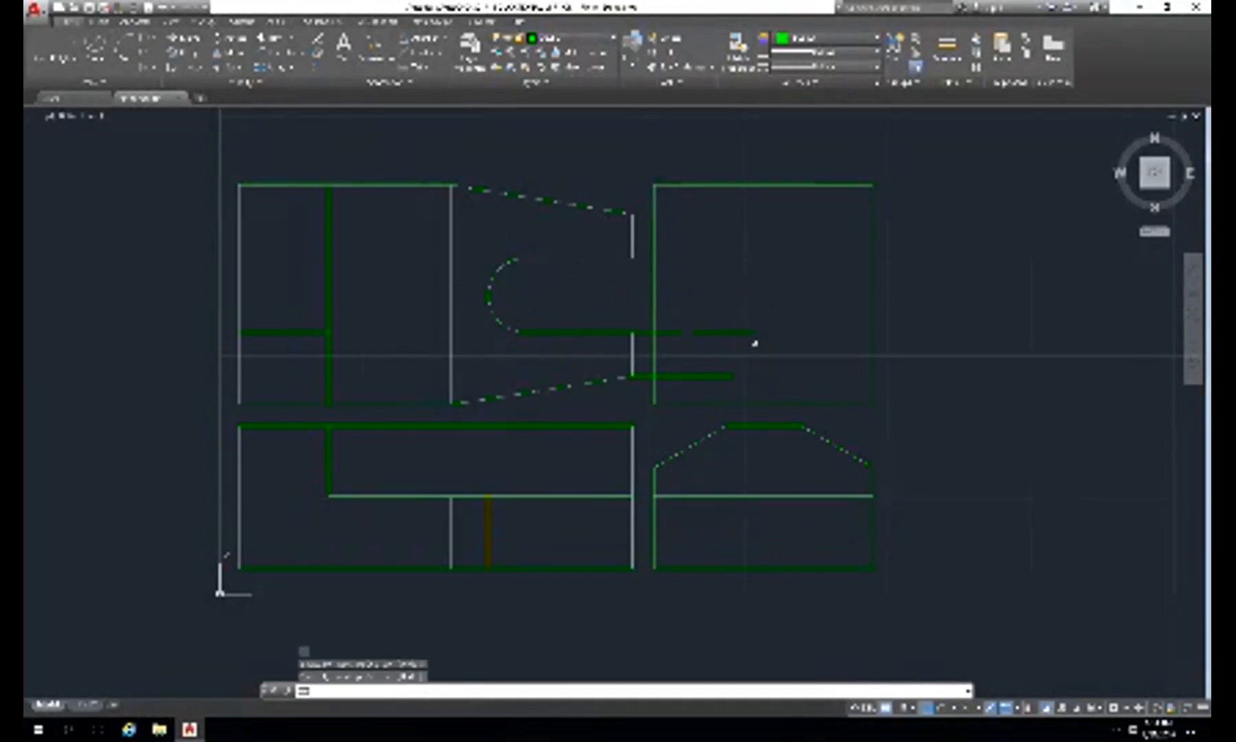
- Draw a horizontal projection line from the end of the slot's upper edge in the top view across the construction square
key(Return)
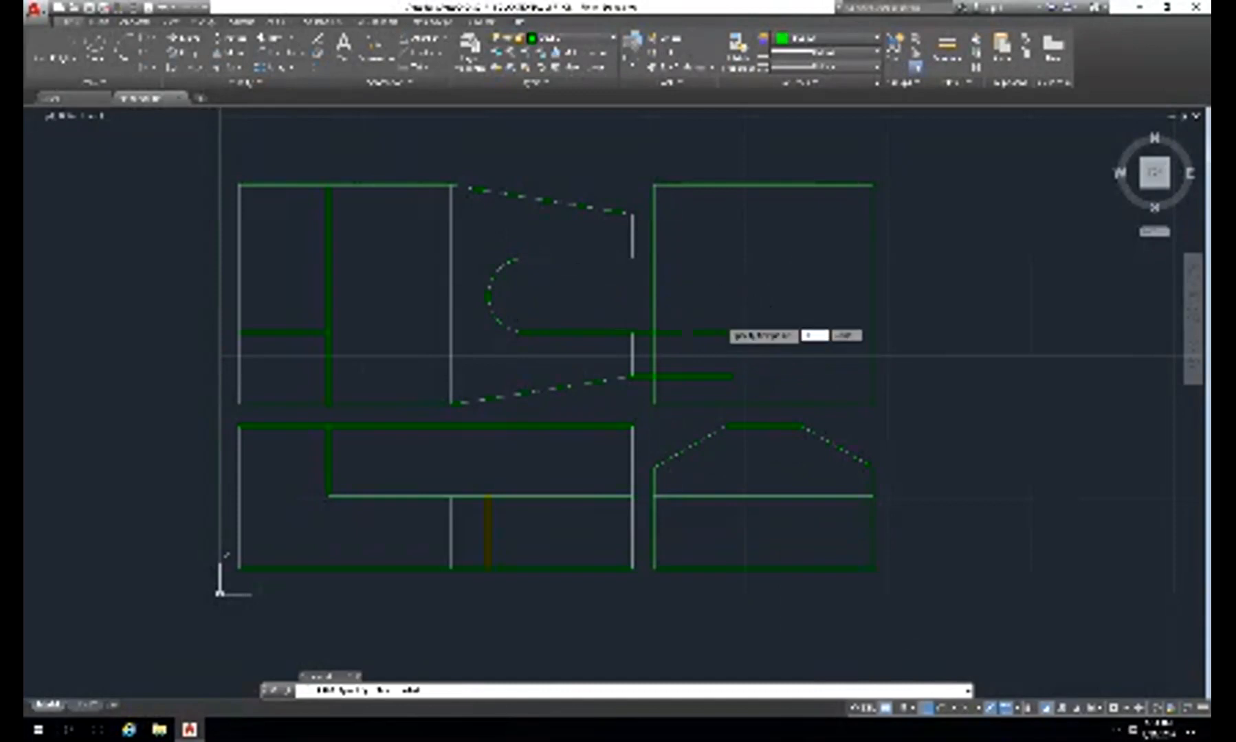
click(632, 257)
click(631, 227)
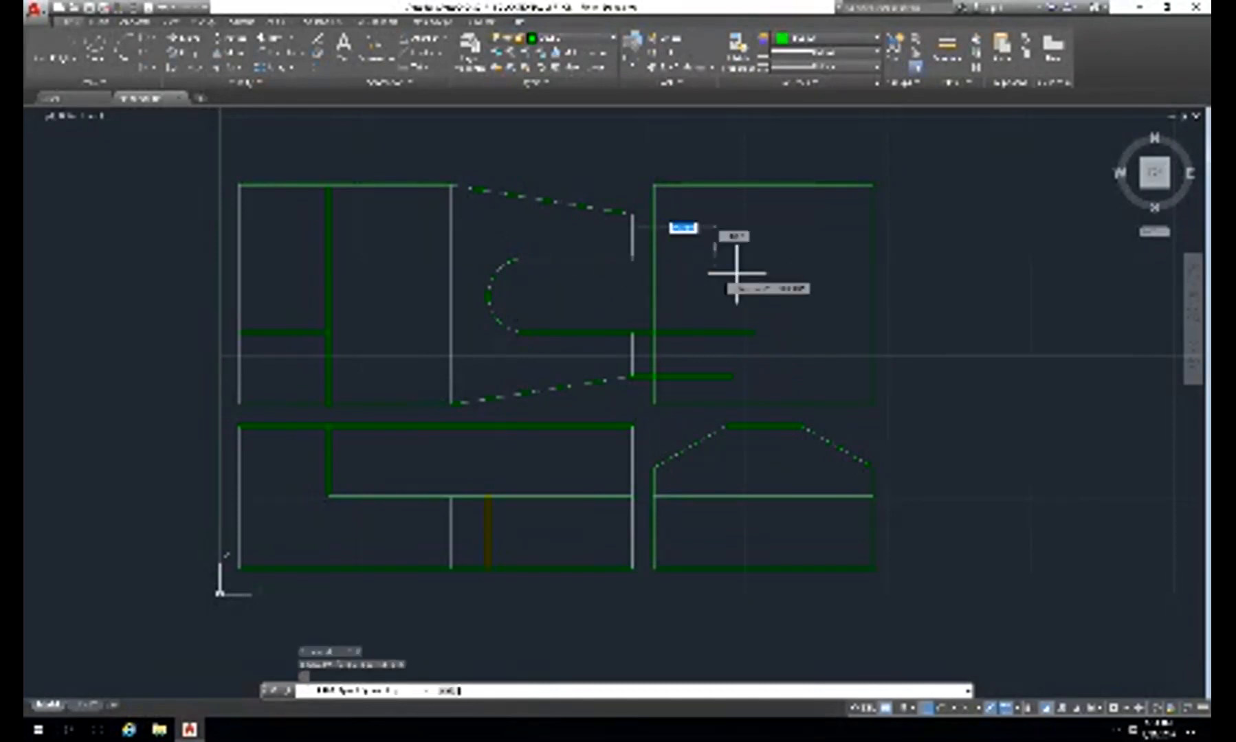
key(Return)
key(Return)
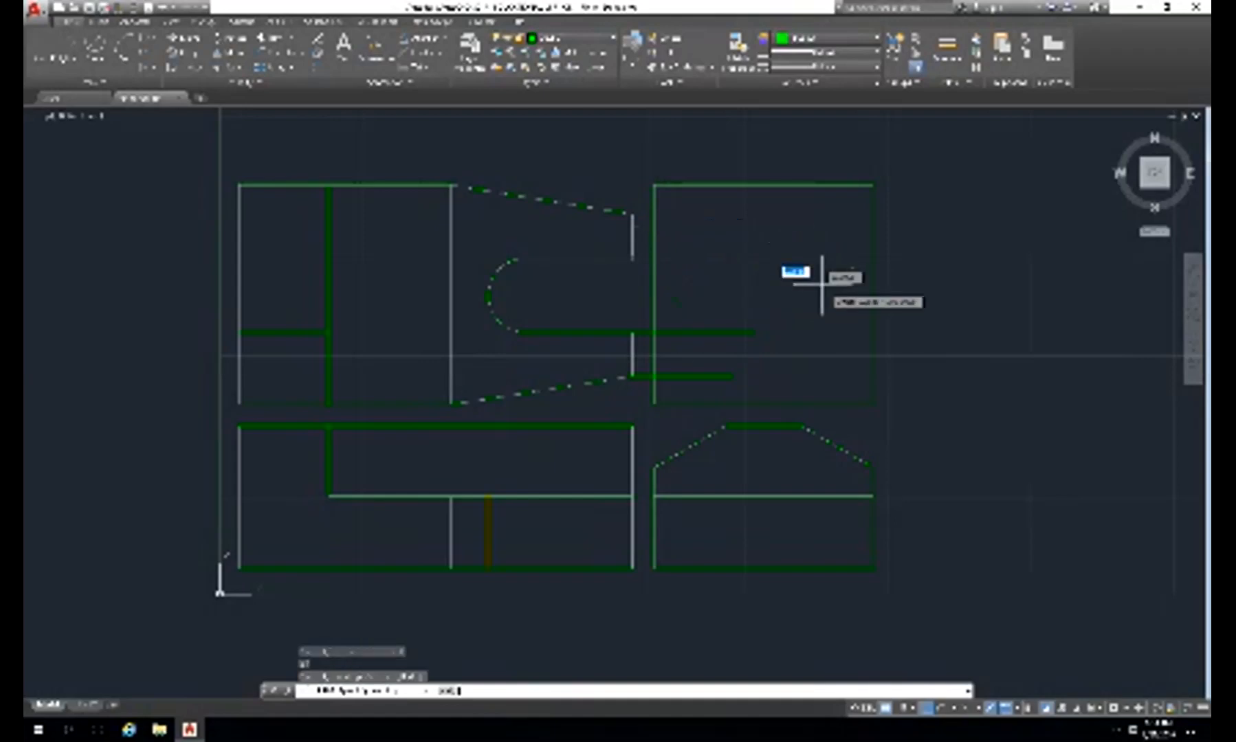
key(Escape)
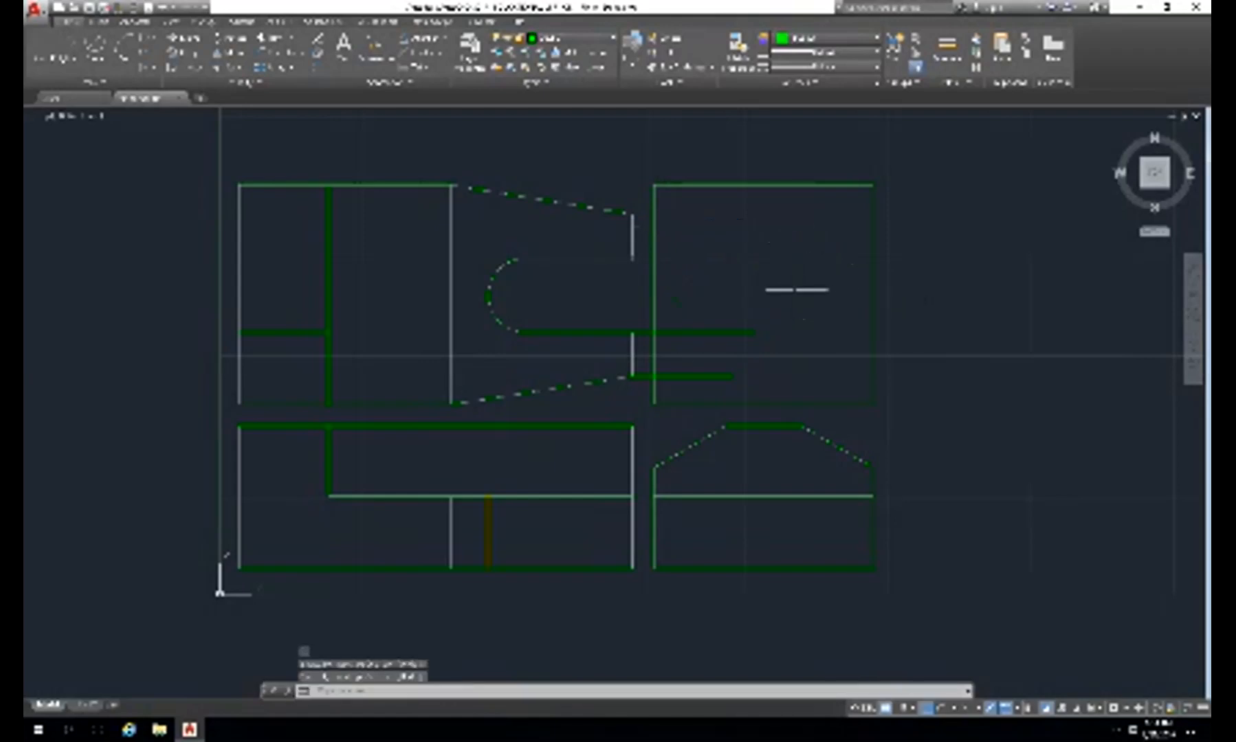
- Draw a horizontal projection line from the upper end of the top view's right edge across the construction square
text(l)
key(Return)
text(4)
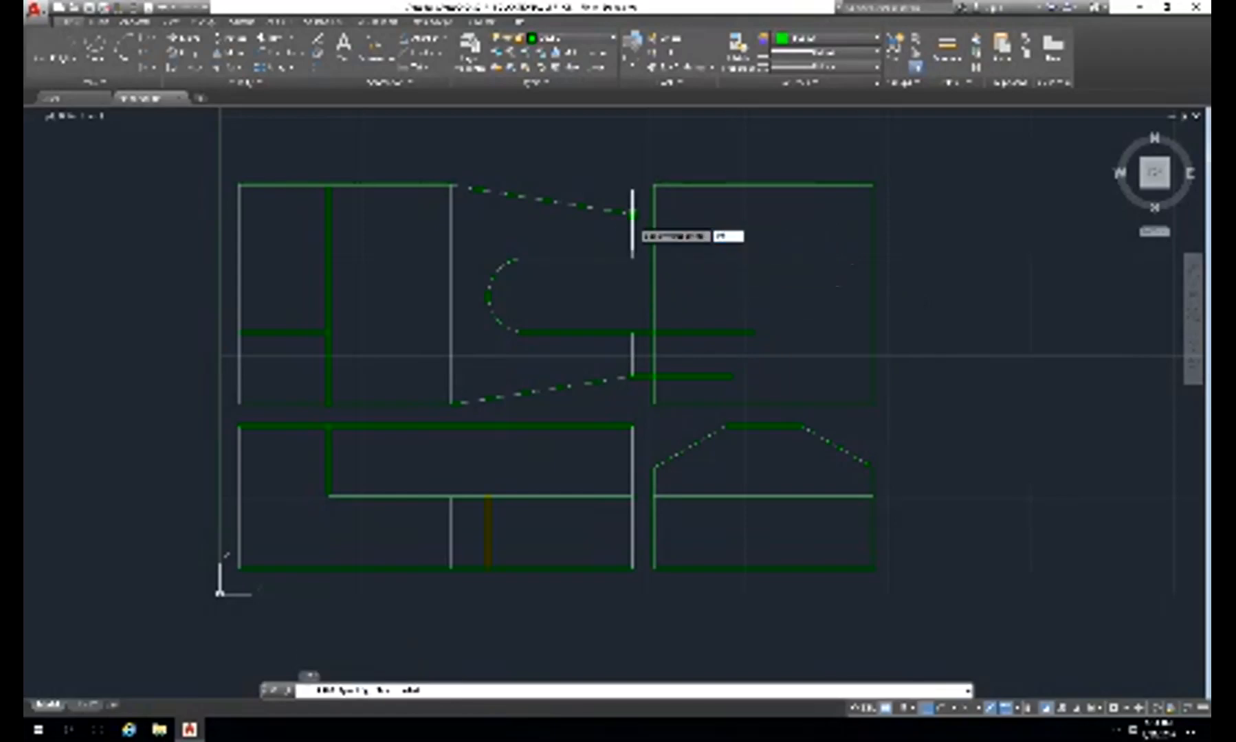
key(Return)
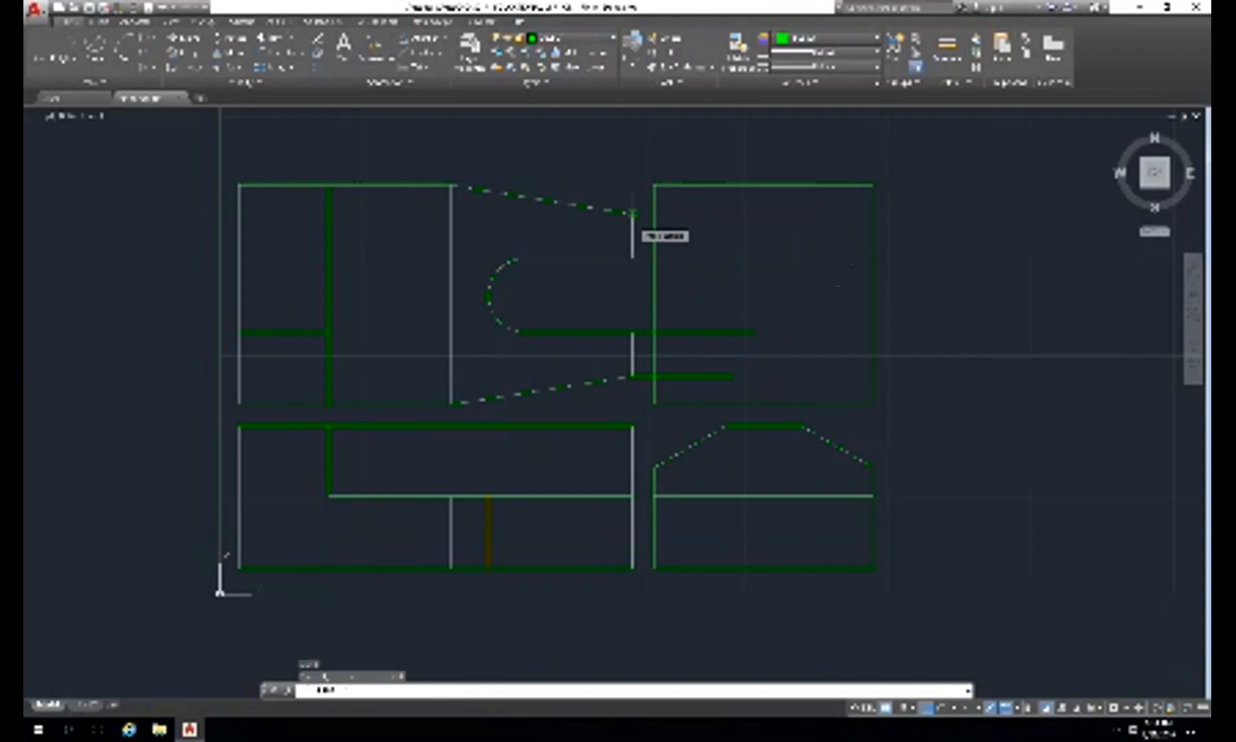
click(632, 184)
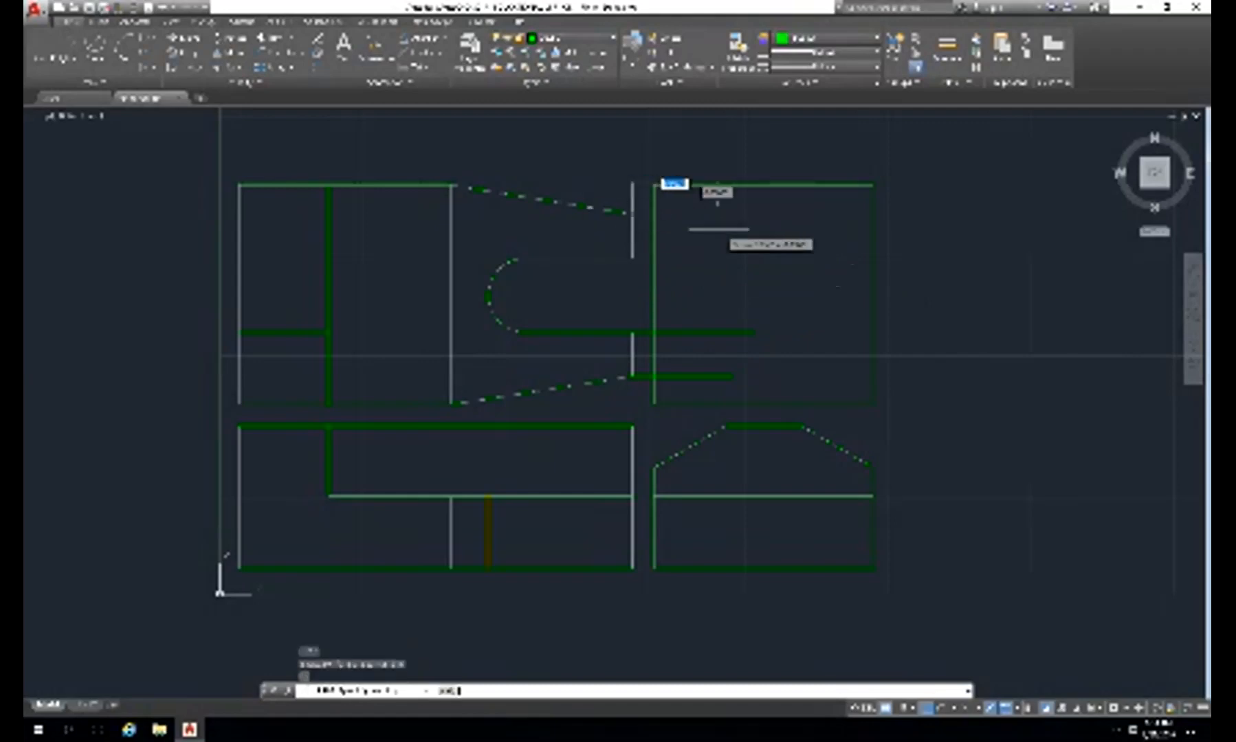
key(Return)
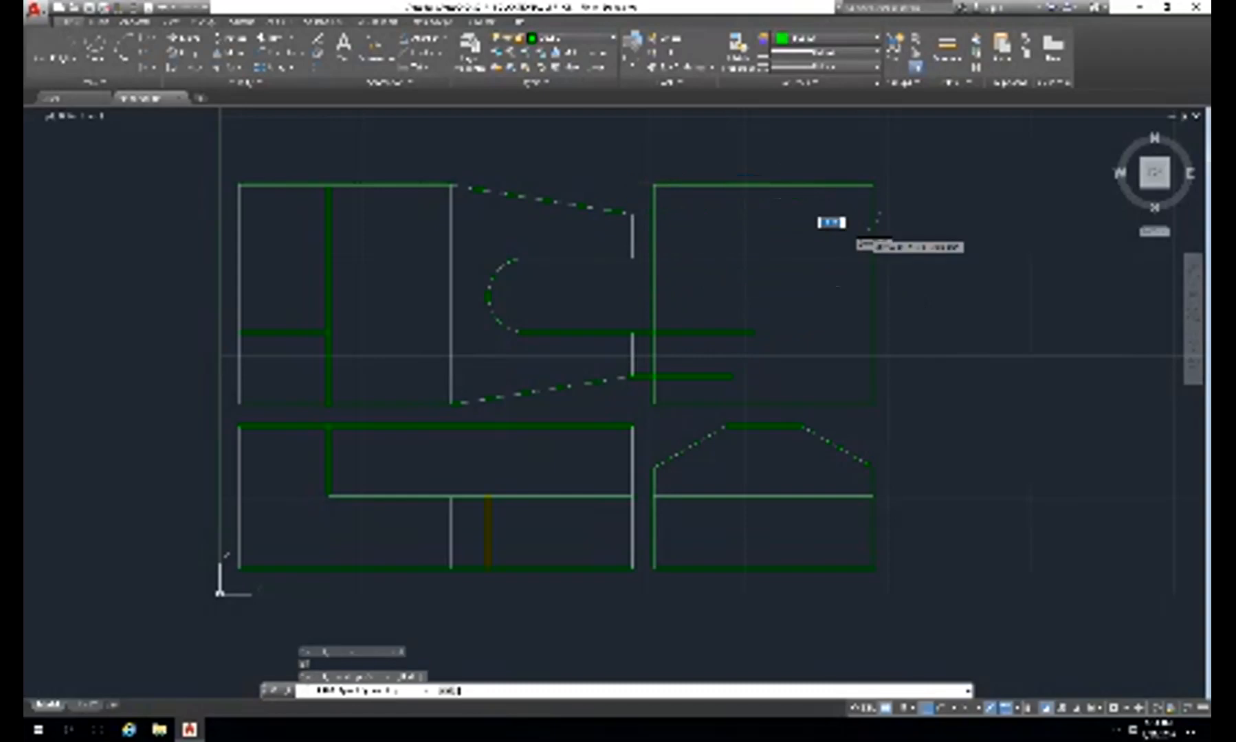
key(Return)
- Drop a vertical projection line from the lowest horizontal projection line's diagonal crossing to the side view's bottom edge
text(l)
key(Return)
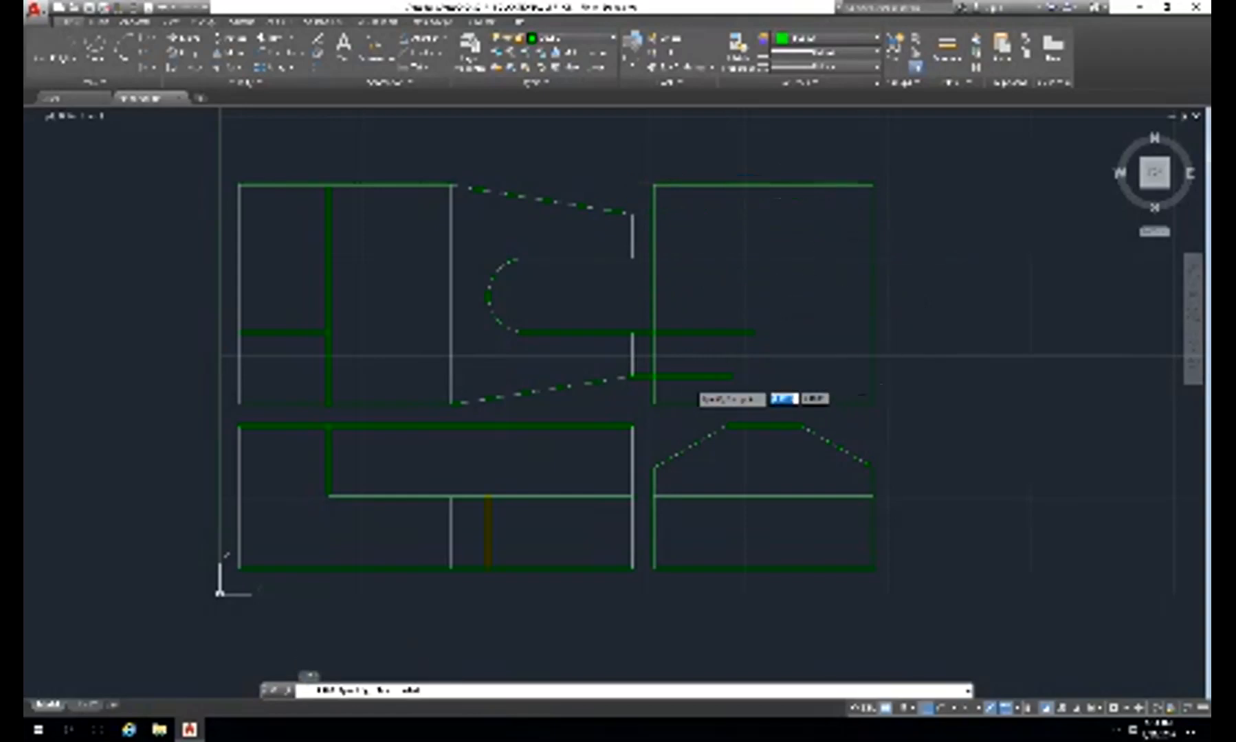
click(680, 377)
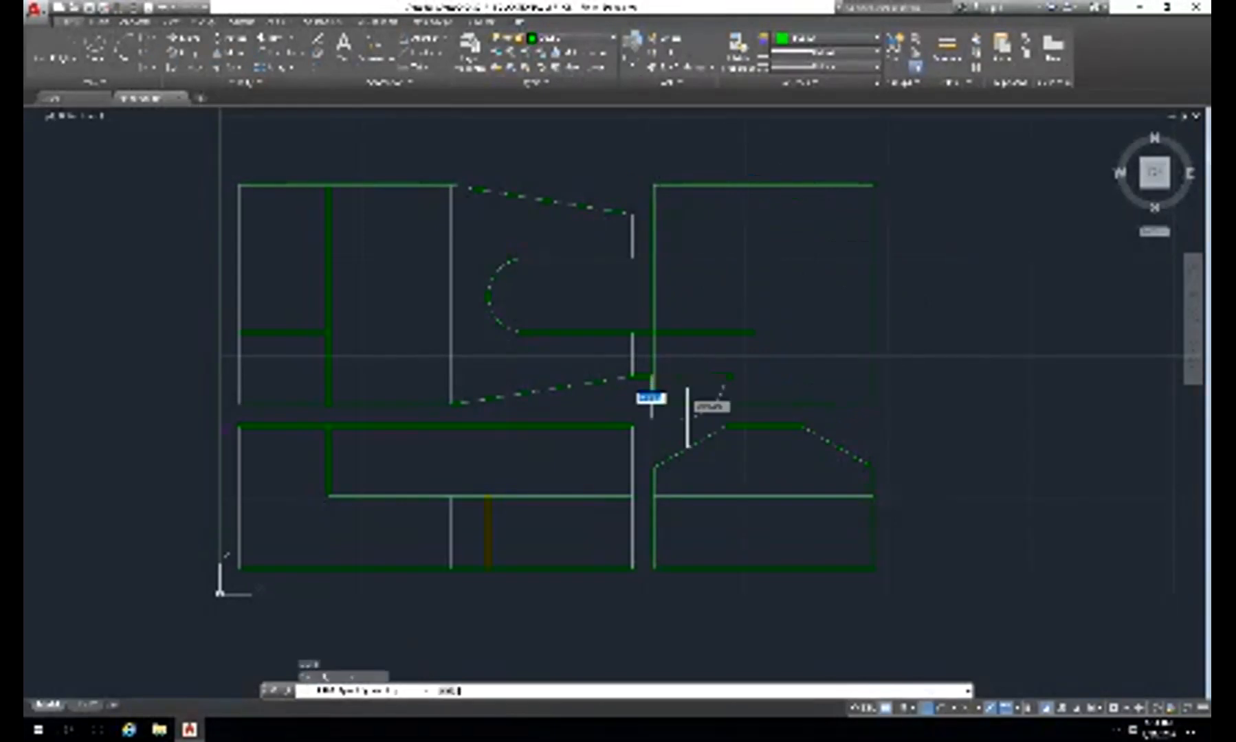
click(653, 468)
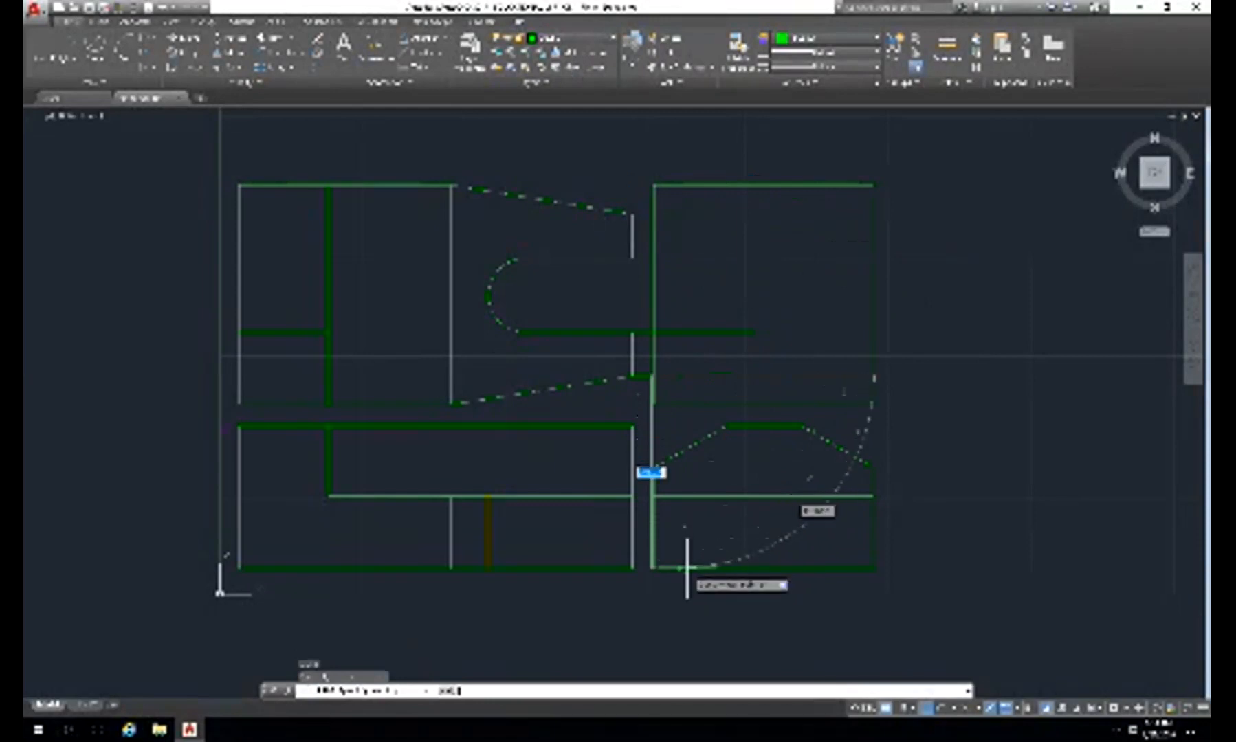
key(Escape)
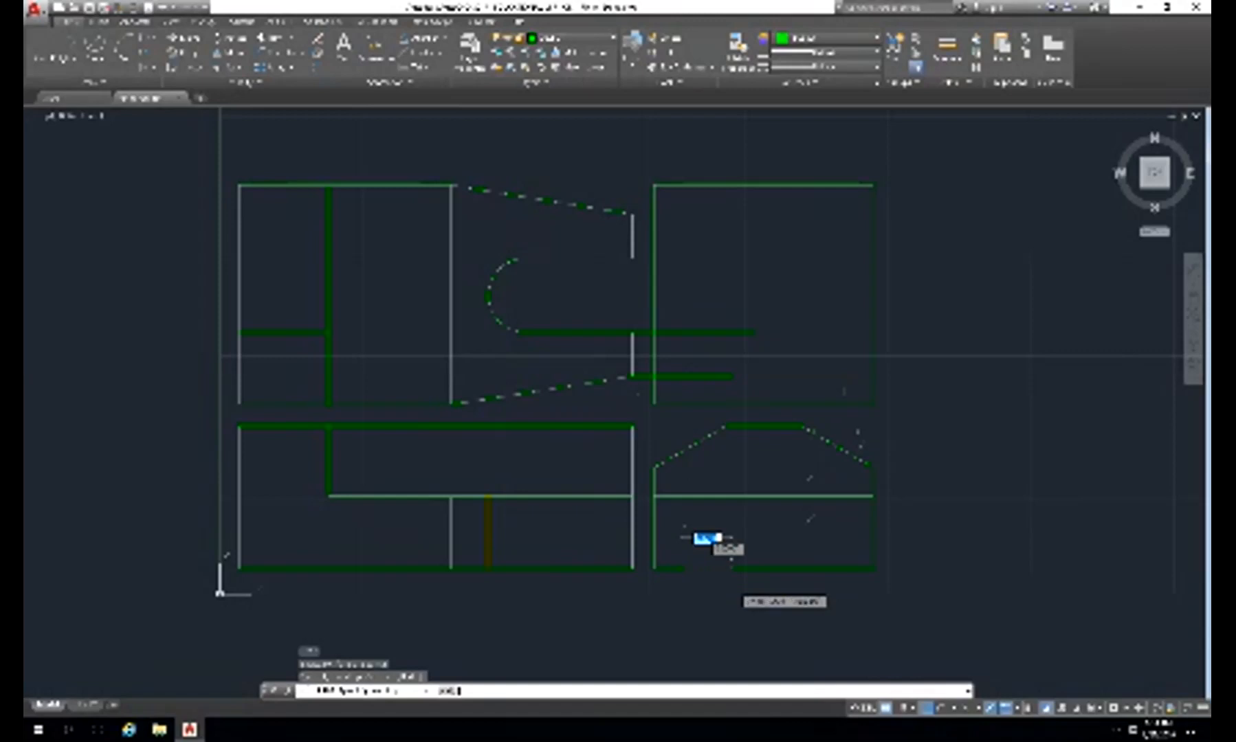
key(Escape)
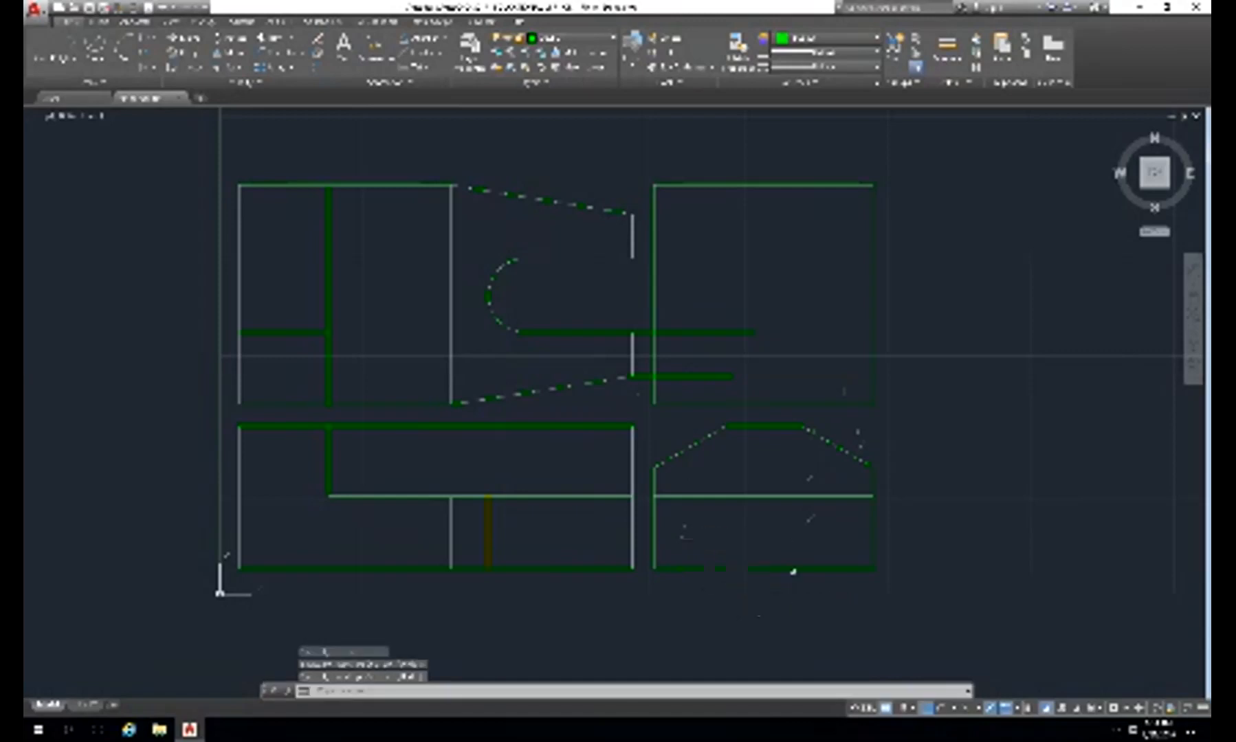
- Drop a vertical line from where the slot's lower-edge projection meets the diagonal to the side view's bottom edge
key(Return)
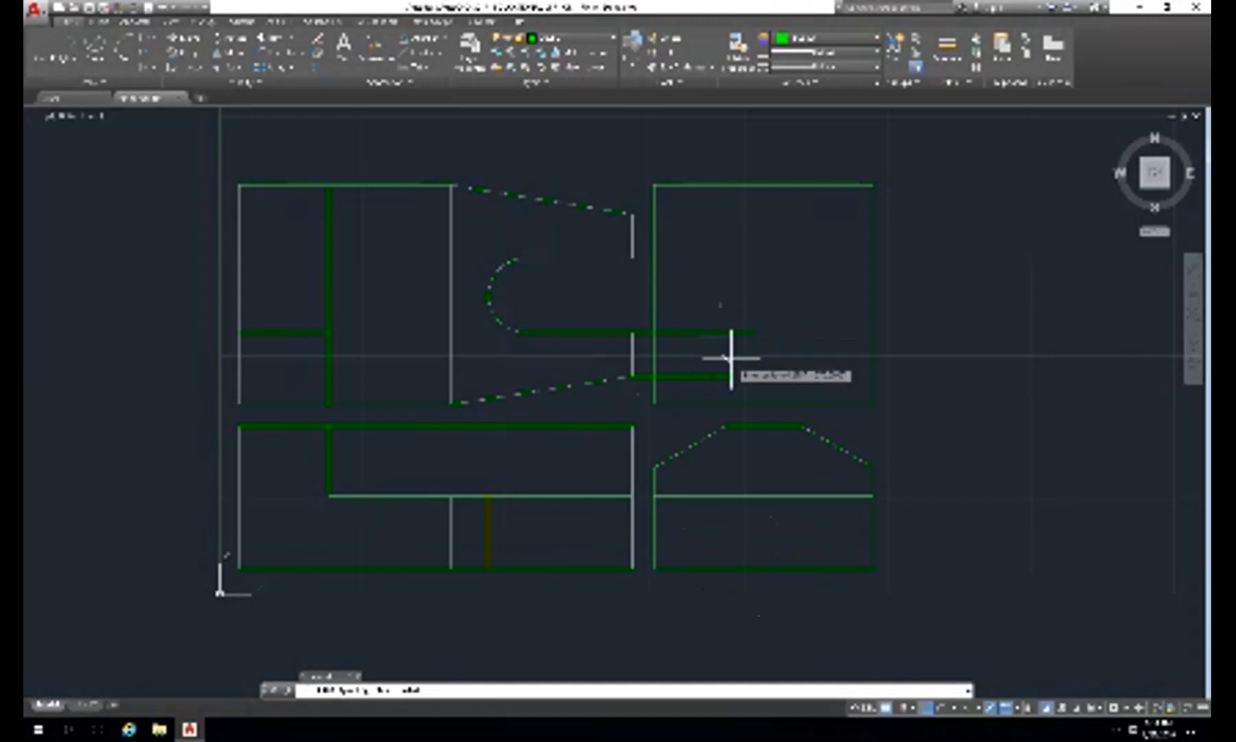
click(696, 332)
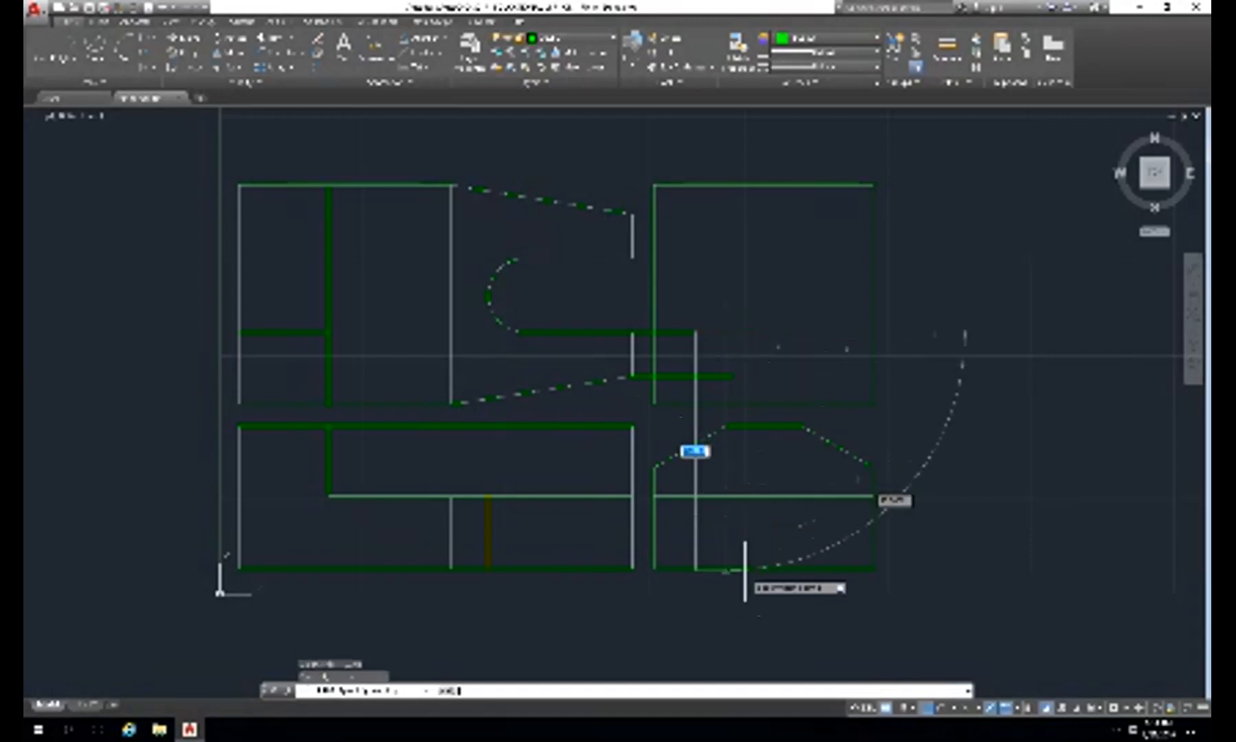
key(Escape)
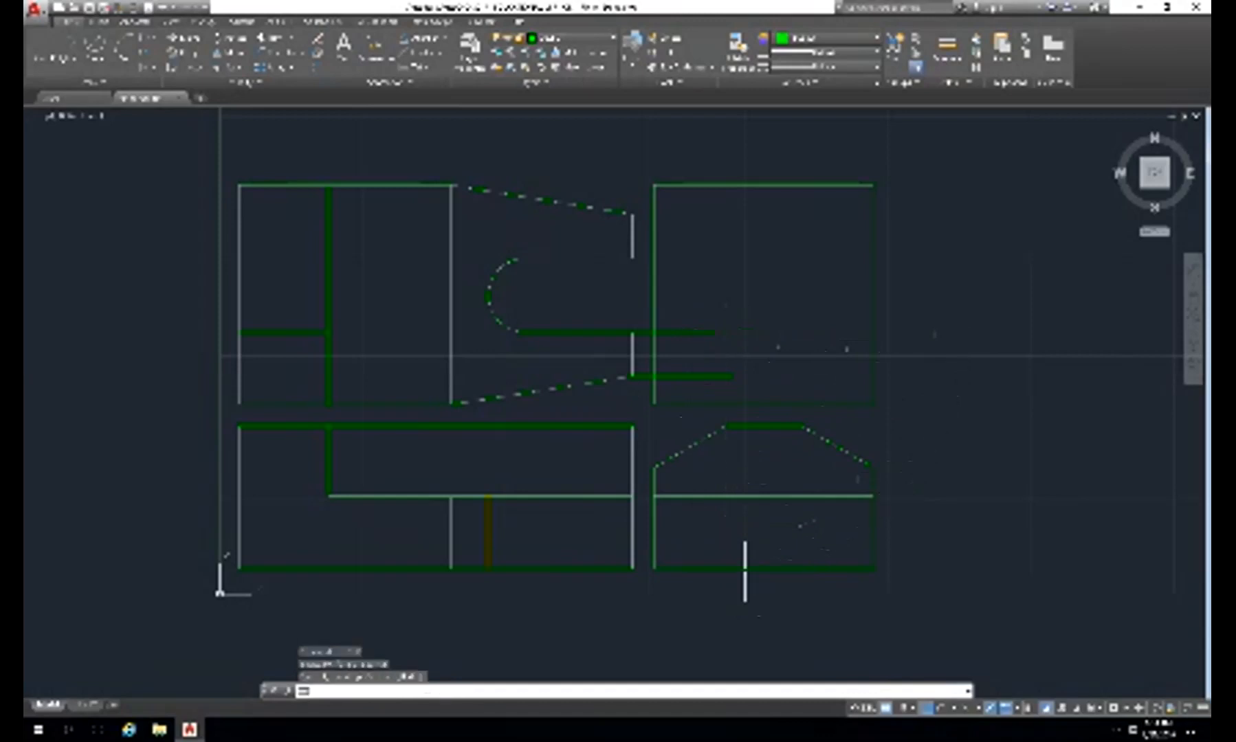
key(Return)
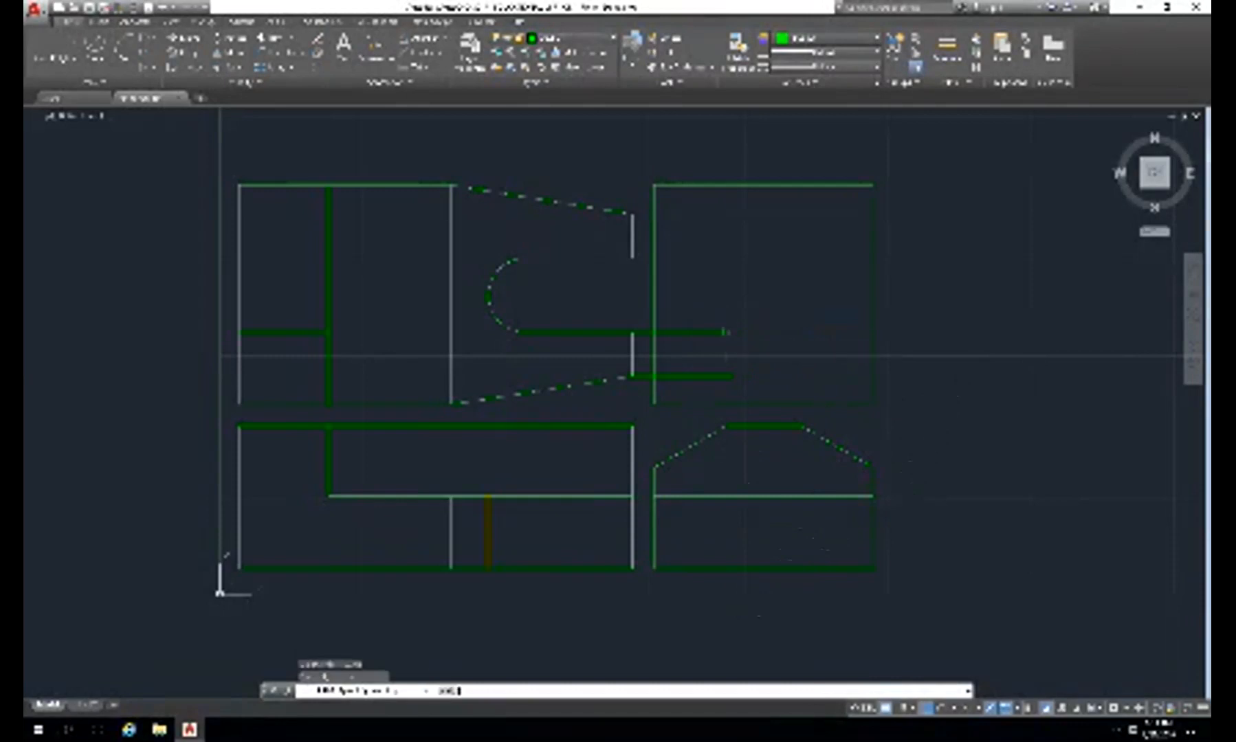
click(694, 334)
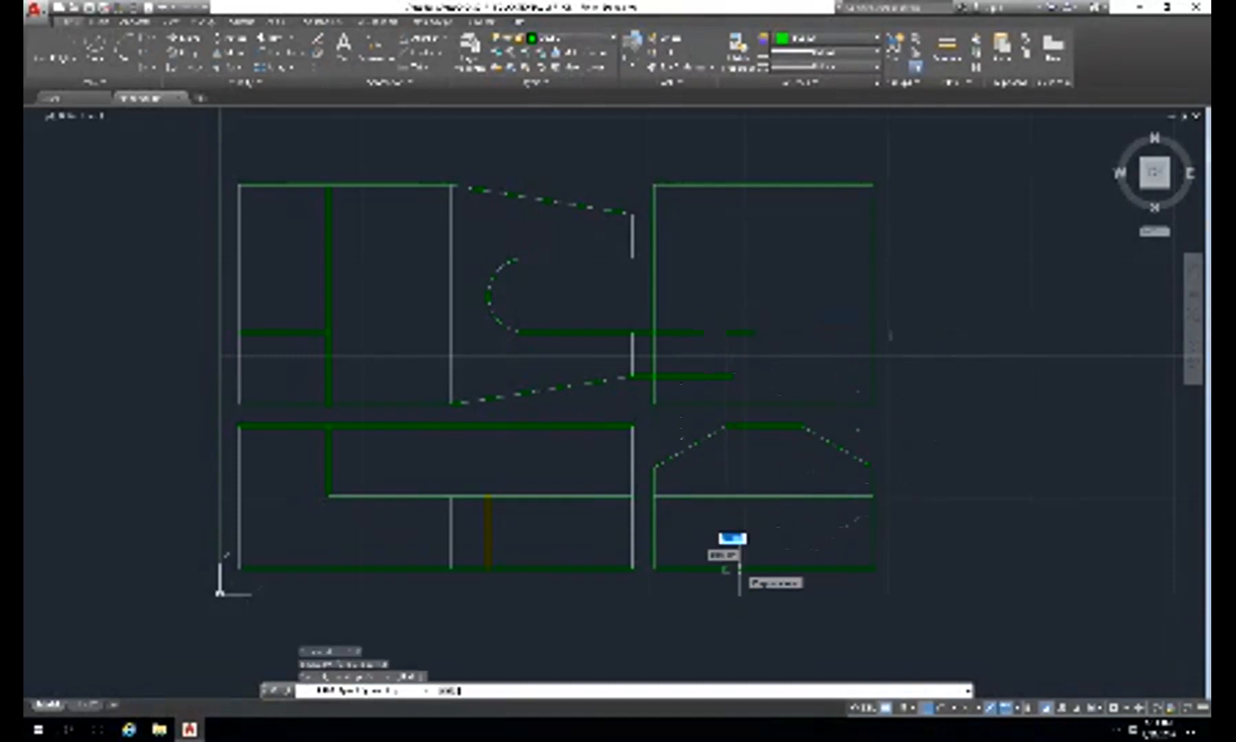
key(Escape)
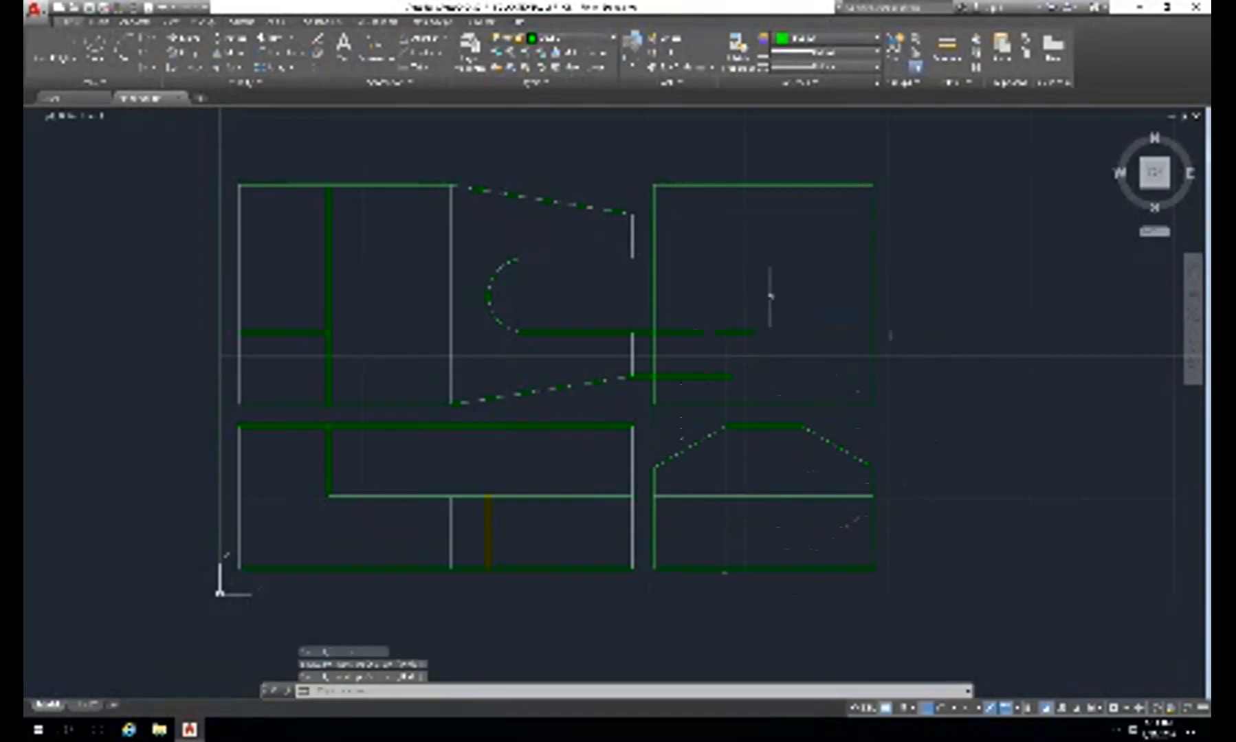
- Drop vertical lines from where the two upper projection lines meet the diagonal to the side view's bottom edge
key(Return)
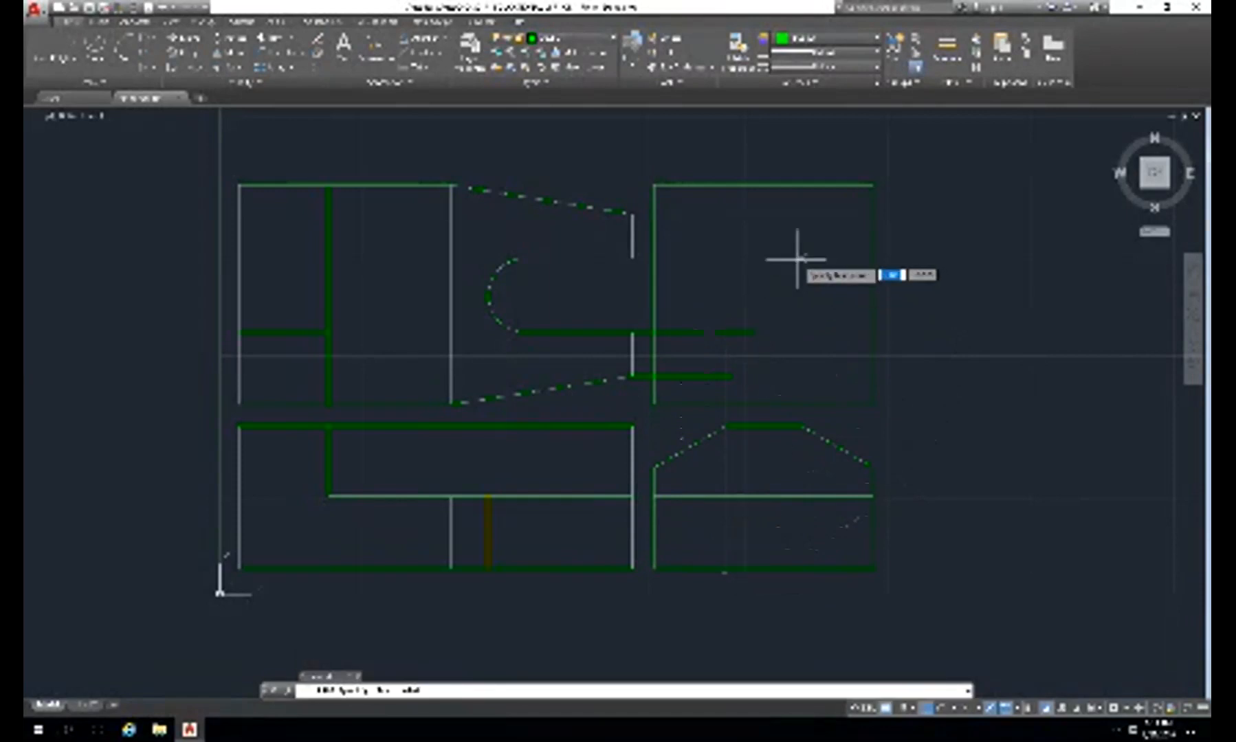
click(770, 259)
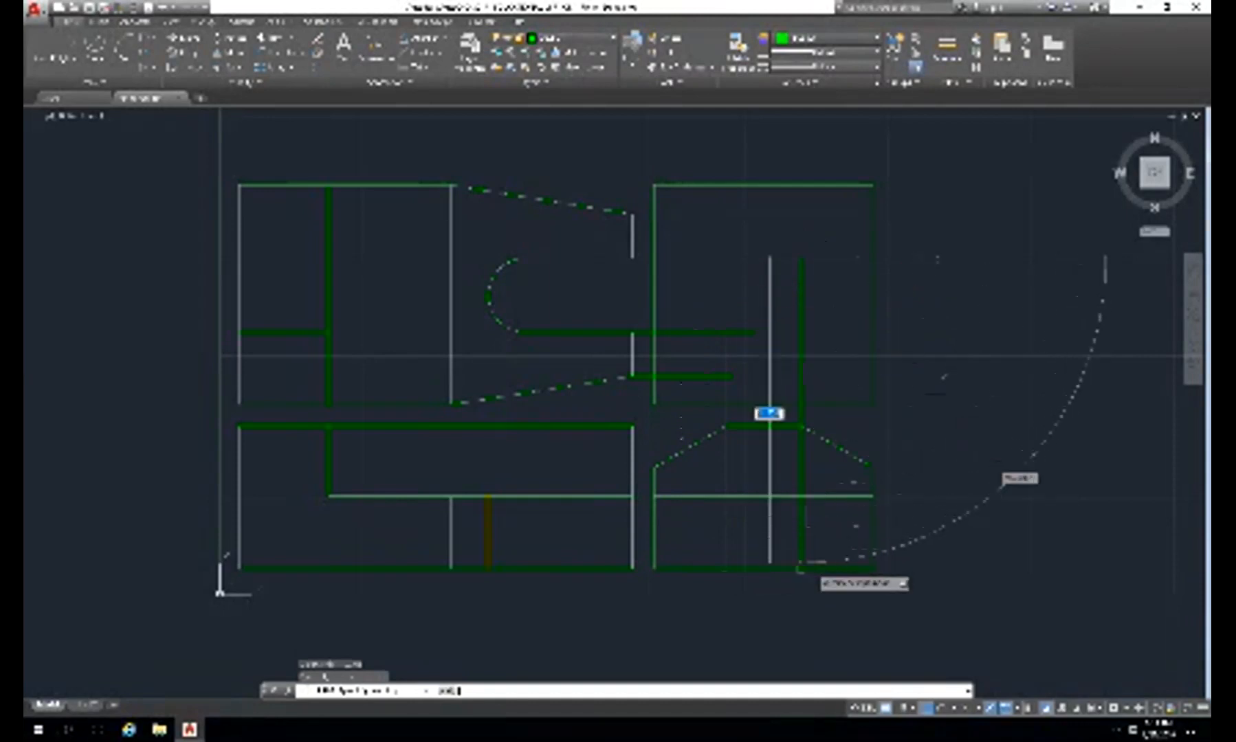
key(Escape)
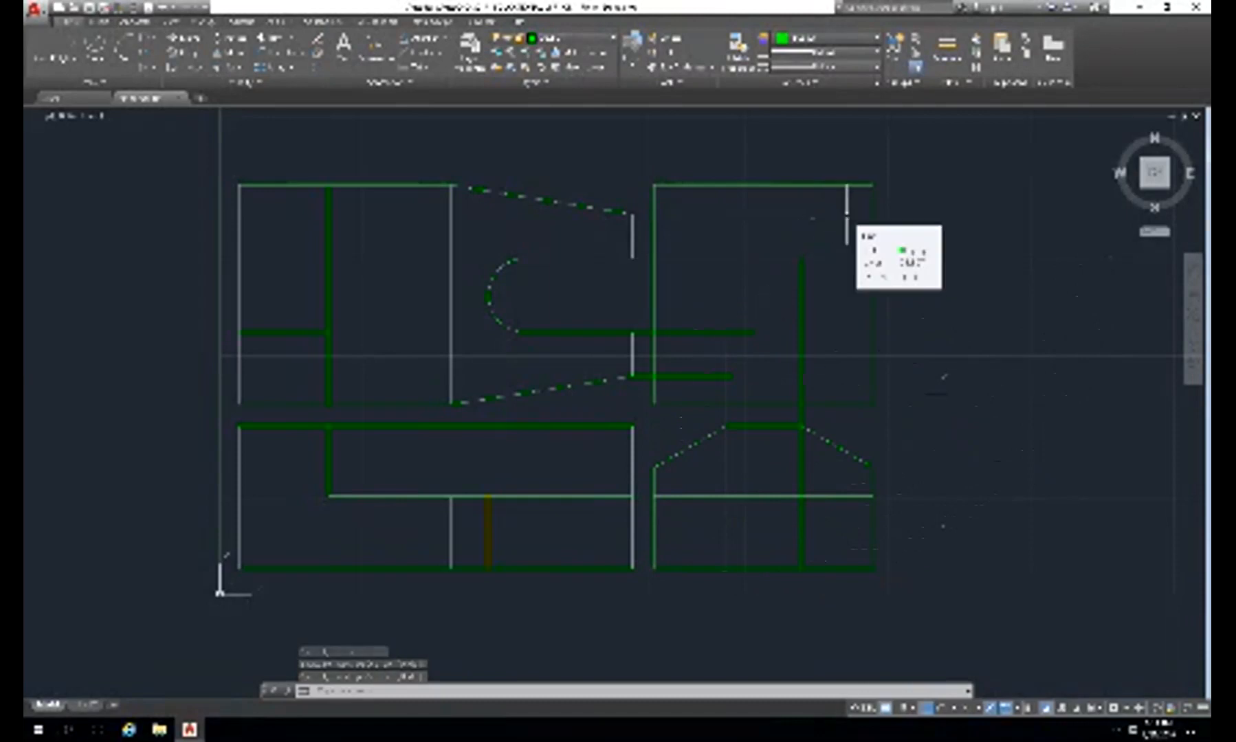
key(Return)
click(813, 212)
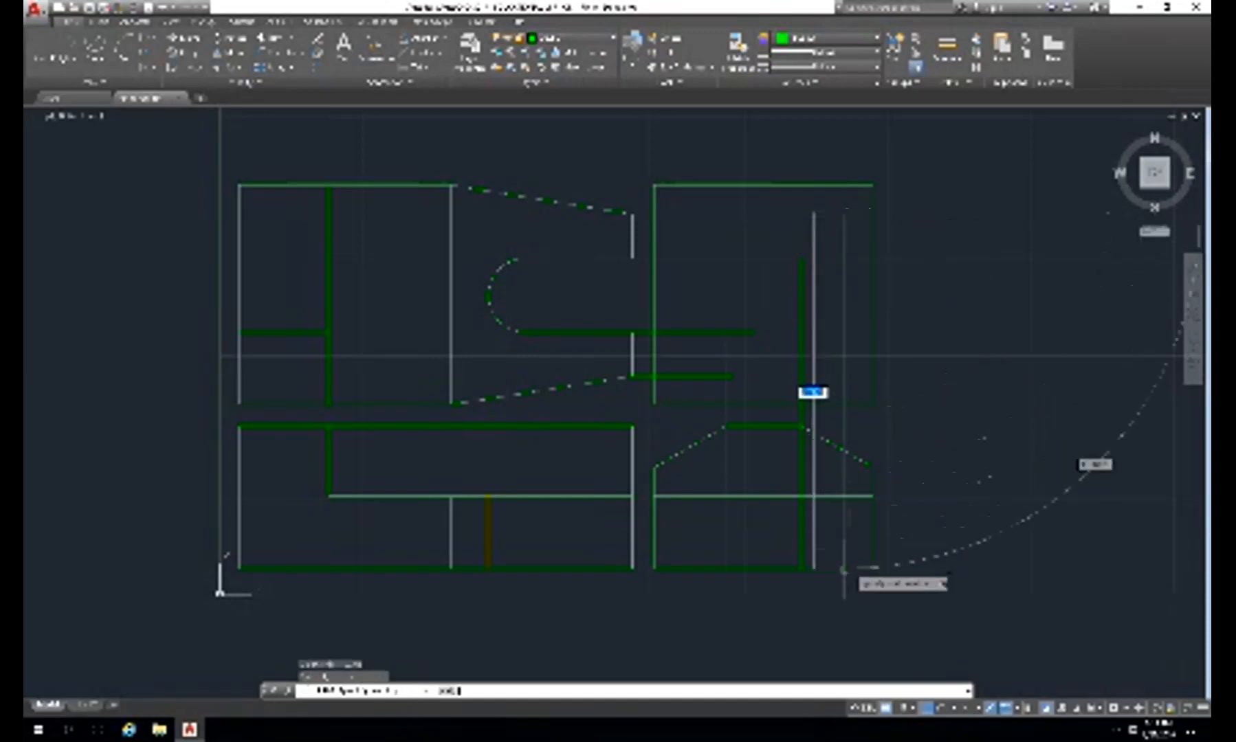
key(Escape)
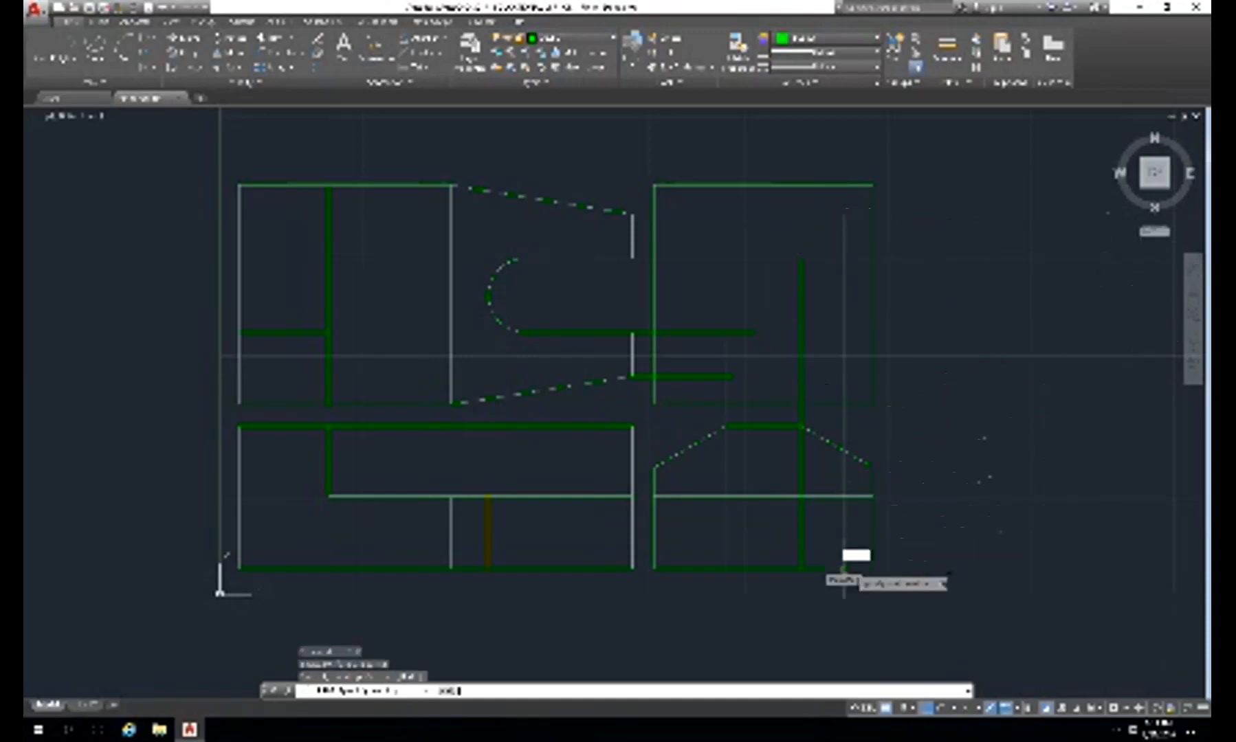
key(Escape)
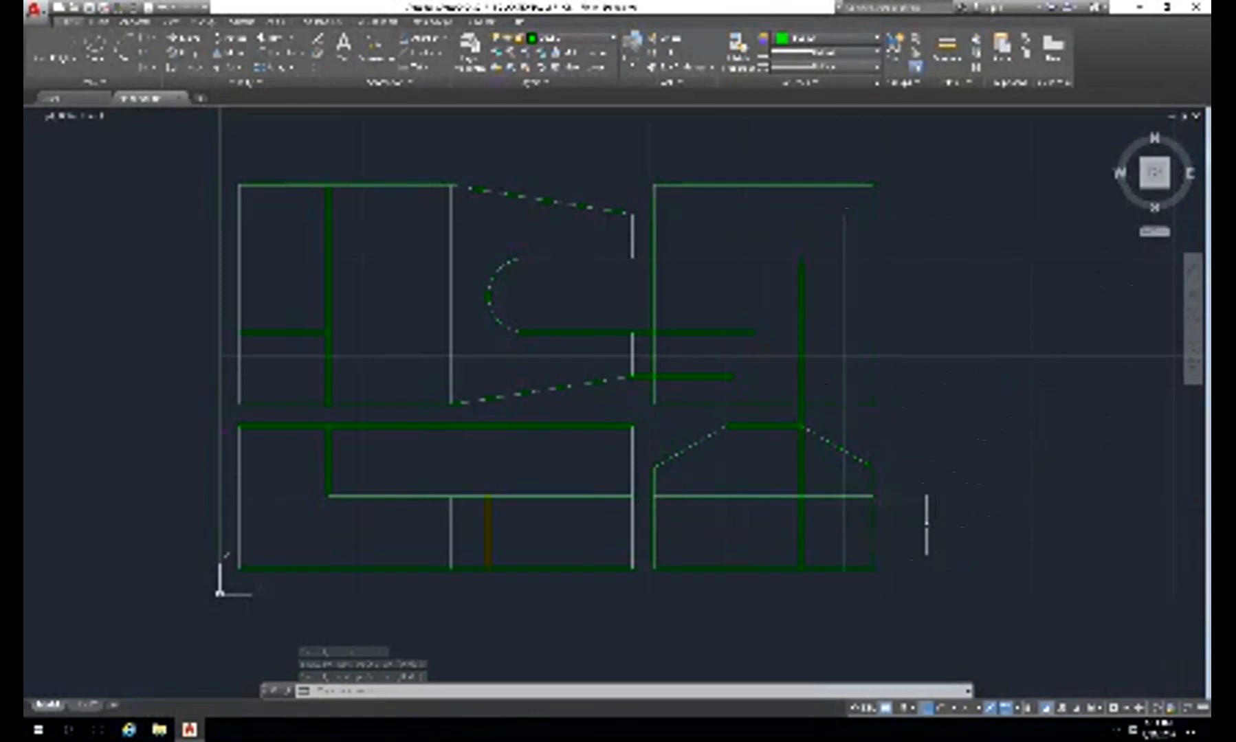
- Trim the vertical projection lines between the construction square's diagonal and the side view's horizontal shelf line
key(Return)
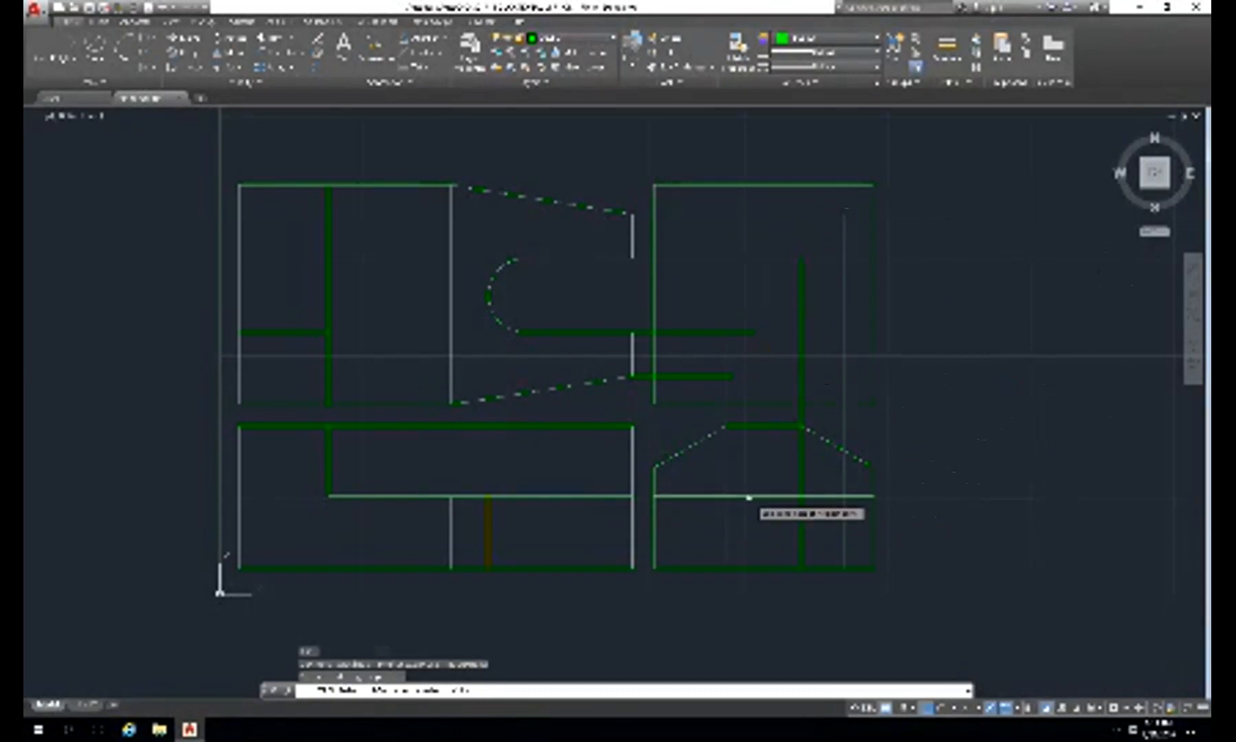
click(749, 497)
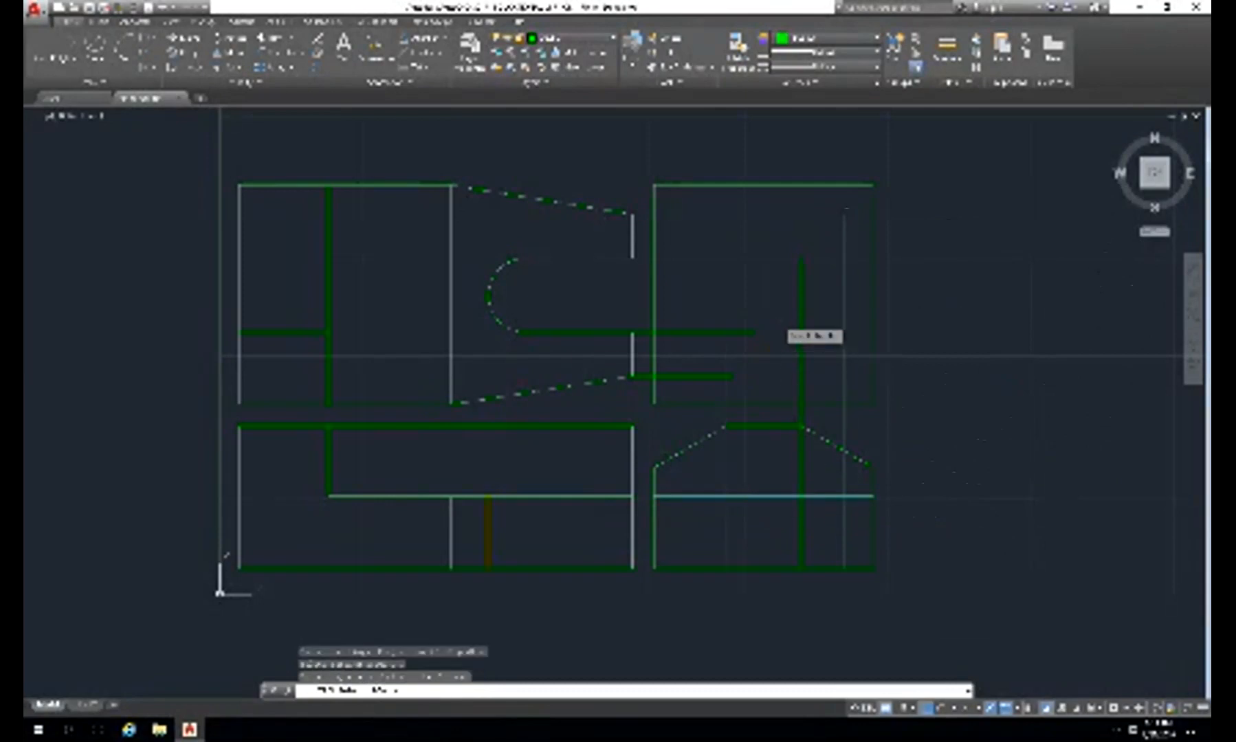
click(761, 303)
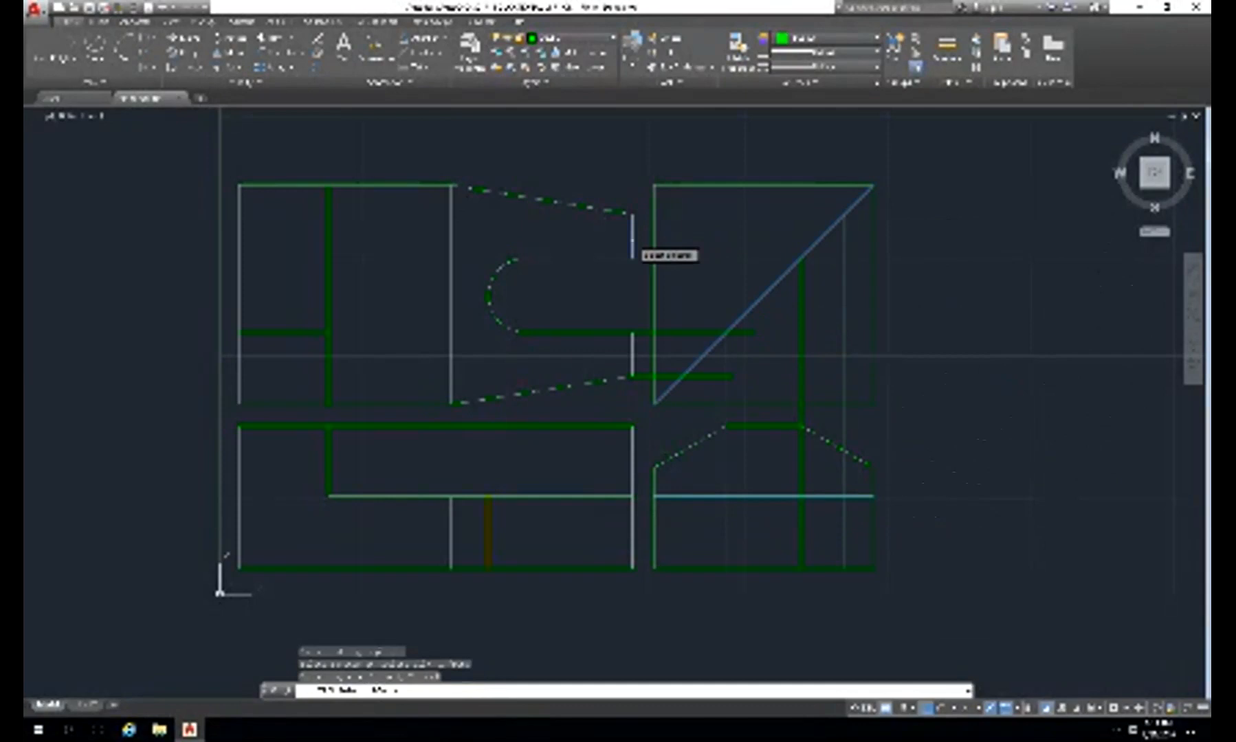
click(633, 251)
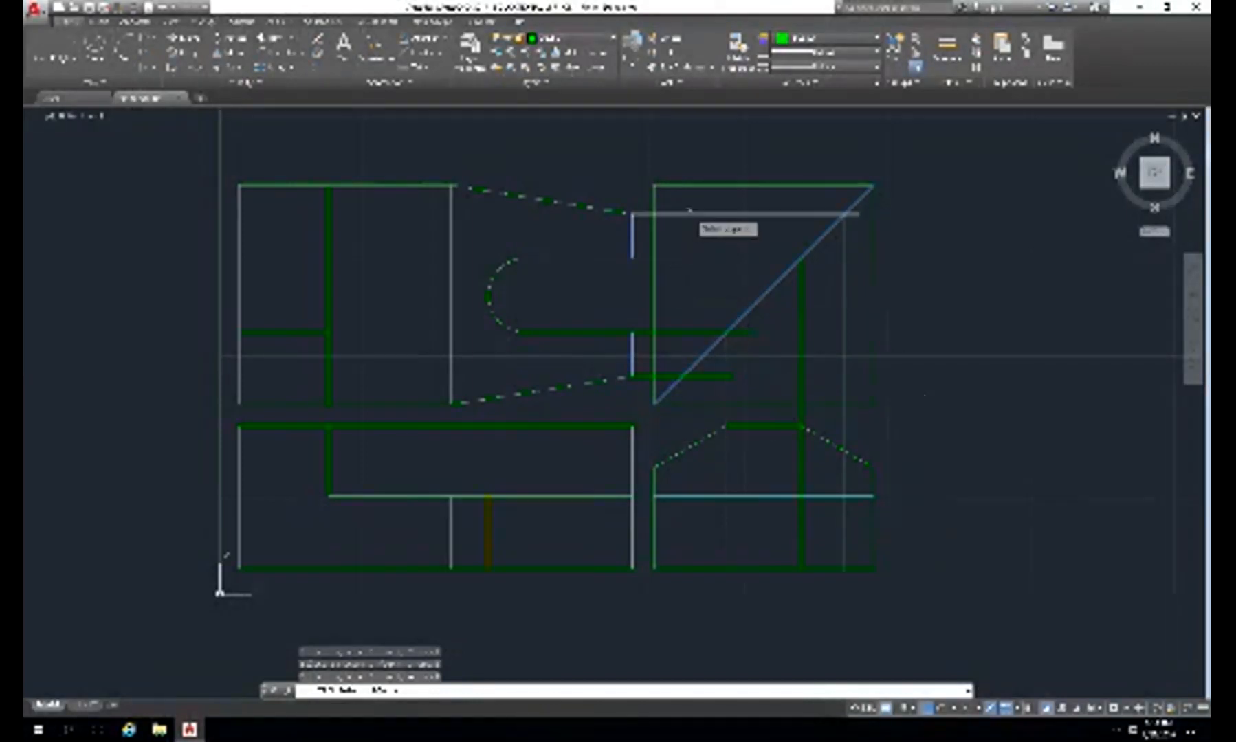
key(Return)
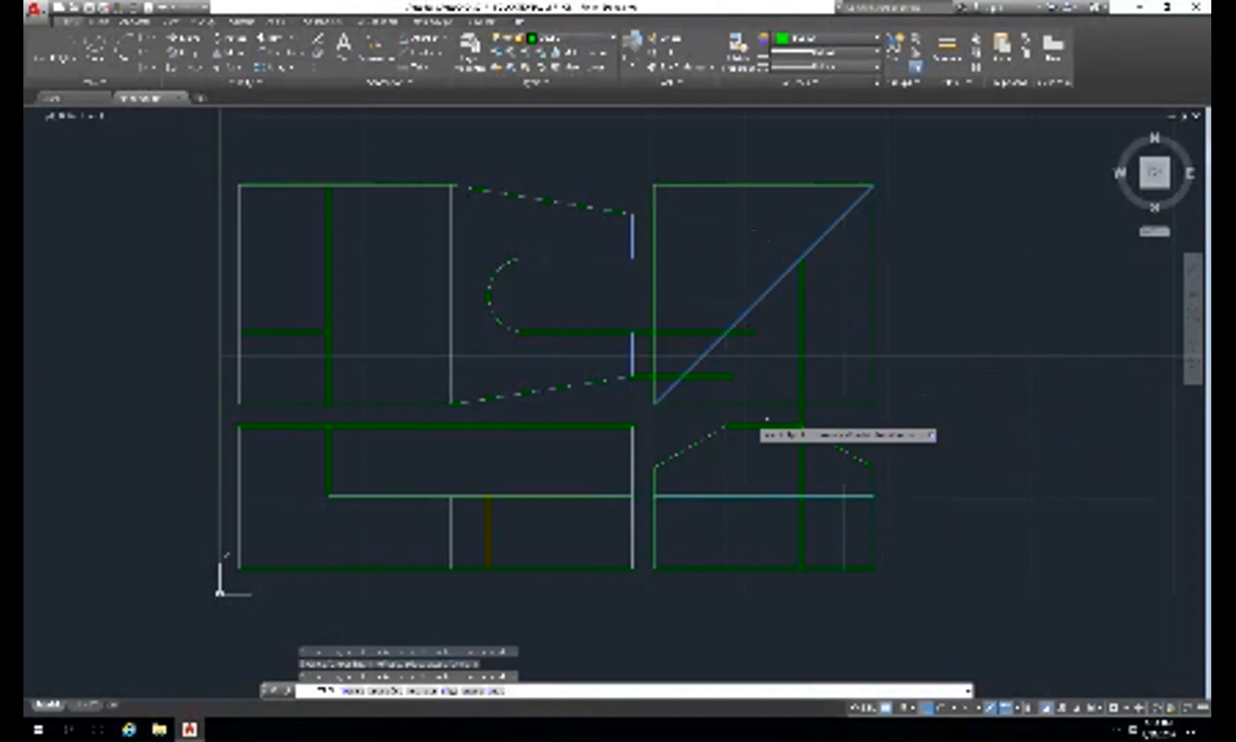
click(672, 414)
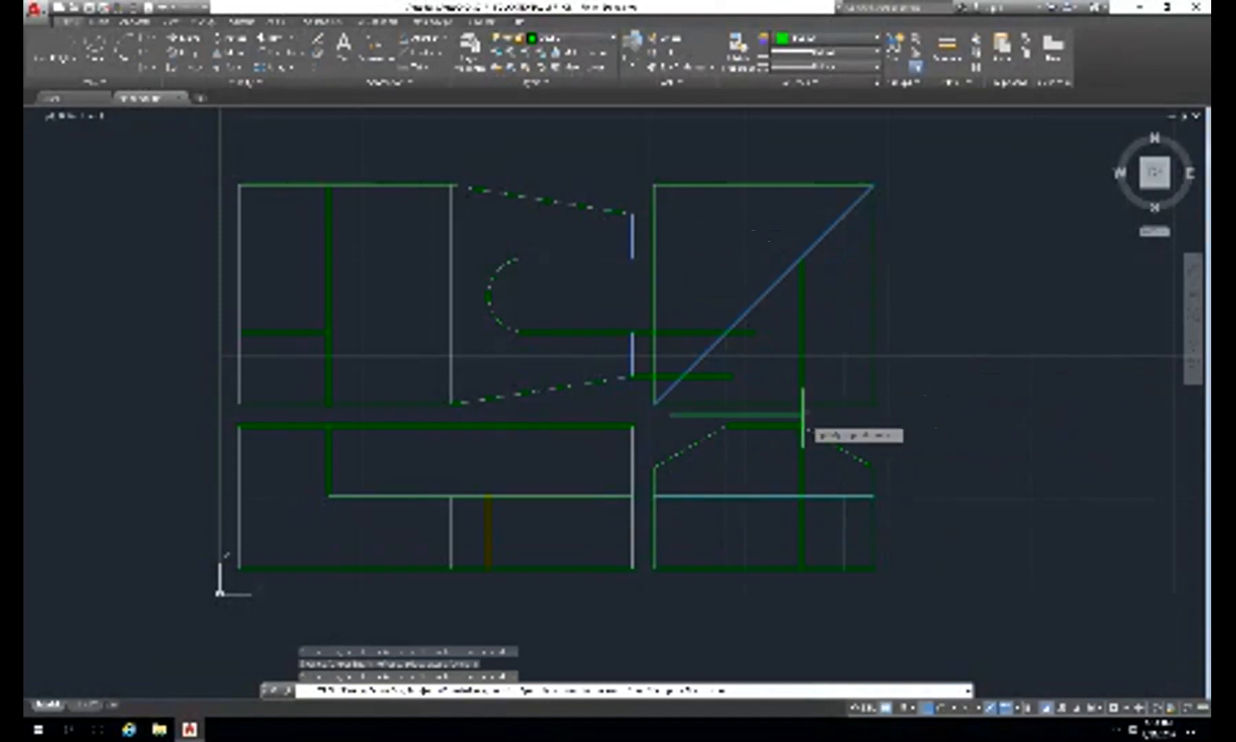
click(816, 427)
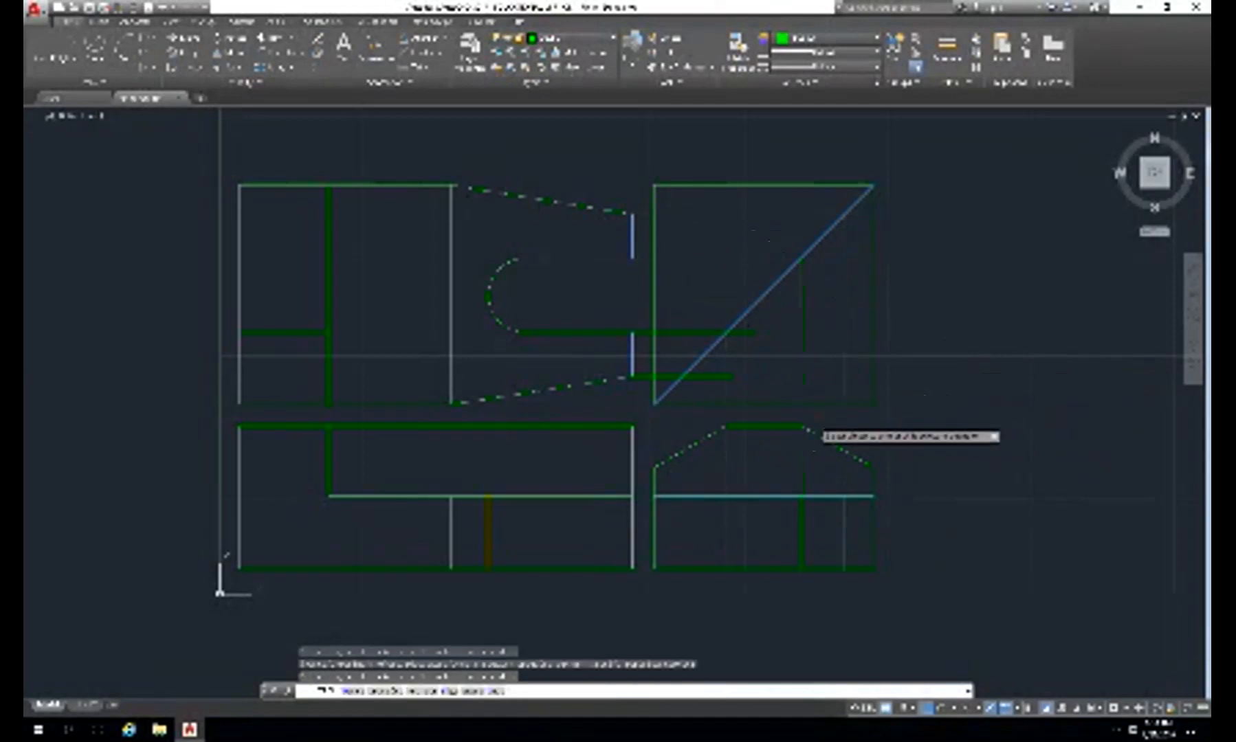
key(Return)
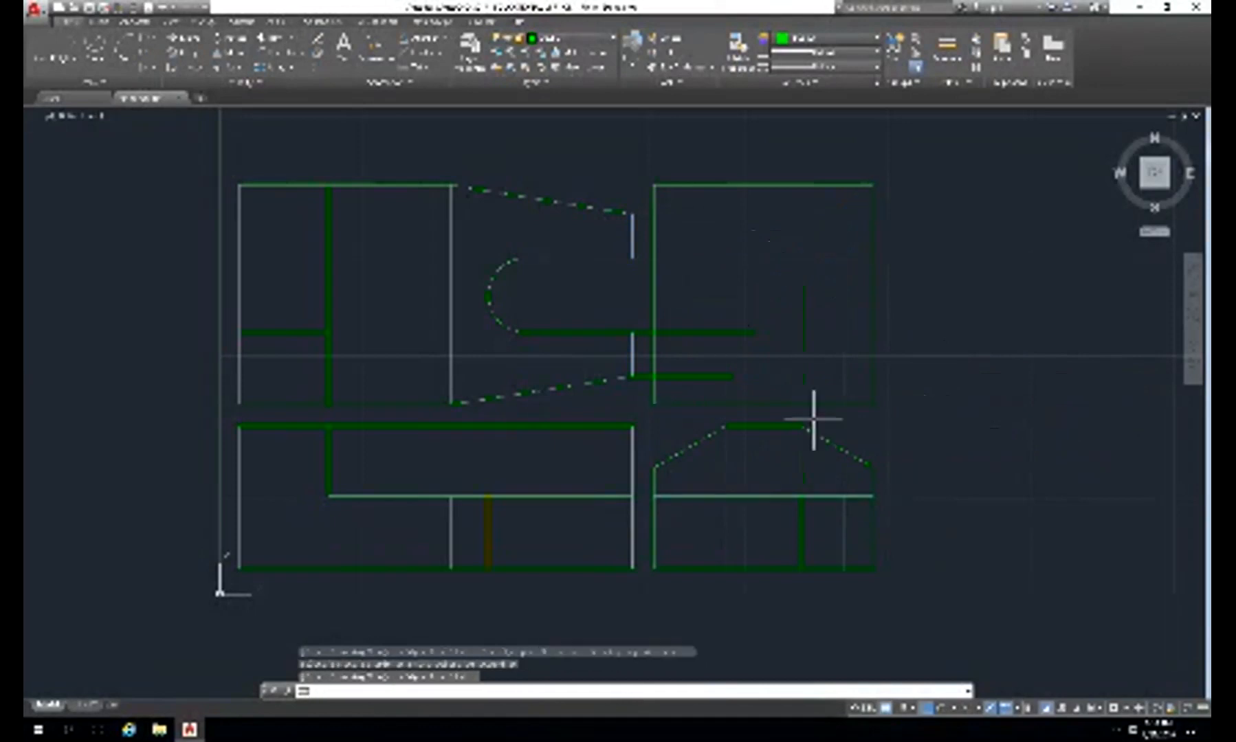
- Erase the leftover vertical and horizontal projection lines inside the construction square and between it and the top view
text(e)
key(Return)
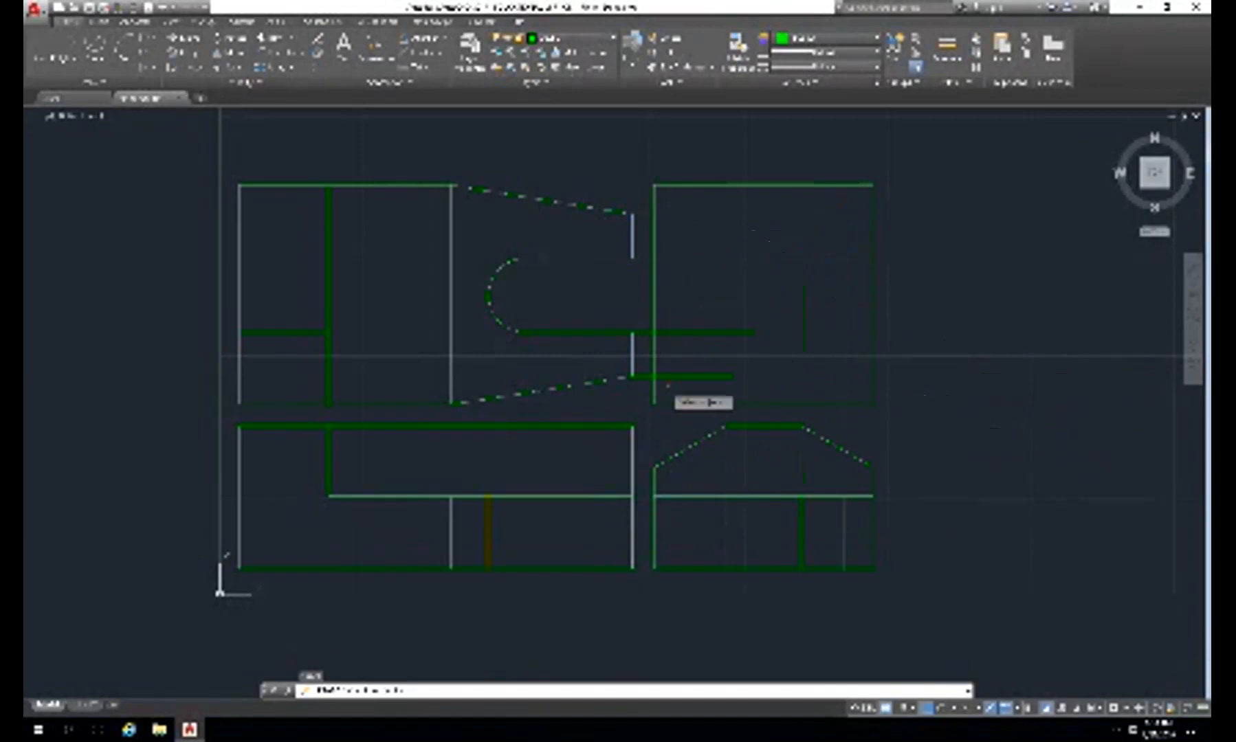
click(665, 384)
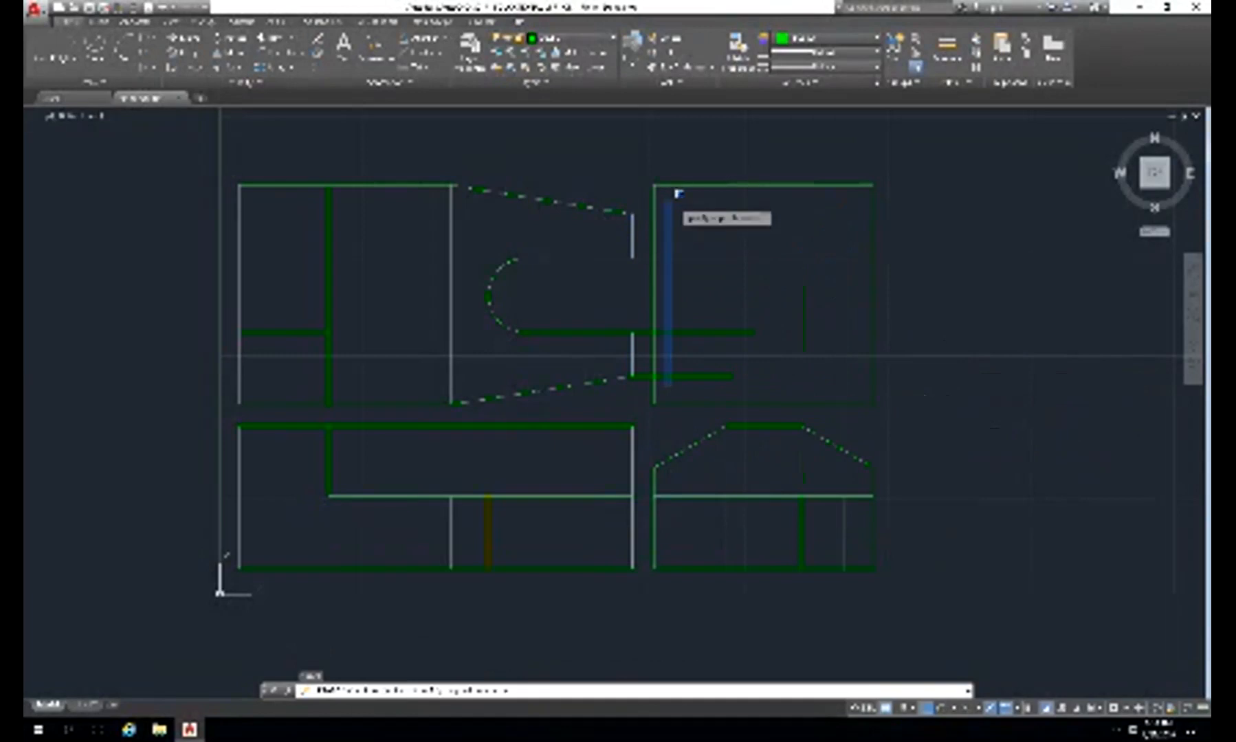
click(677, 194)
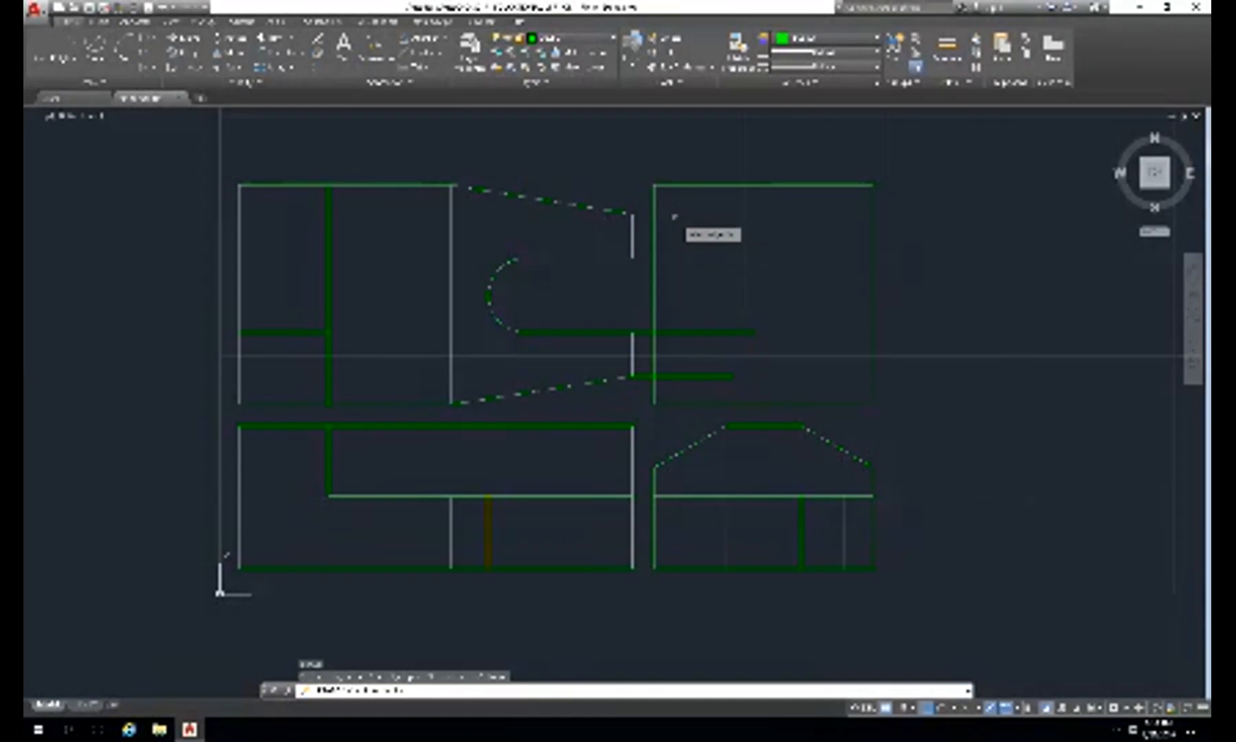
text(e)
key(Return)
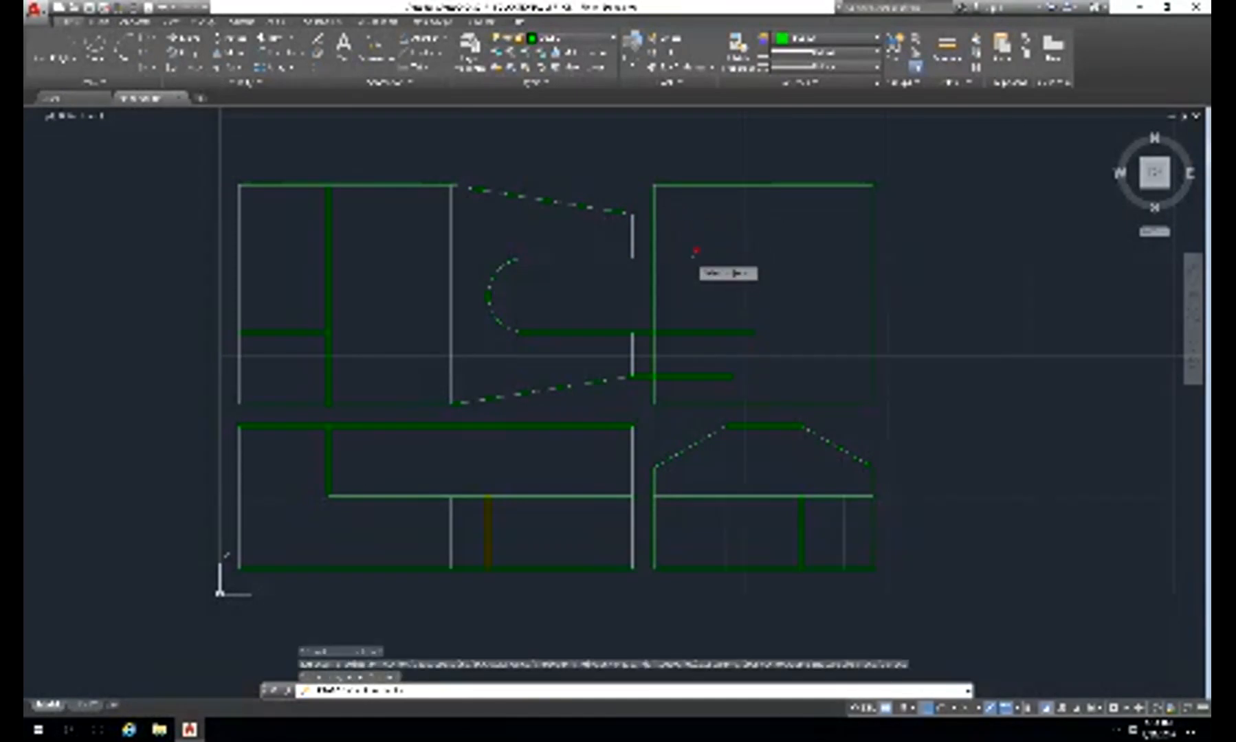
click(693, 257)
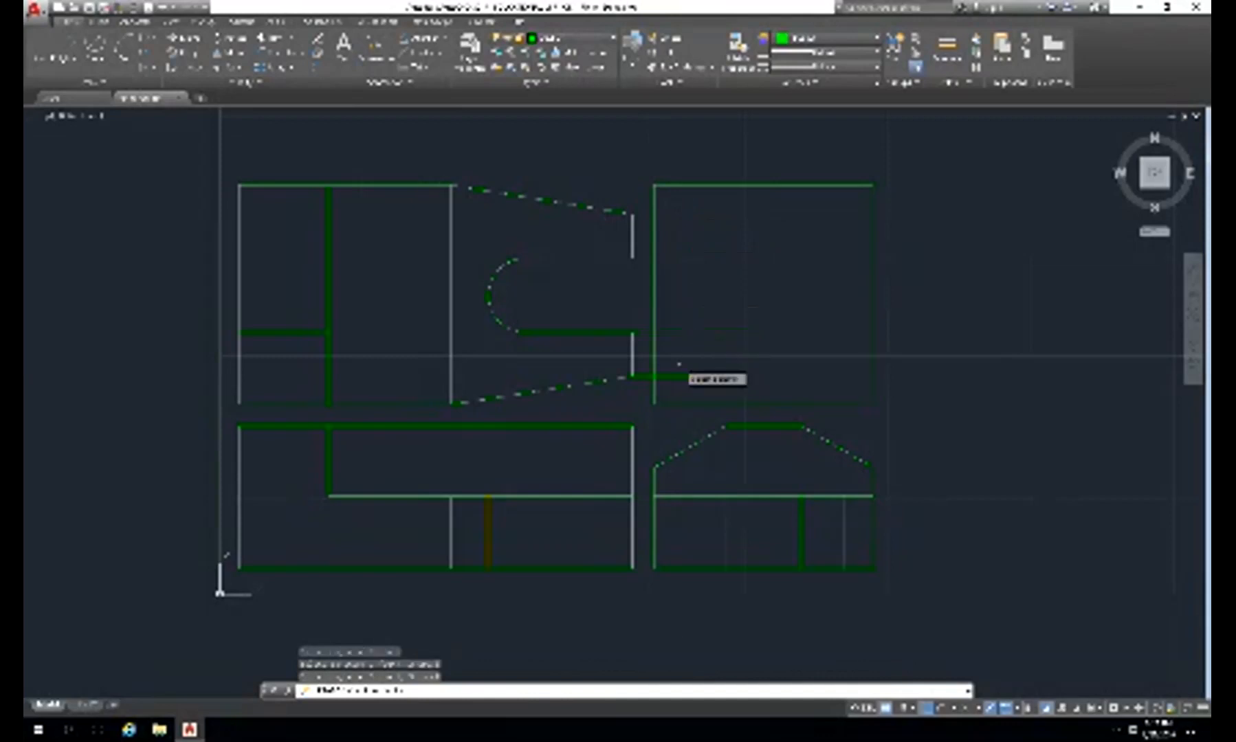
click(669, 376)
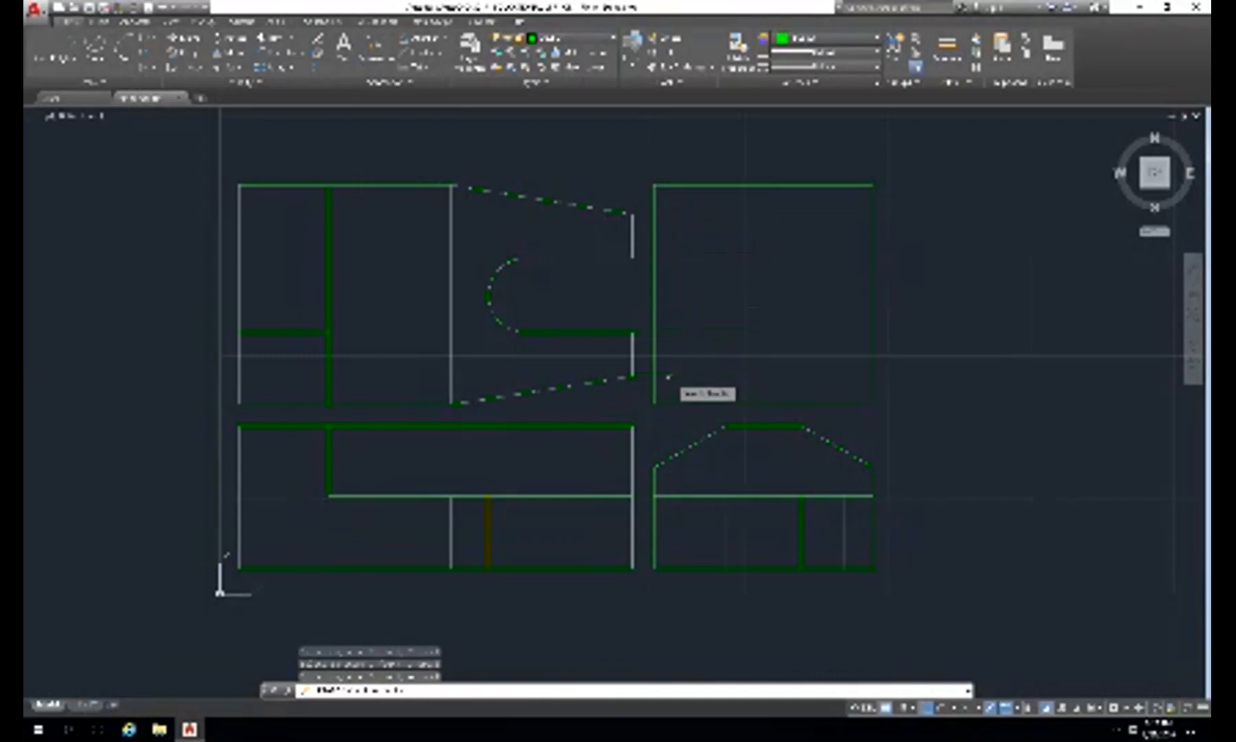
key(Escape)
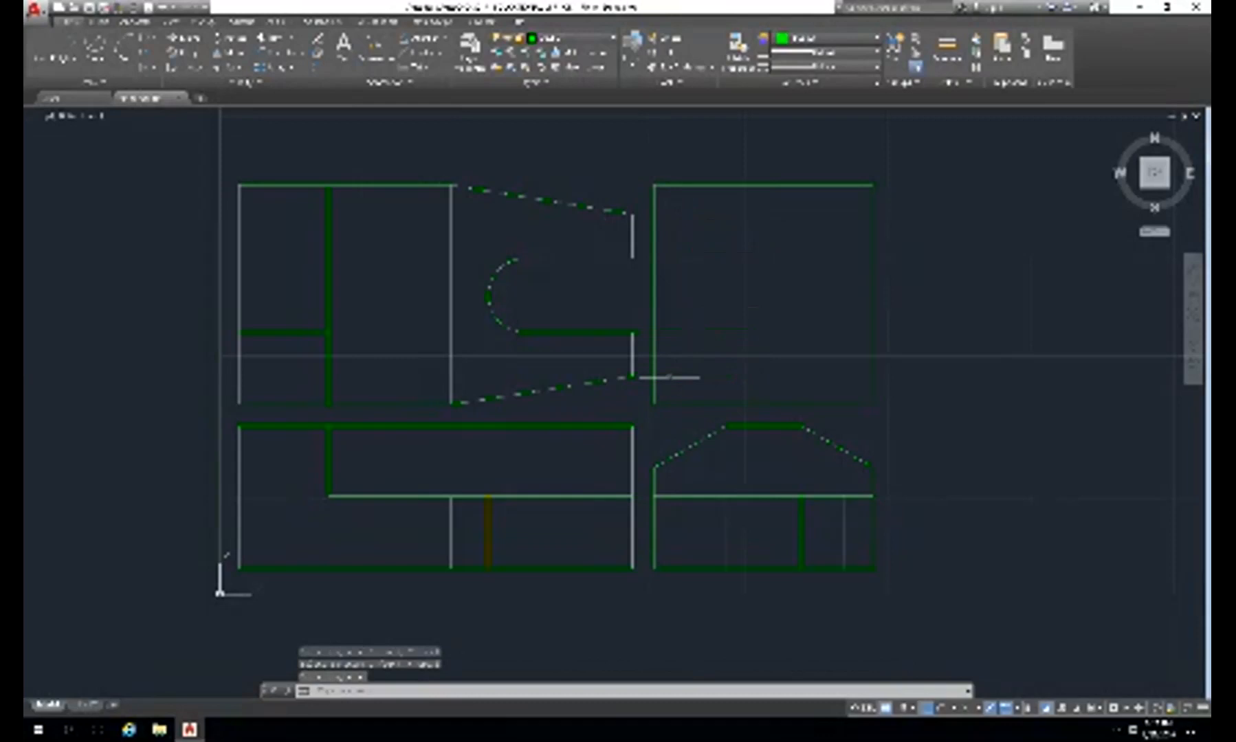
key(Escape)
key(Escape)
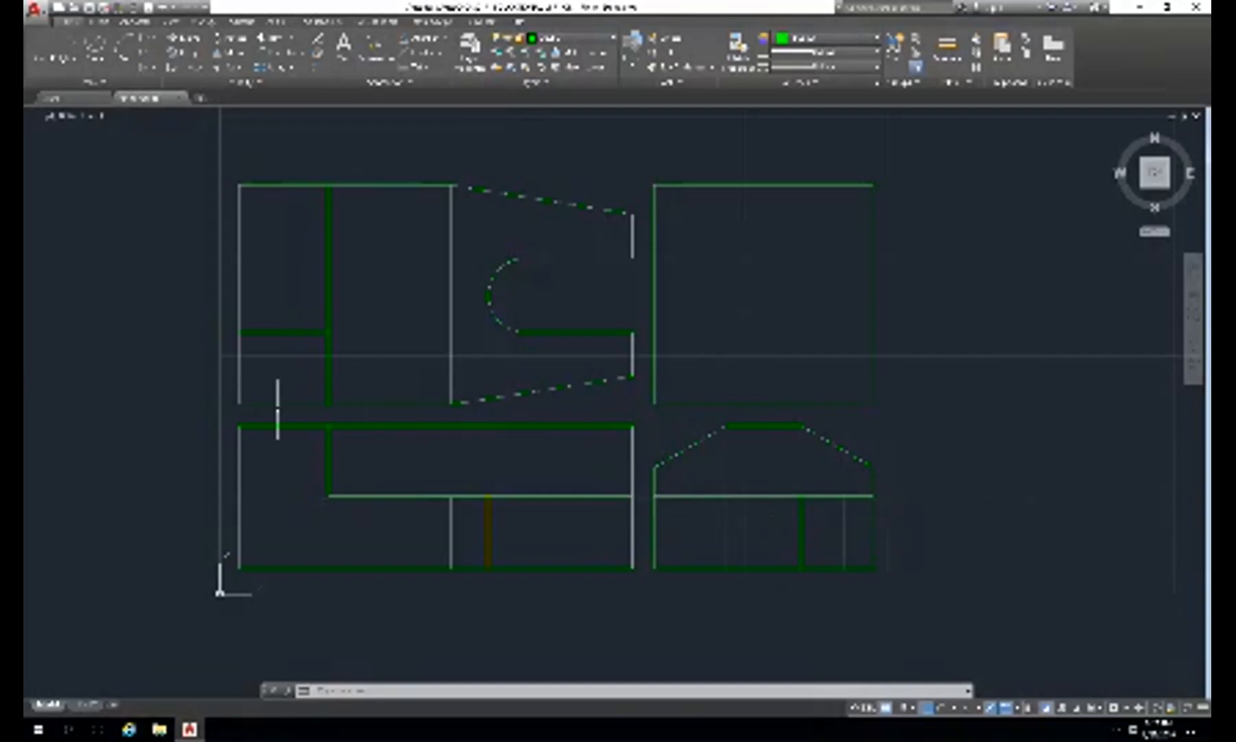
- Offset the top view's lower and upper horizontal edges inward by the same distance
text(o)
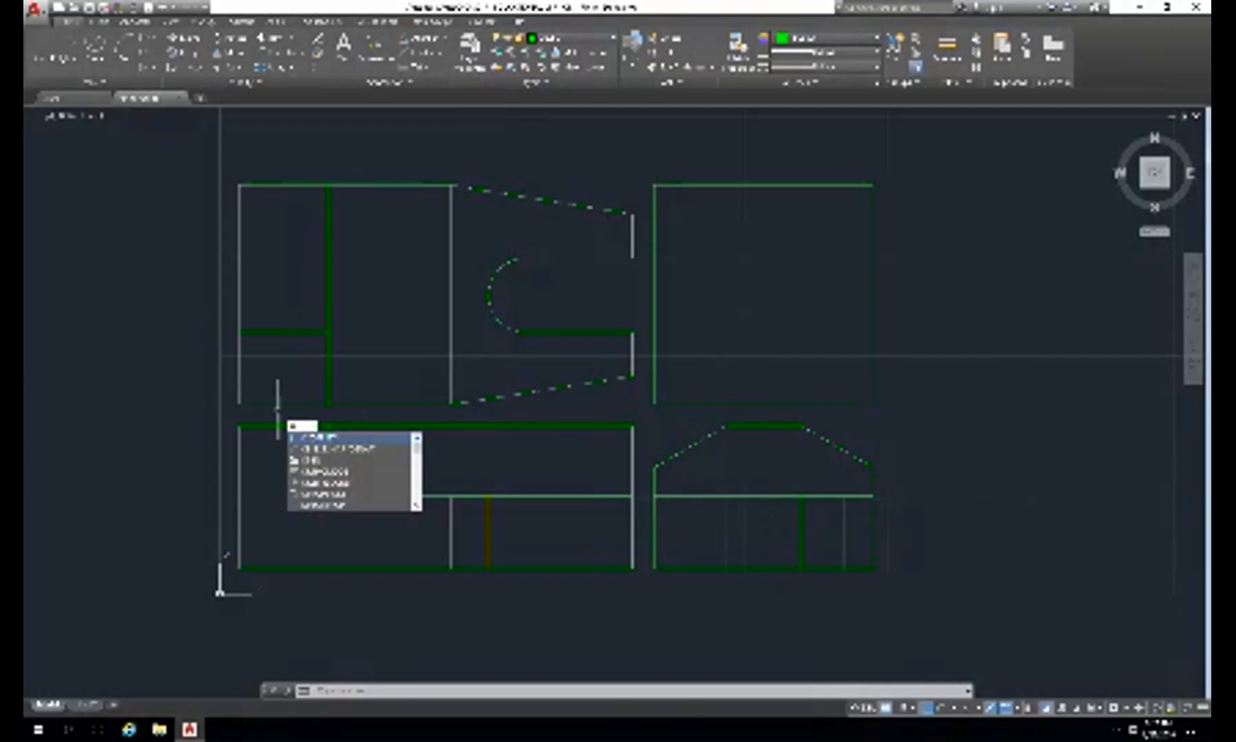
key(Return)
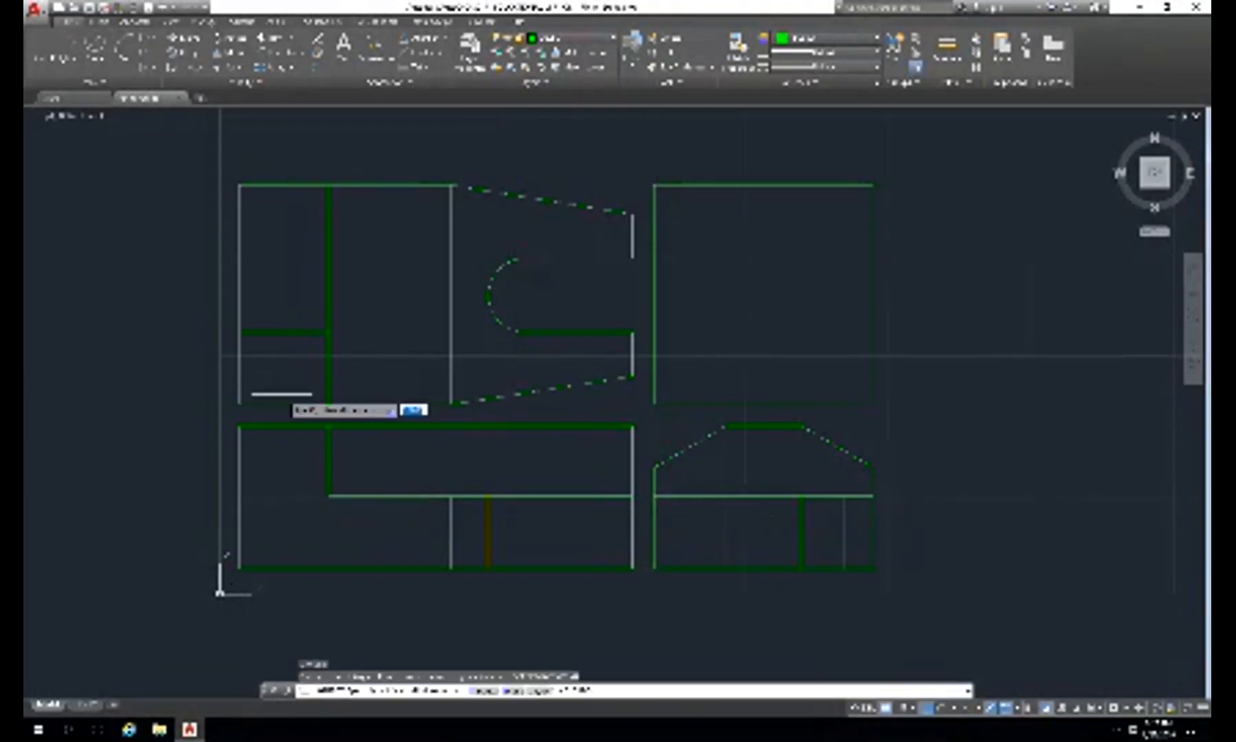
text(10)
key(Return)
click(282, 403)
click(281, 380)
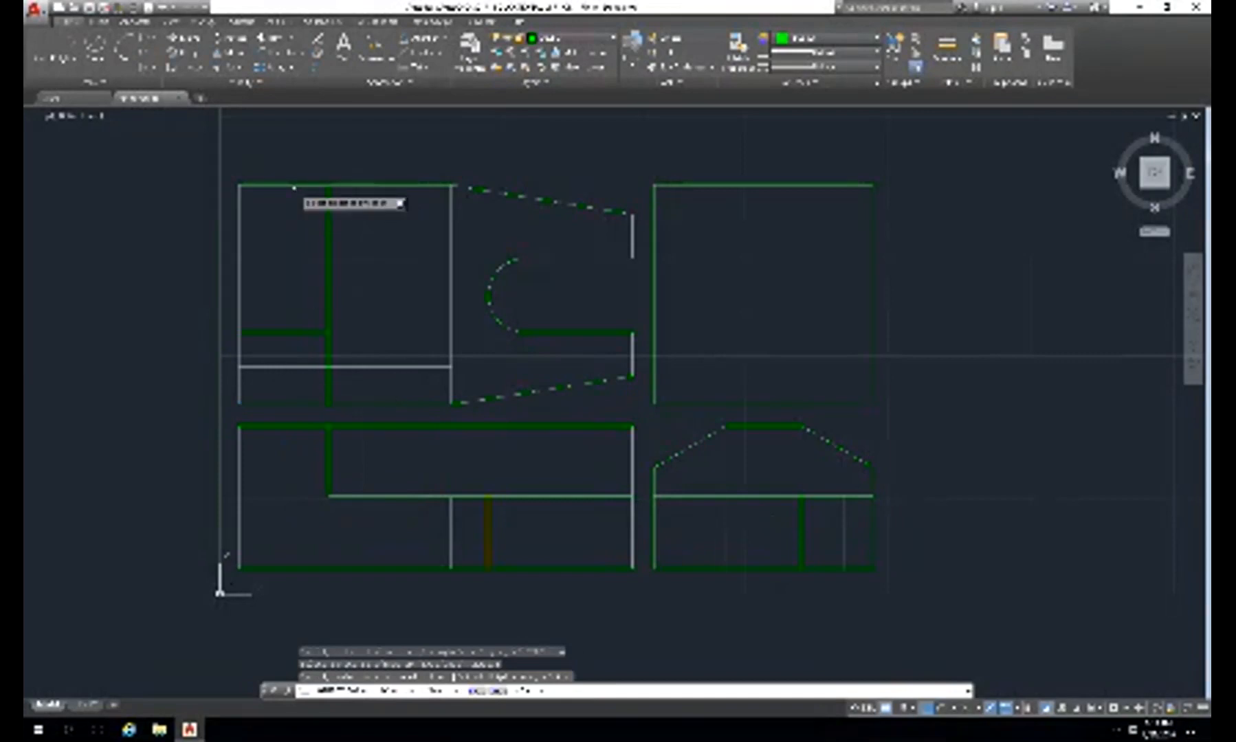
click(295, 185)
click(294, 207)
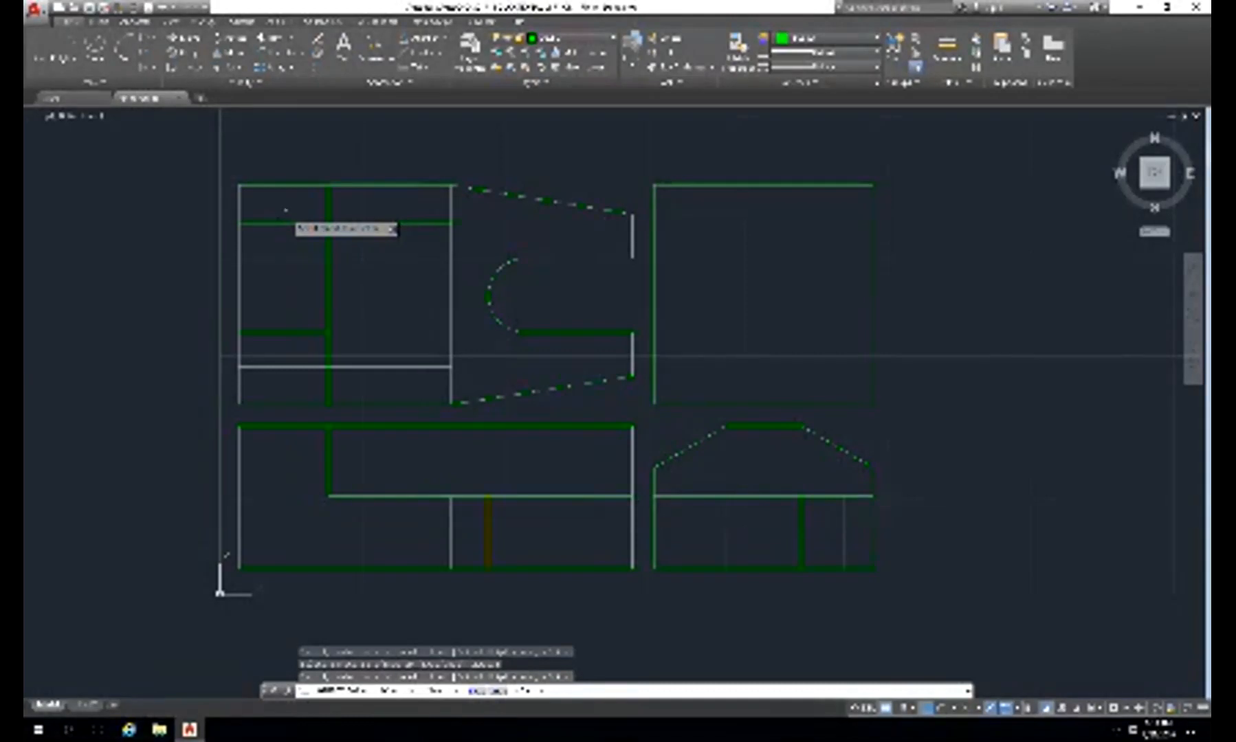
- Offset the top view's left vertical edge 10 inward
text(@)
key(Return)
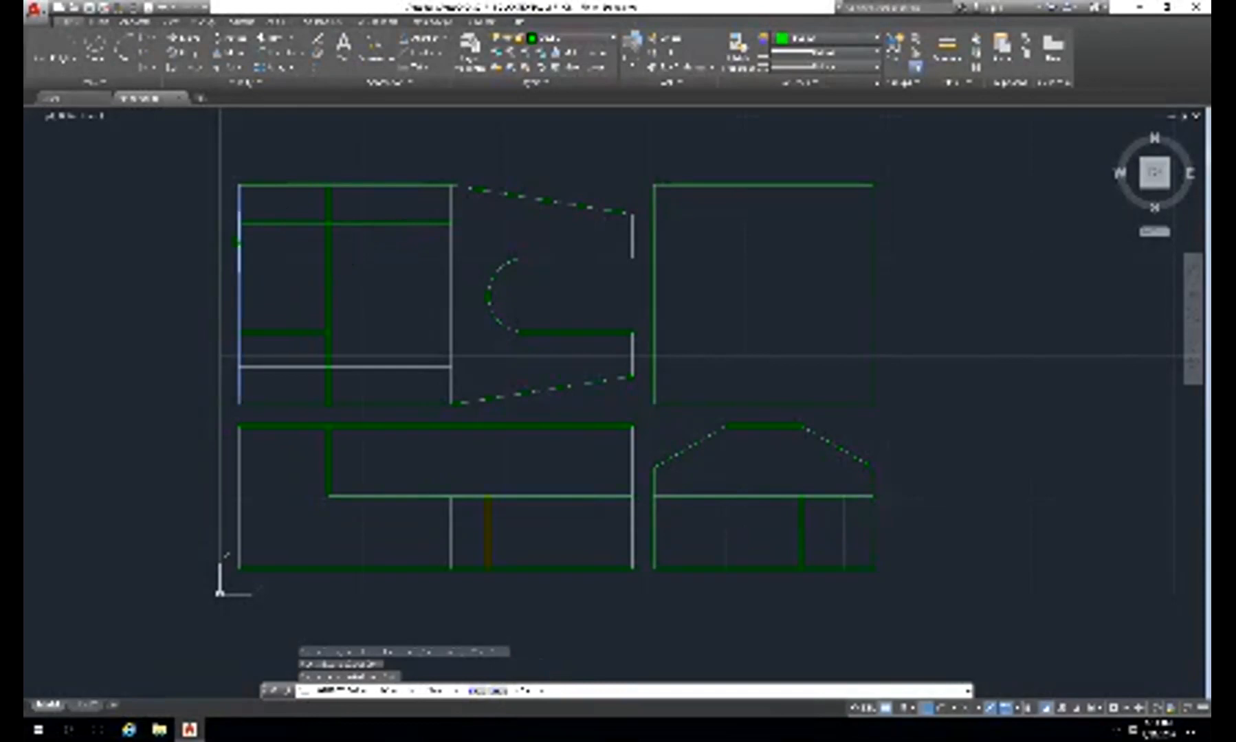
click(238, 241)
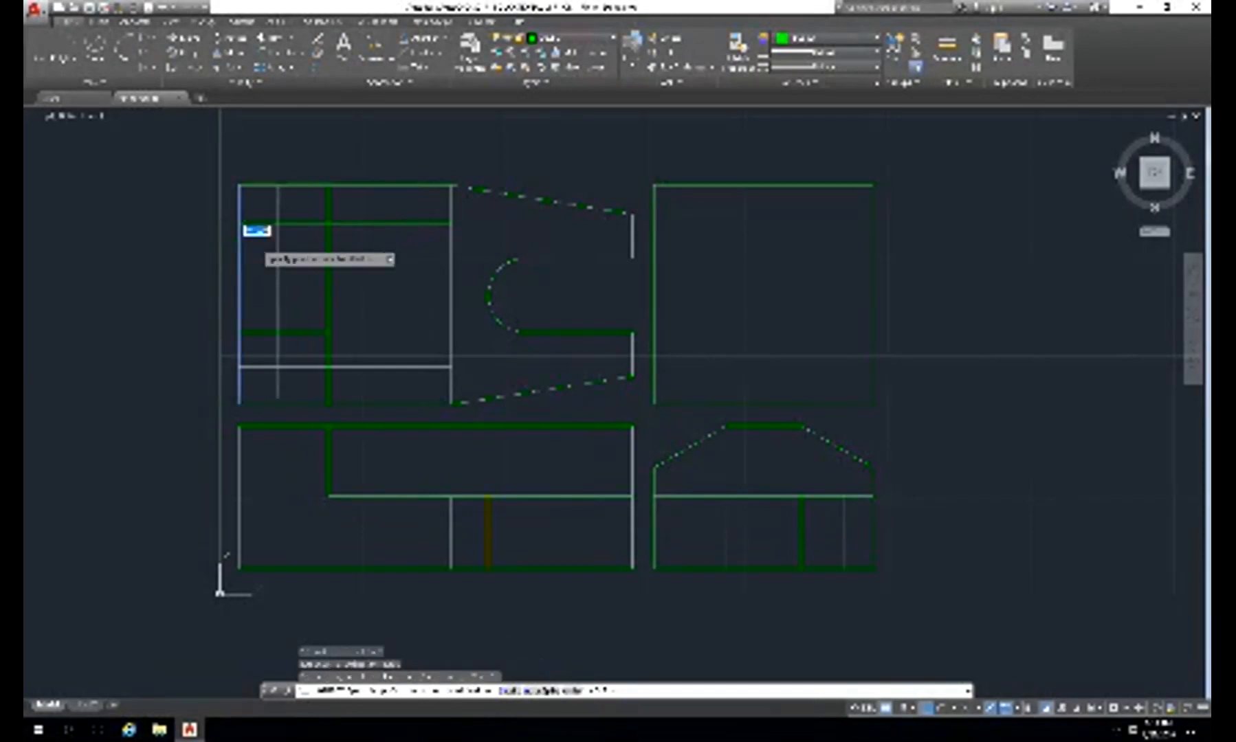
text(10)
key(Return)
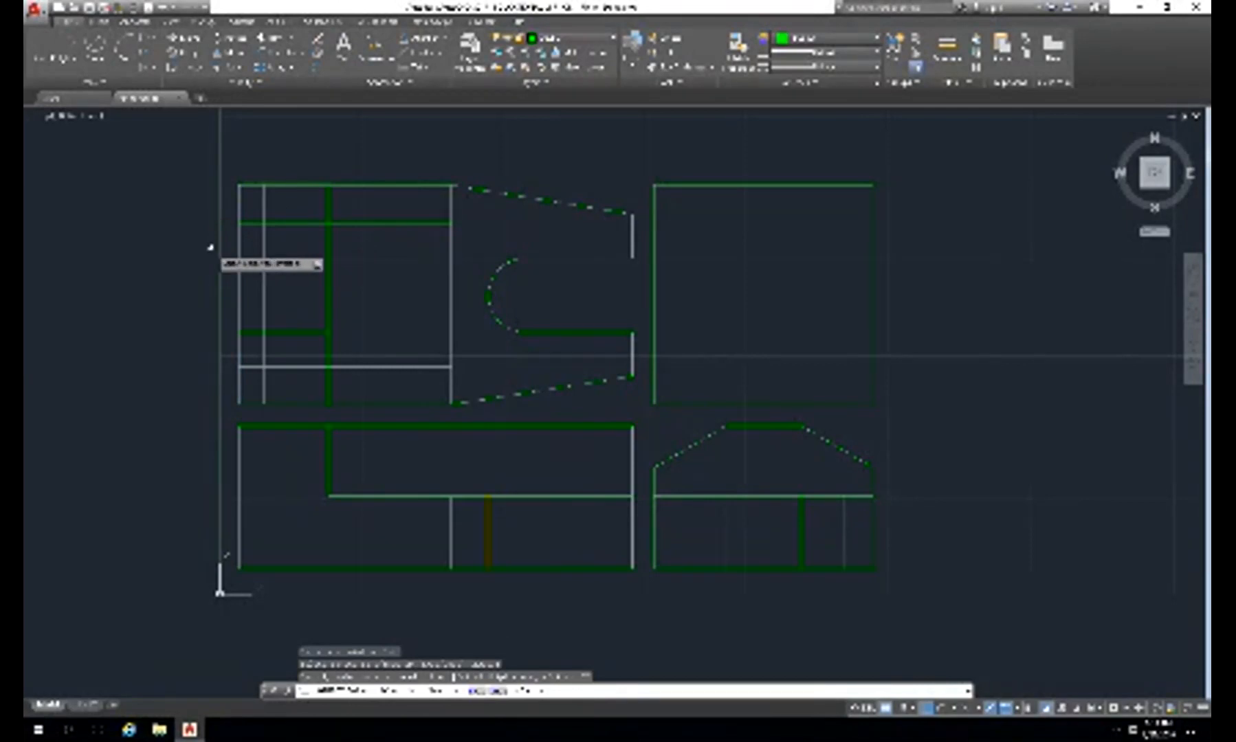
text(e)
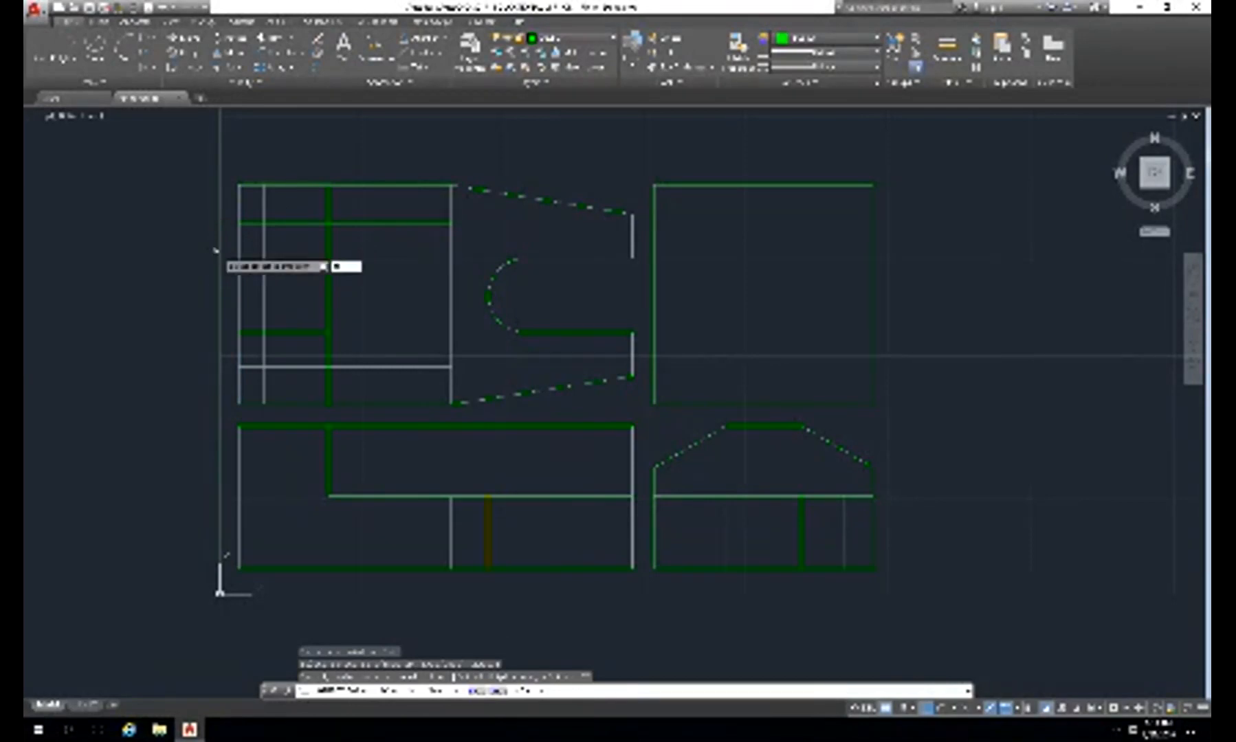
key(Return)
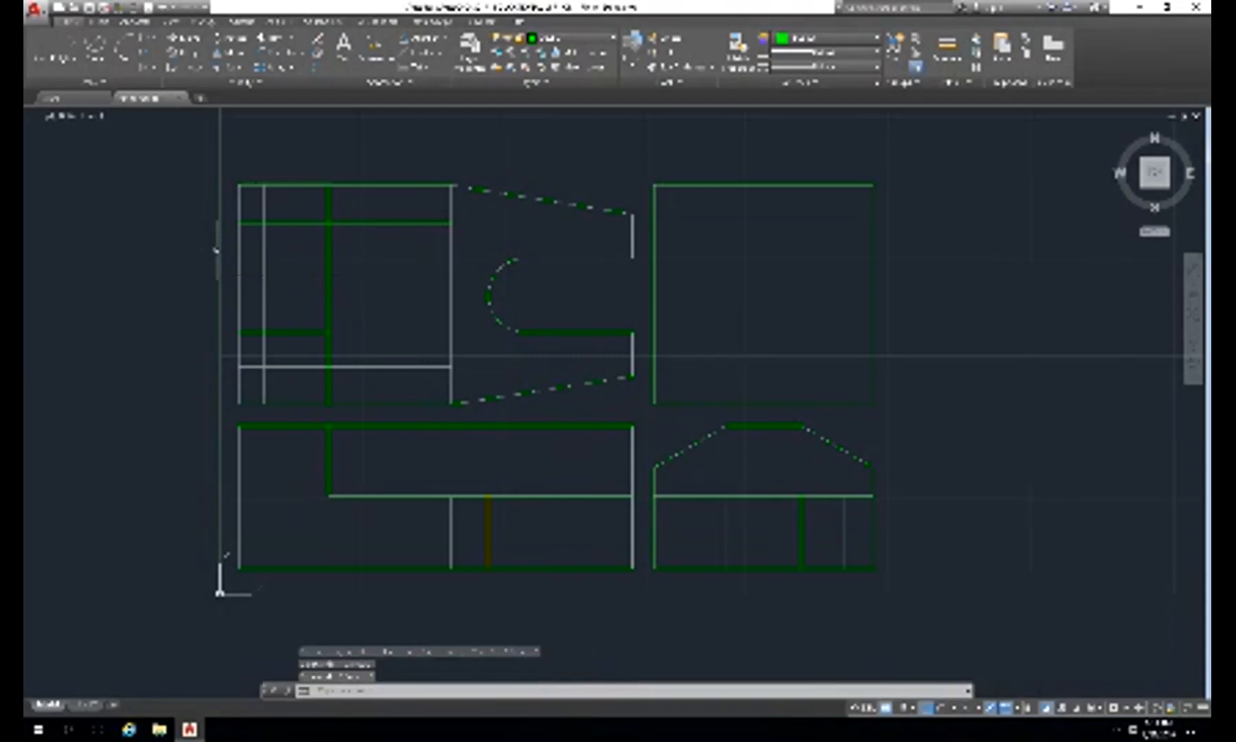
- Trim the top view's lower-left corner into a rectangular notch, using the whole top view as cutting edges
text(o)
key(Return)
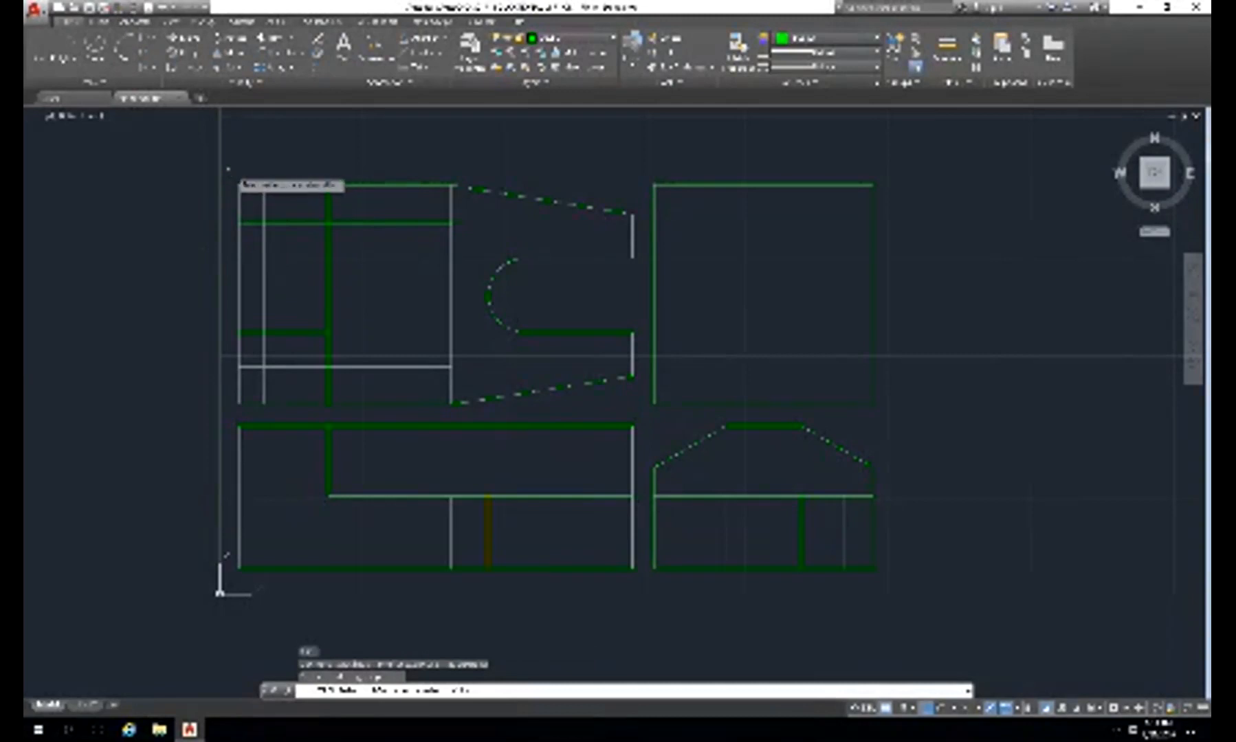
key(Escape)
click(227, 169)
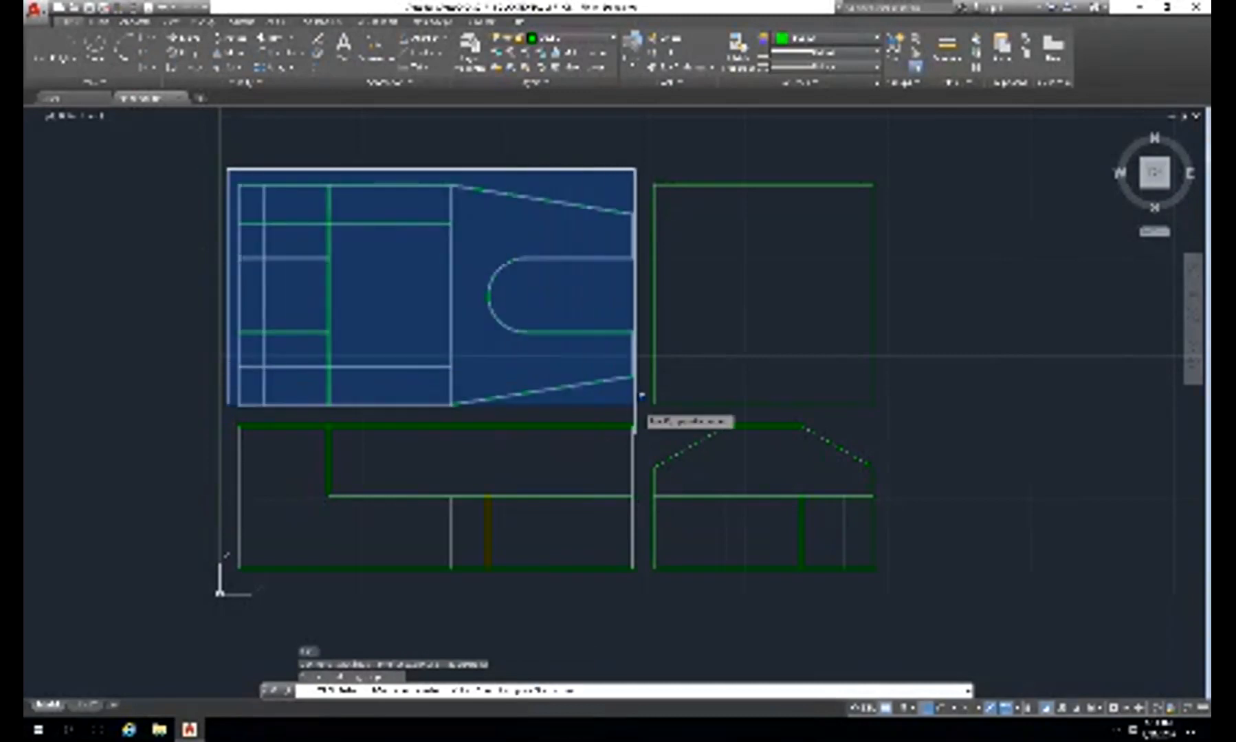
click(647, 414)
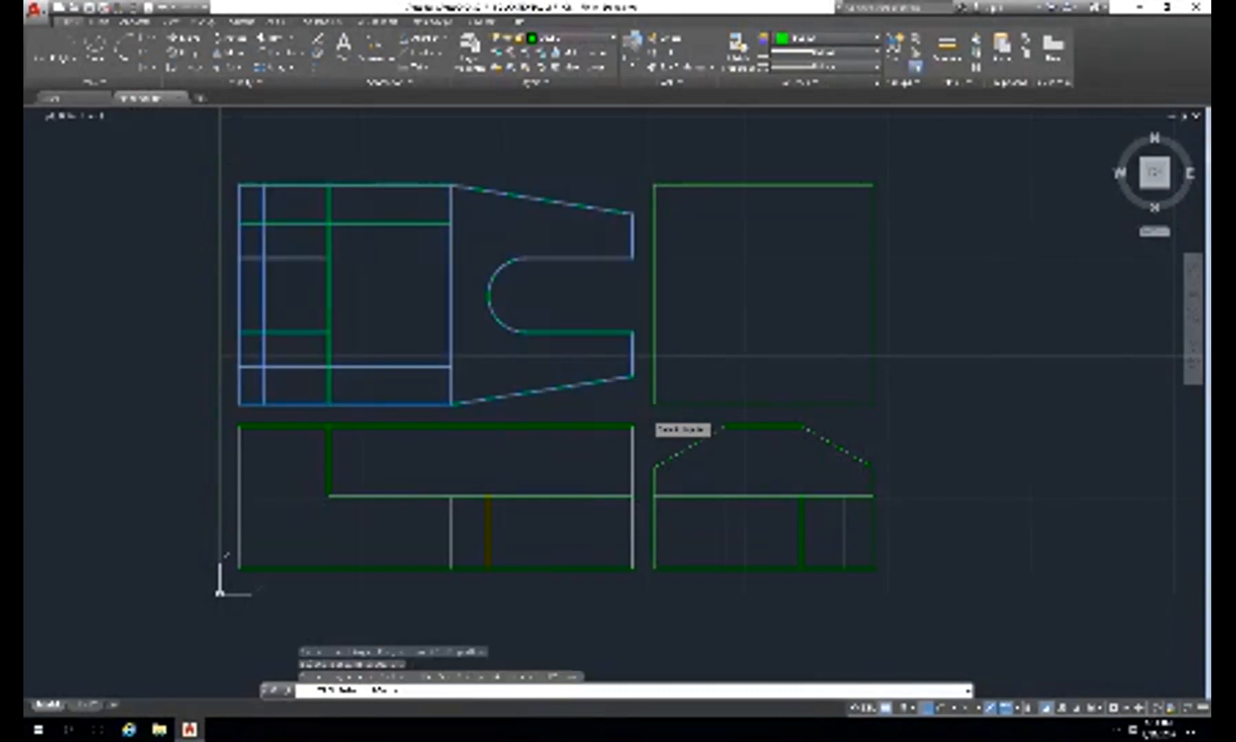
key(Return)
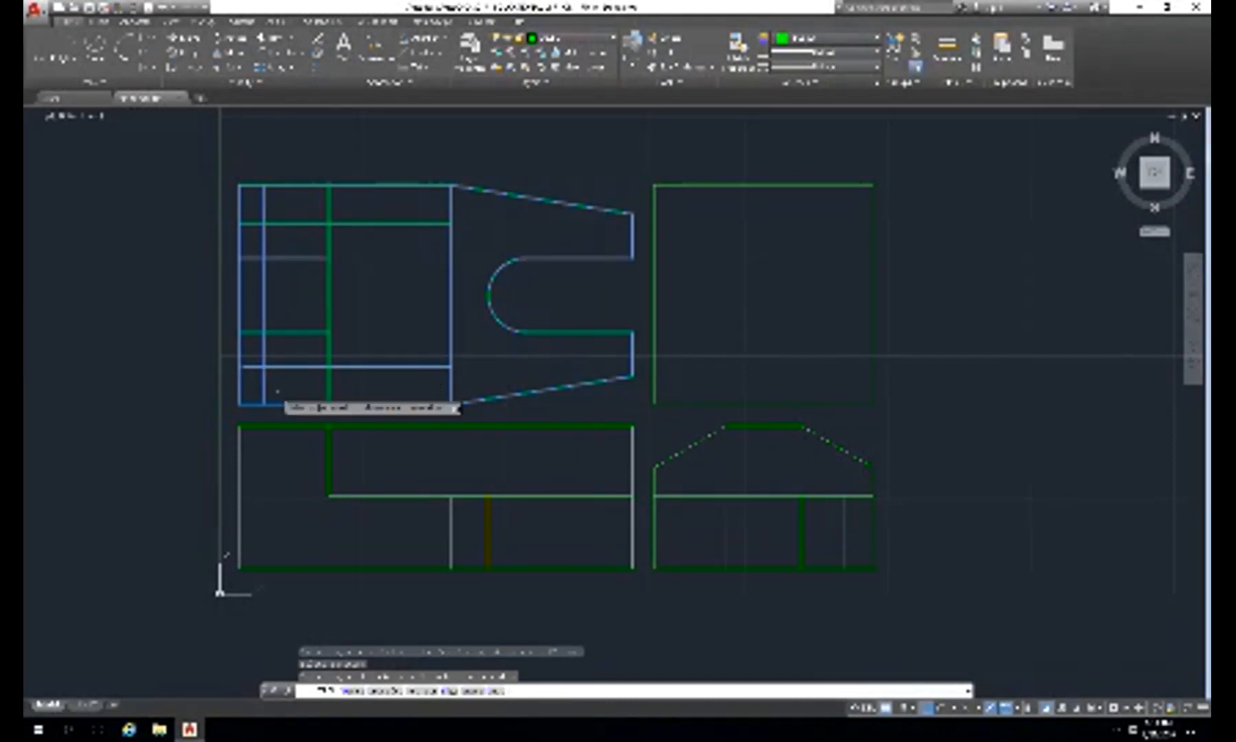
click(239, 392)
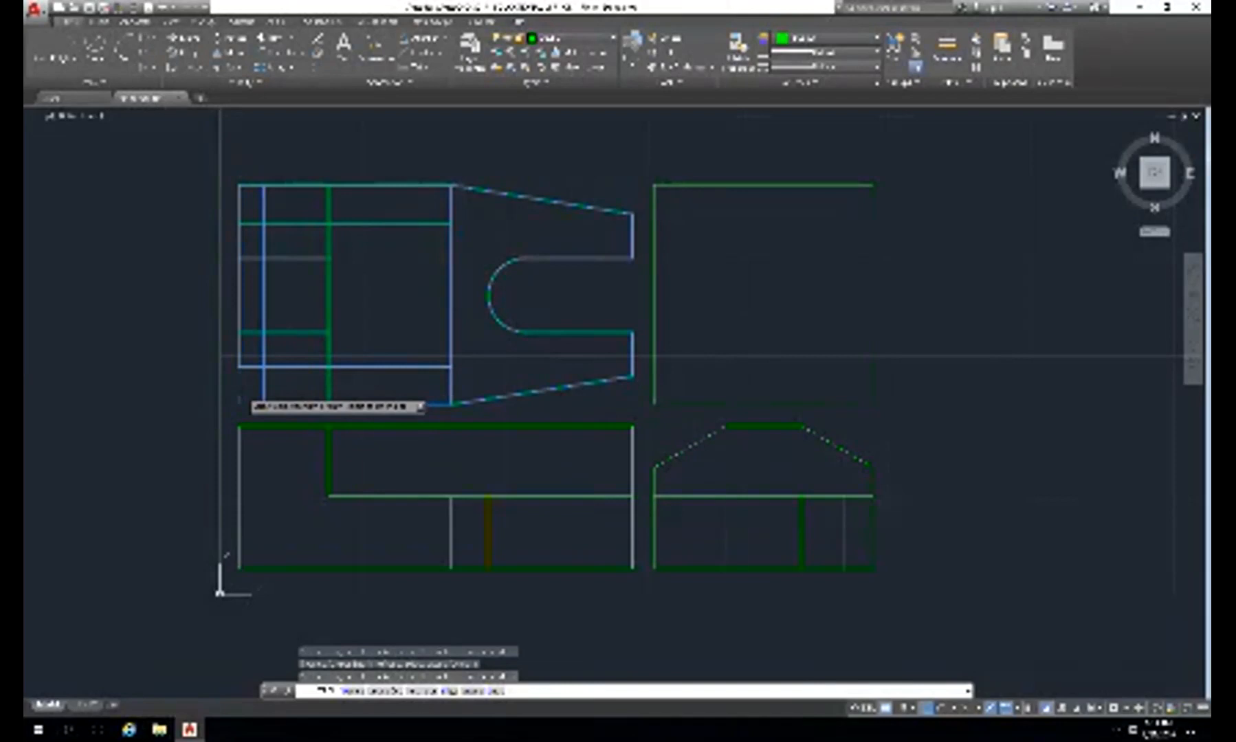
click(292, 368)
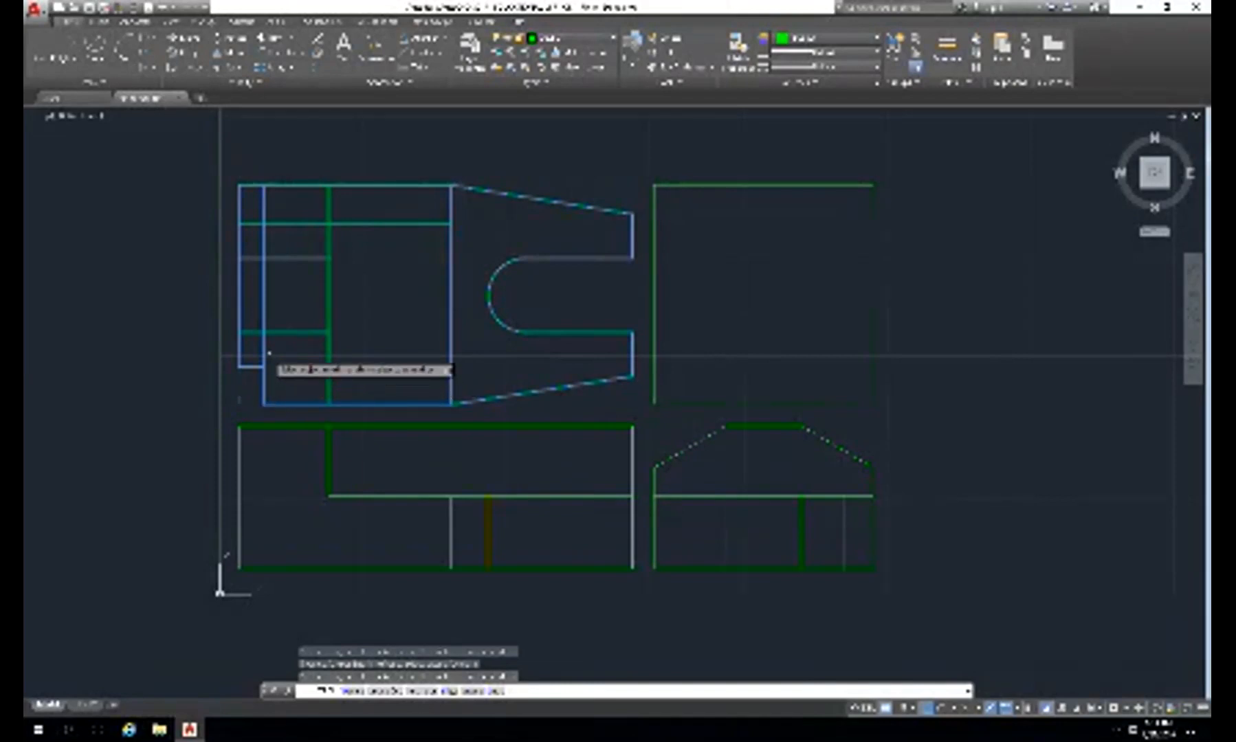
click(264, 348)
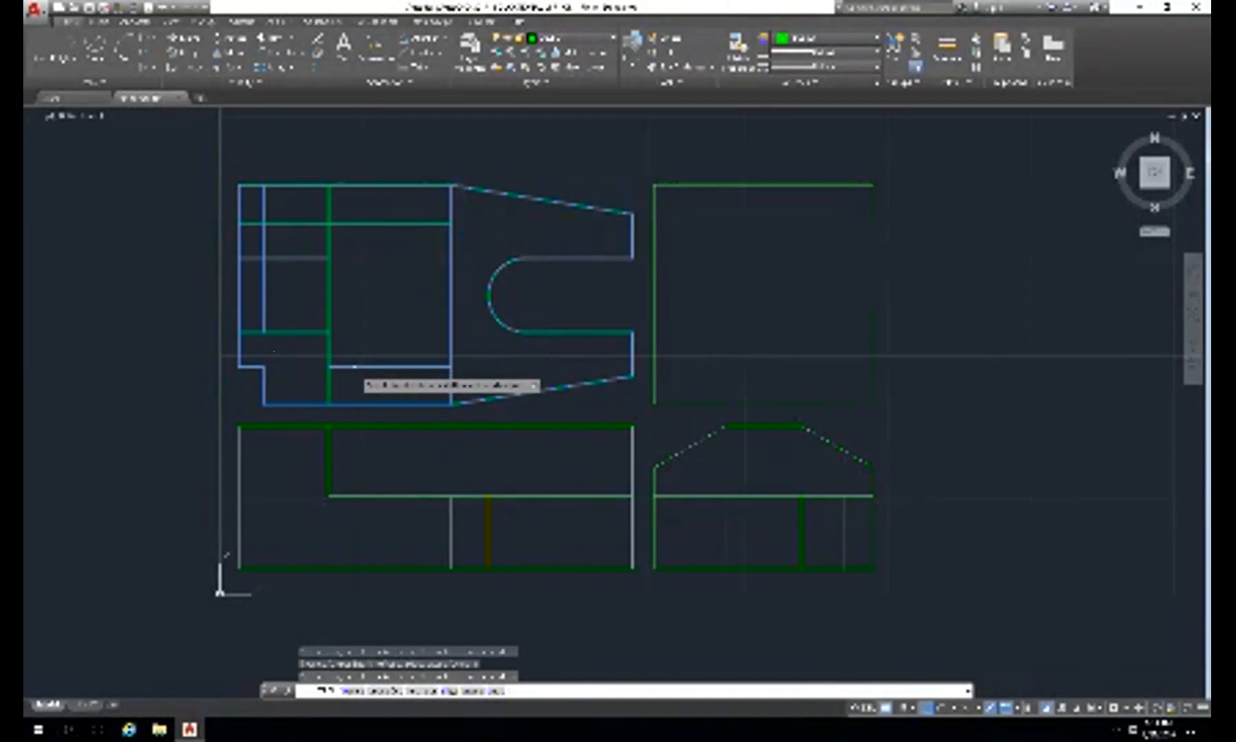
- Trim the rest of the vertical offset line between the notches and cut the top view's upper-left corner into a matching notch
click(262, 296)
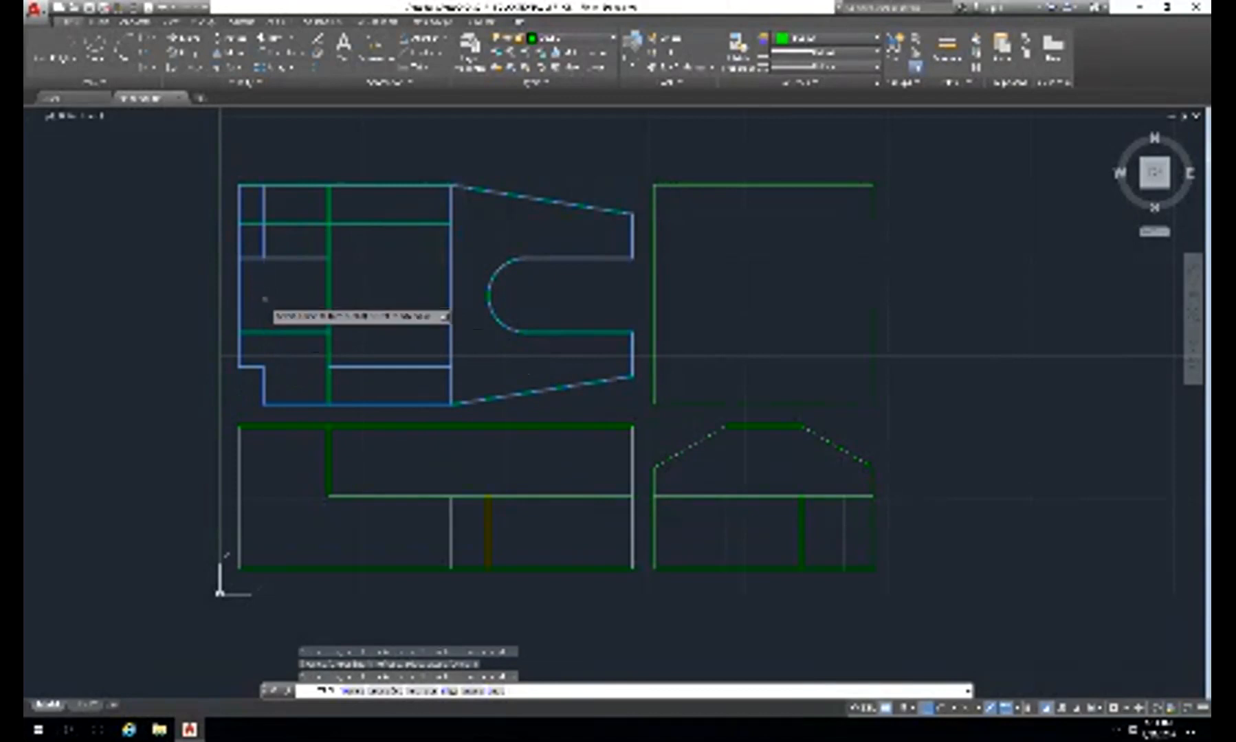
click(262, 239)
click(240, 205)
click(251, 184)
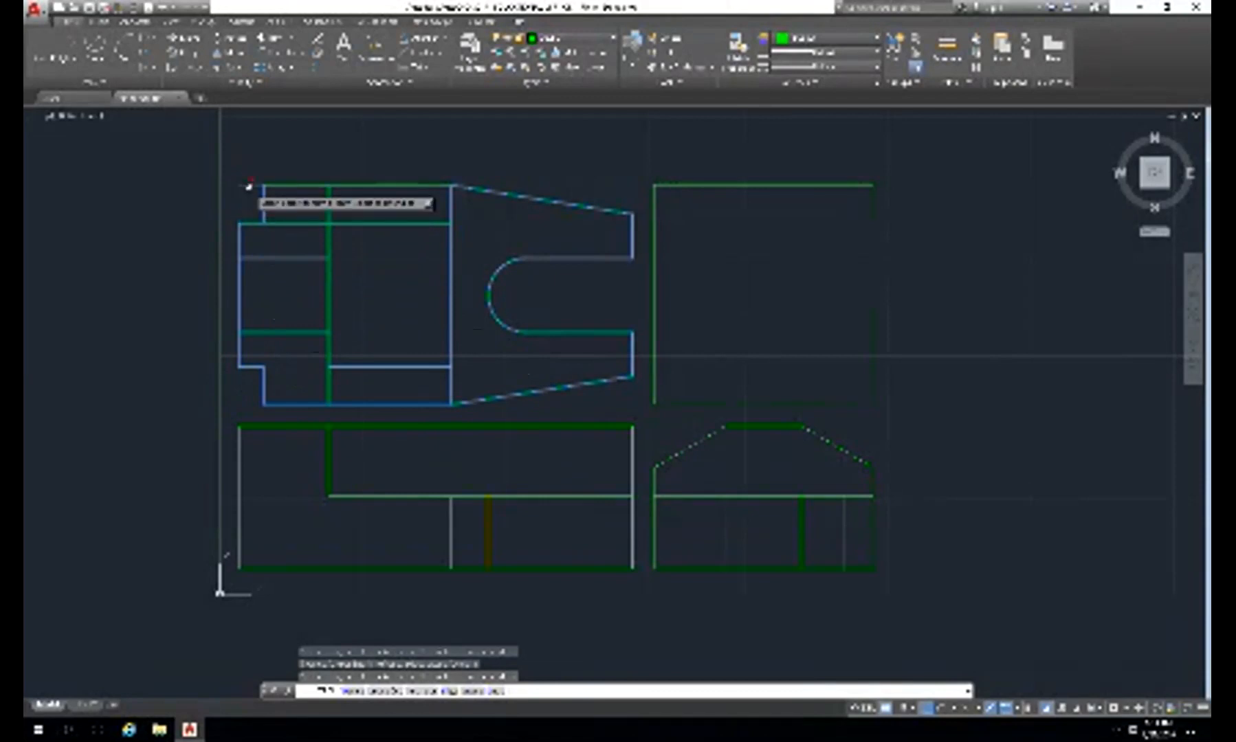
click(317, 219)
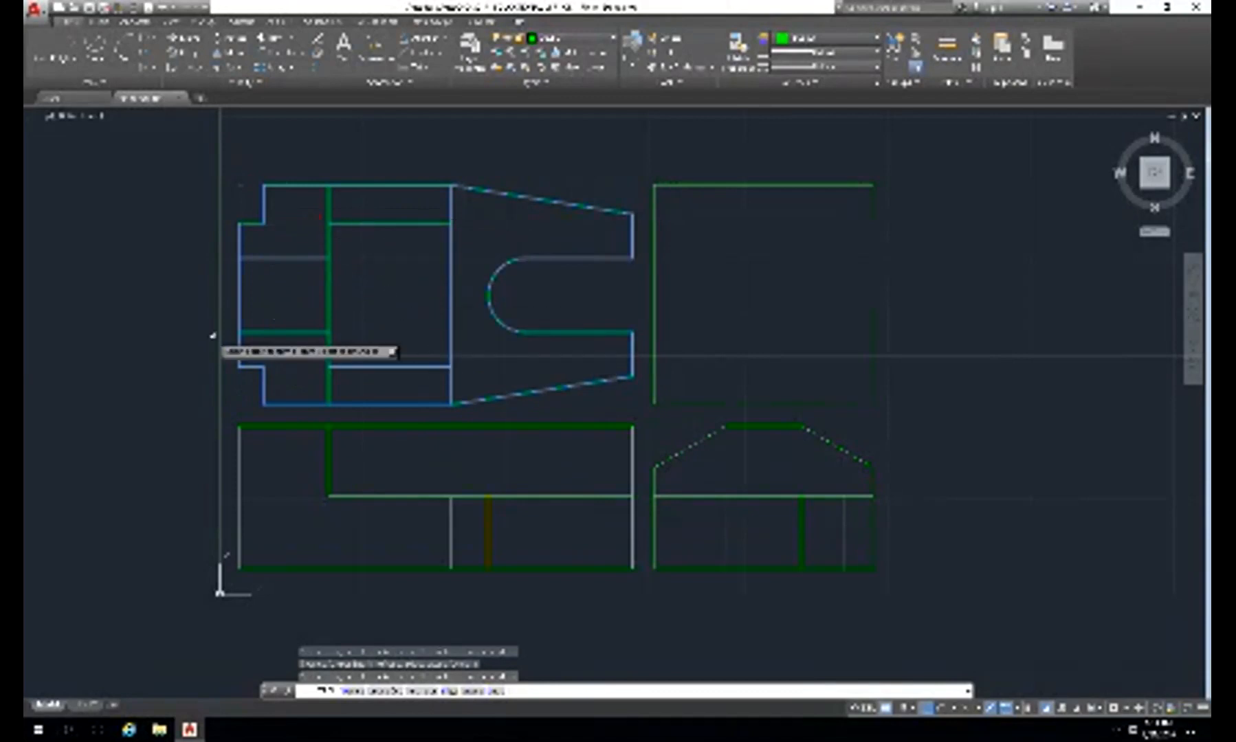
- Erase the two short horizontal offset lines left in the middle section of the top view
key(Return)
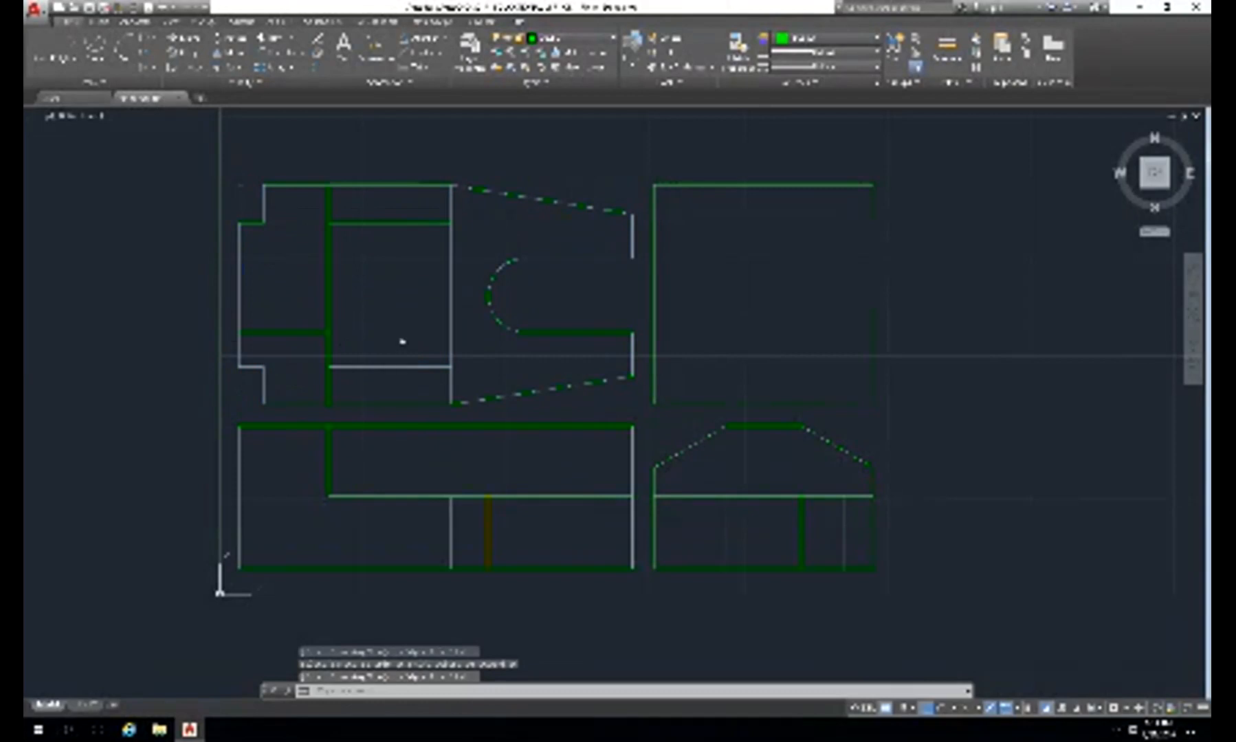
key(Return)
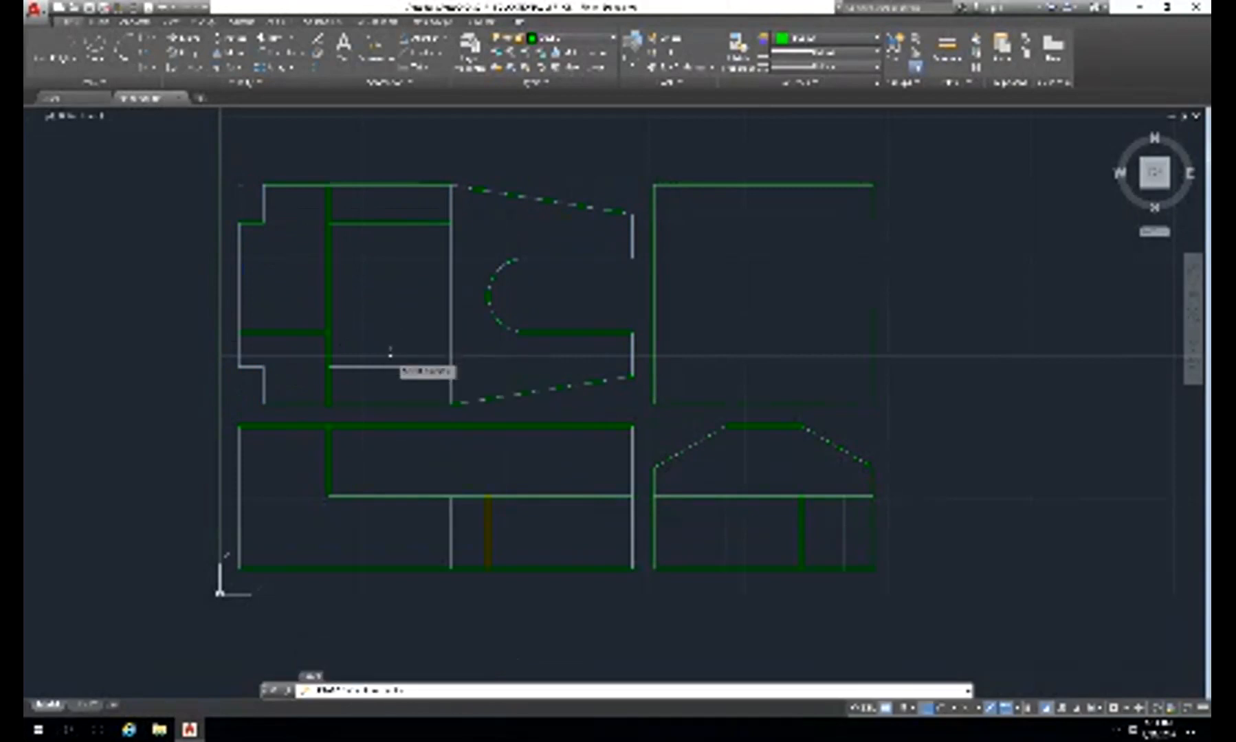
click(392, 364)
click(374, 224)
key(Return)
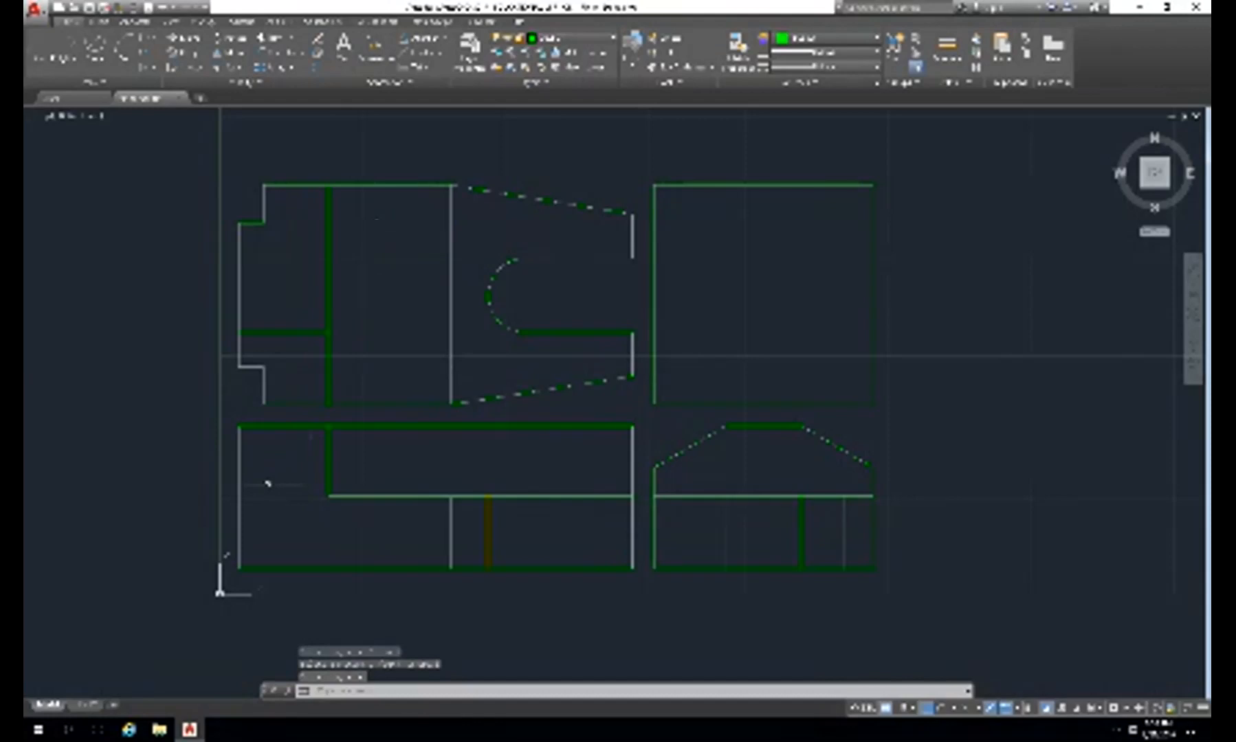
- Draw a vertical projection line from the top view's lower-left notch corner down to the front view's base line
click(264, 430)
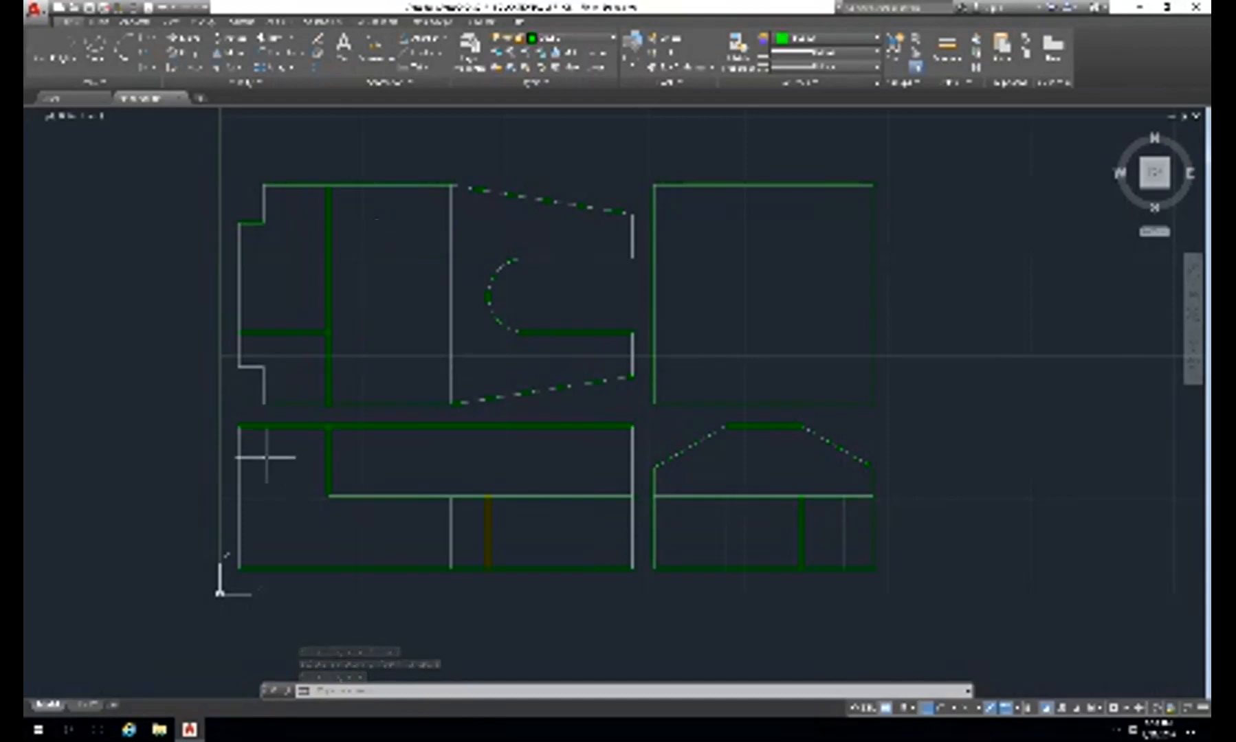
text(l)
key(Return)
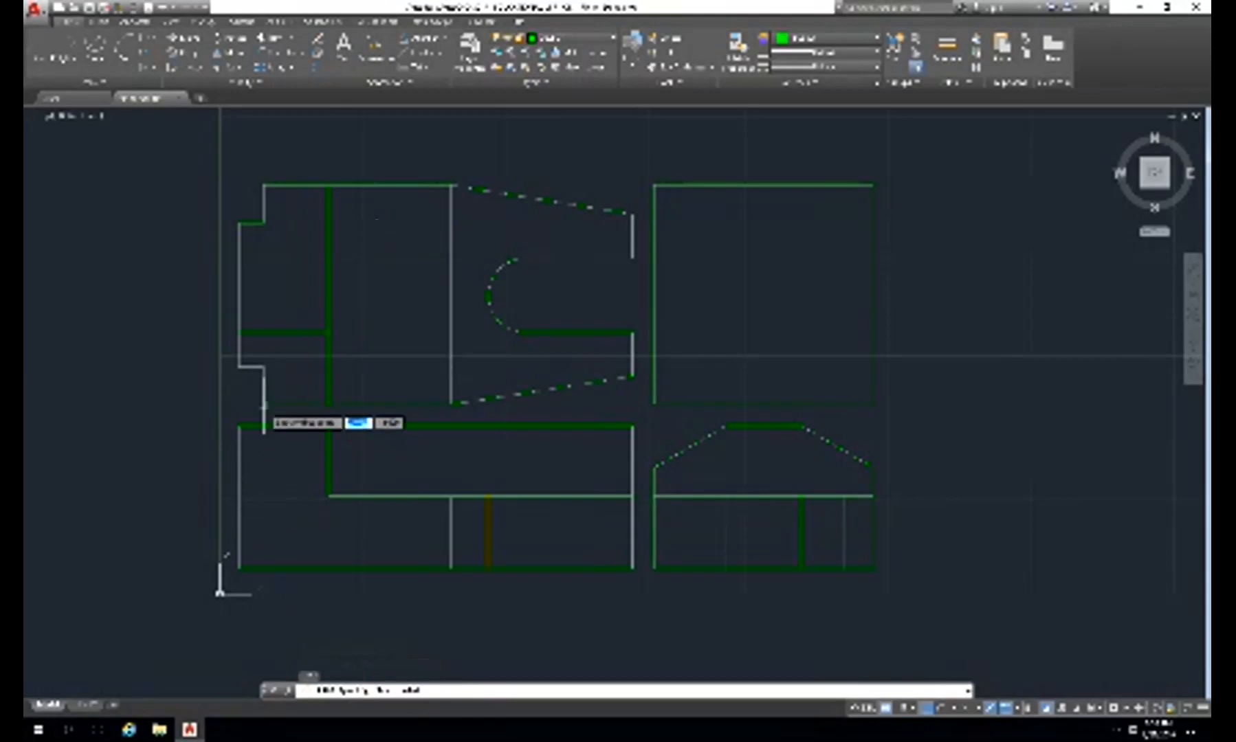
click(263, 407)
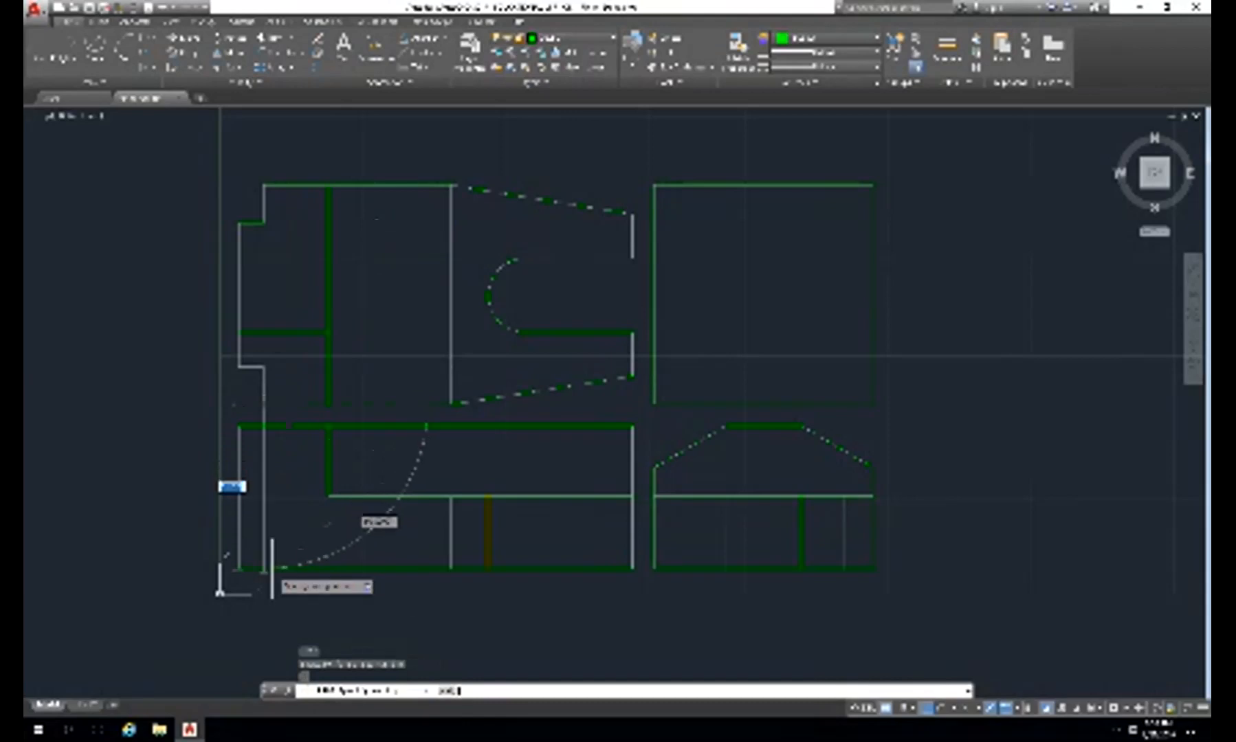
click(268, 570)
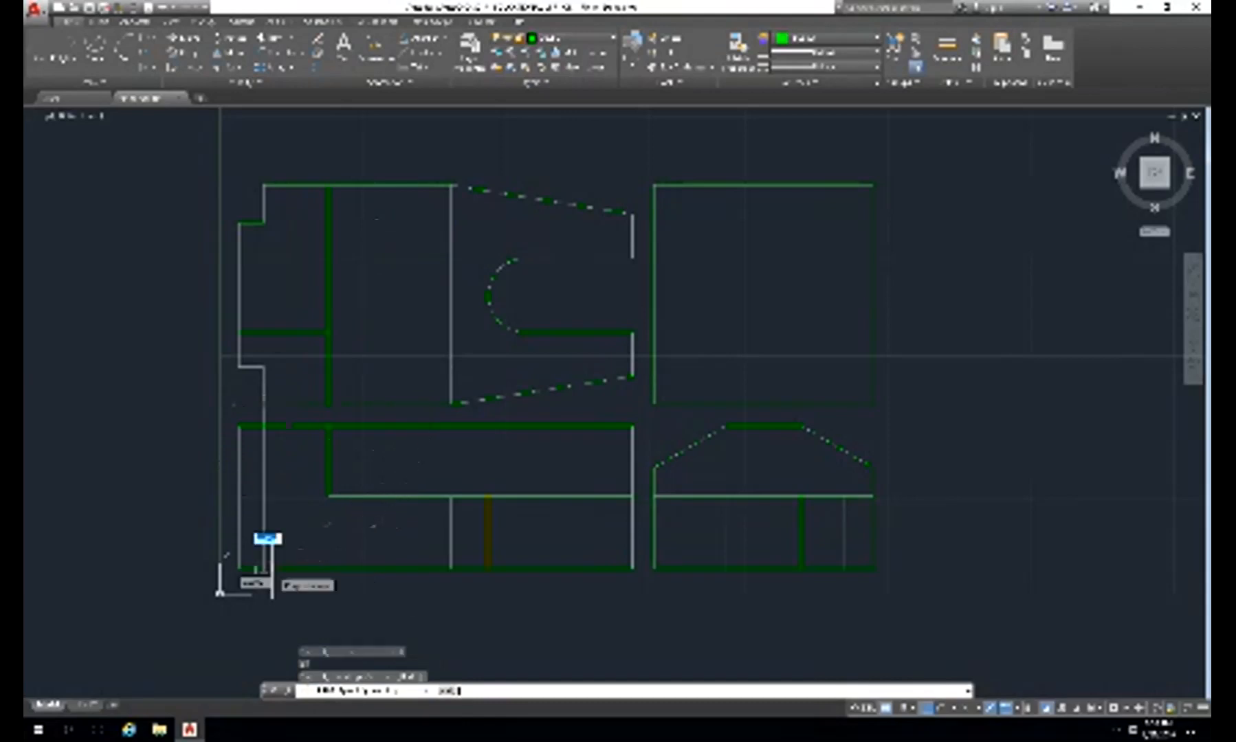
key(Escape)
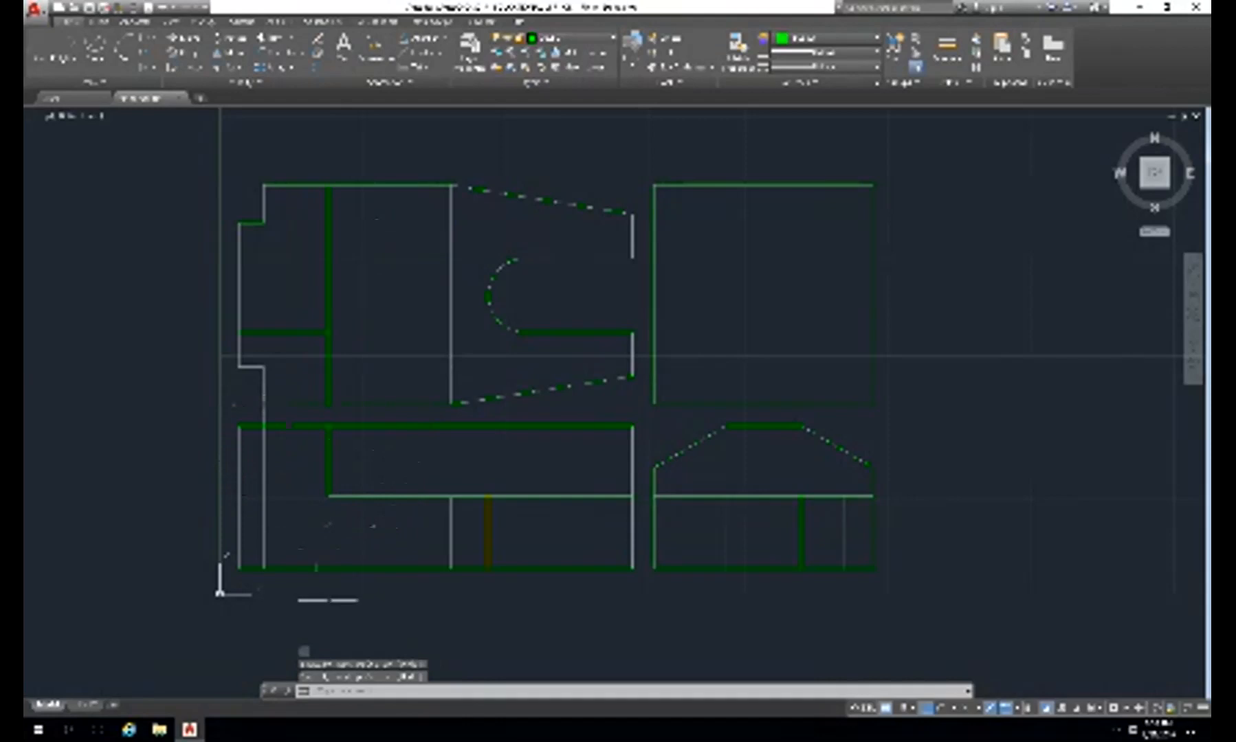
- Trim the projection line between the top view's lower edge and the front view's upper edge
text(li)
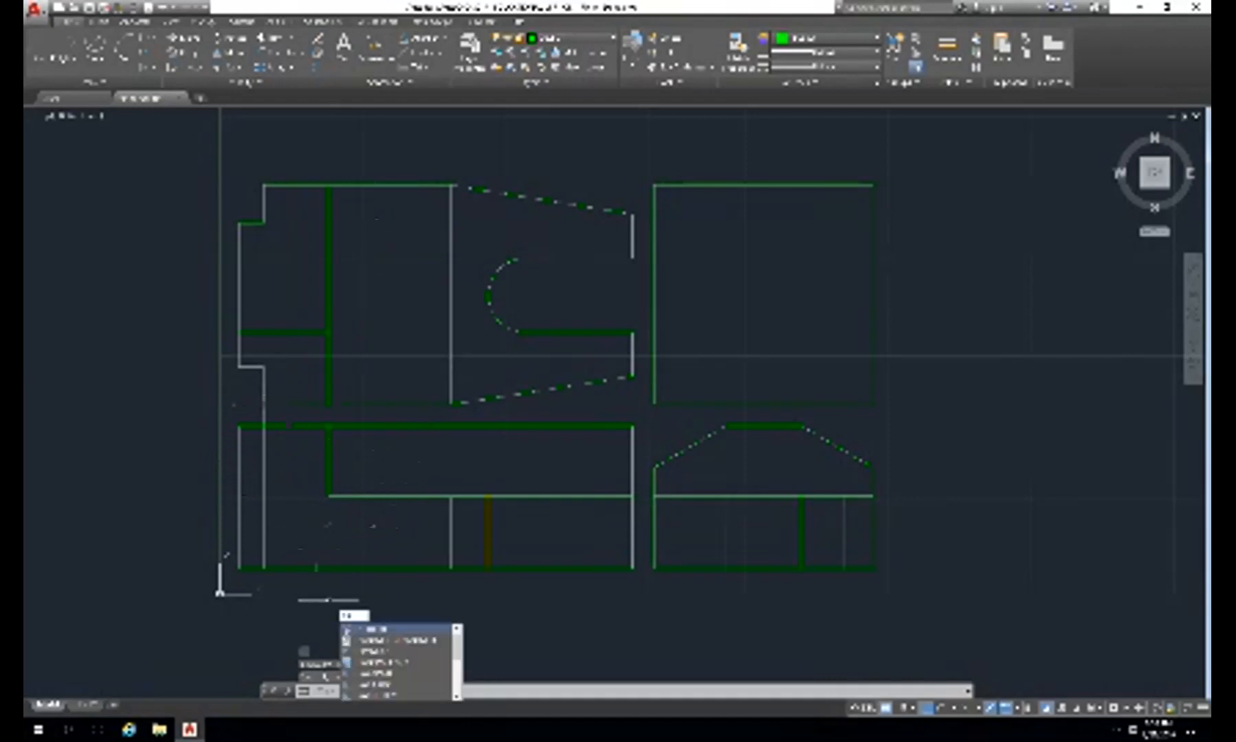
key(Return)
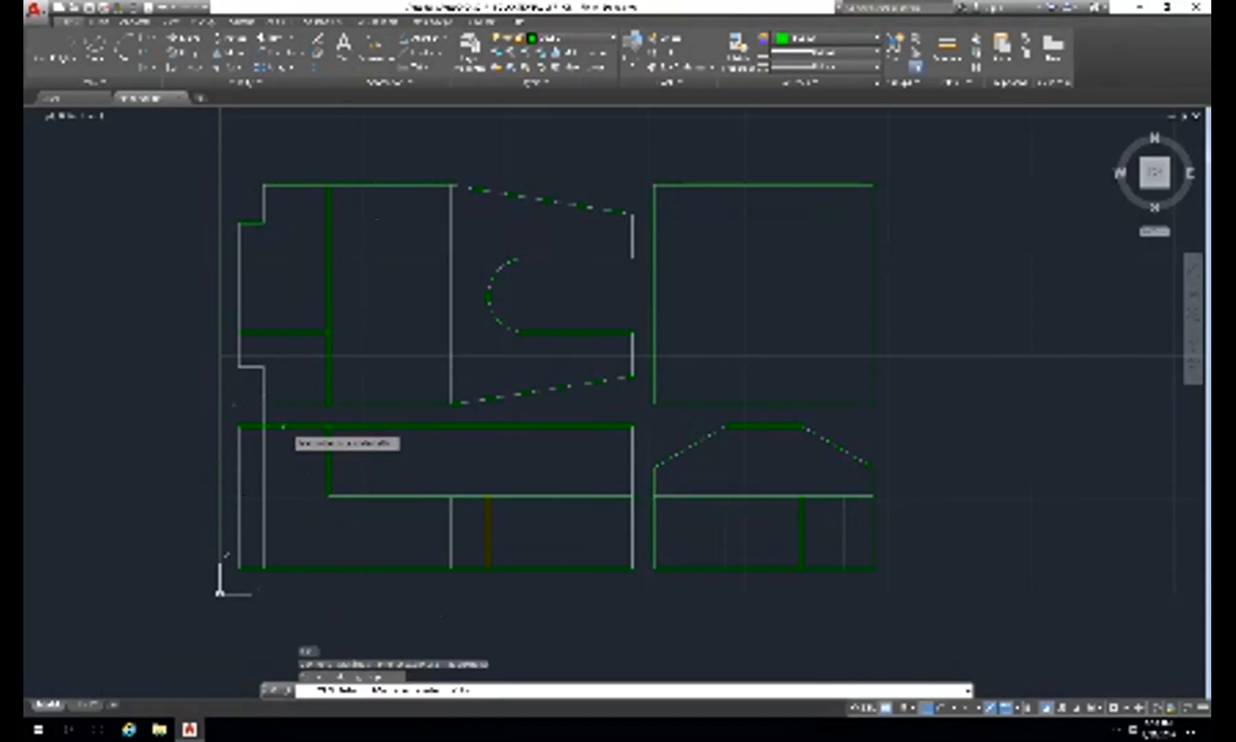
click(284, 427)
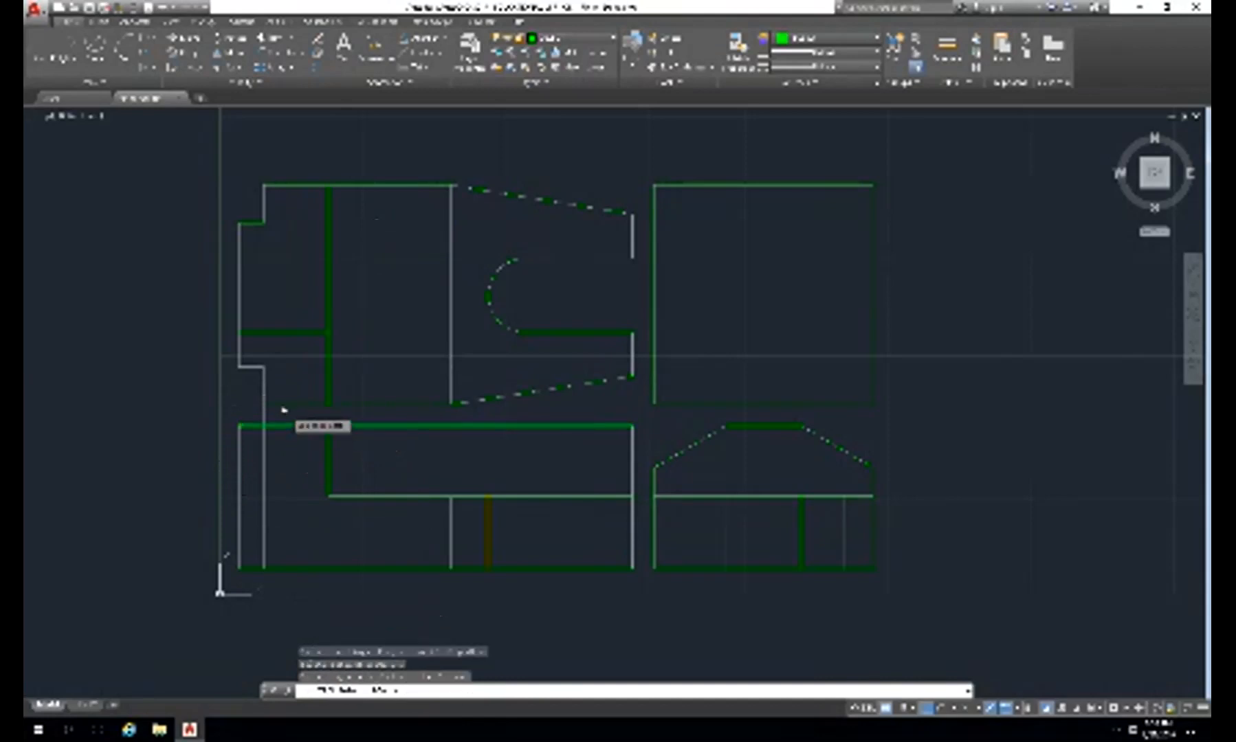
click(282, 405)
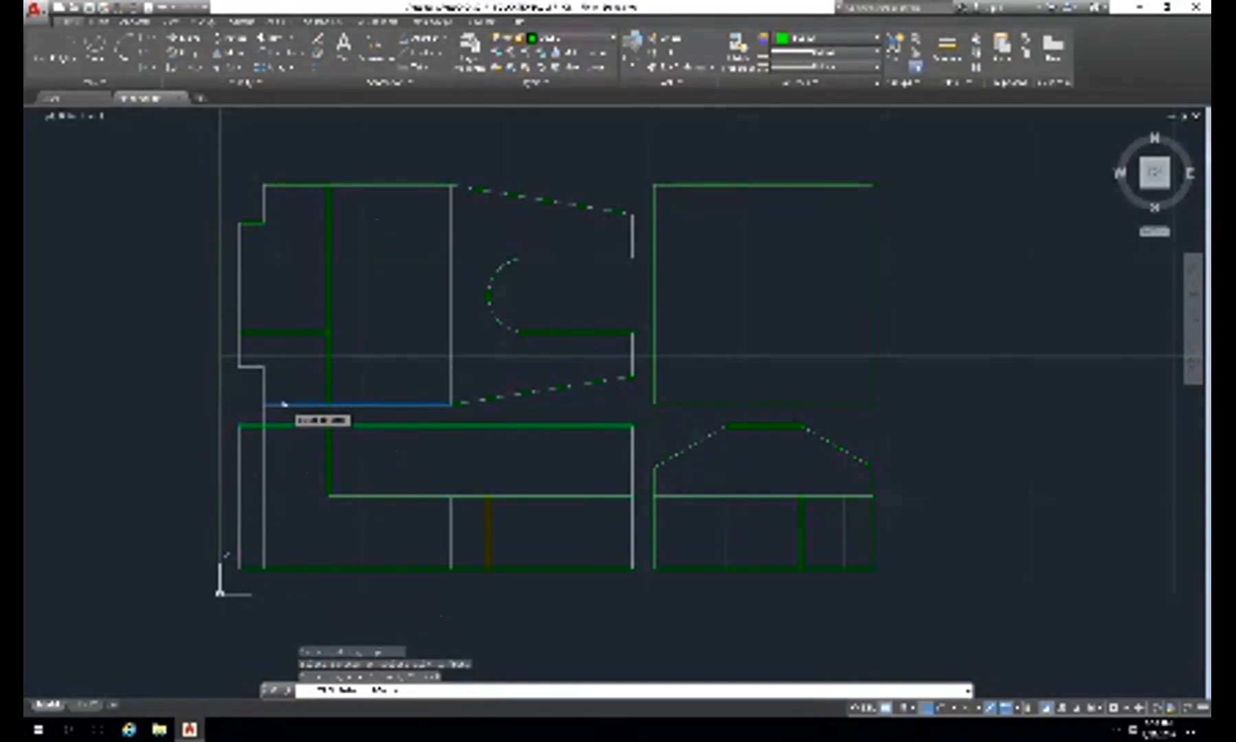
key(Return)
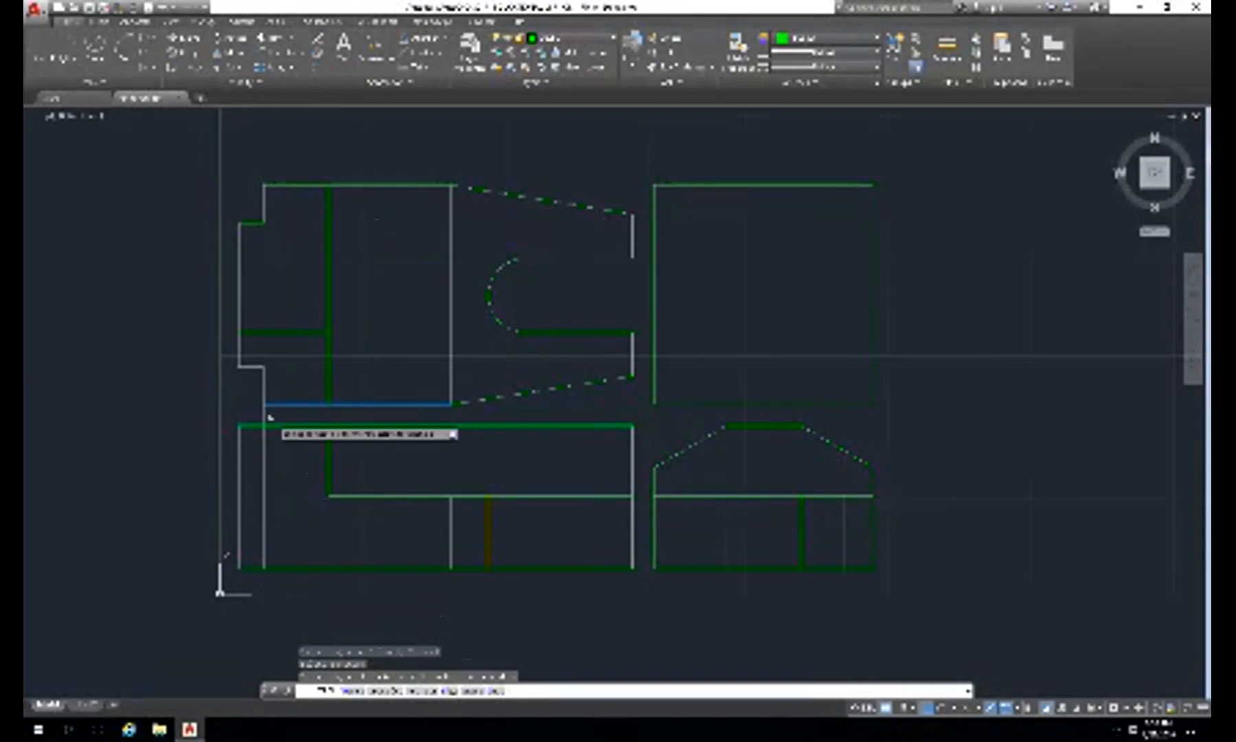
click(262, 413)
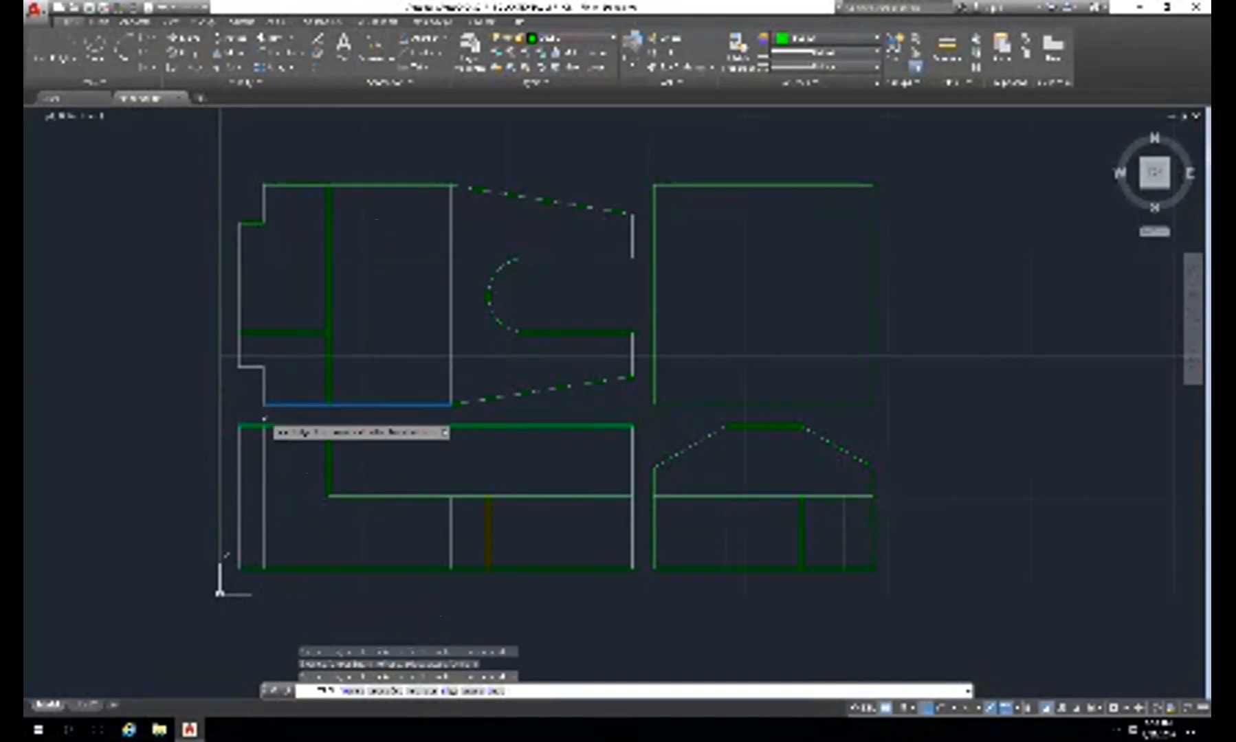
click(220, 408)
key(Return)
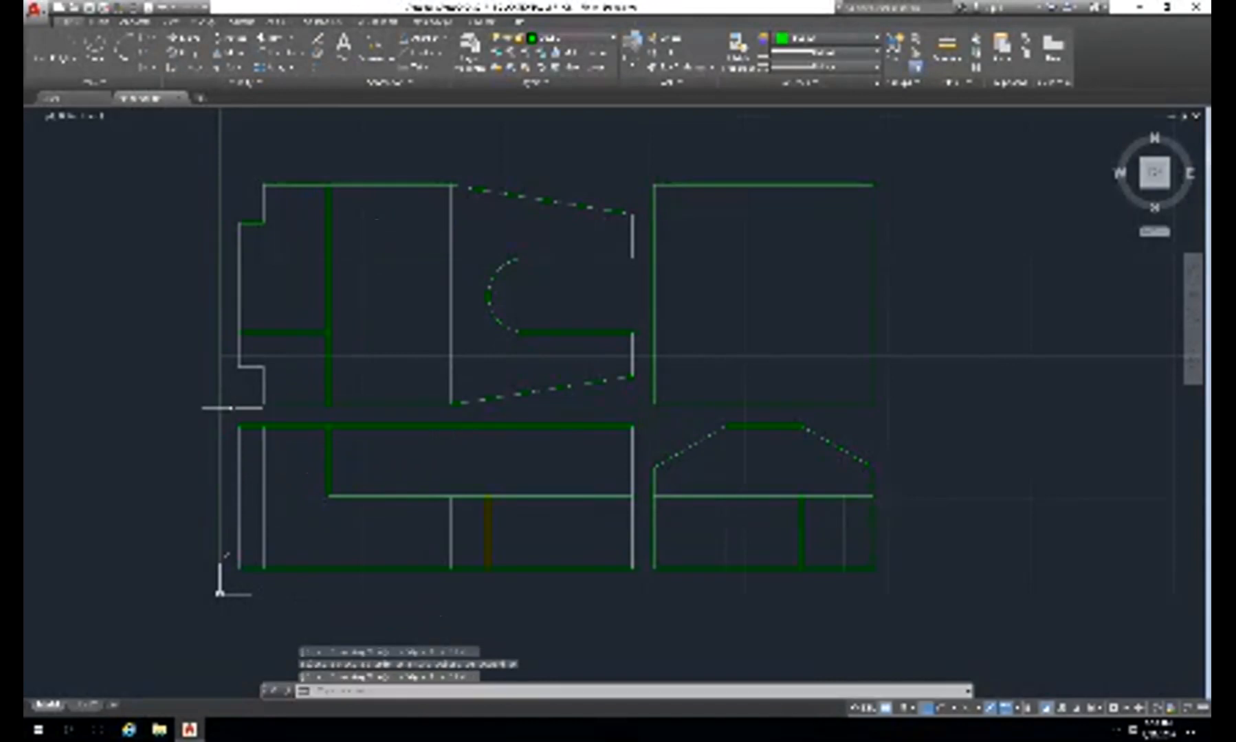
- Assign the projected vertical notch line in the front view to the yellow layer
click(263, 517)
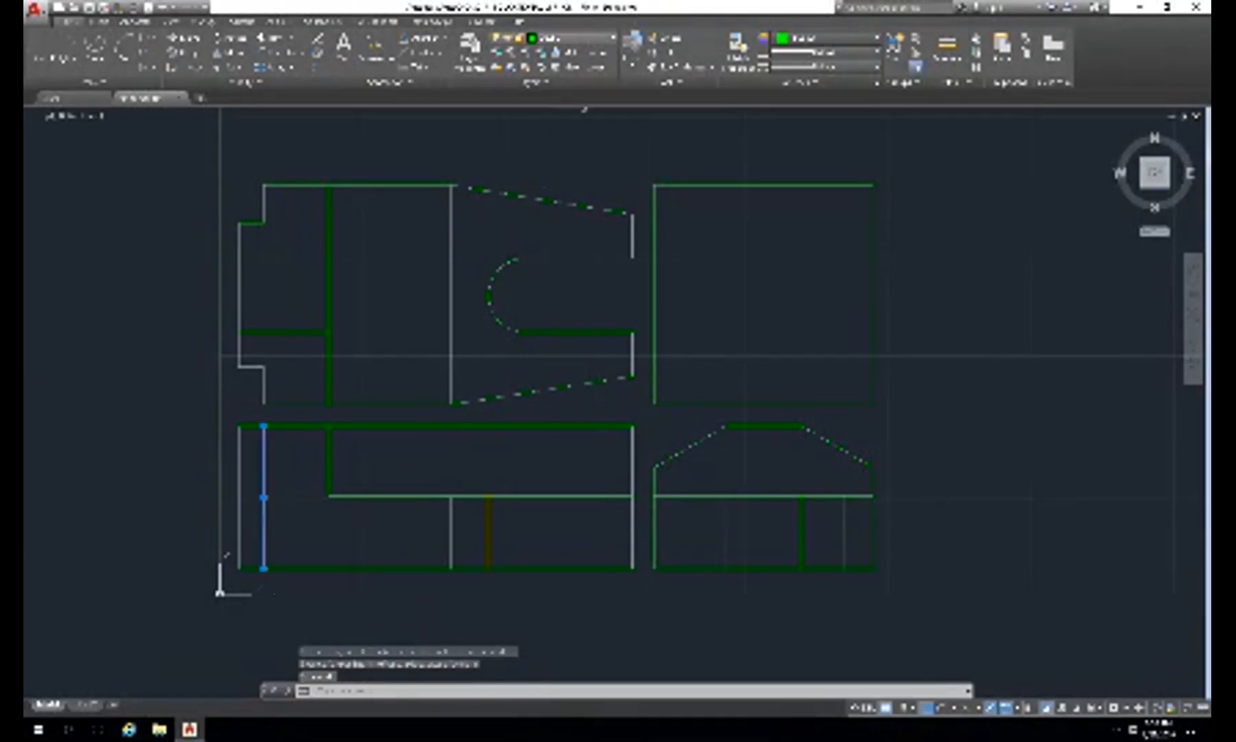
click(570, 38)
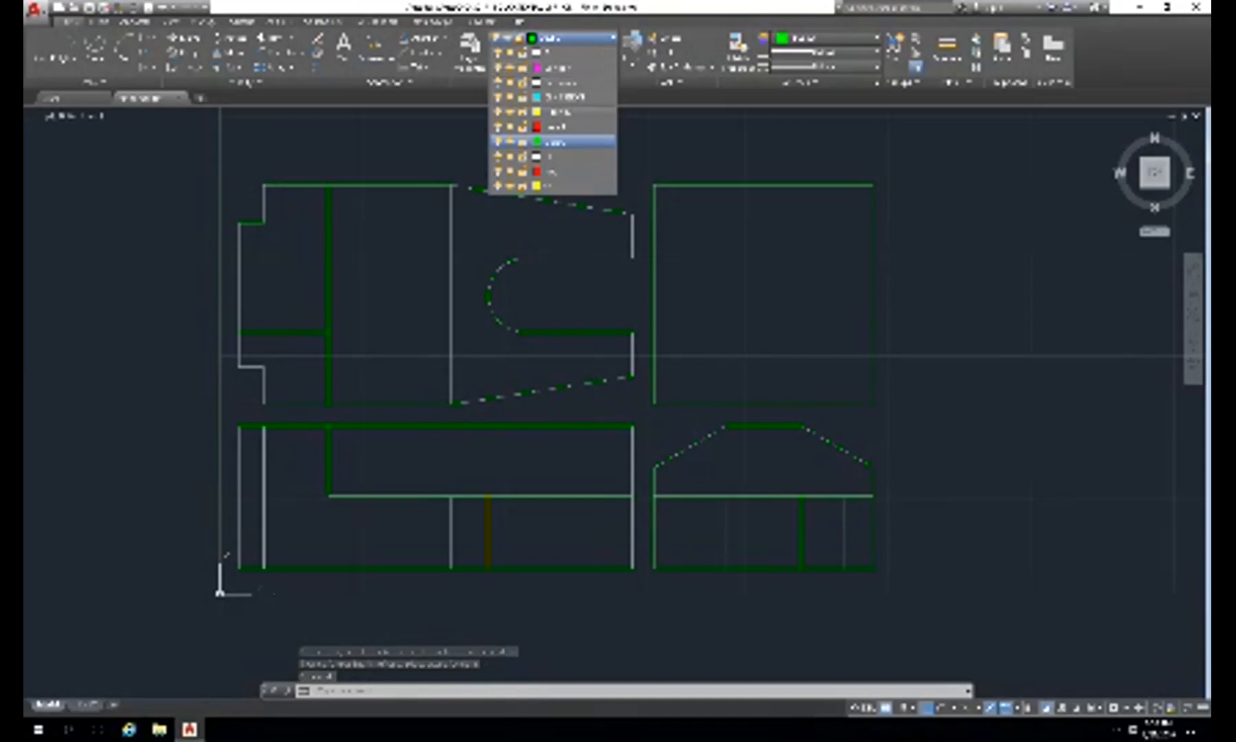
click(557, 112)
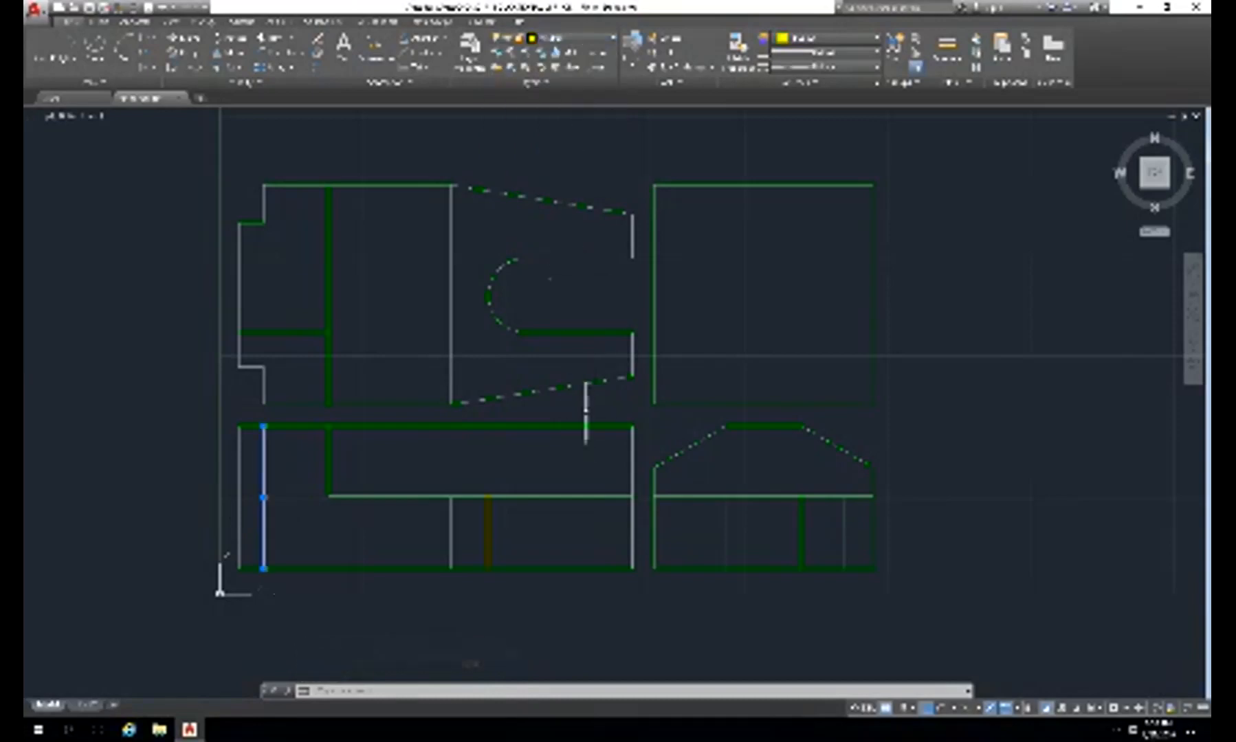
key(Escape)
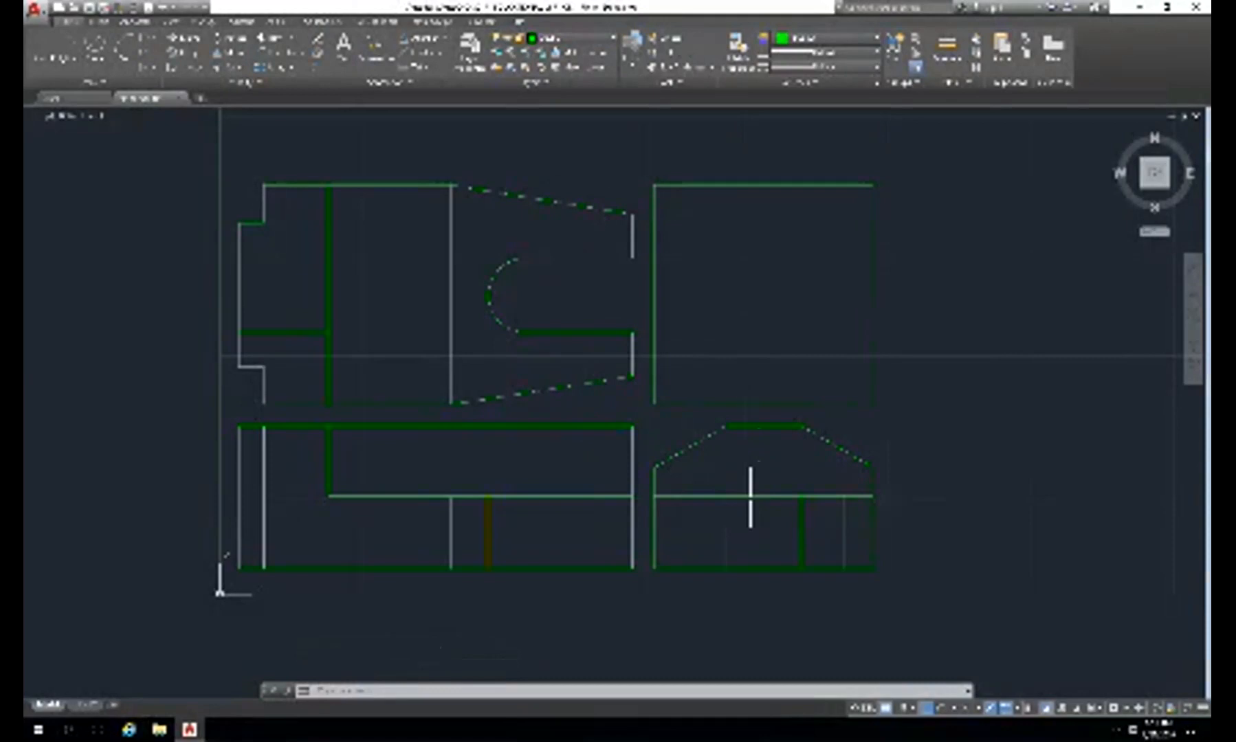
- Offset the side view's left and right vertical edges inward by the same distance
text(l)
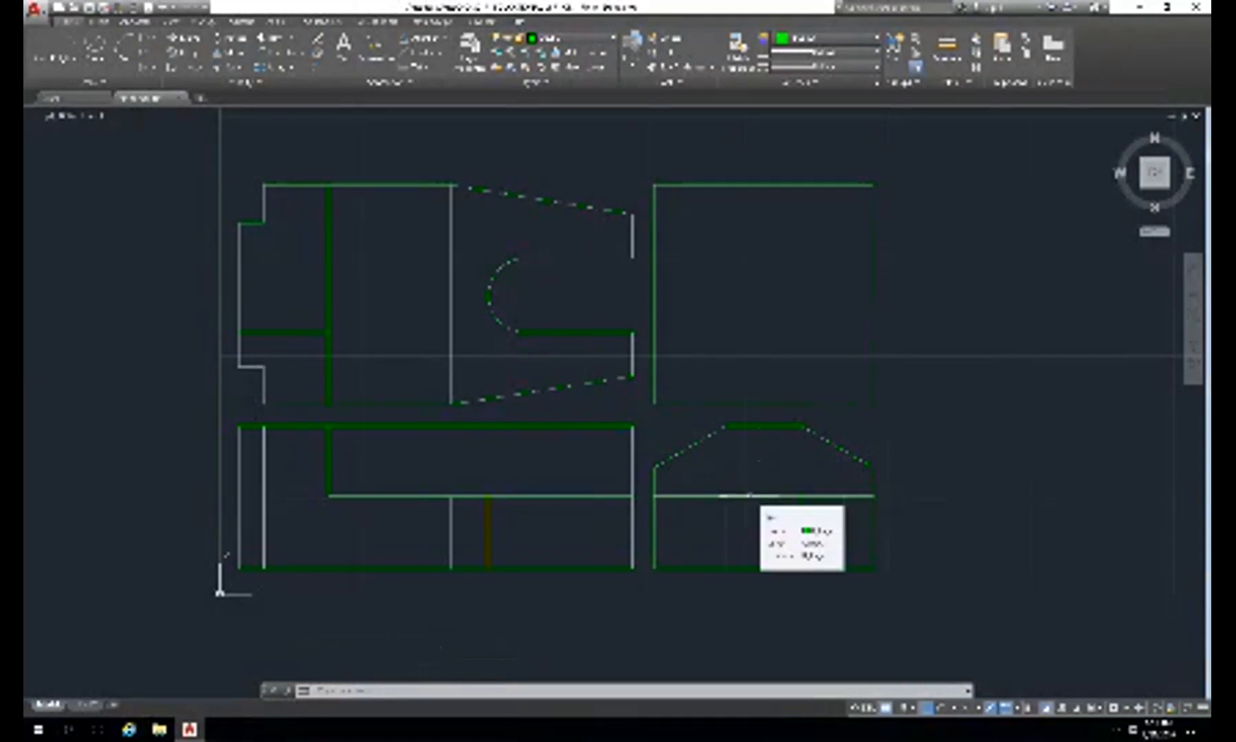
key(Return)
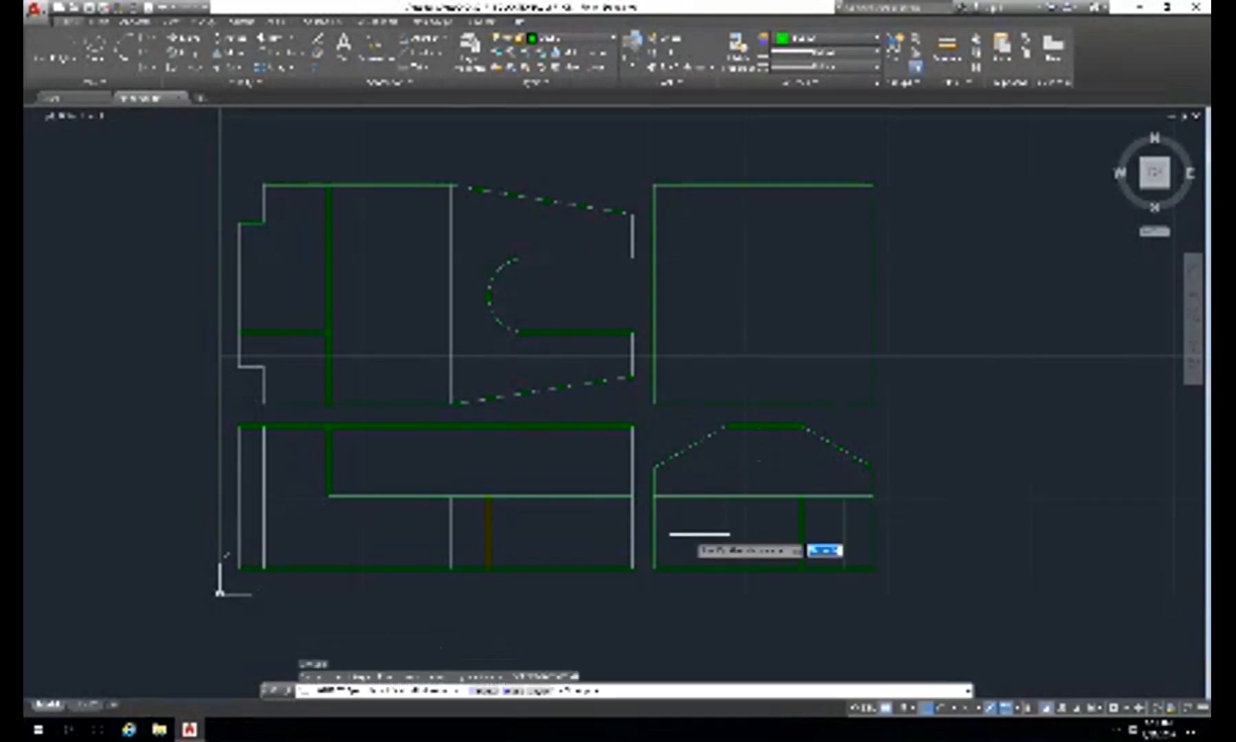
click(664, 520)
text(4)
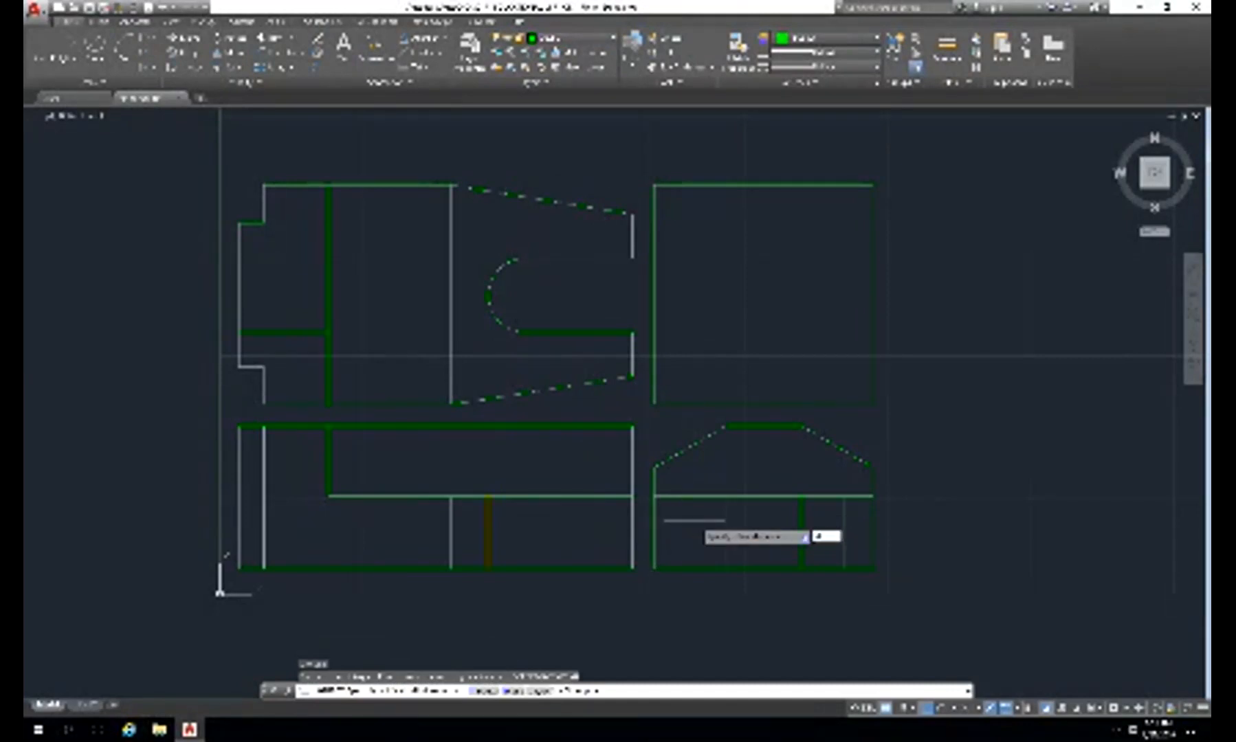
key(Return)
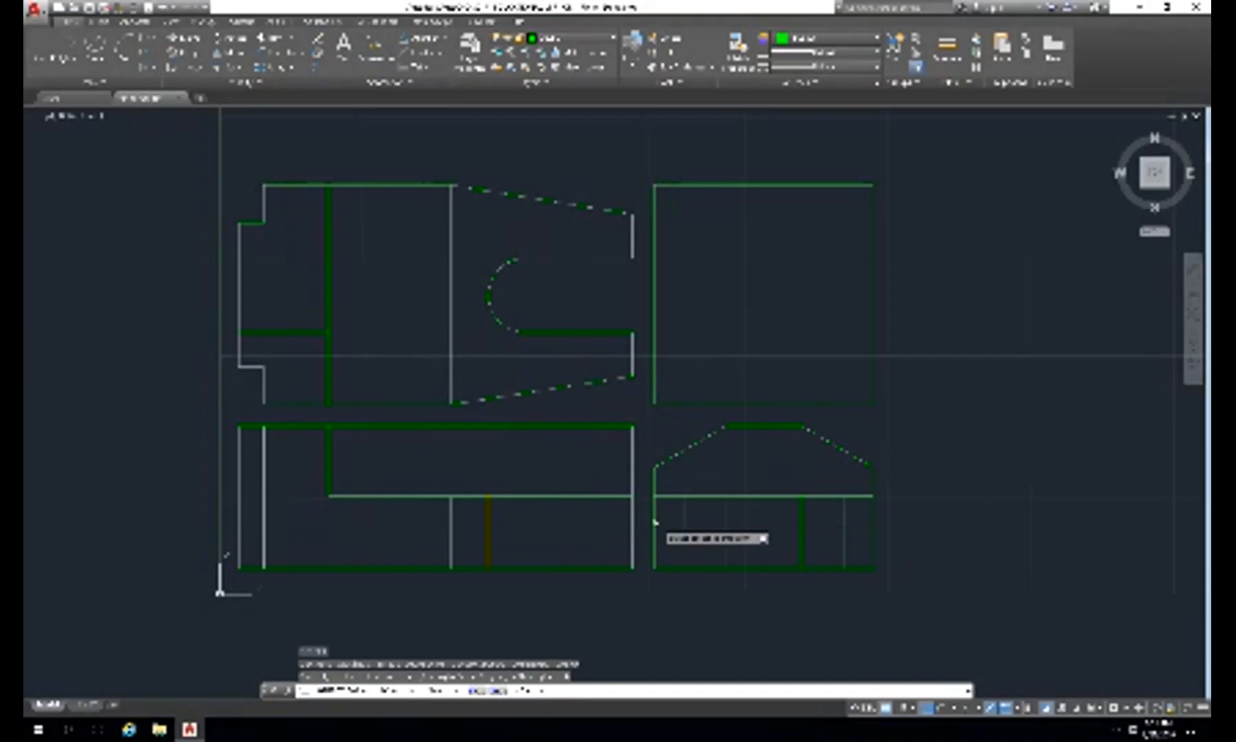
click(655, 523)
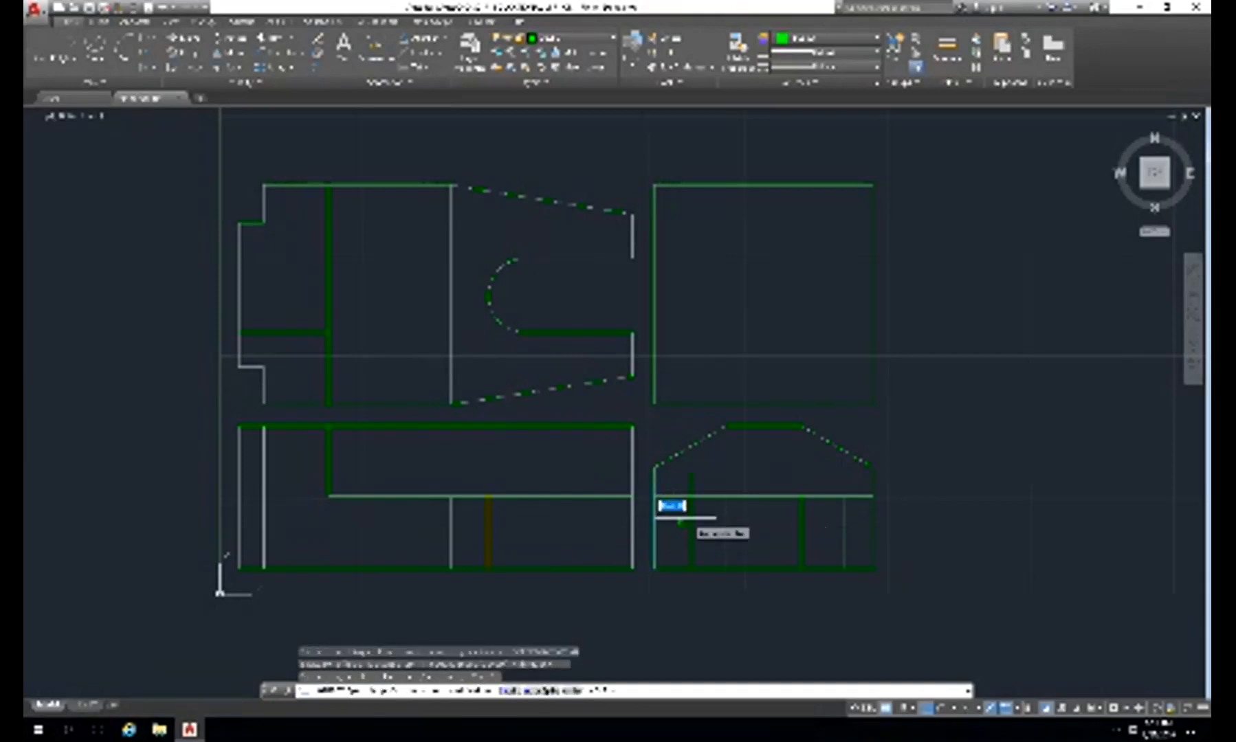
click(690, 519)
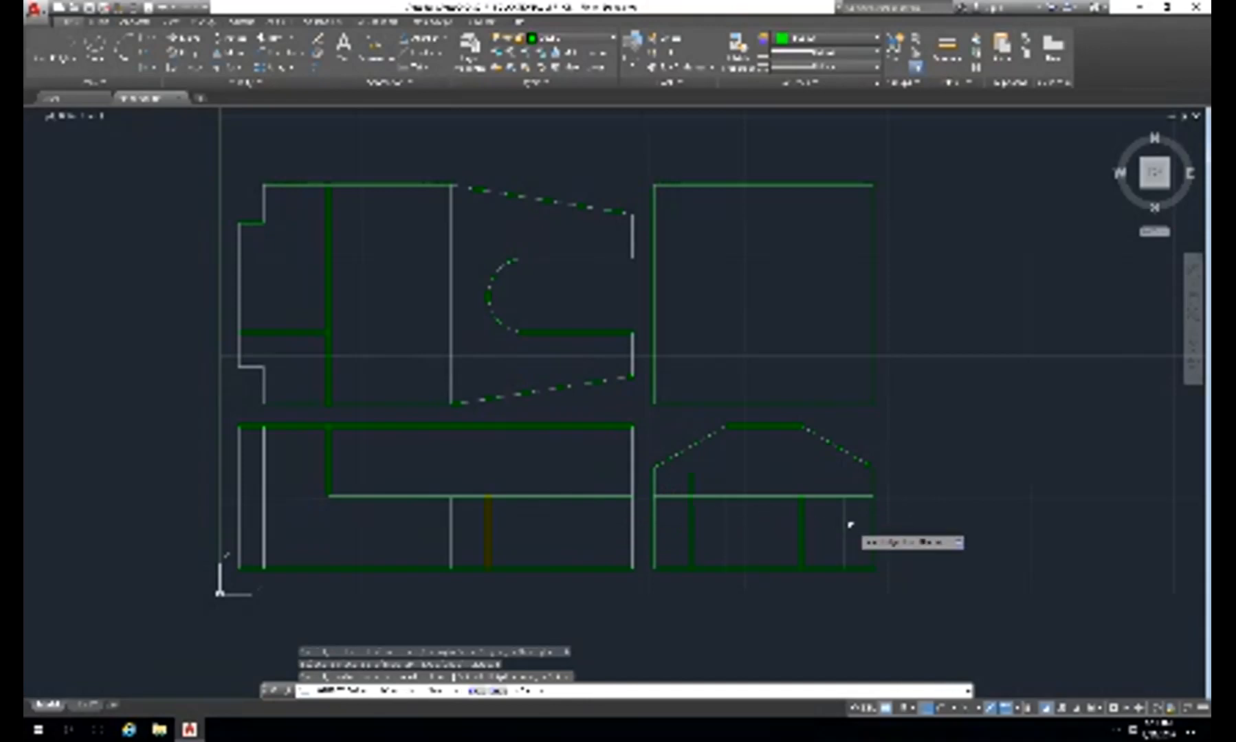
click(874, 524)
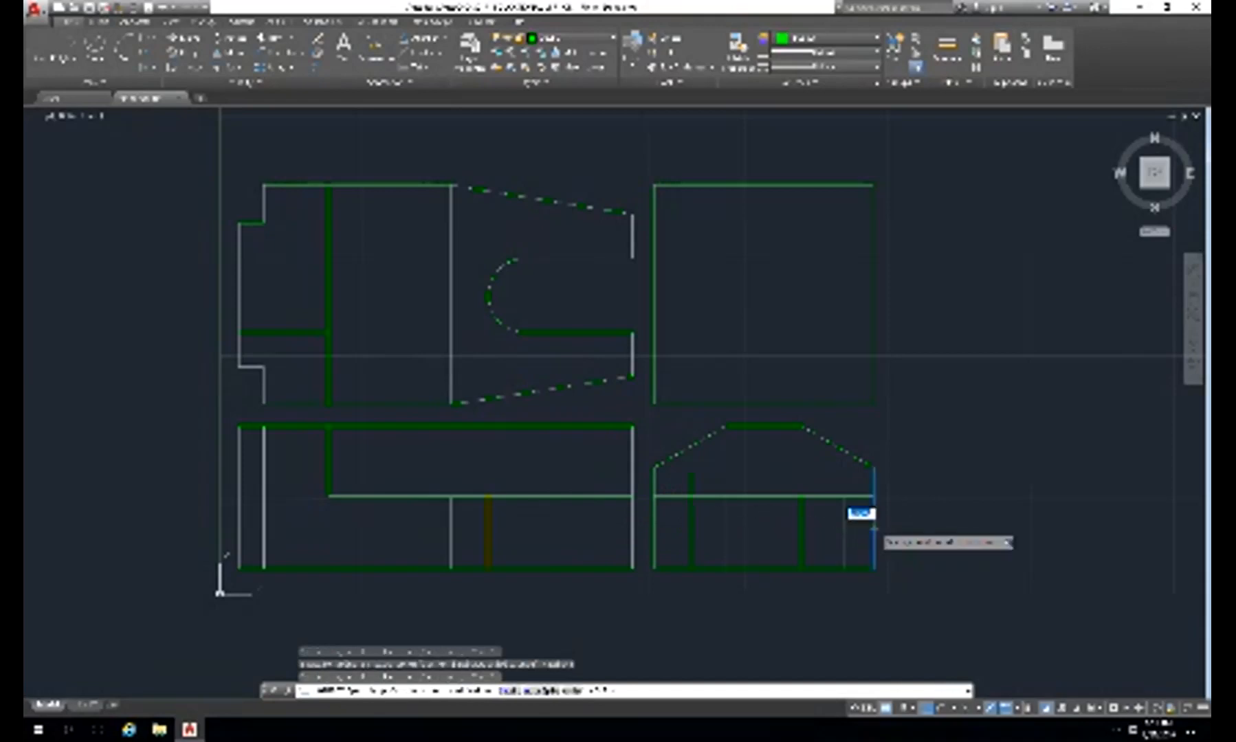
click(823, 527)
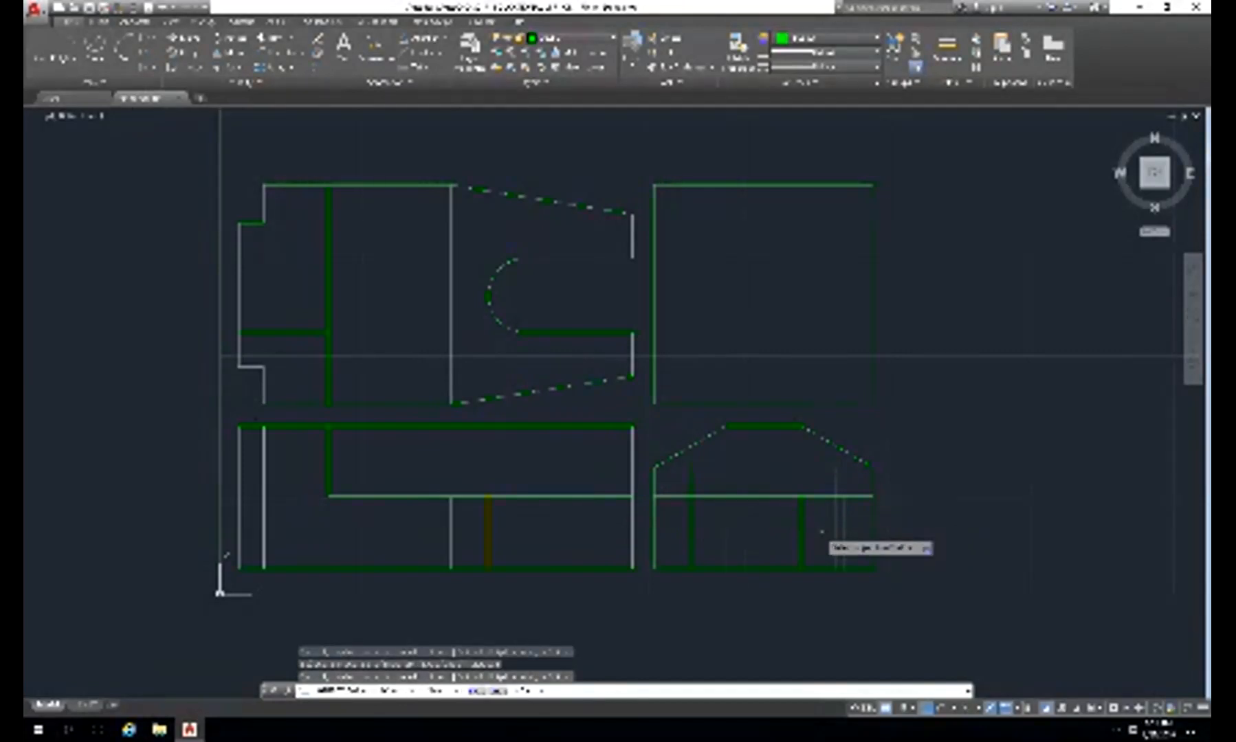
text(e)
key(Return)
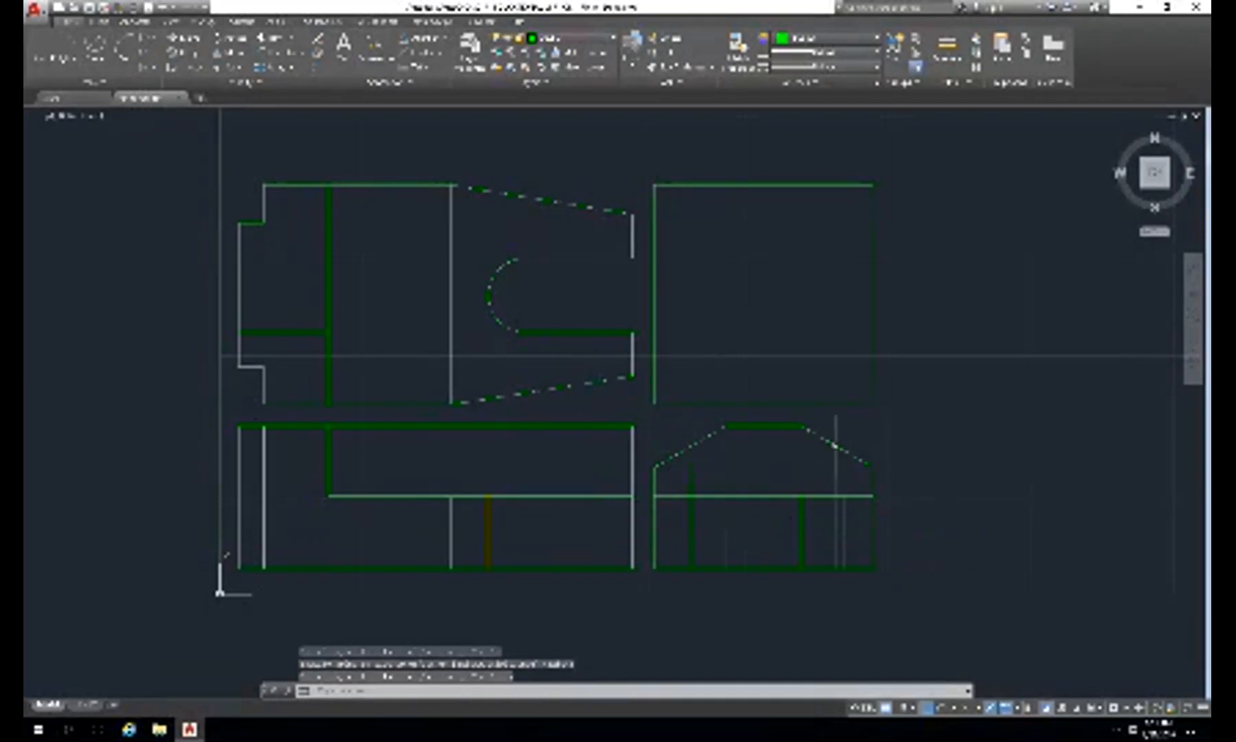
click(835, 446)
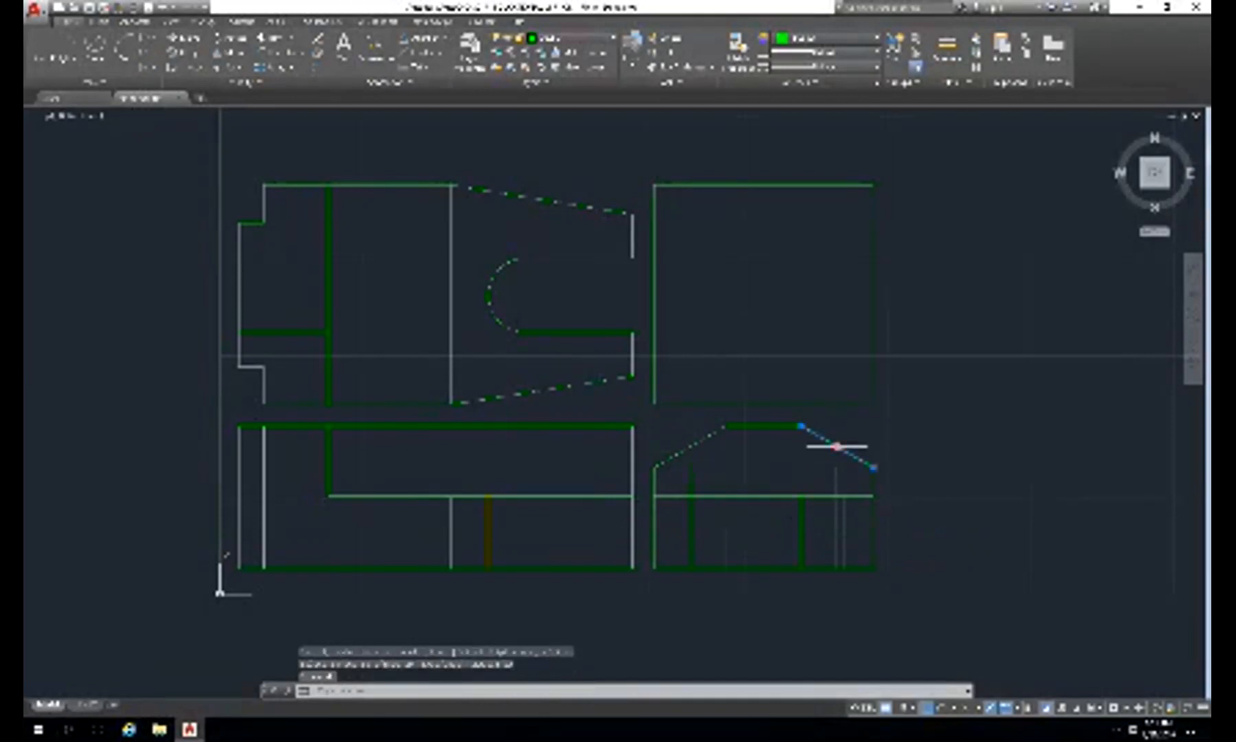
key(Escape)
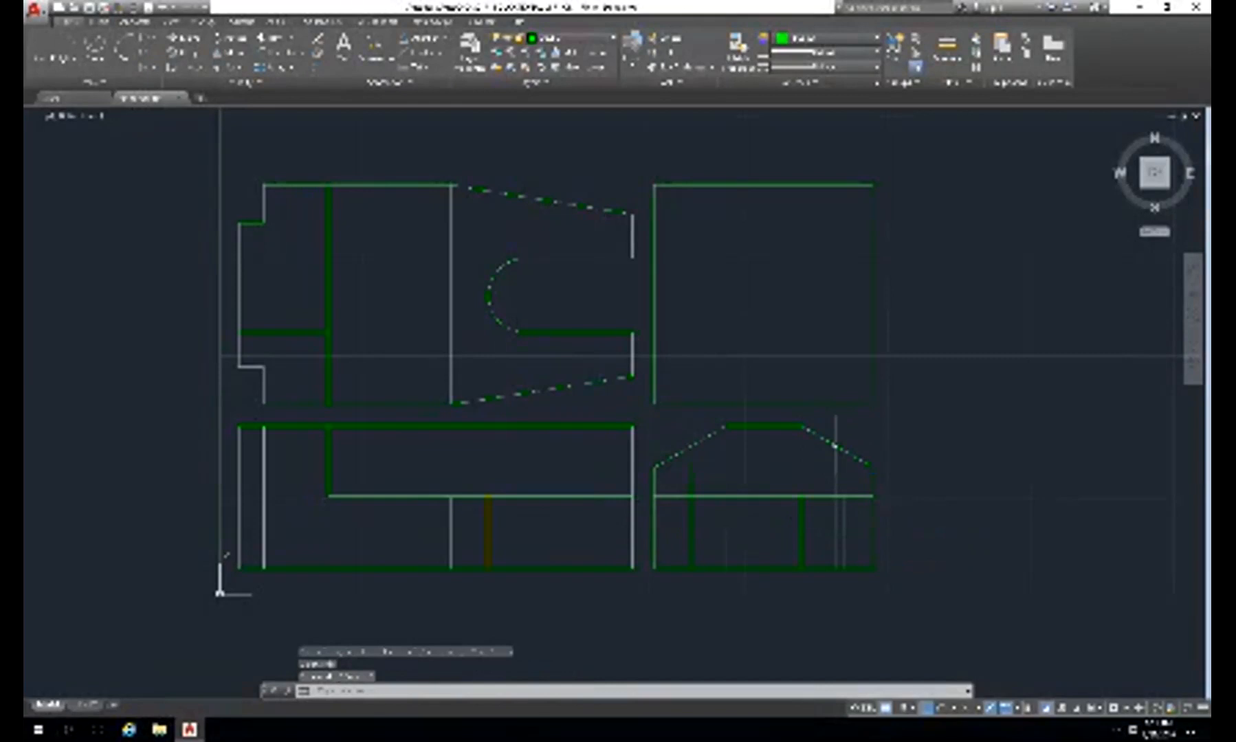
text(ex)
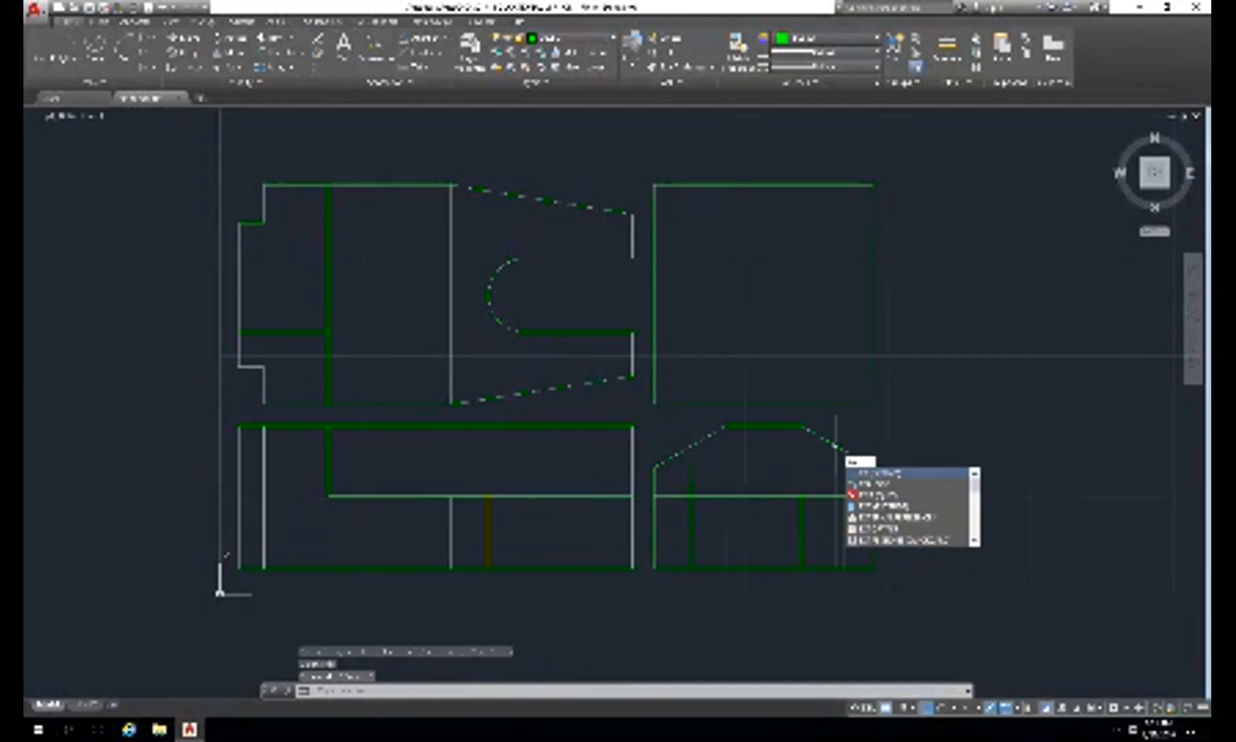
key(Return)
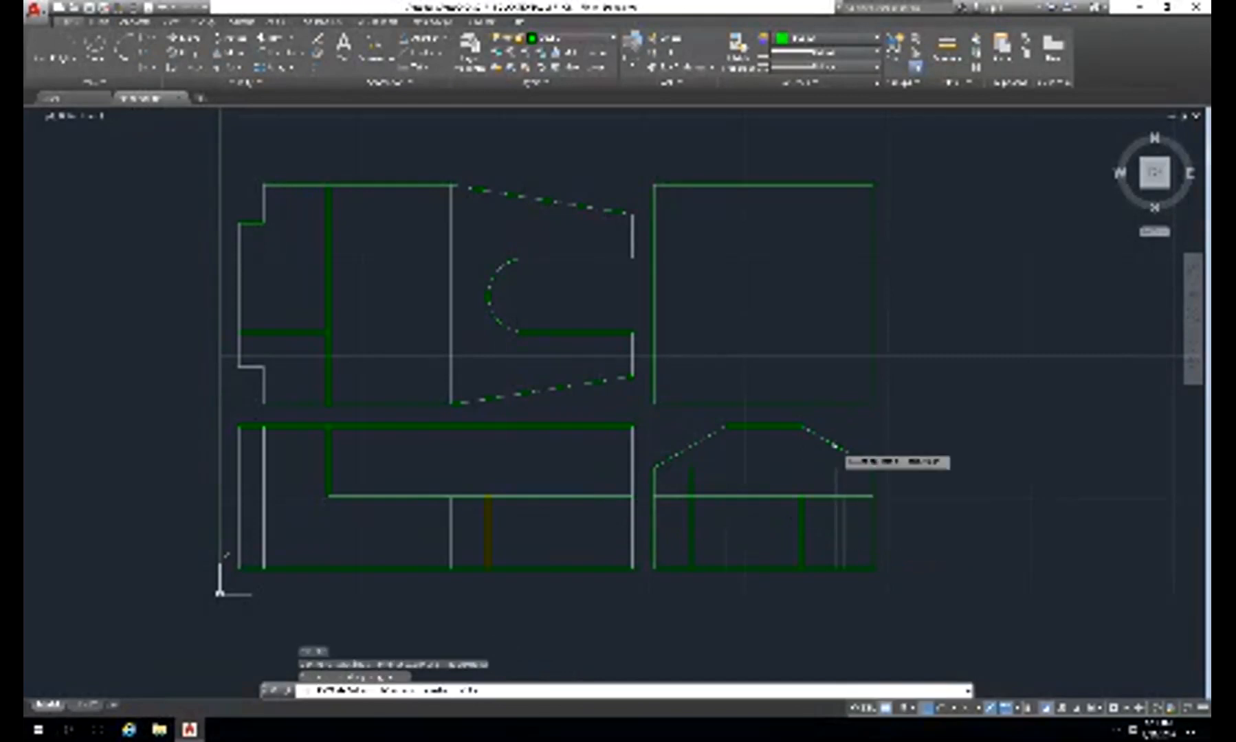
key(Return)
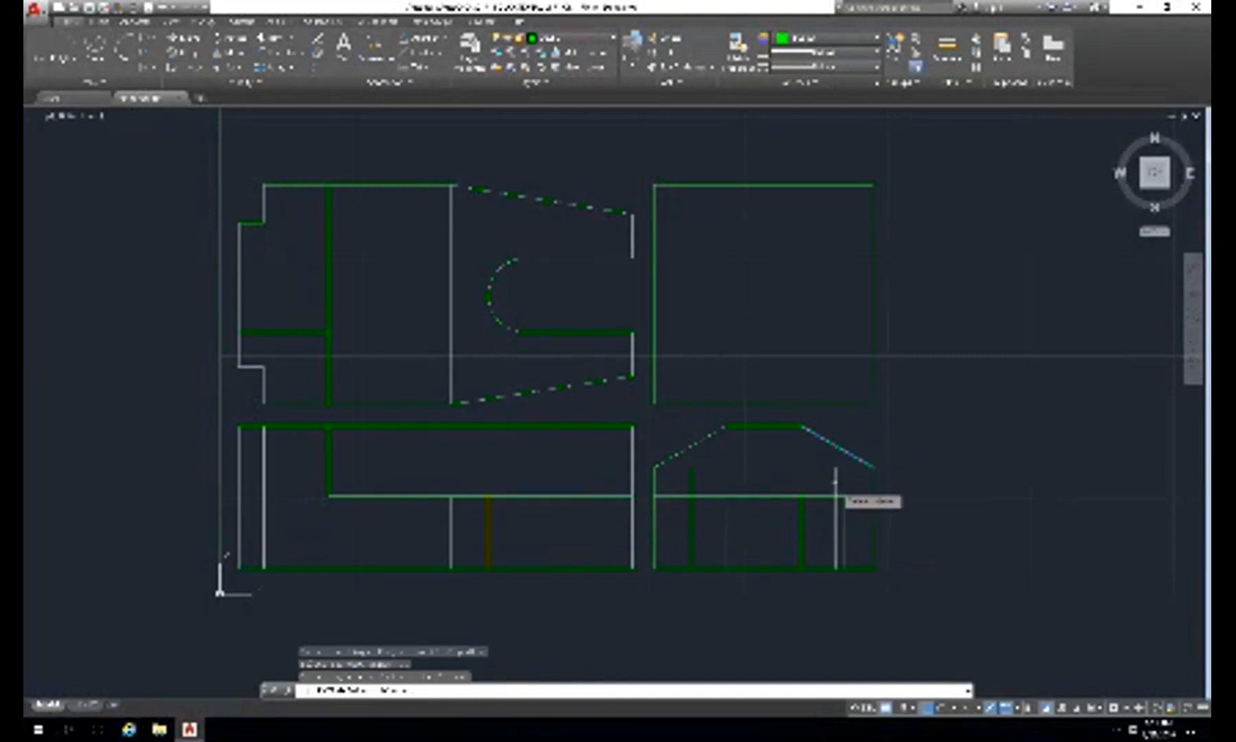
click(836, 485)
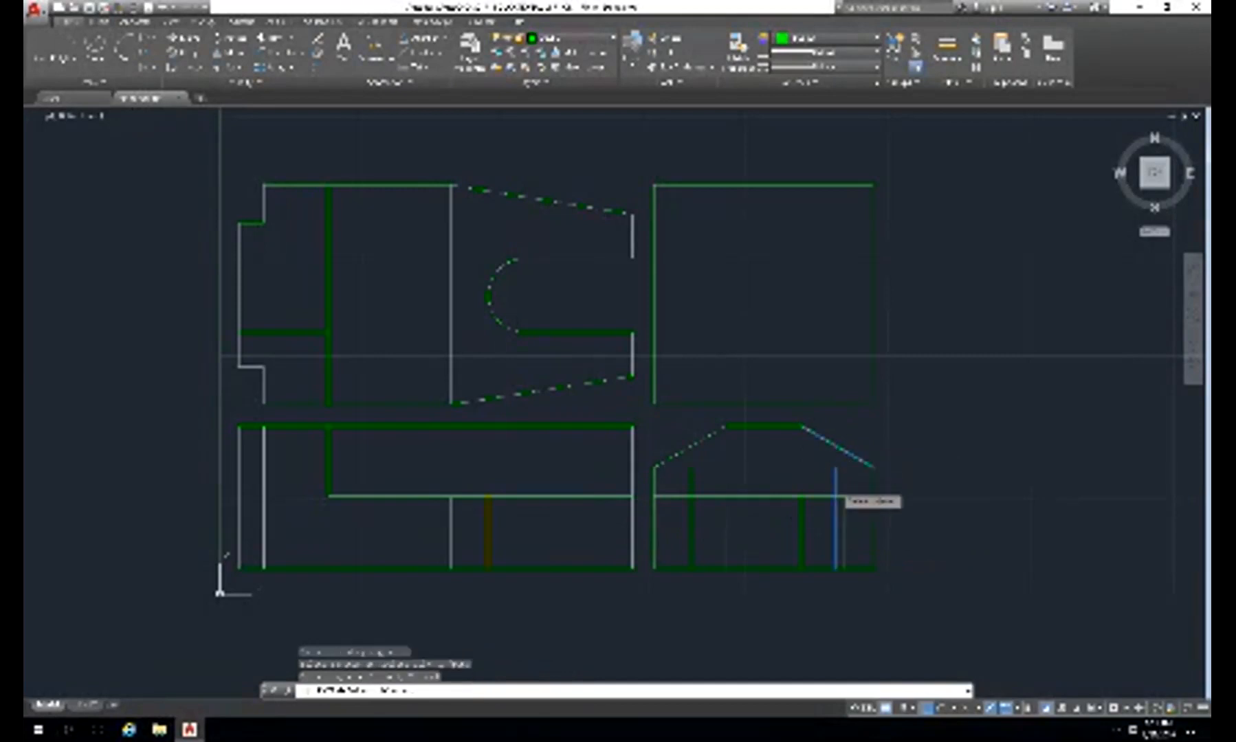
key(Escape)
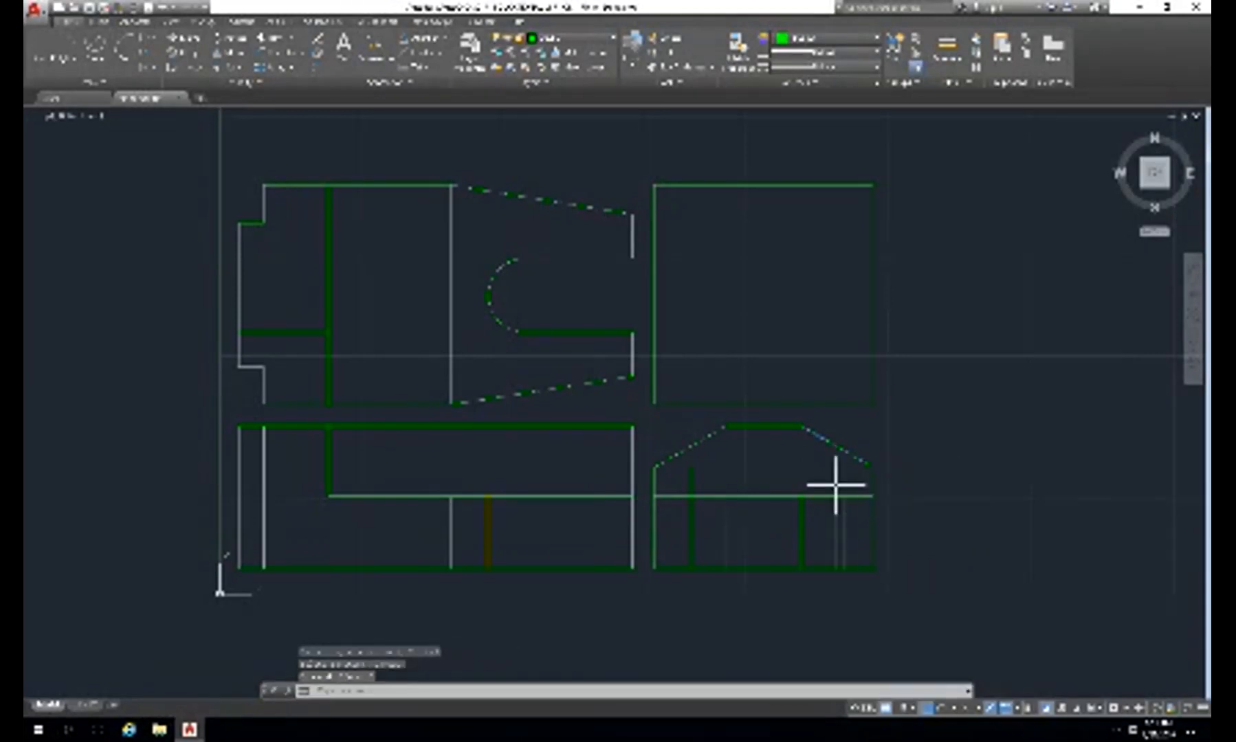
- Extend the inner vertical line near the side view's right edge up to the right sloped edge
right_click(836, 484)
click(863, 510)
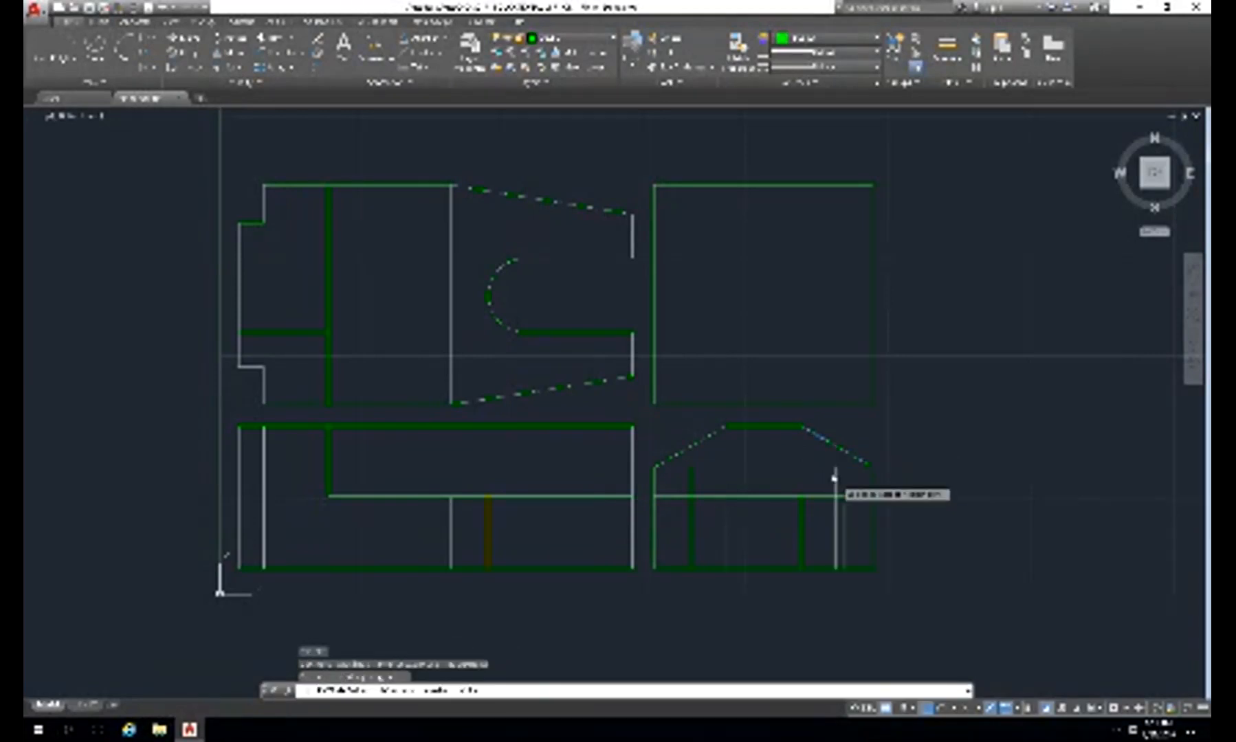
click(836, 485)
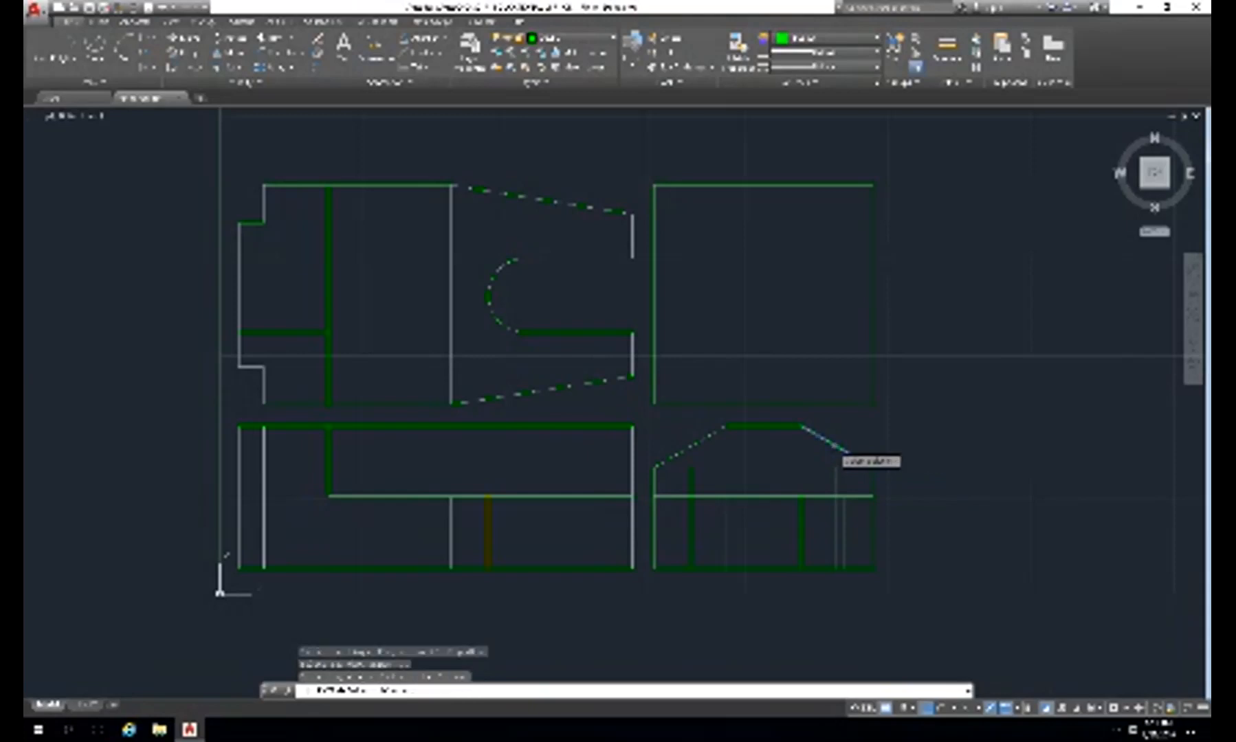
key(Return)
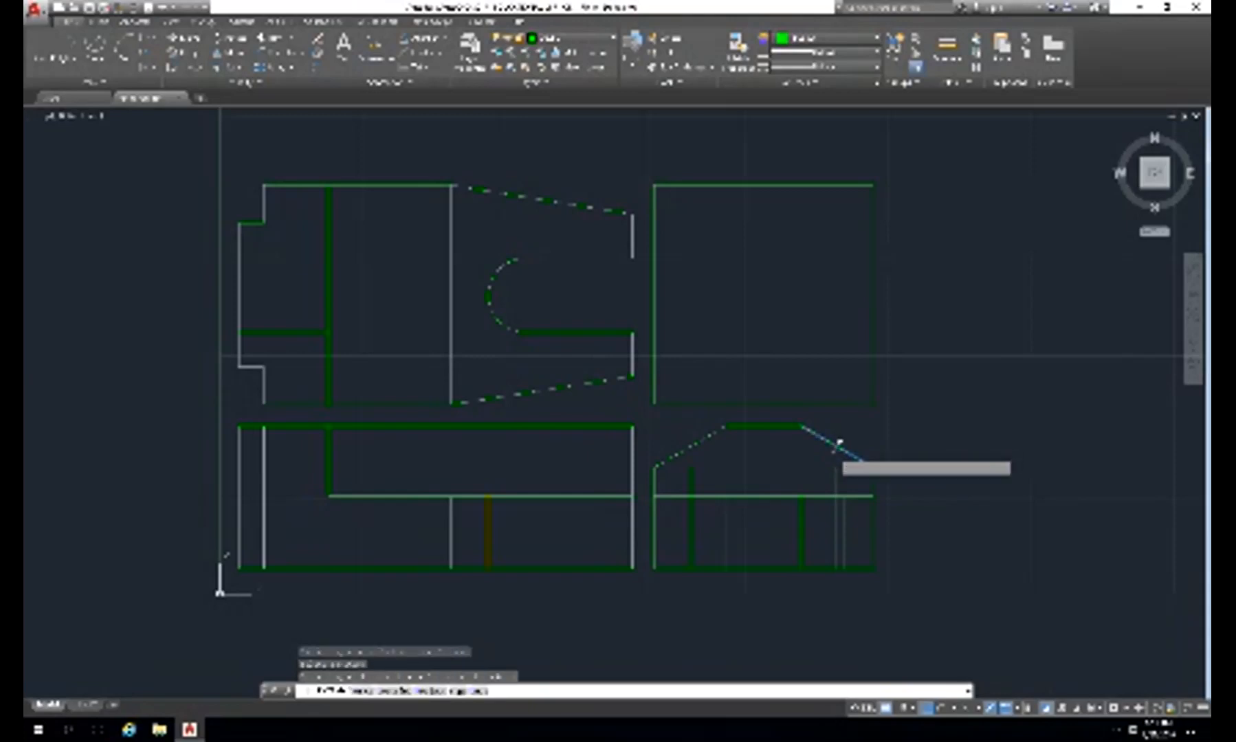
click(837, 483)
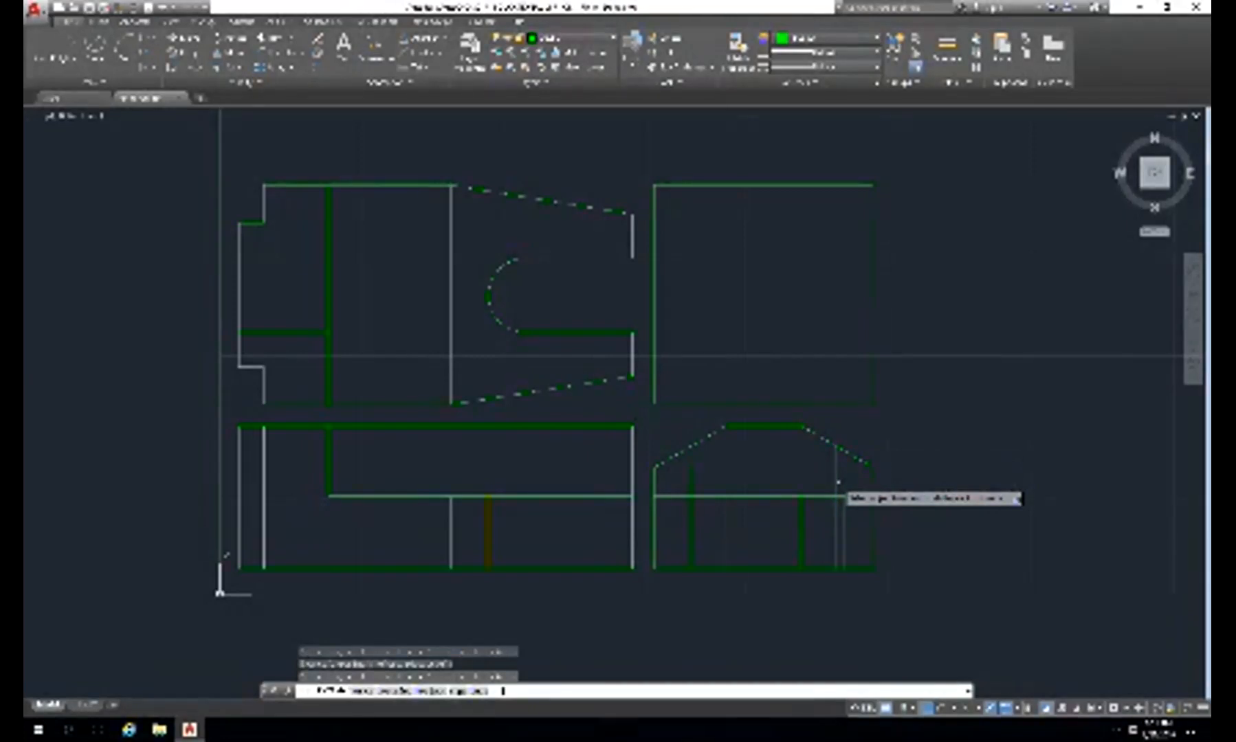
key(Return)
- Extend the inner vertical line near the side view's left edge up to the left sloped edge
key(Return)
click(690, 447)
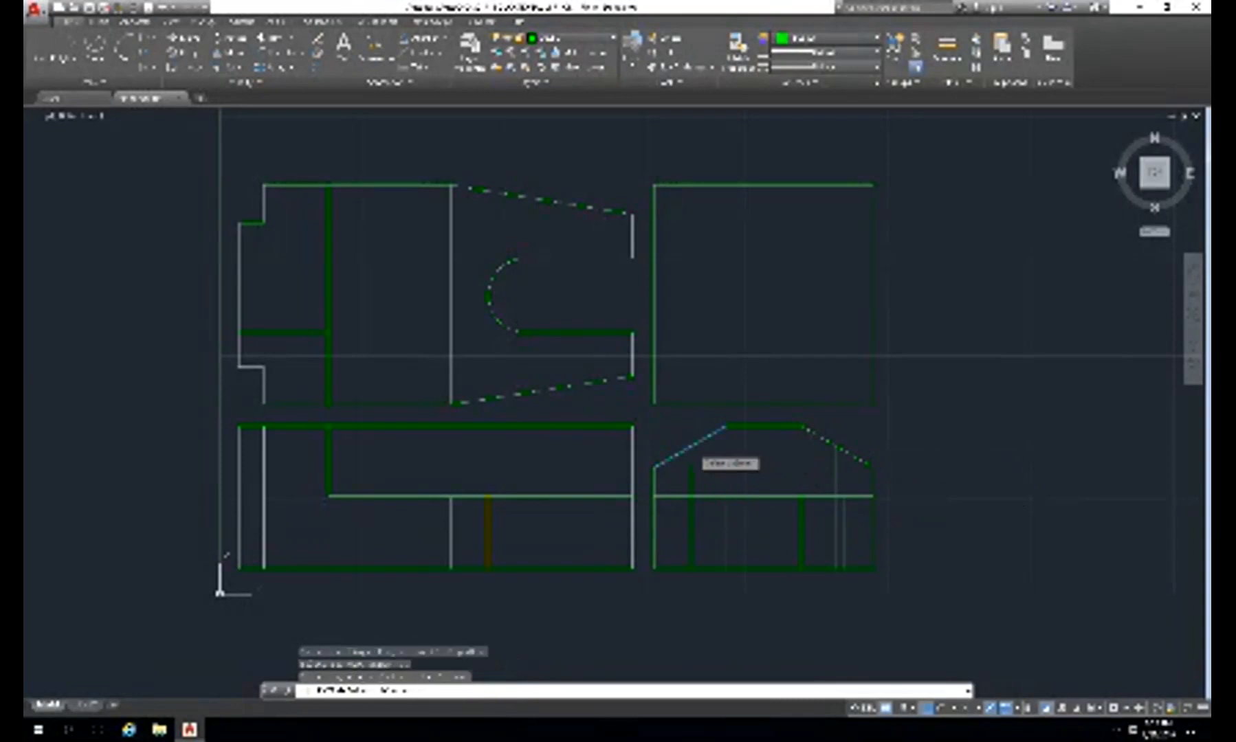
key(Return)
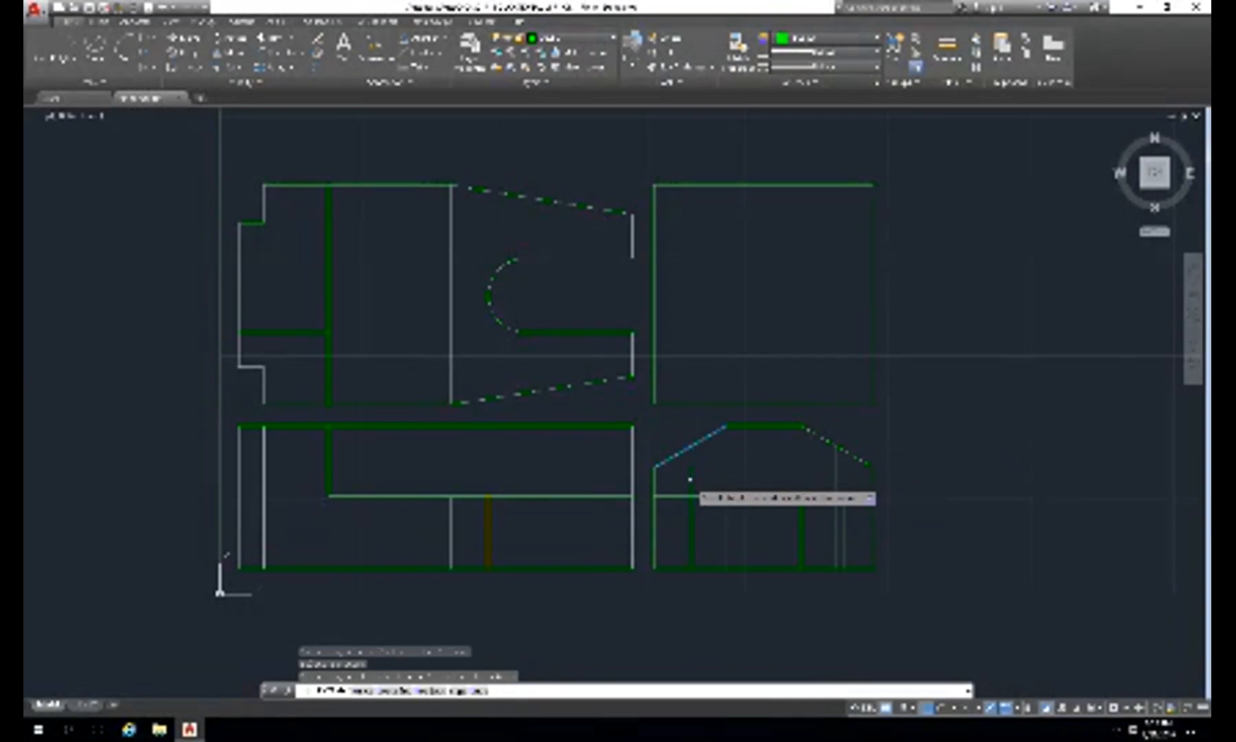
click(692, 490)
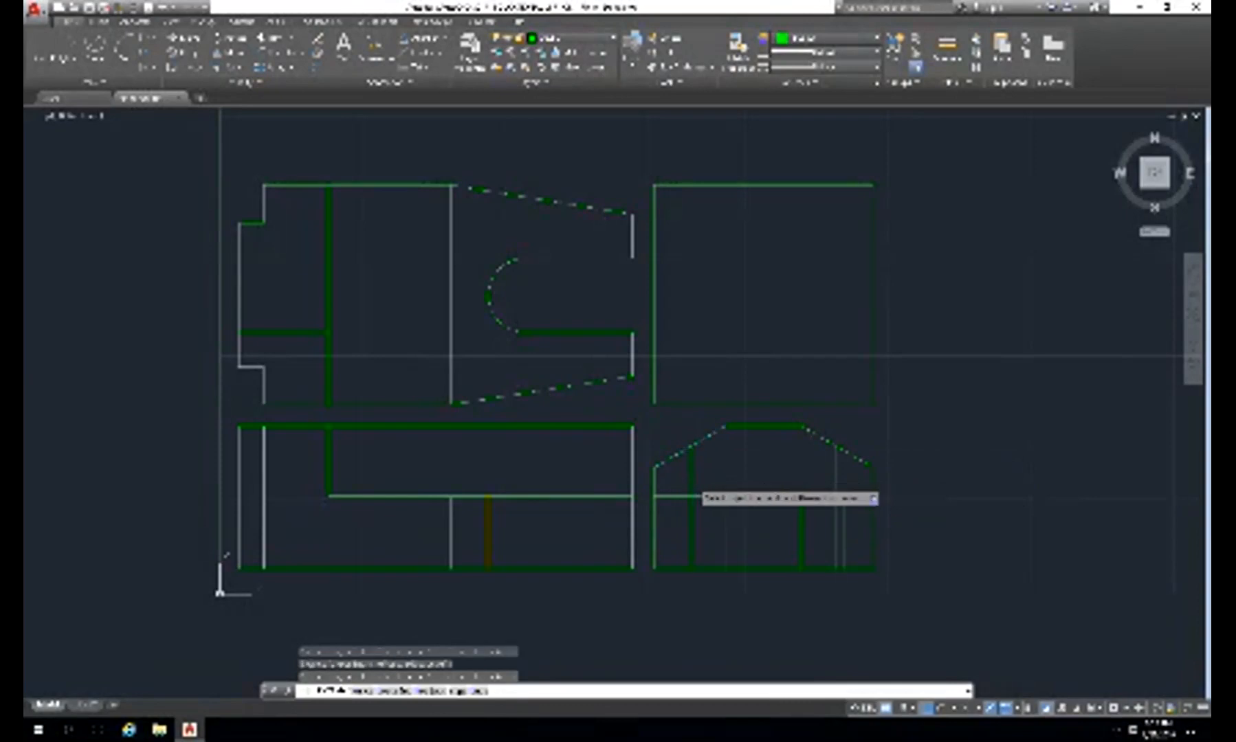
key(Return)
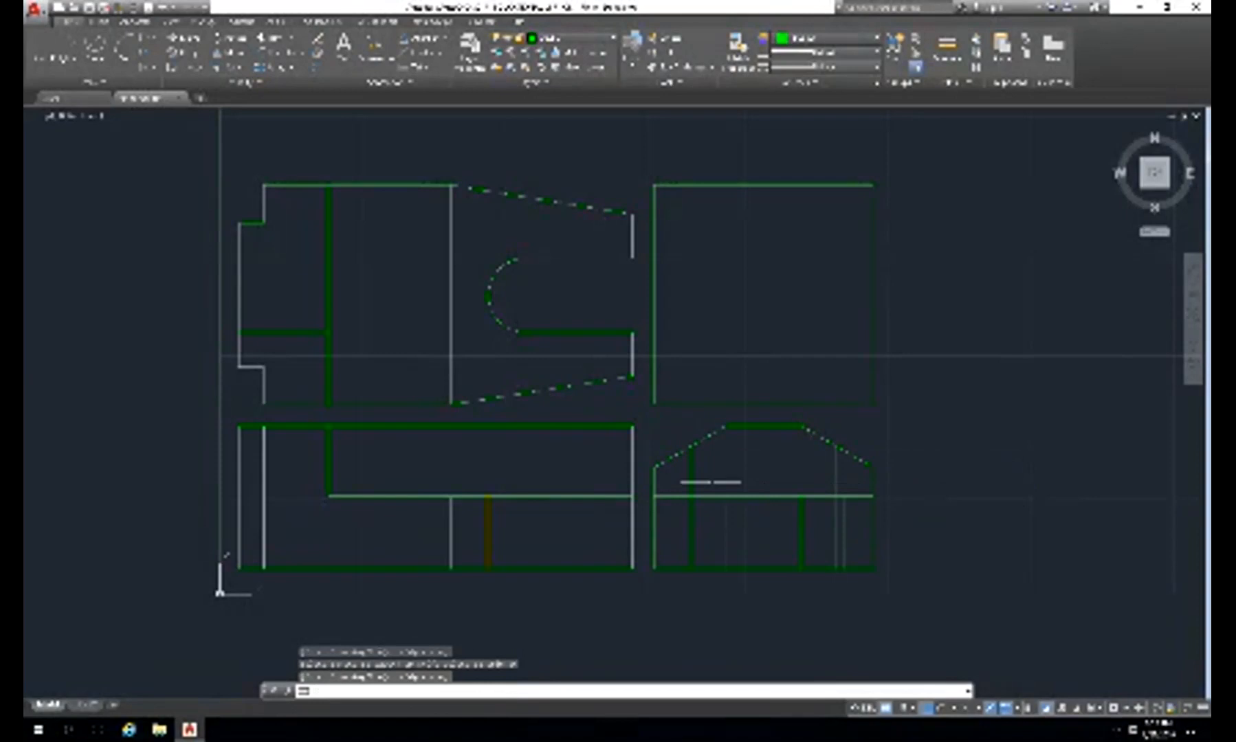
key(Escape)
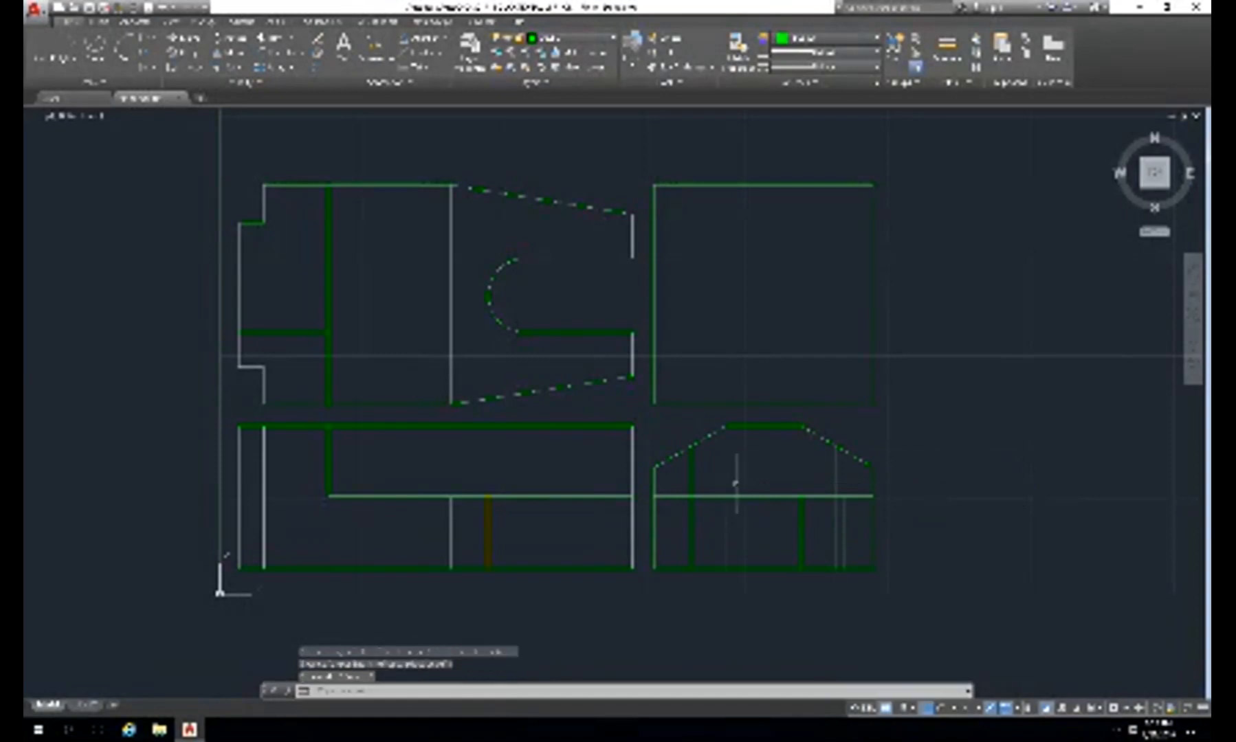
- Assign the side view's two extended vertical lines to the yellow layer
click(692, 482)
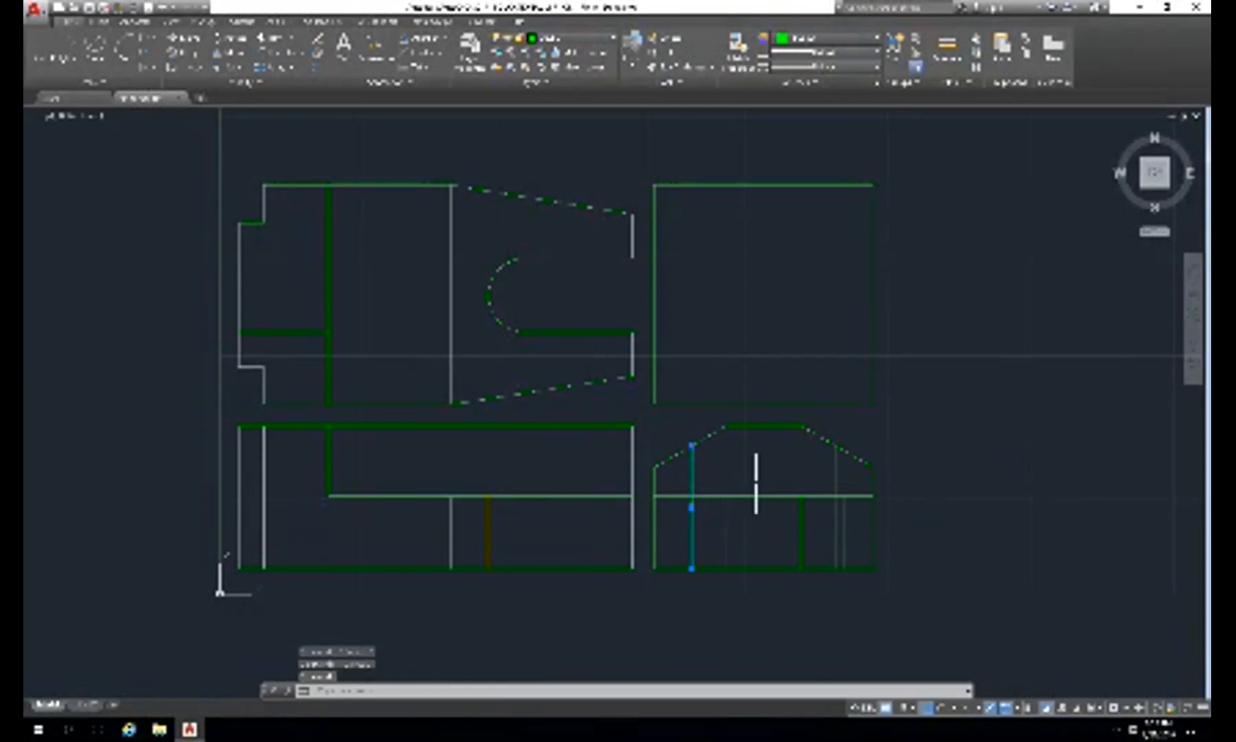
click(834, 480)
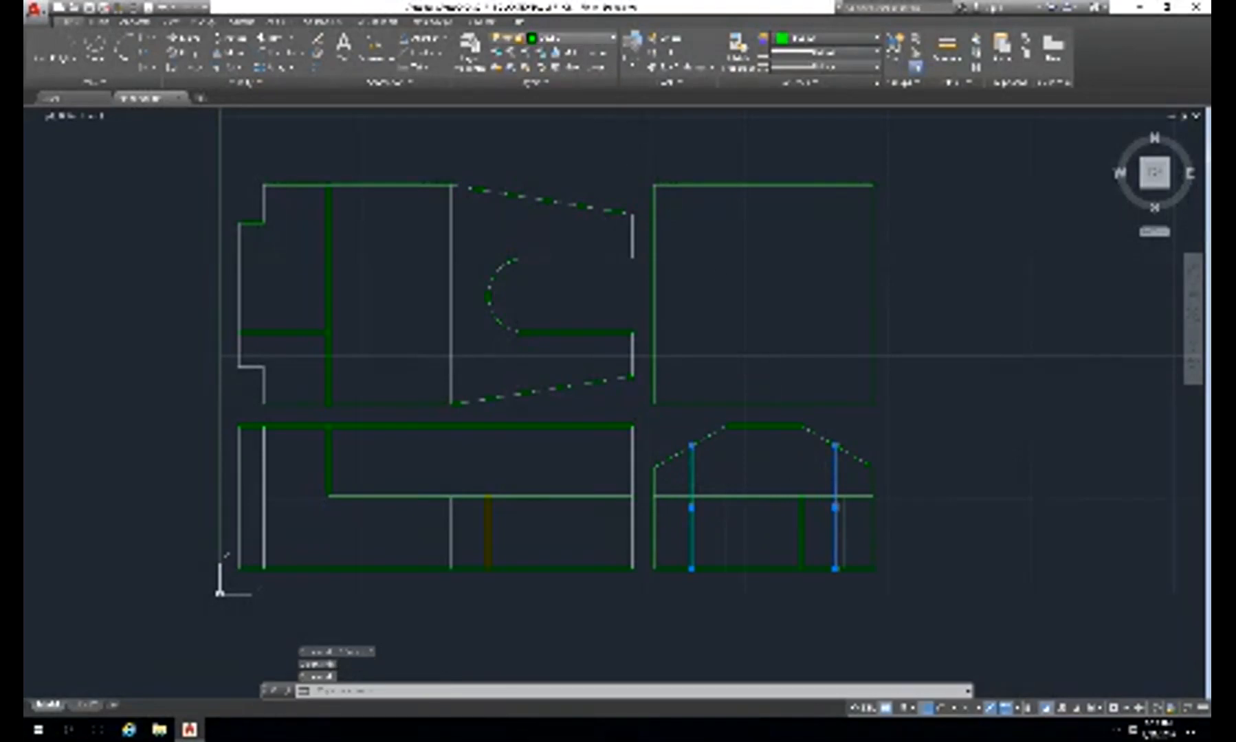
click(570, 38)
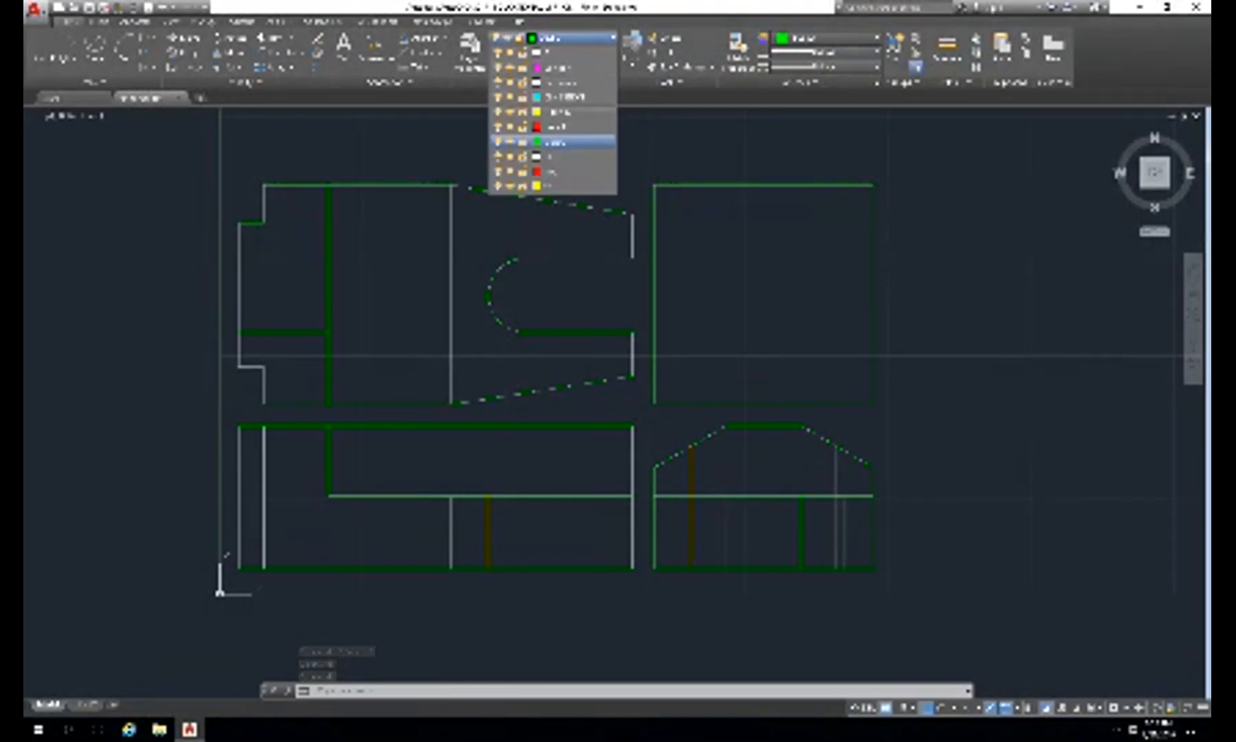
click(583, 111)
key(Escape)
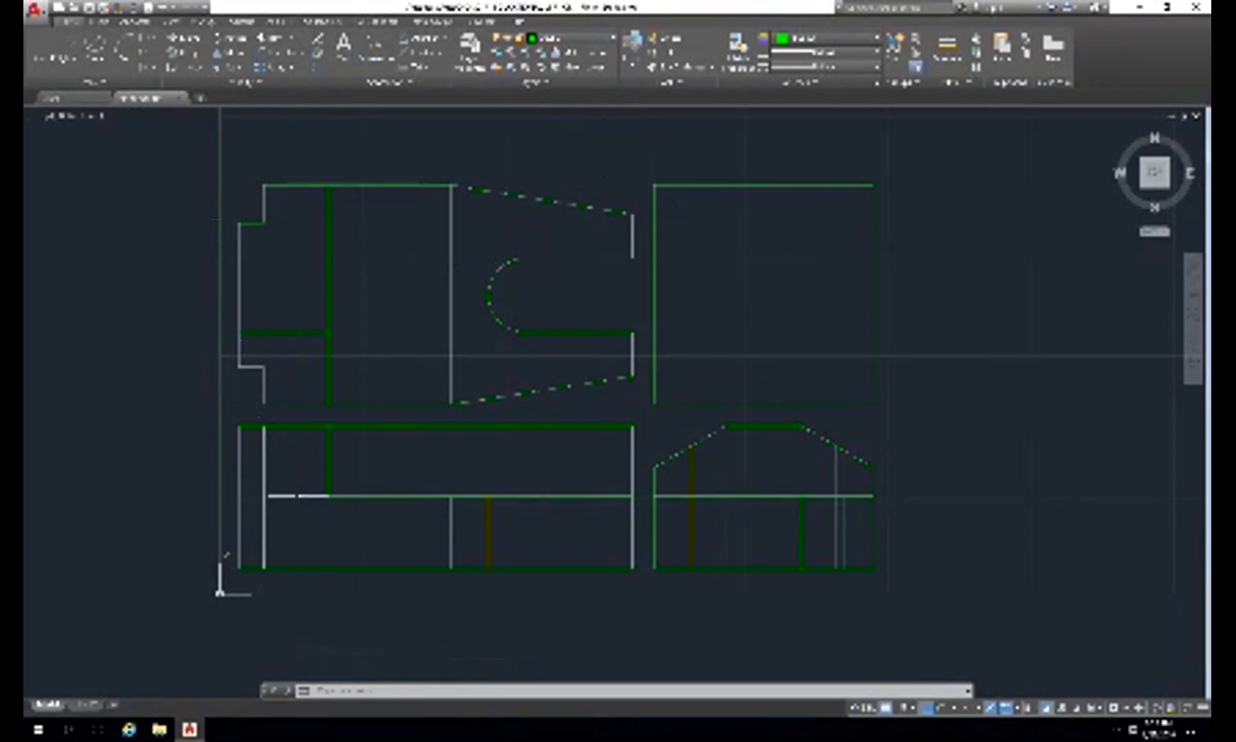
- Trim the front view's vertical notch line above the short horizontal line in the raised left block
click(298, 496)
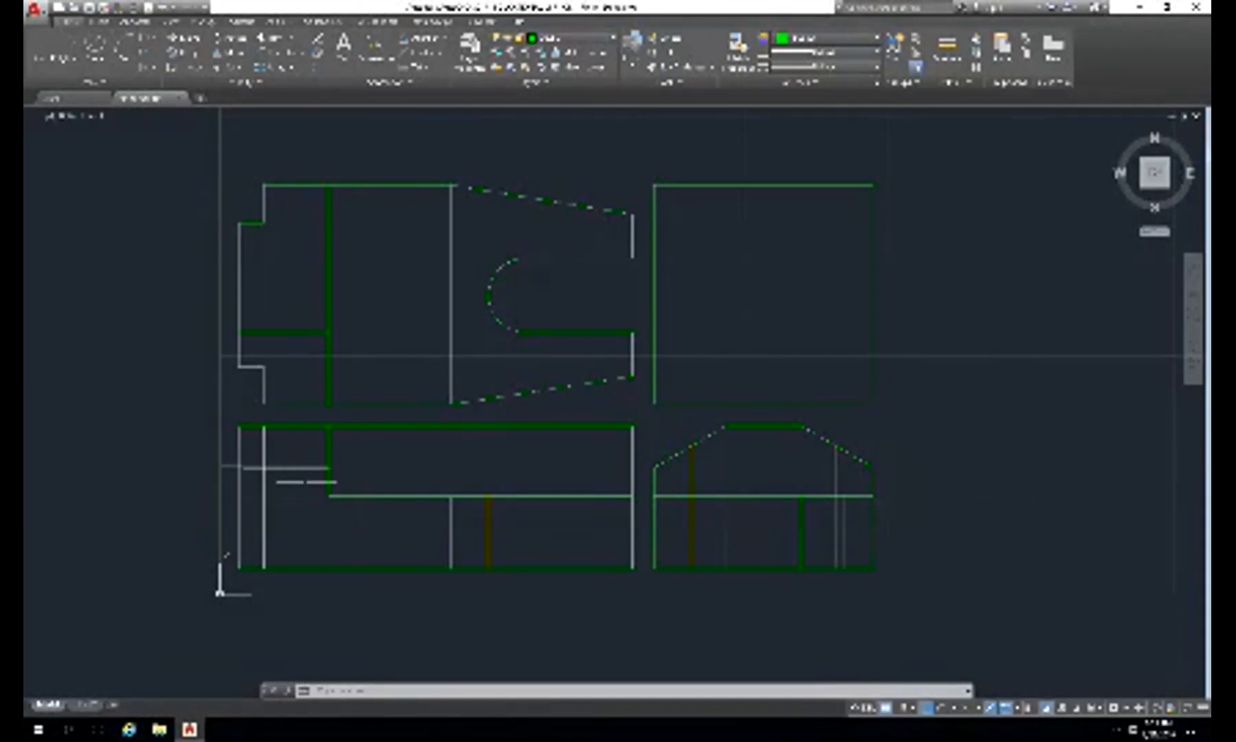
text(tr)
key(Return)
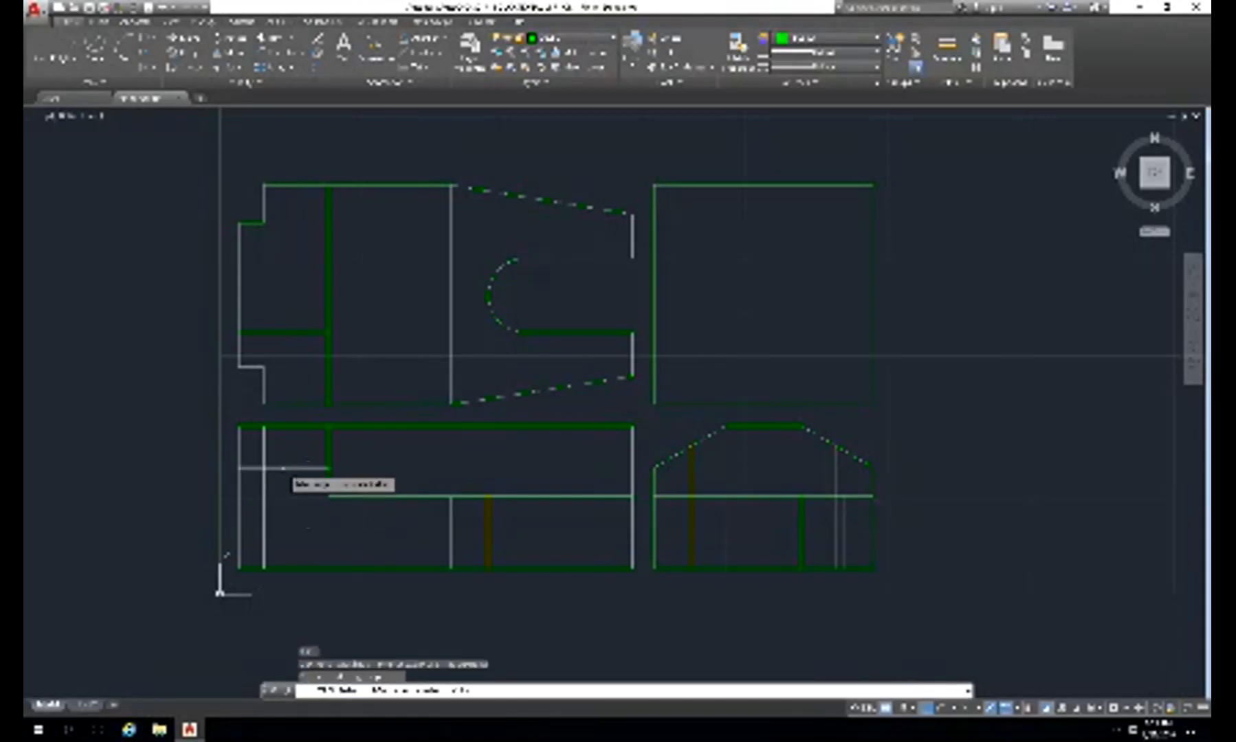
key(Return)
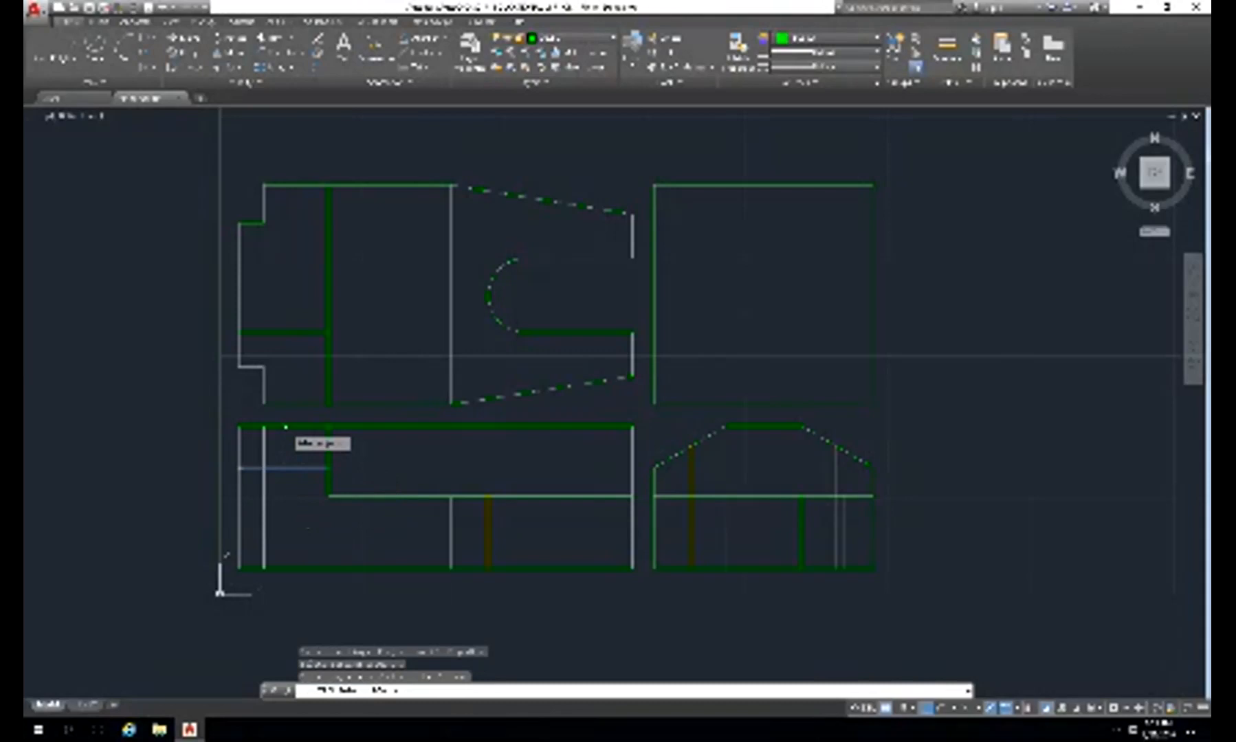
click(285, 426)
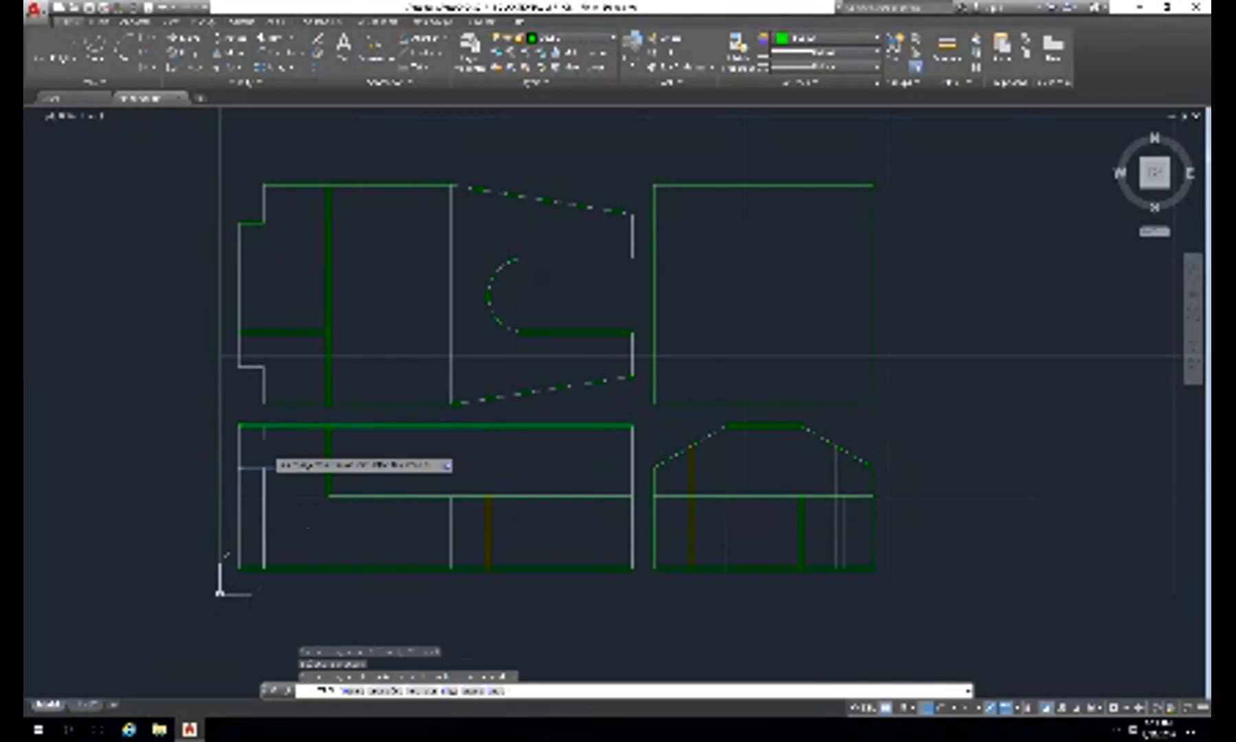
click(264, 448)
key(Escape)
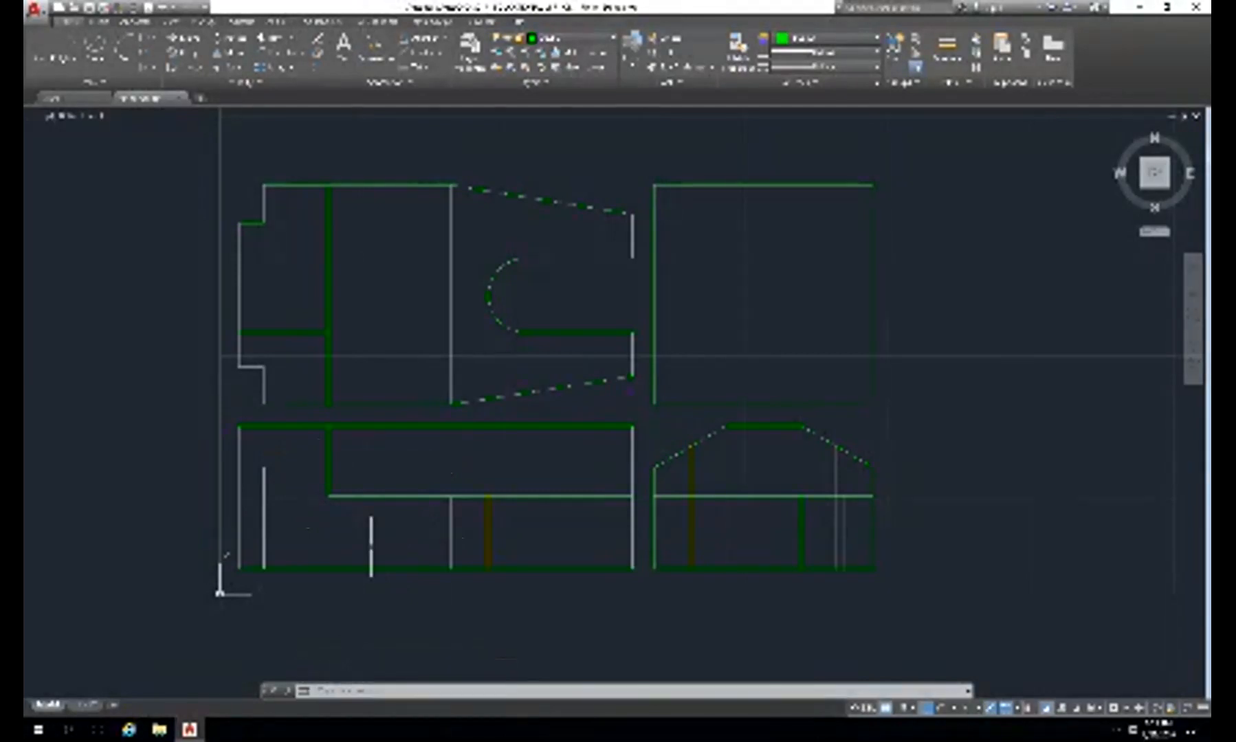
- Trim the front view's upper edge and right edge back to the step's vertical and horizontal lines, leaving an L-shaped outline
text(m)
key(Return)
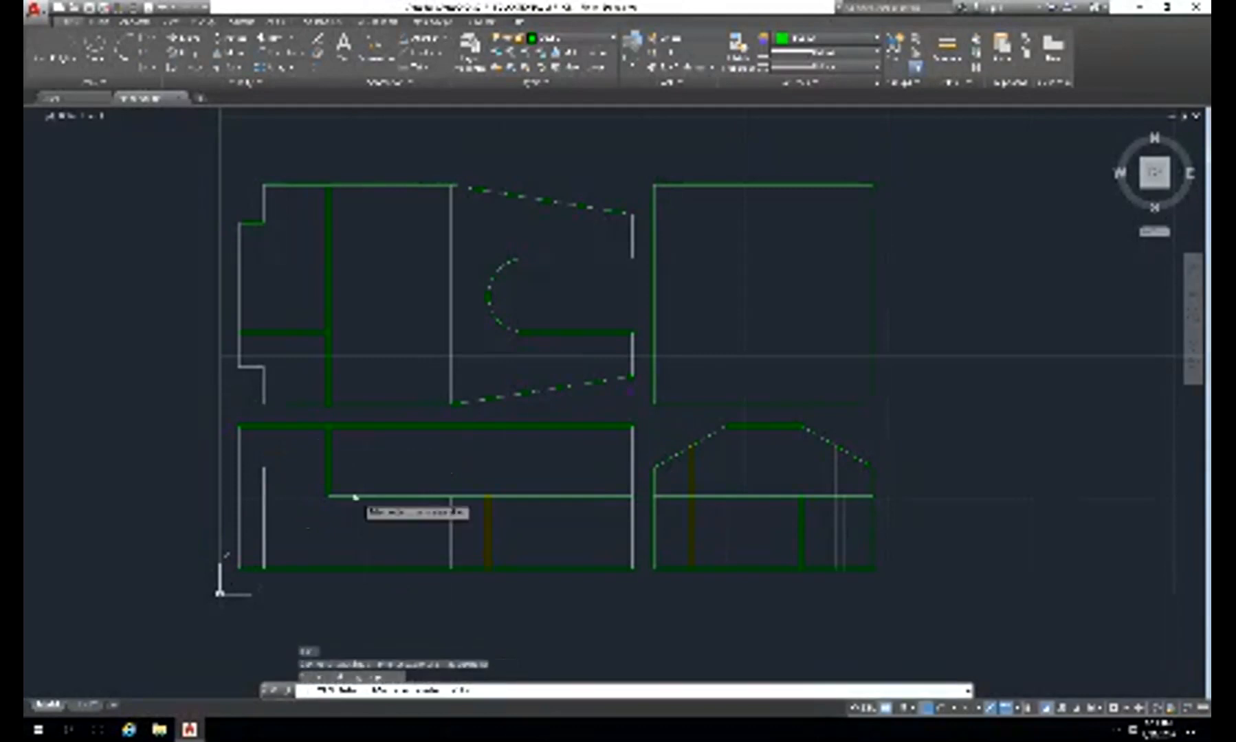
click(329, 448)
key(Return)
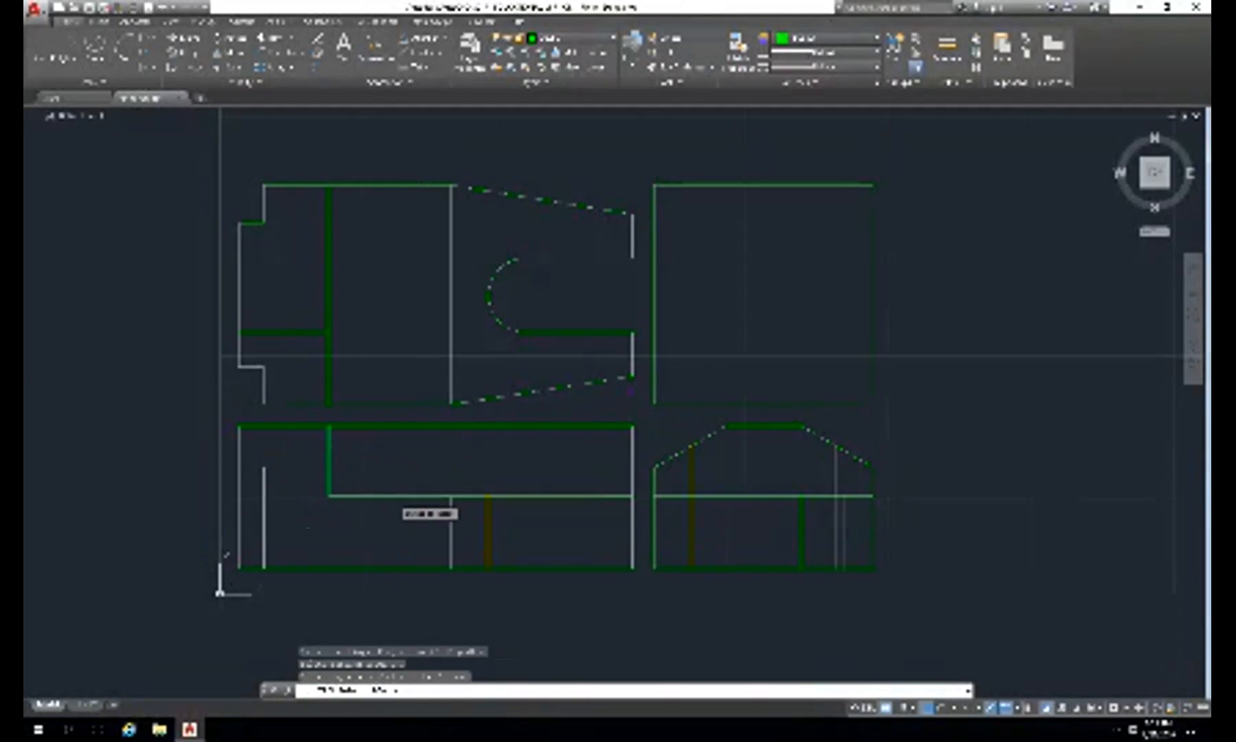
click(390, 496)
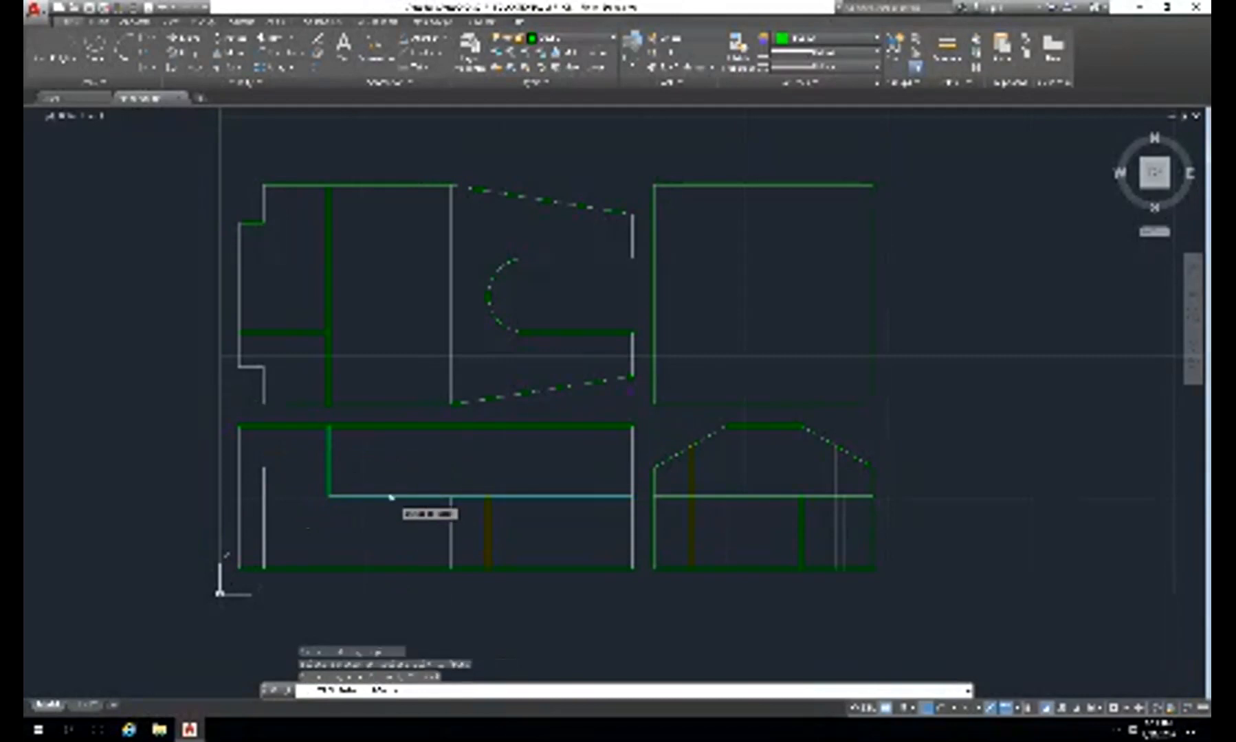
key(Return)
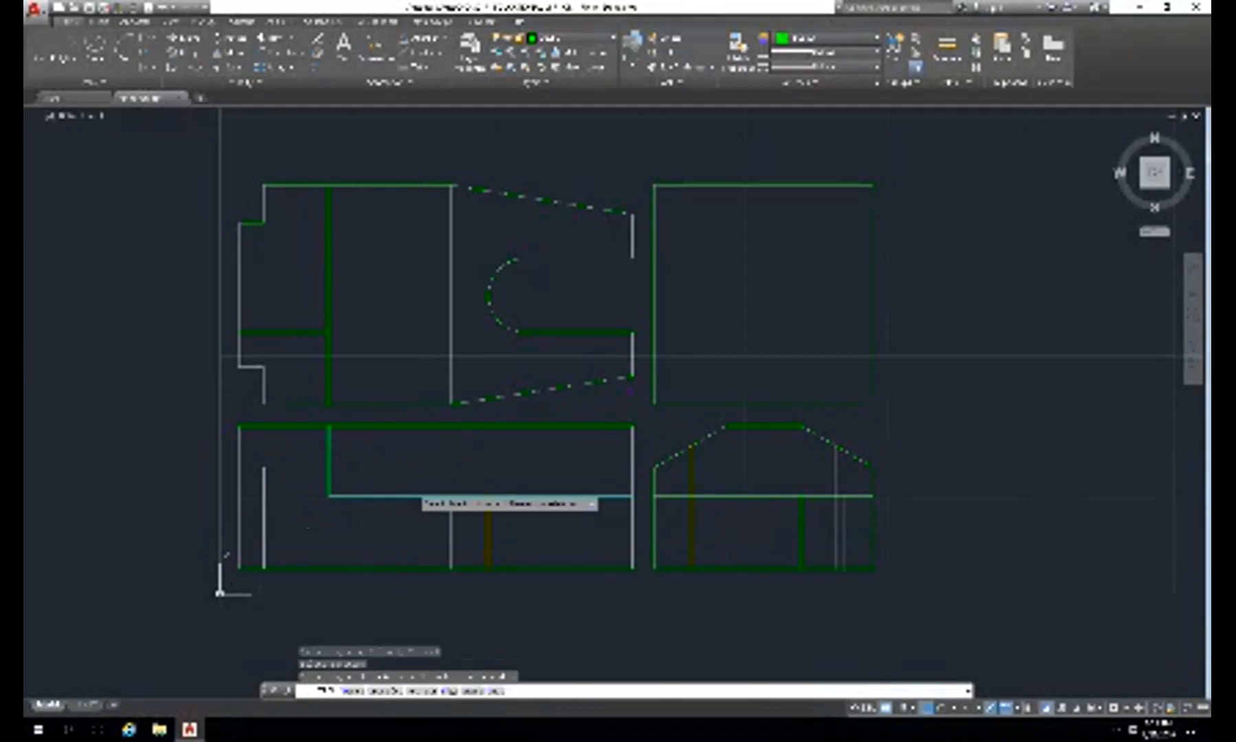
click(438, 426)
click(633, 467)
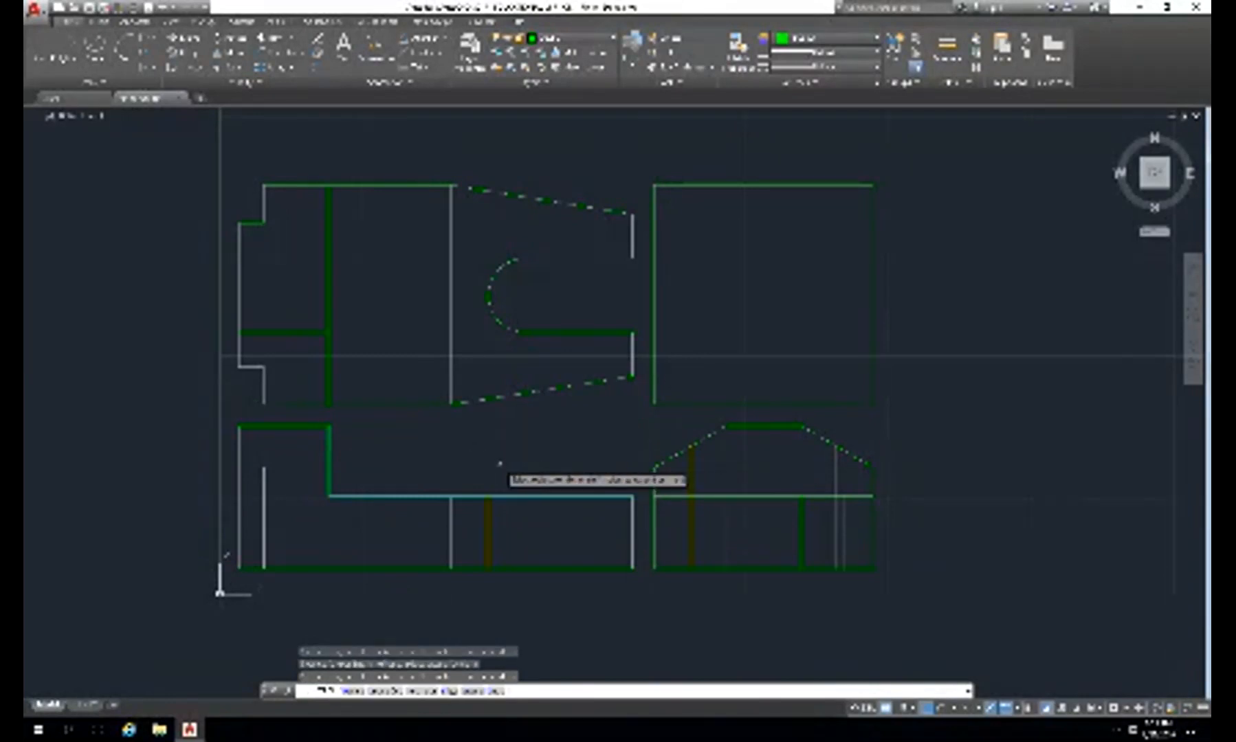
key(Escape)
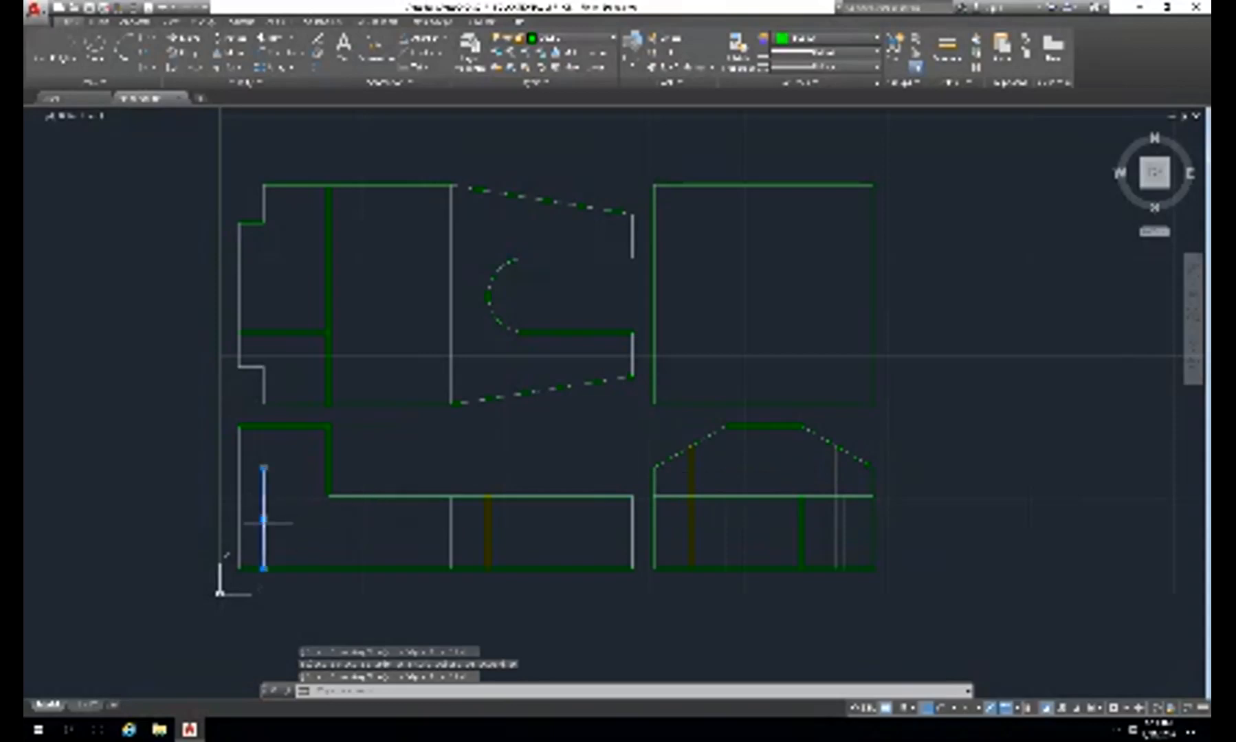
- Assign the front view's shortened vertical notch line to the green layer
click(264, 521)
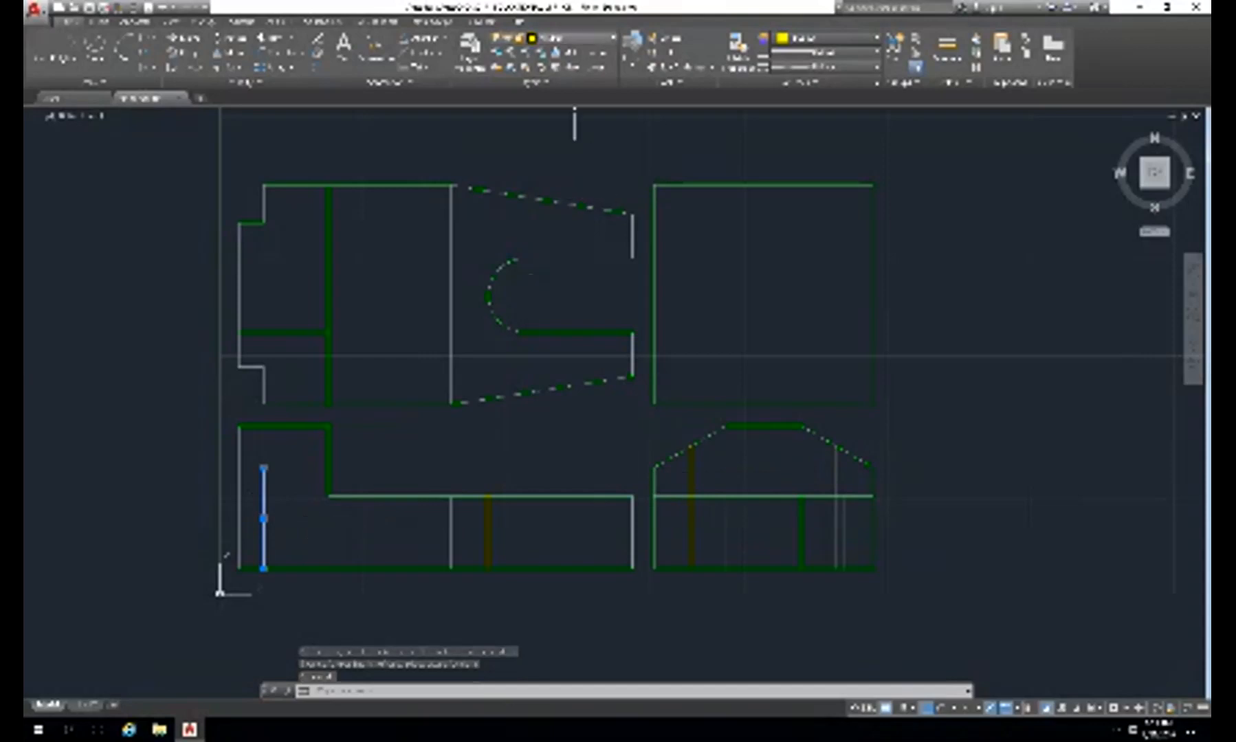
click(591, 38)
click(553, 141)
click(582, 153)
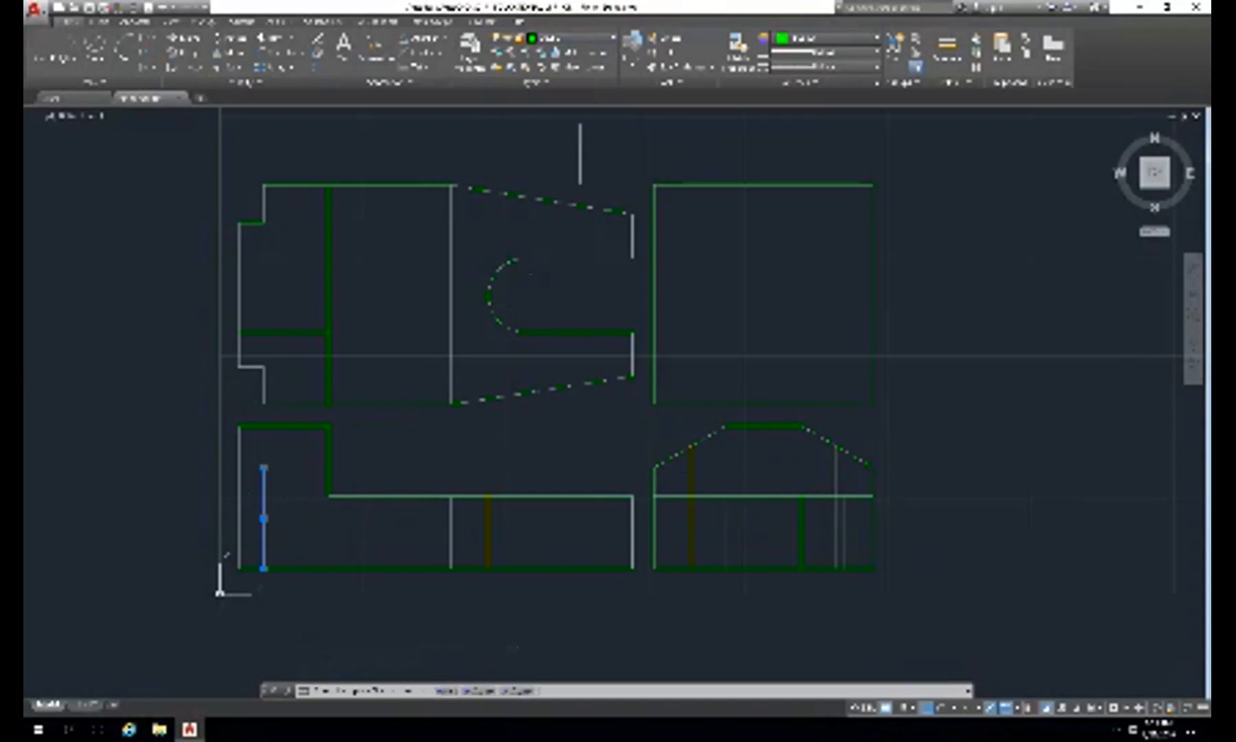
click(578, 139)
click(580, 152)
key(Escape)
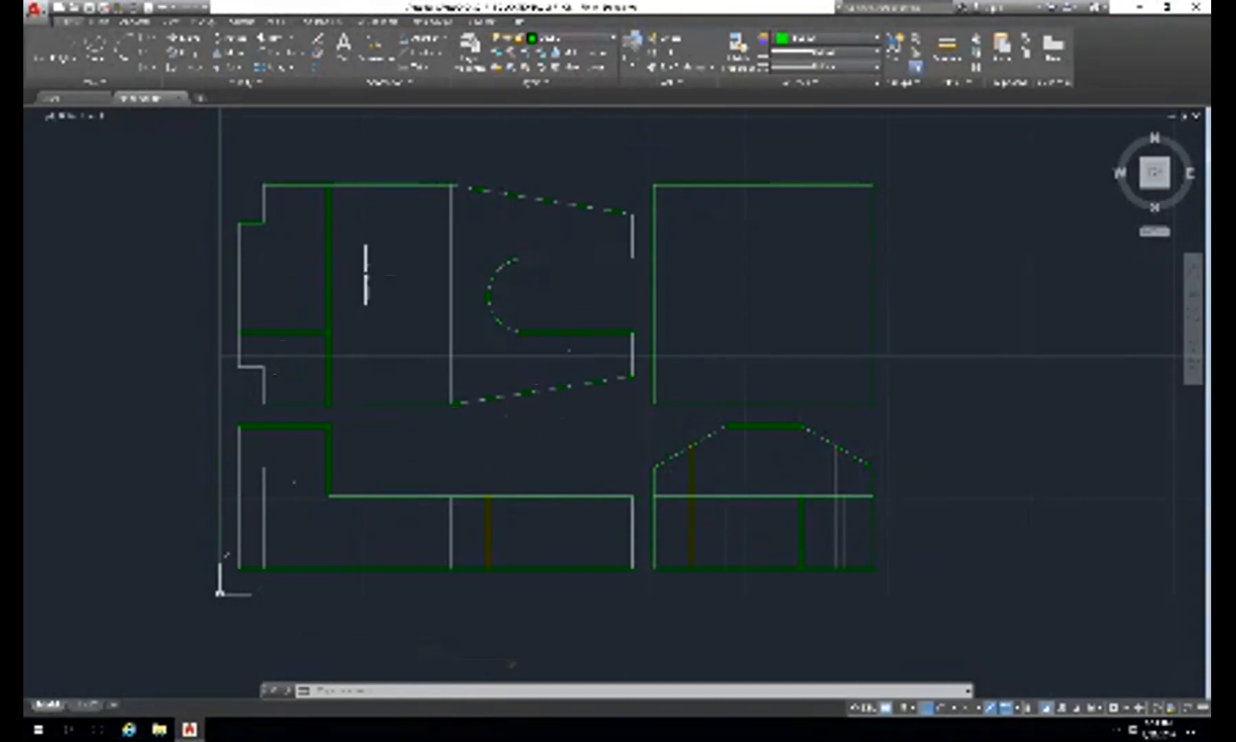
- Erase the top view's full-height vertical line between the starts of the two sloped edges
text(l)
key(Return)
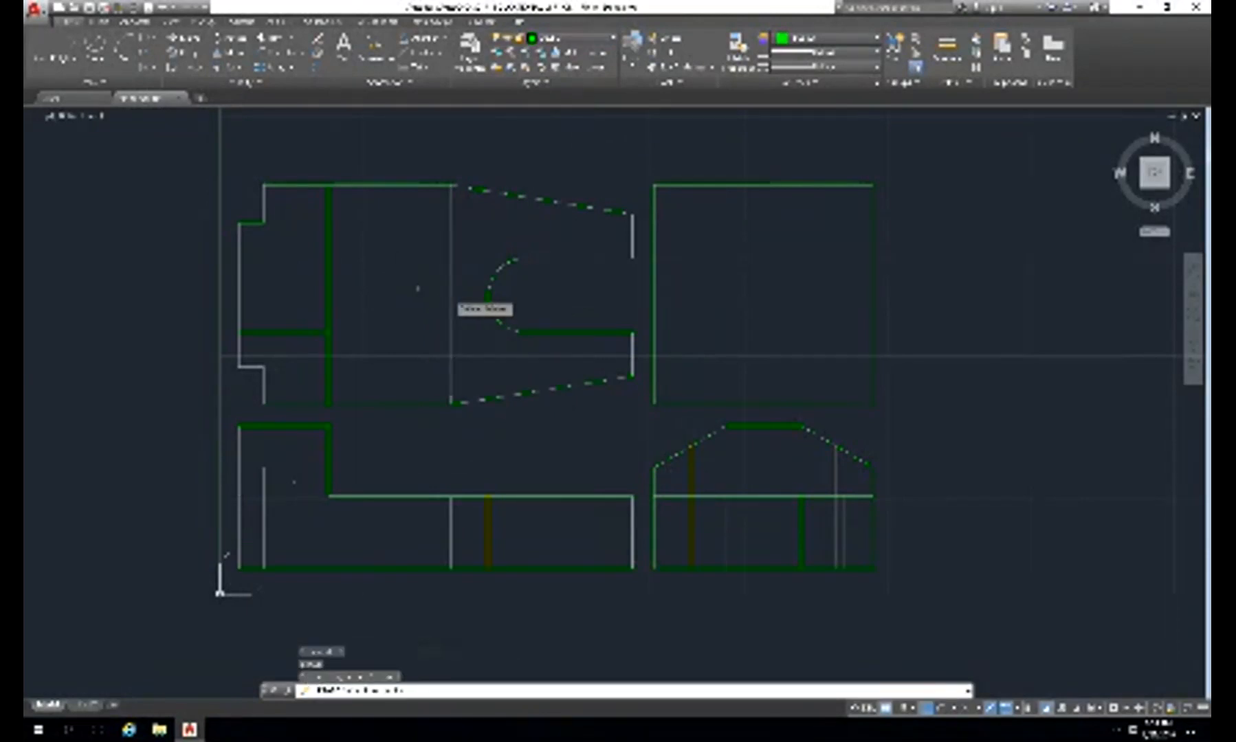
key(Escape)
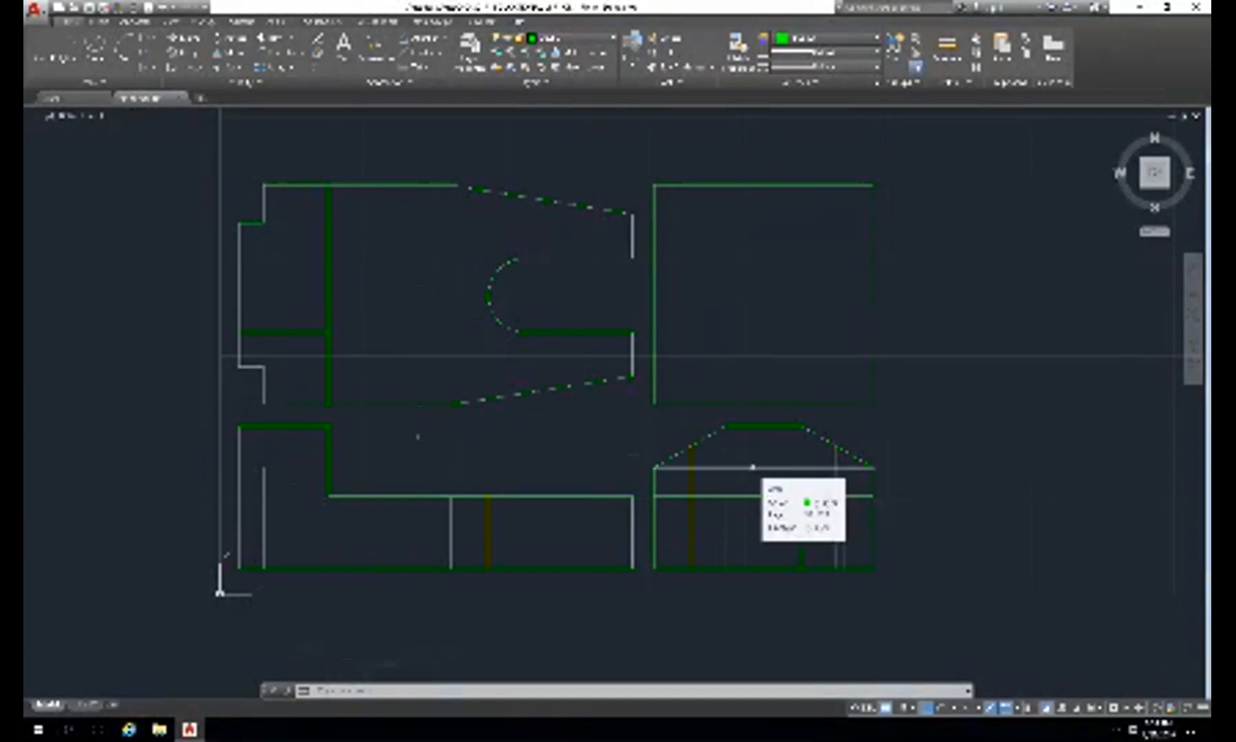
- Erase the side view's horizontal line between the lower ends of its two sloped edges
text(e)
key(Return)
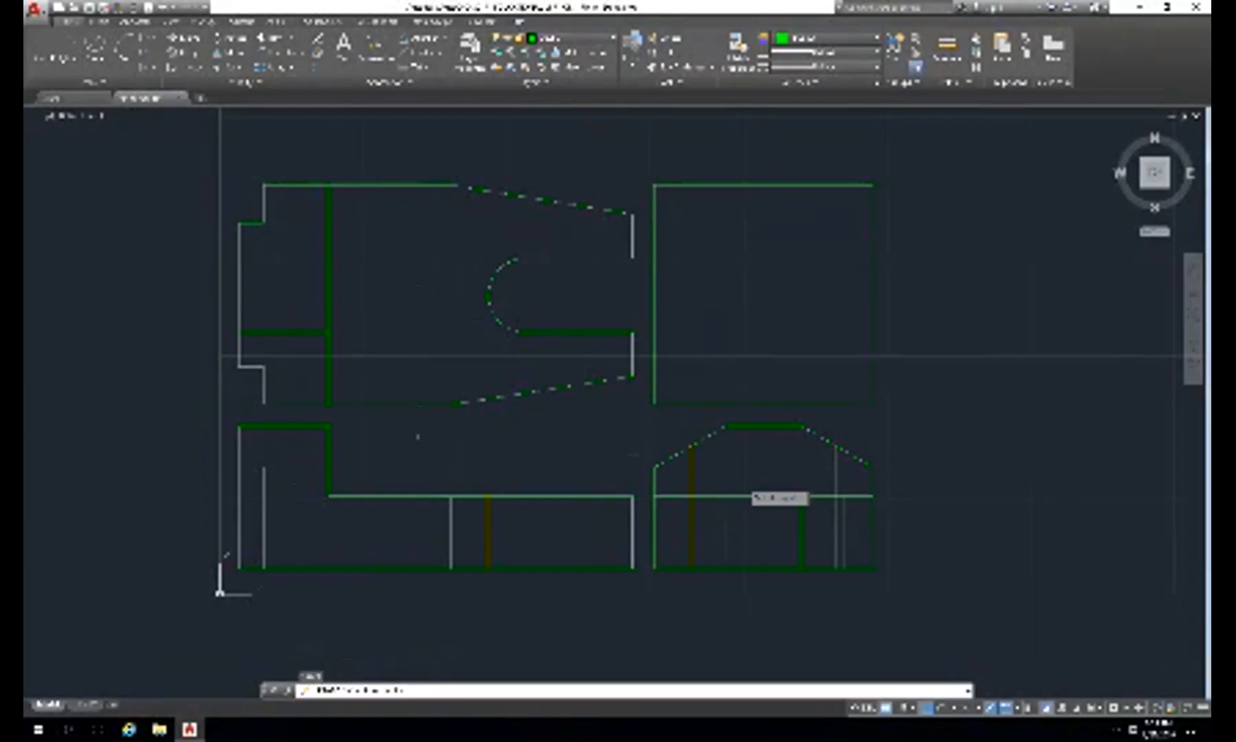
click(742, 465)
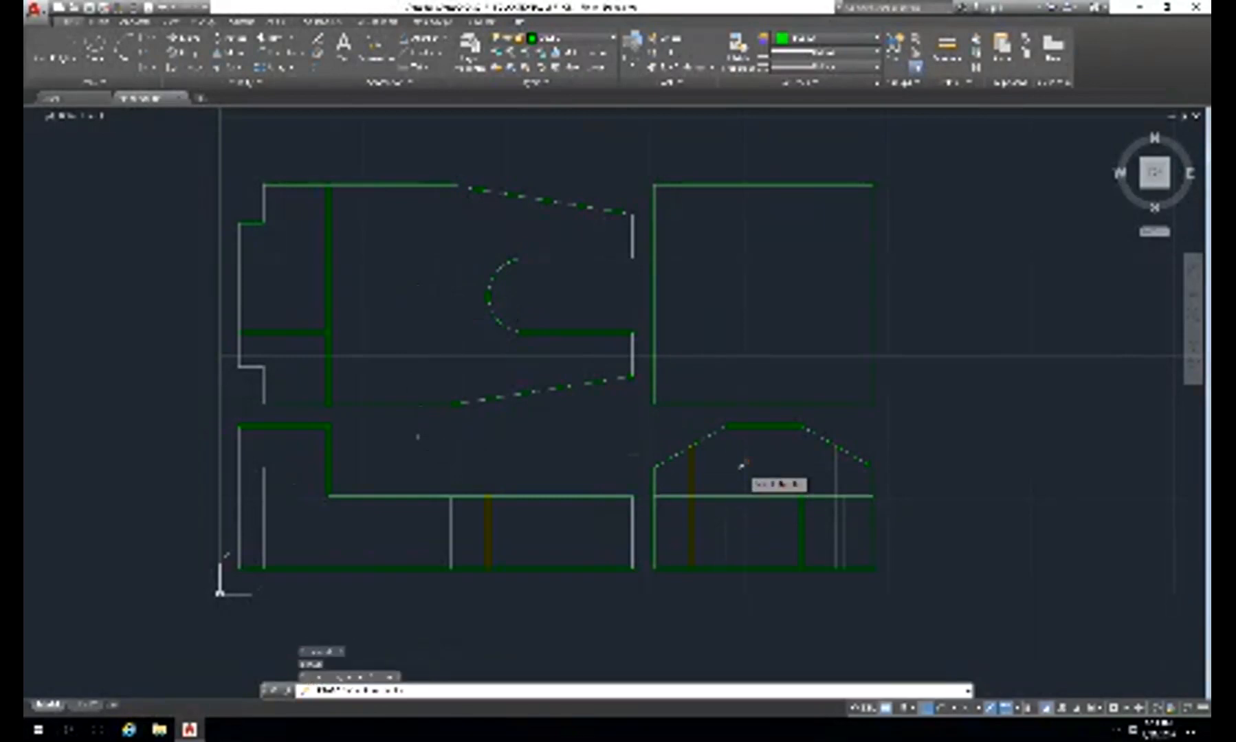
key(Return)
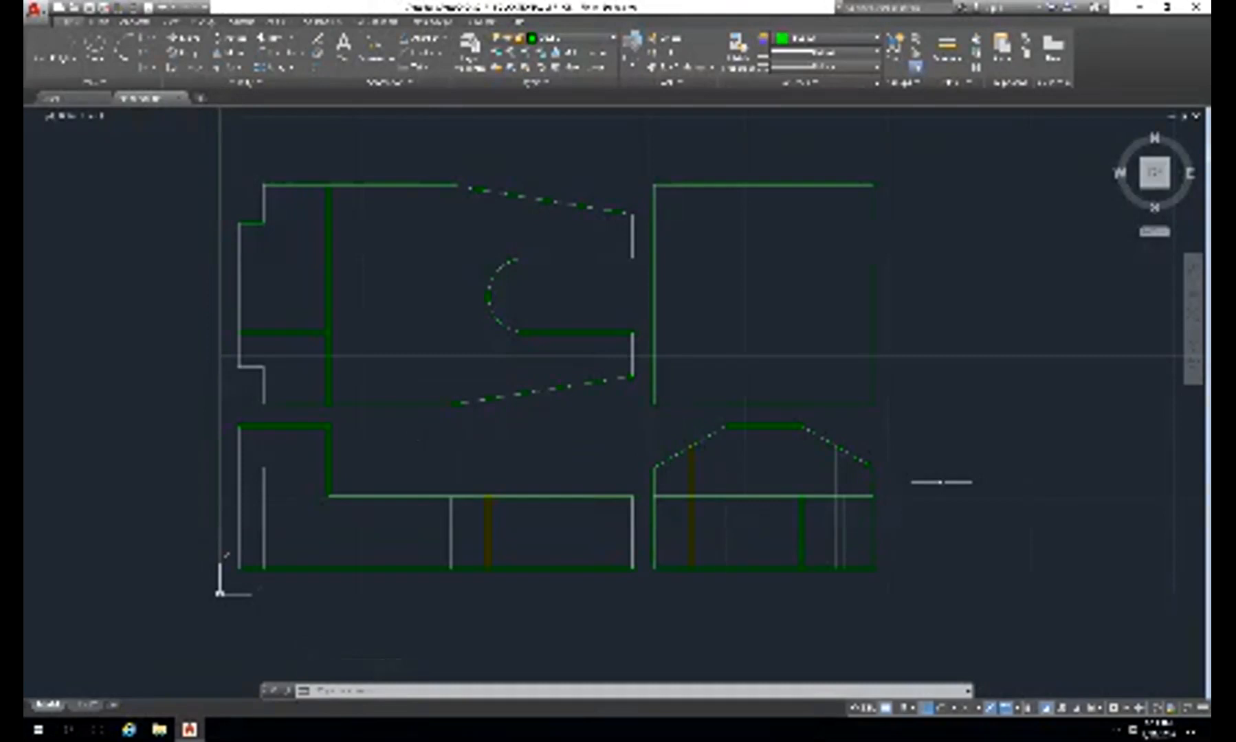
key(Escape)
key(Escape)
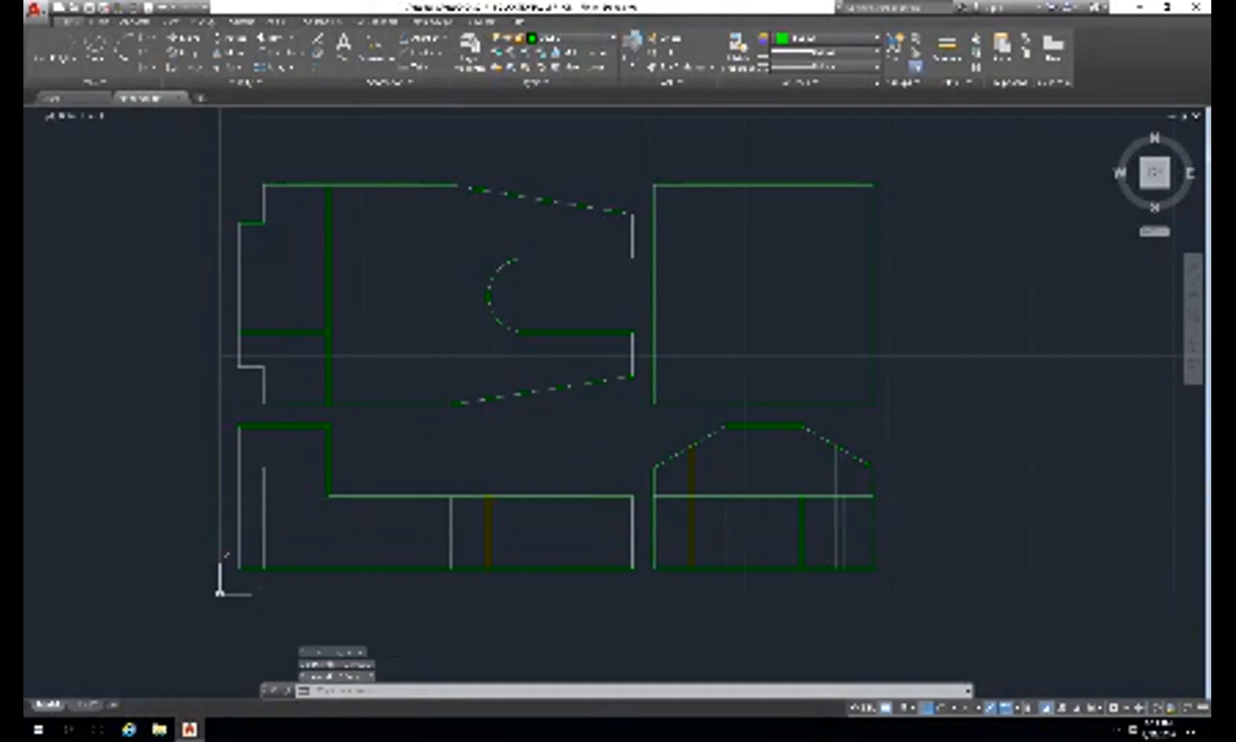
- Save the drawing
key(ctrl+s)
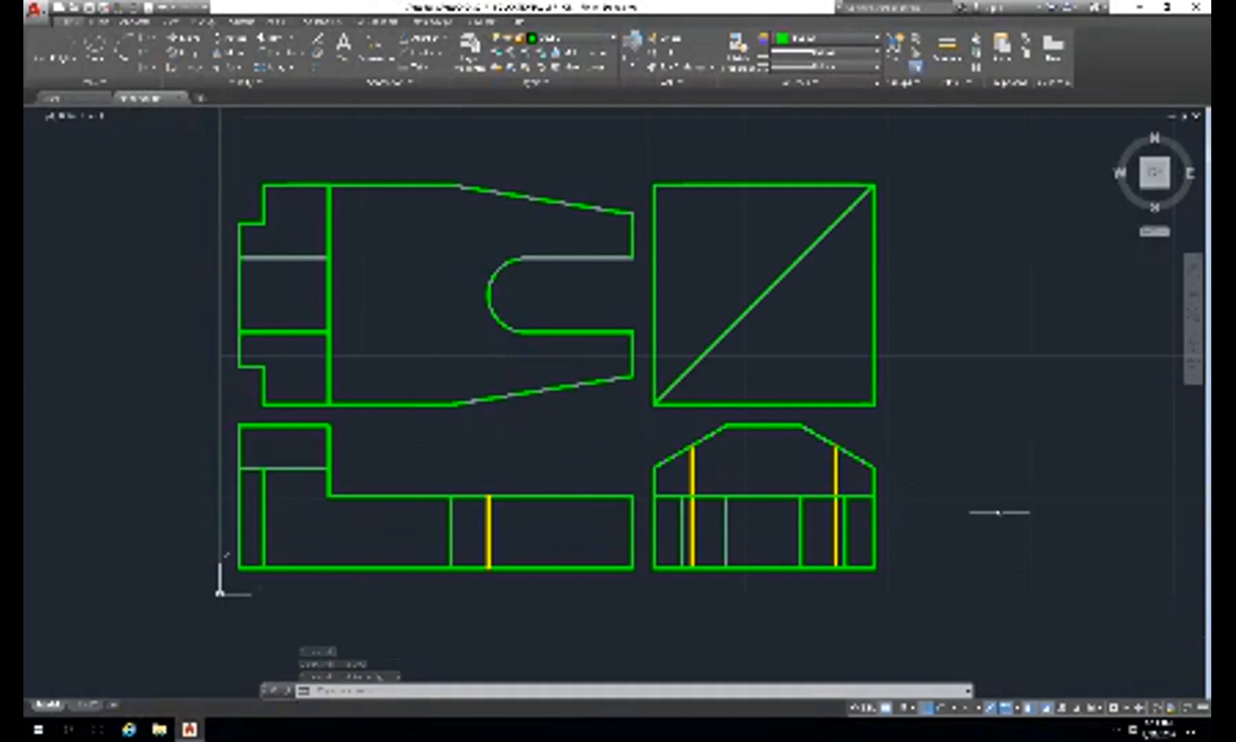
key(ctrl+s)
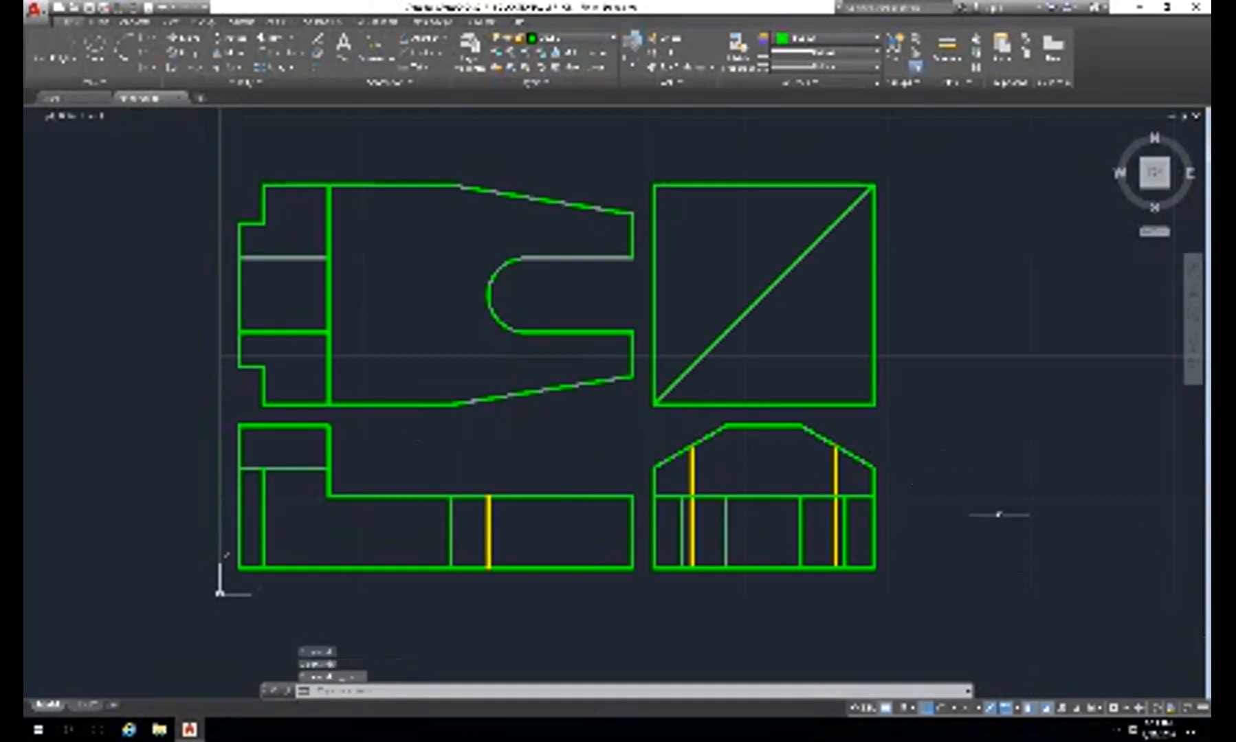